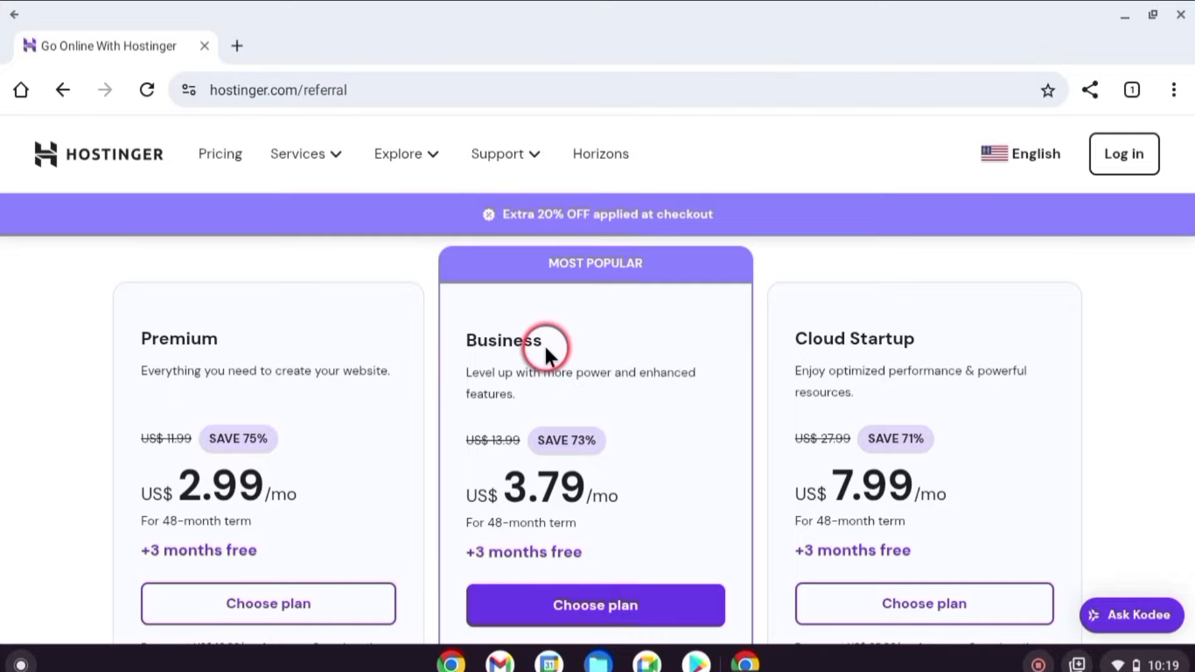
Choose the Business Web Hosting plan and set its billing period to 48 months.
scroll(932, 368, "down", 2)
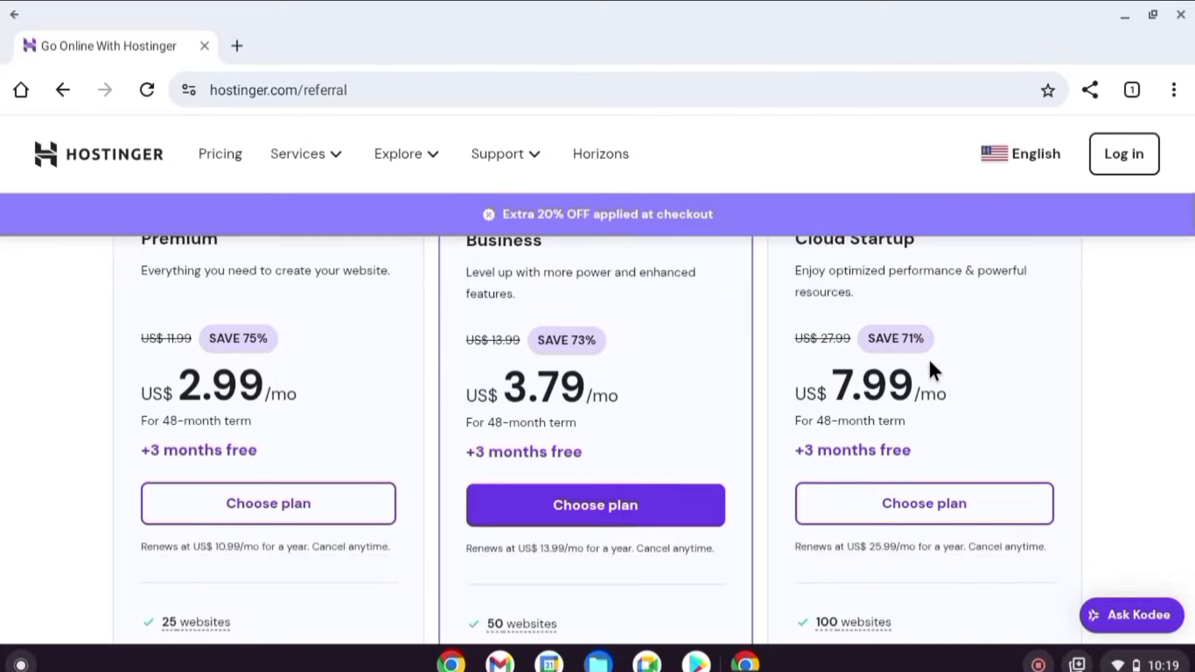
left_click(642, 457)
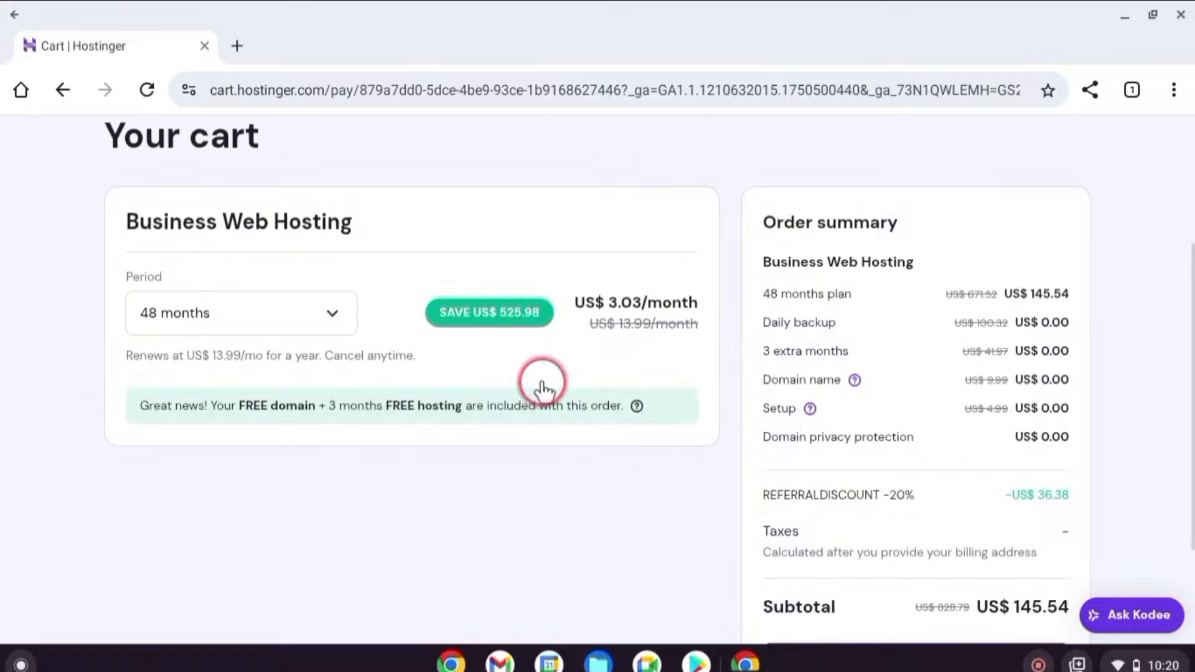
left_click(333, 315)
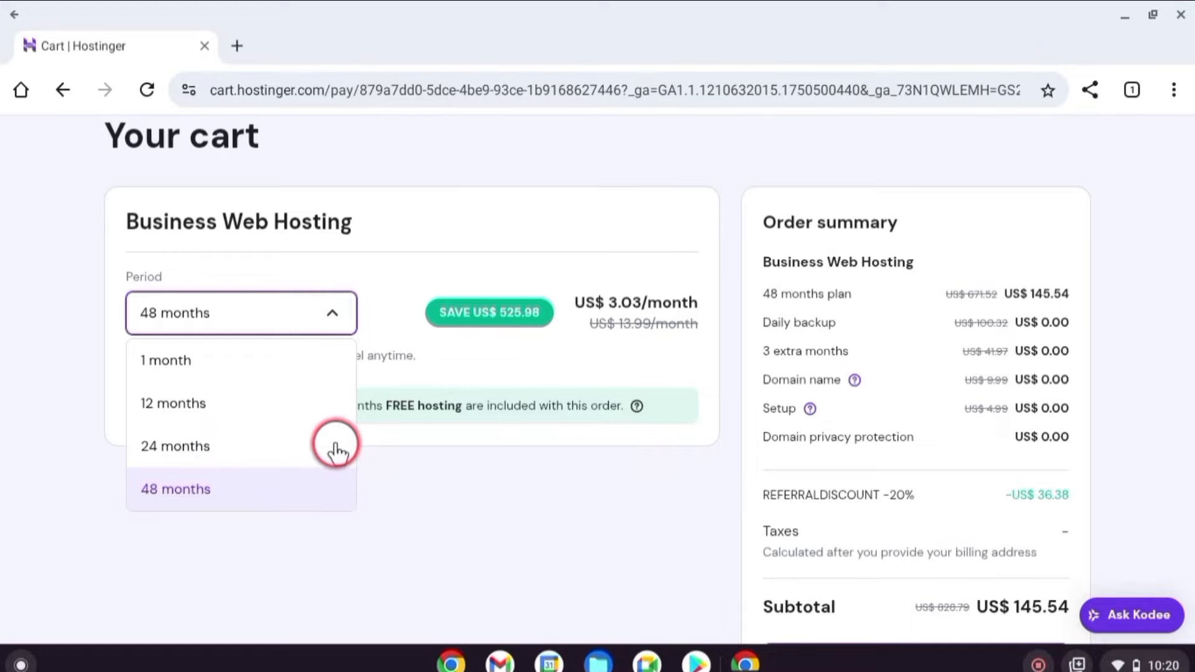
left_click(224, 497)
Continue from the US$ 145.54 cart to registration and start filling in the e-mail field.
scroll(894, 419, "down", 2)
left_click(912, 523)
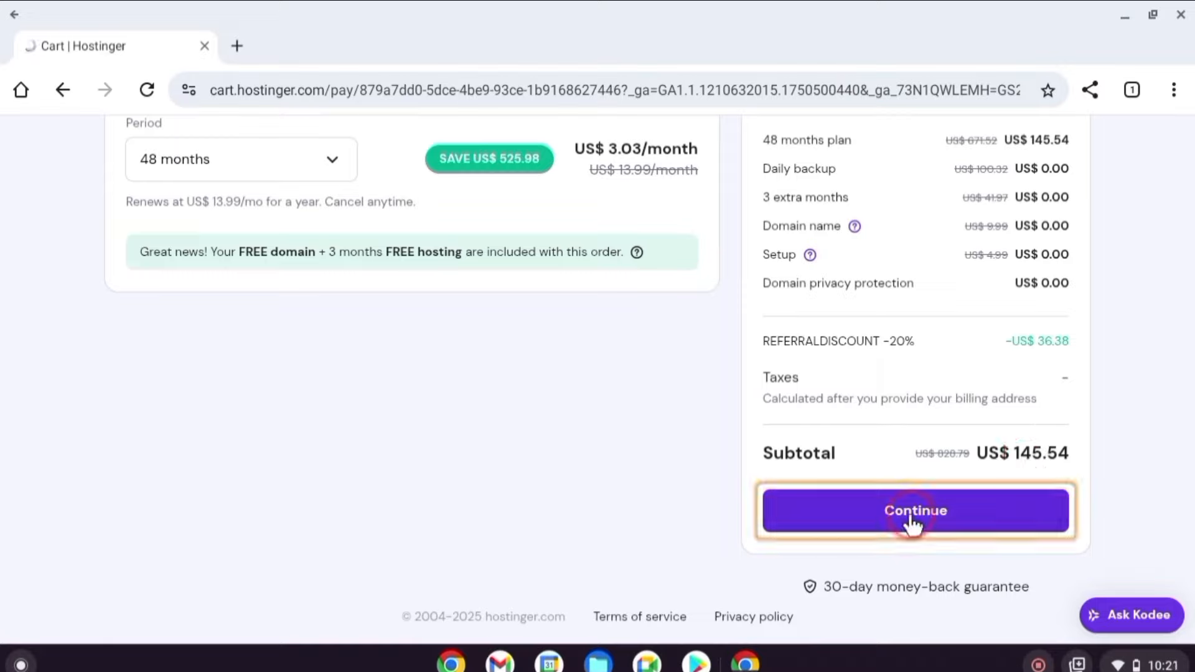
scroll(877, 429, "down", 2)
left_click(635, 392)
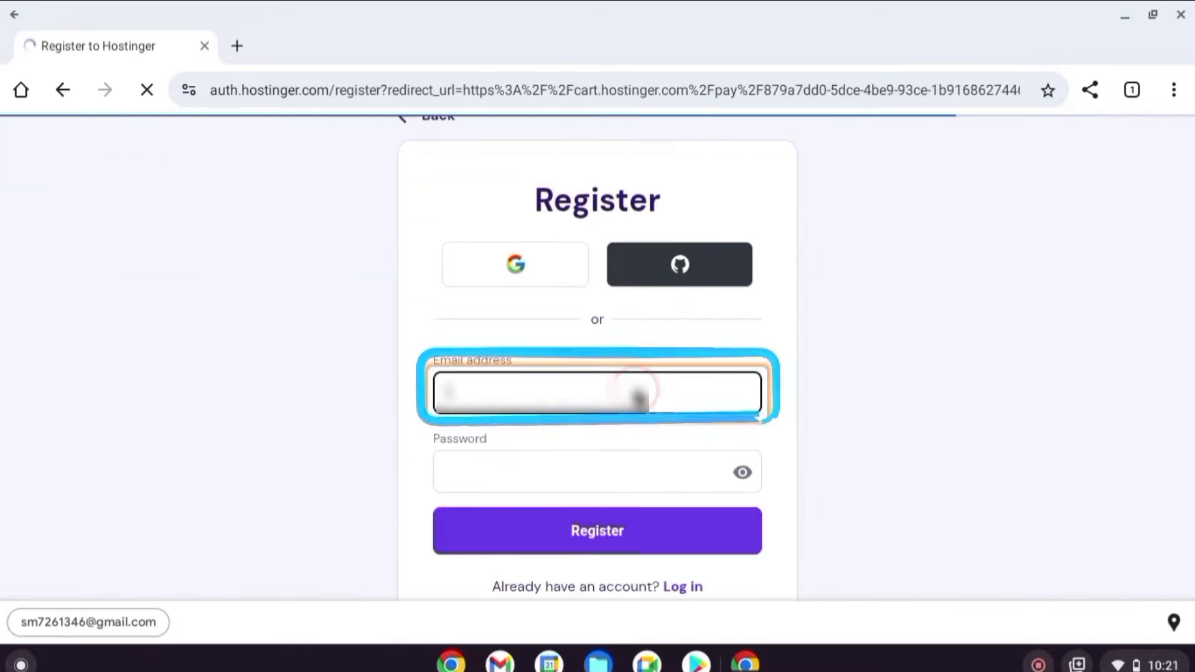
Register with the account e-mail and password, submit the billing address, and pay by card.
left_click(525, 470)
left_click(609, 531)
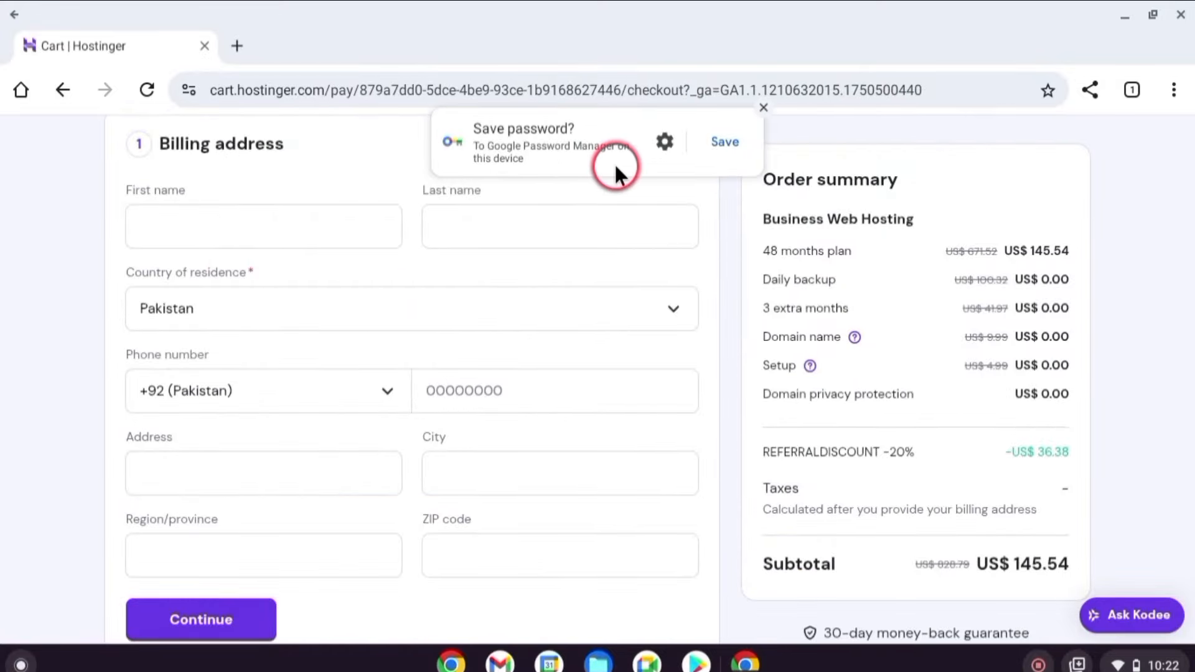
left_click(722, 144)
left_click(221, 529)
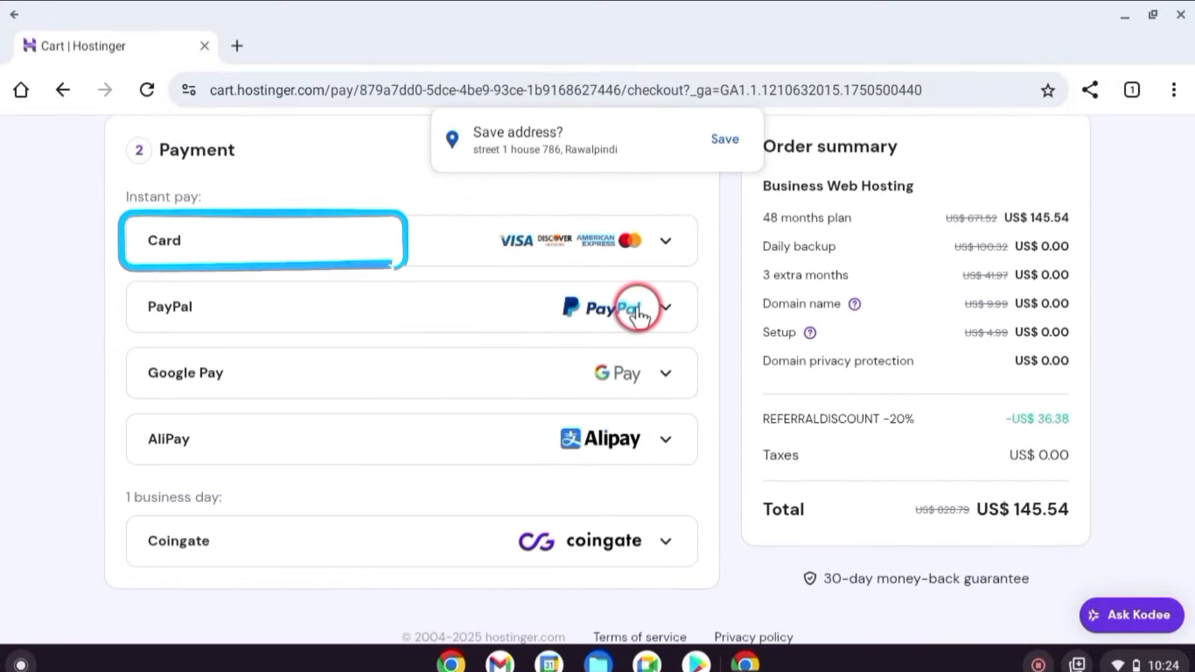
left_click(666, 244)
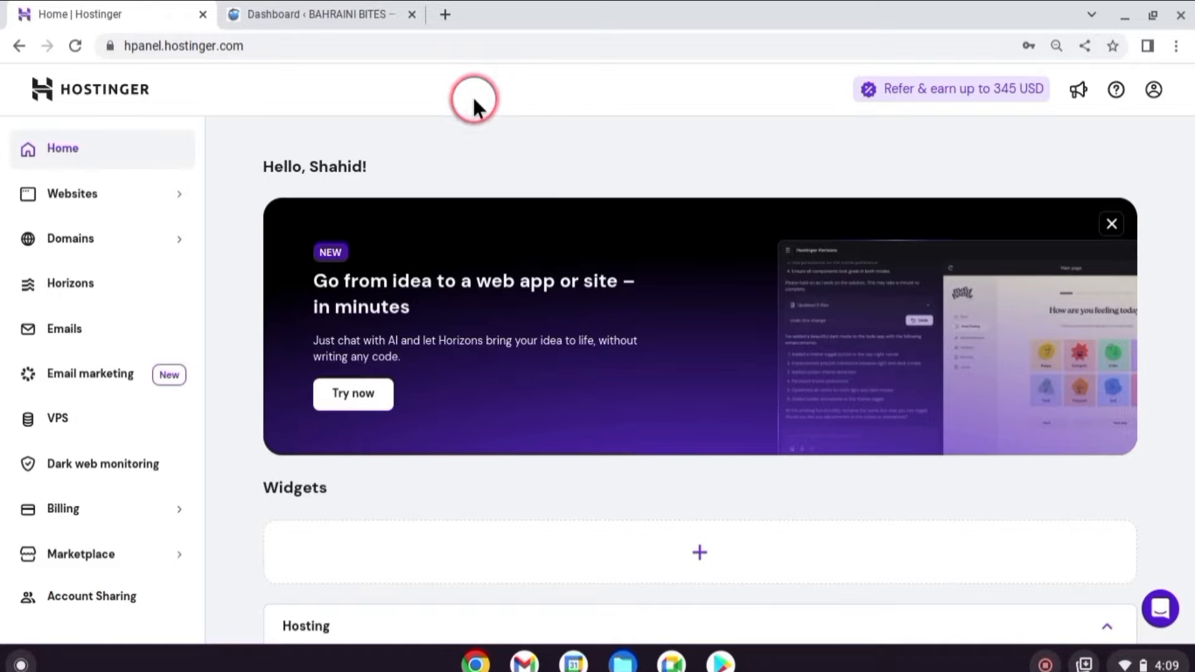
Add a new WordPress website, choosing Create a website and the WordPress platform.
left_click(138, 198)
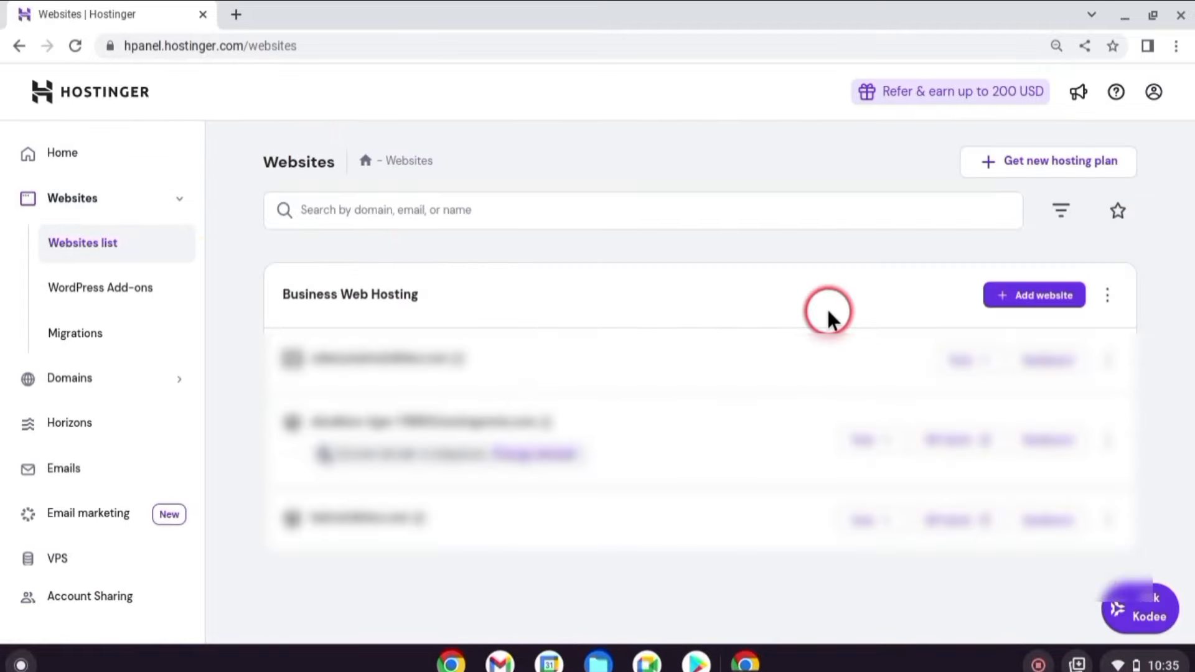
left_click(1044, 300)
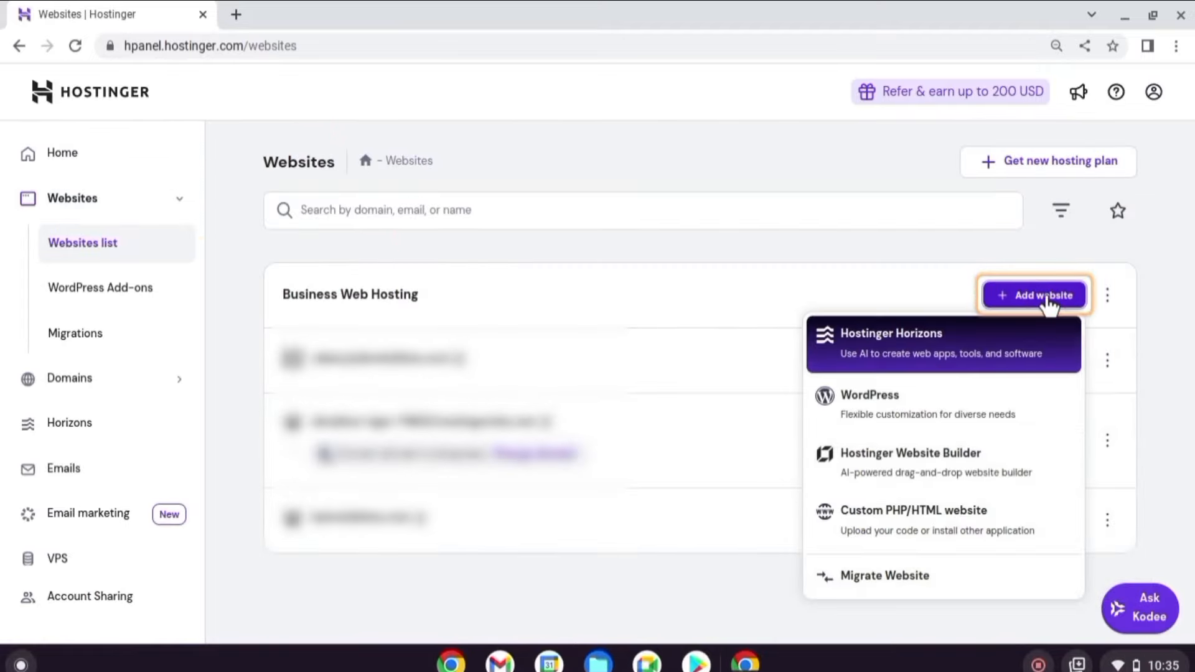
left_click(967, 414)
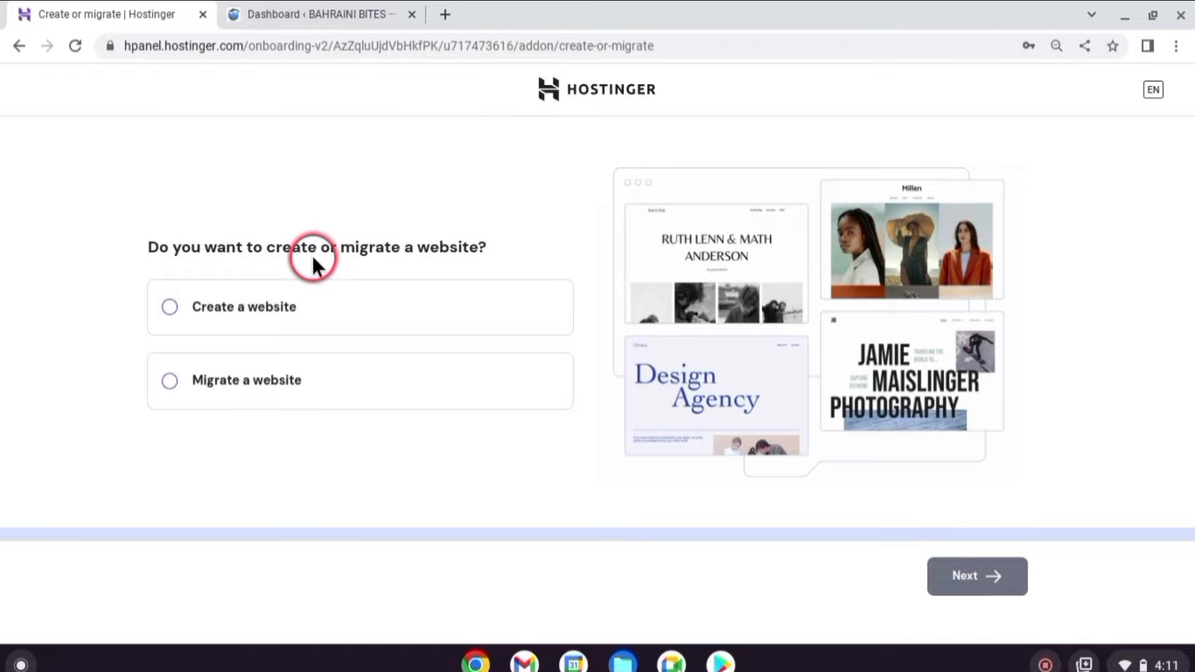
left_click(170, 297)
left_click(989, 572)
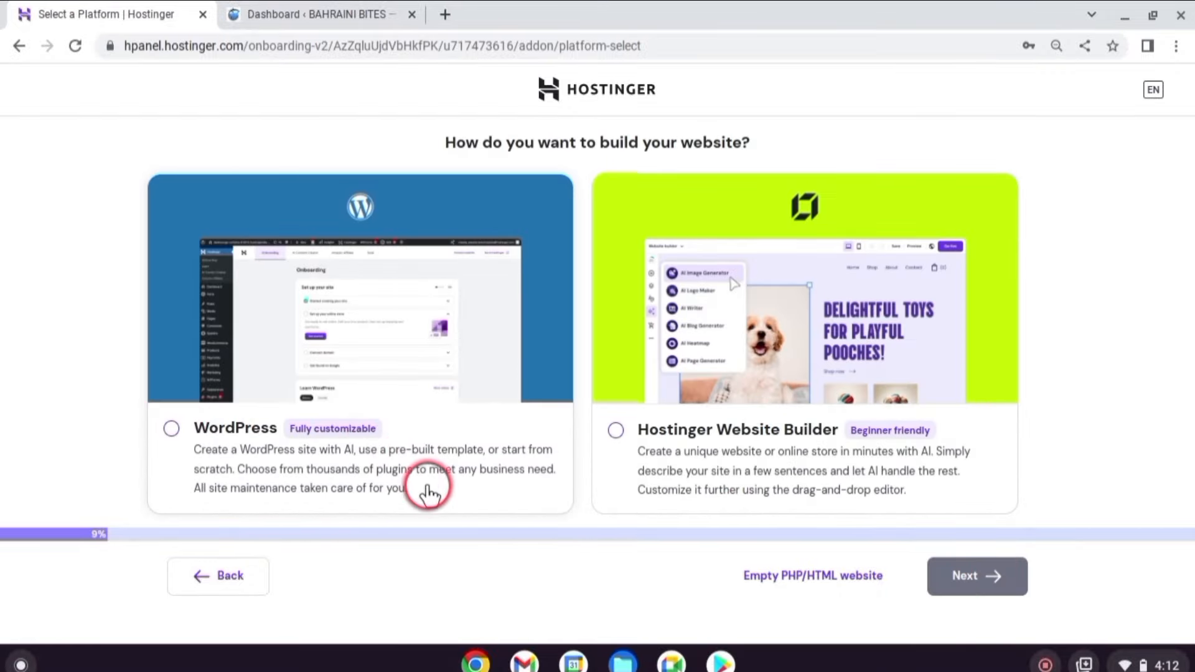
left_click(172, 429)
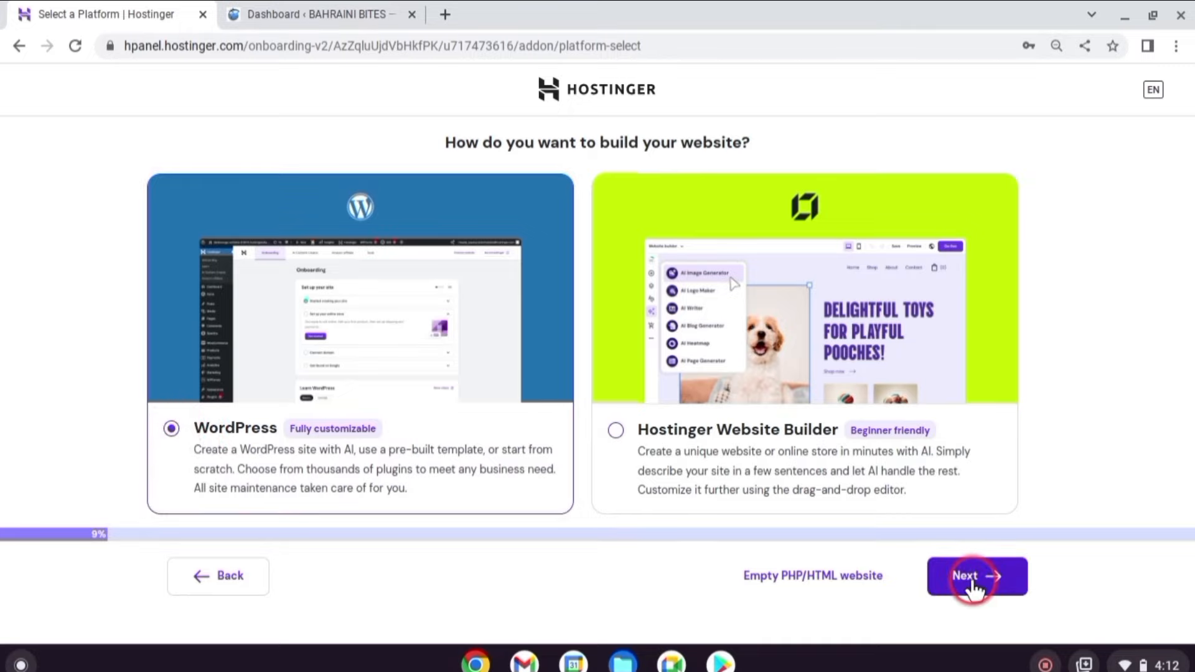
left_click(974, 585)
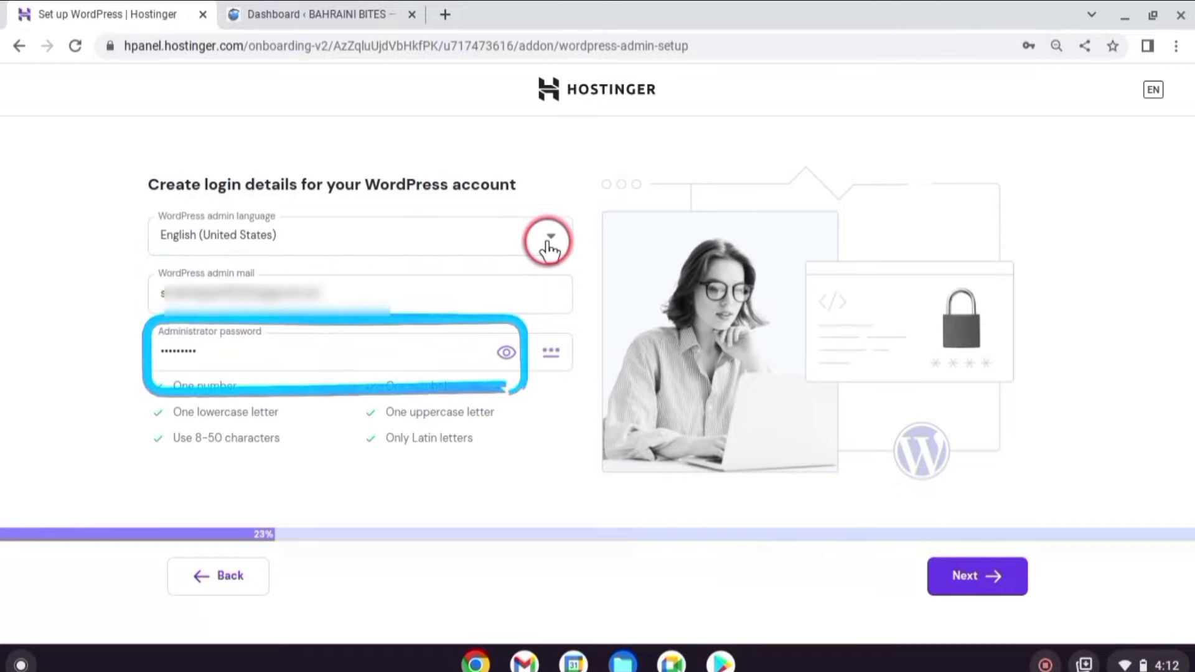
Confirm the login details, start a blank site, and install WordPress on women.bahrainibites.com.
left_click(1013, 582)
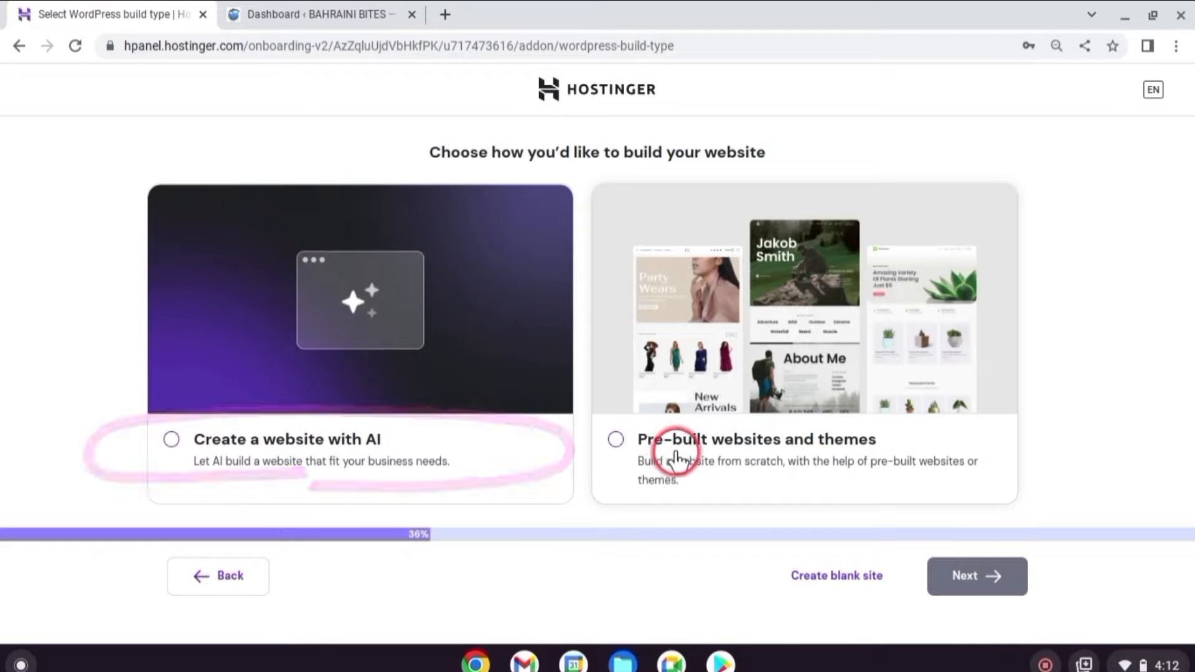
left_click(858, 572)
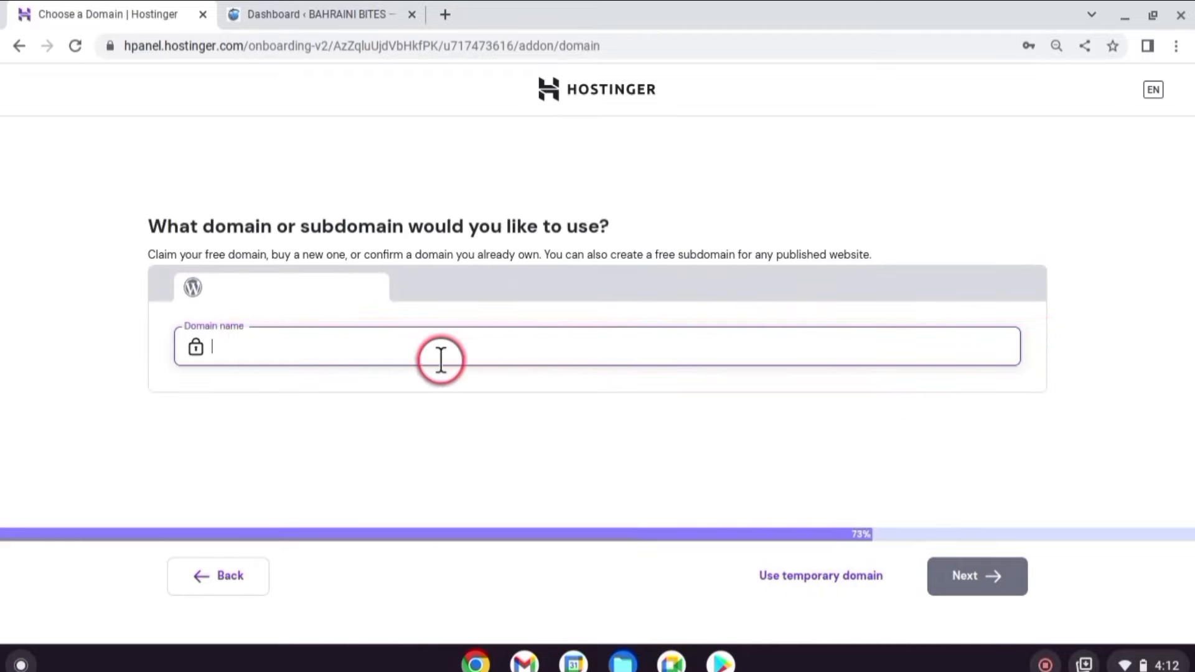
type("women")
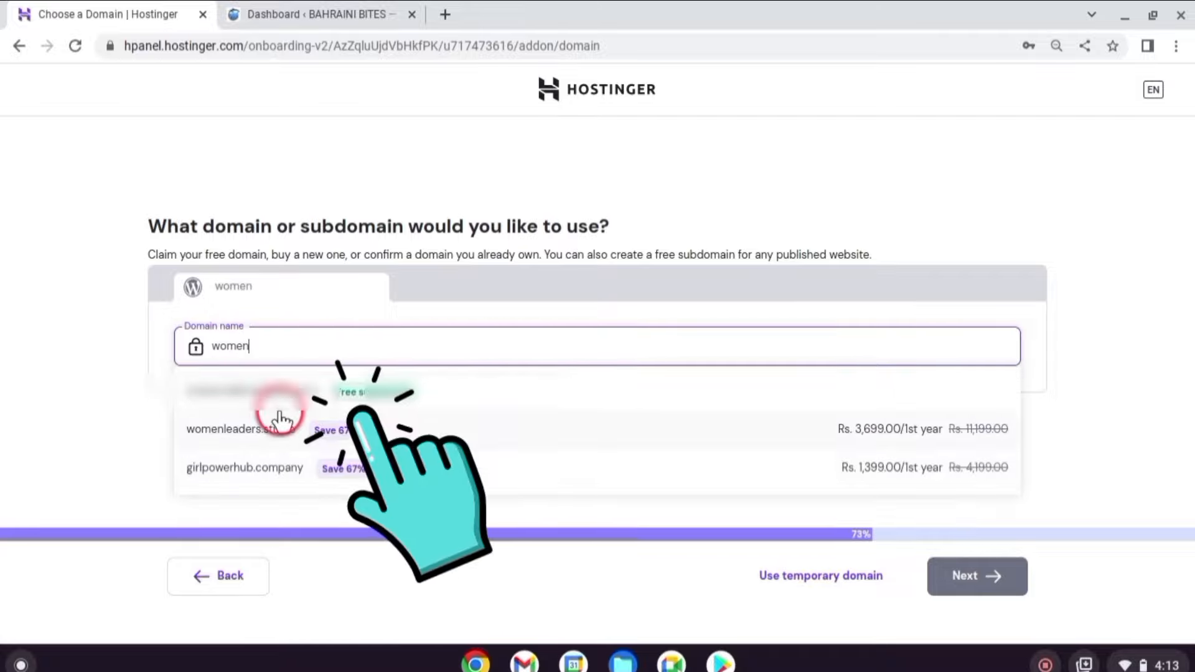
left_click(348, 392)
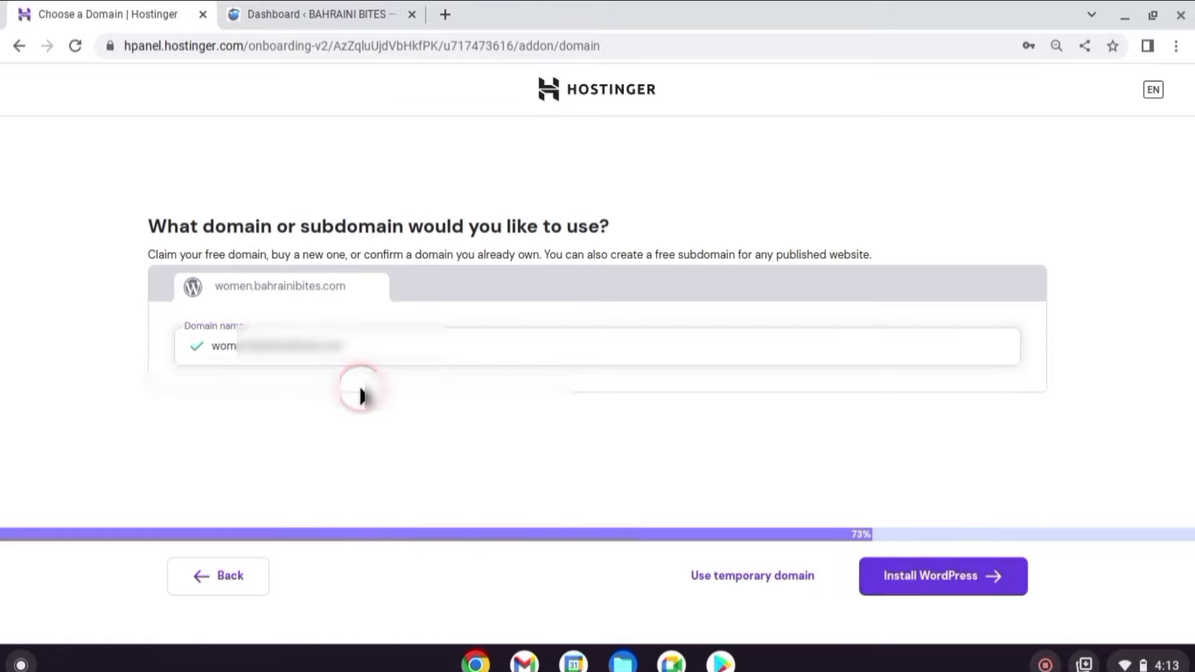
left_click(1006, 588)
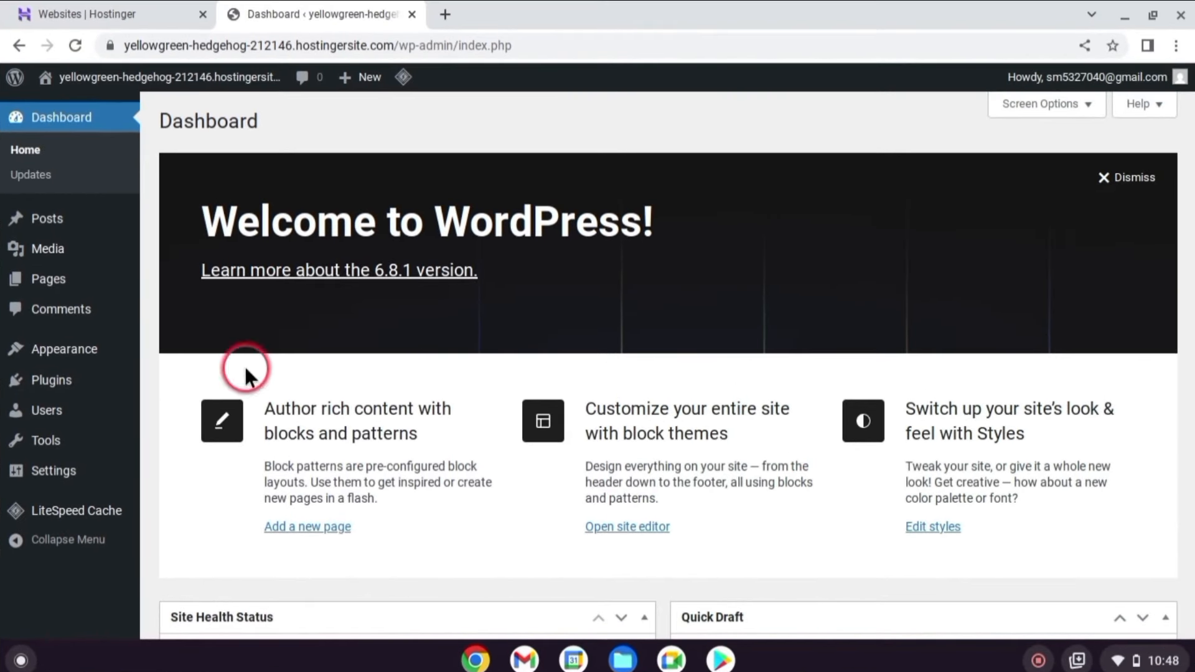
mouse_move(111, 369)
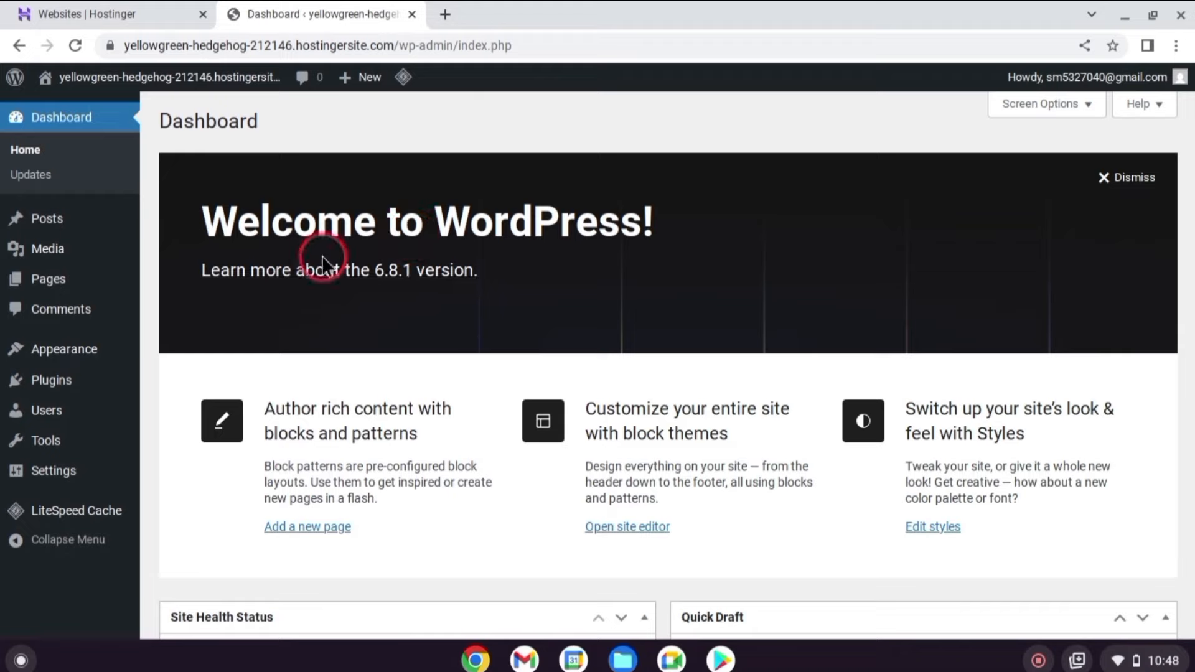
left_click(58, 117)
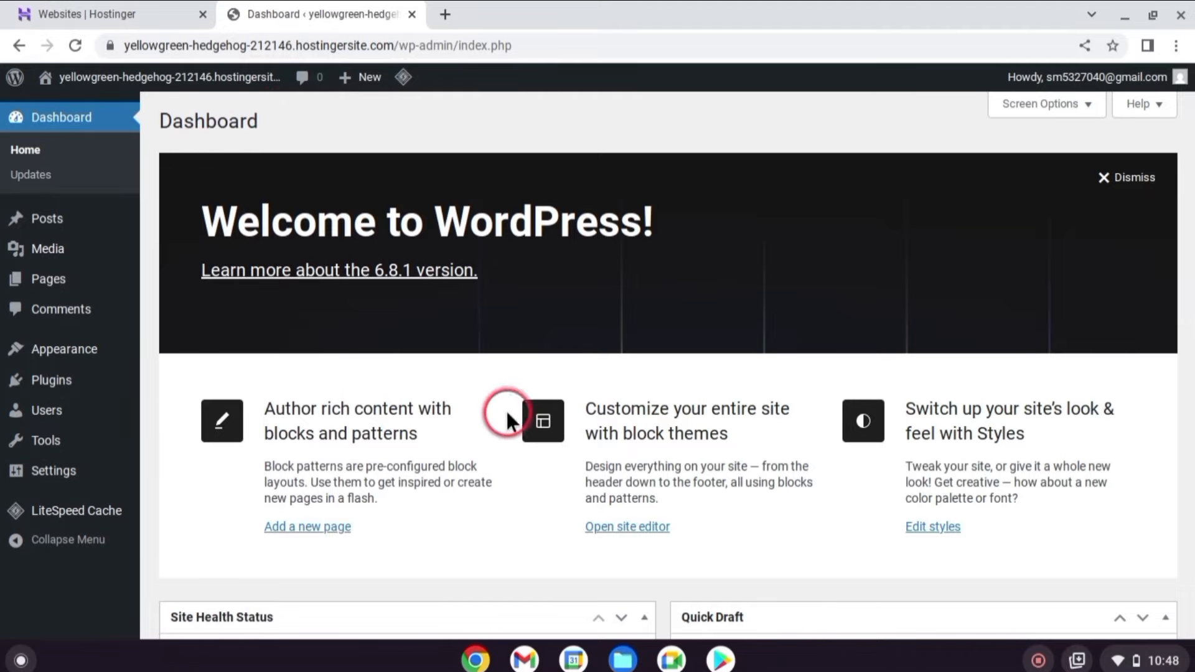
scroll(526, 442, "down", 5)
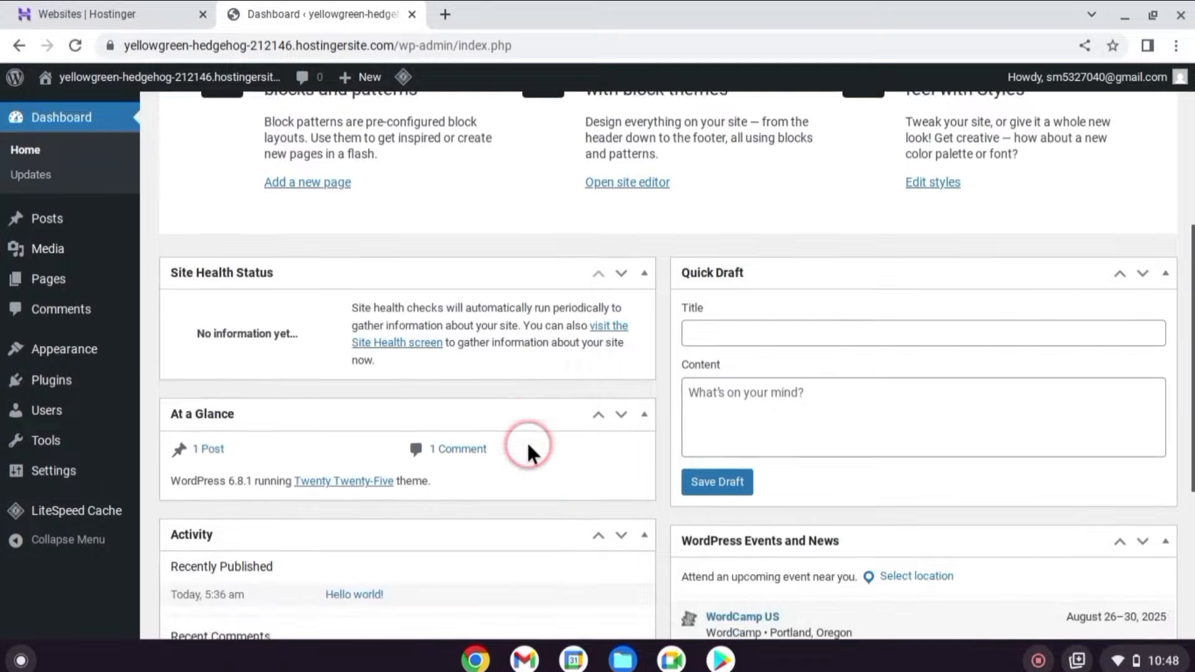
scroll(527, 441, "down", 2)
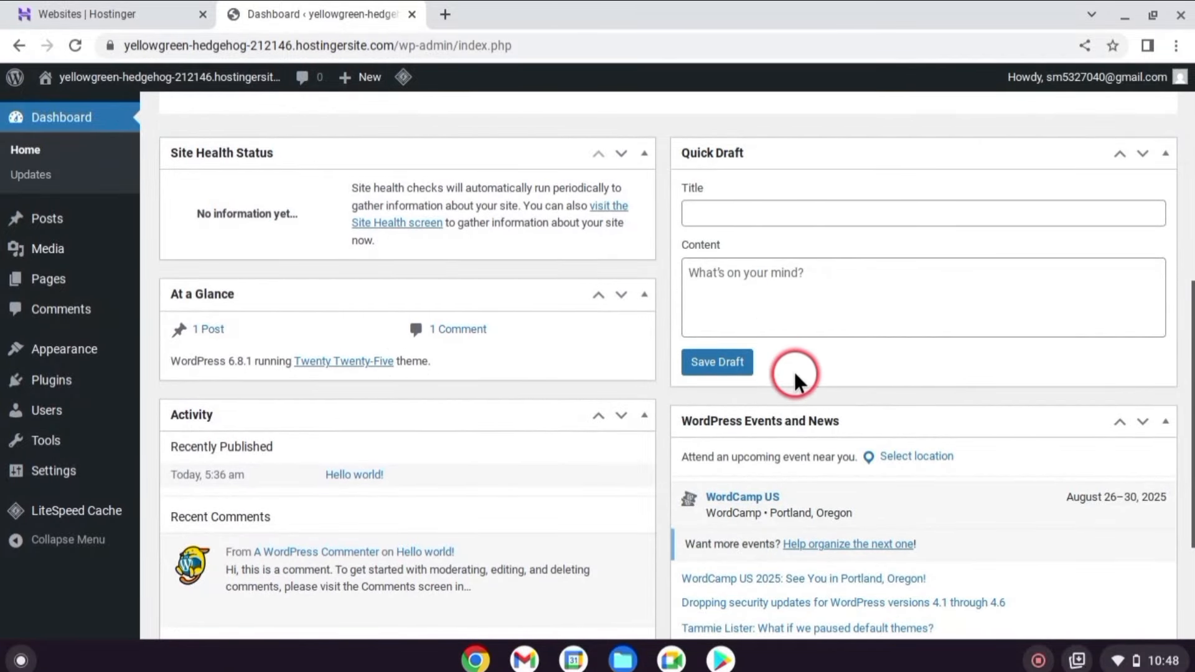
scroll(795, 380, "up", 7)
mouse_move(53, 230)
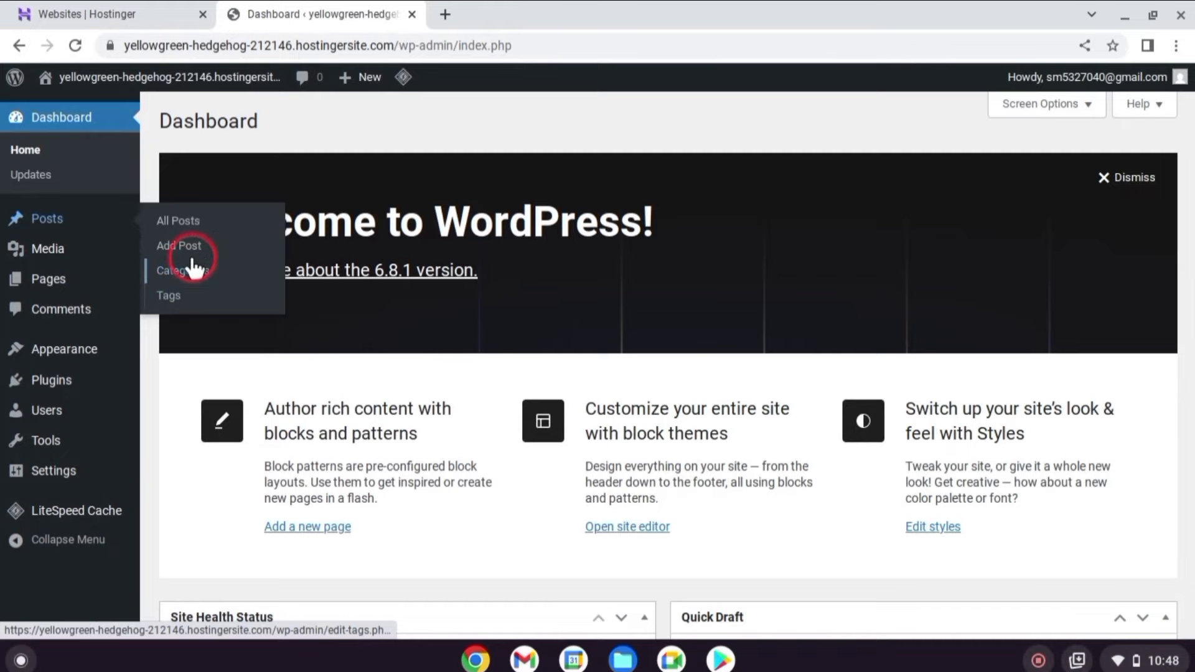
Browse Posts, Media and Pages, ending on Comments with the 'Hello world!' sample comment.
left_click(43, 226)
mouse_move(43, 302)
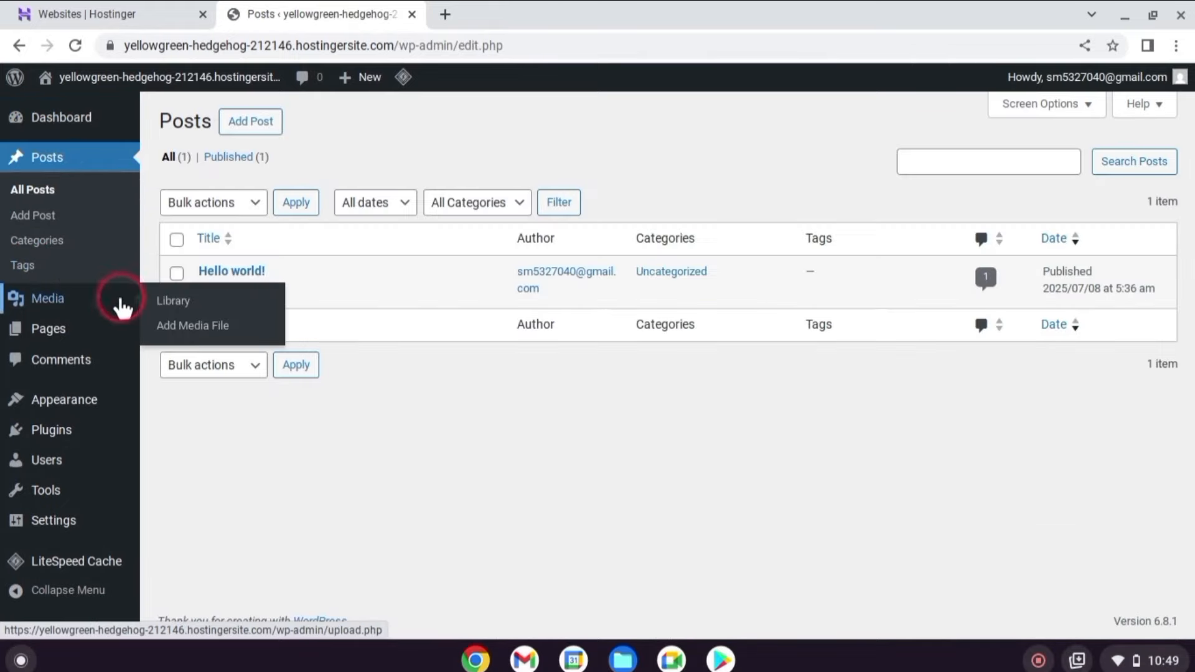
left_click(39, 301)
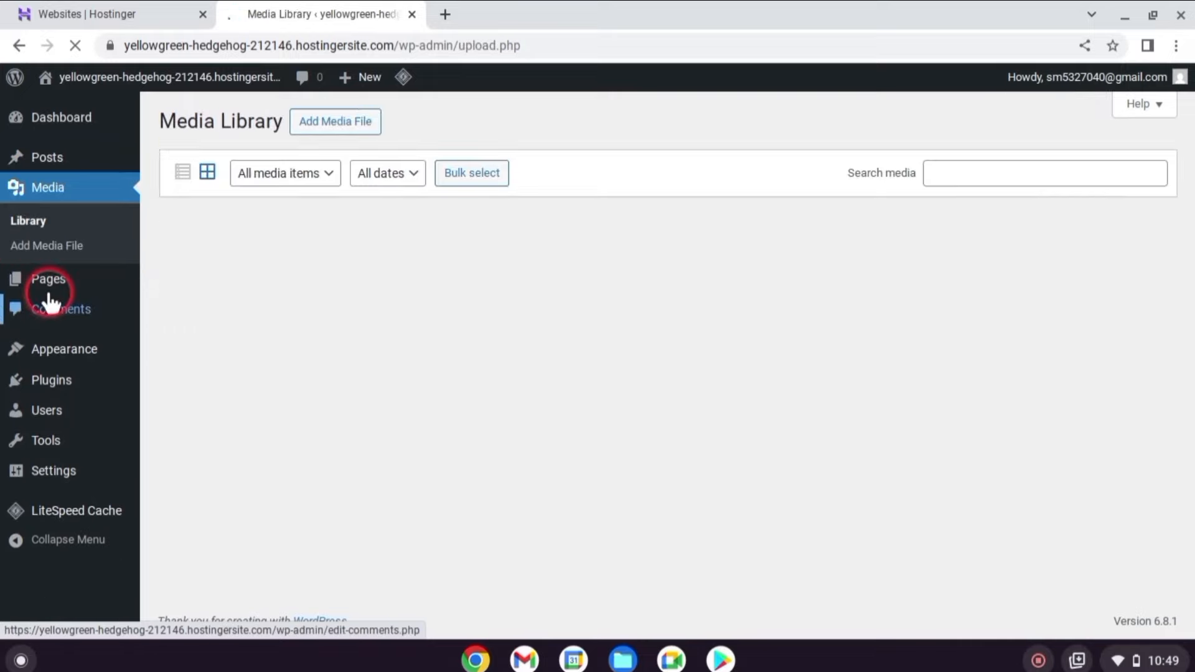
mouse_move(48, 283)
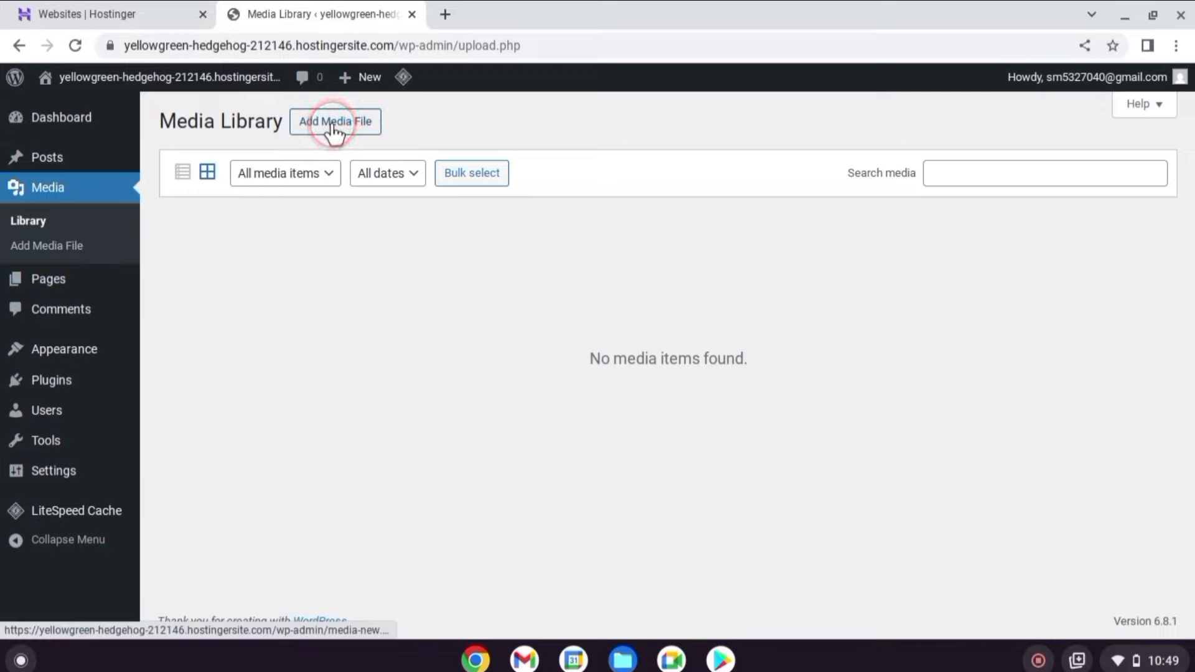
left_click(64, 281)
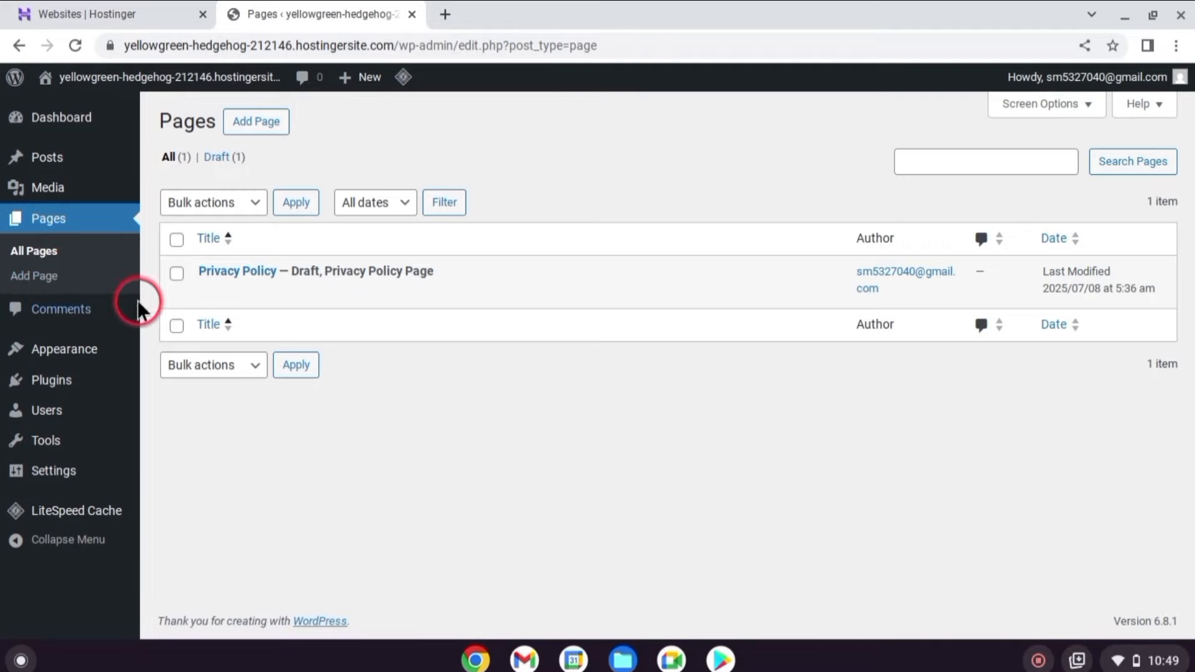
left_click(67, 311)
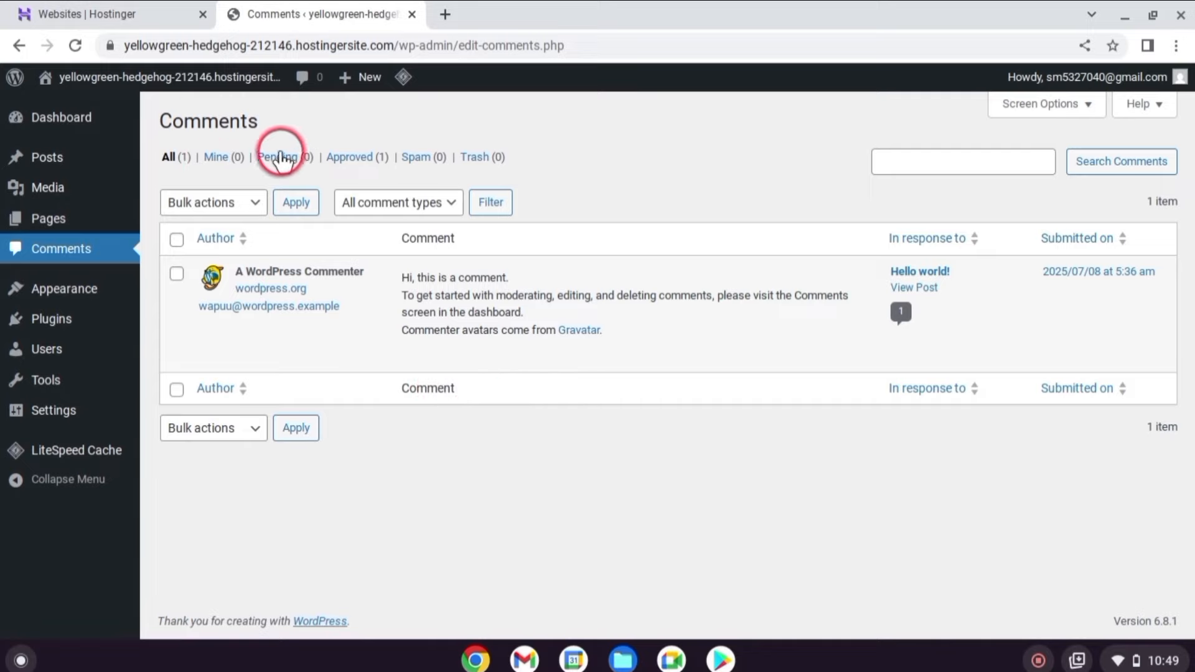
mouse_move(565, 255)
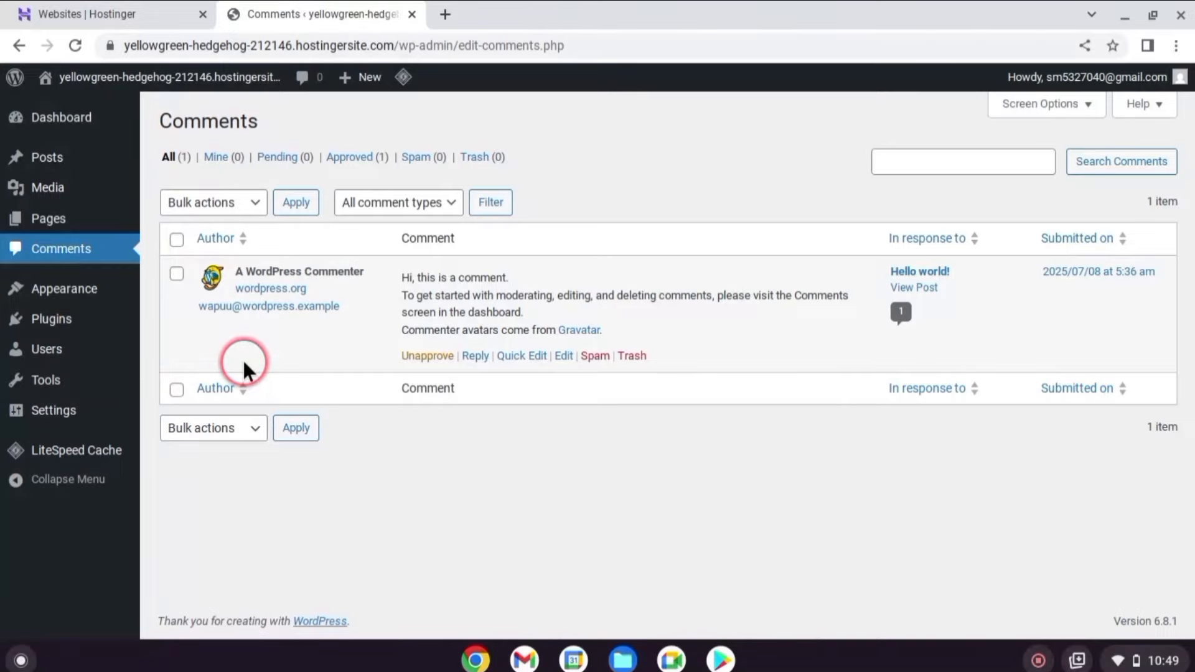
mouse_move(84, 294)
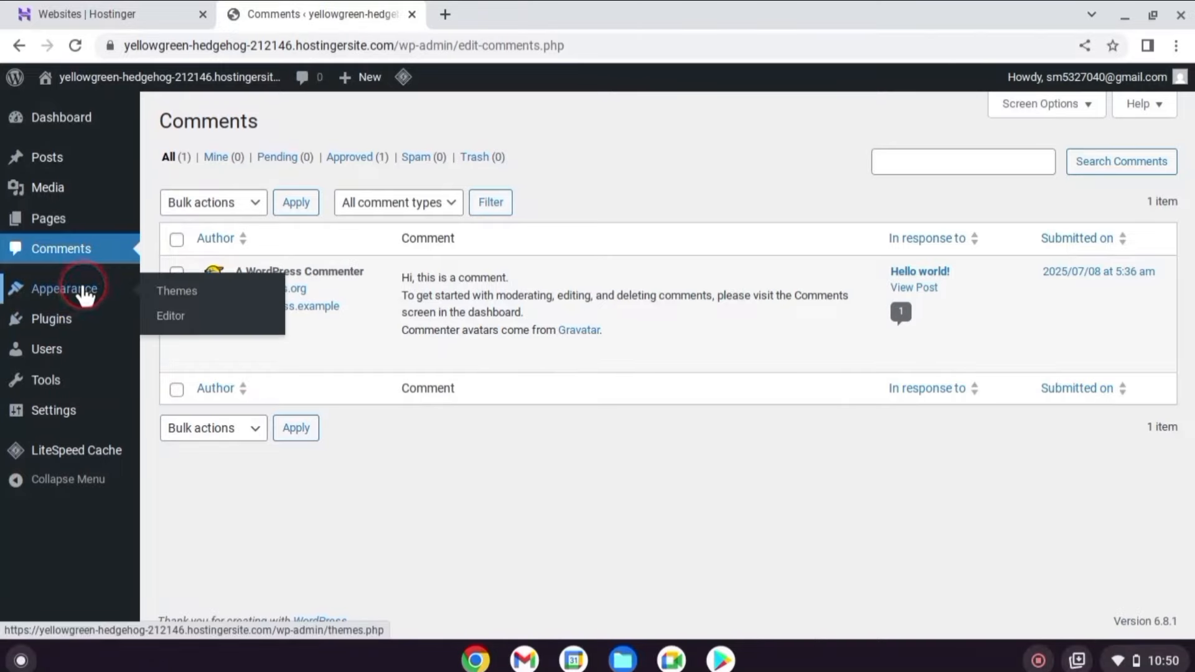
Look over the three installed themes, then bring up the Add Themes catalogue.
left_click(180, 294)
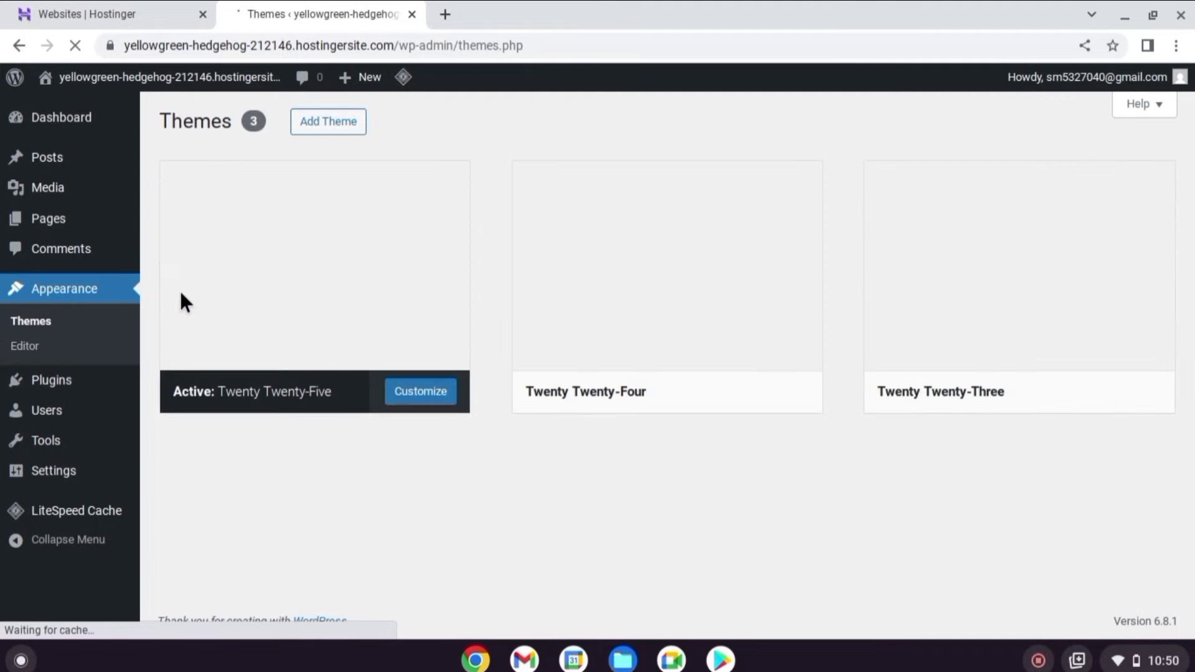
left_click(576, 277)
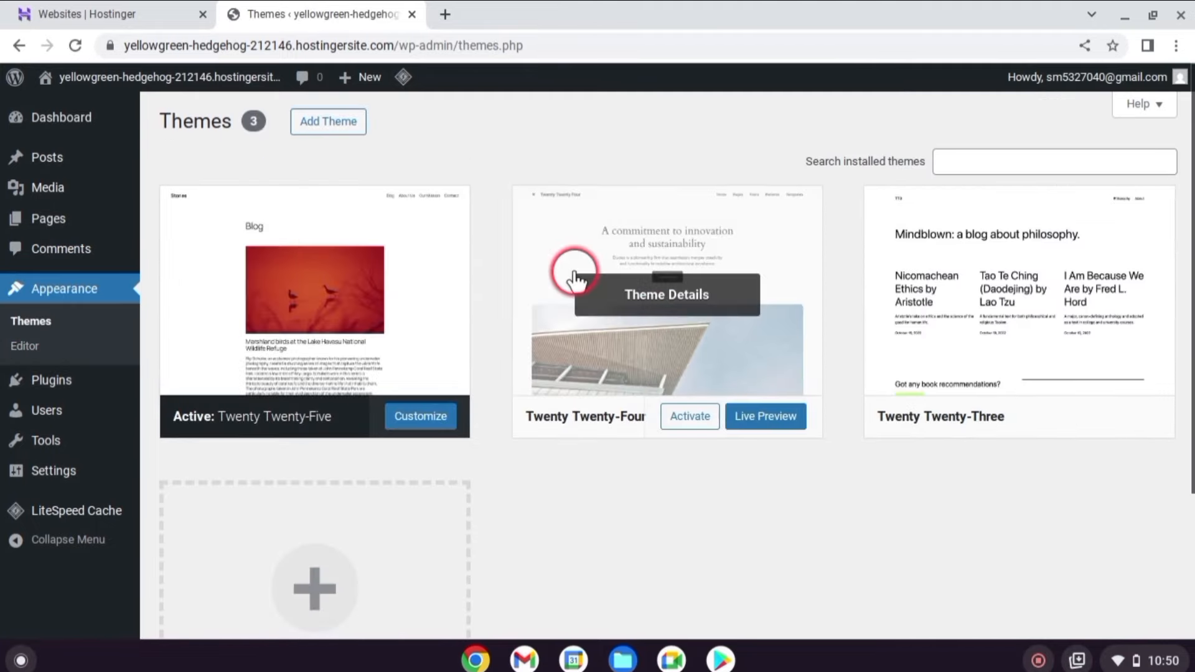
scroll(575, 274, "down", 1)
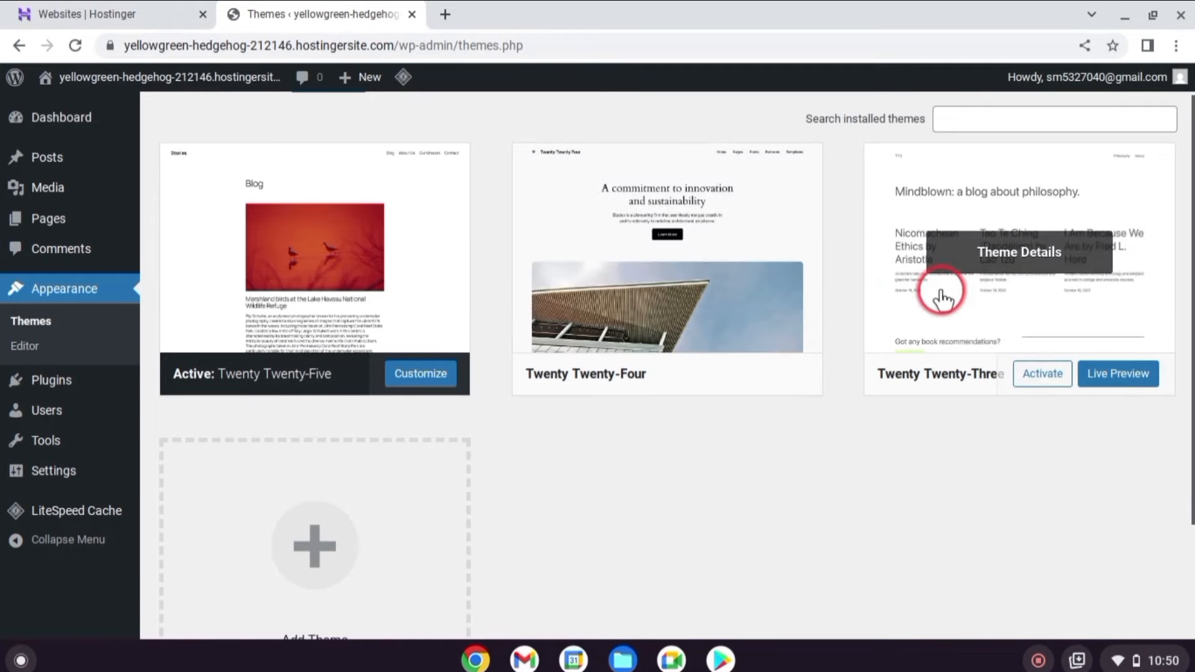
scroll(498, 437, "up", 1)
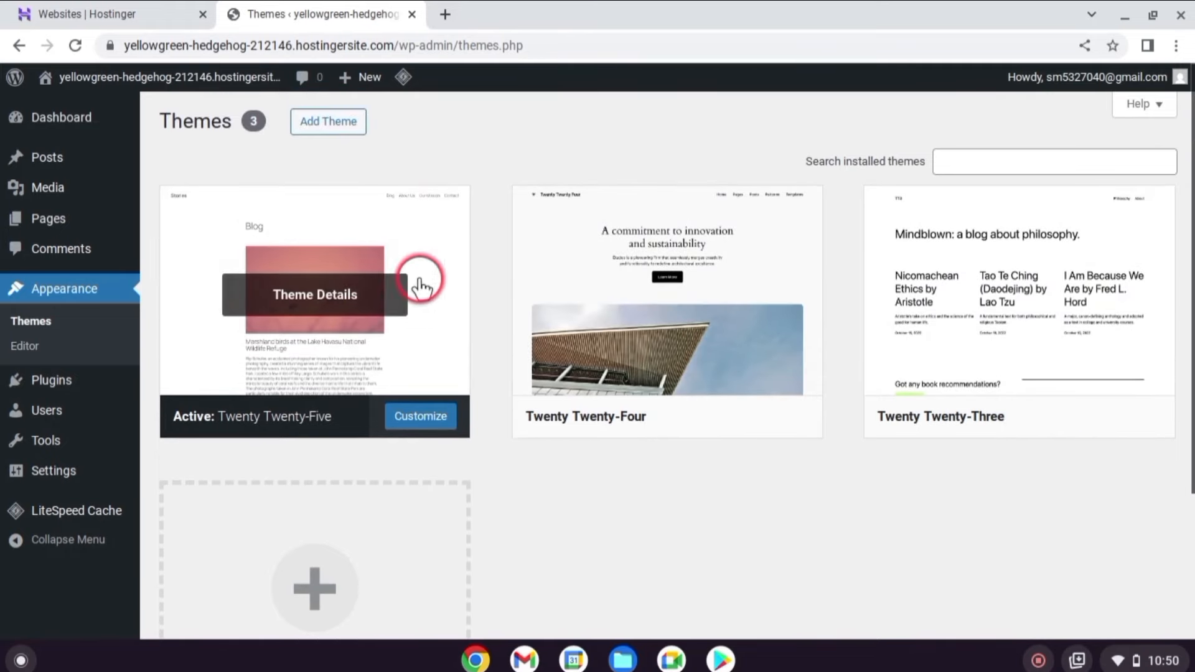
left_click(361, 125)
Look through Plugins, the one-administrator Users list and the Profile, then scroll the Tools screen.
mouse_move(72, 392)
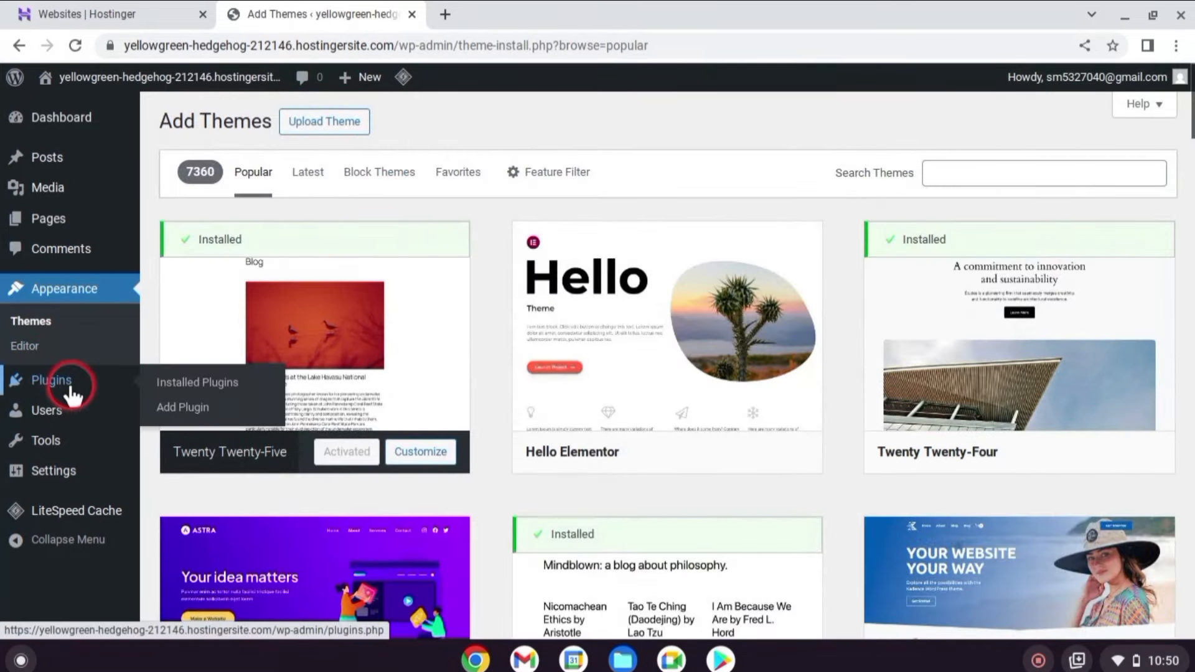
left_click(67, 377)
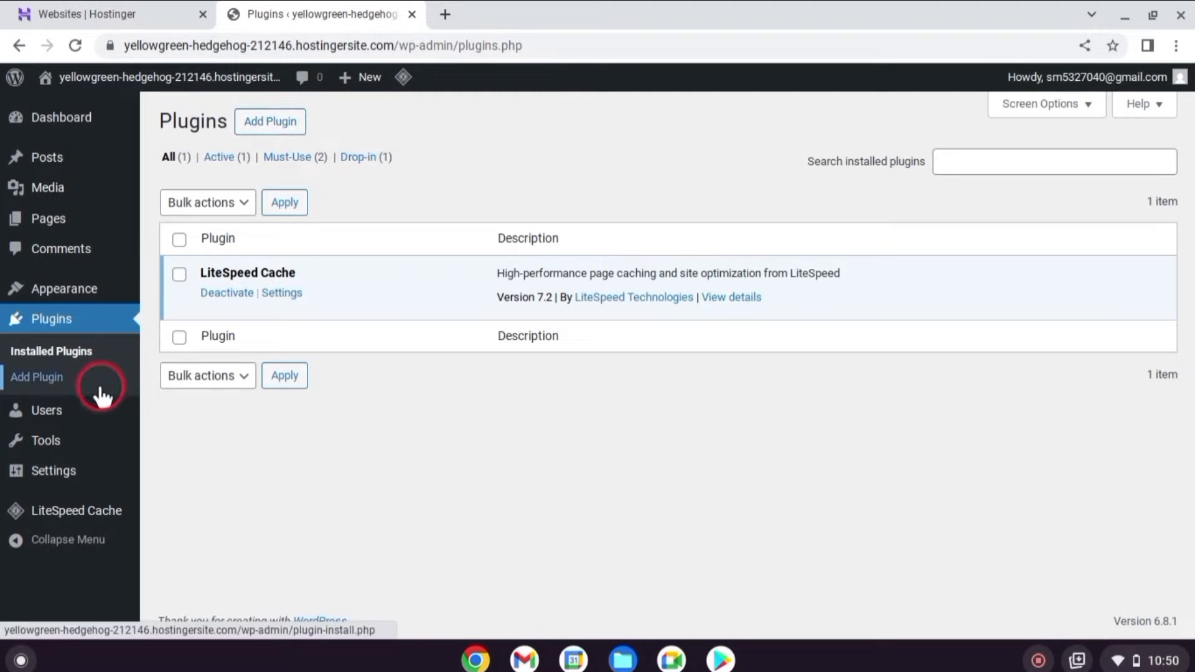
mouse_move(43, 410)
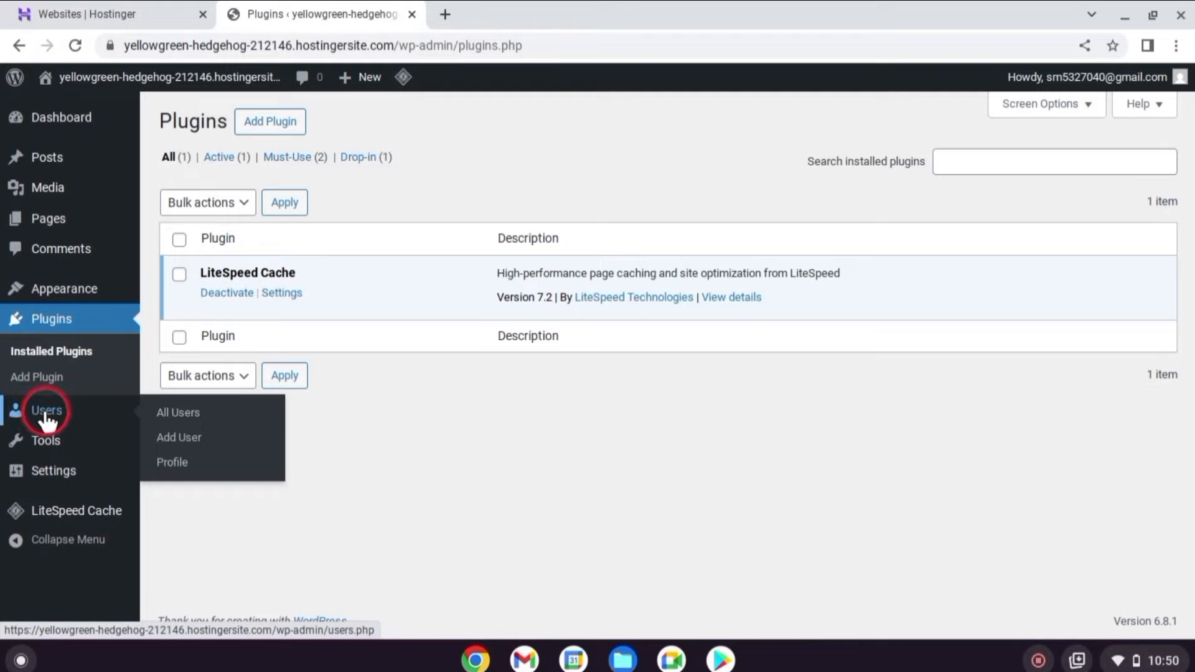
left_click(45, 410)
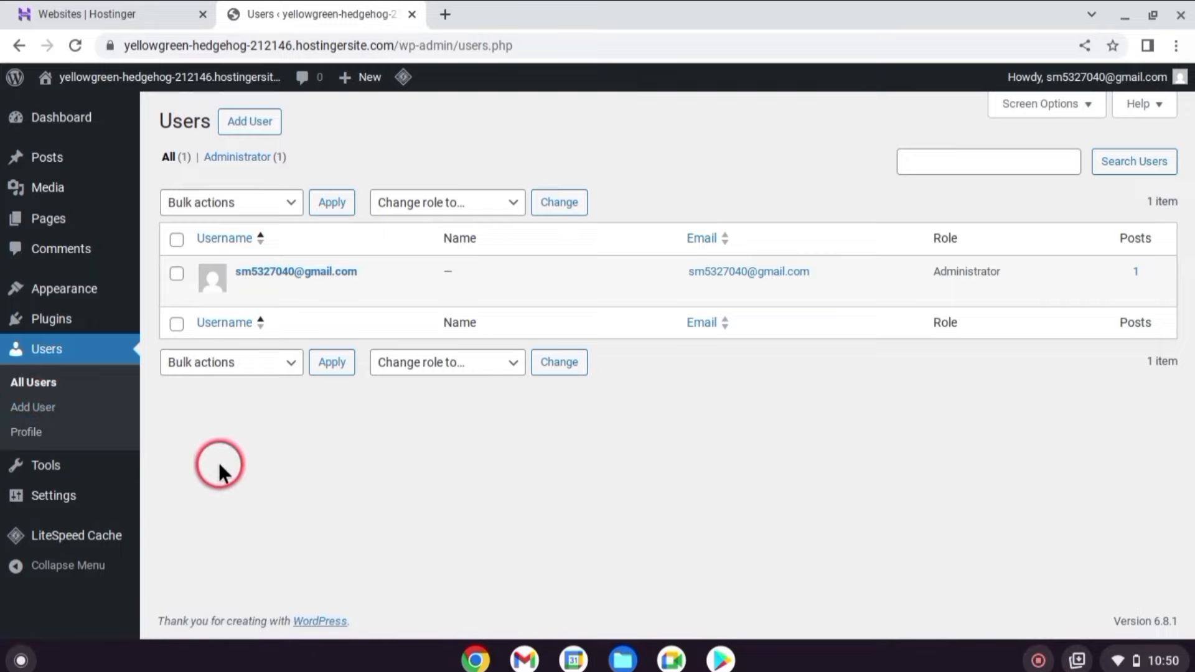
left_click(28, 433)
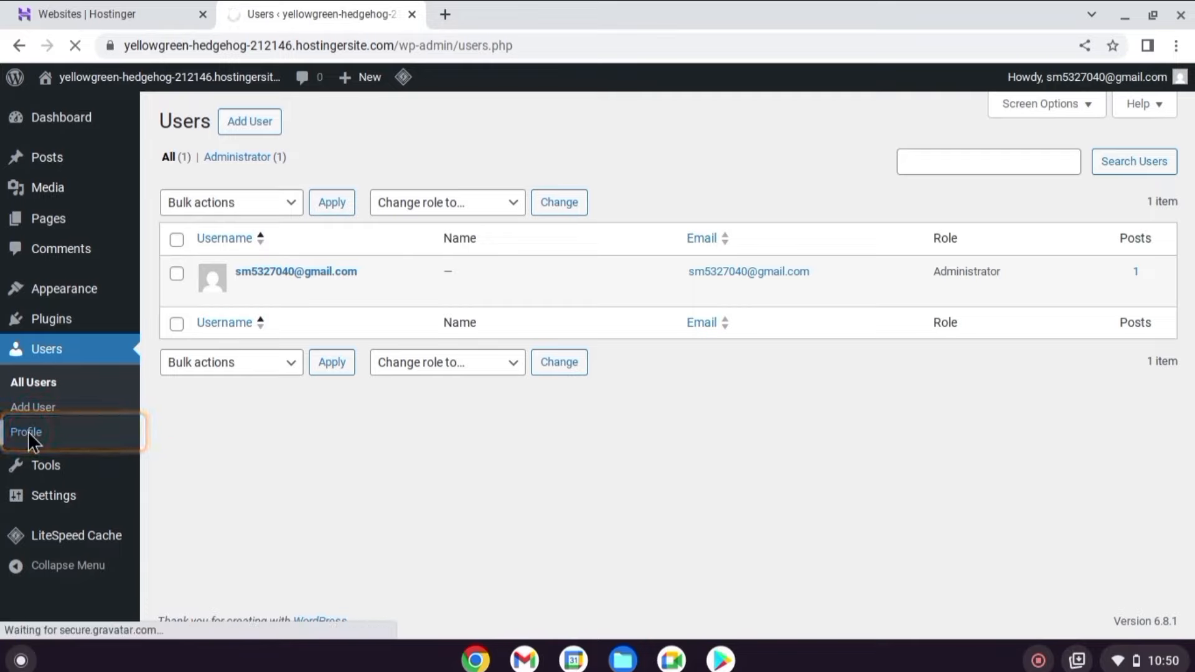
left_click(54, 464)
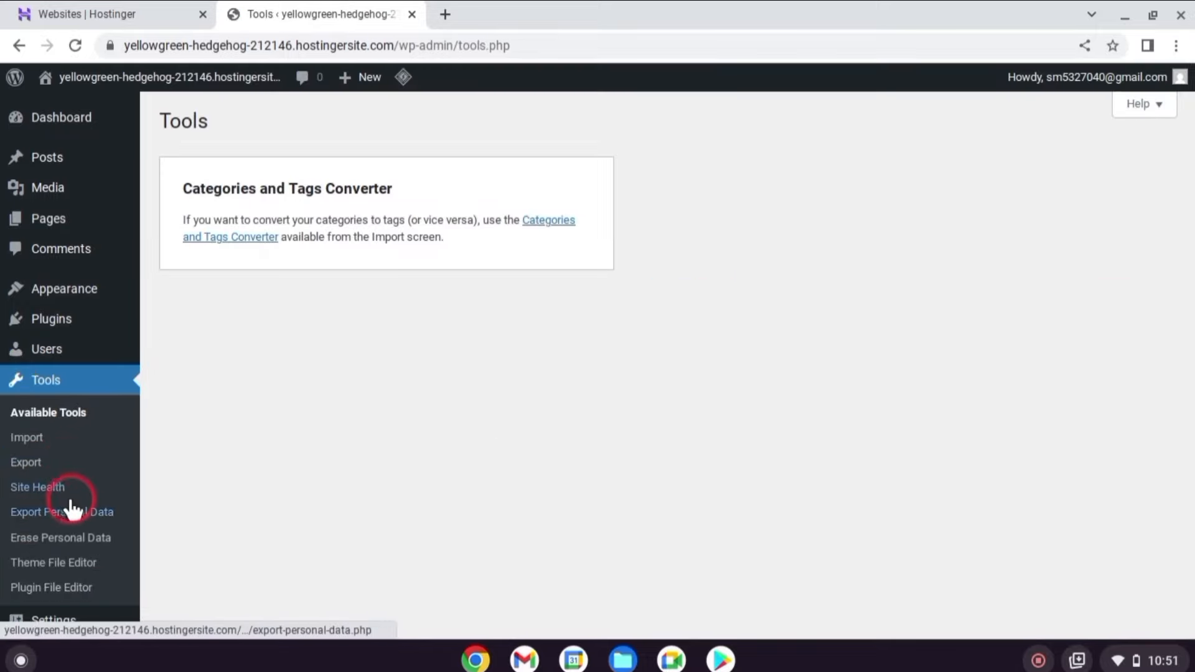
scroll(65, 486, "down", 2)
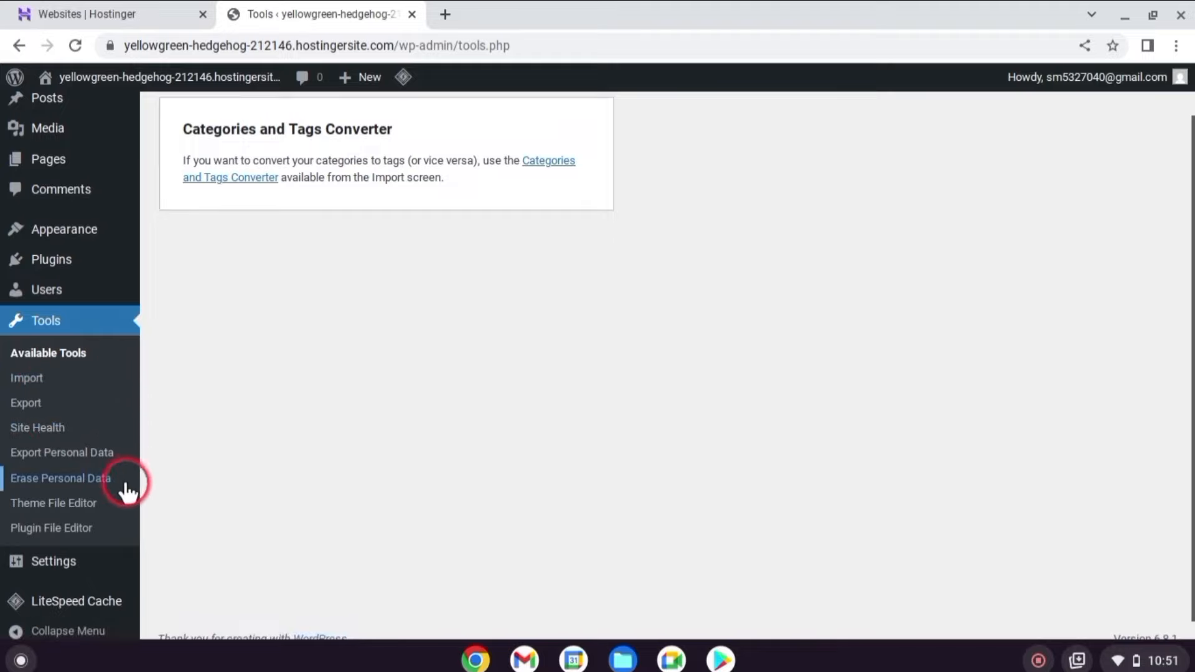
scroll(62, 467, "down", 1)
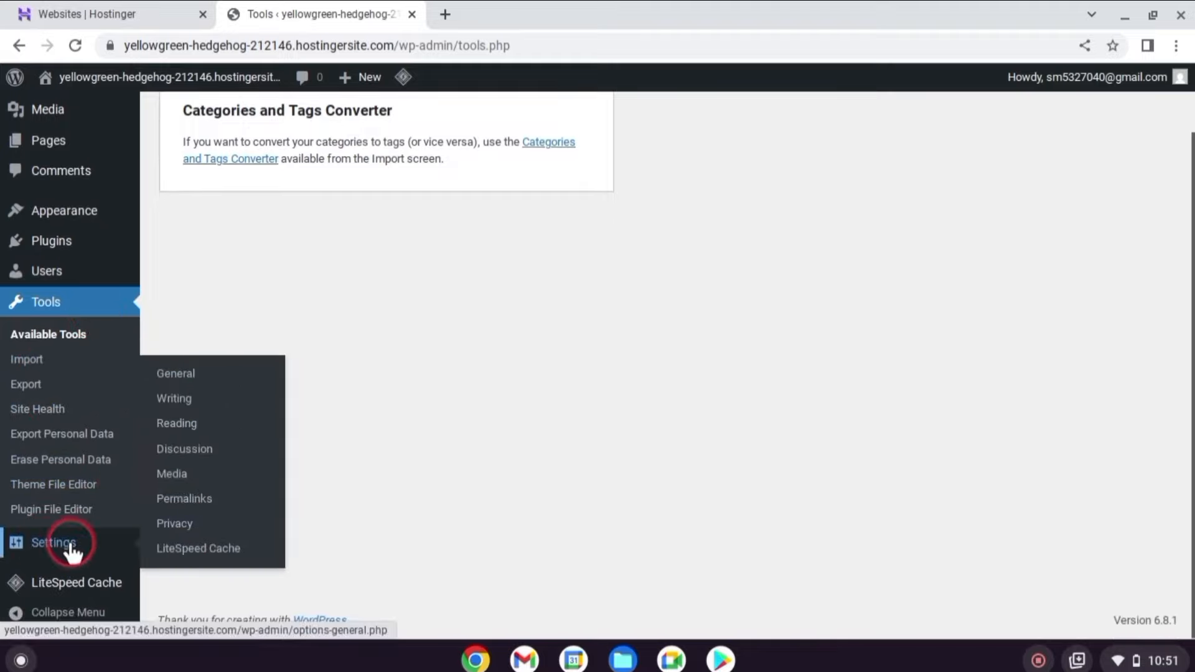
In General Settings, replace the Site Title with the owner's name, save, and go back to Dashboard.
left_click(59, 544)
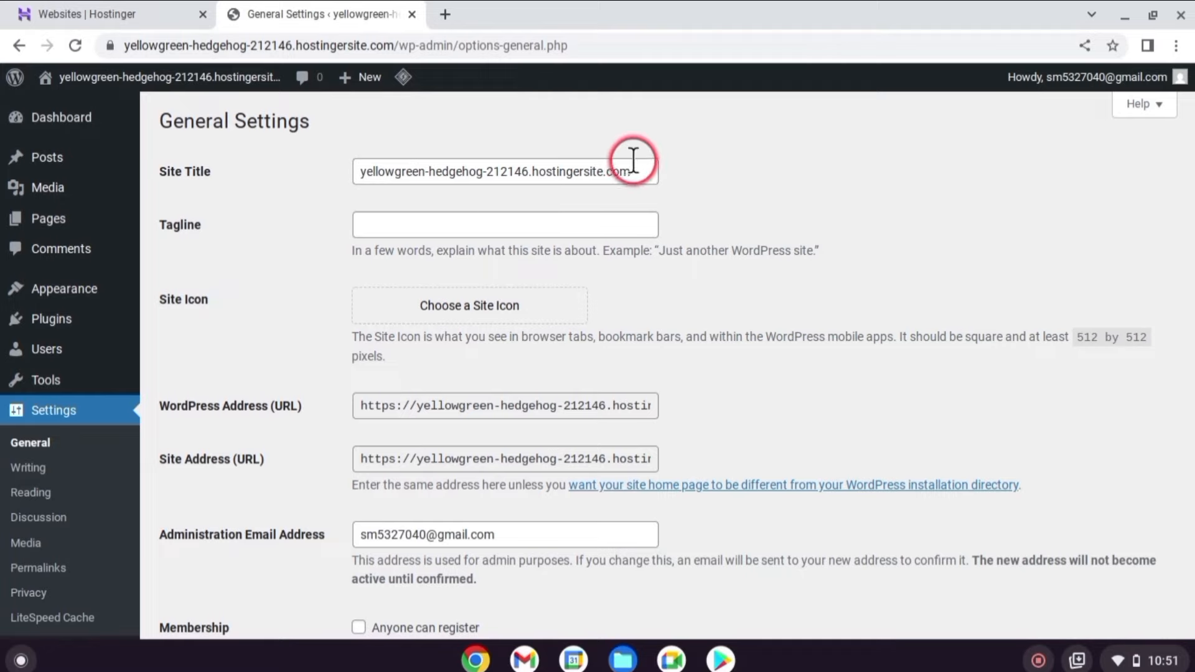
left_click_drag(628, 171, 332, 171)
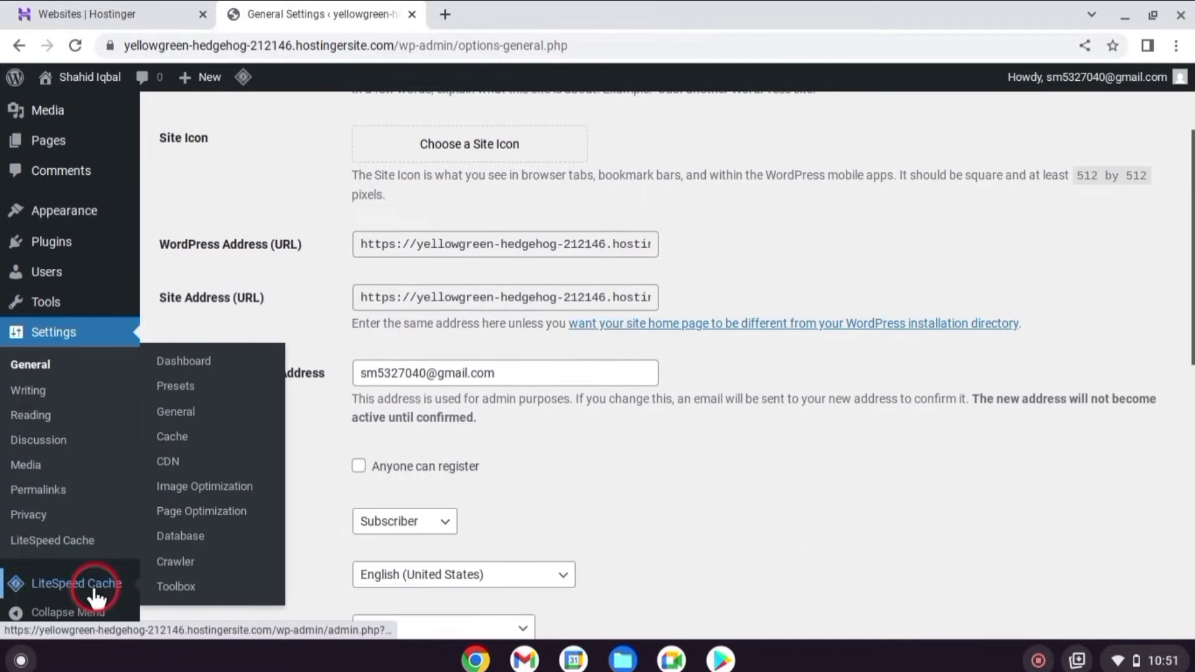
scroll(56, 479, "down", 2)
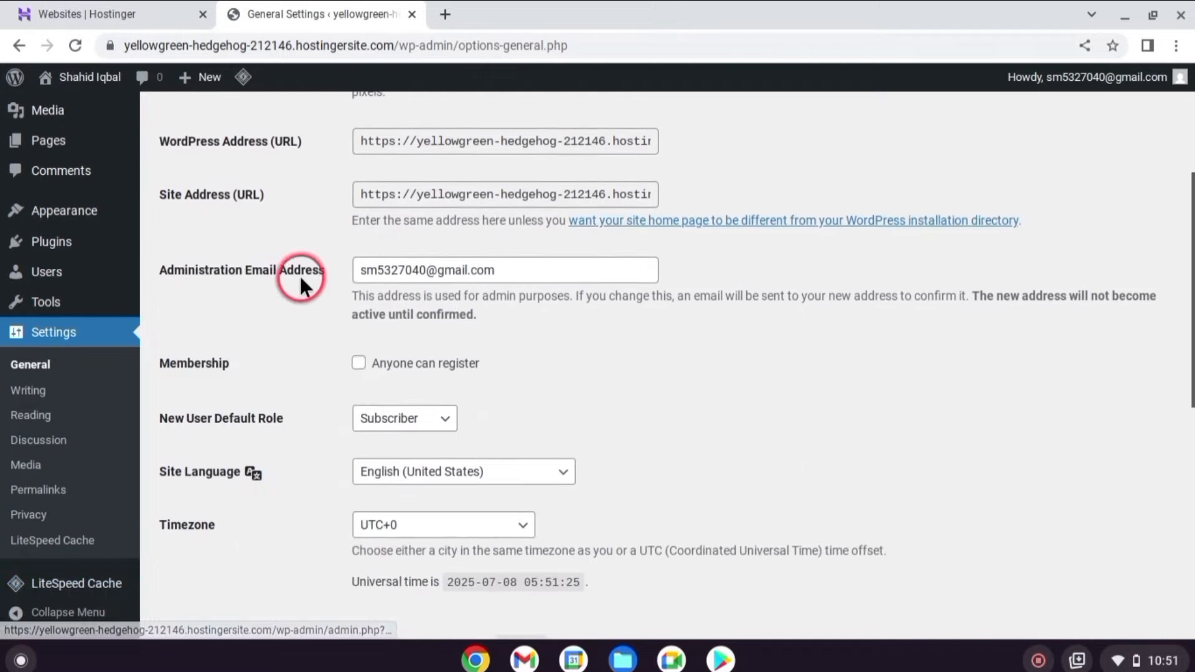
scroll(330, 342, "down", 8)
scroll(261, 592, "down", 2)
left_click(227, 547)
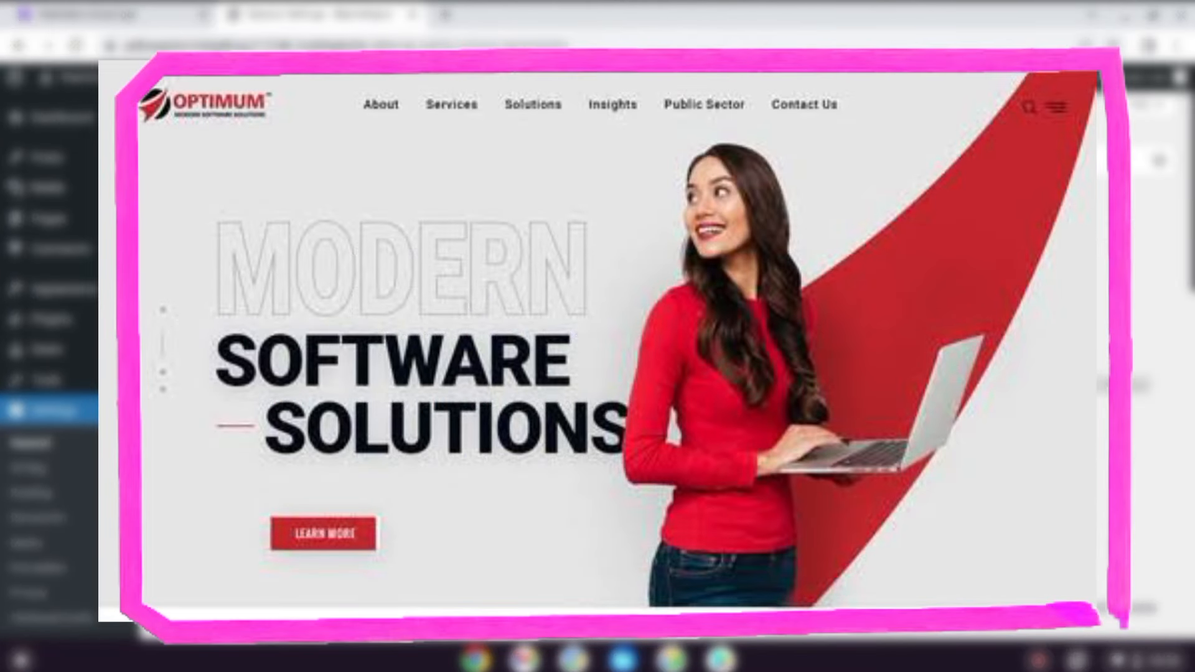
left_click(82, 118)
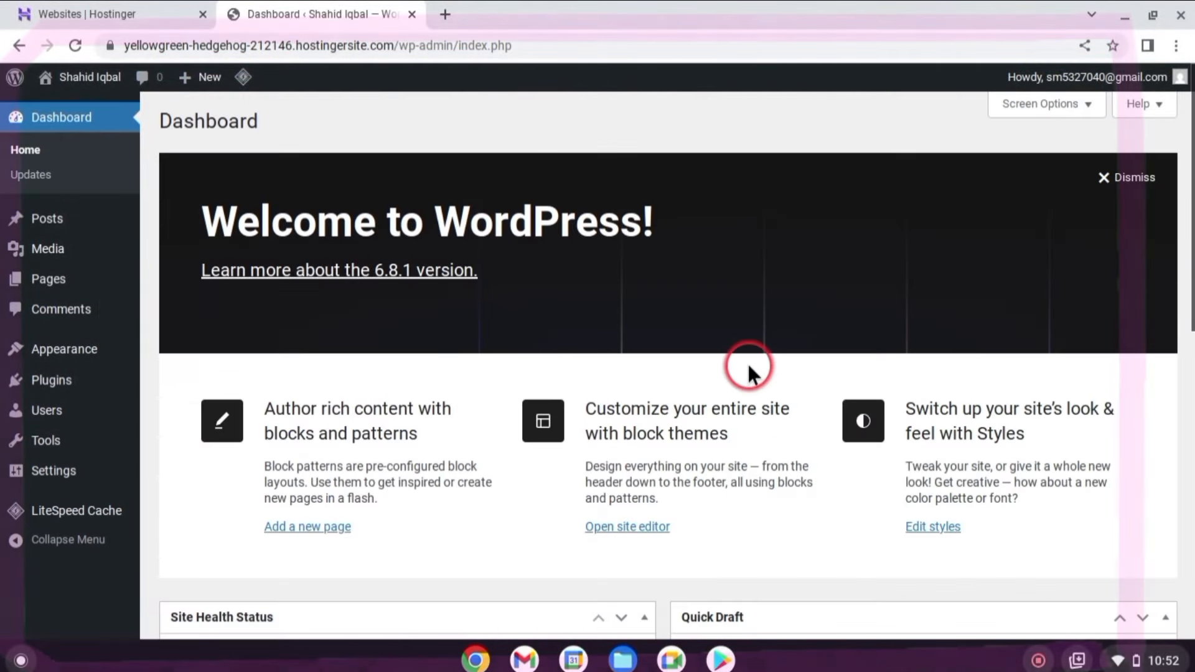
scroll(409, 356, "down", 1)
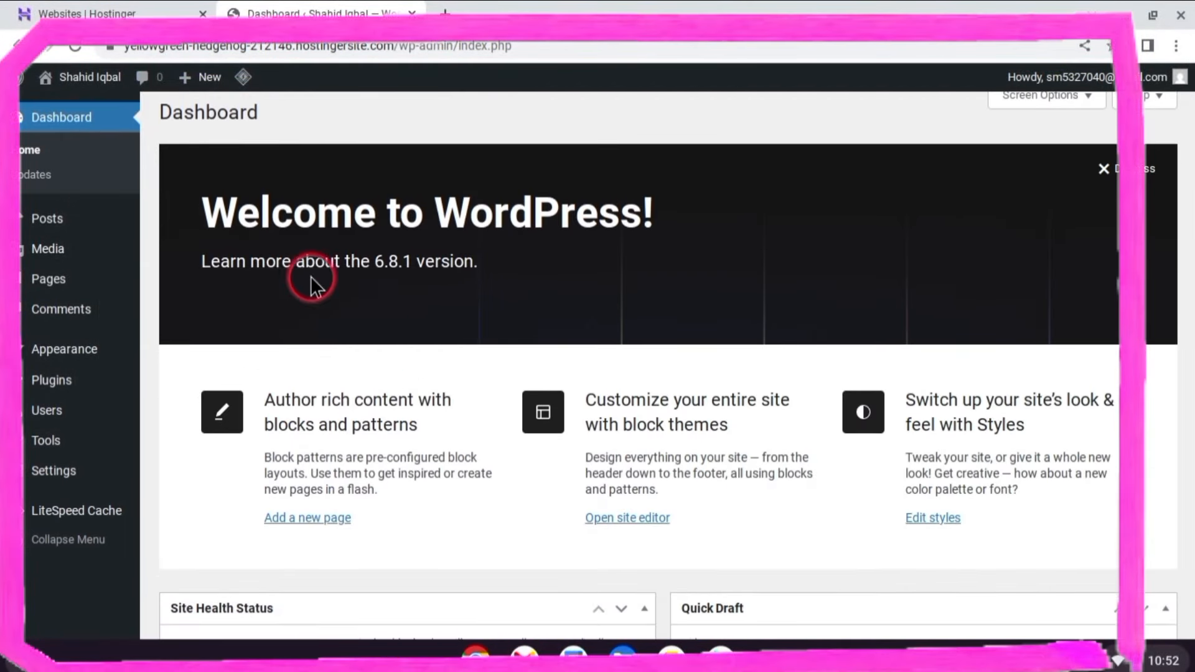
scroll(311, 277, "up", 1)
mouse_move(205, 80)
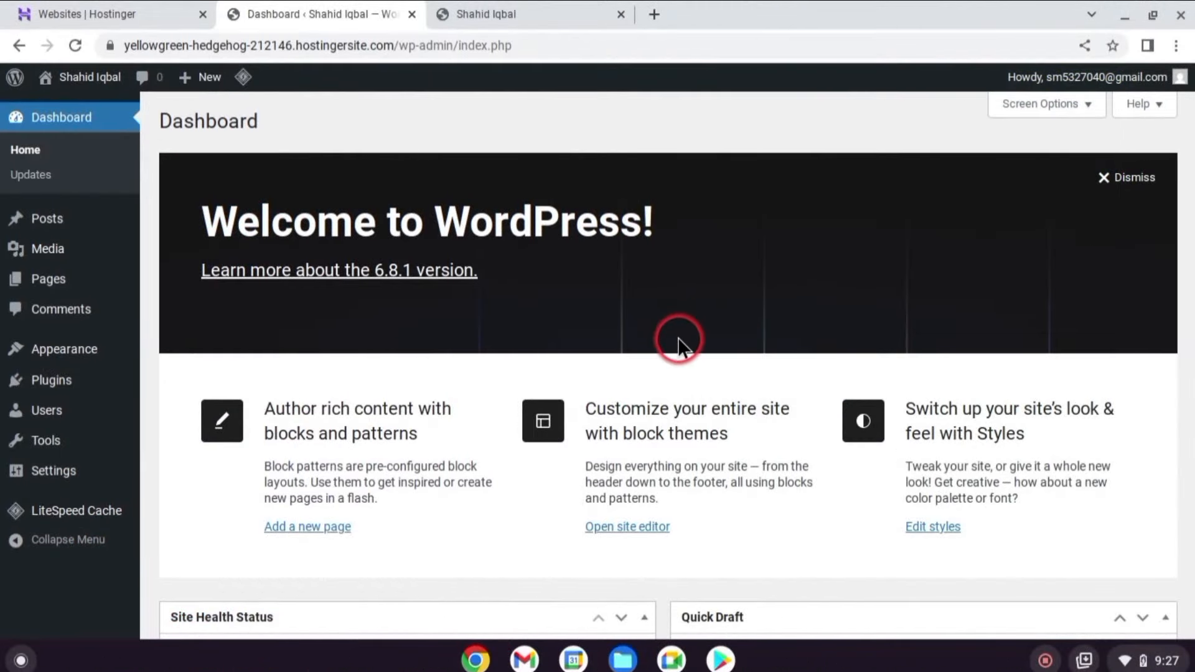
Open the live Blog in a new tab, close the duplicate tab, and return to the Dashboard.
right_click(90, 76)
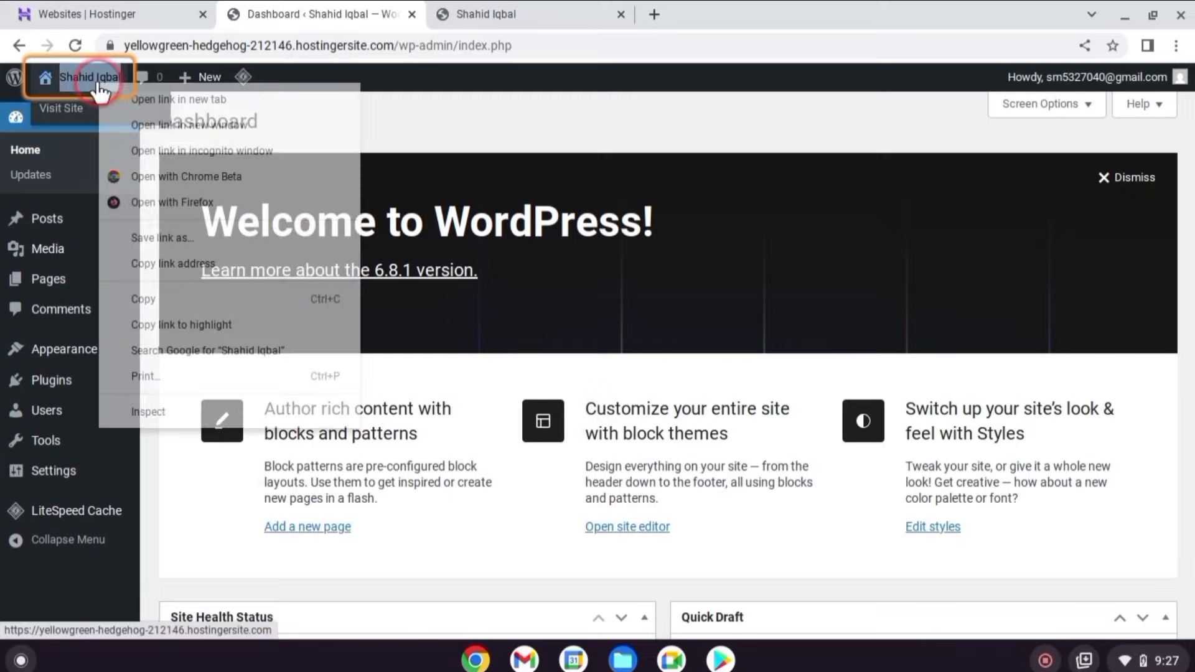
left_click(157, 101)
left_click(534, 13)
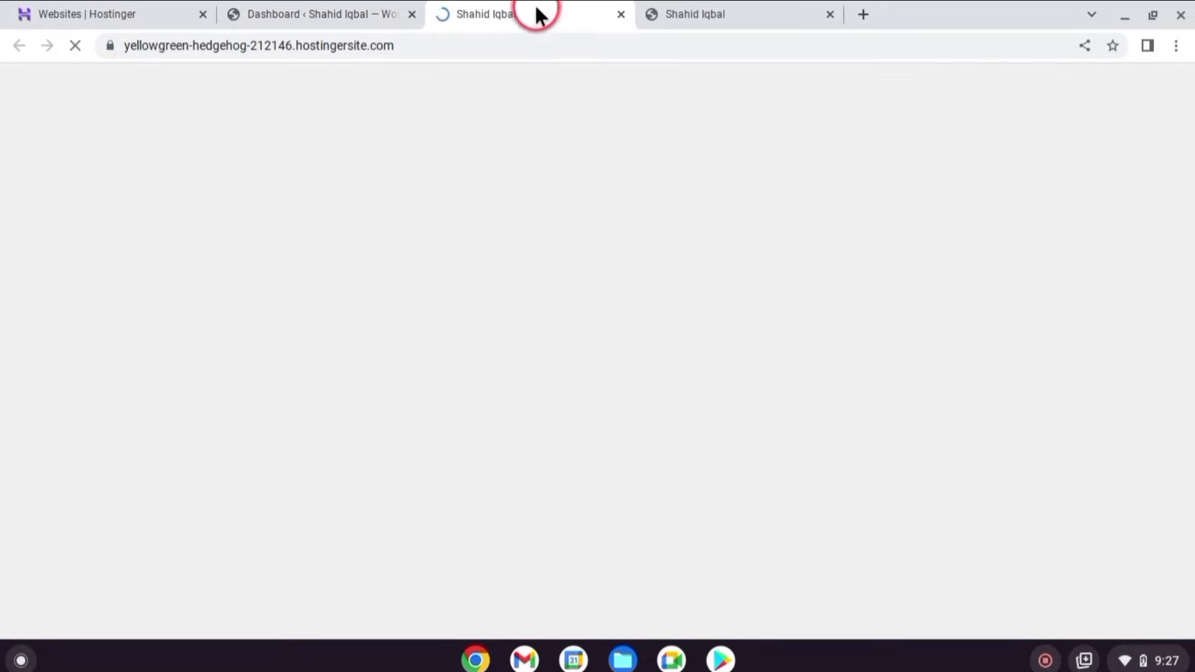
left_click(826, 13)
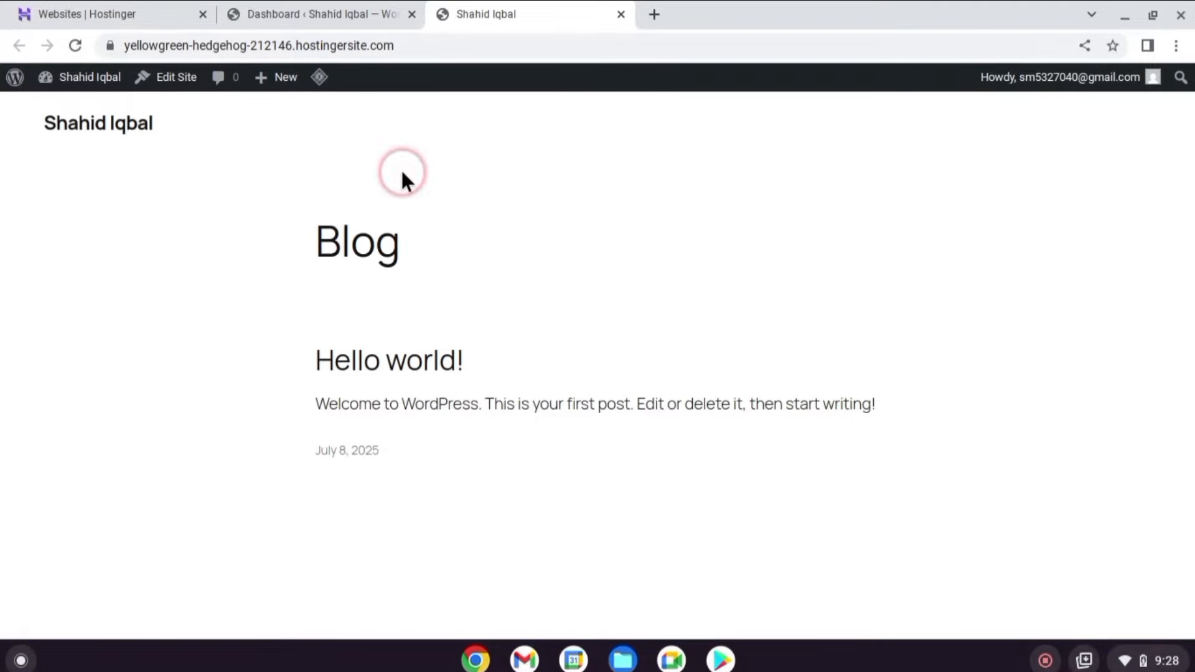
left_click(339, 12)
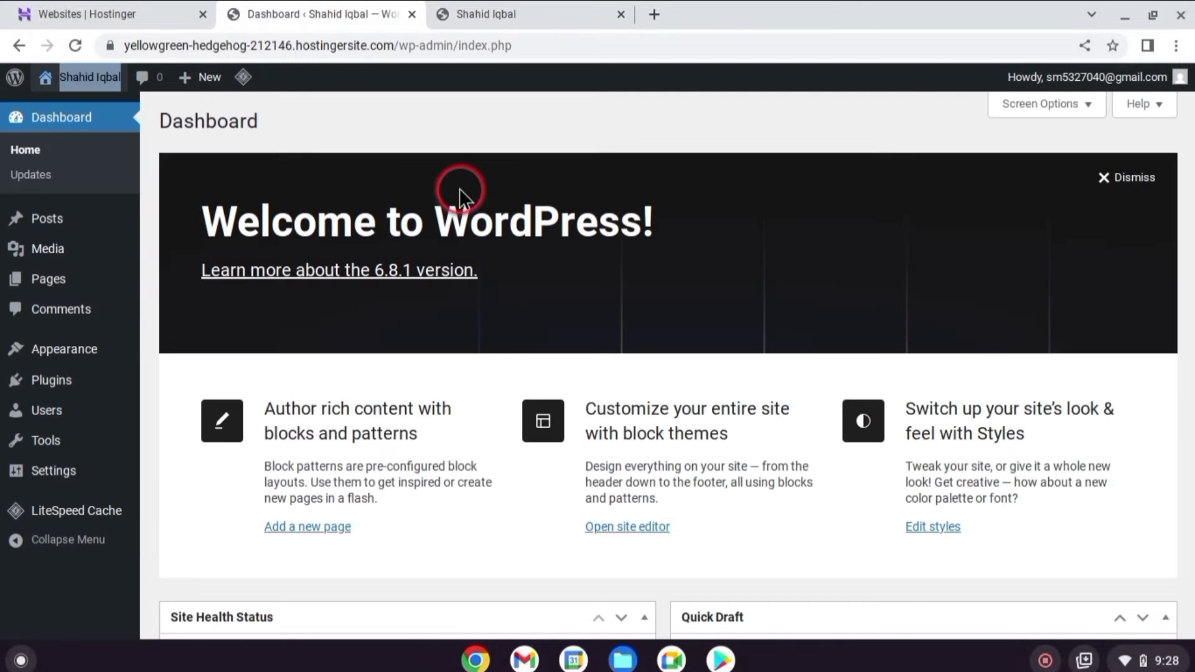
left_click(431, 127)
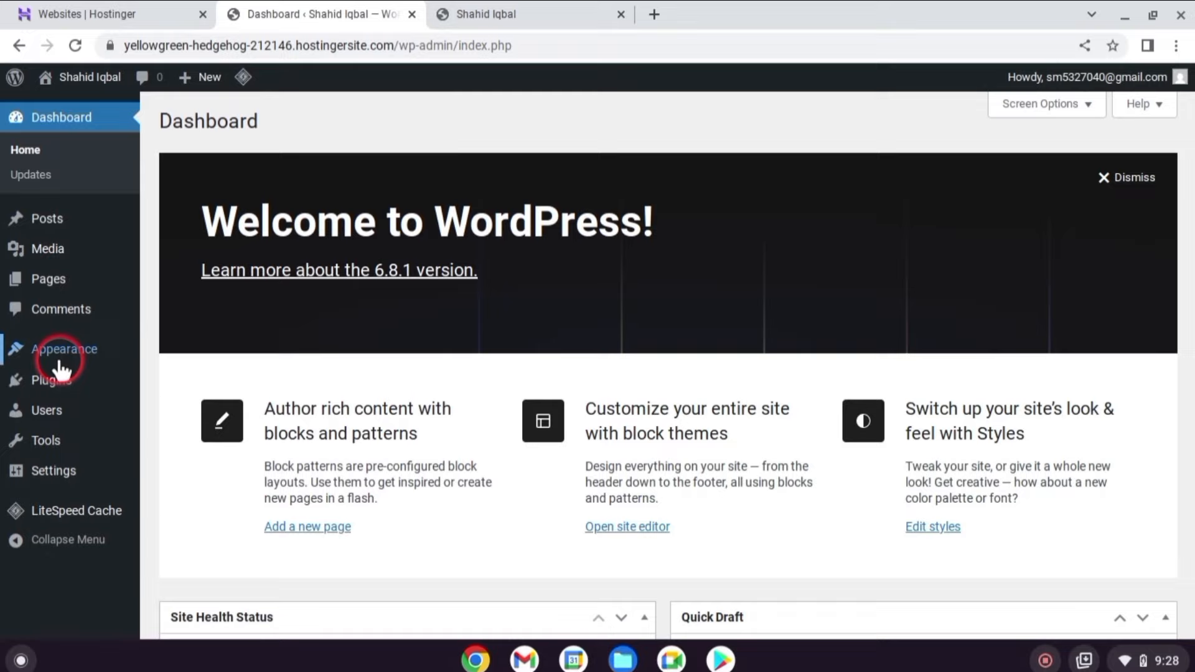
Find GeneratePress under Appearance > Themes > Add Theme, then install and activate it.
mouse_move(60, 366)
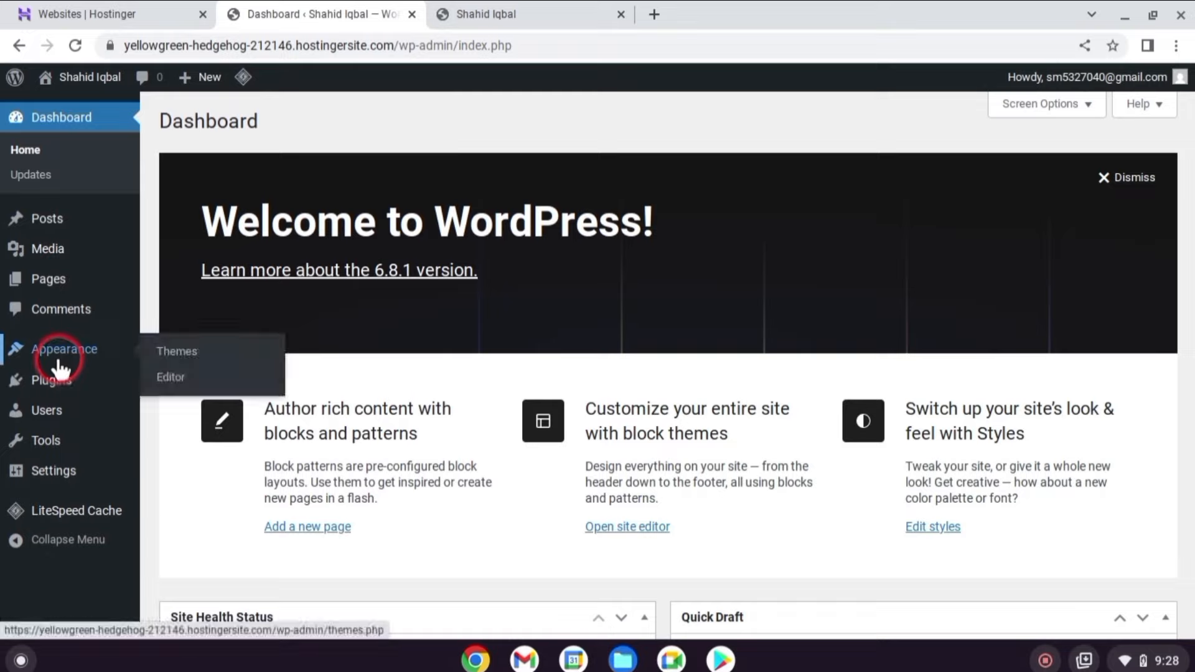
left_click(194, 352)
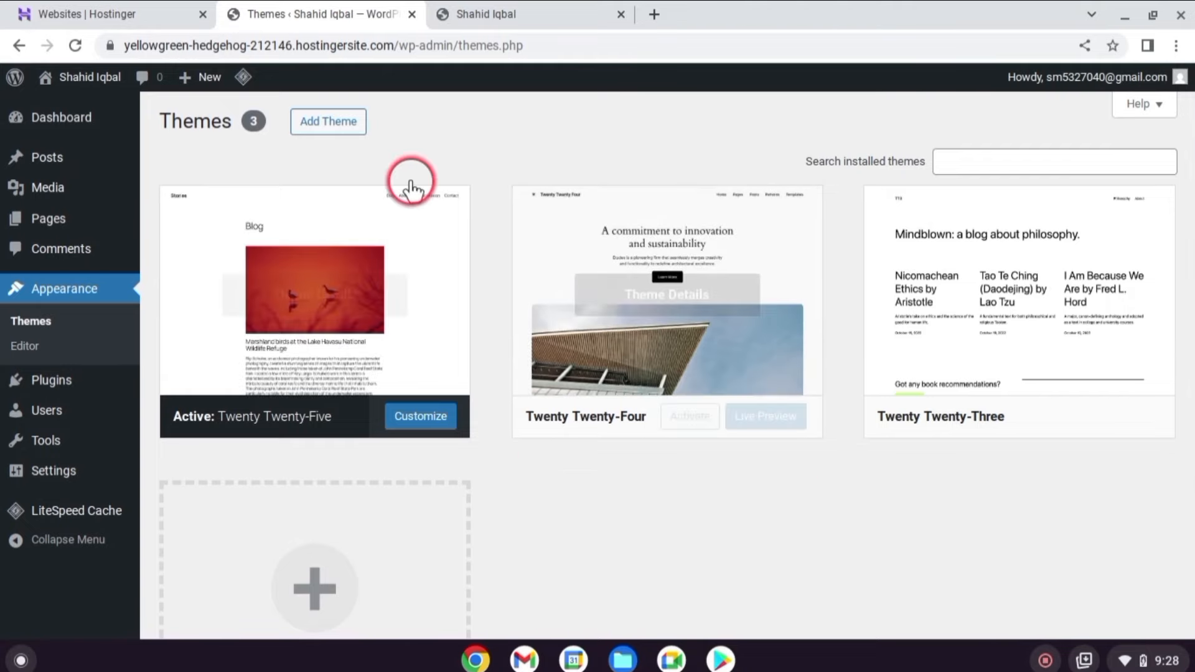
left_click(327, 124)
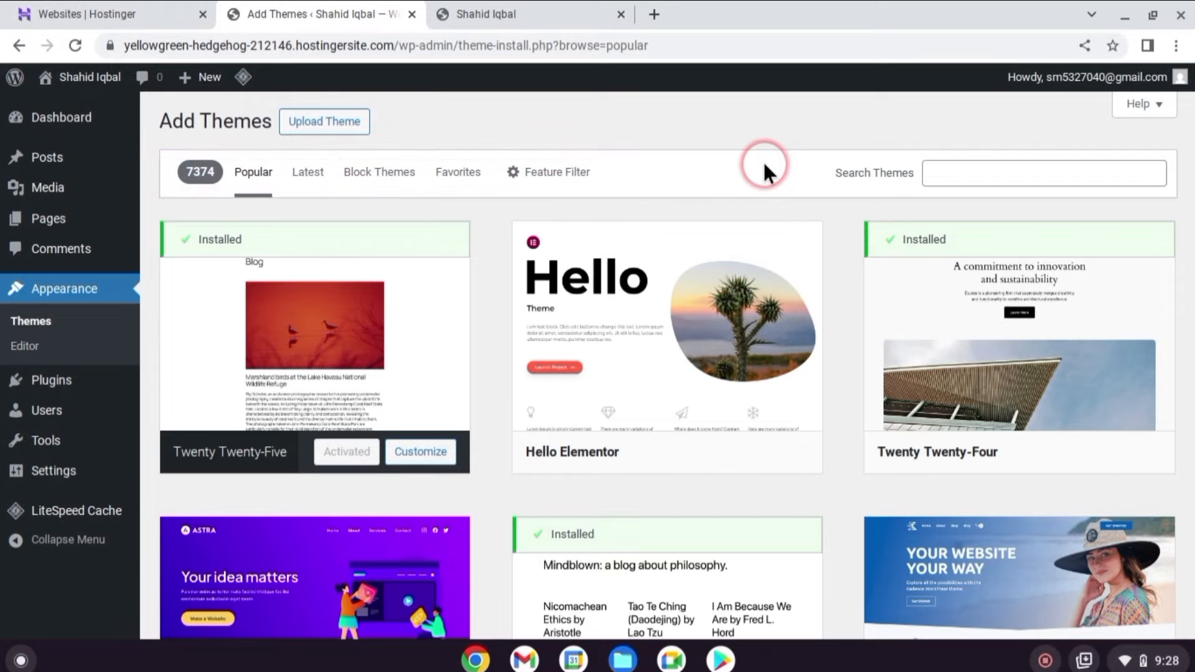
scroll(554, 246, "down", 6)
scroll(554, 249, "down", 7)
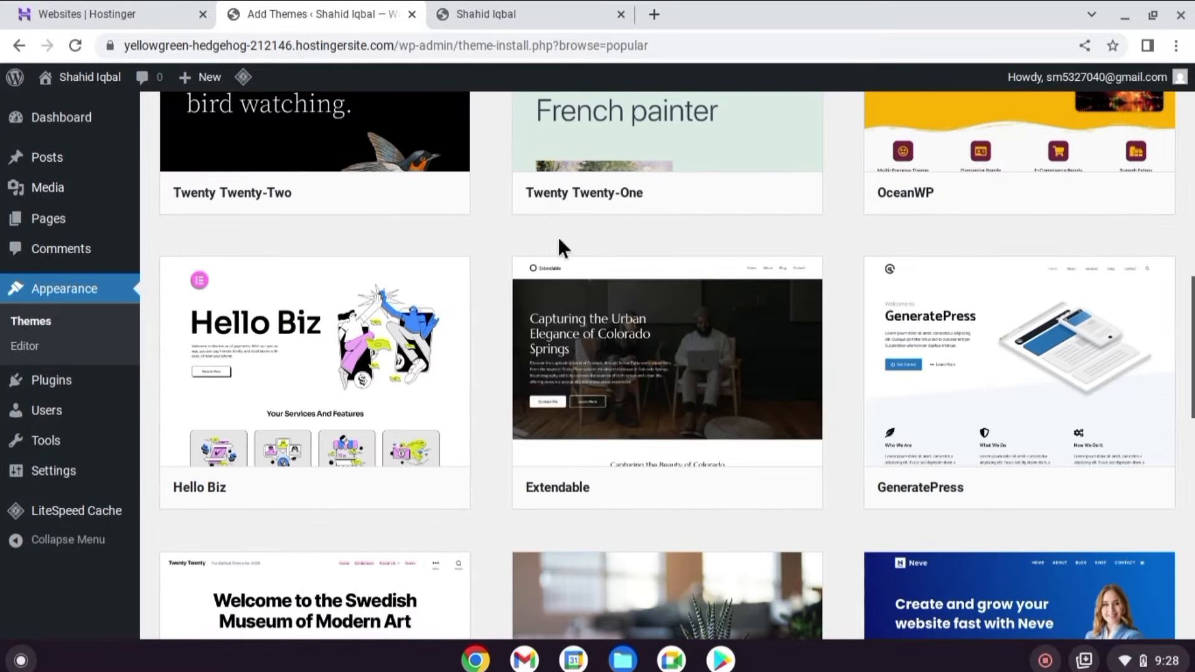
scroll(939, 394, "down", 1)
left_click(1068, 418)
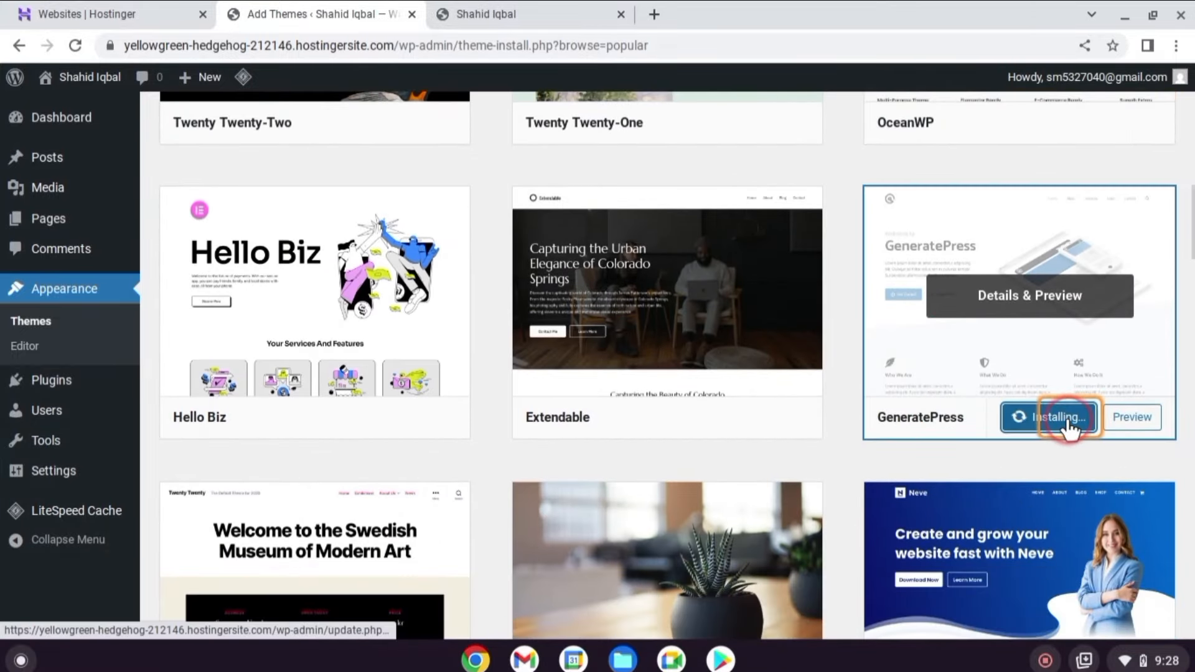
left_click(1039, 418)
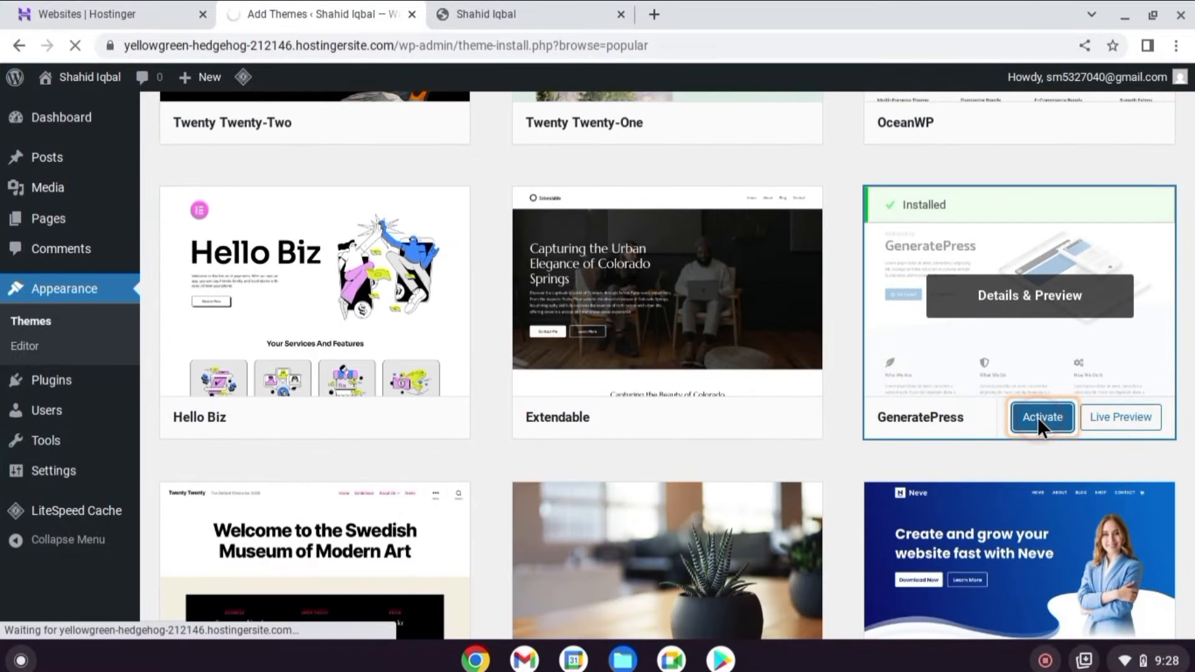
Reload the live site to confirm the GeneratePress sidebar layout, then go back to Themes.
left_click(486, 14)
left_click(75, 46)
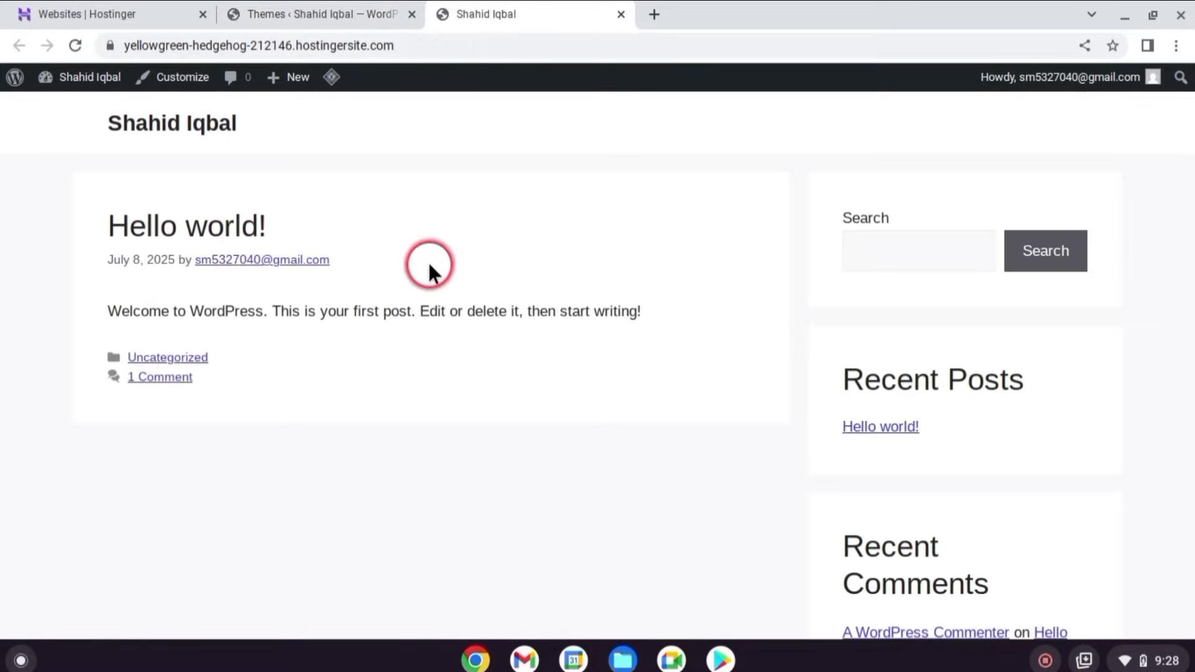
left_click(315, 14)
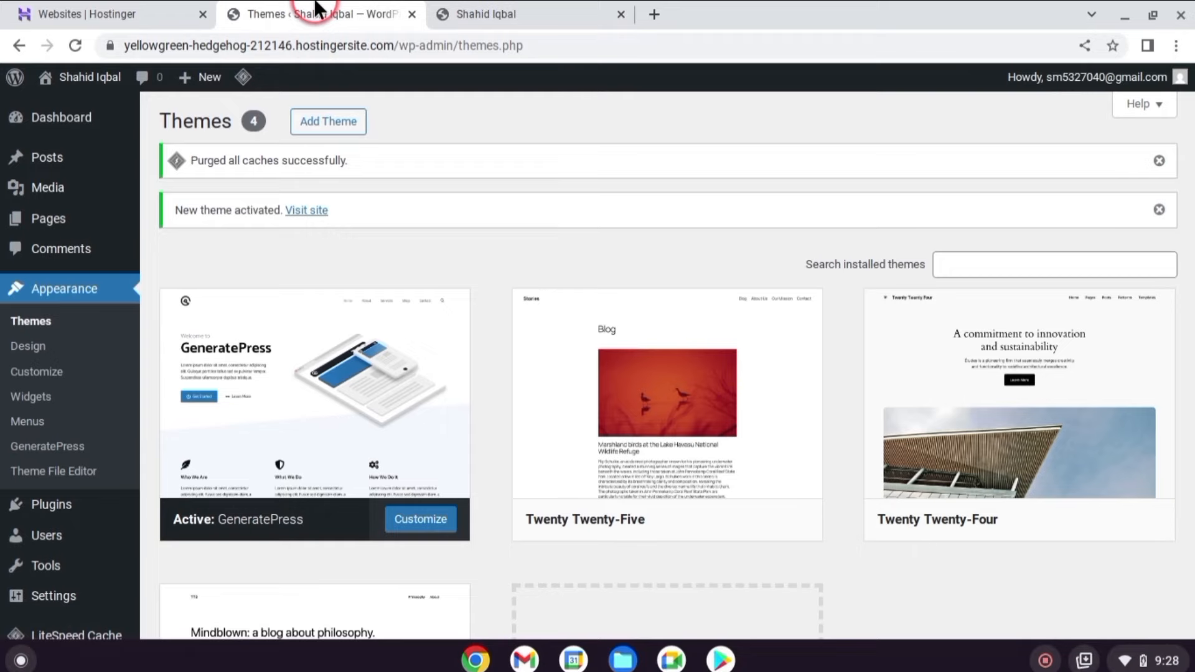
Upload the rishi_2.1.0.zip theme file, install it, and activate Rishi.
left_click(334, 122)
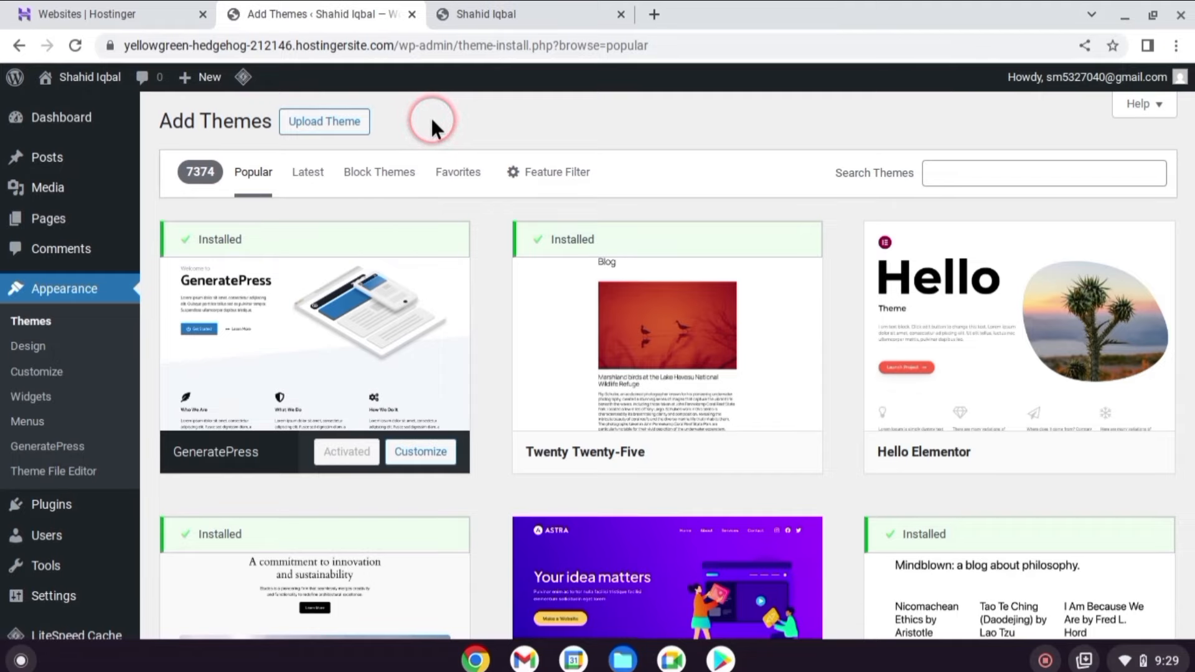
left_click(329, 121)
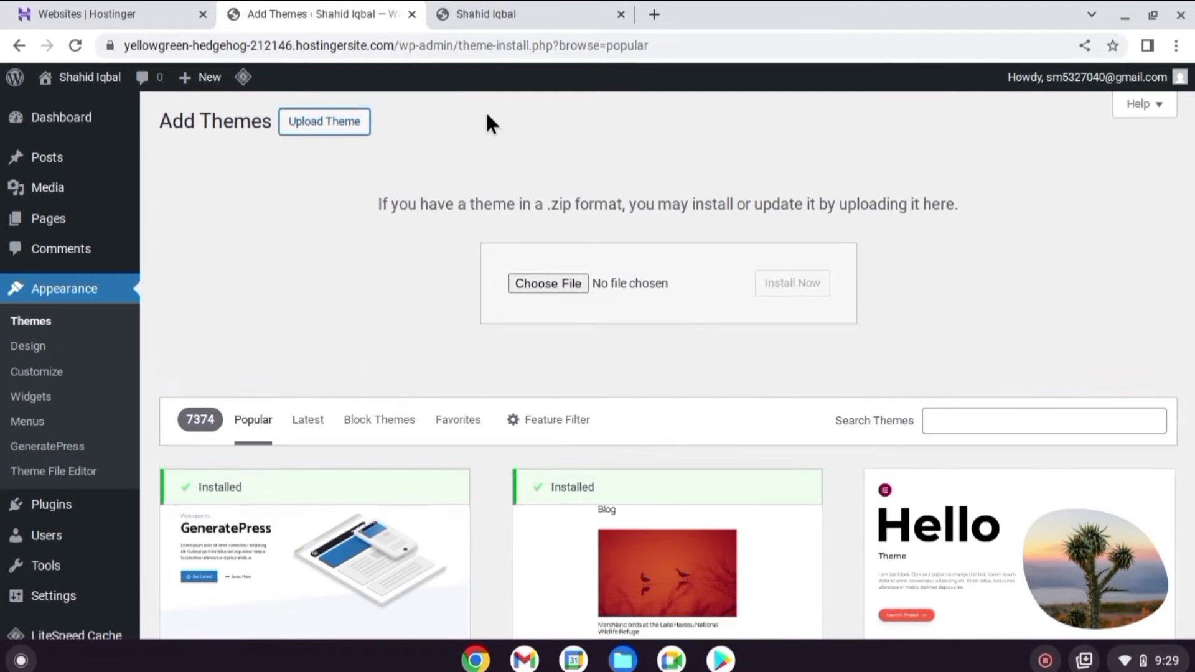
left_click(529, 277)
left_click(528, 277)
left_click(530, 168)
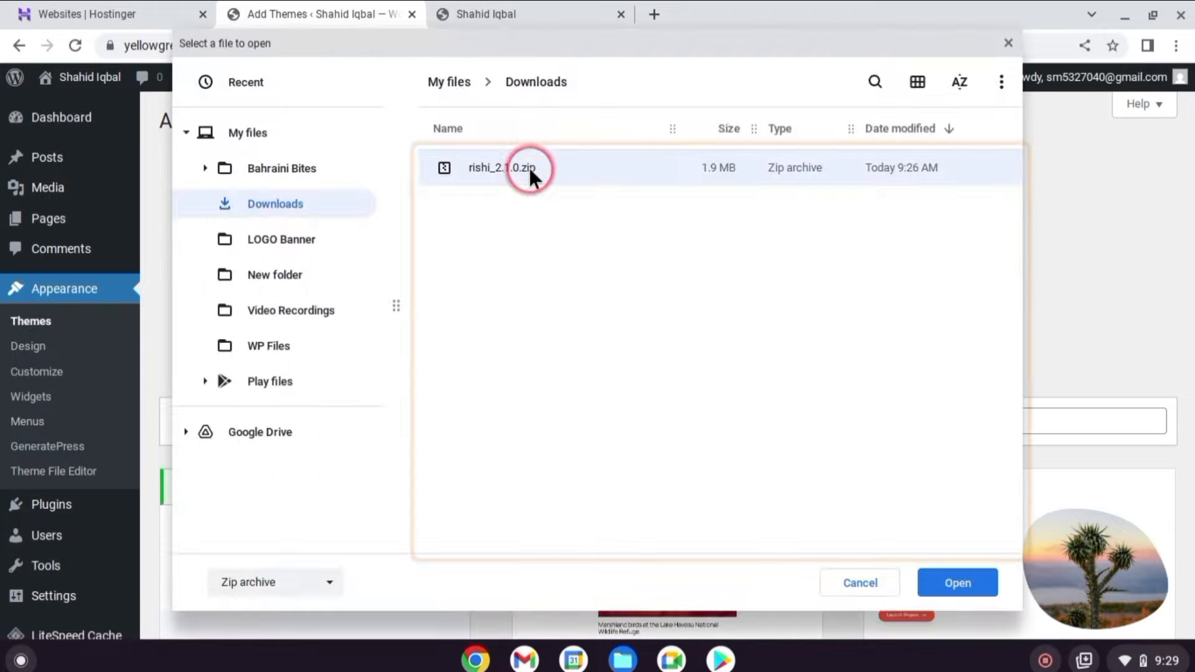
left_click(963, 589)
left_click(790, 283)
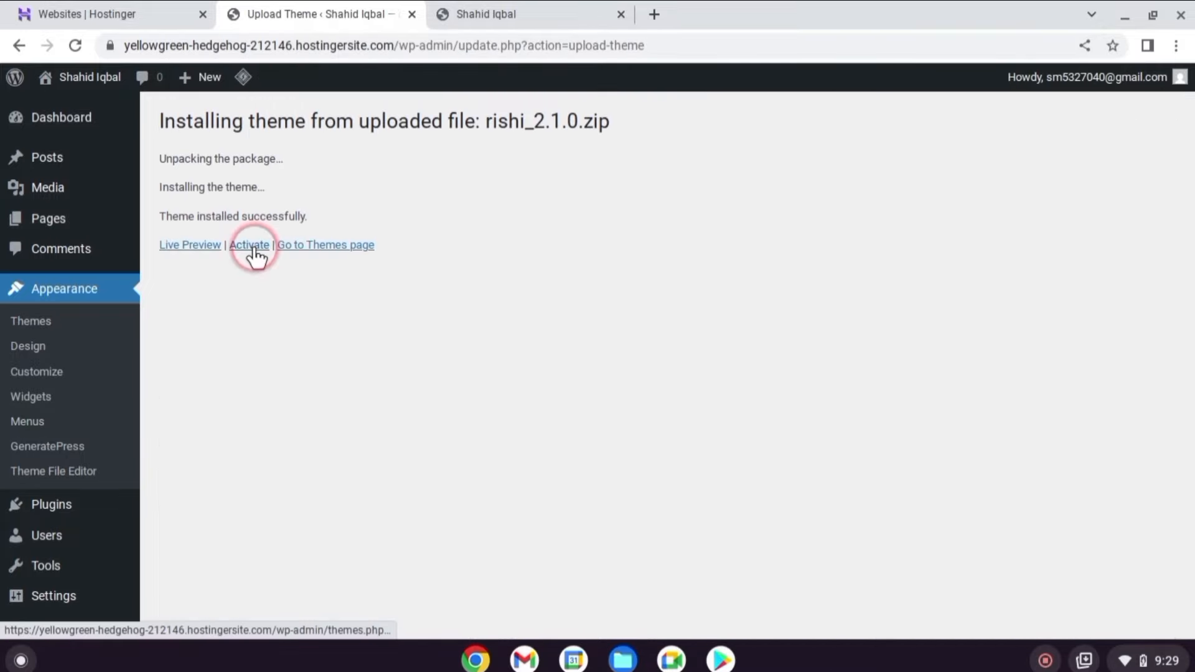
left_click(251, 247)
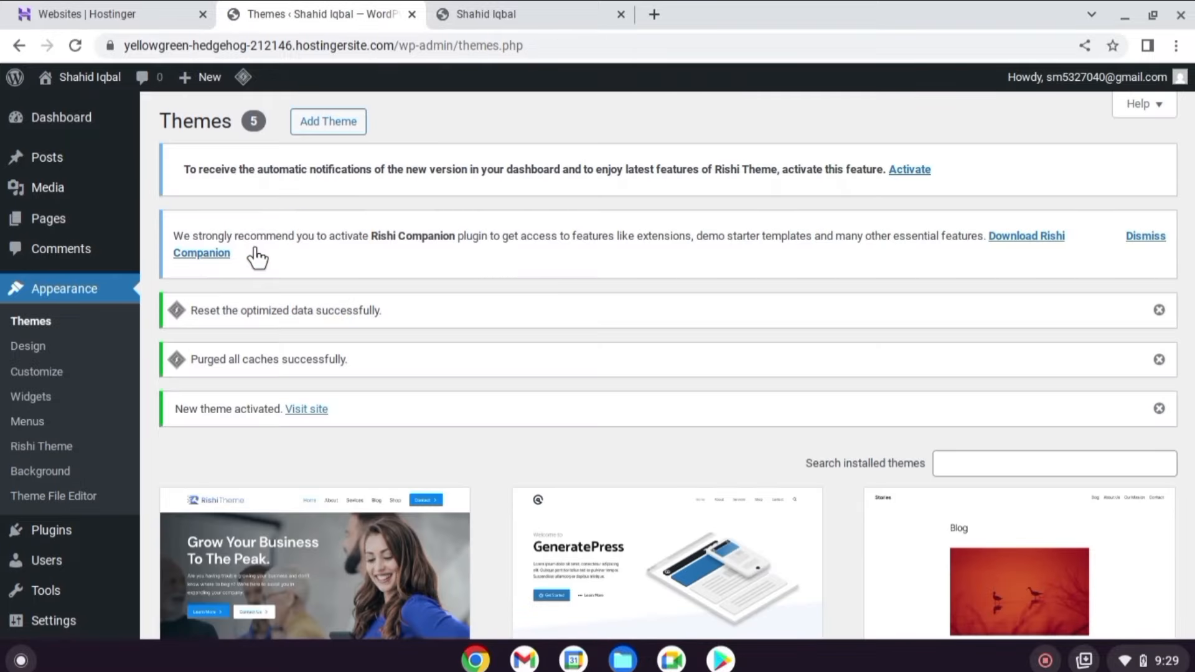
Find GeneratePress in the themes list and make it the active theme again.
scroll(455, 261, "down", 3)
scroll(458, 278, "down", 3)
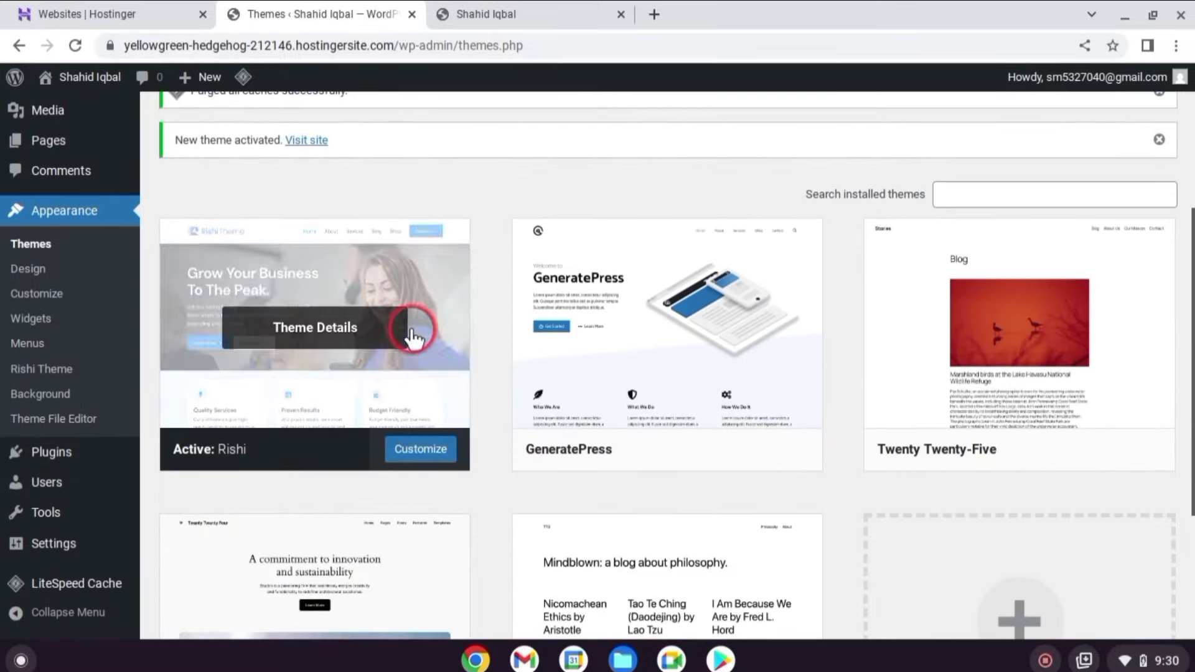
left_click(690, 448)
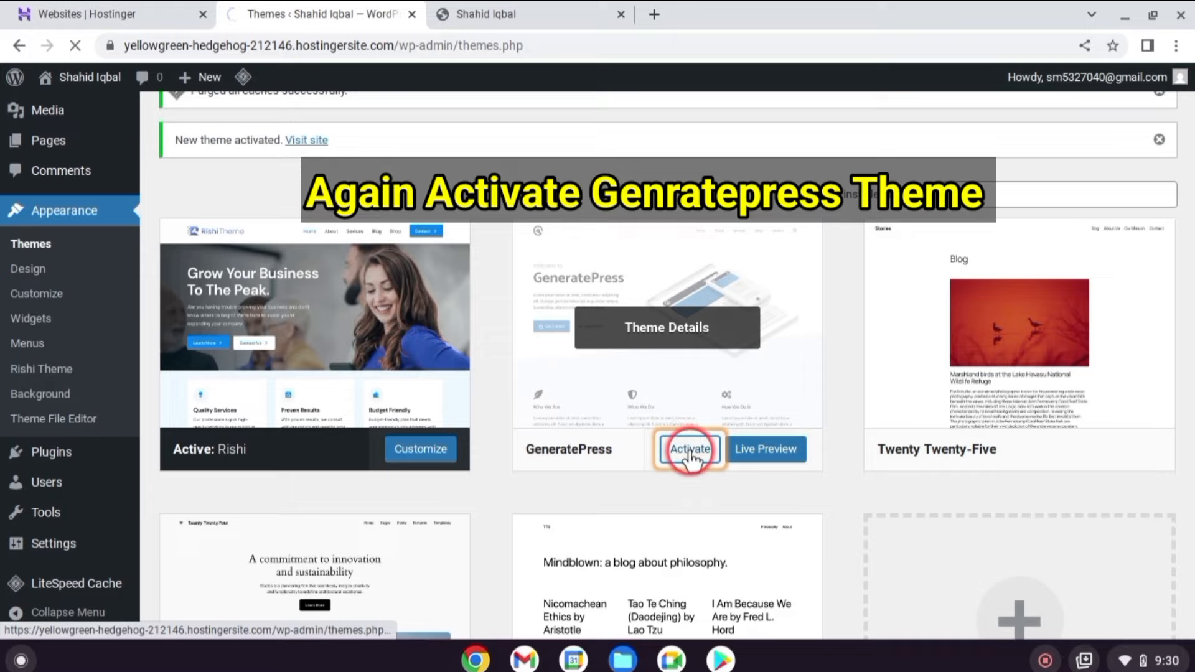
left_click(689, 454)
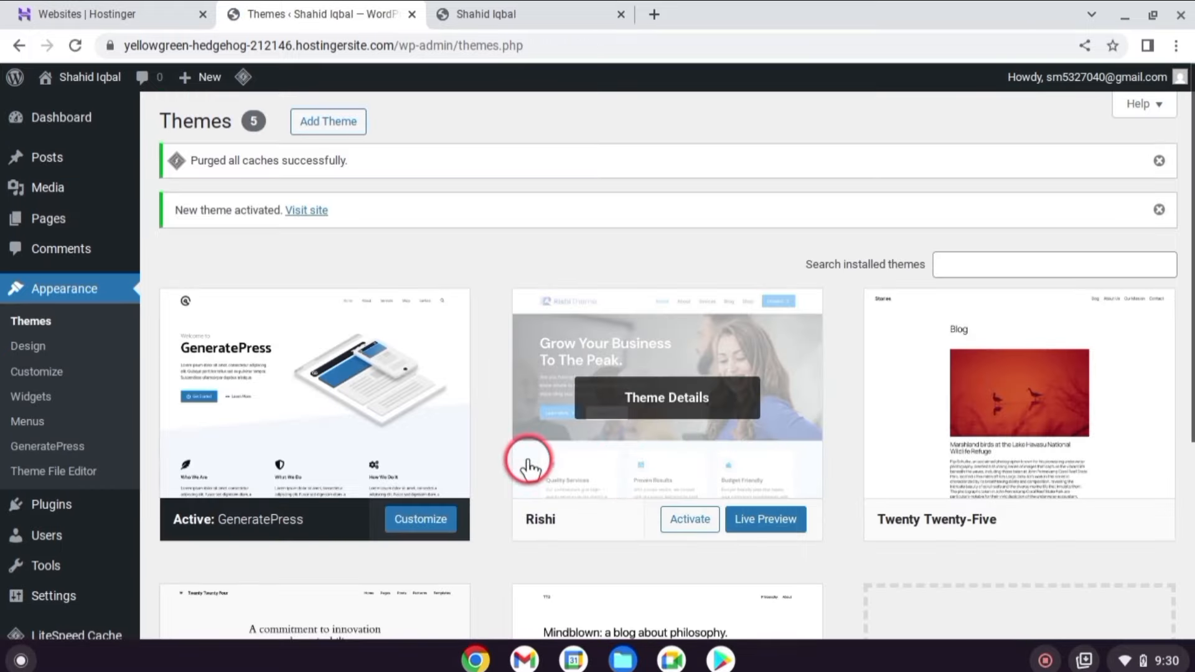
Reload the live site to confirm the GeneratePress sidebar layout, then return to the admin tab.
left_click(492, 14)
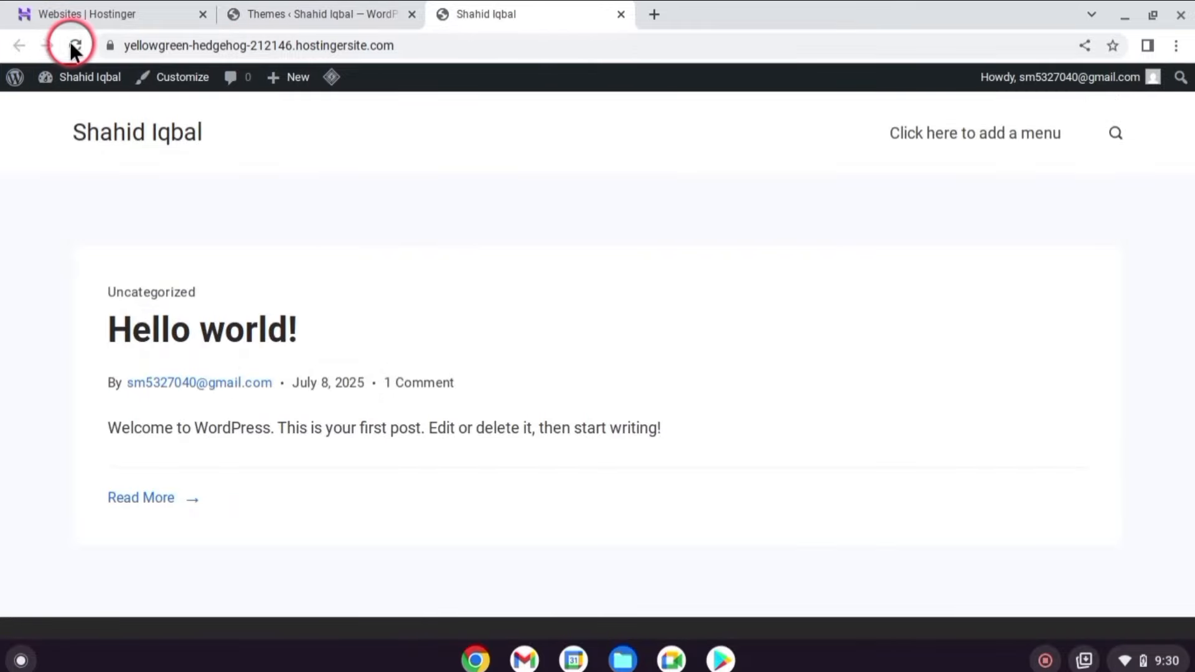
left_click(74, 44)
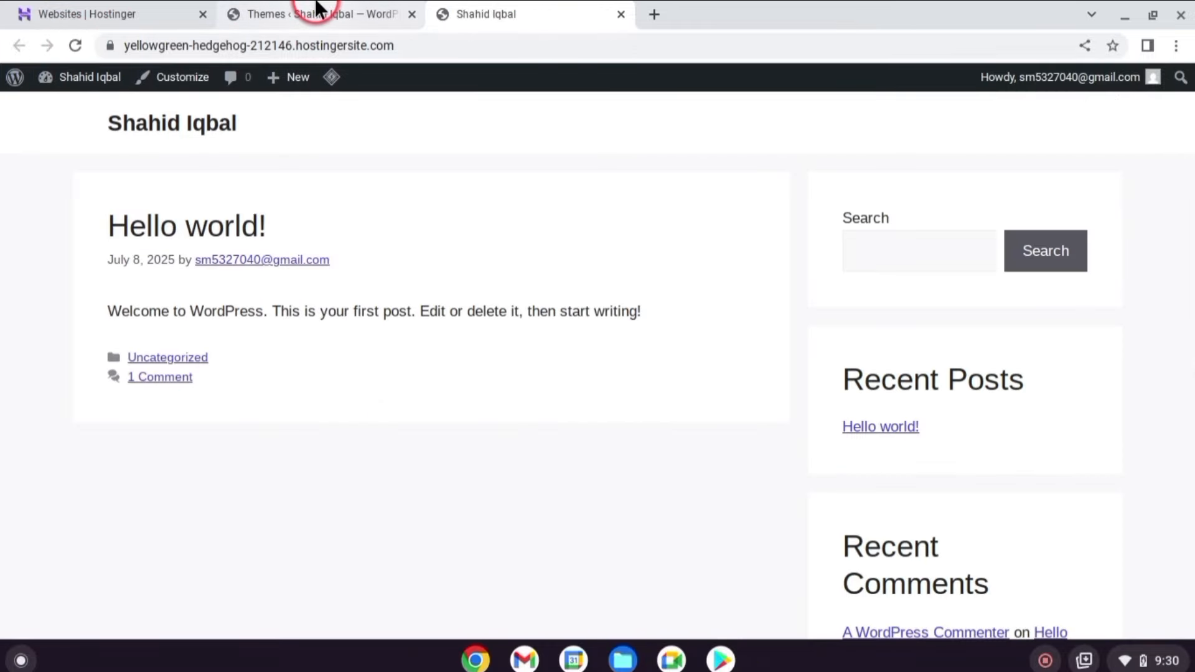
left_click(316, 8)
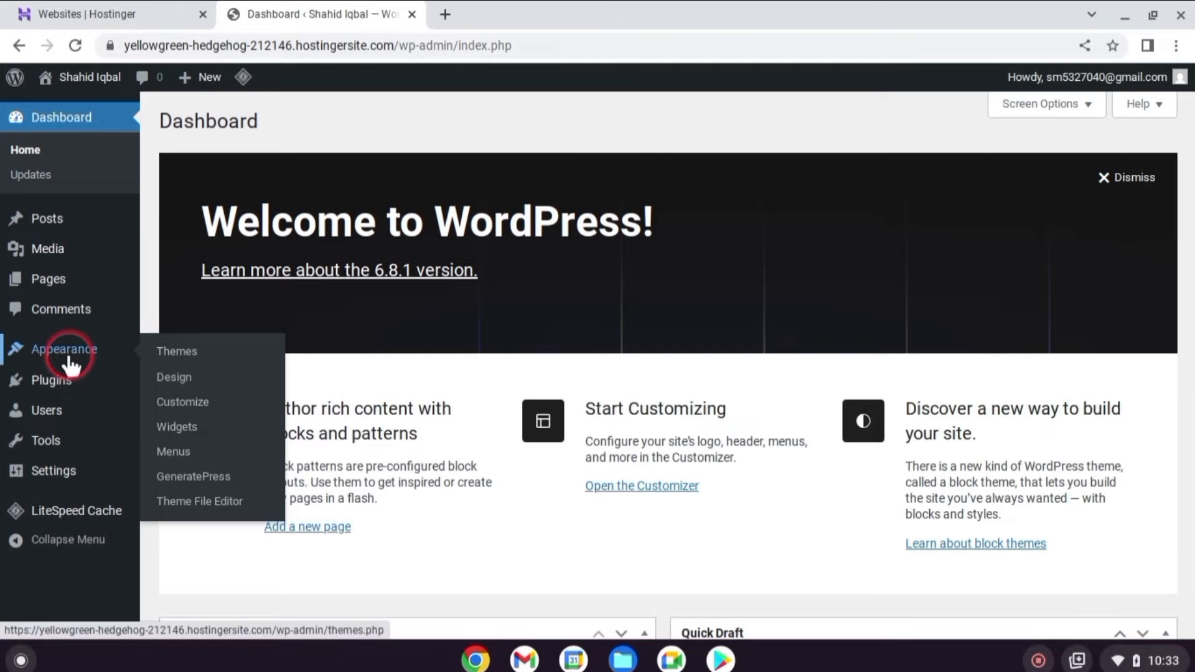
Open Site Identity in the Customizer and edit the site title.
left_click(219, 398)
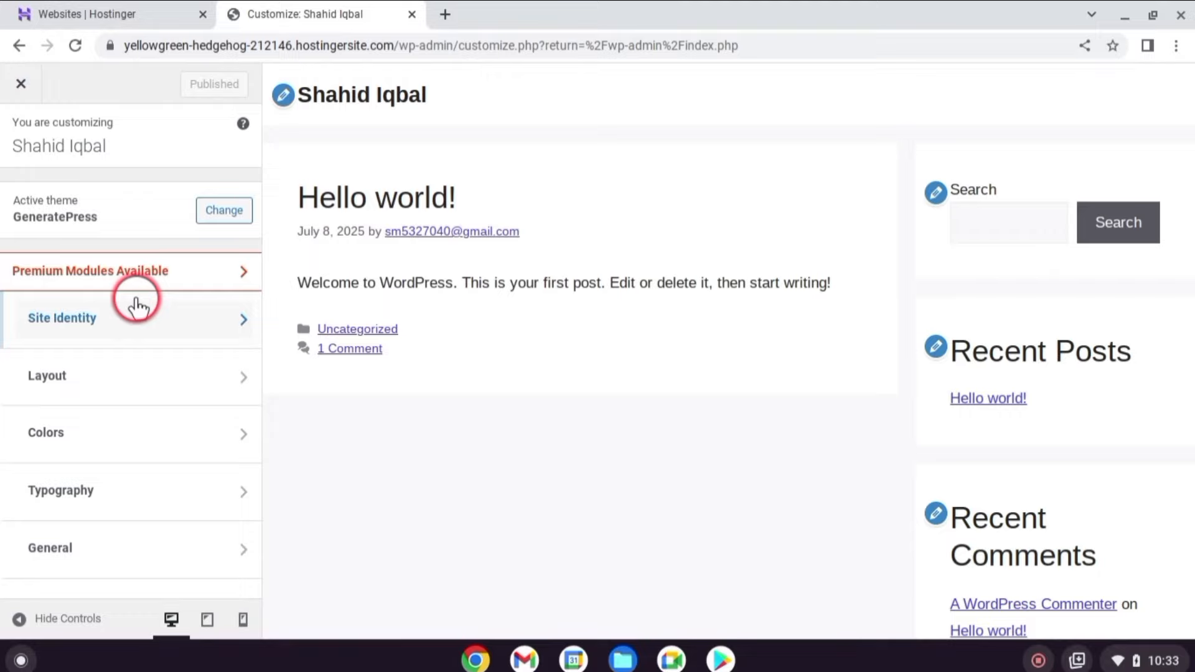
left_click(140, 322)
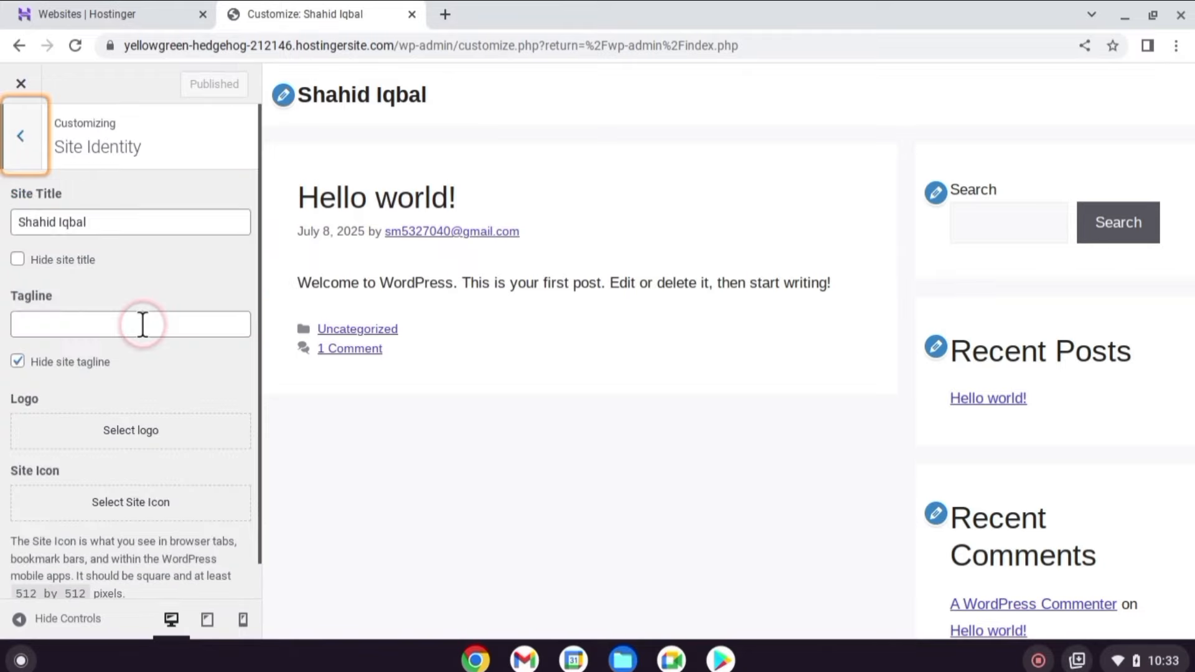
left_click(120, 222)
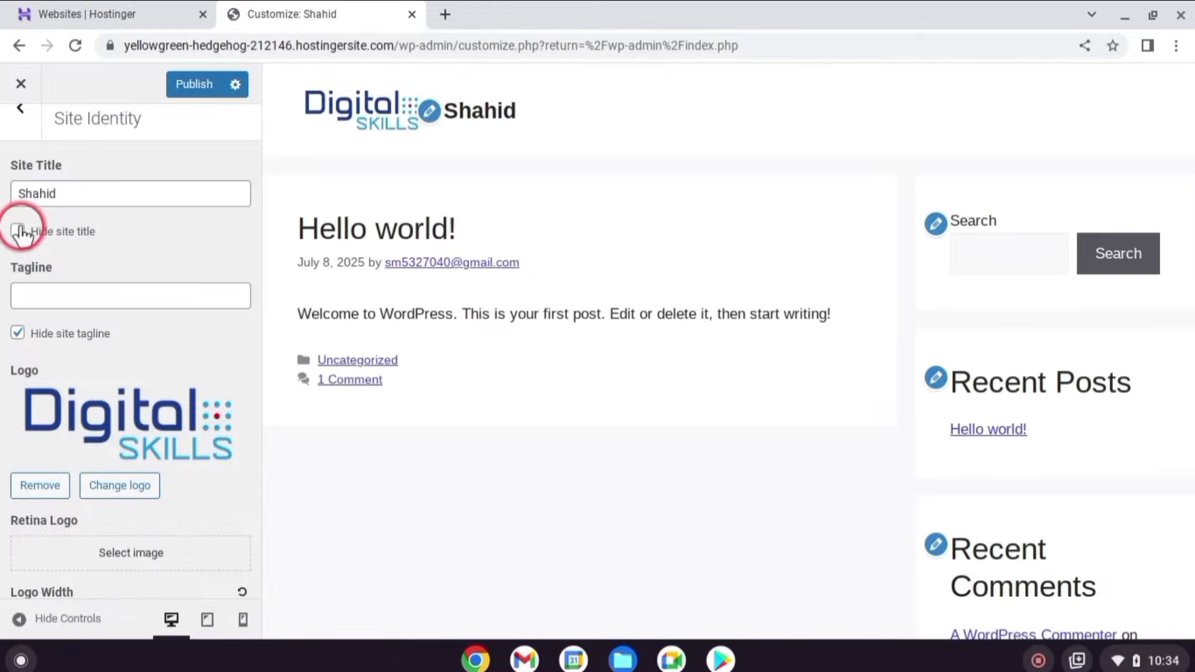
Add the Digital Skills logo as the browser-tab site icon and return to the main menu.
scroll(61, 436, "down", 4)
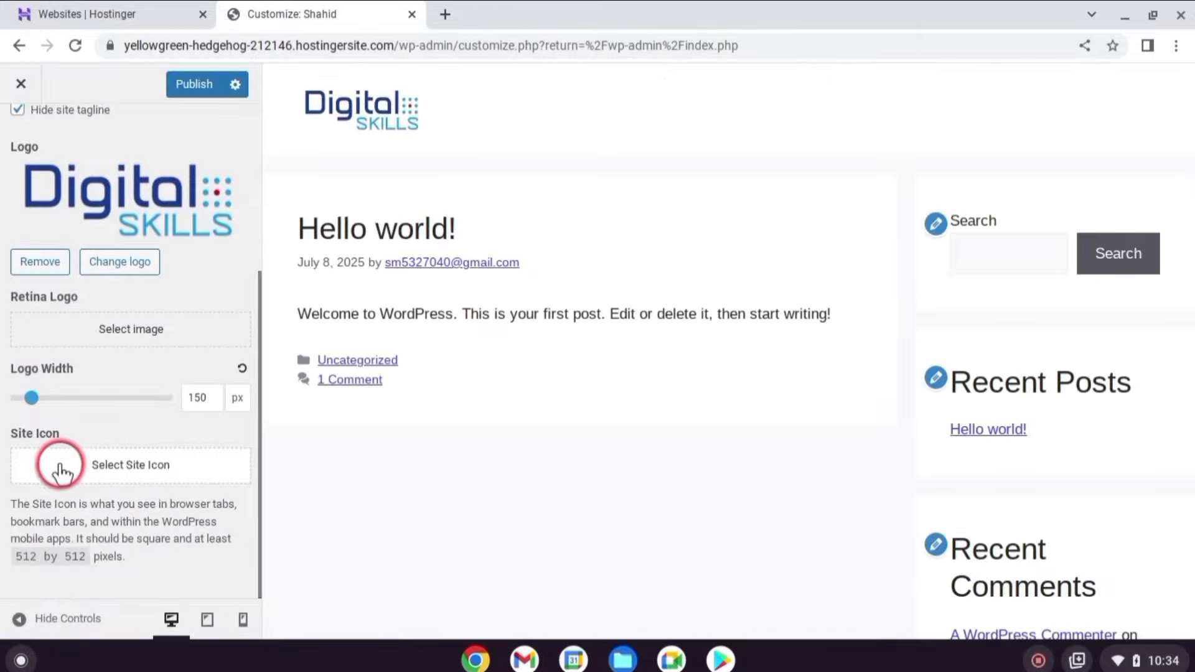
left_click(61, 467)
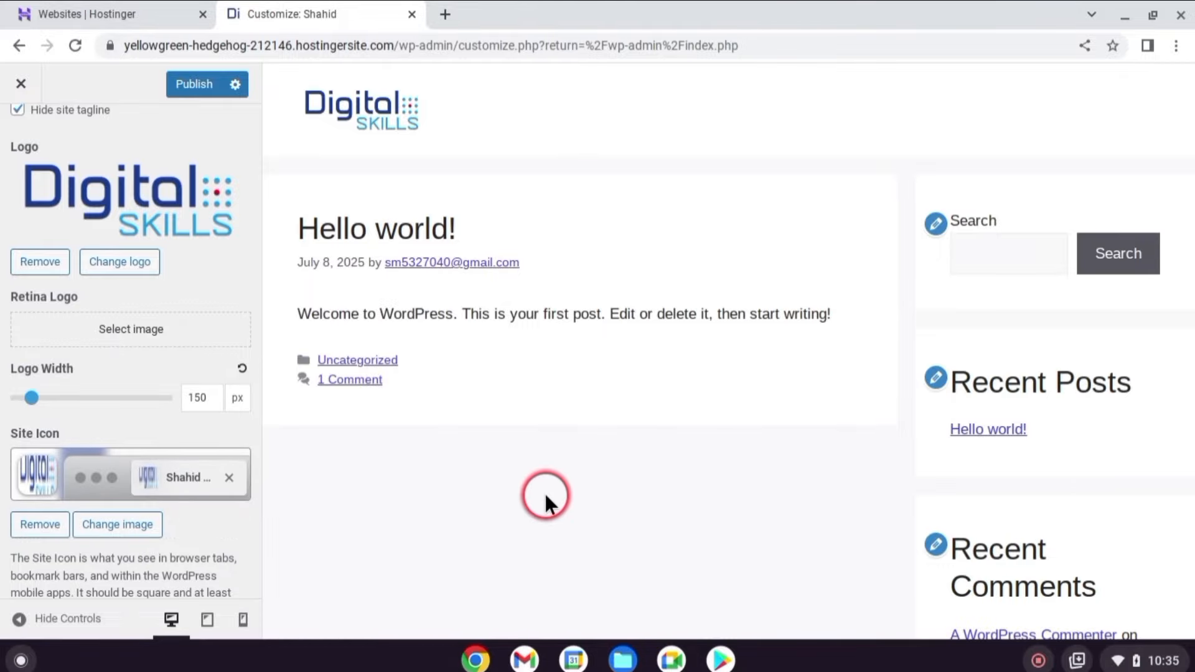
scroll(552, 486, "down", 5)
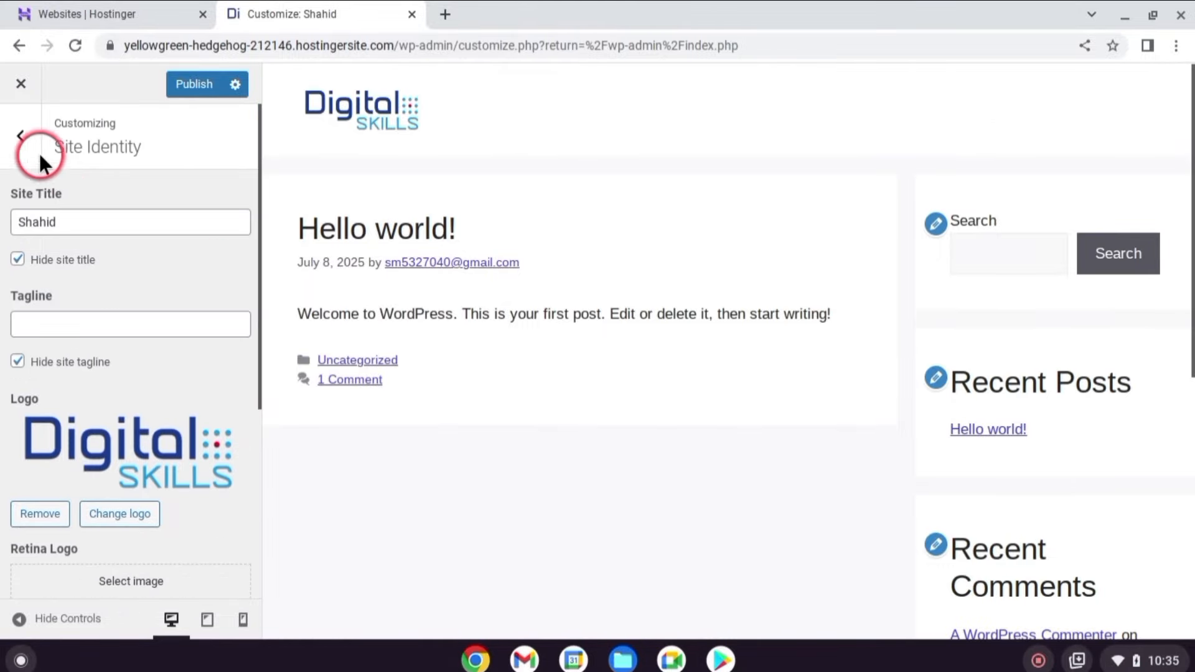
left_click(22, 142)
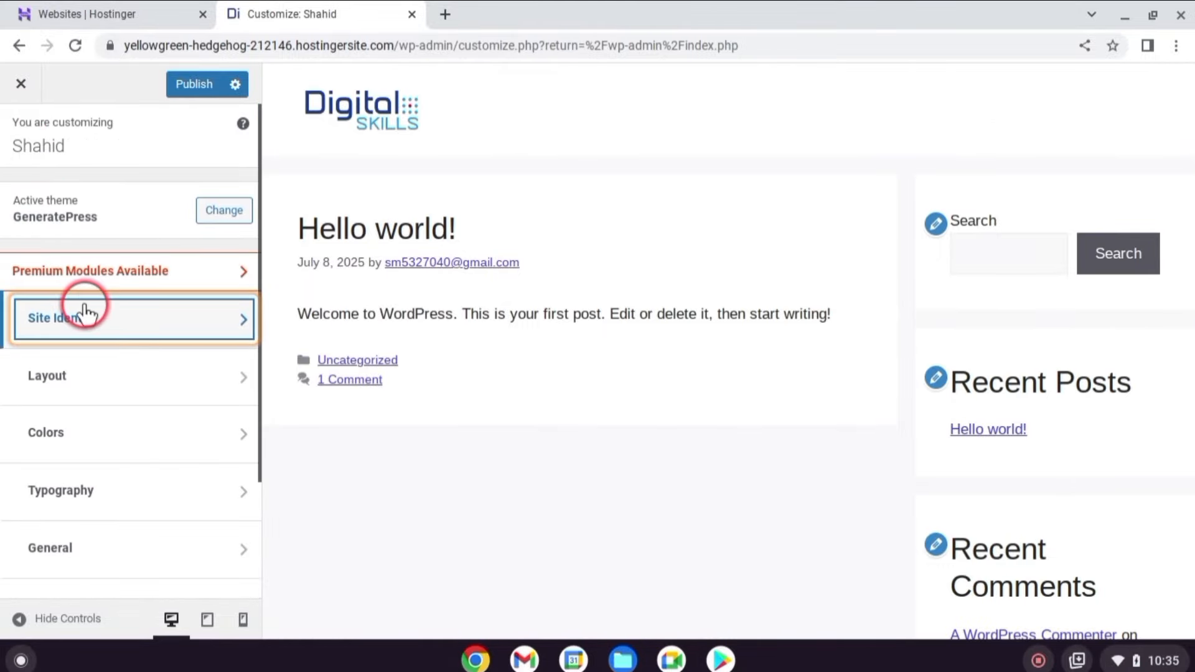
Under Layout > Sidebars, set Blog Sidebar Layout to Content / Sidebar and go back to the main menu.
left_click(92, 389)
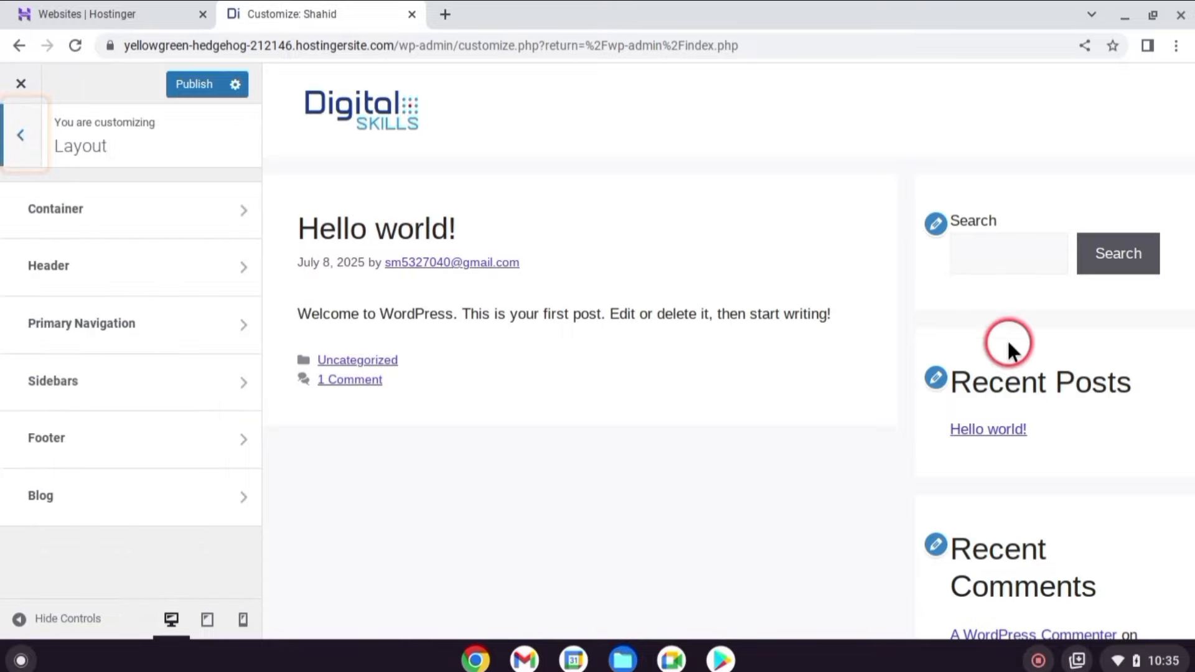
left_click(193, 389)
left_click(131, 284)
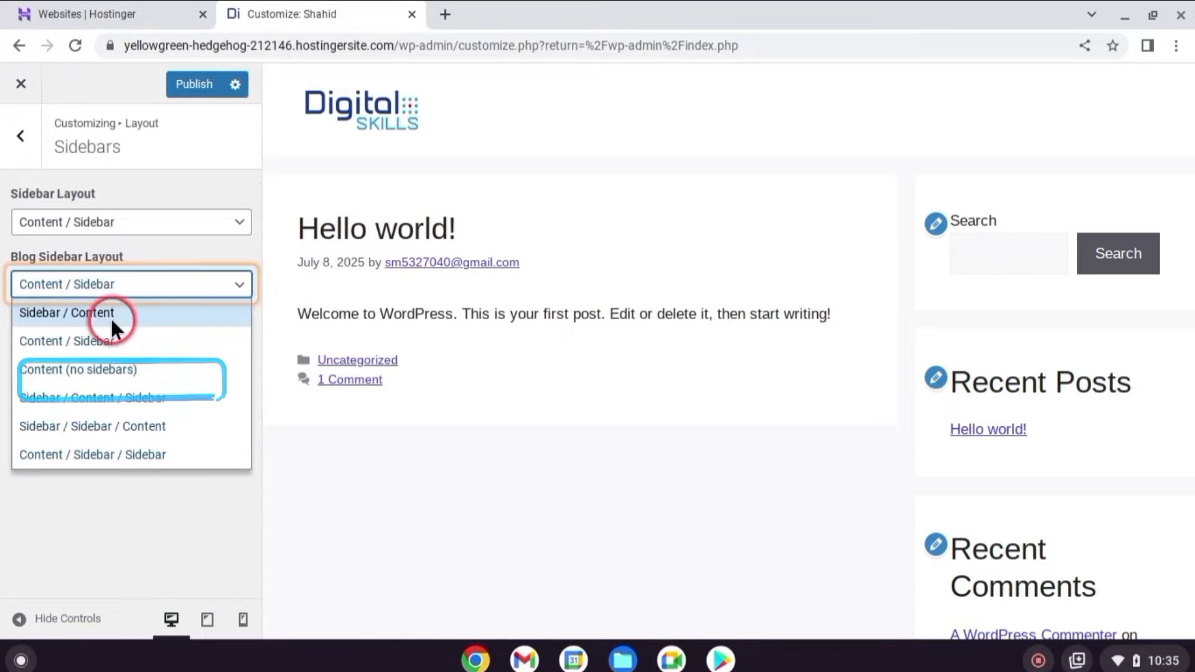
left_click(111, 313)
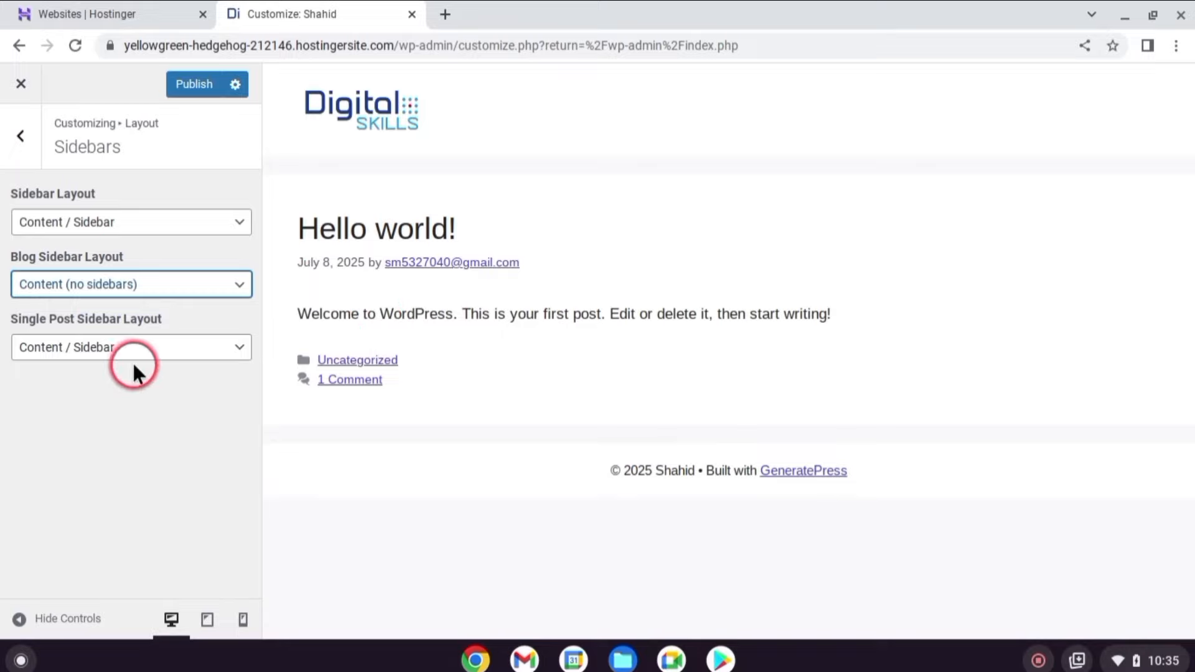
left_click(129, 285)
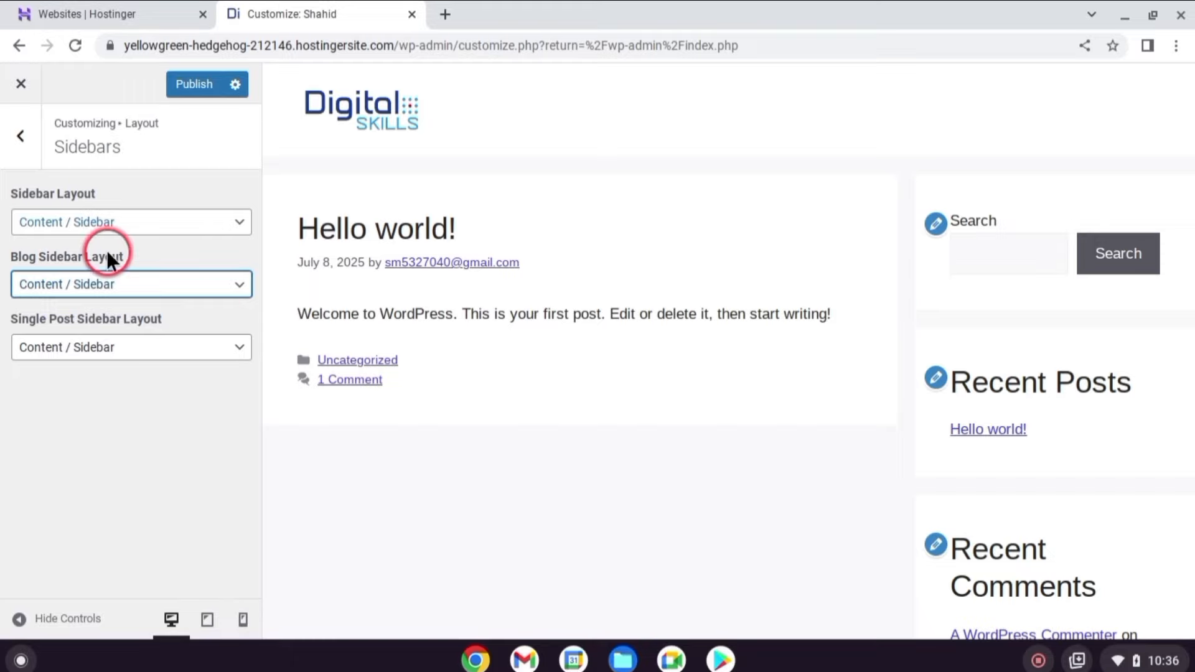
left_click(20, 136)
left_click(25, 136)
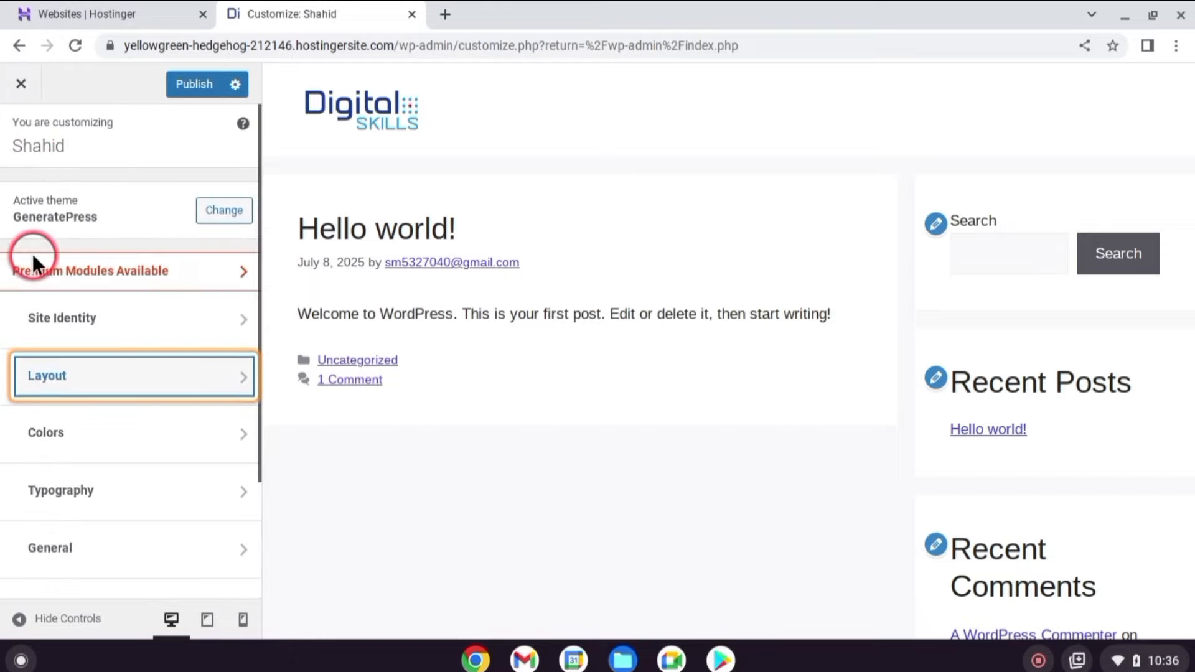
In Colors > Body, set the background colour to light blue #dceafa and go back.
left_click(163, 447)
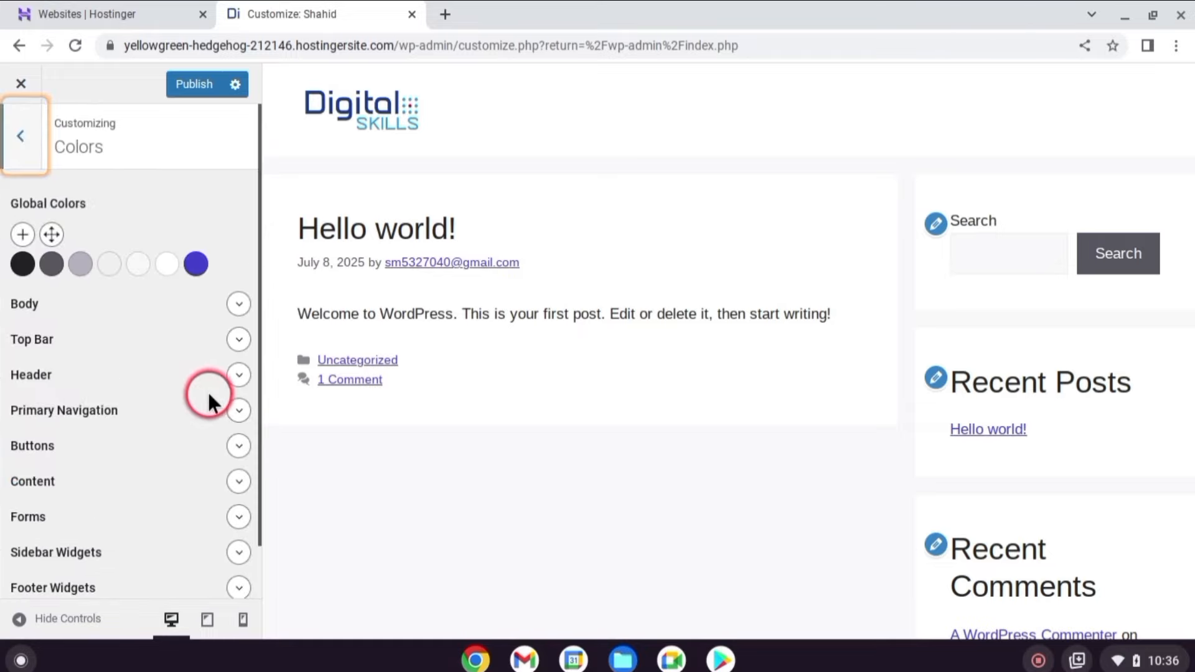
scroll(208, 330, "down", 2)
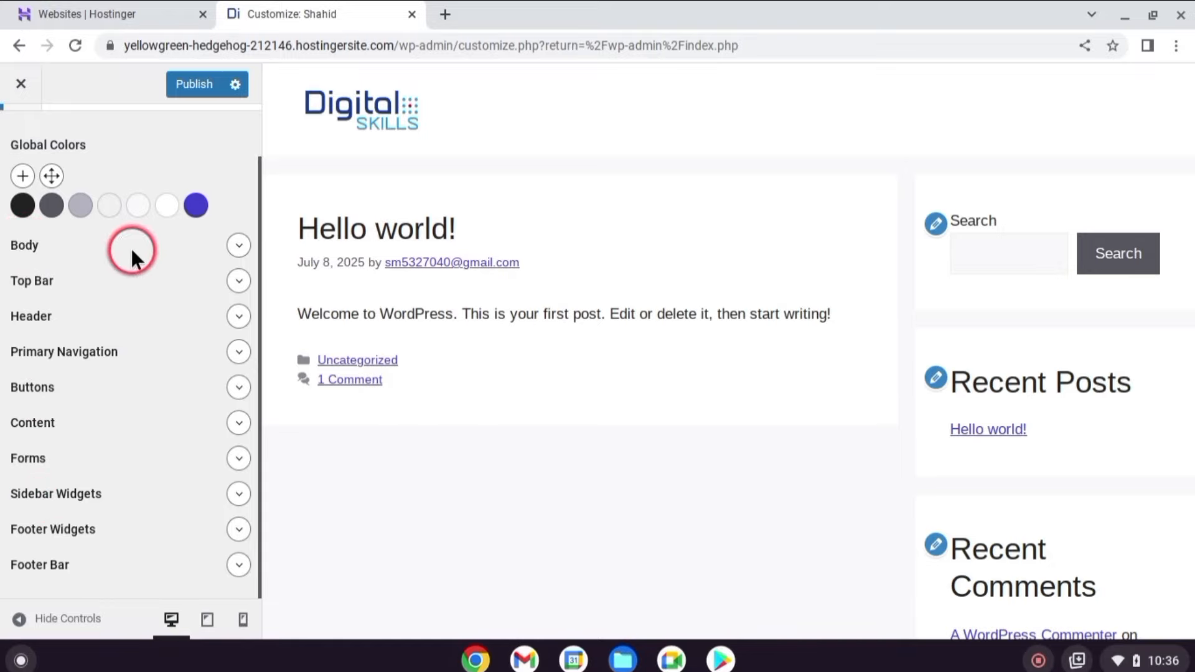
left_click(236, 247)
left_click(239, 284)
left_click(47, 321)
left_click(50, 322)
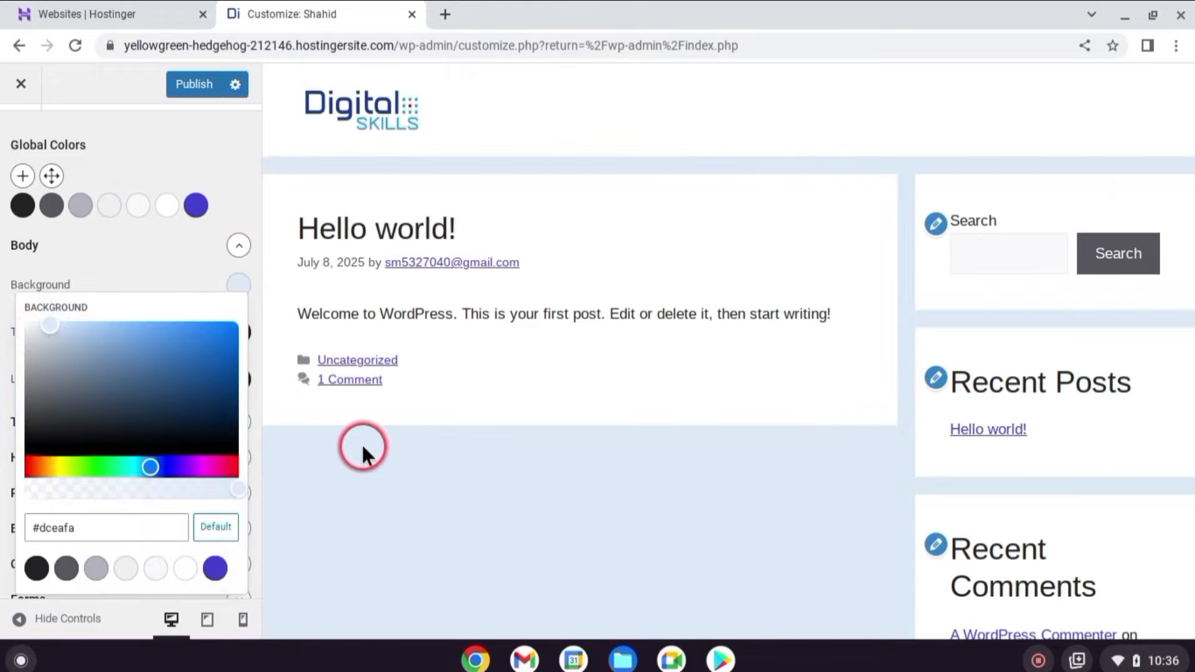
left_click(116, 267)
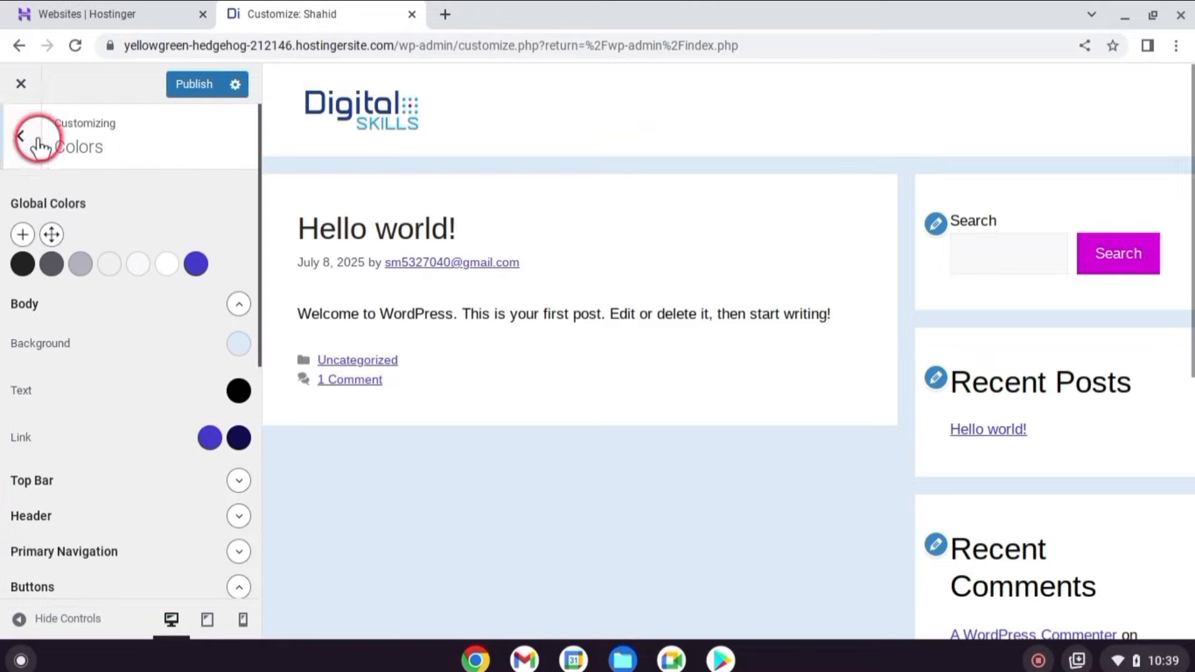
left_click(28, 135)
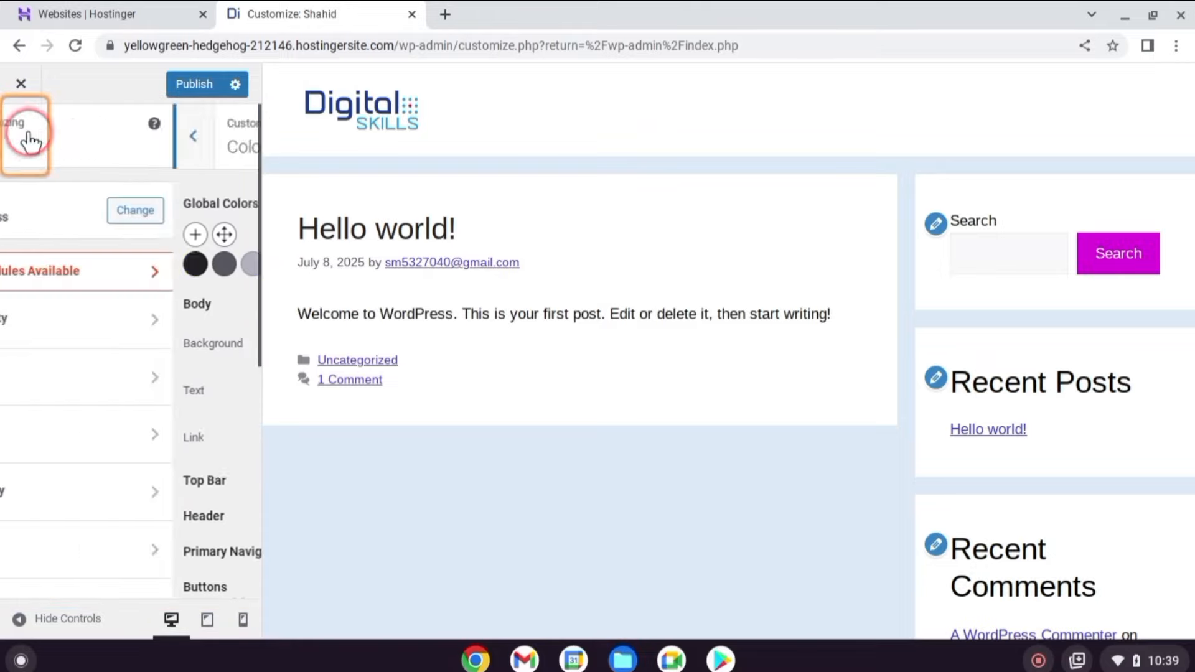
scroll(155, 386, "down", 1)
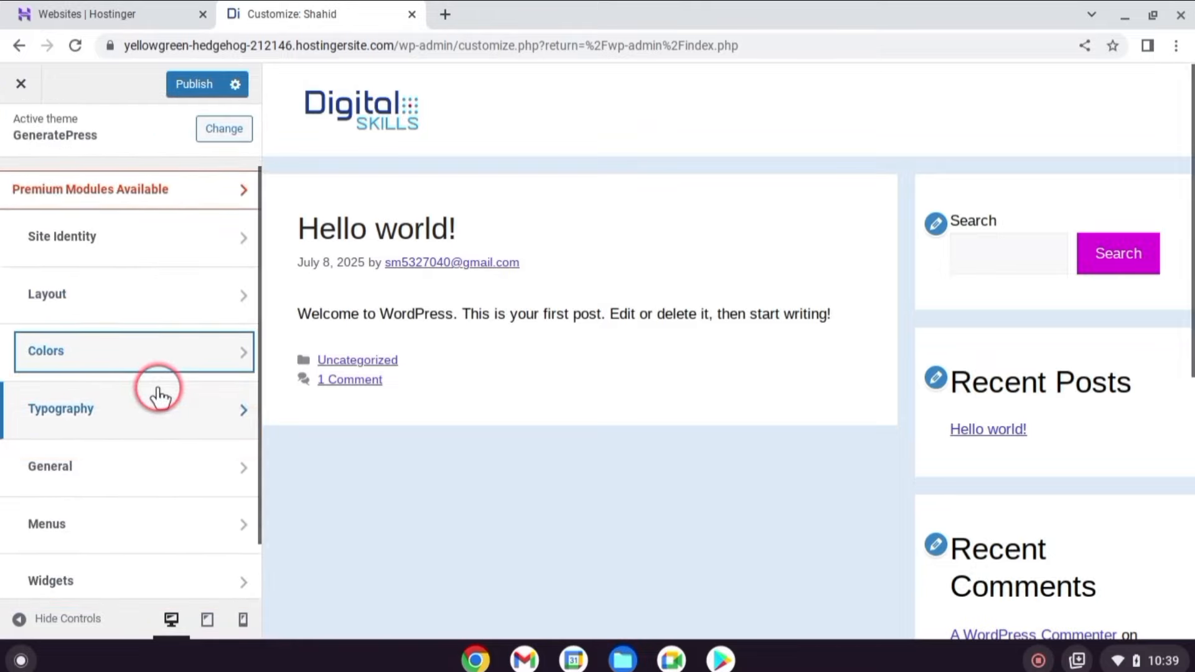
scroll(158, 392, "down", 1)
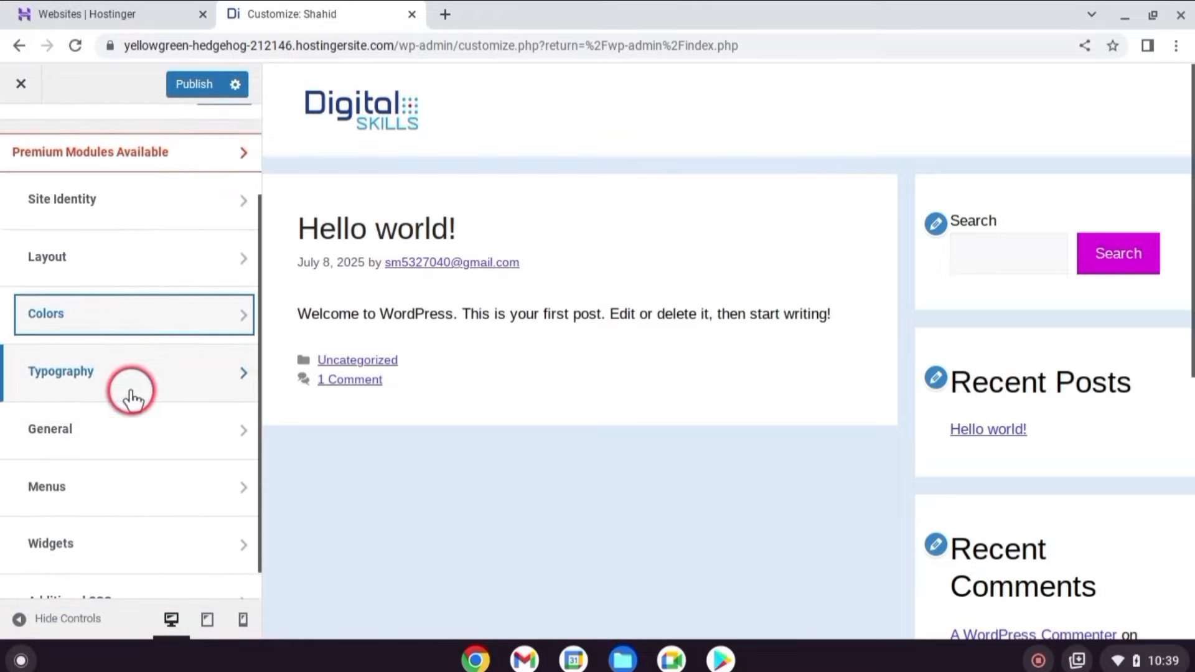
In Typography, add the Roboto font.
left_click(170, 381)
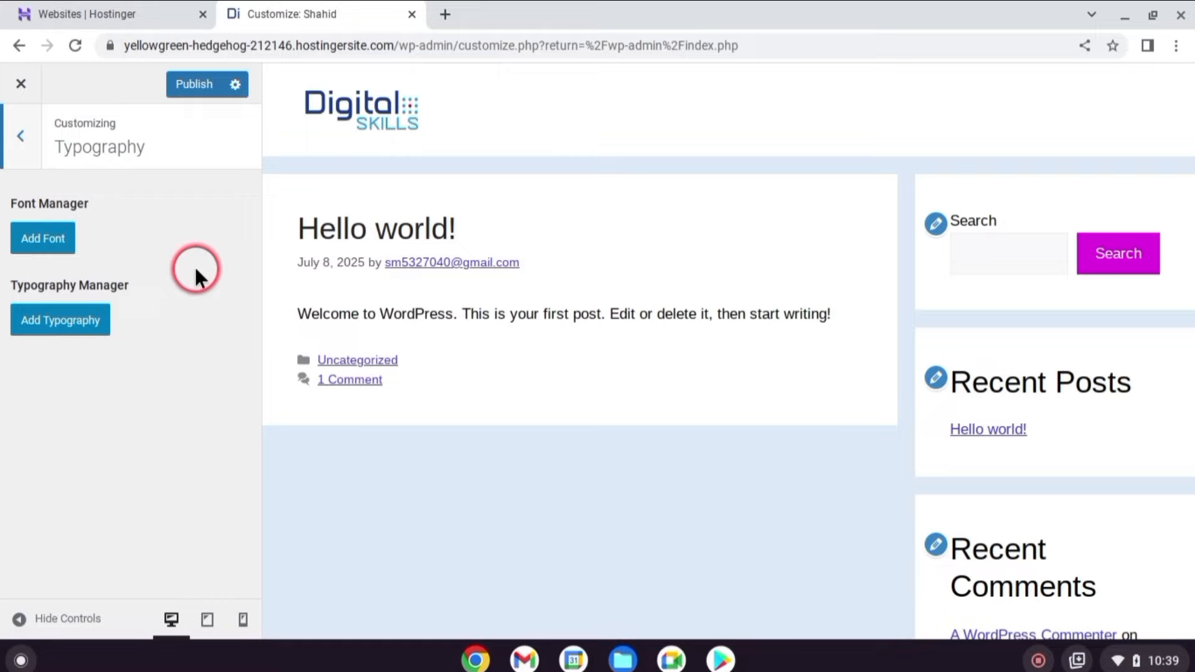
left_click(43, 238)
left_click(56, 290)
type("roboto")
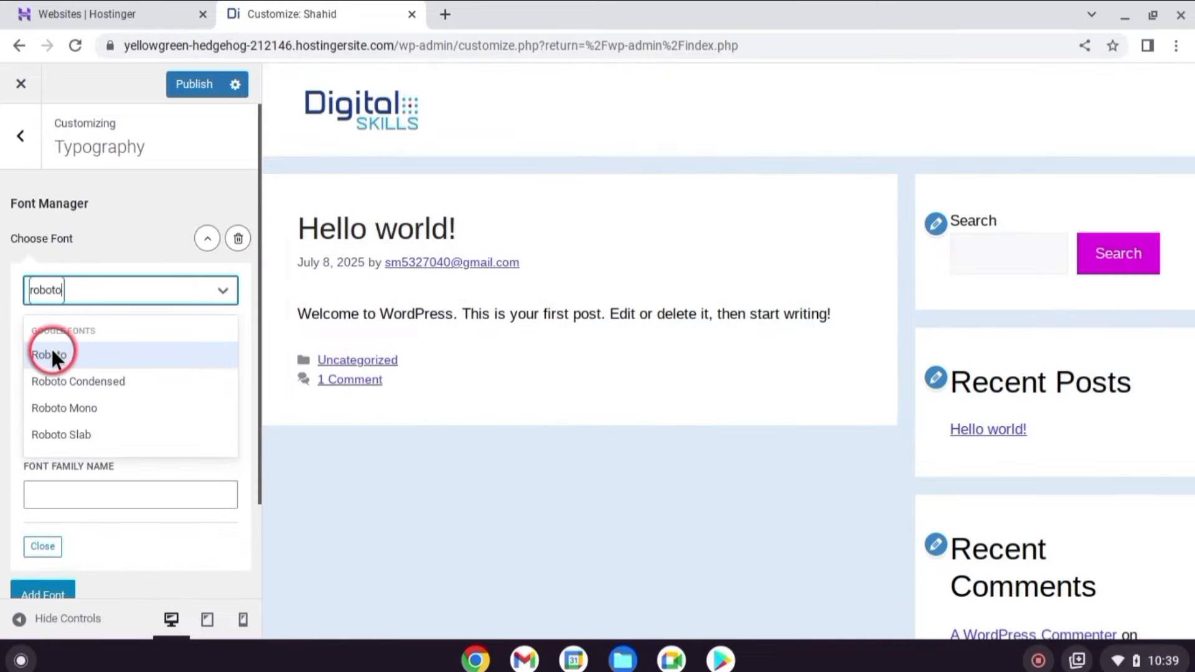
left_click(51, 354)
Add an All Headings typography rule with 42px desktop and 38px tablet font size.
scroll(37, 548, "down", 3)
left_click(40, 563)
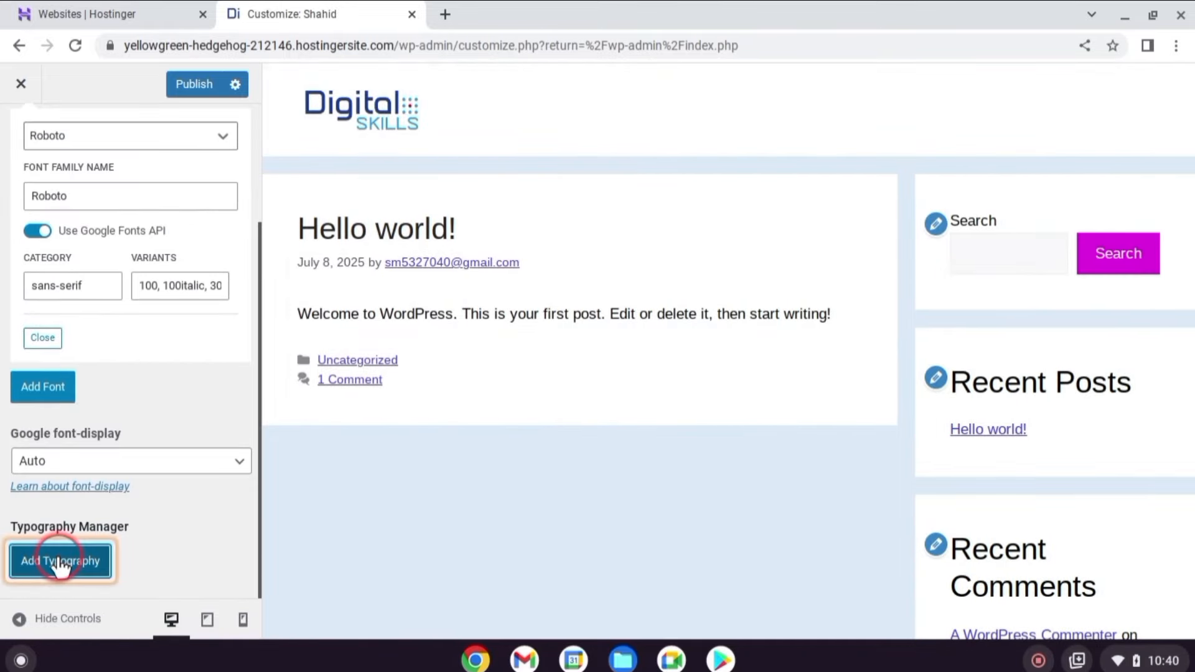
left_click(79, 534)
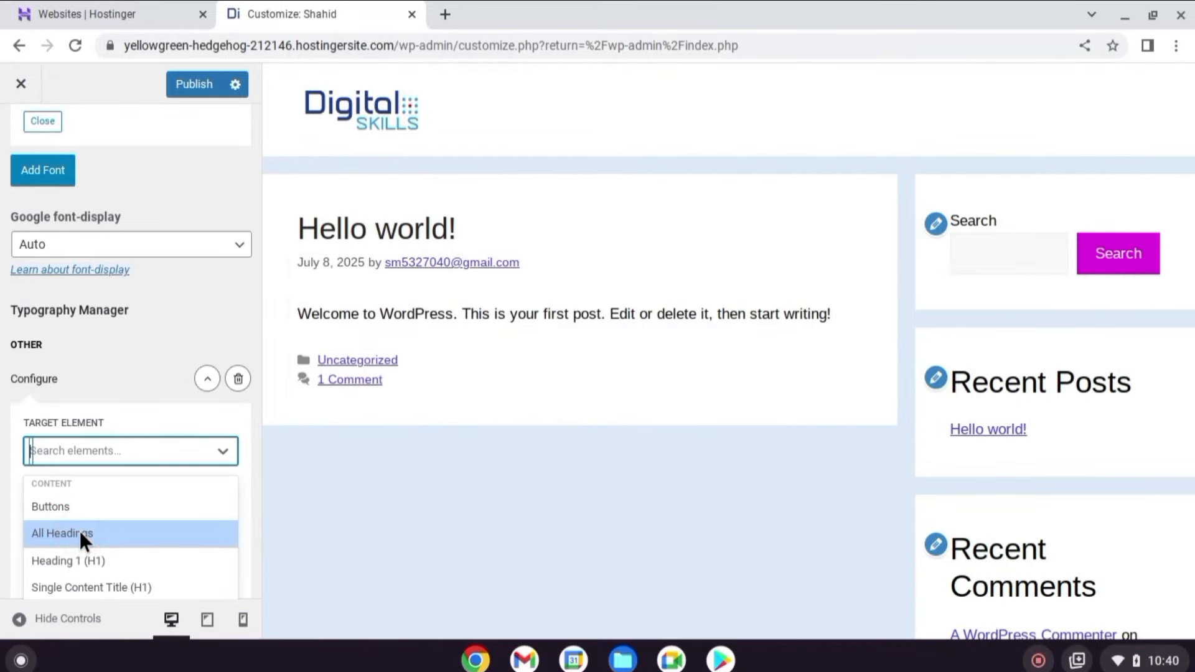
left_click(94, 480)
type("42")
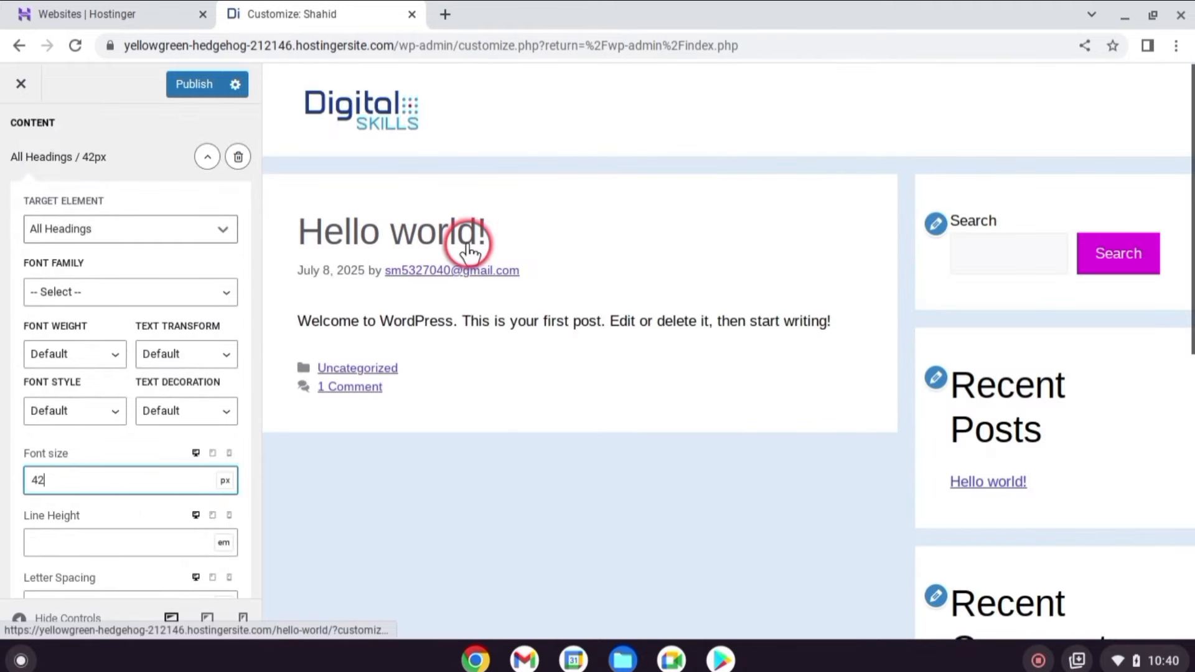
left_click(214, 453)
left_click(205, 480)
type("38")
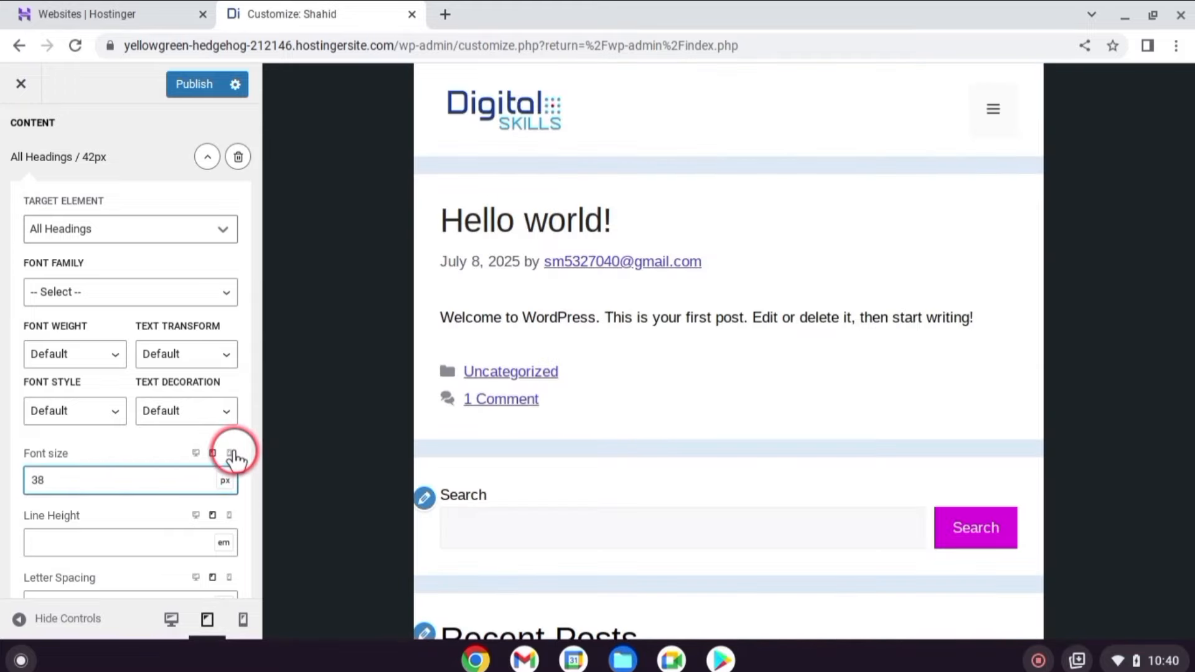
left_click(231, 454)
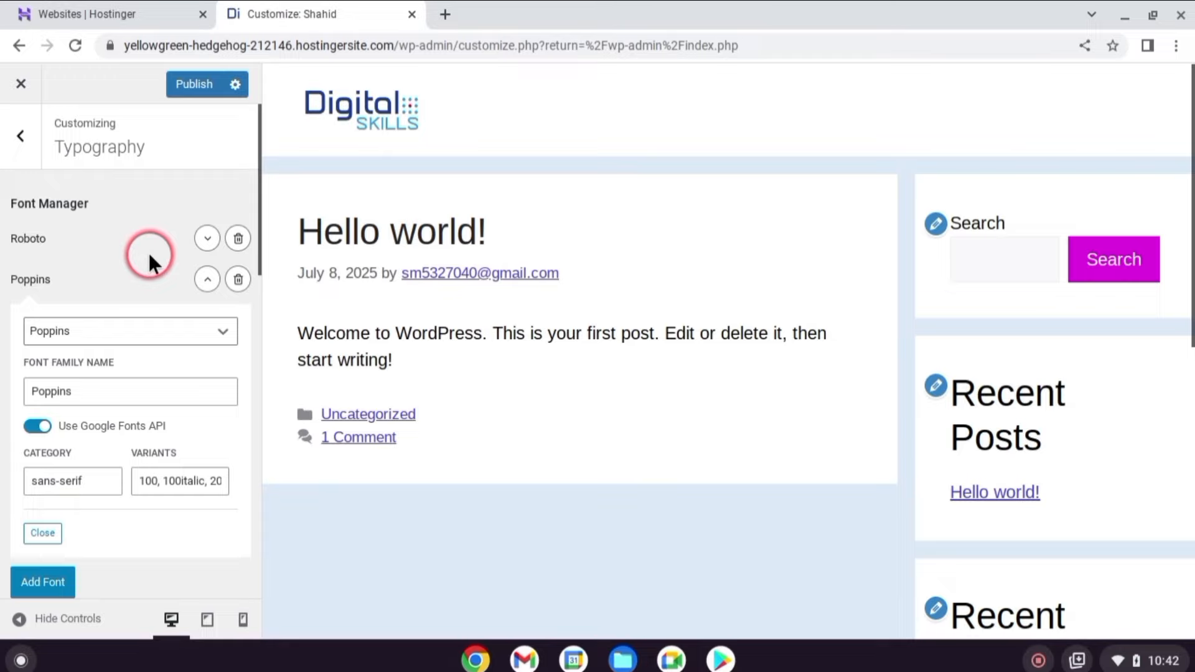
left_click(14, 140)
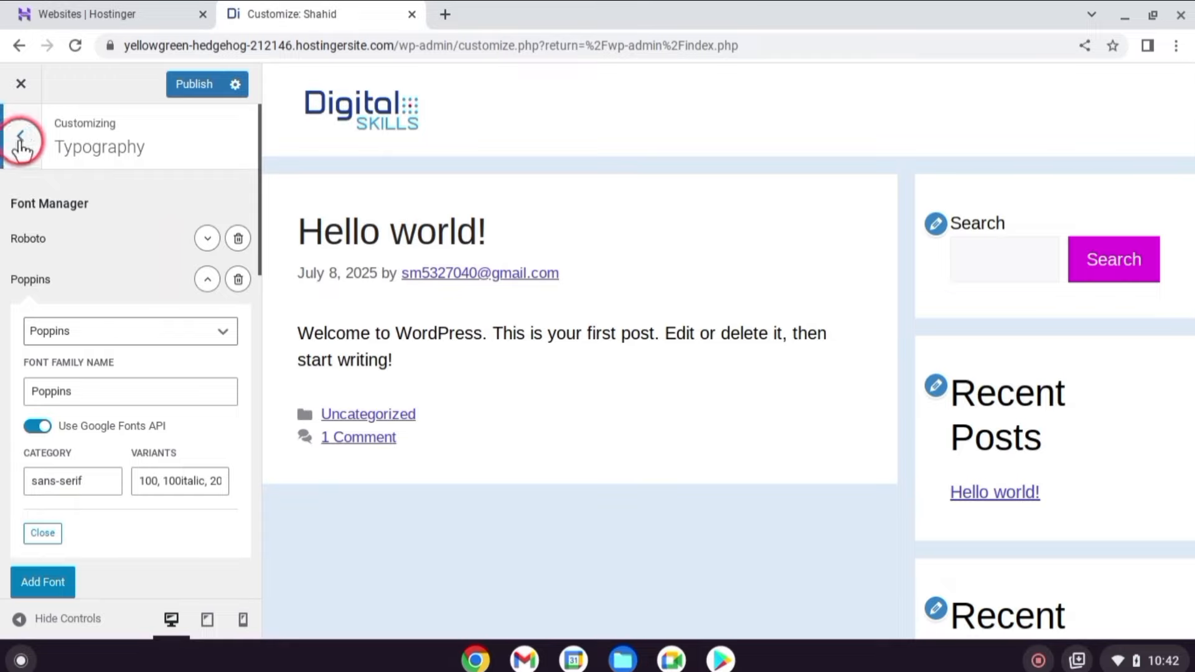
Keep the General icon type as SVG, then publish the changes and close the Customizer.
left_click(160, 429)
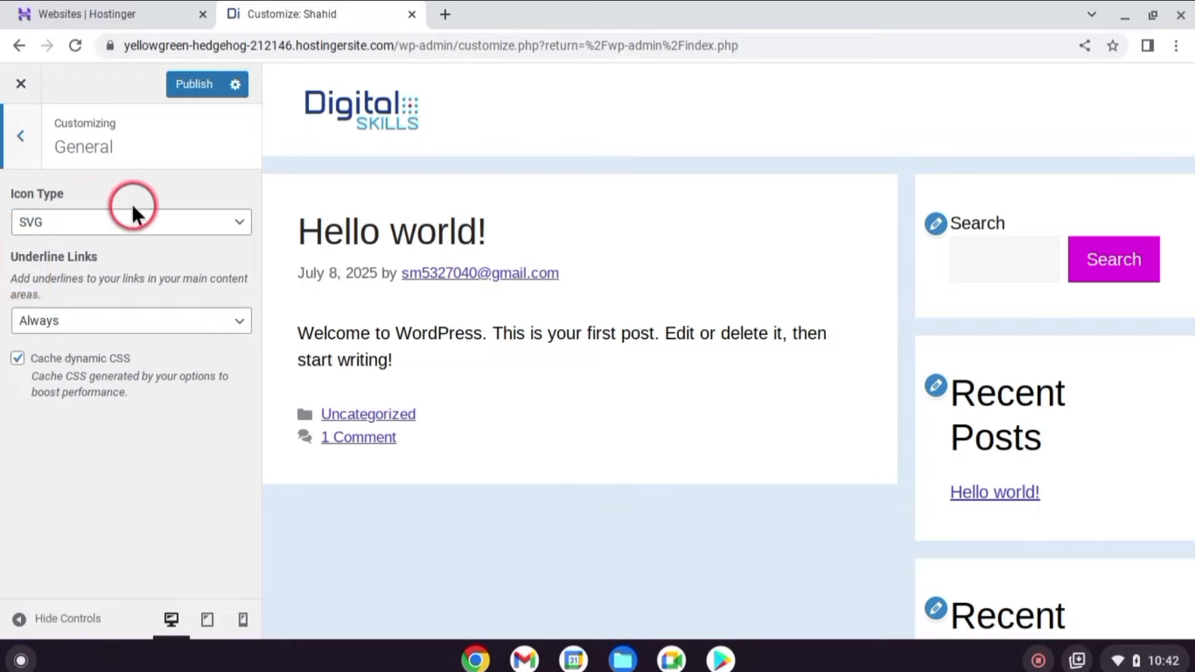
left_click(243, 224)
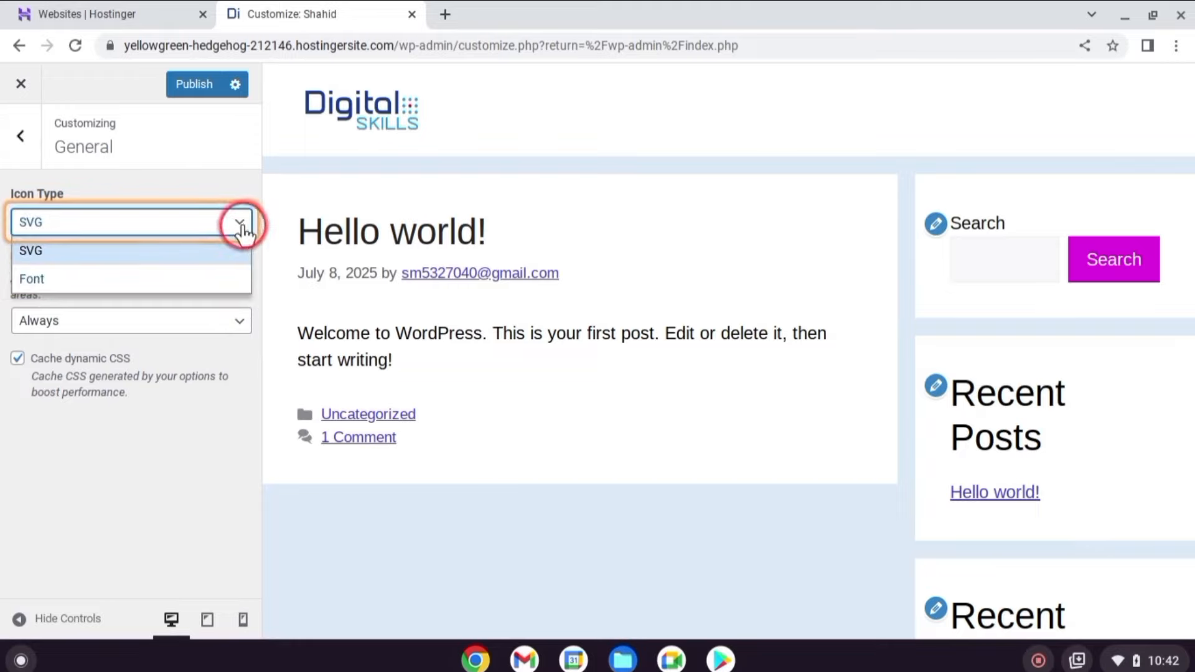
left_click(75, 245)
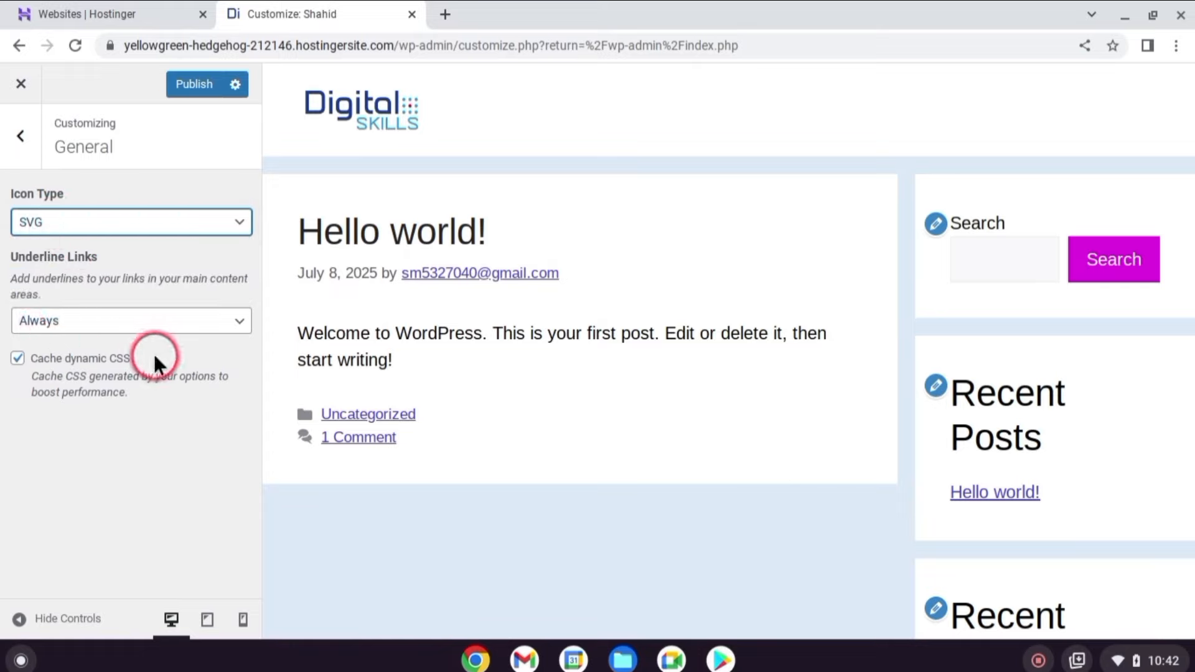
left_click(23, 136)
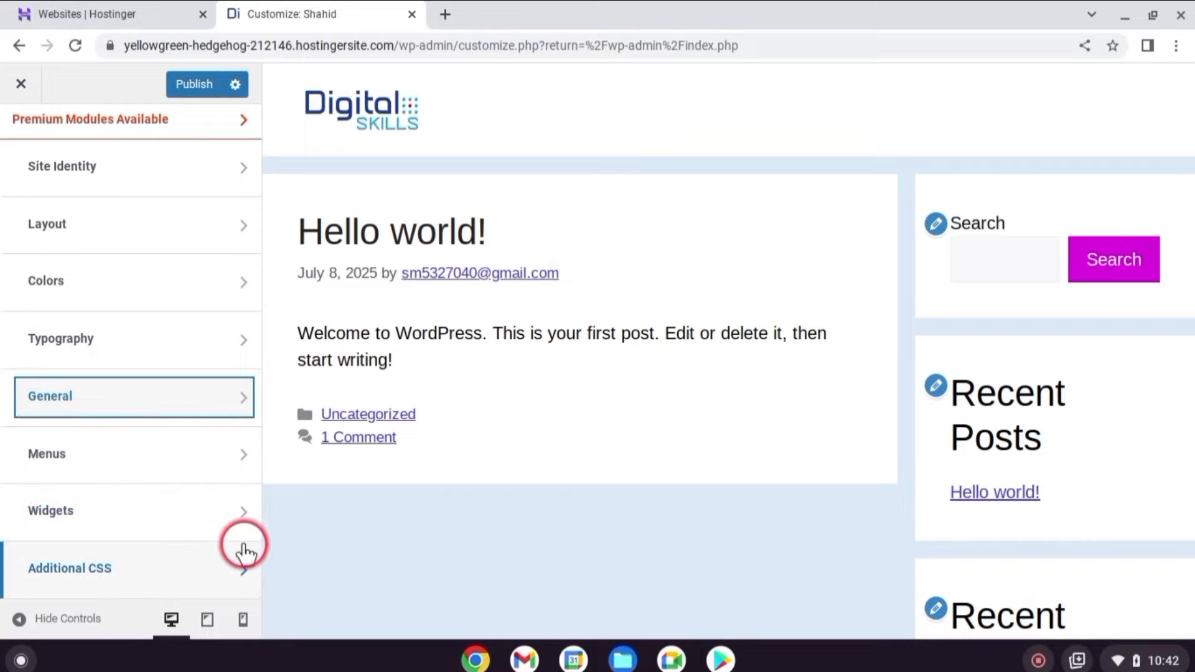
left_click(187, 90)
left_click(19, 82)
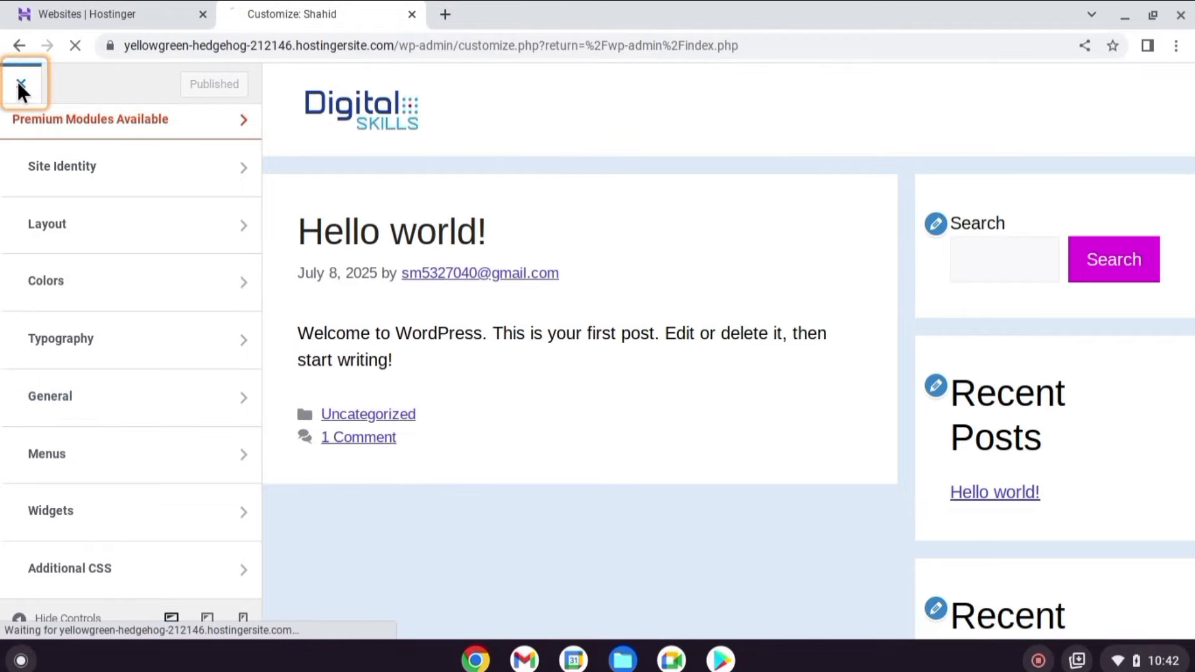
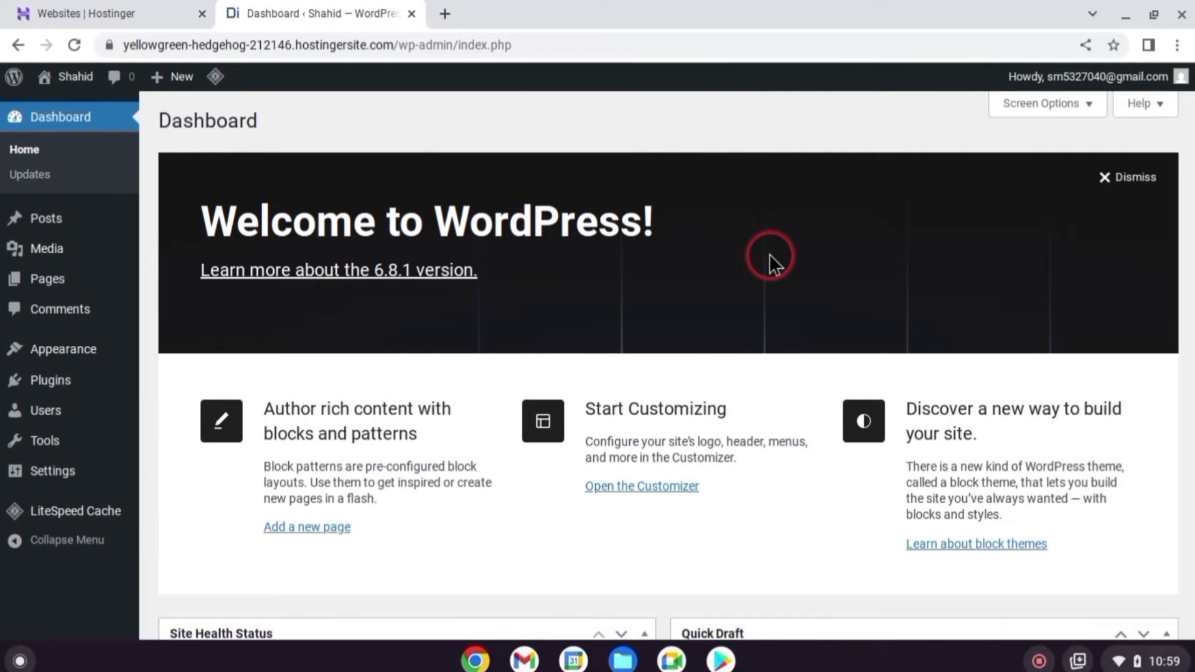
Create a page titled 'Home', publish it, and return to the Pages list.
mouse_move(43, 285)
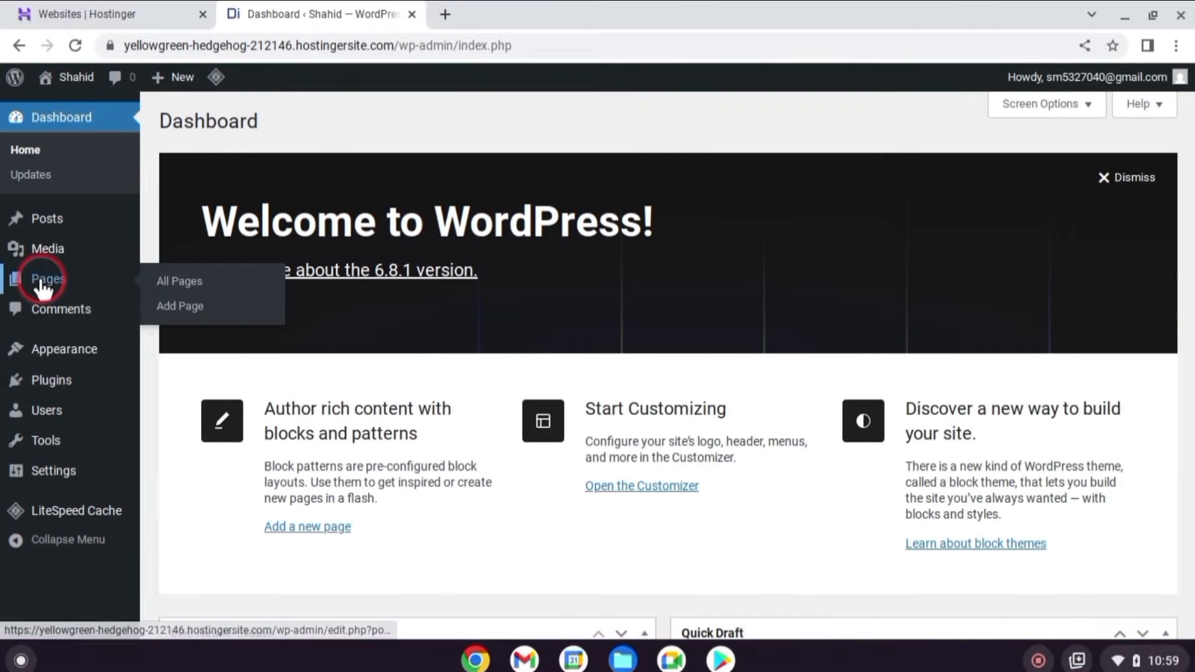
left_click(189, 305)
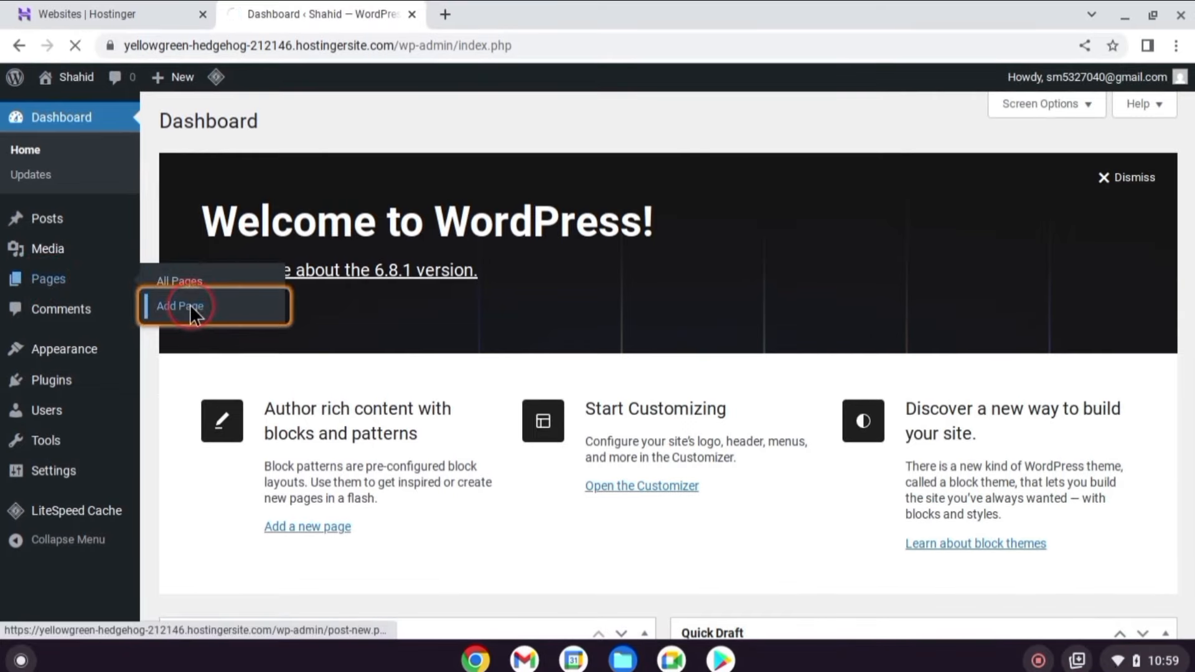
type("Home")
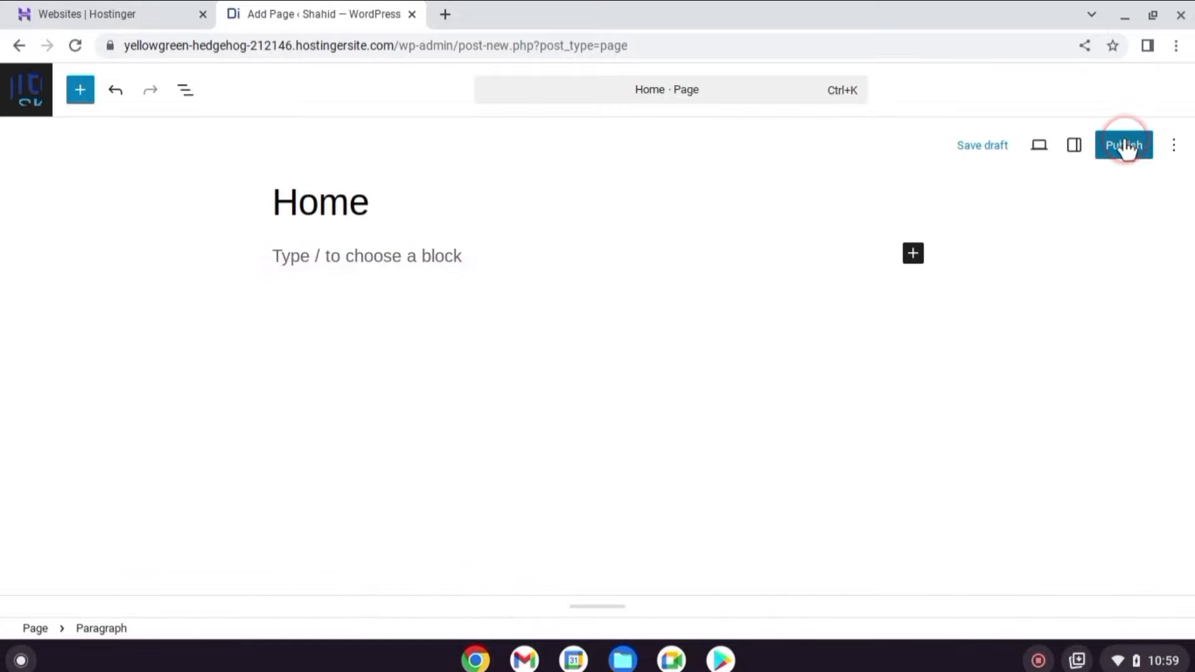
left_click(1126, 146)
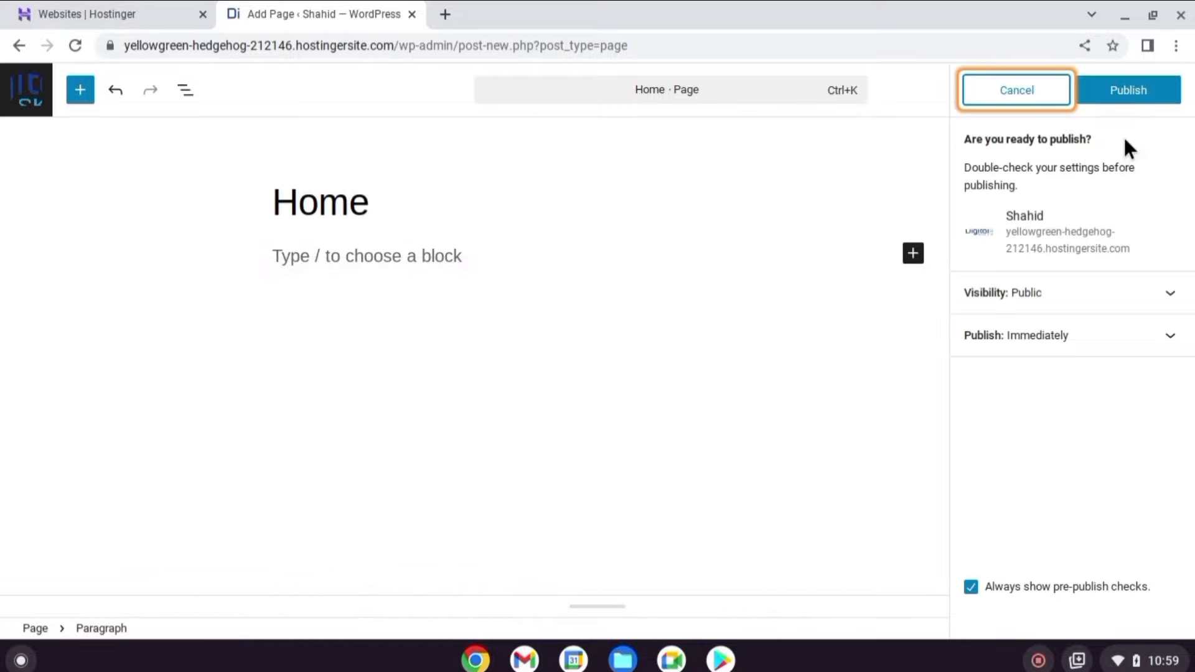
left_click(1130, 94)
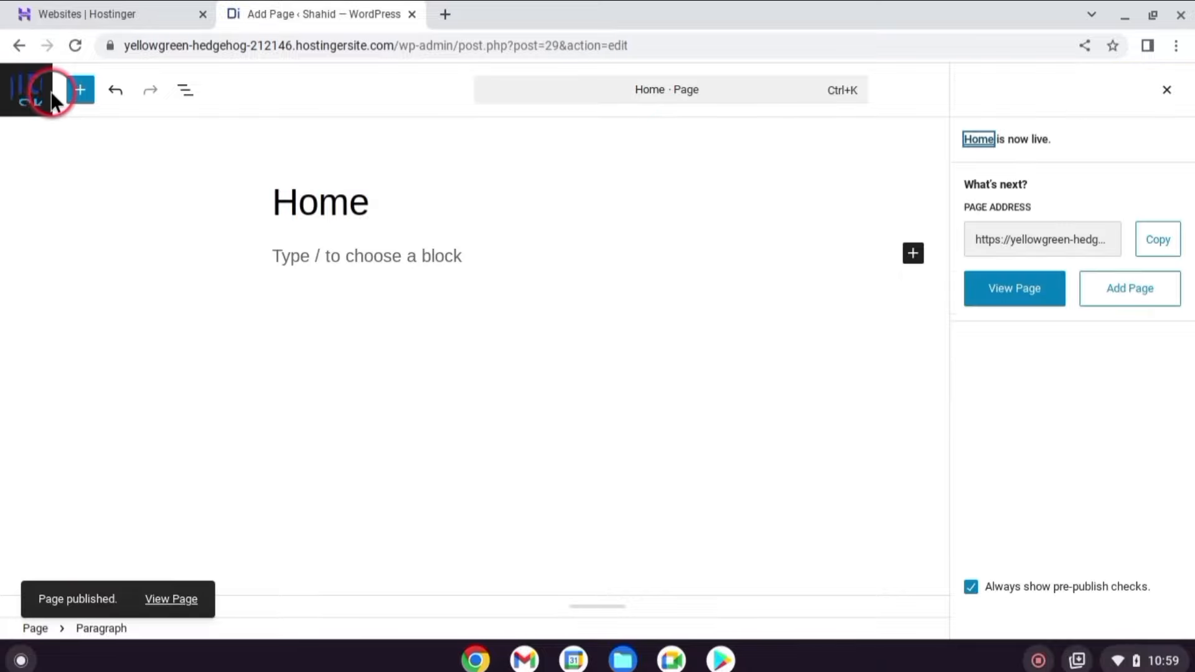
left_click(31, 80)
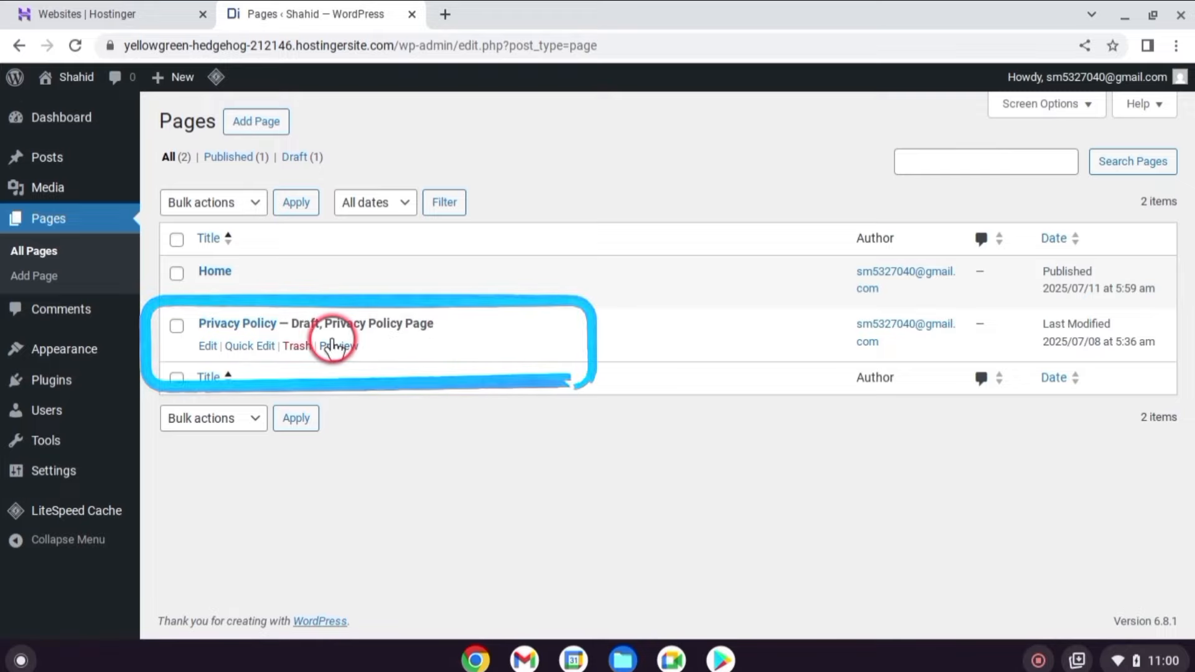
left_click(205, 347)
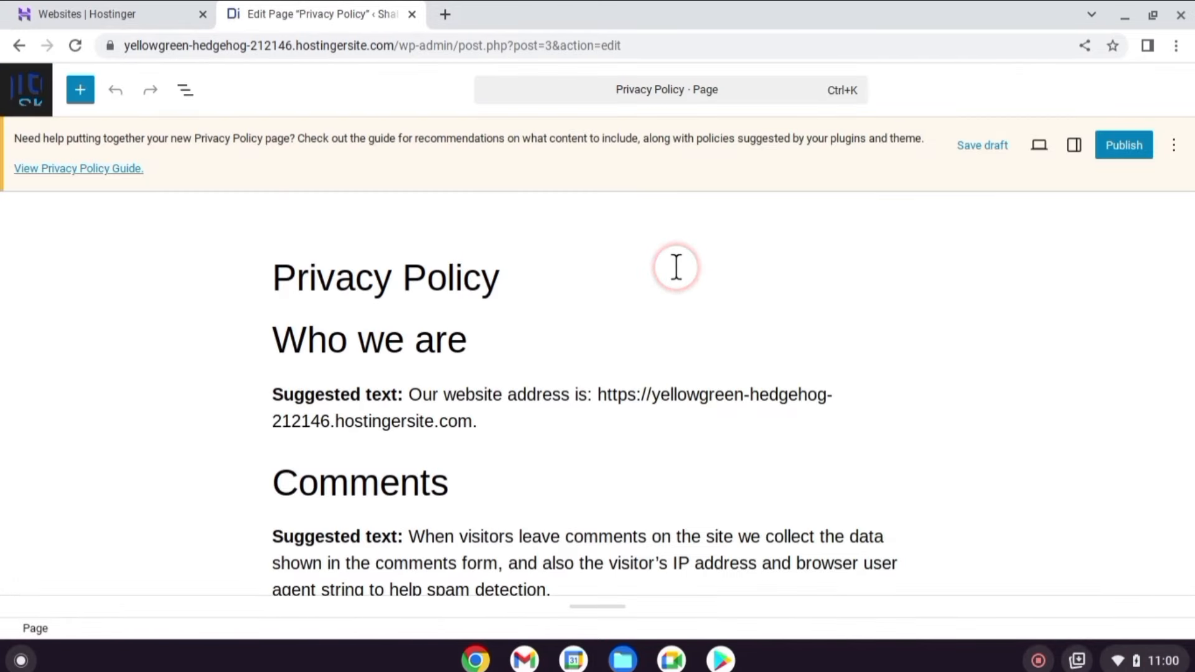
left_click_drag(652, 357, 427, 379)
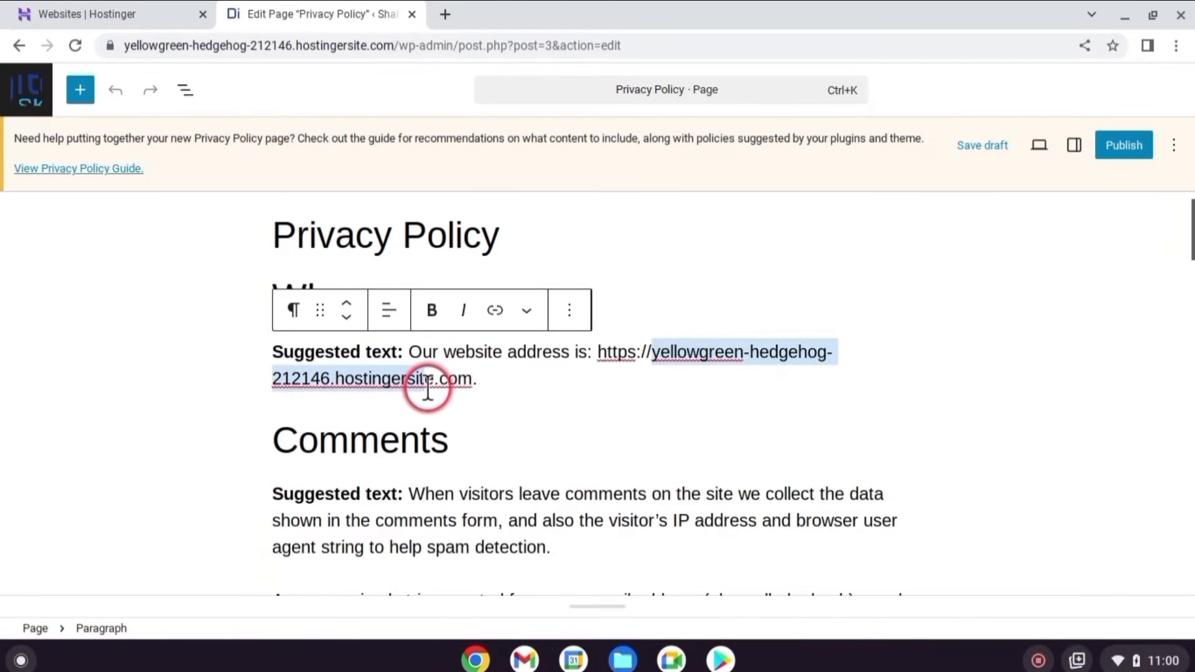
type("hostifylab.com")
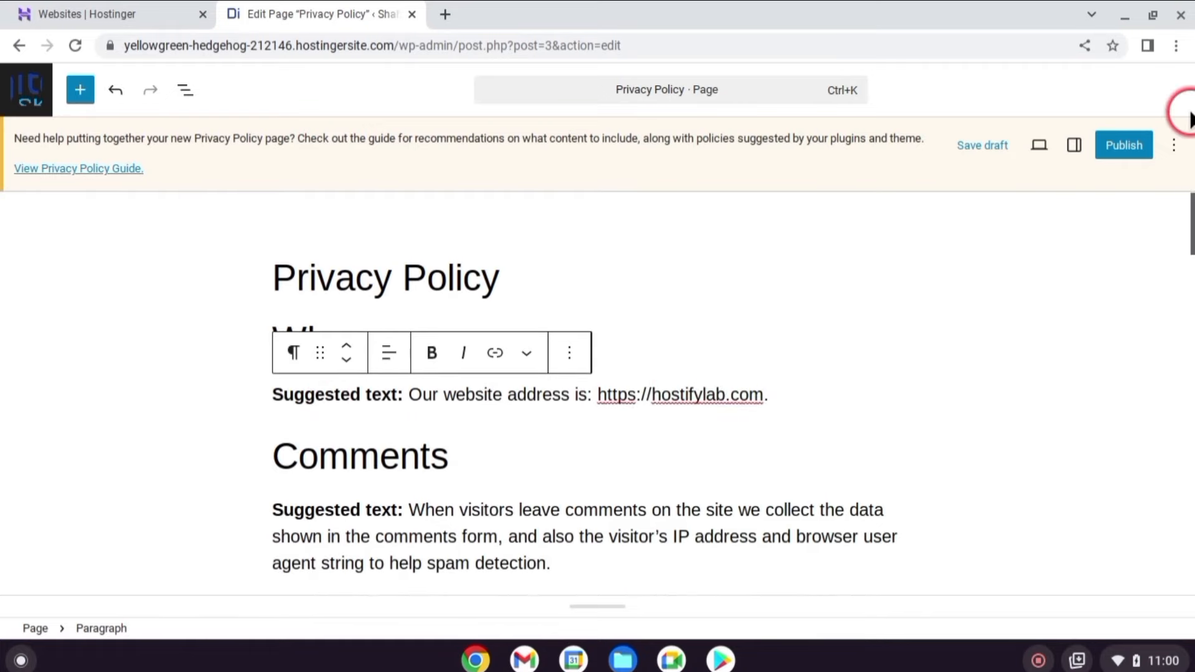
left_click(1124, 145)
left_click(1127, 92)
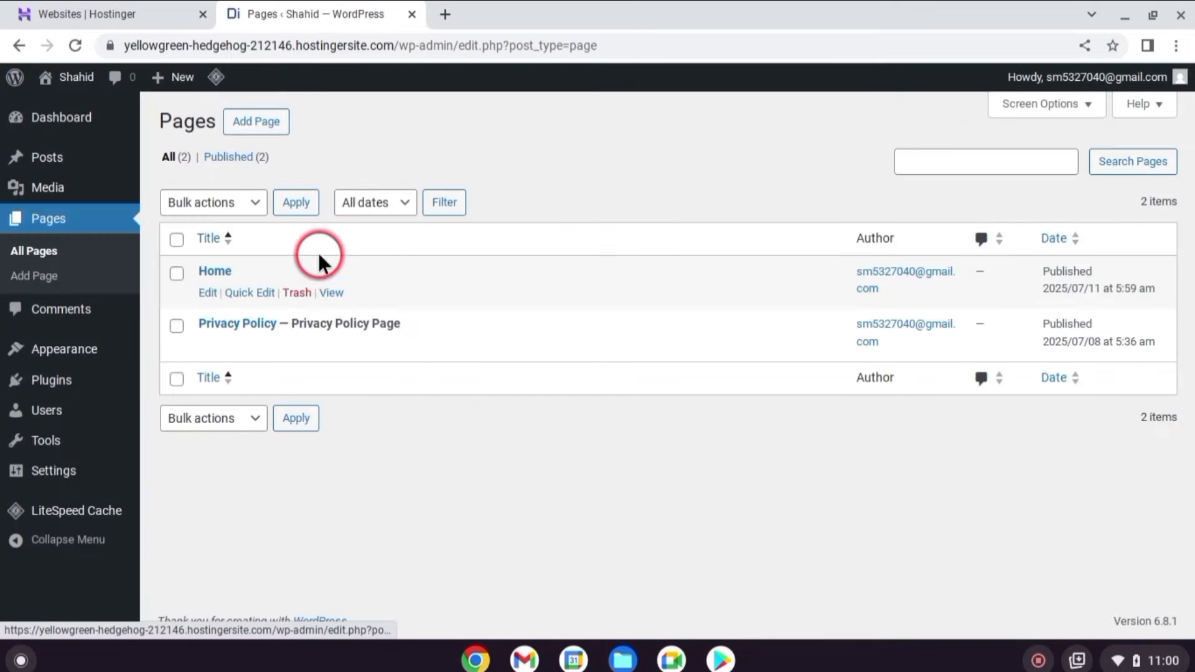
Start a new page titled 'About' with a Media & Text block holding a photo and intro.
left_click(257, 124)
type("A")
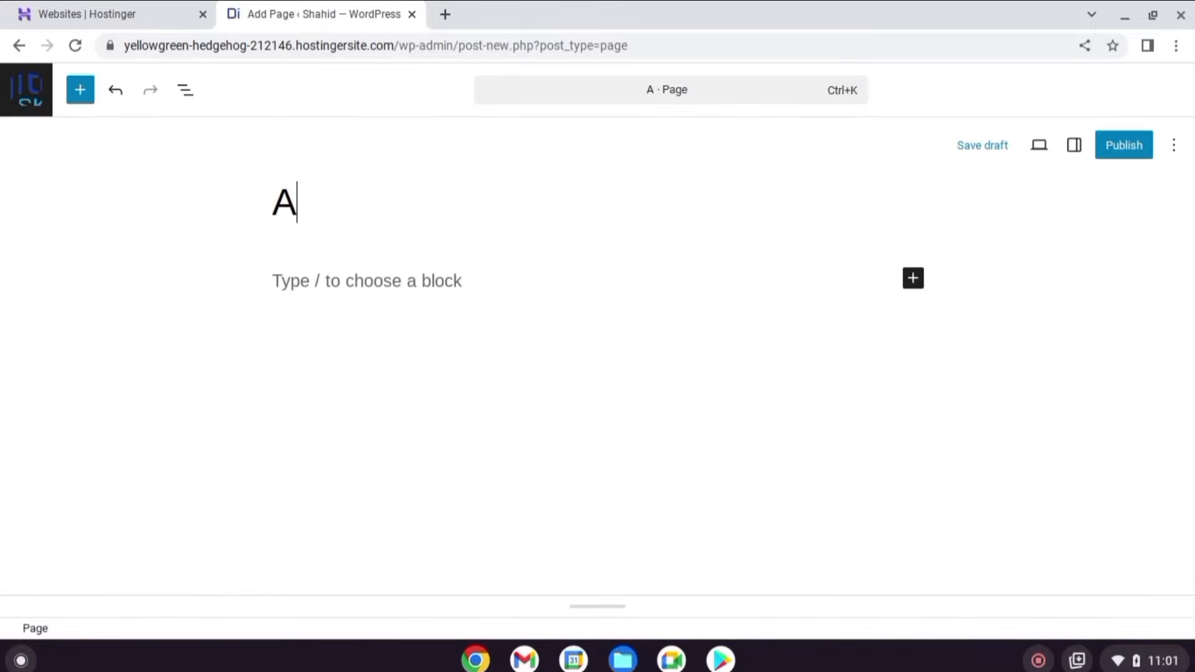
type("bout")
key("BackSpace")
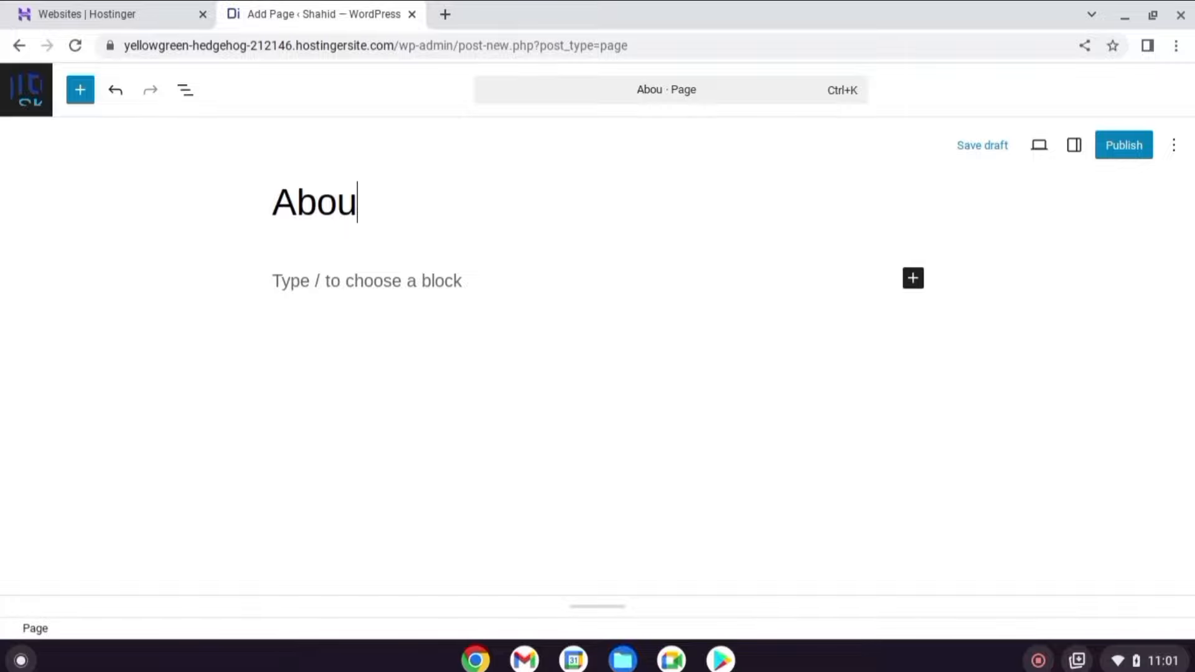
type("t")
left_click(912, 253)
type("image")
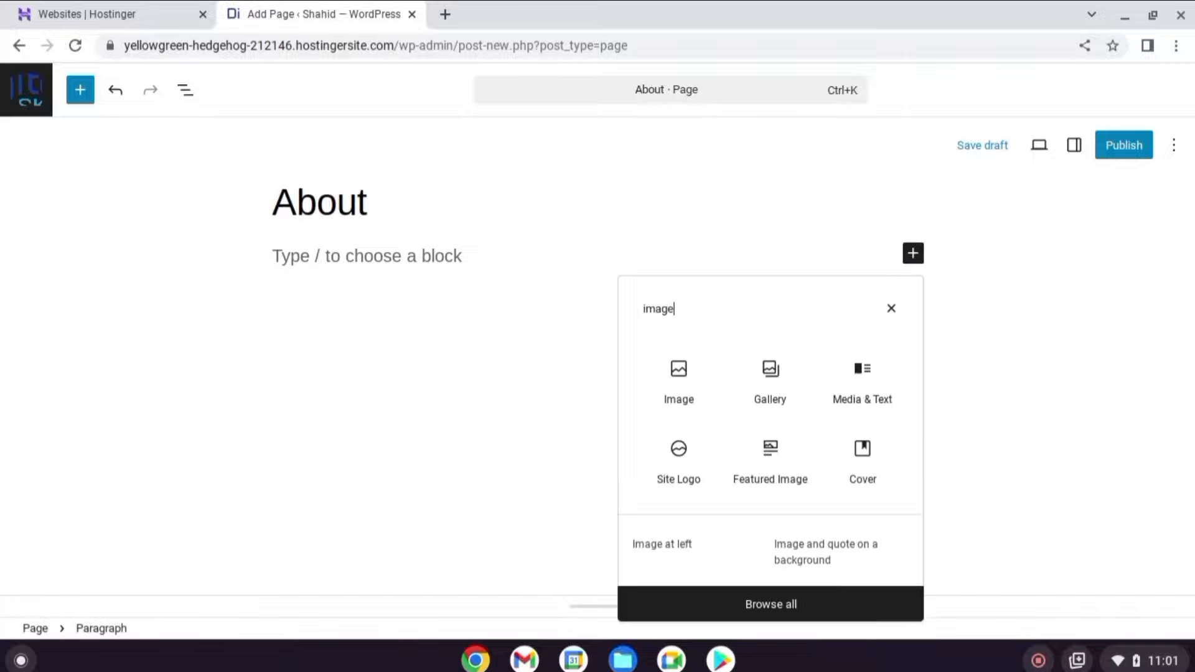
left_click(861, 387)
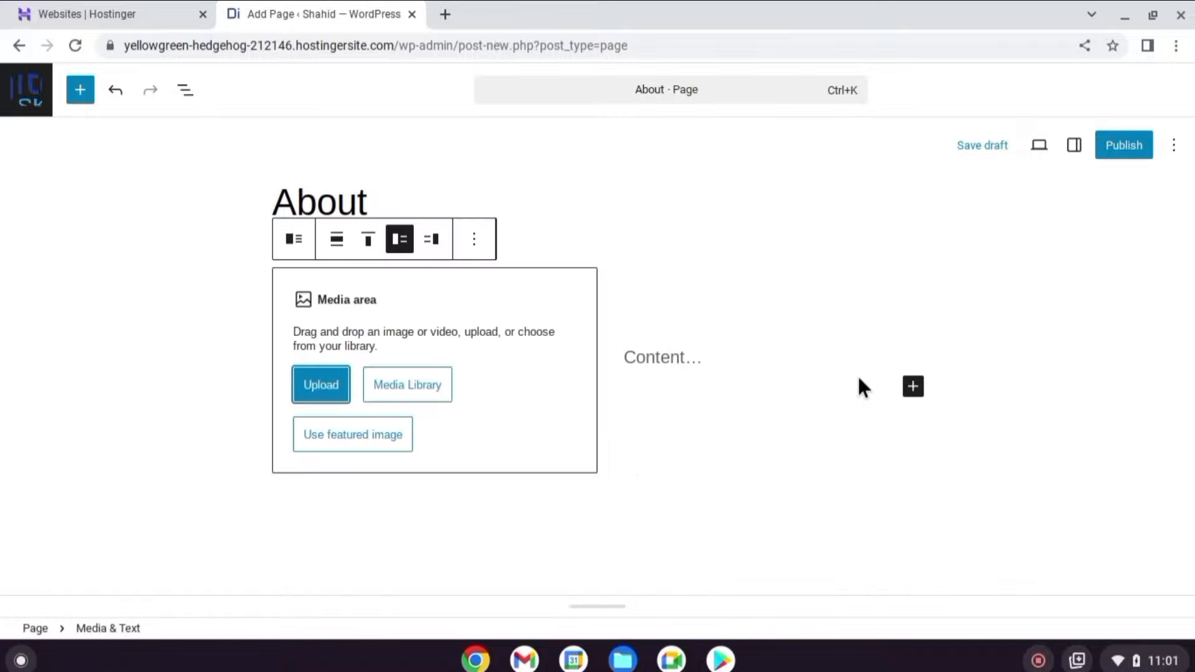
left_click(958, 585)
left_click(675, 330)
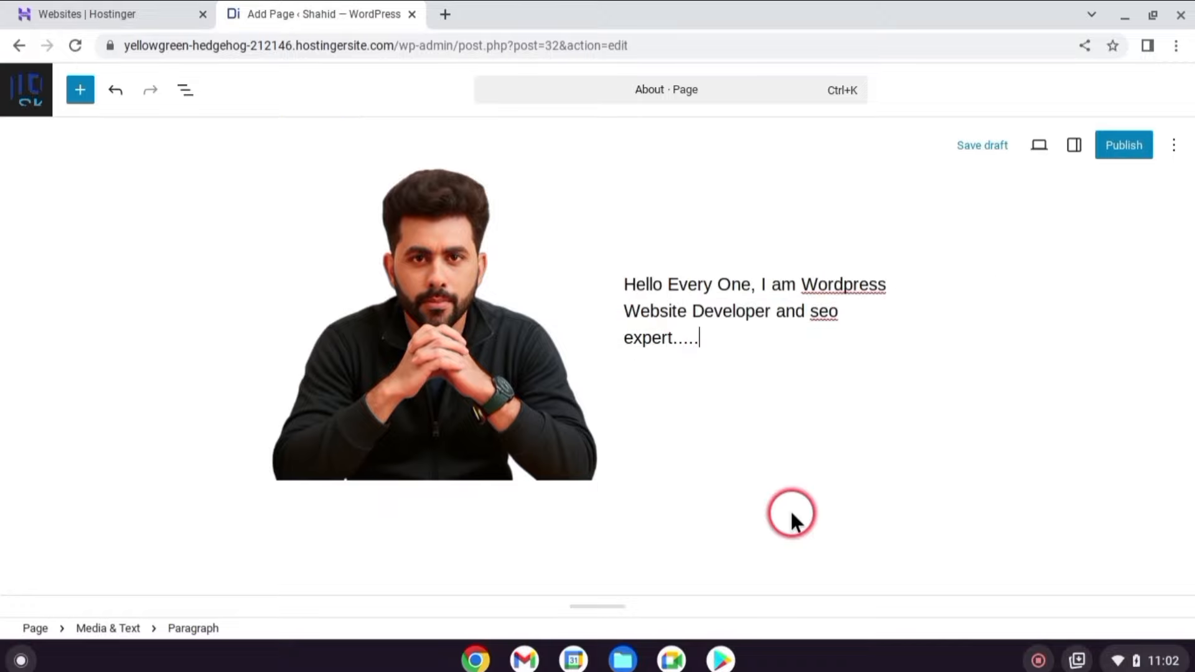
Add a 'Wordpres Website Development' H2 heading followed by pasted sample paragraphs.
scroll(771, 473, "down", 1)
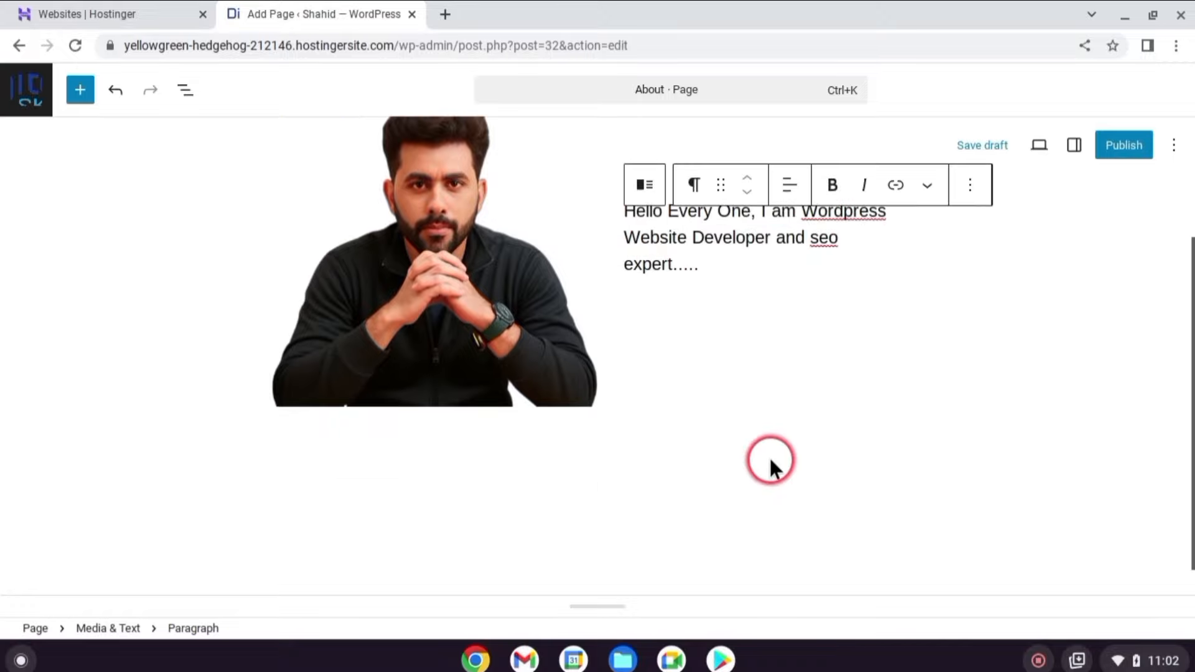
scroll(768, 460, "up", 3)
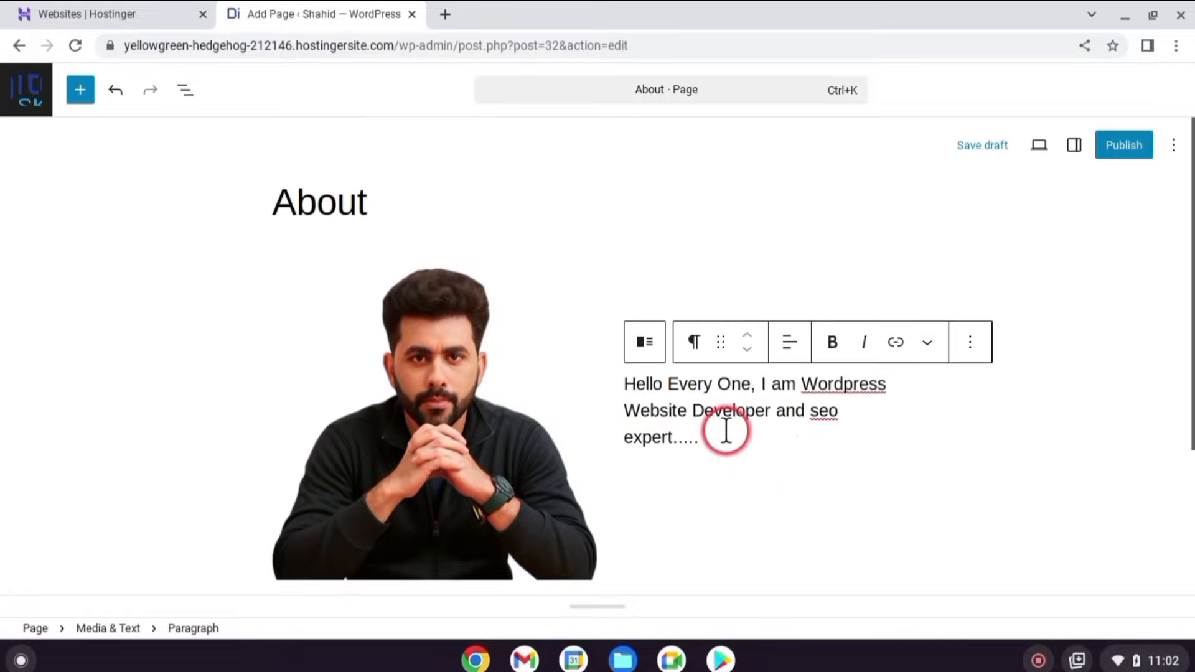
scroll(726, 429, "down", 1)
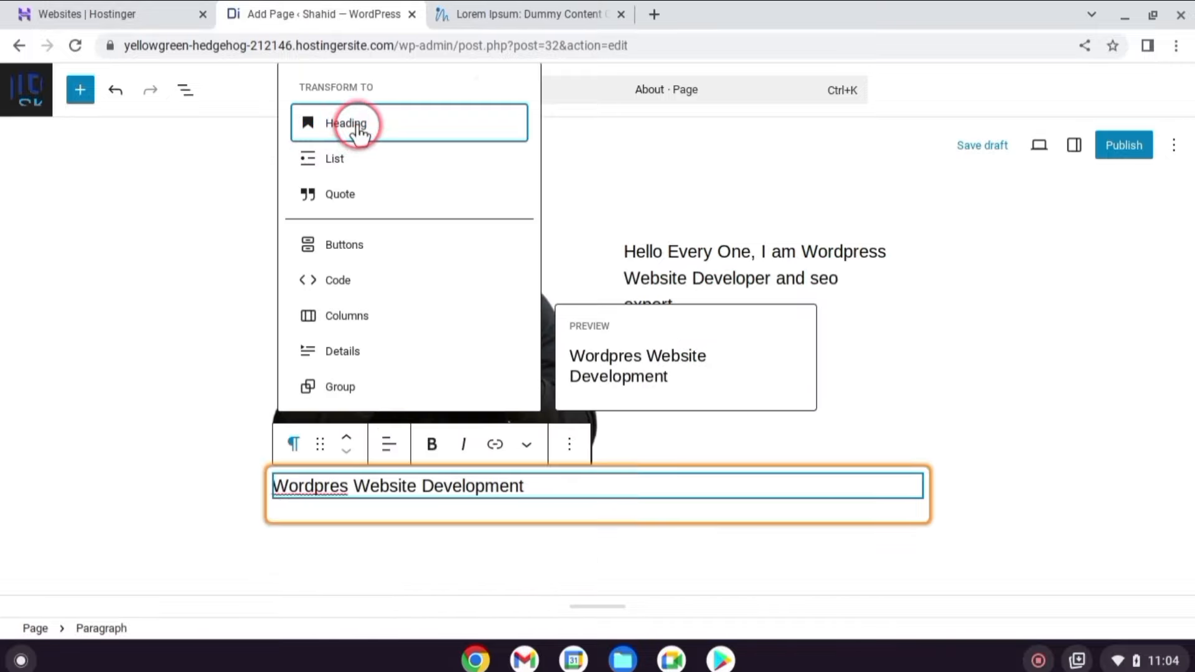
left_click(357, 126)
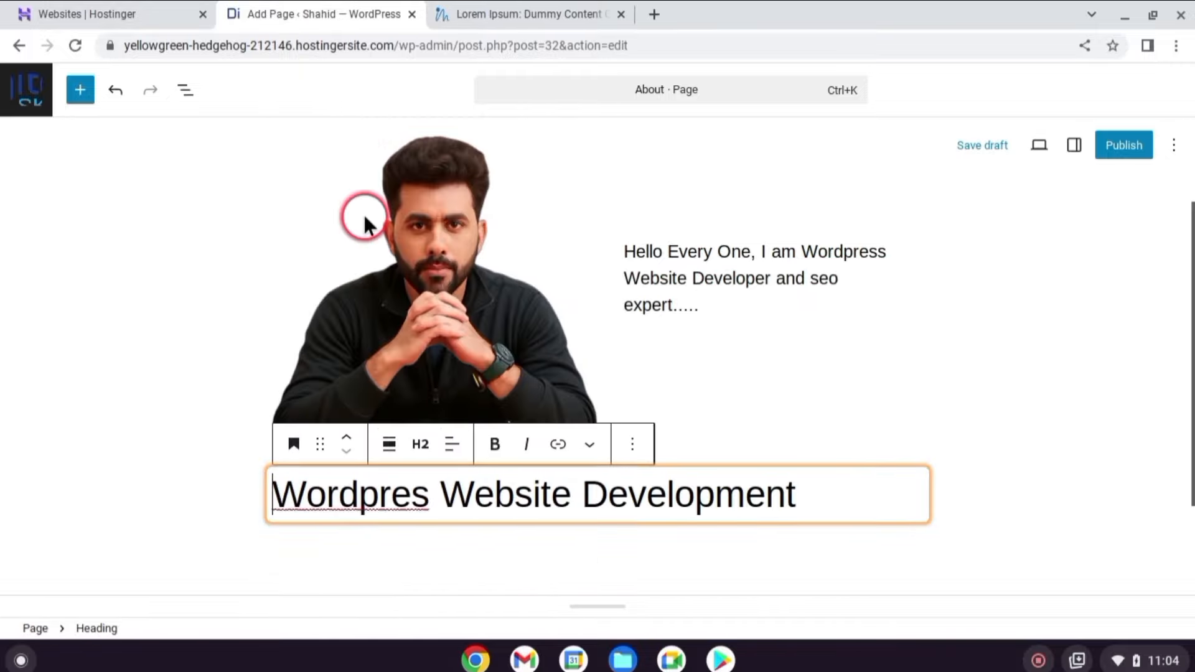
left_click(423, 450)
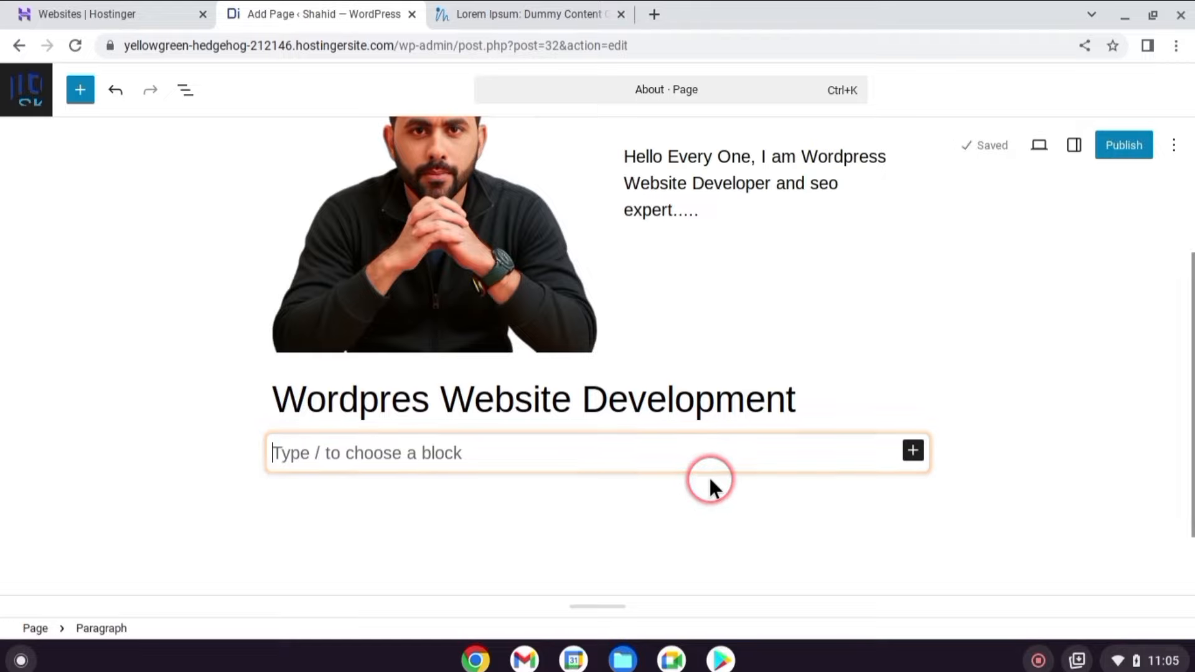
key("ctrl+v")
scroll(746, 408, "up", 9)
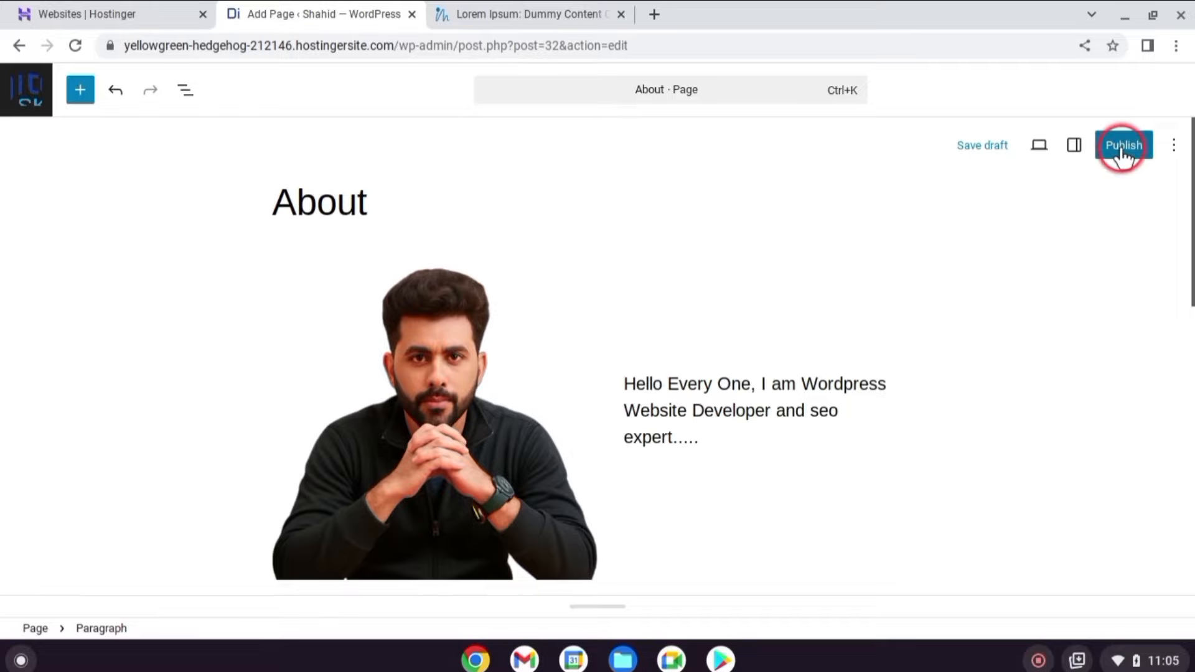
Publish the About page and return to the Pages list.
left_click(1122, 133)
left_click(1128, 94)
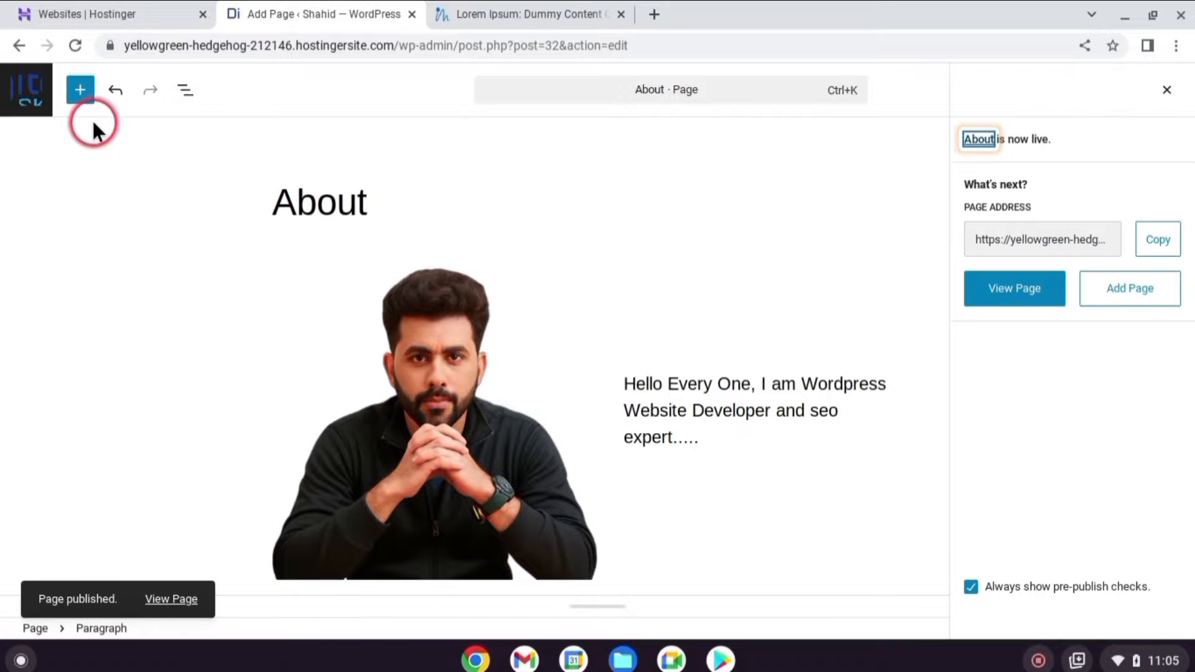
left_click(25, 103)
Create a 'Contact' page, add an address paragraph, and make 'Send a Message' an H2 heading.
left_click(264, 141)
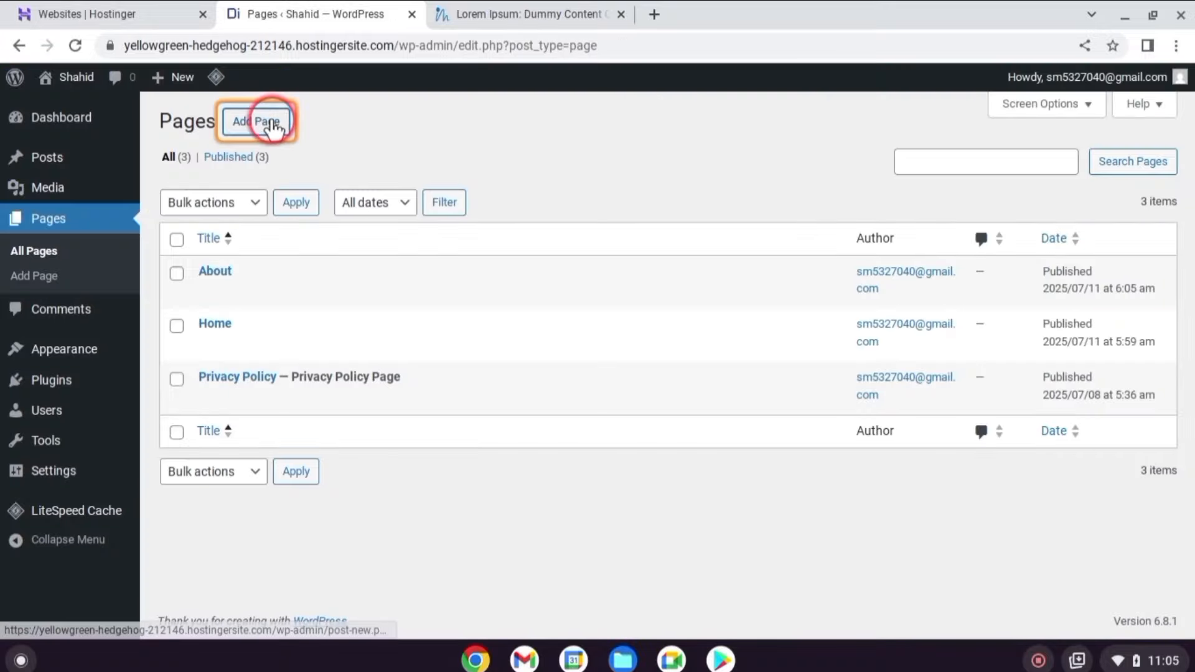
type("Contact Information")
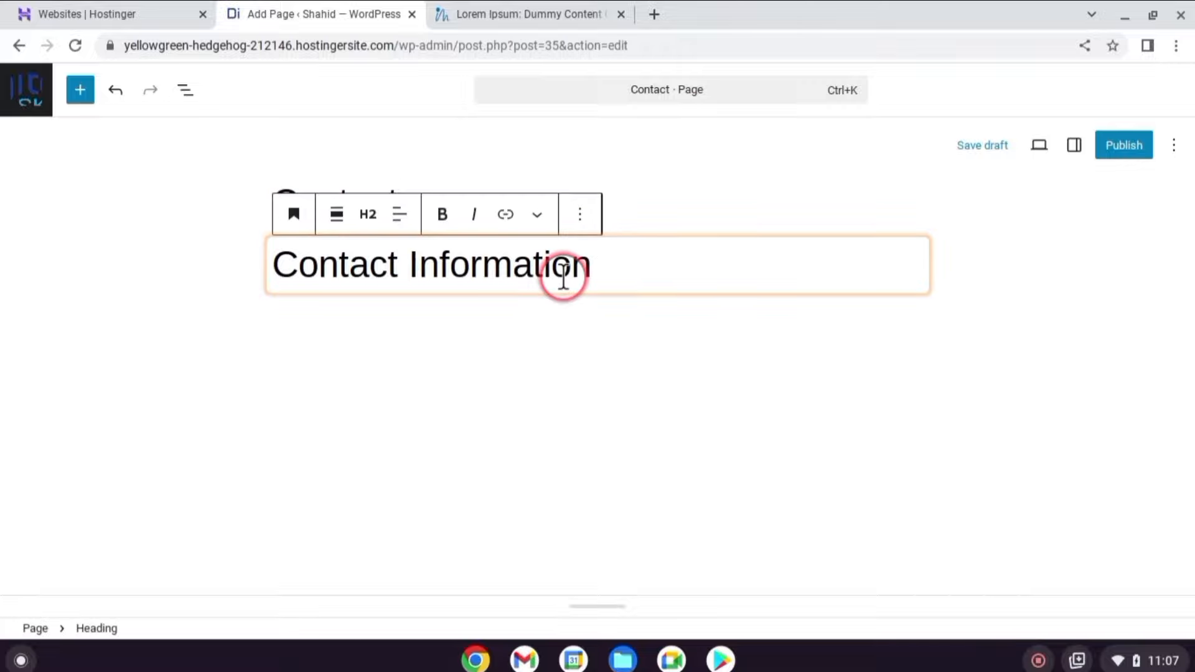
left_click(602, 340)
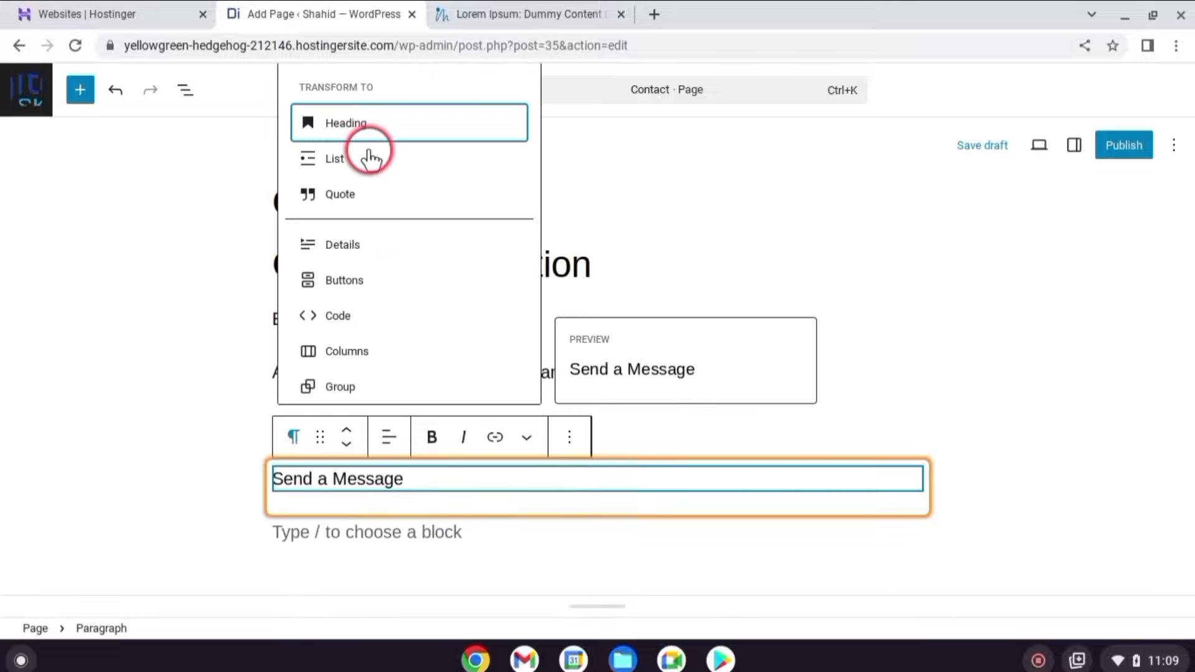
left_click(358, 122)
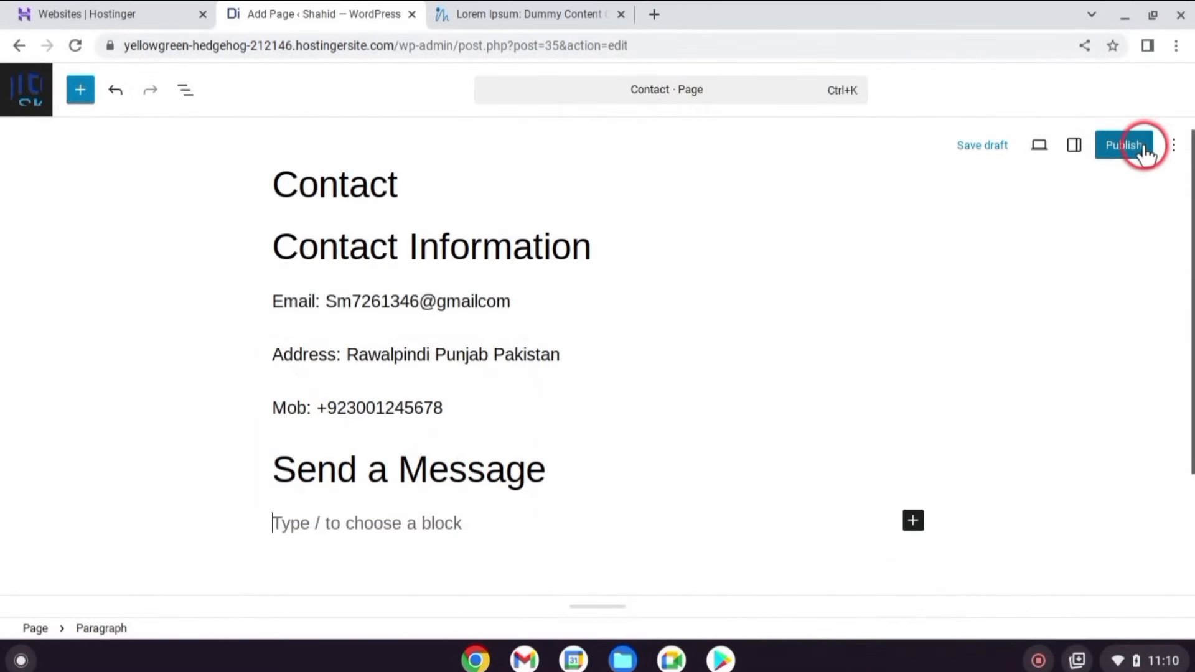
Publish the Contact page and leave the editor for the WordPress admin area.
left_click(1142, 153)
left_click(1116, 92)
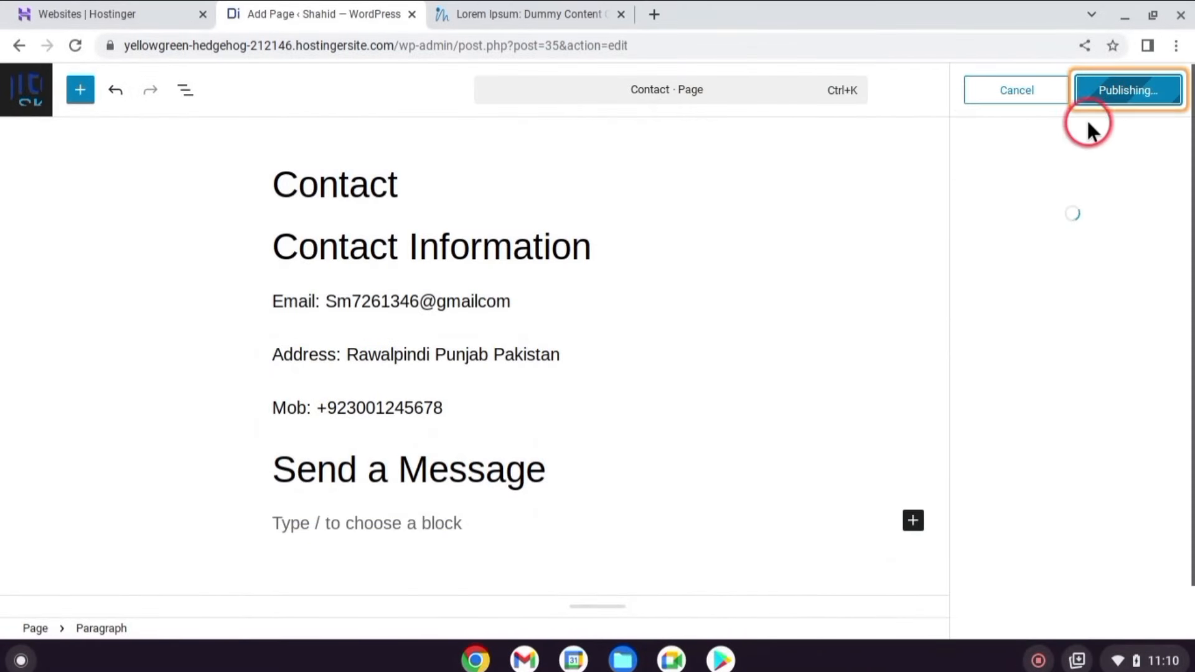
left_click(26, 93)
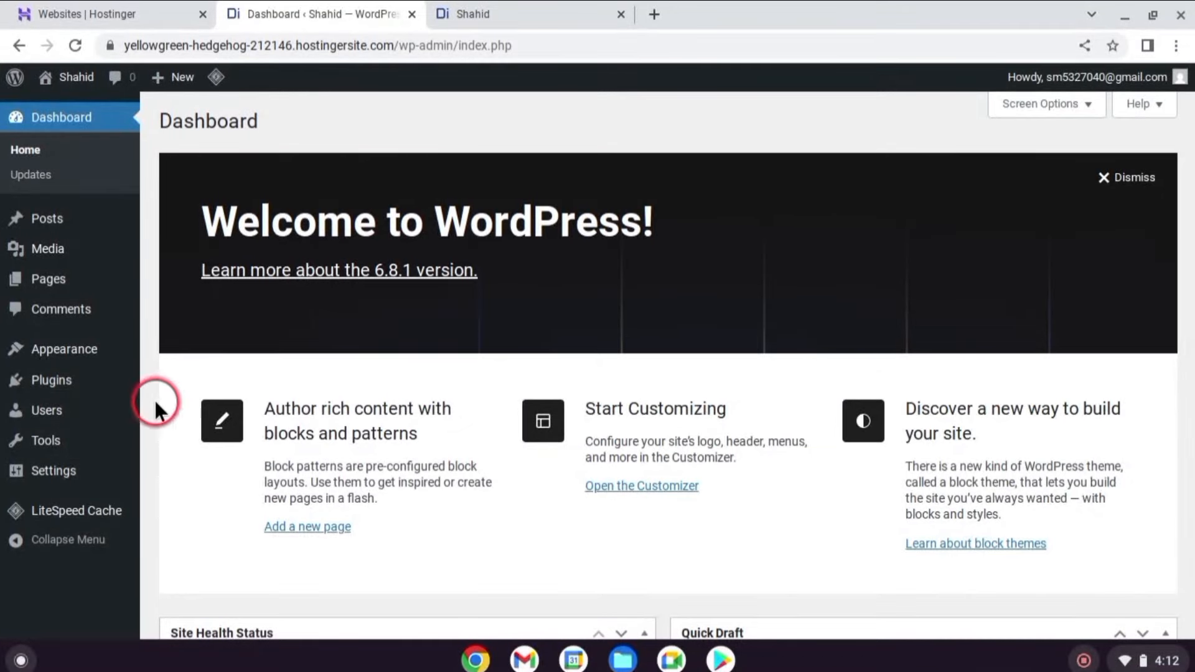
Under Appearance > Menus, create a menu named 'Primary Menu' for the Primary Menu location.
mouse_move(83, 349)
left_click(183, 453)
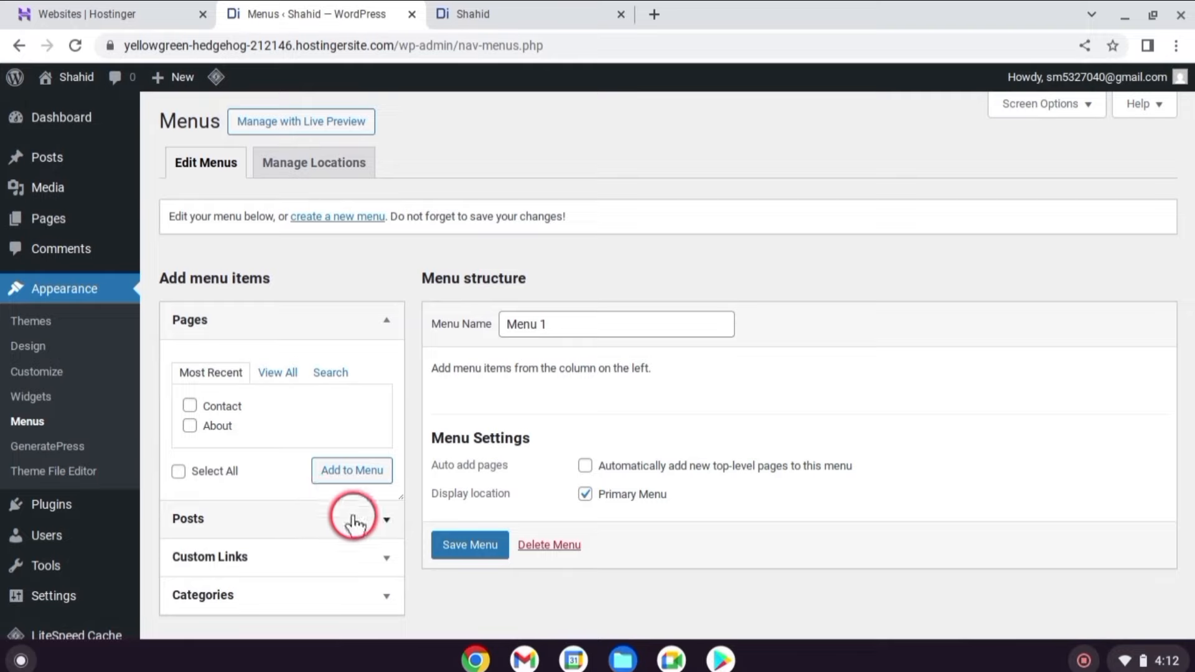
left_click(697, 570)
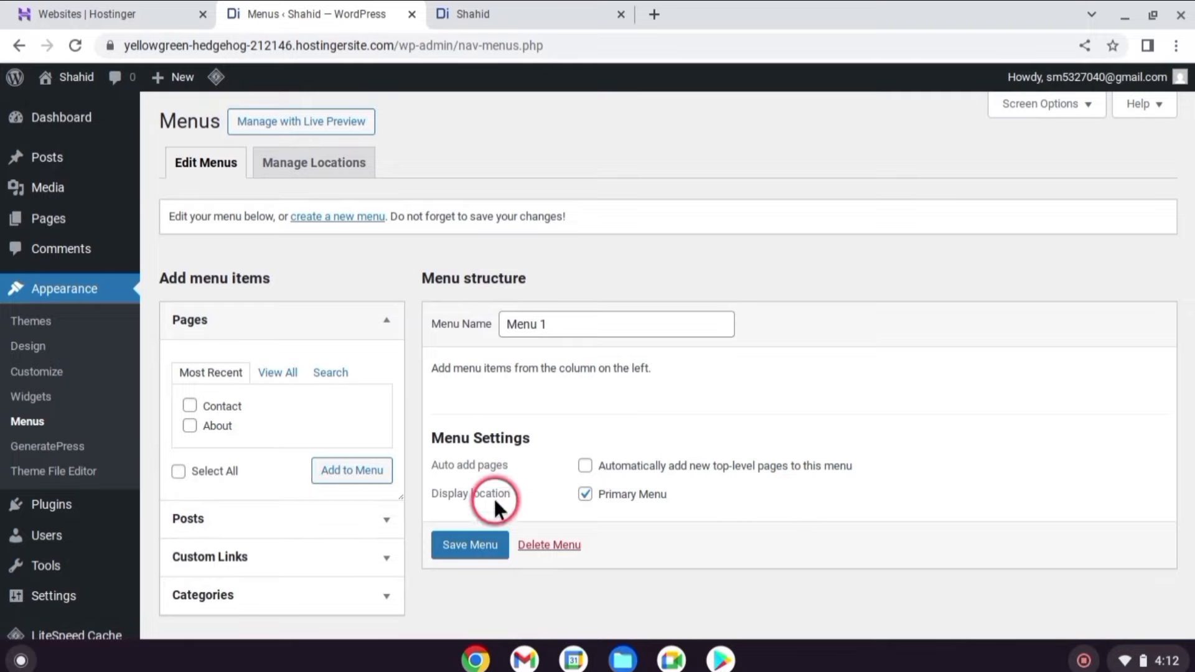
left_click(342, 218)
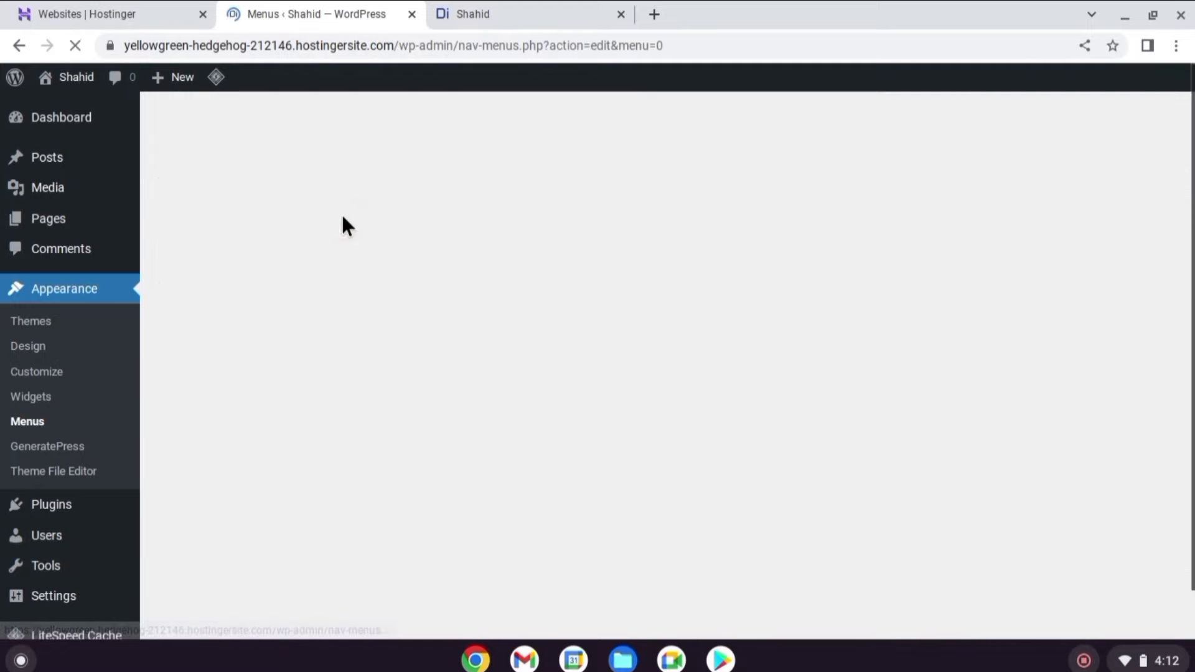
left_click(363, 224)
left_click(530, 327)
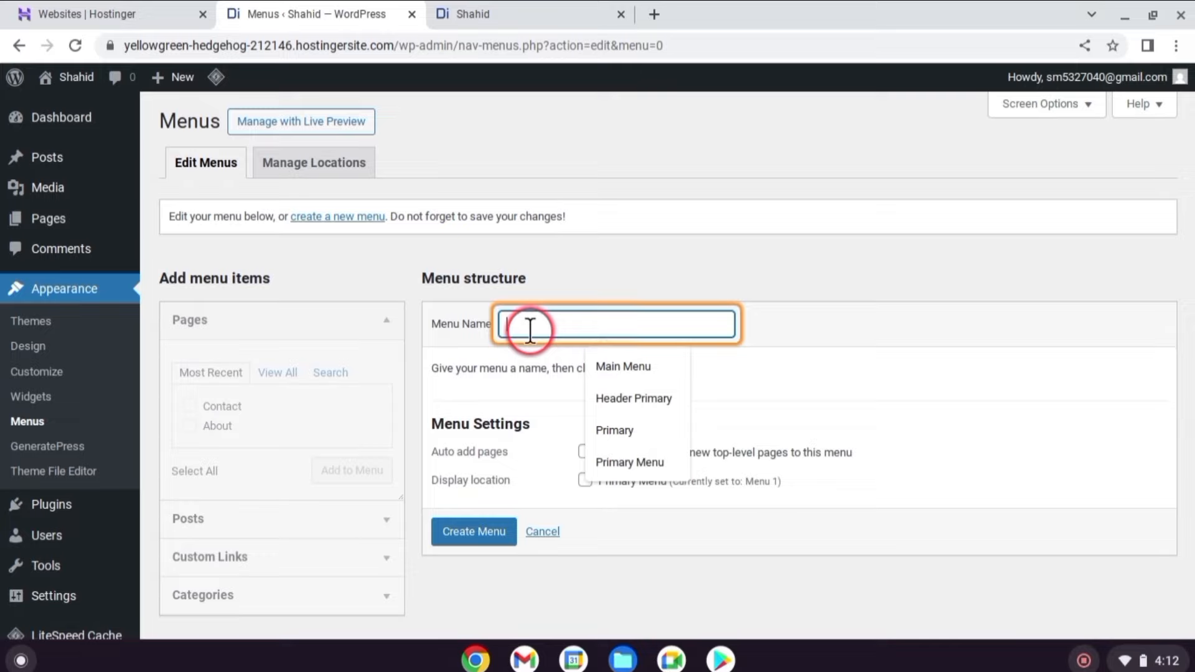
type("Primary Menu")
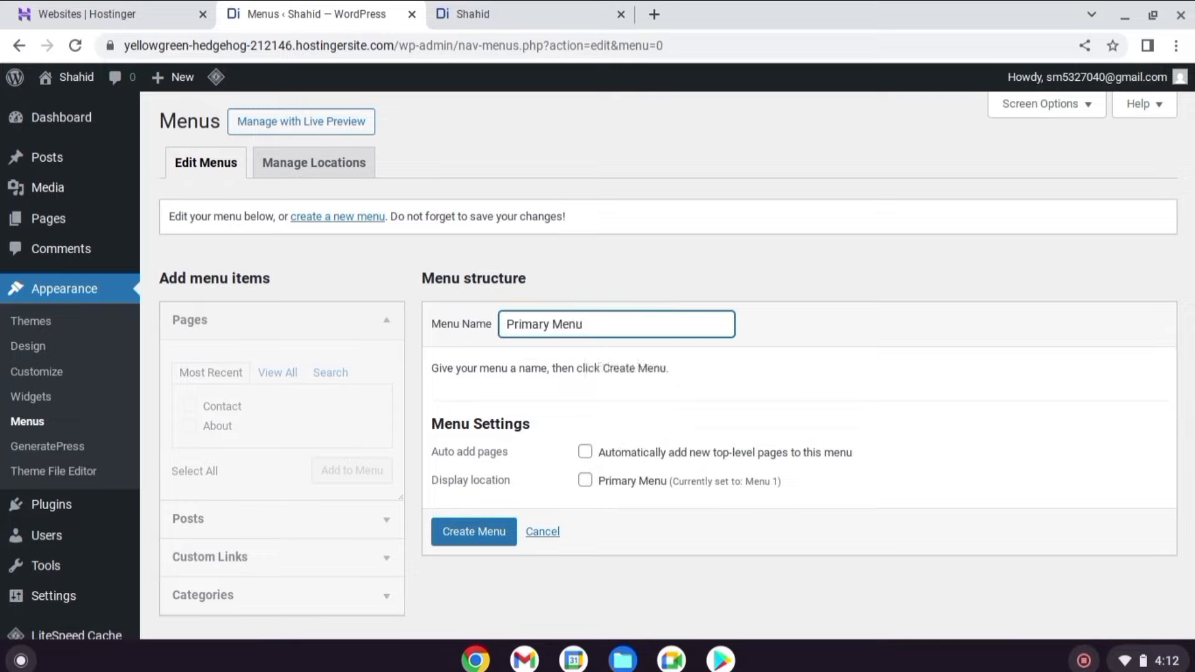
left_click(476, 523)
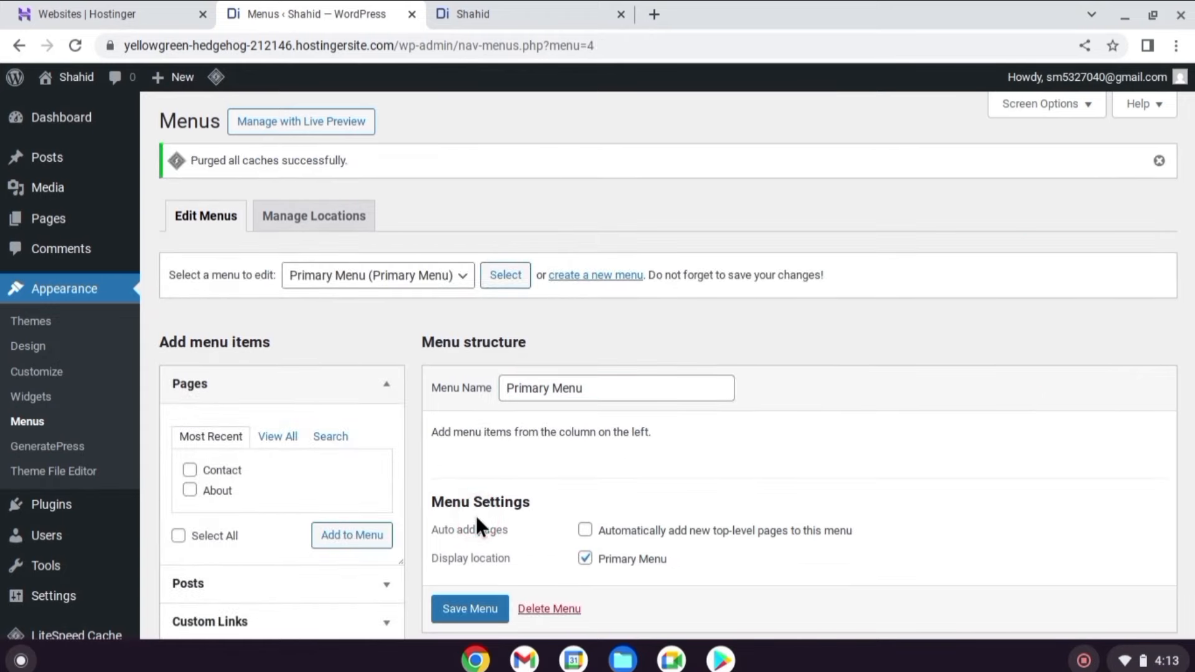
Add the Home, Privacy Policy, About and Contact pages to the Primary Menu.
left_click(472, 531)
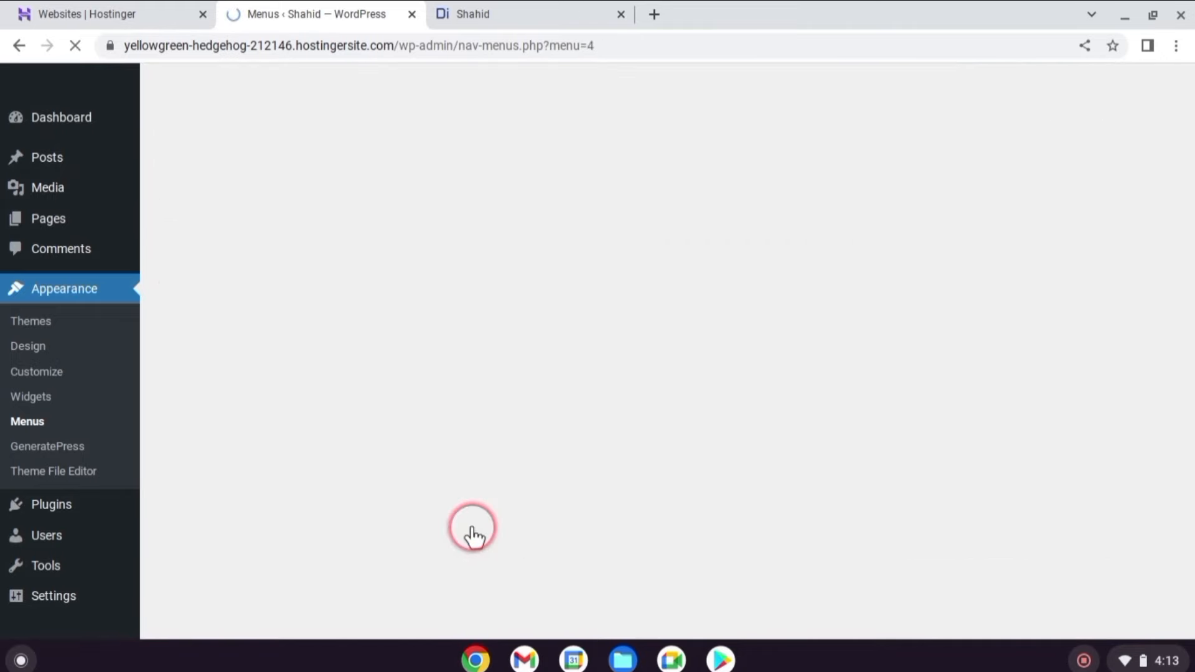
left_click(276, 368)
left_click(236, 369)
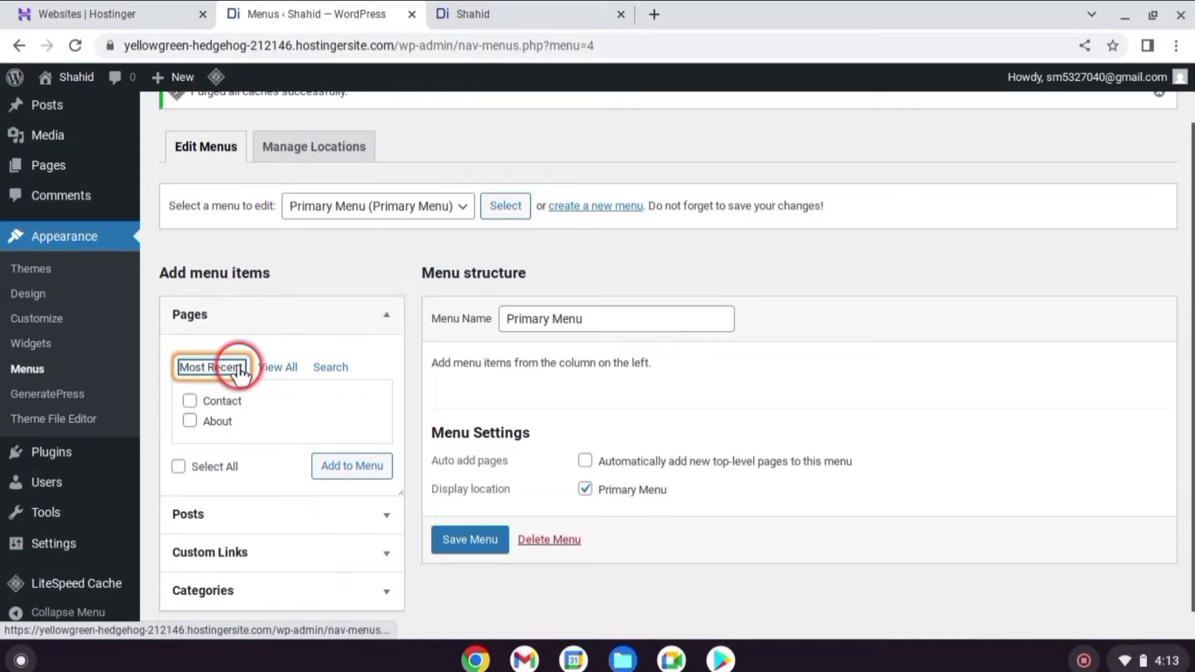
left_click(287, 368)
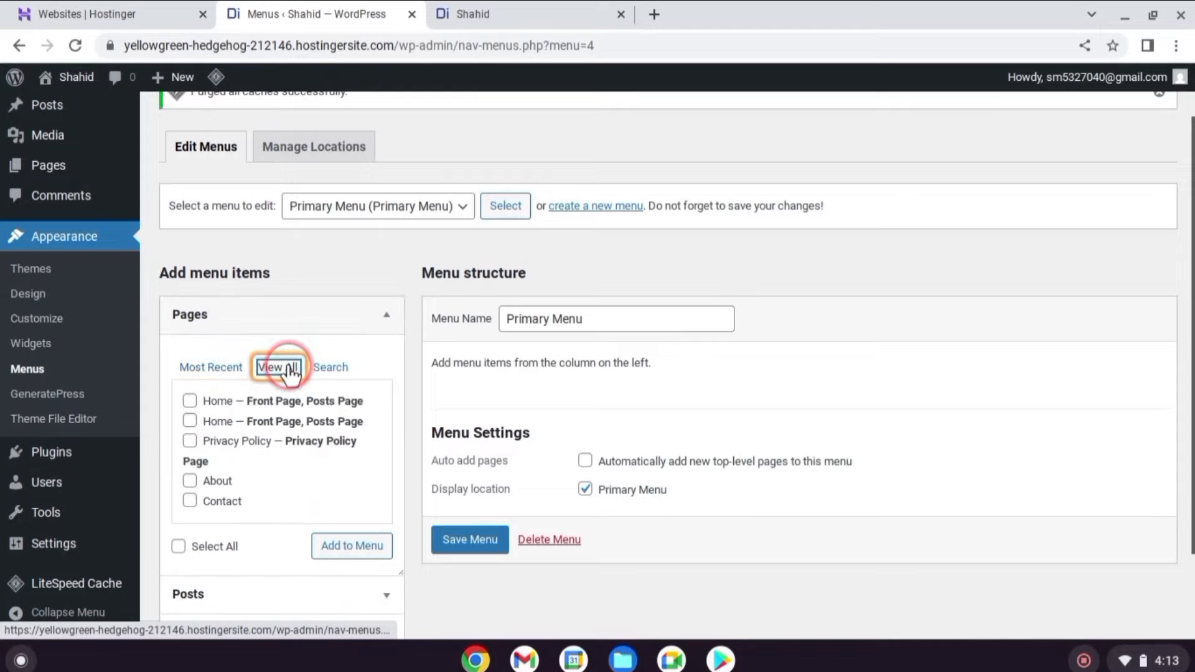
left_click(190, 401)
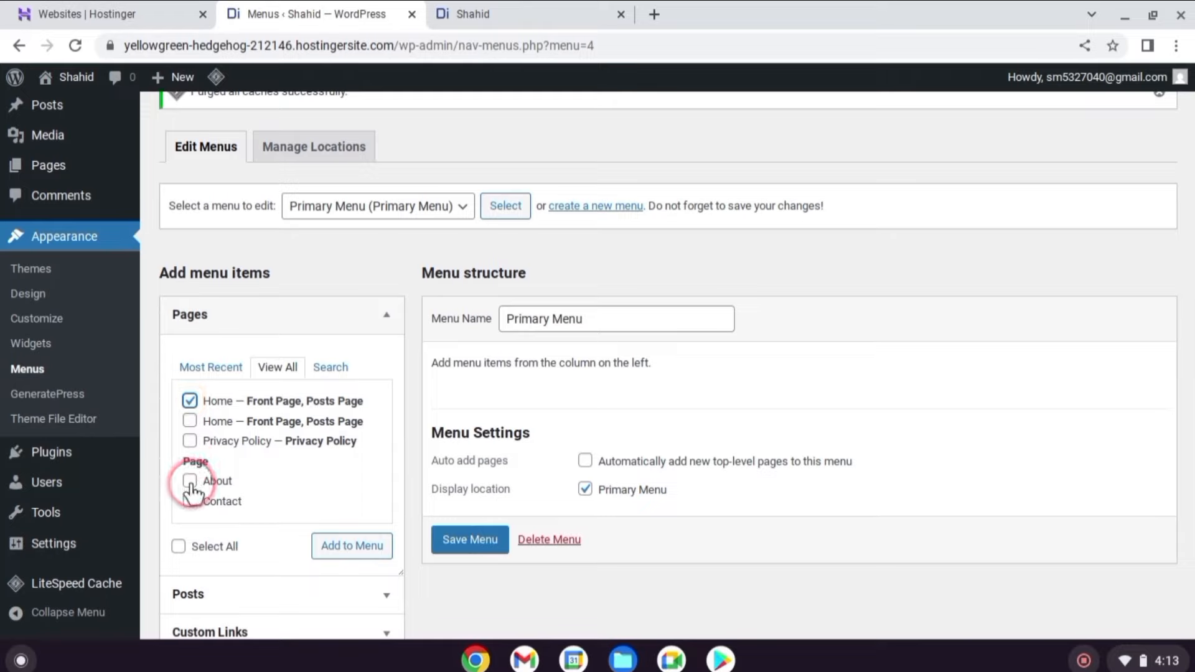
left_click(190, 441)
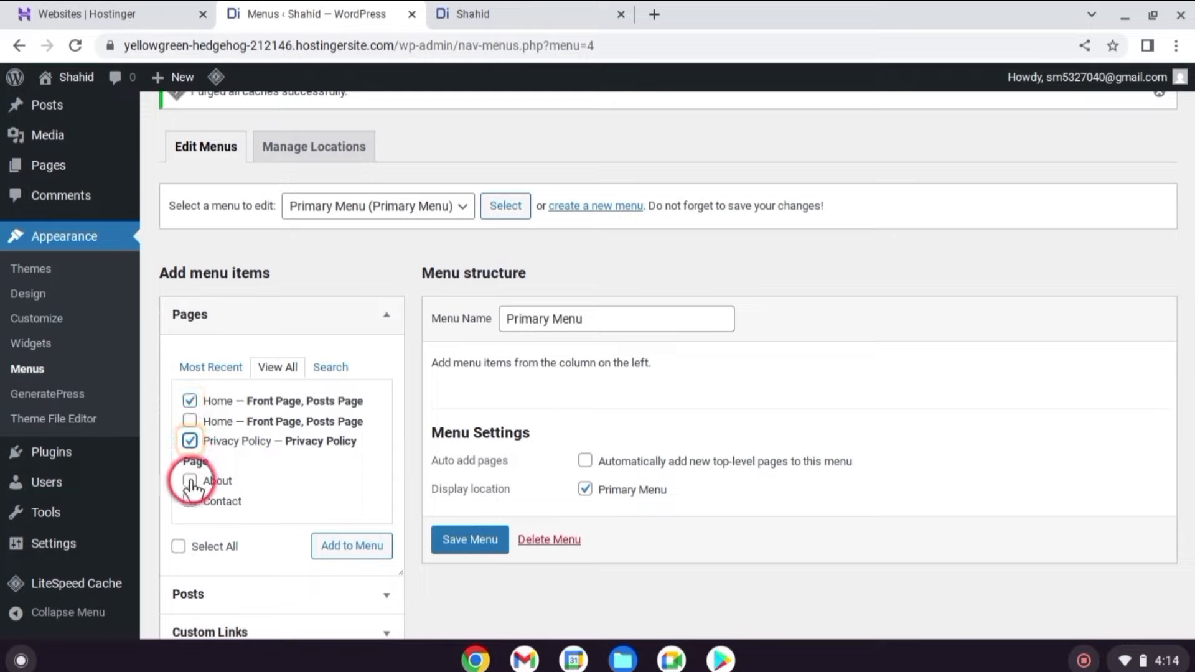
left_click(189, 481)
left_click(189, 502)
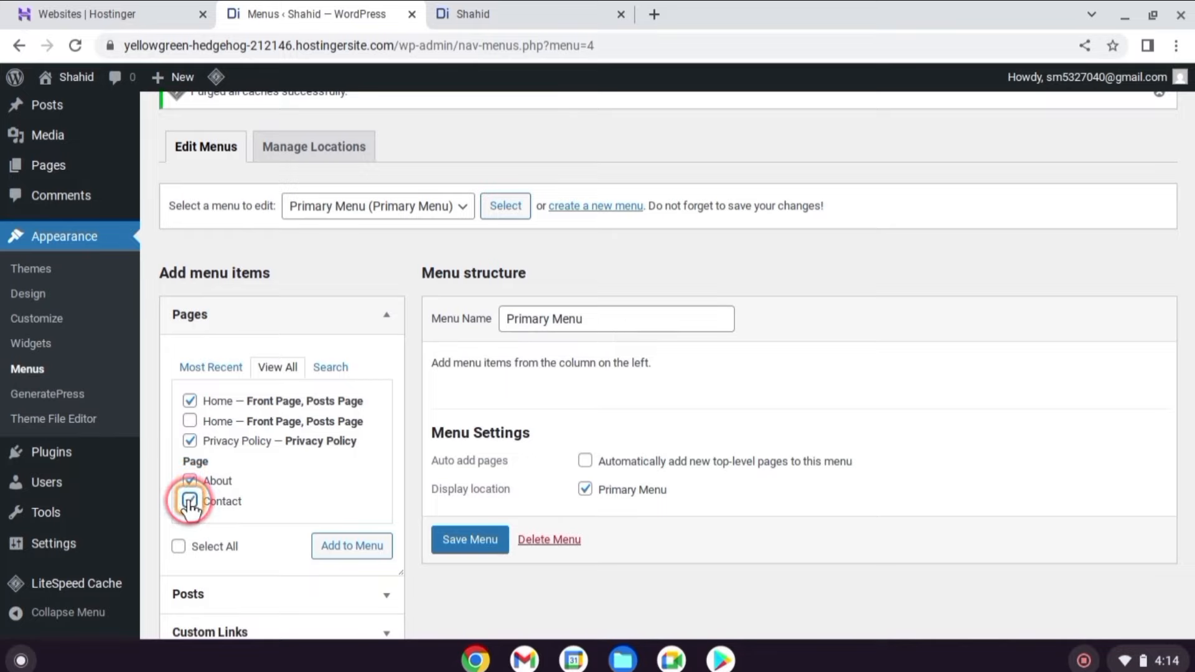
left_click(347, 547)
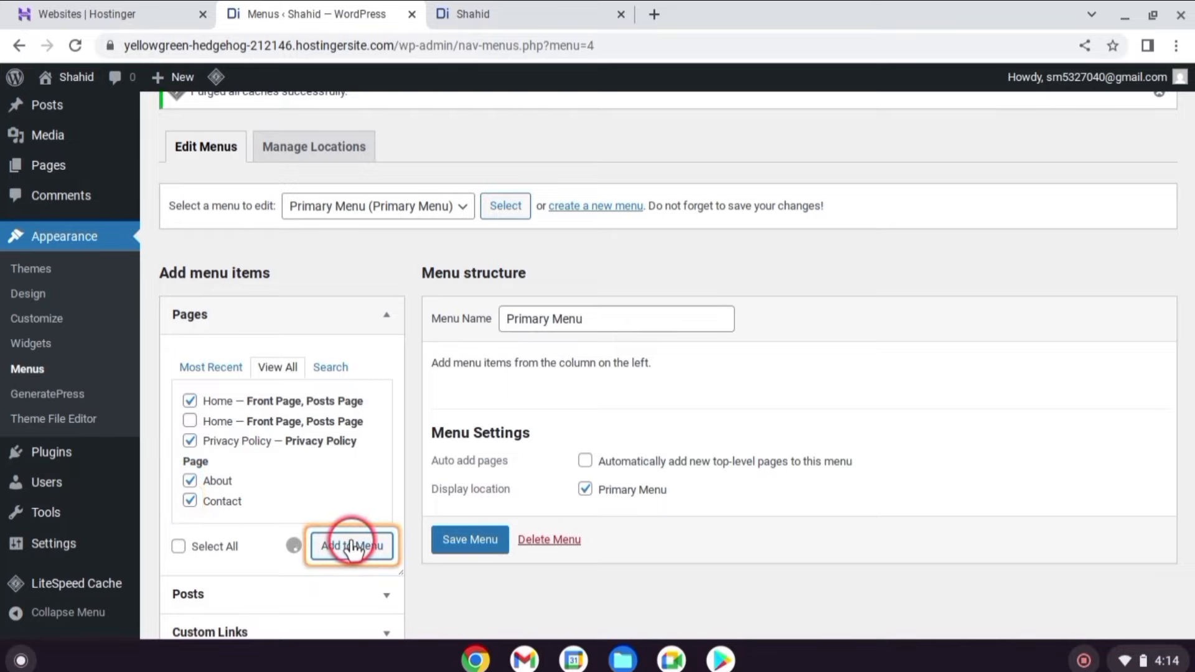
Reorder items to Home, About, Privacy Policy, Contact, all top-level, and save the menu.
scroll(681, 356, "down", 2)
left_click_drag(681, 356, 675, 406)
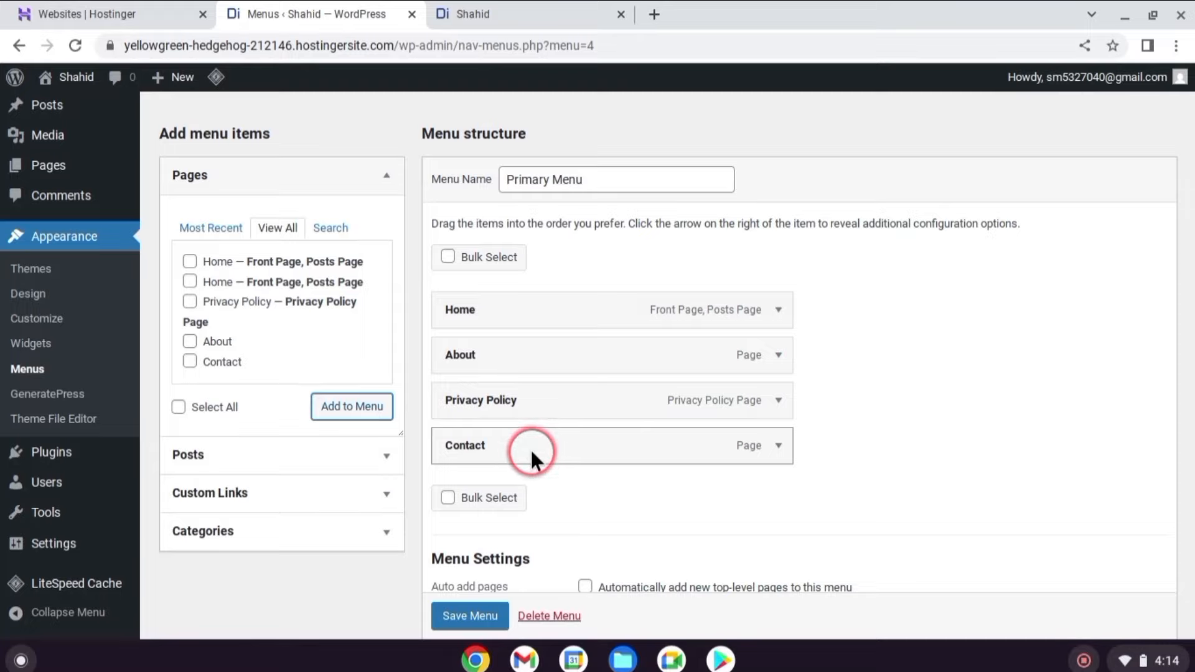
left_click_drag(530, 448, 569, 445)
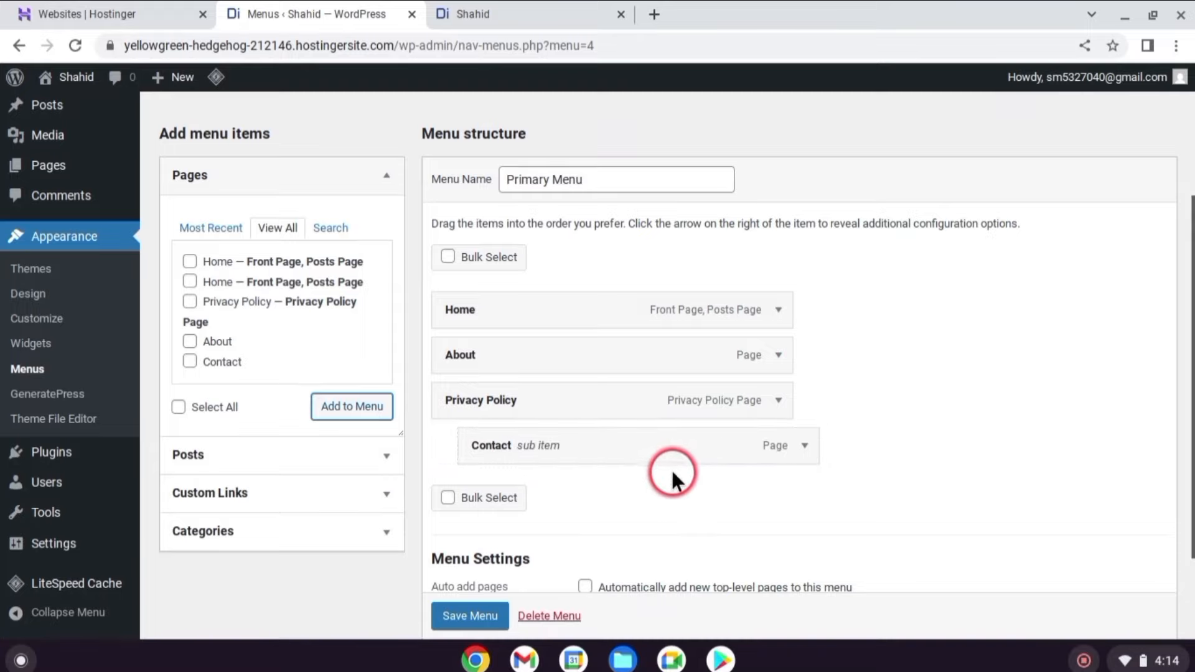
left_click_drag(664, 454, 636, 454)
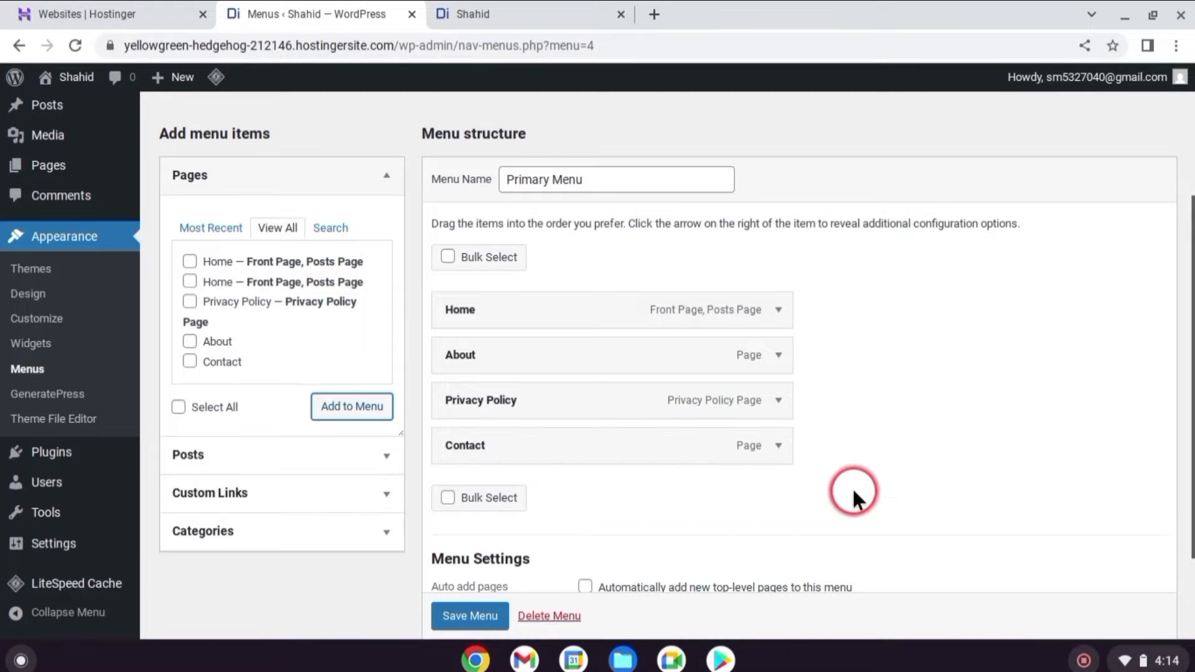
scroll(853, 492, "down", 2)
left_click(471, 542)
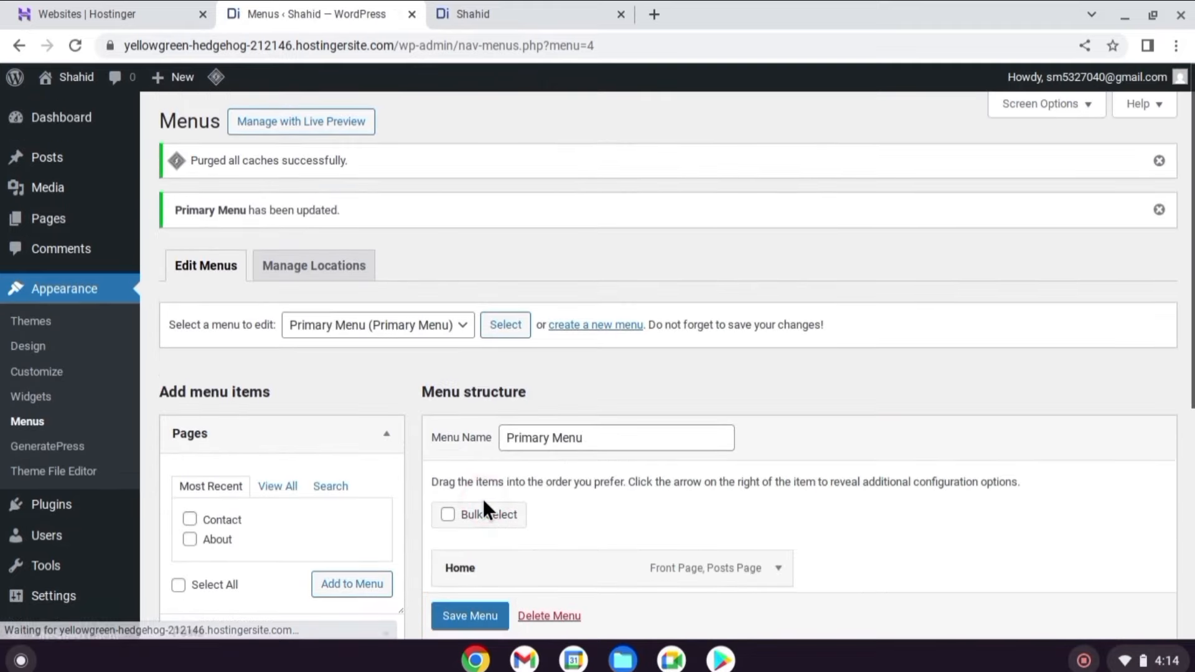
On the live site, open the Home, Privacy Policy and About pages from the header menu.
left_click(473, 14)
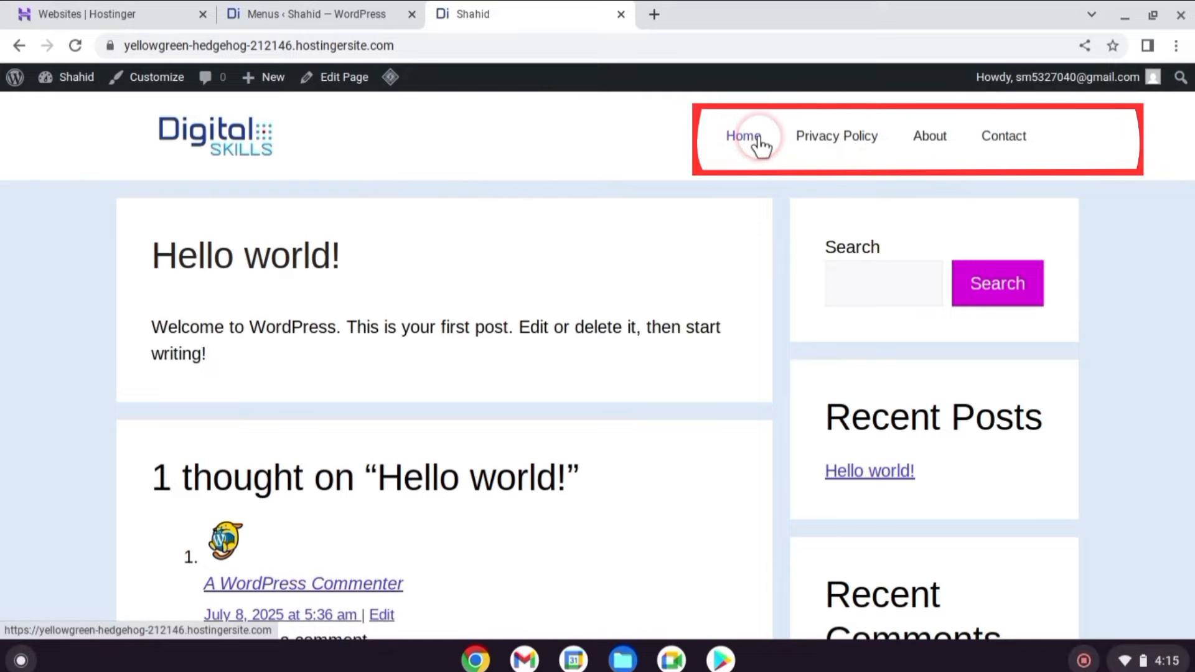
left_click(771, 160)
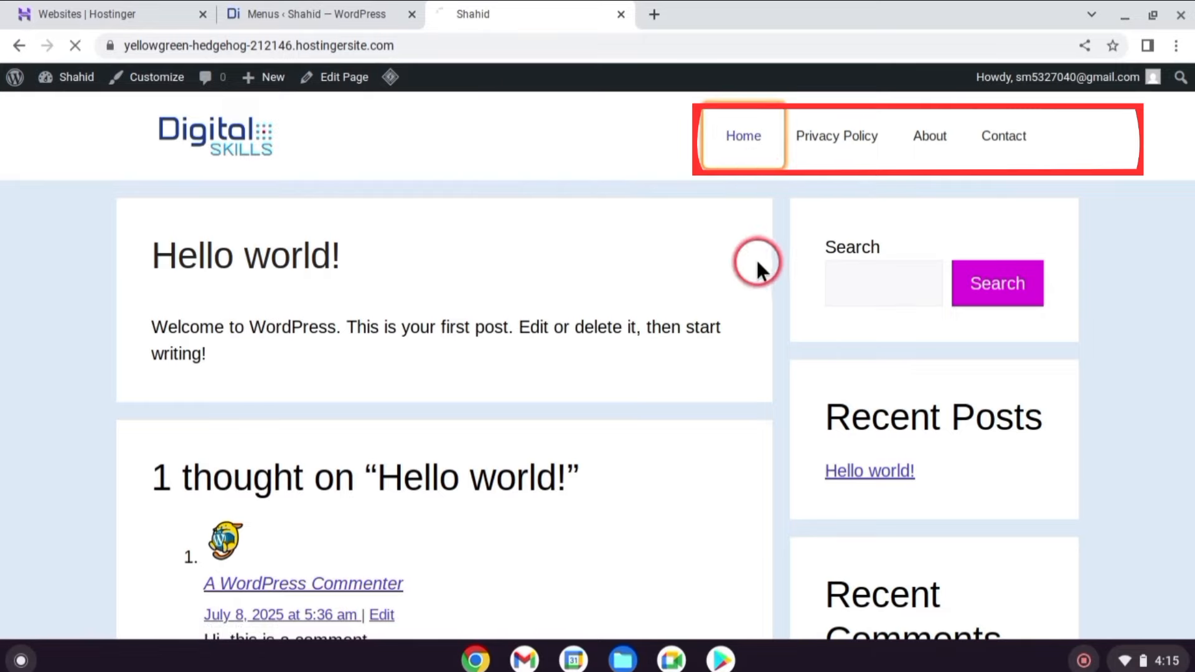
left_click(862, 139)
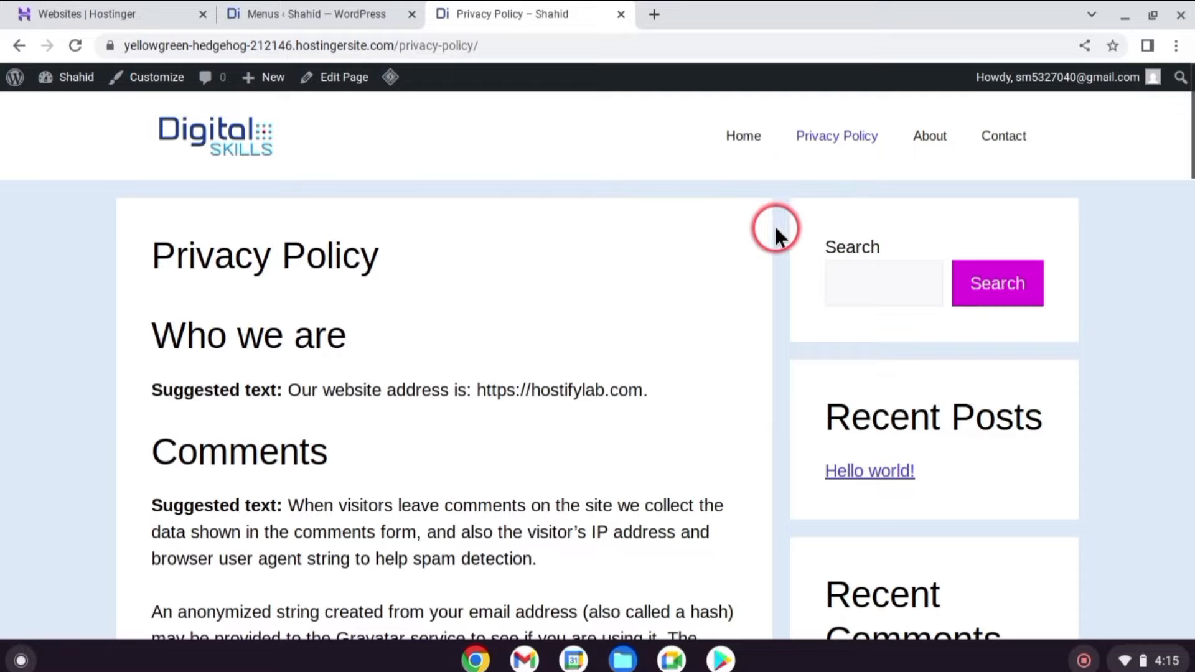
left_click(929, 135)
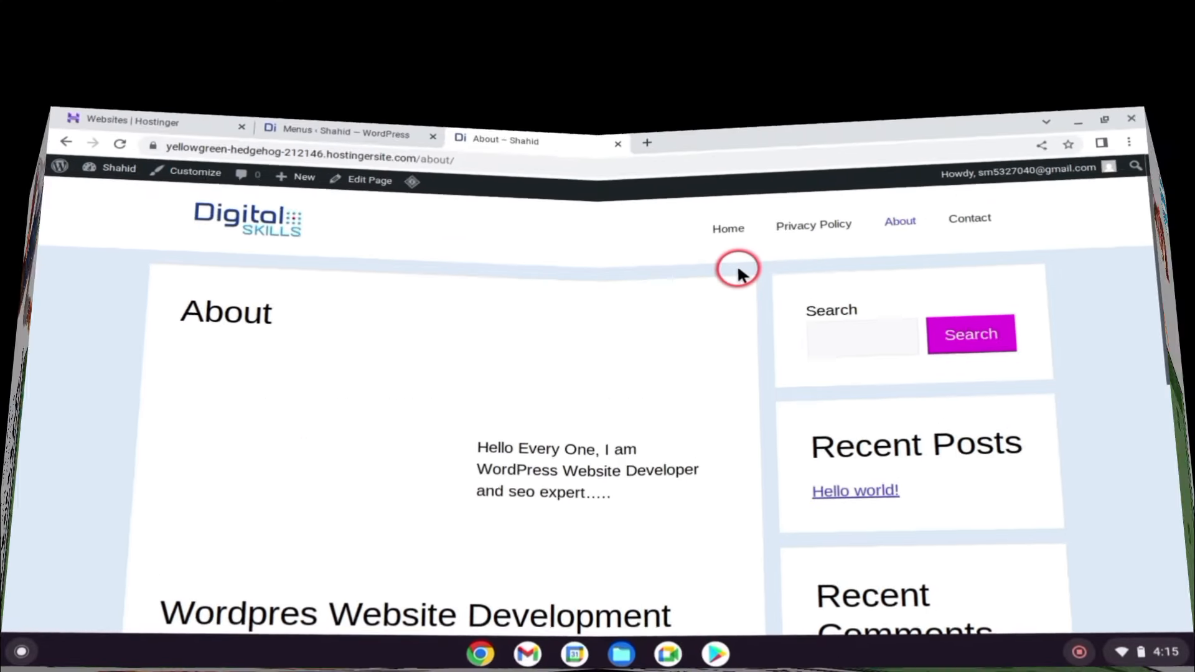
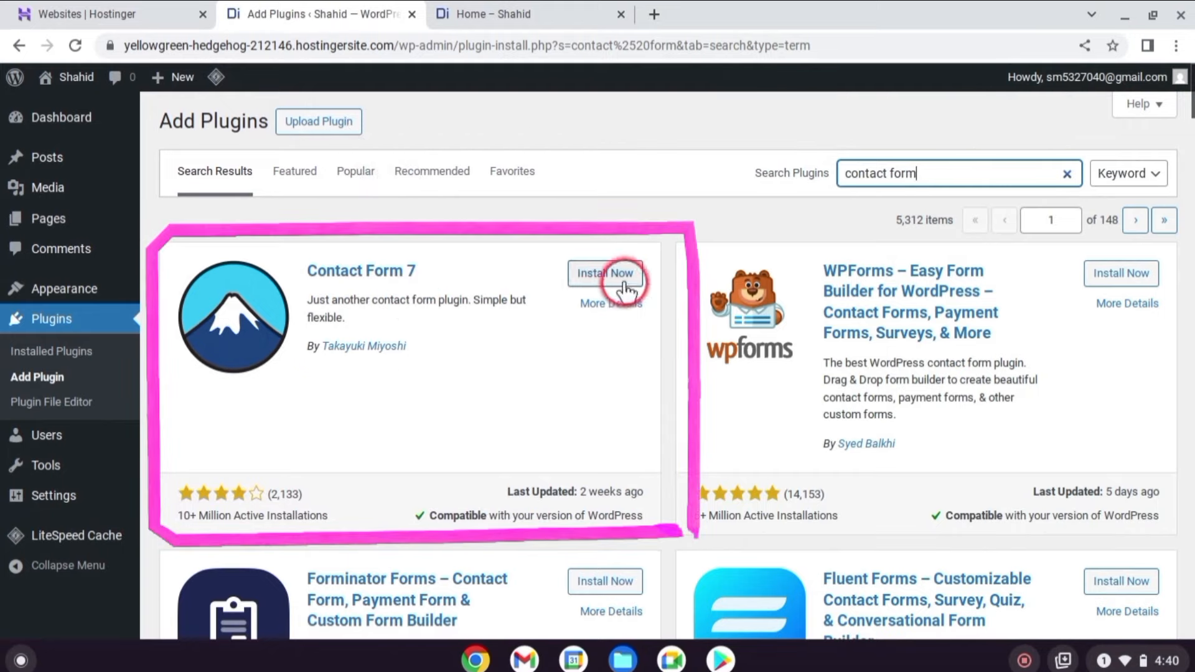
Install and activate Contact Form 7, then check it in the Installed Plugins list.
left_click(605, 279)
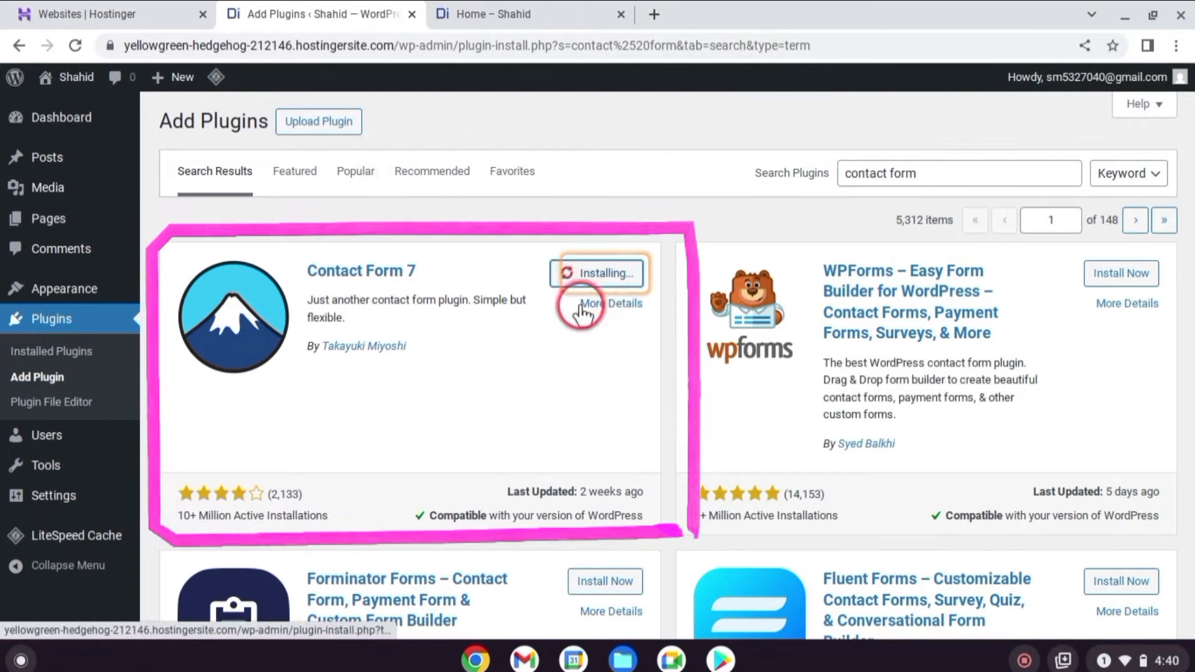
left_click(600, 276)
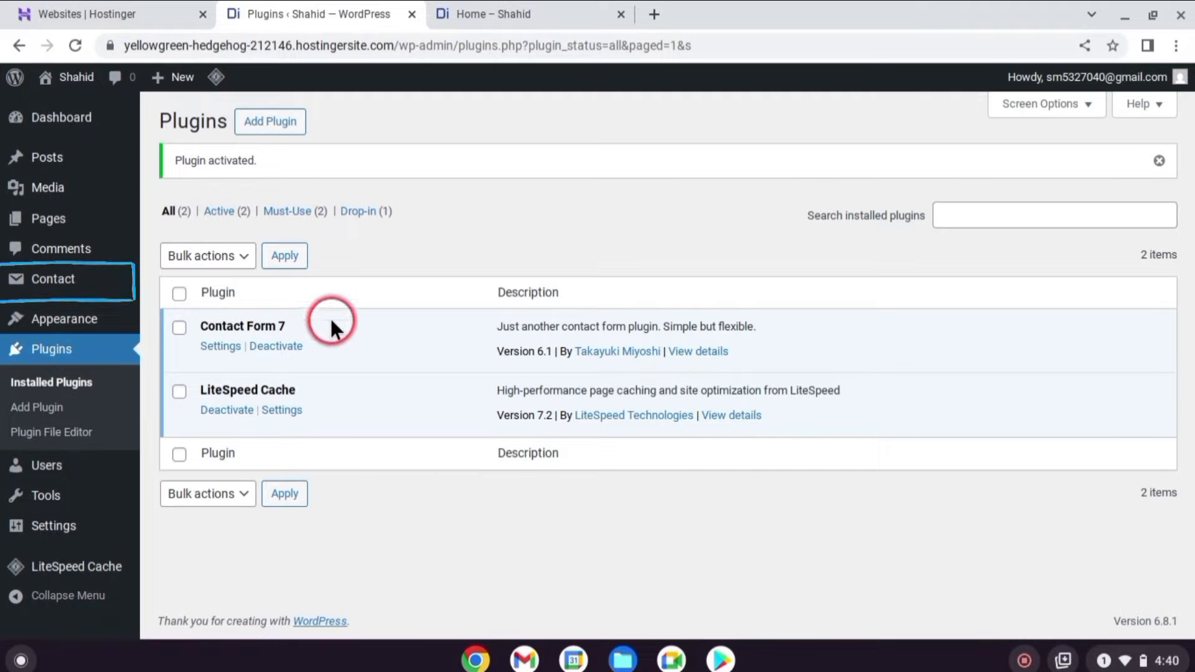
left_click(72, 286)
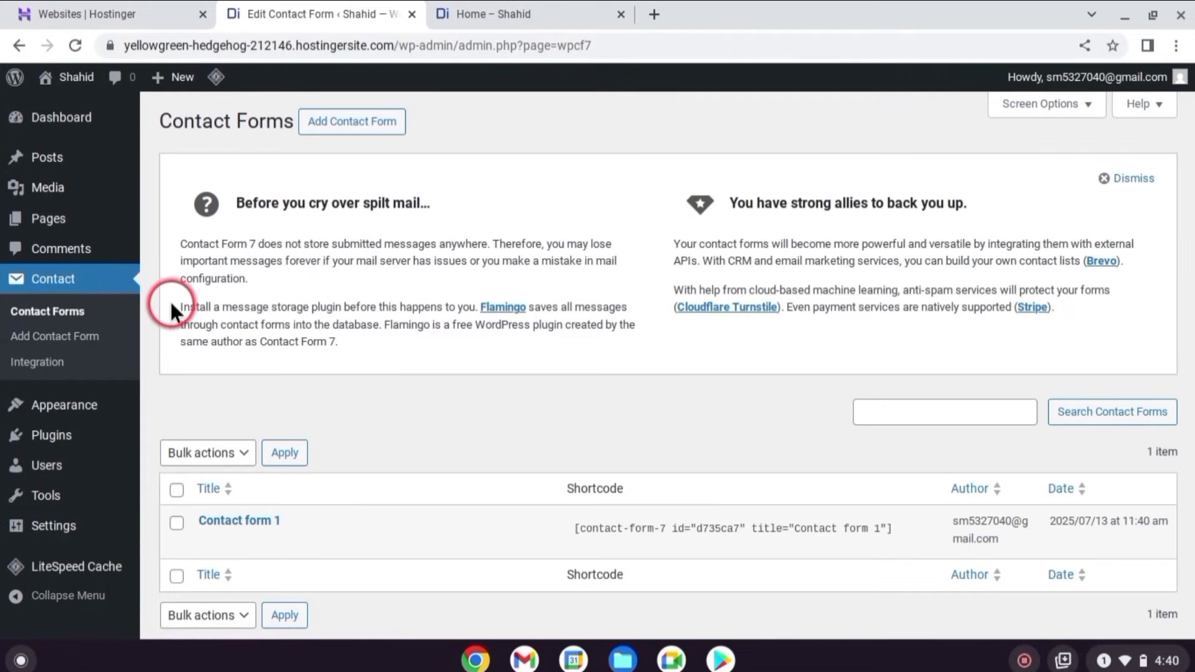
scroll(100, 373, "down", 1)
mouse_move(54, 437)
left_click(212, 437)
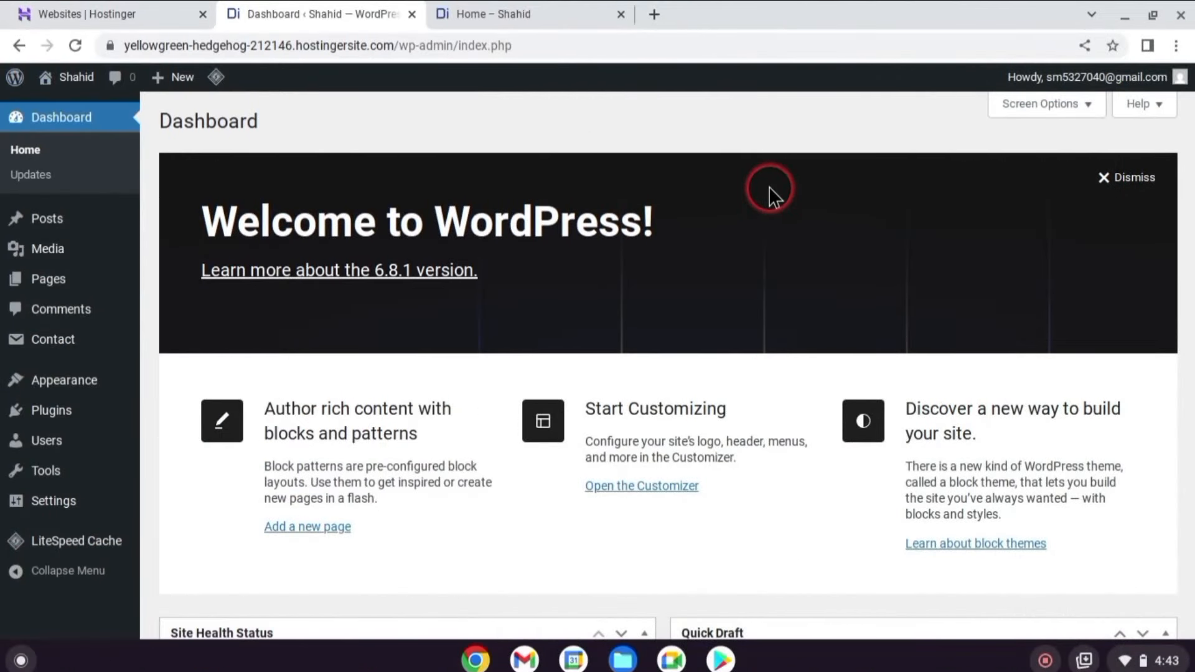
Search plugins for 'contact form', confirm Contact Form 7 shows Active, then open the Contact Forms list.
mouse_move(18, 405)
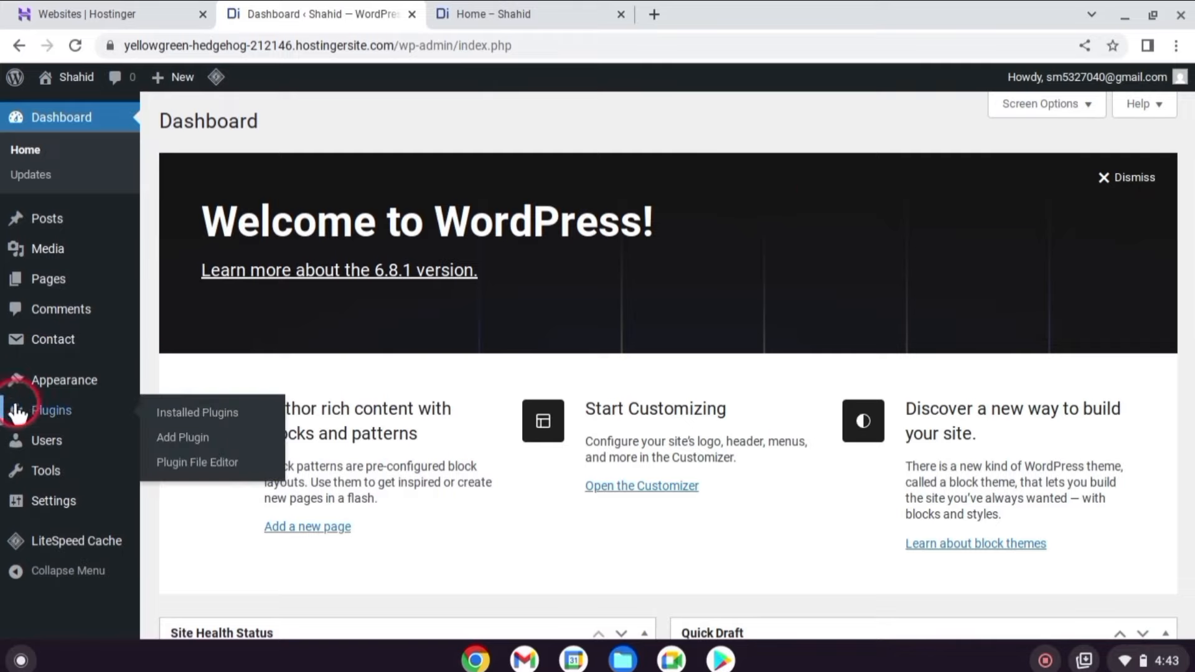
left_click(184, 445)
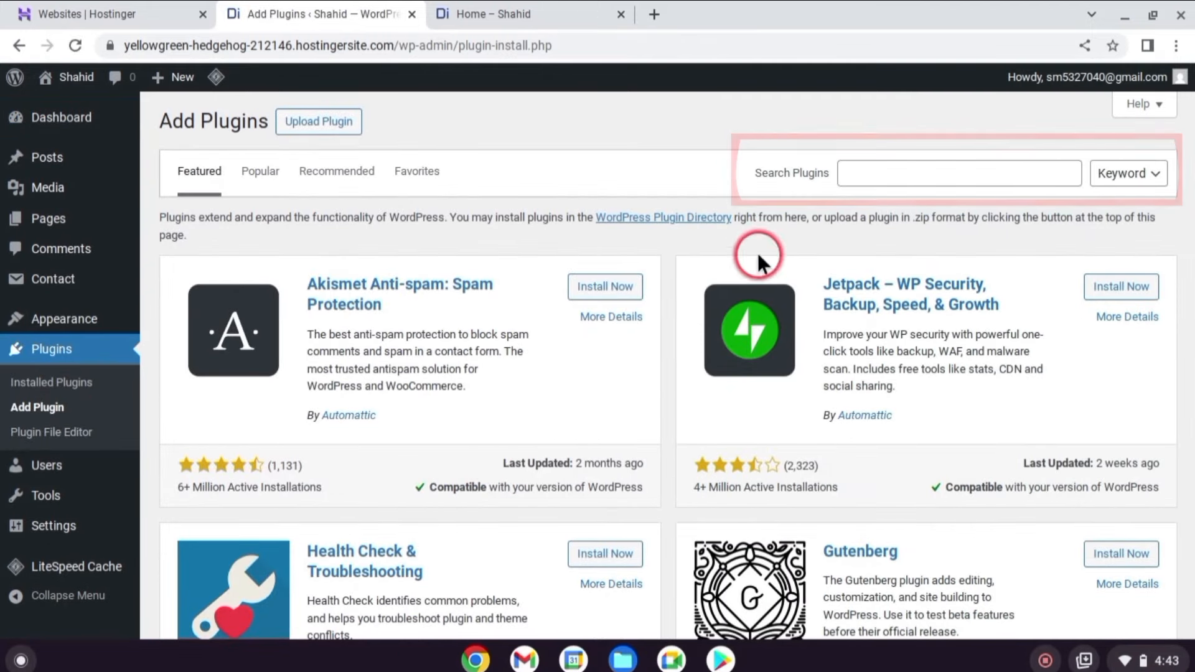
left_click(859, 168)
type("contact form")
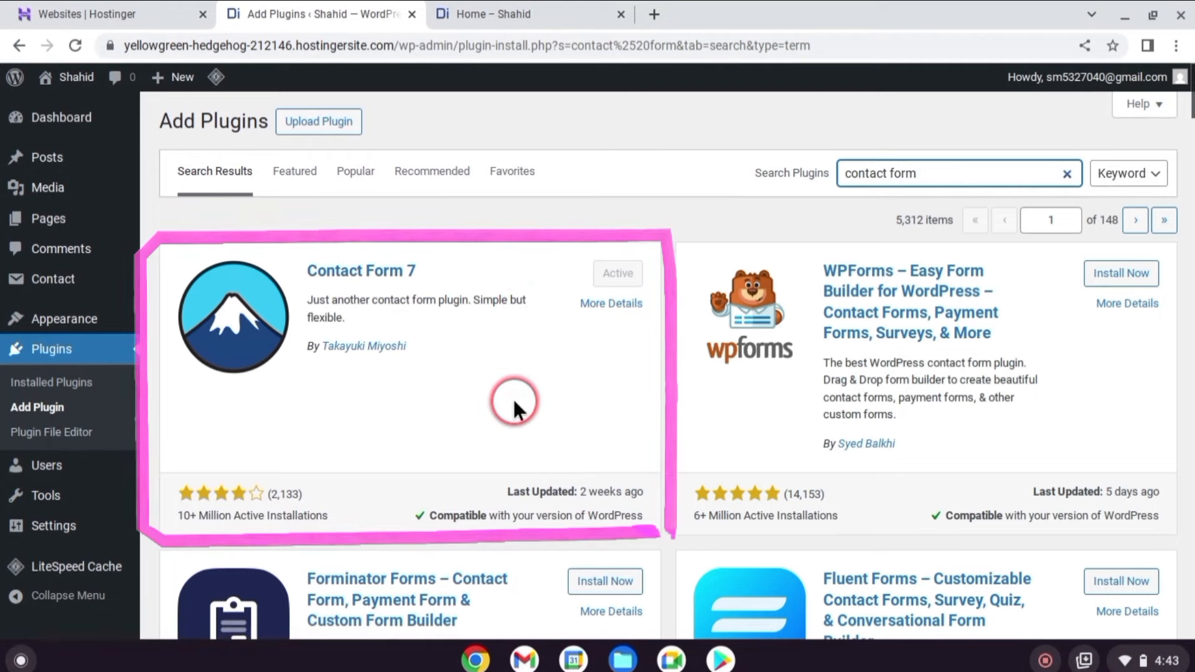
left_click(510, 362)
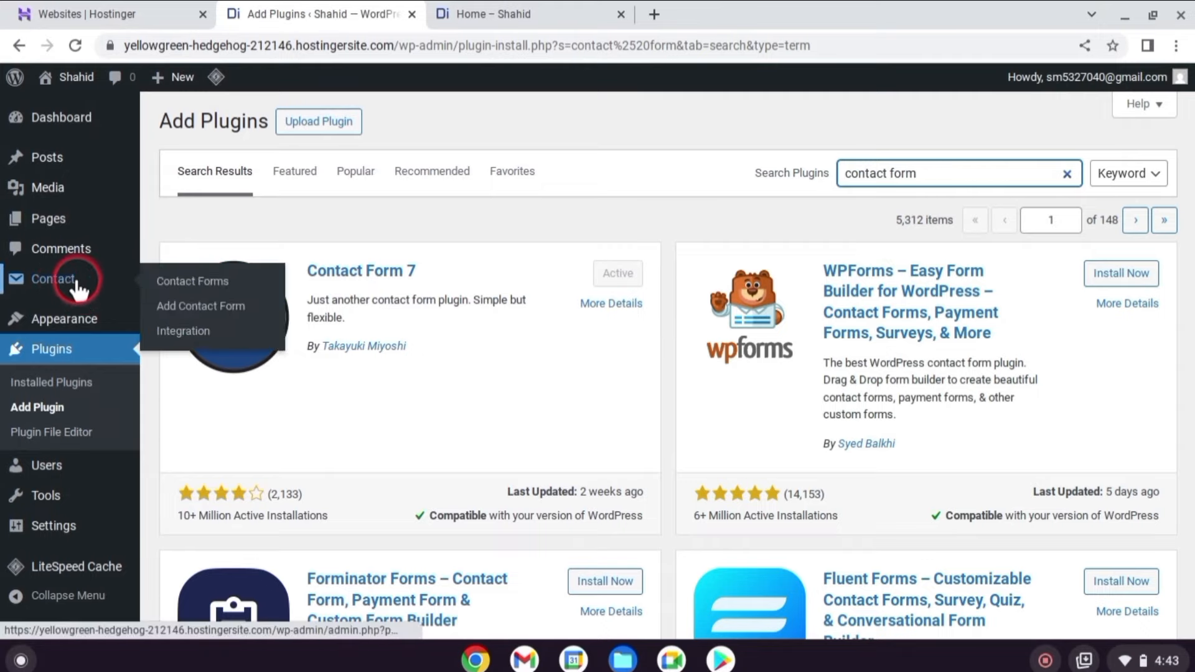
left_click(76, 281)
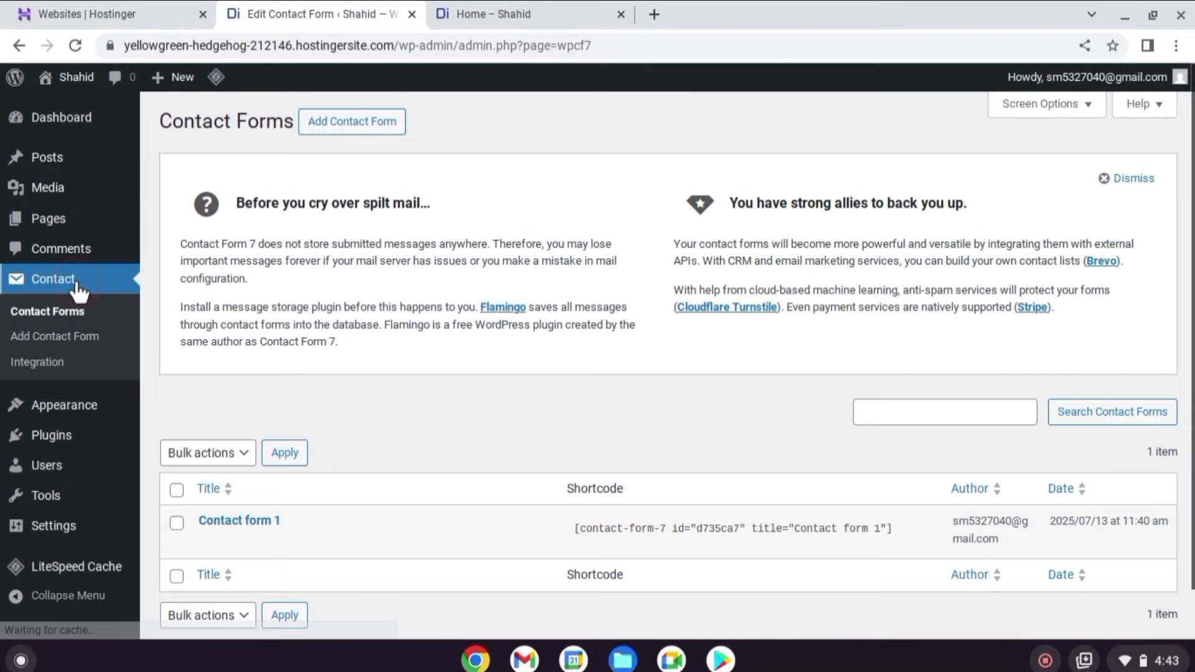
Open Contact form 1 for editing.
scroll(437, 237, "down", 1)
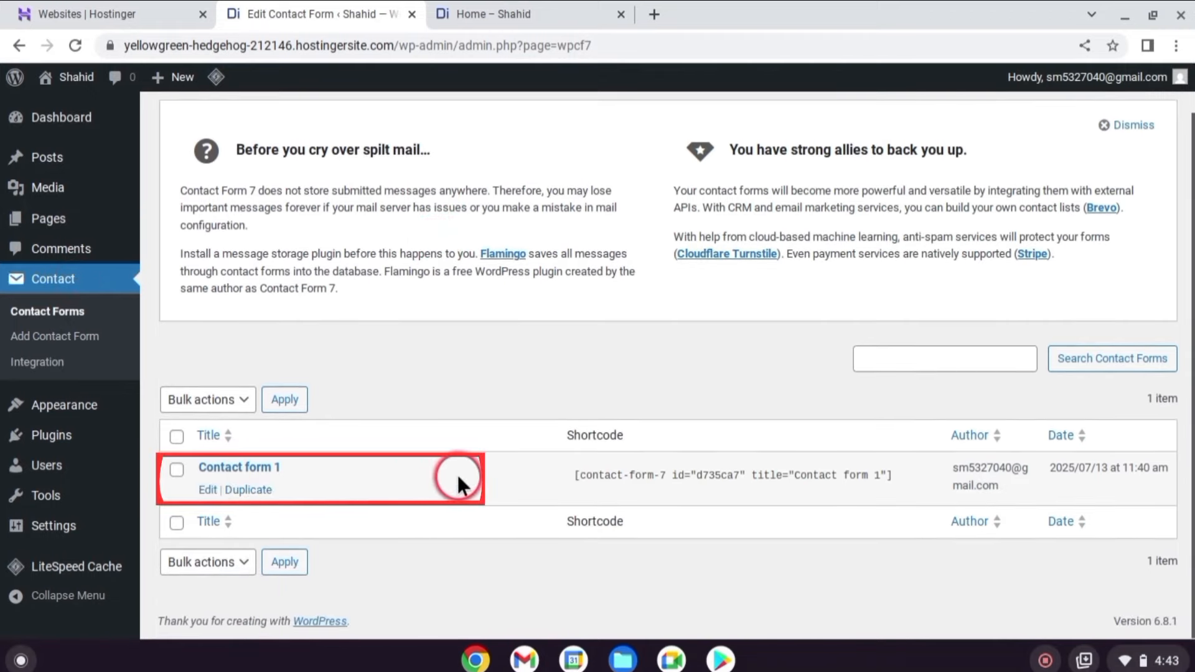
scroll(781, 532, "up", 1)
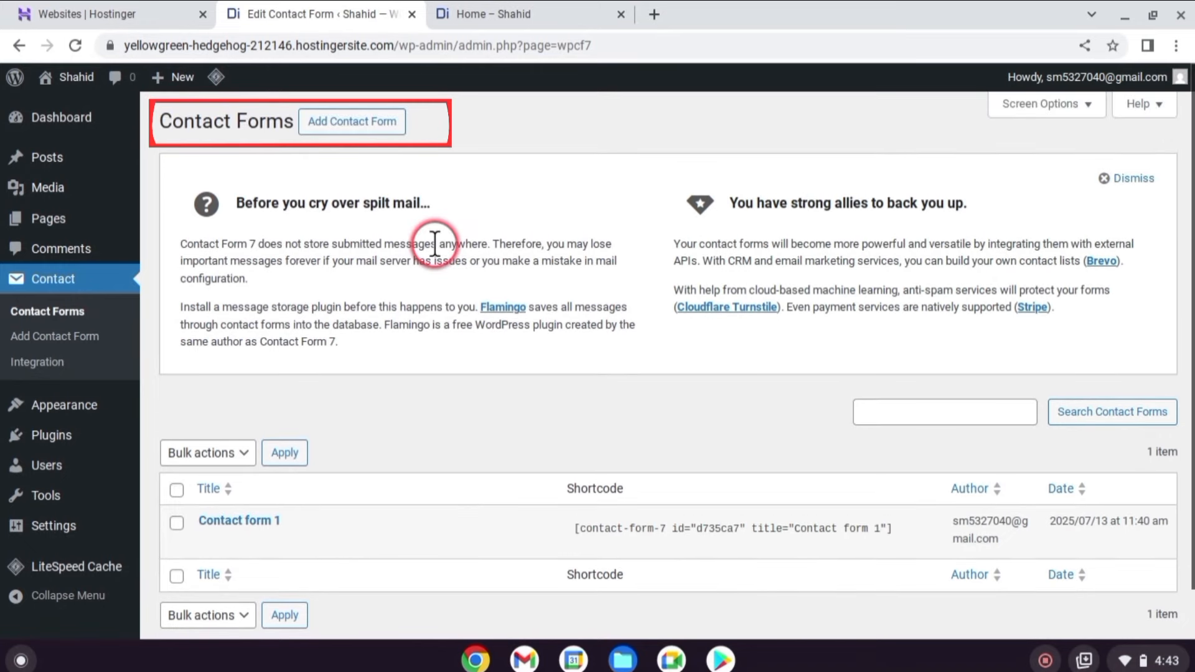
scroll(911, 510, "down", 1)
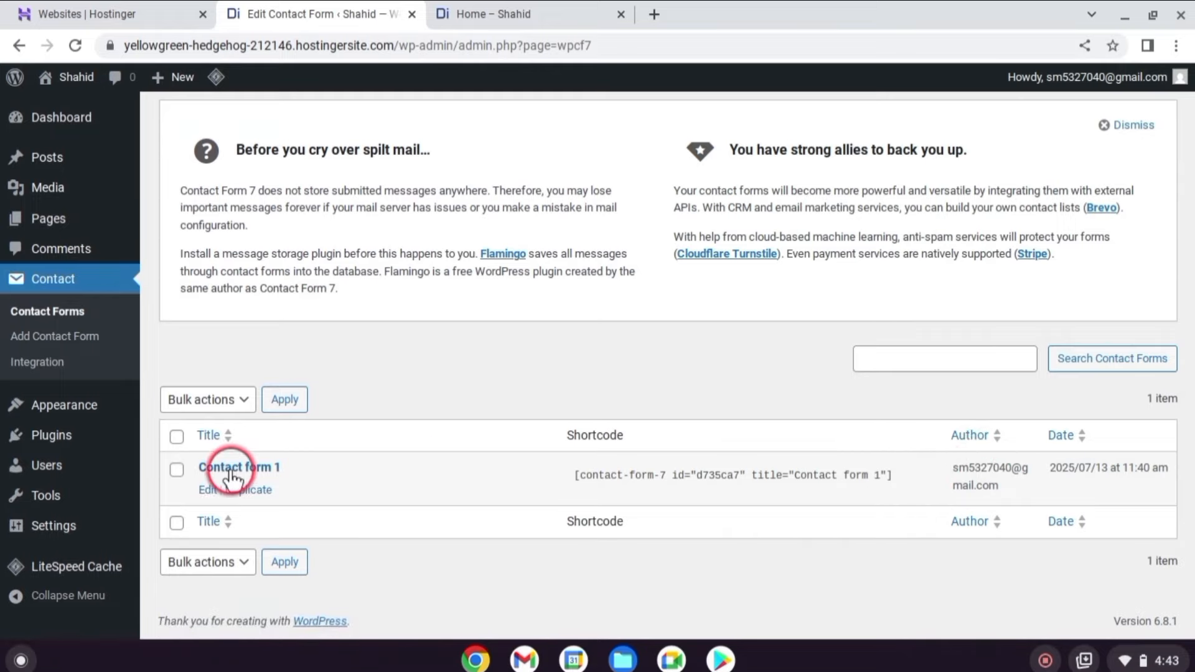
left_click(204, 490)
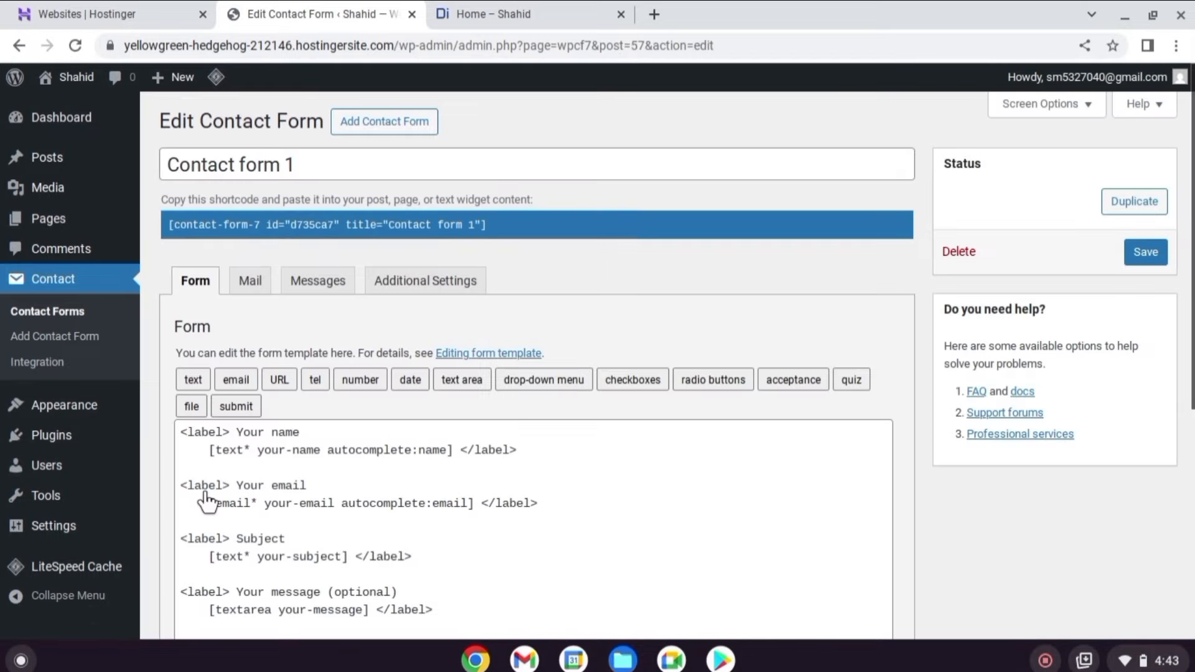
scroll(510, 311, "down", 2)
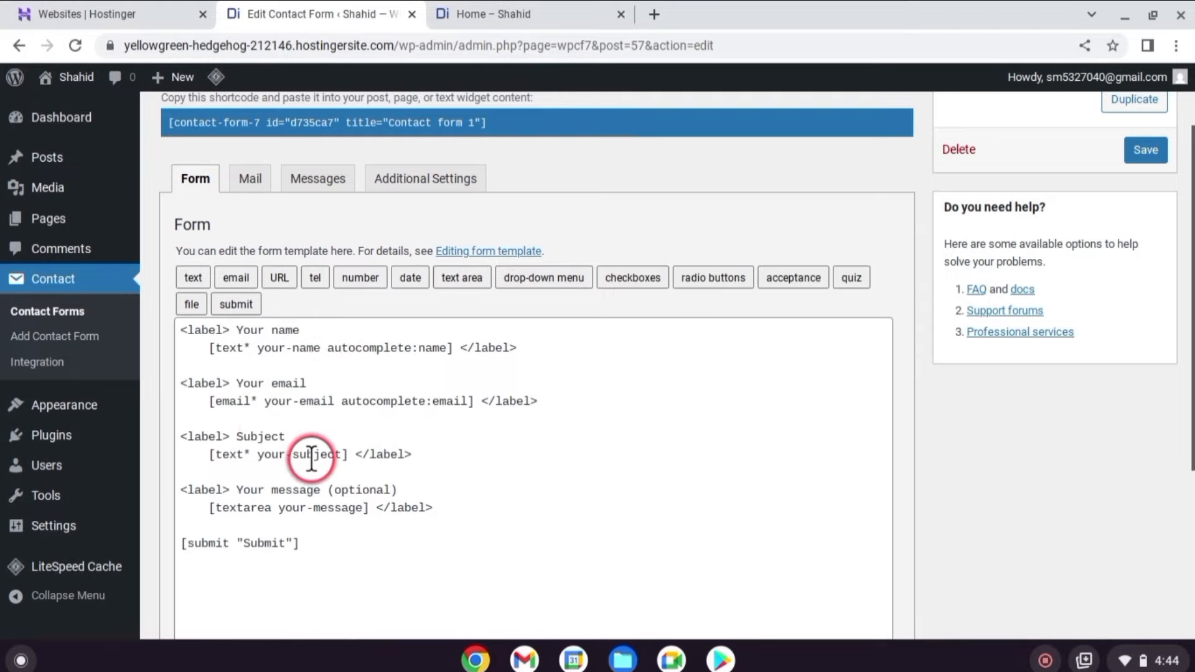
scroll(315, 502, "down", 1)
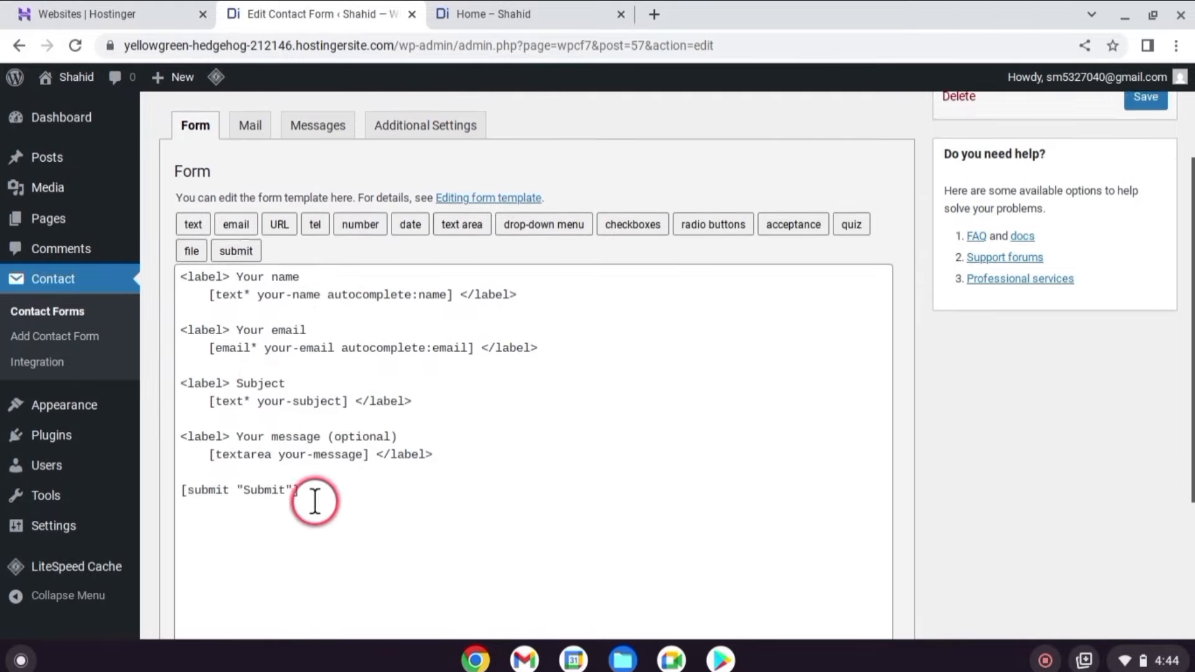
Select and copy the form's contact-form-7 shortcode.
left_click_drag(244, 490, 349, 480)
scroll(742, 412, "up", 1)
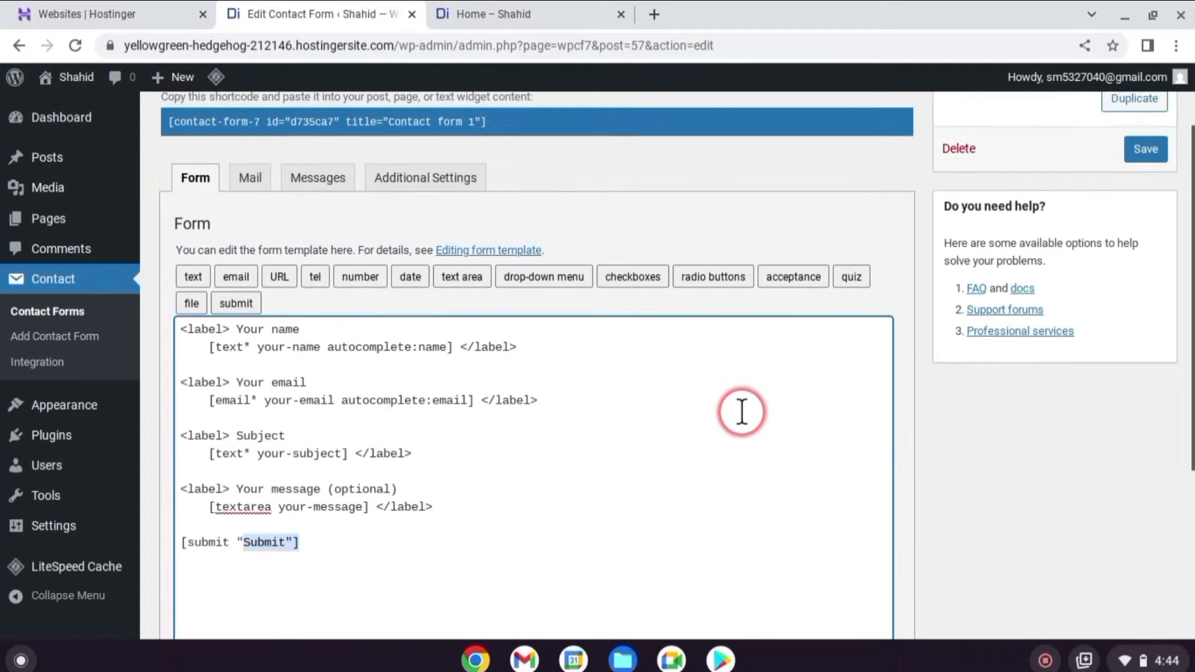
scroll(742, 412, "up", 1)
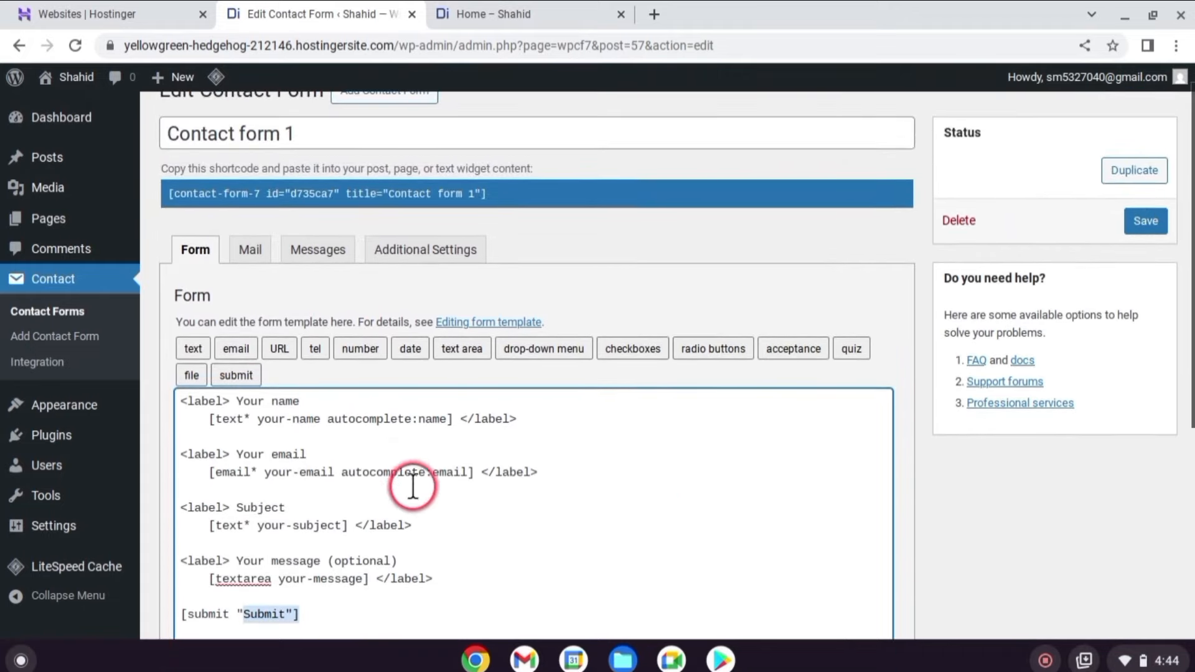
scroll(563, 480, "up", 1)
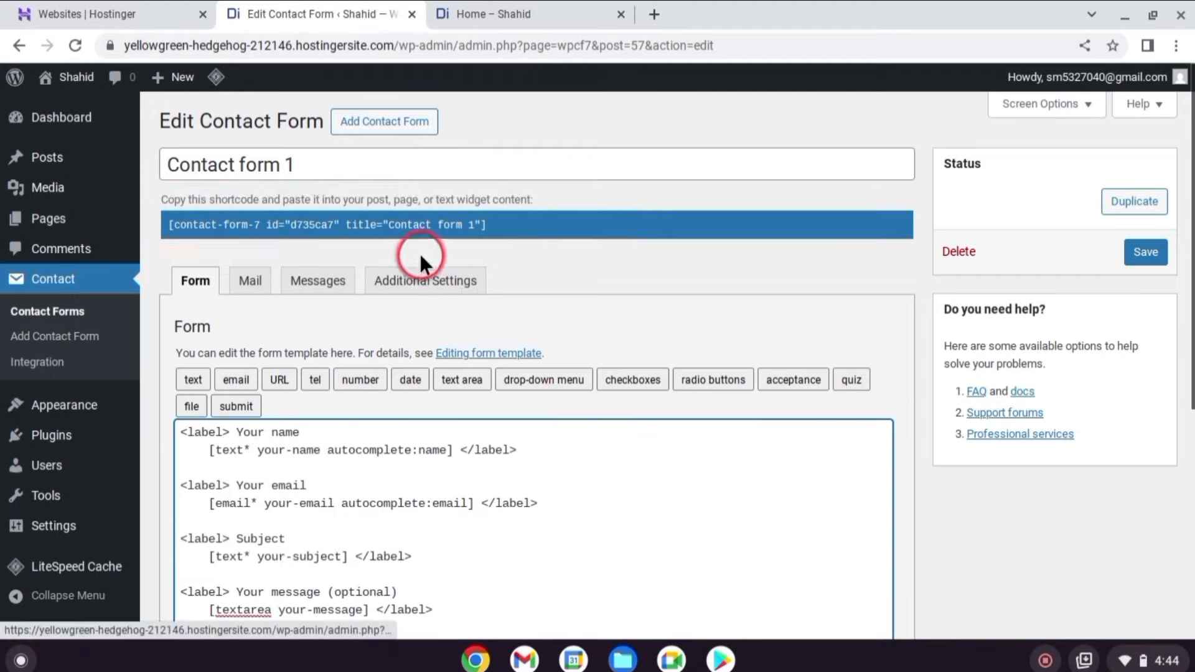
left_click(491, 225)
left_click_drag(492, 226, 204, 228)
right_click(238, 235)
left_click(238, 244)
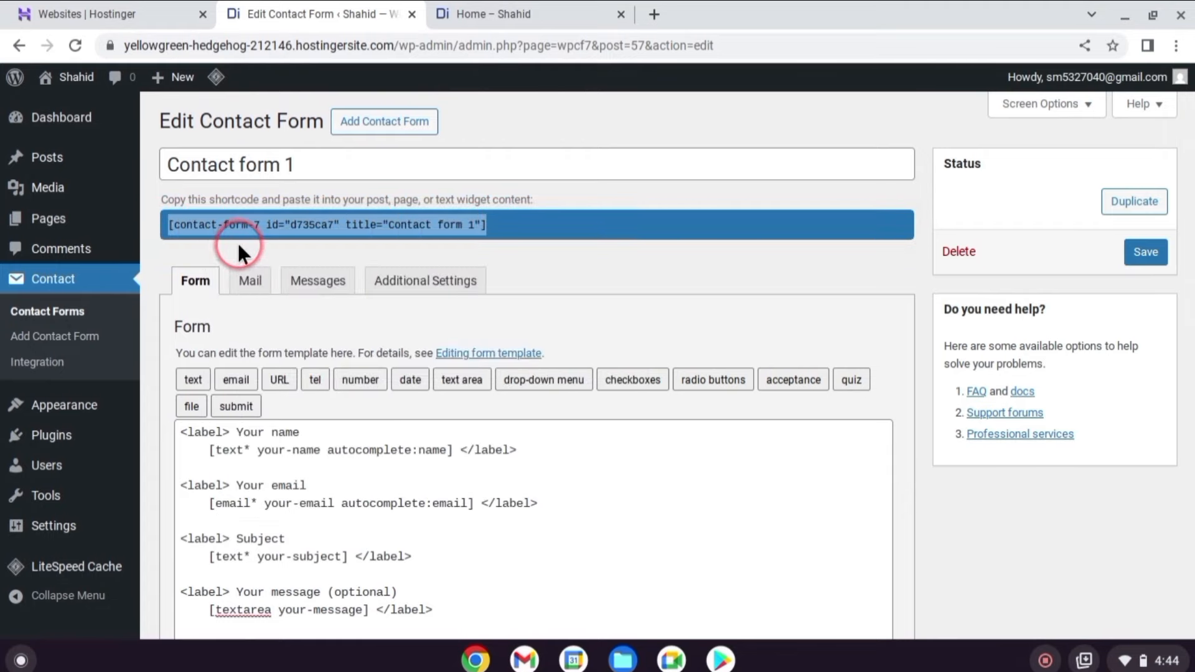
left_click(43, 223)
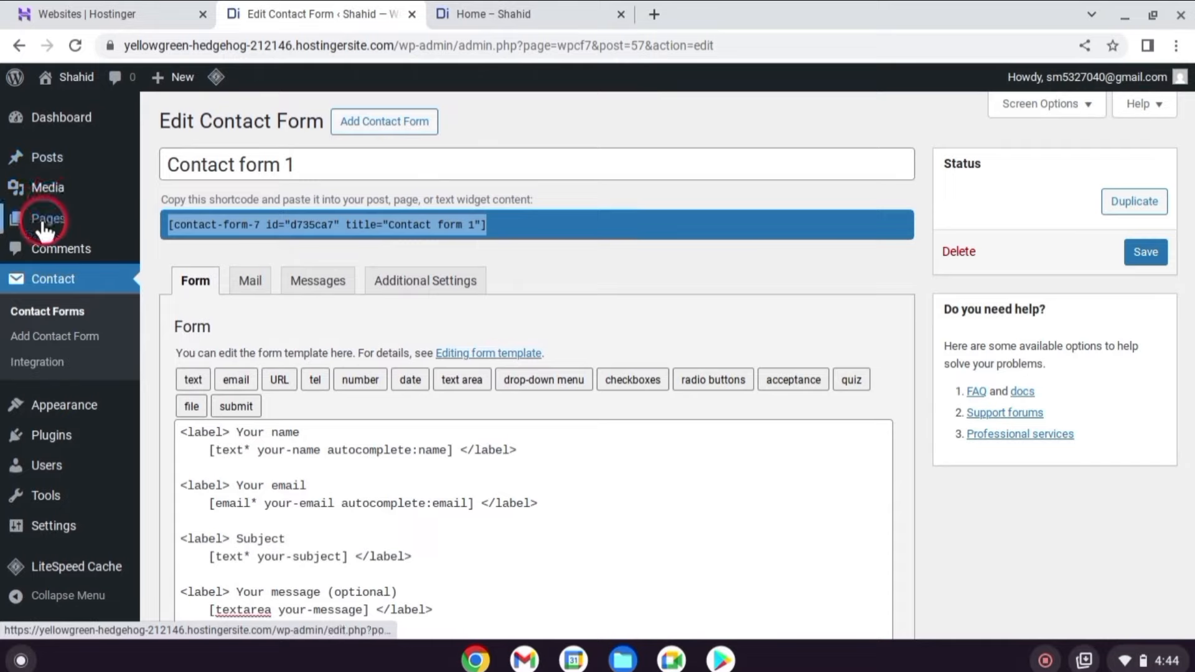
Paste the contact-form-7 shortcode under Send a Message on the Contact page, save, and view the live home page.
mouse_move(45, 229)
left_click(196, 221)
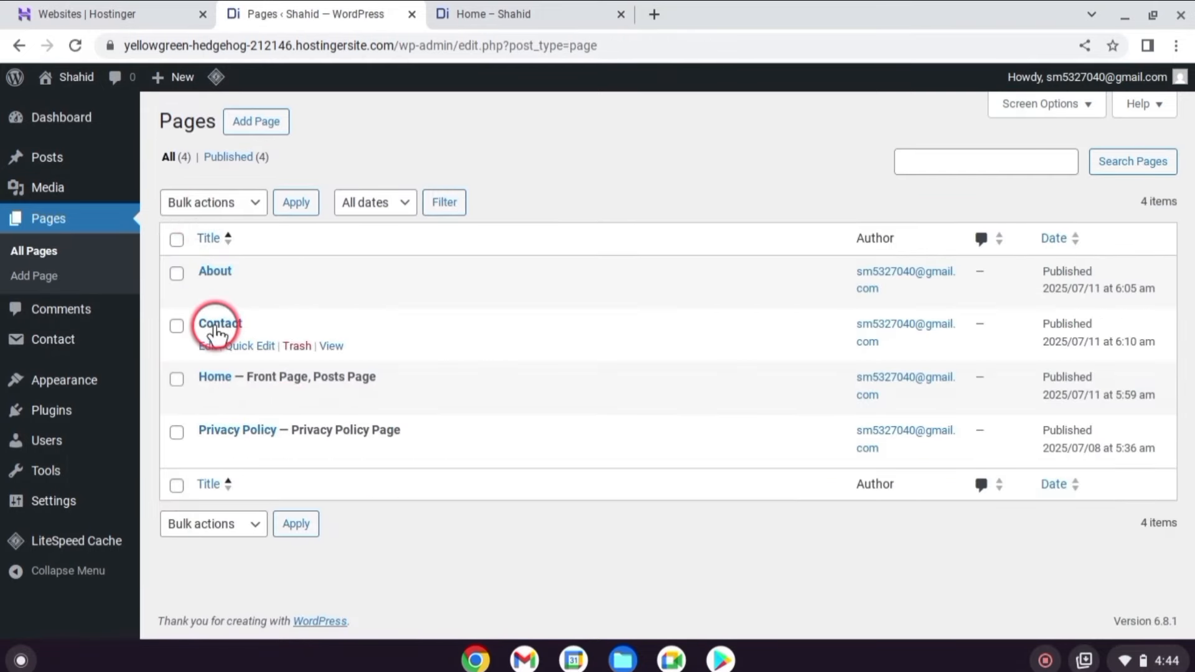
left_click(209, 346)
scroll(490, 278, "down", 3)
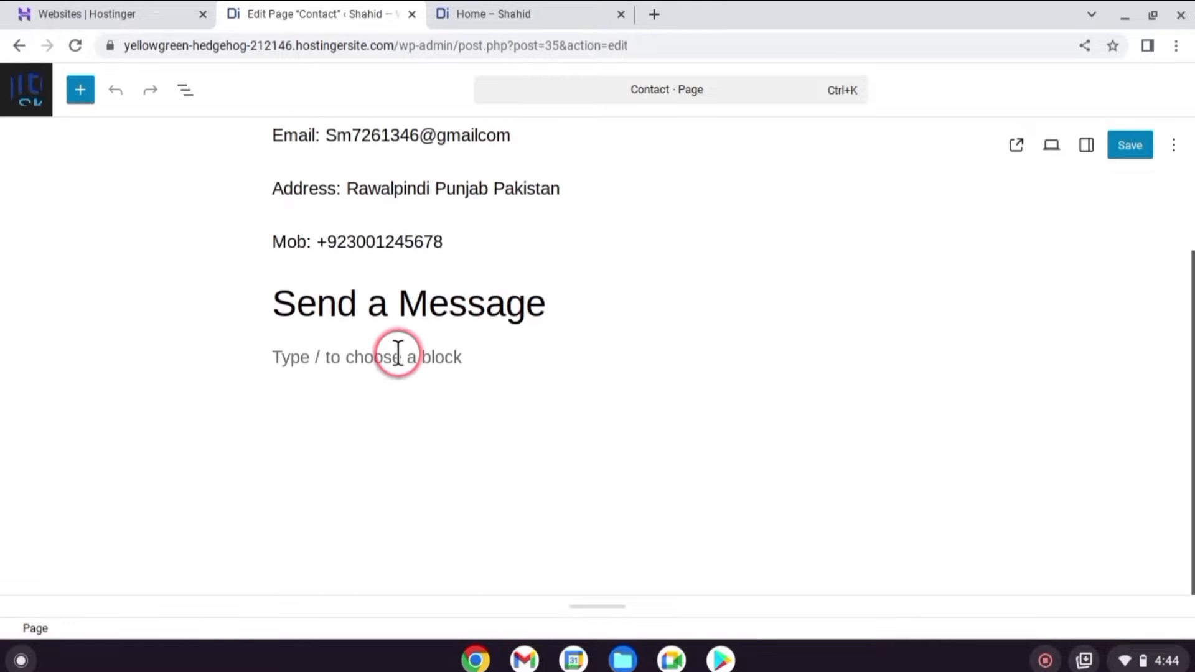
left_click(397, 356)
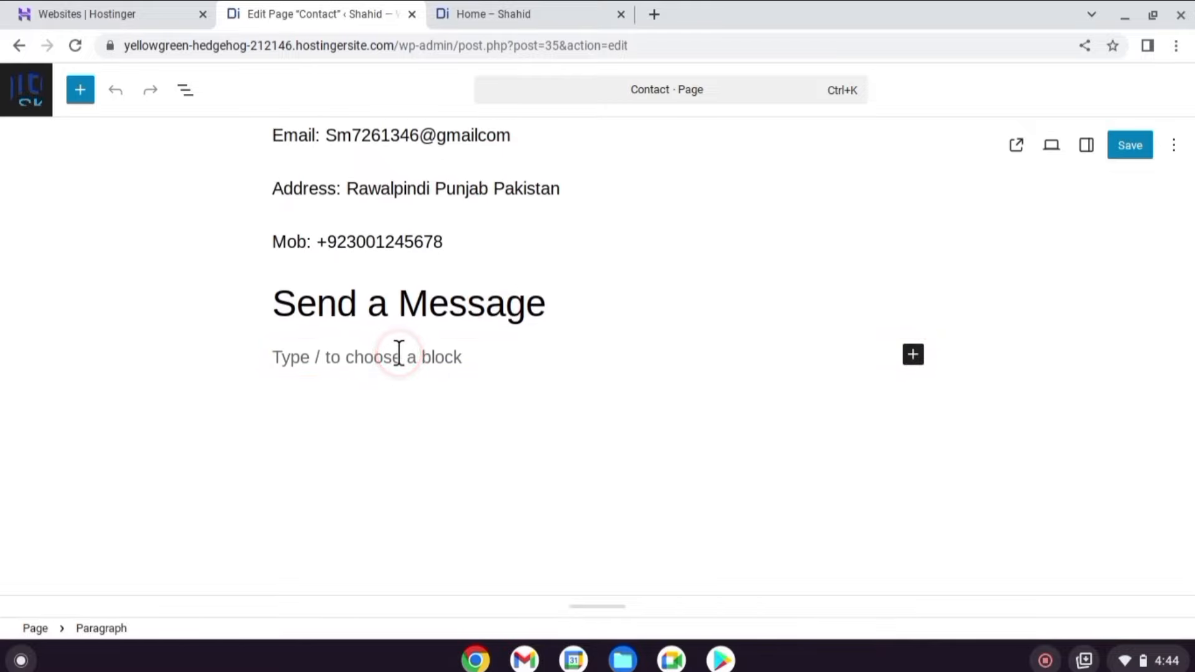
key("ctrl+v")
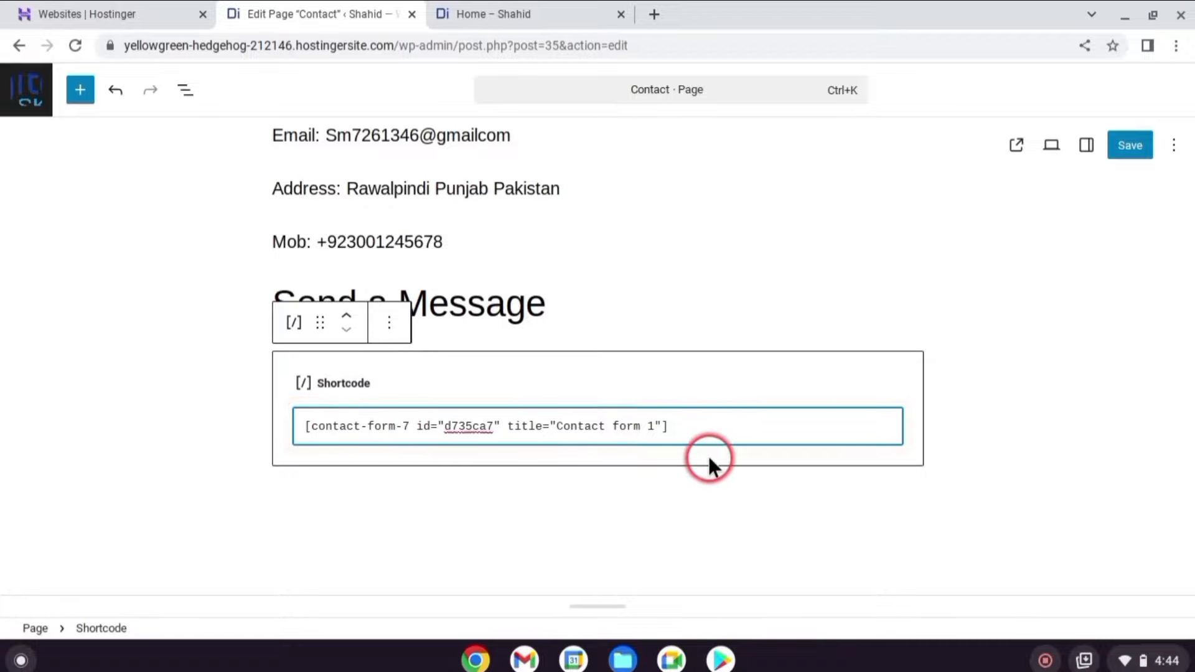
left_click(1134, 150)
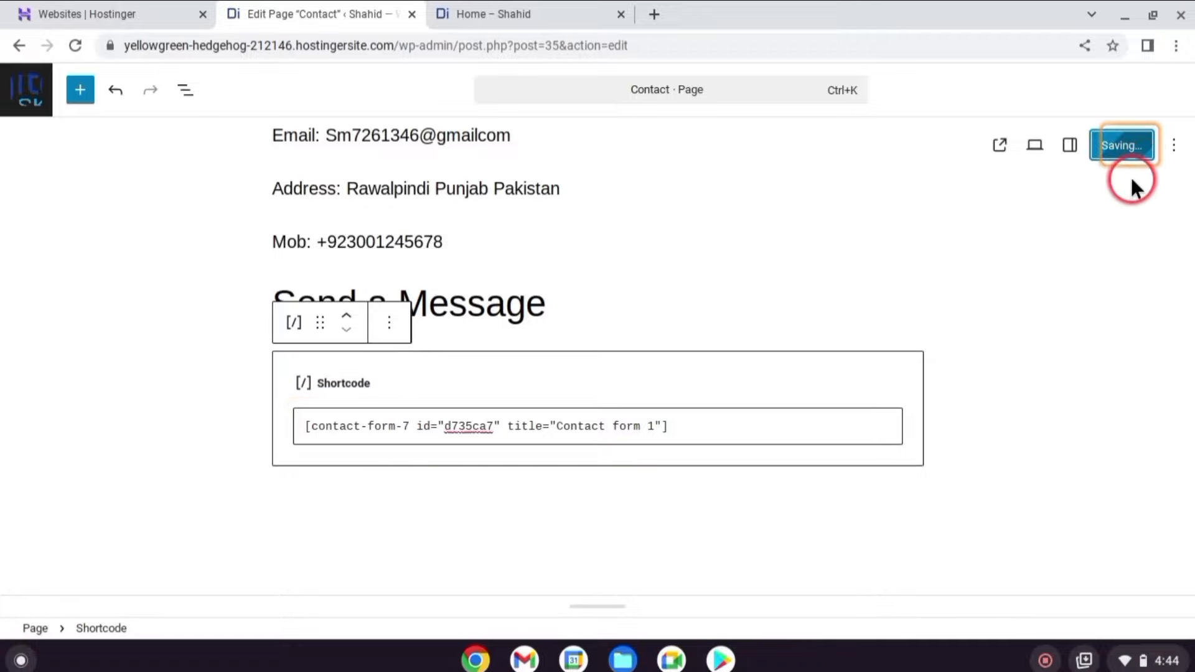
left_click(43, 86)
left_click(565, 12)
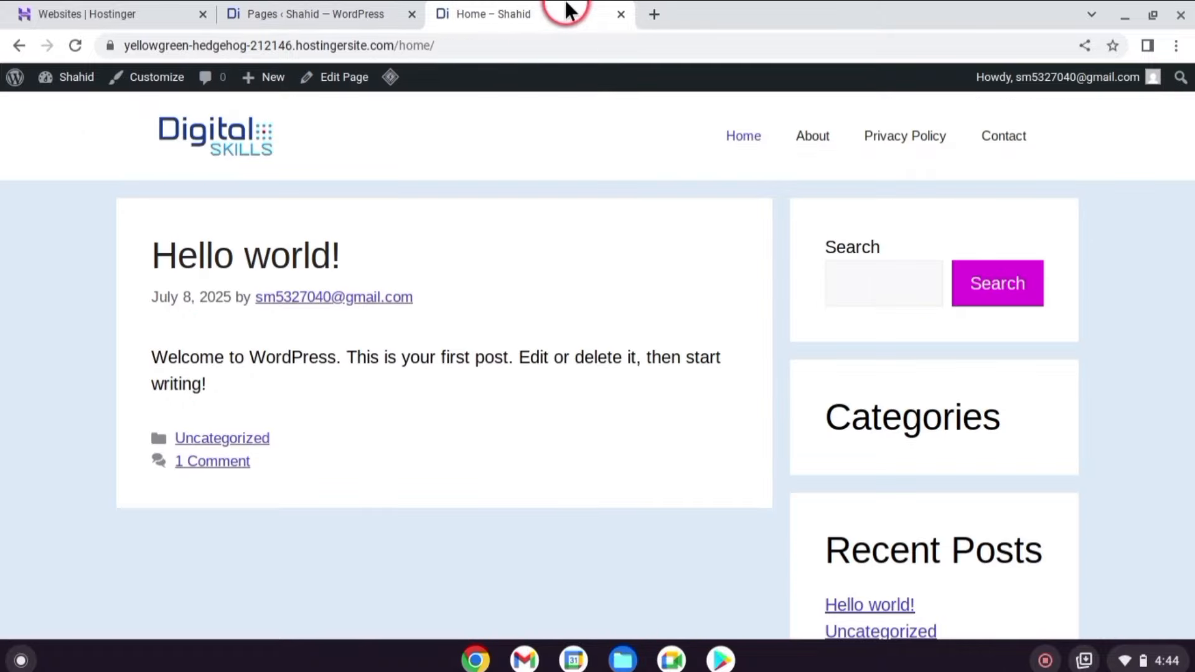
Submit the live Contact form with the saved e-mail, subject 'website development' and message 'hello'.
left_click(1000, 141)
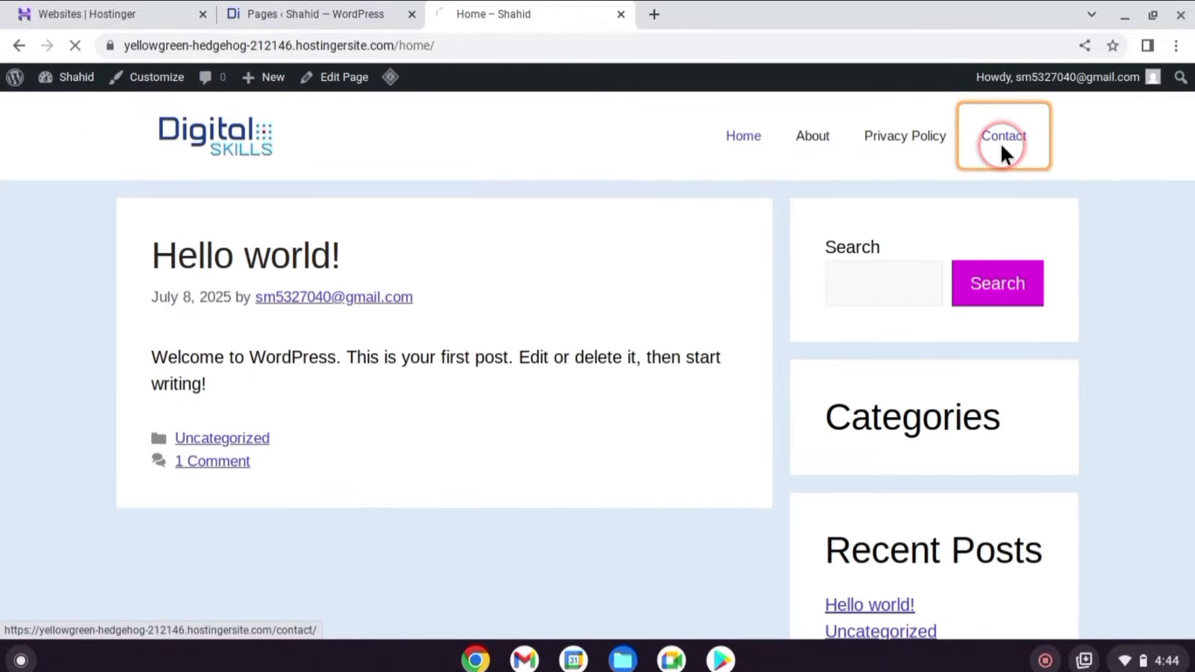
scroll(553, 244, "down", 6)
left_click(331, 347)
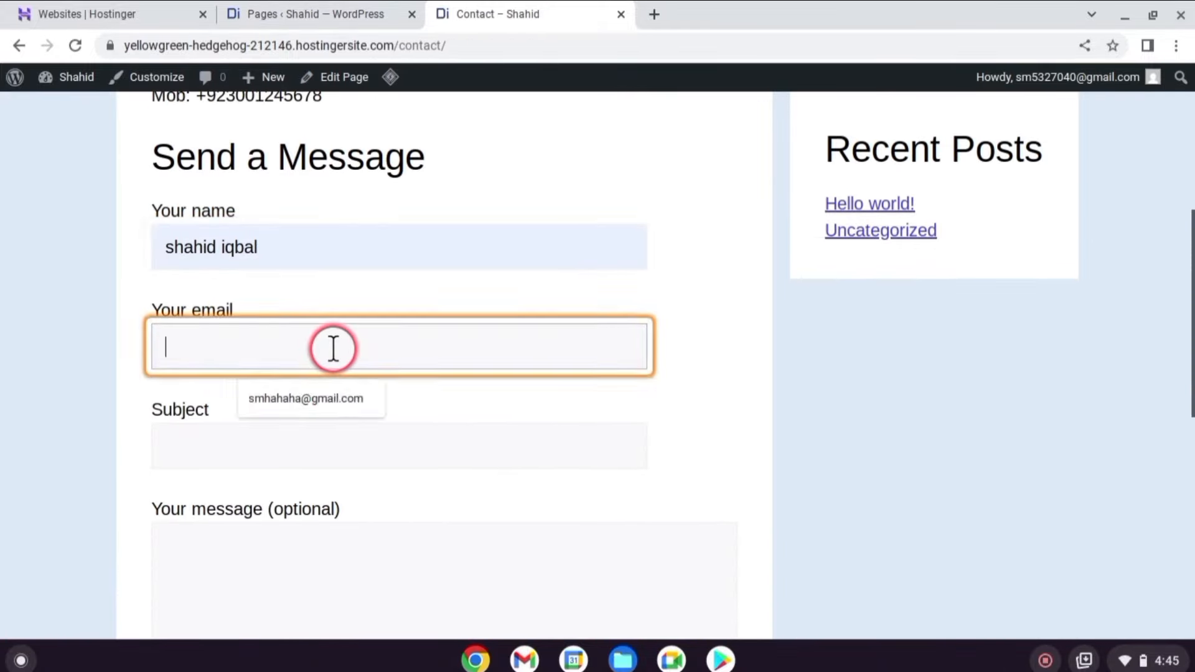
left_click(311, 395)
left_click(310, 441)
left_click(295, 498)
scroll(384, 414, "down", 5)
left_click(384, 413)
type("hello")
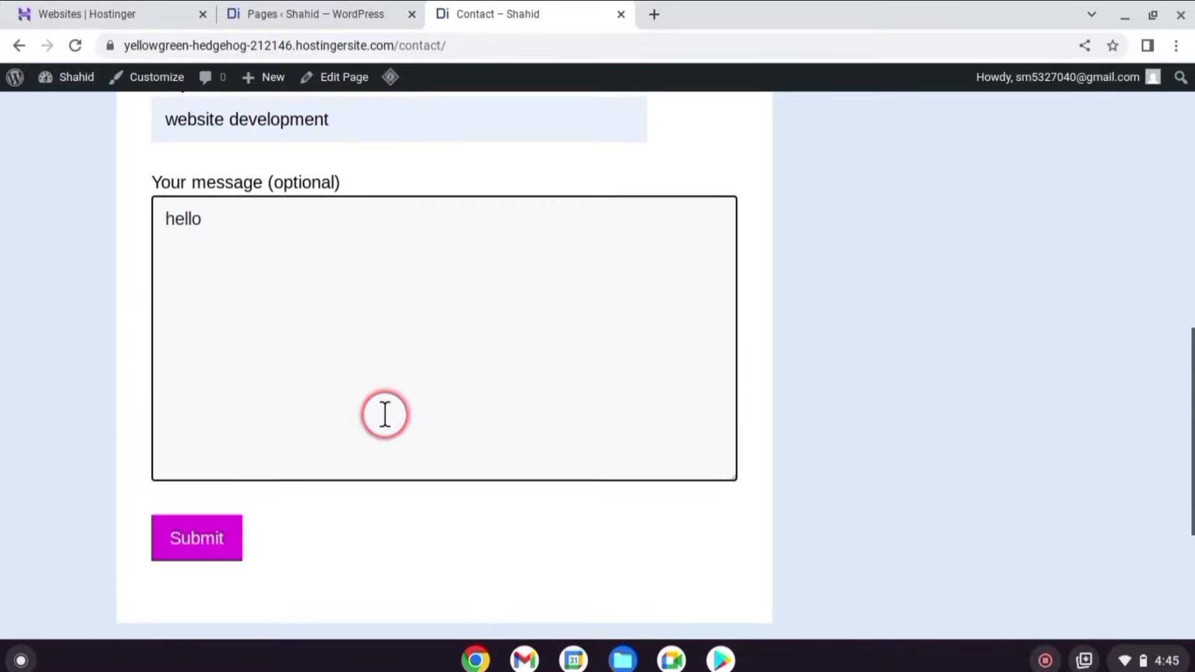
scroll(384, 413, "down", 2)
left_click(196, 427)
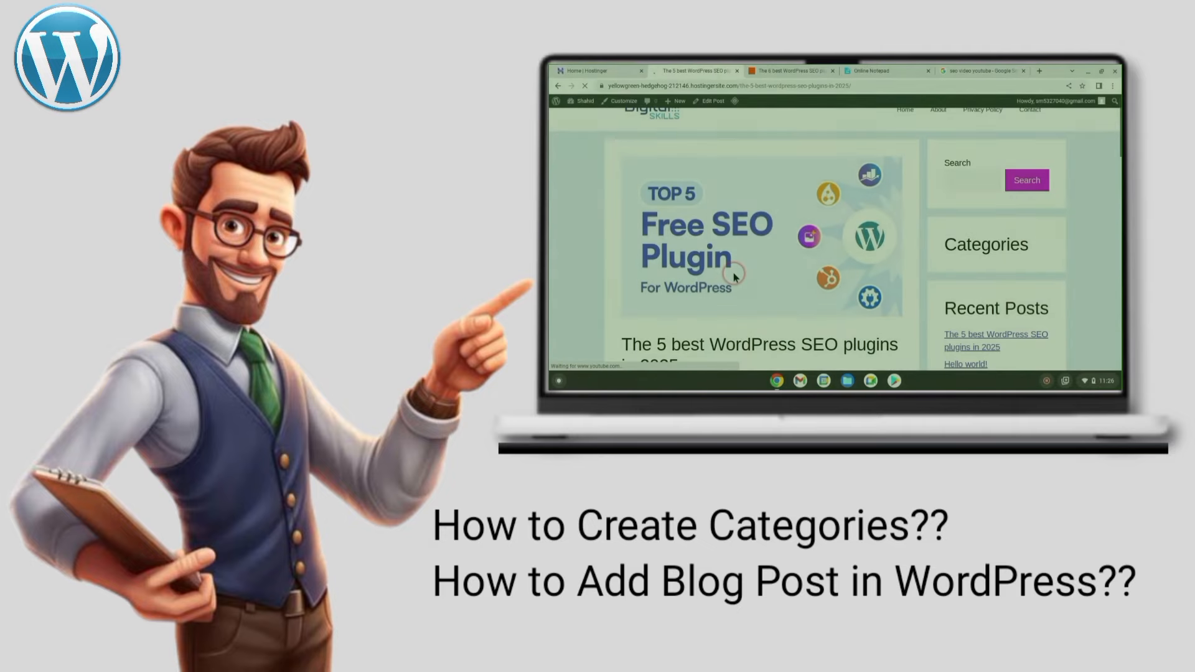
Scroll through the published SEO plugins blog post.
scroll(735, 276, "down", 5)
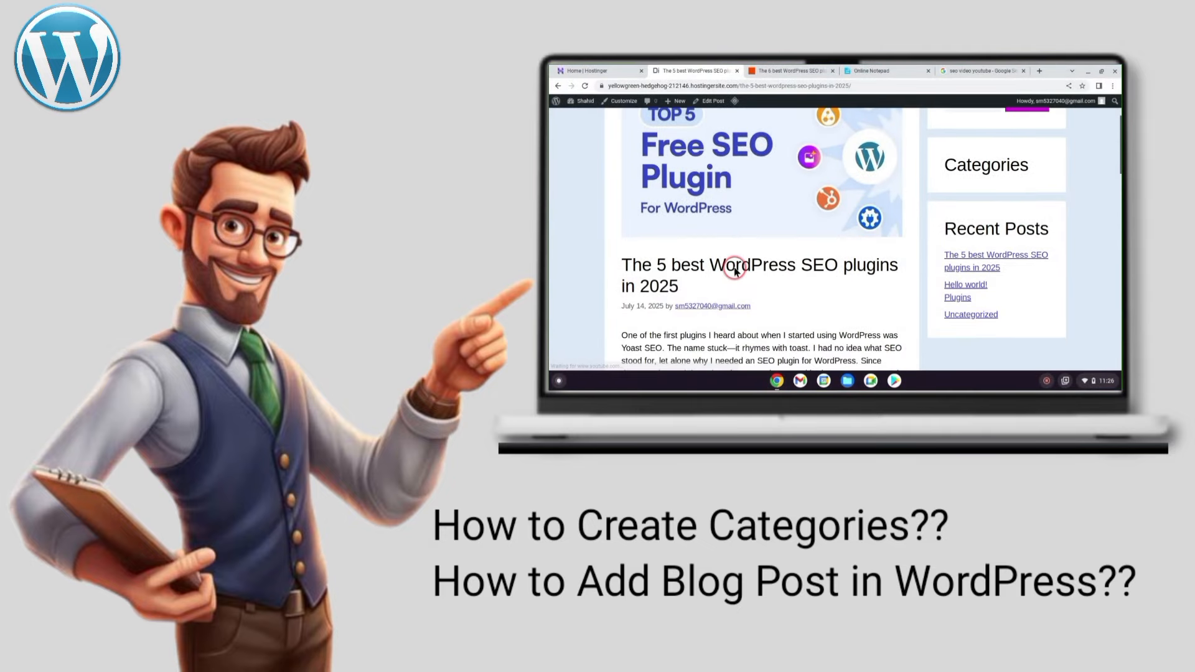
scroll(776, 259, "down", 3)
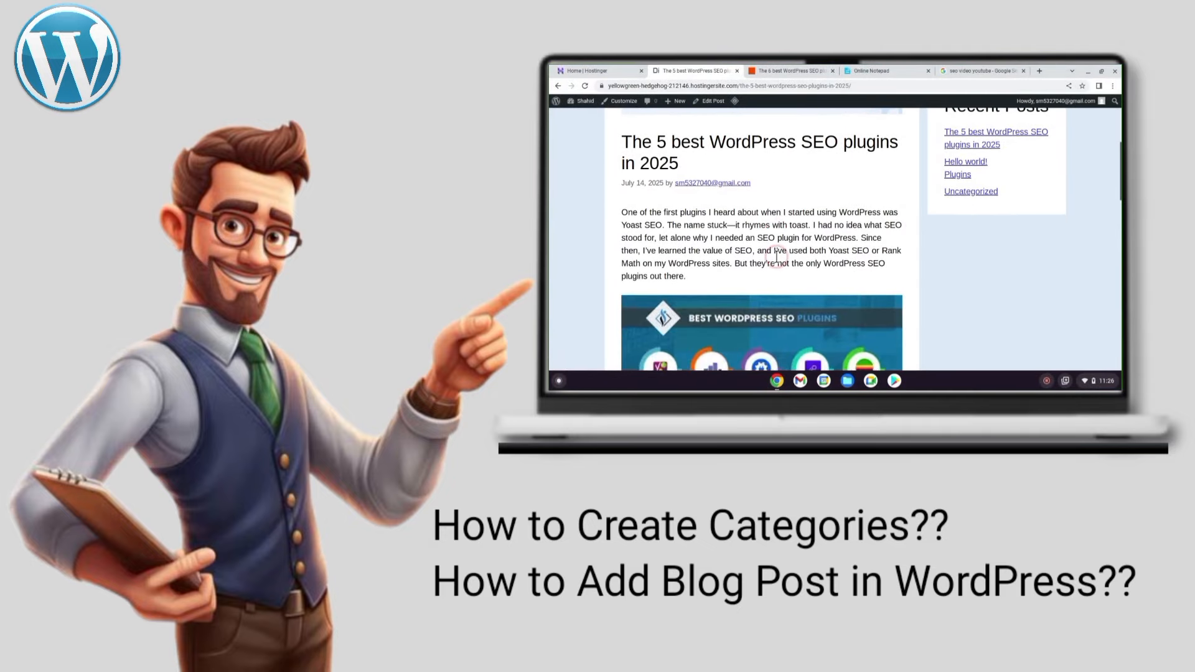
scroll(777, 259, "down", 3)
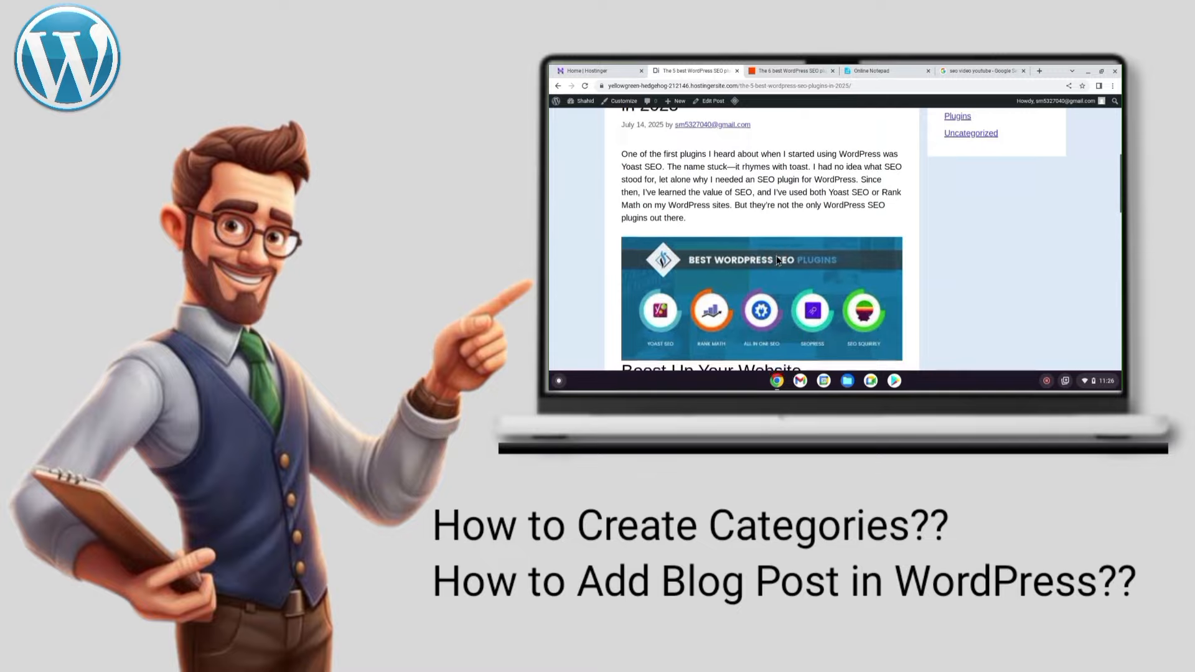
scroll(777, 259, "down", 3)
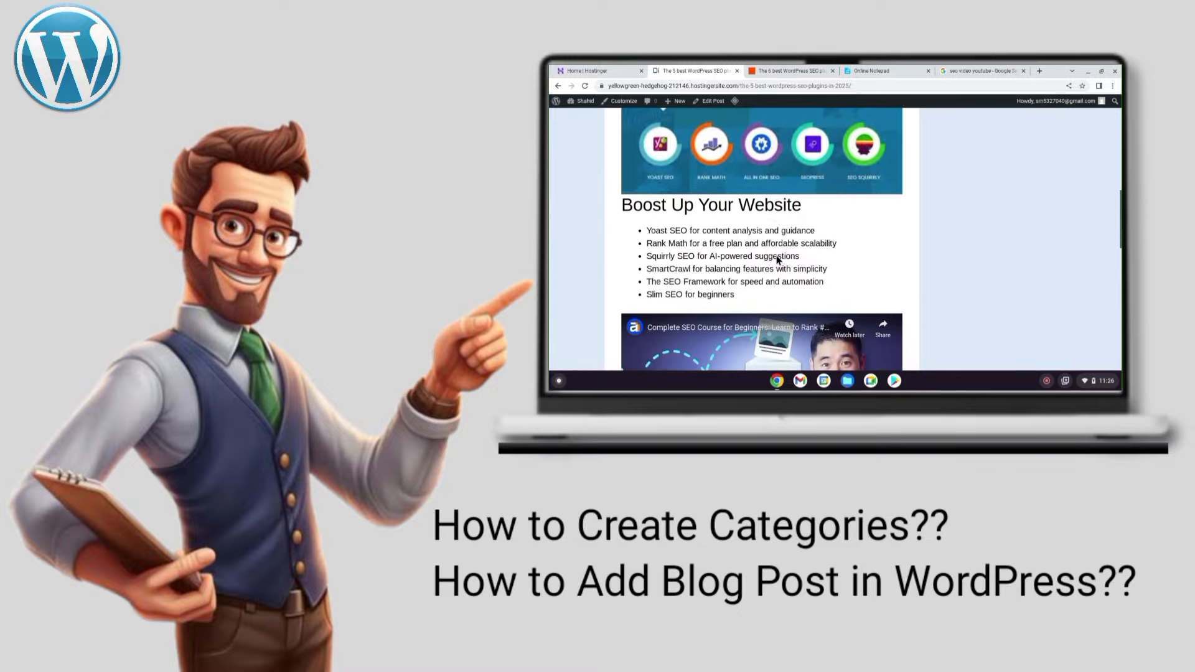
scroll(777, 260, "down", 3)
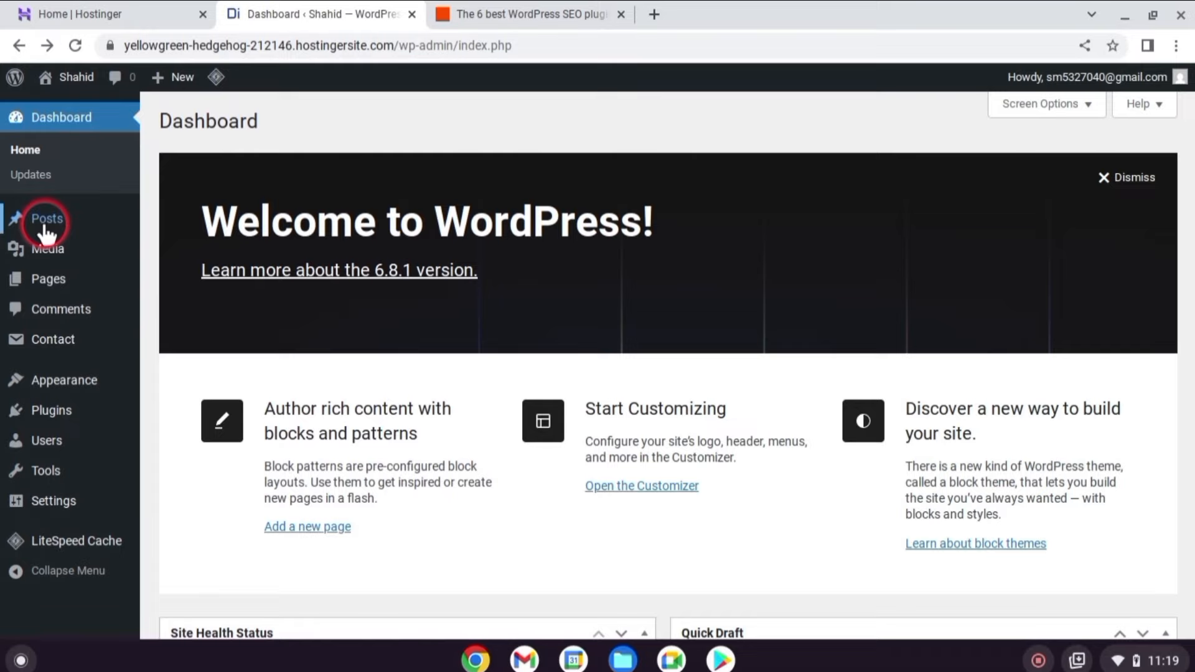
Create a post category named Plugins.
mouse_move(45, 231)
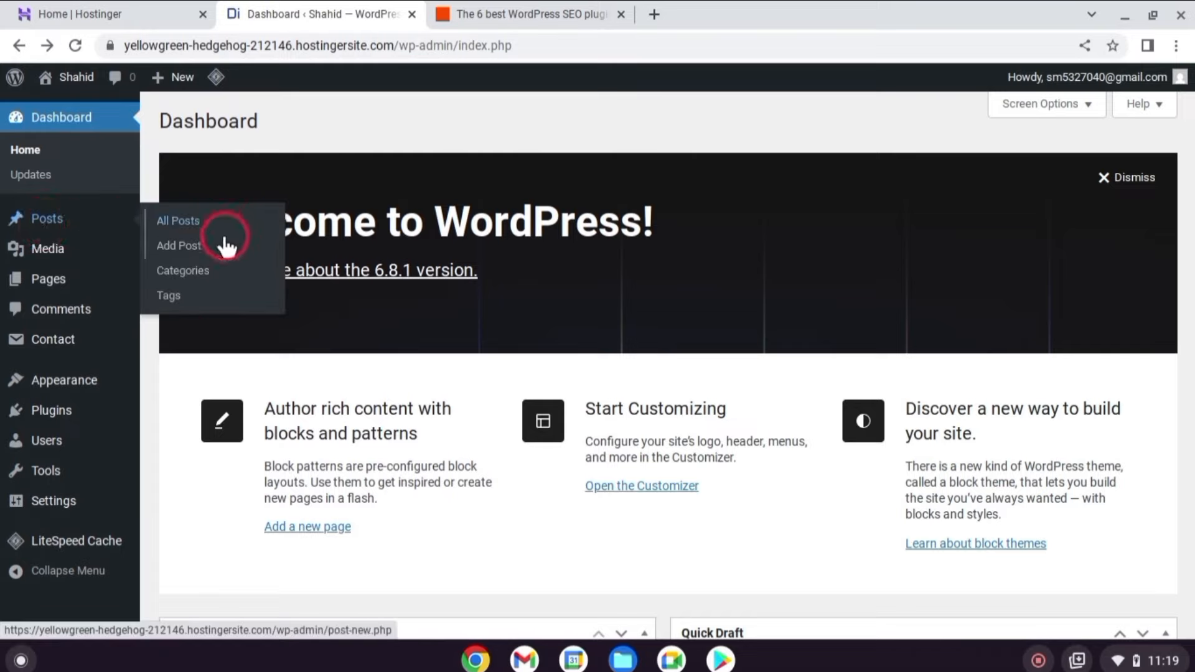
left_click(203, 273)
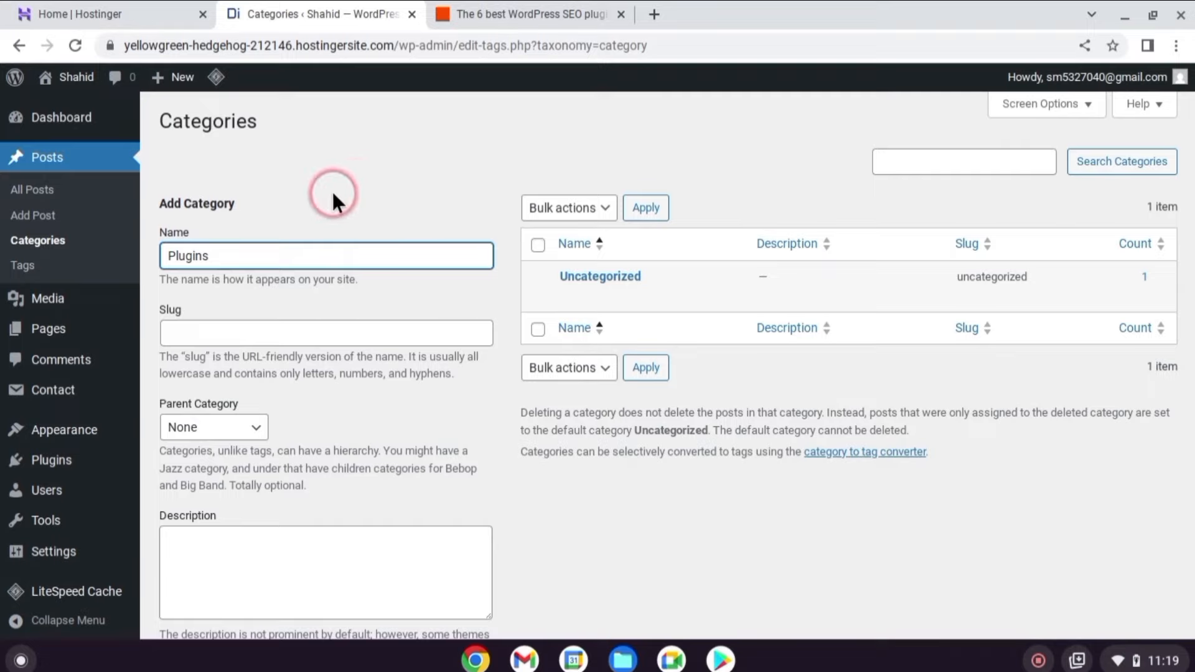
left_click(200, 330)
type("Plugins")
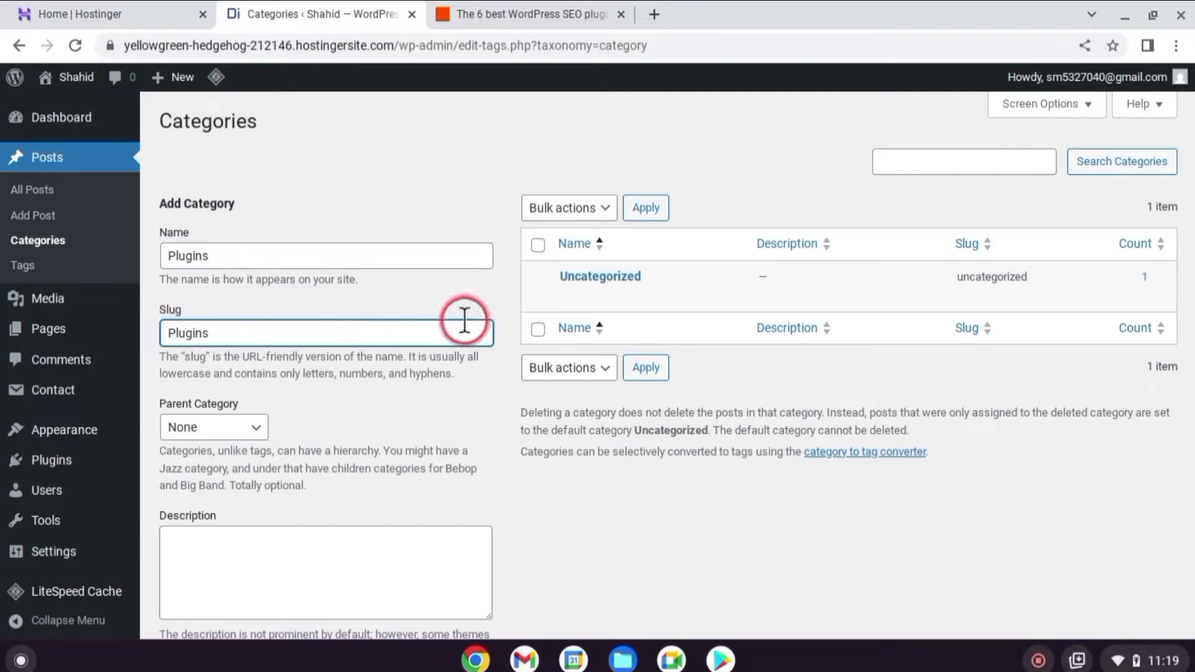
scroll(243, 445, "down", 3)
left_click(212, 548)
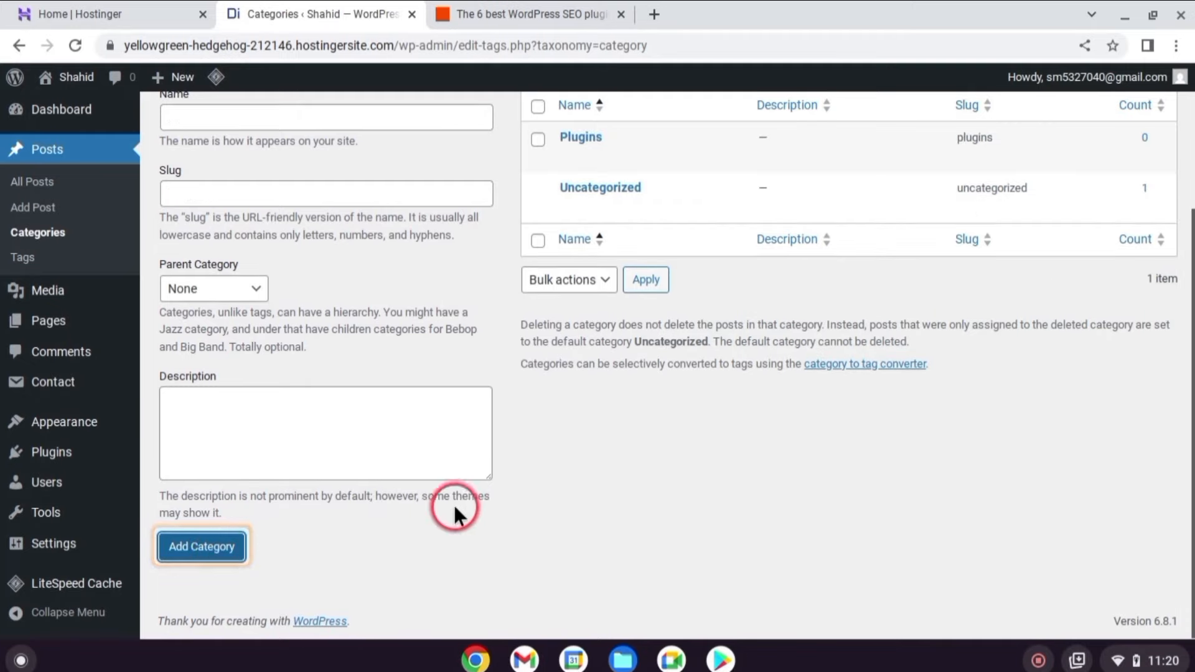
Add a second category, Themes, with slug 'Themes'.
scroll(630, 151, "up", 3)
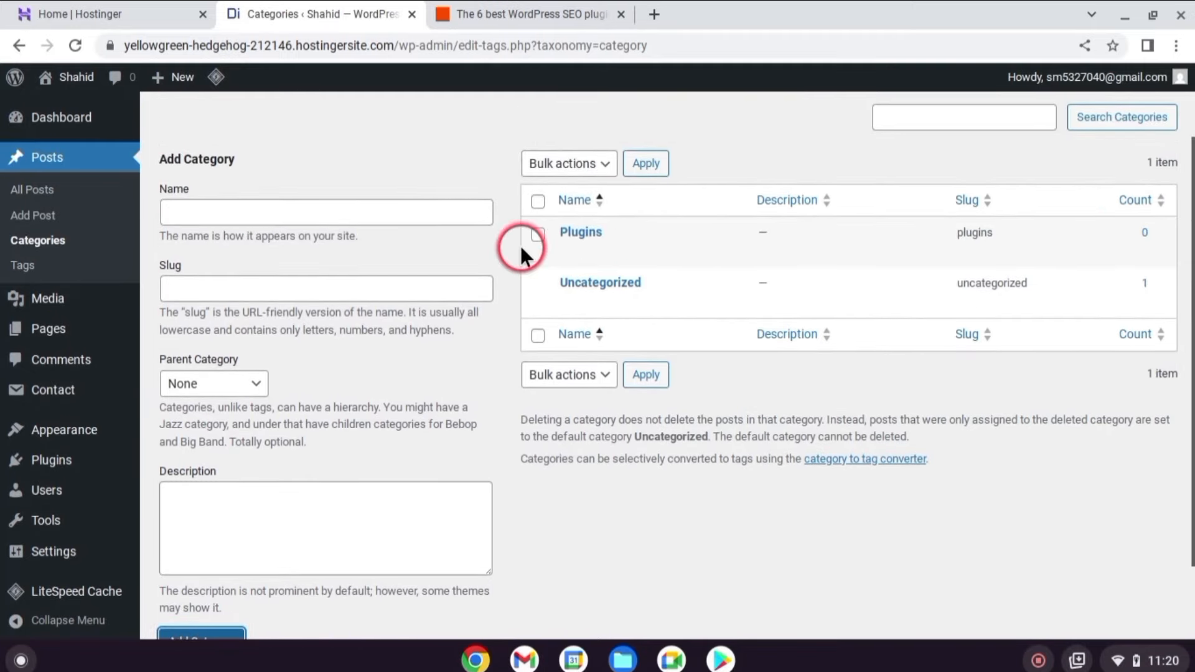
left_click(460, 215)
type("Themes")
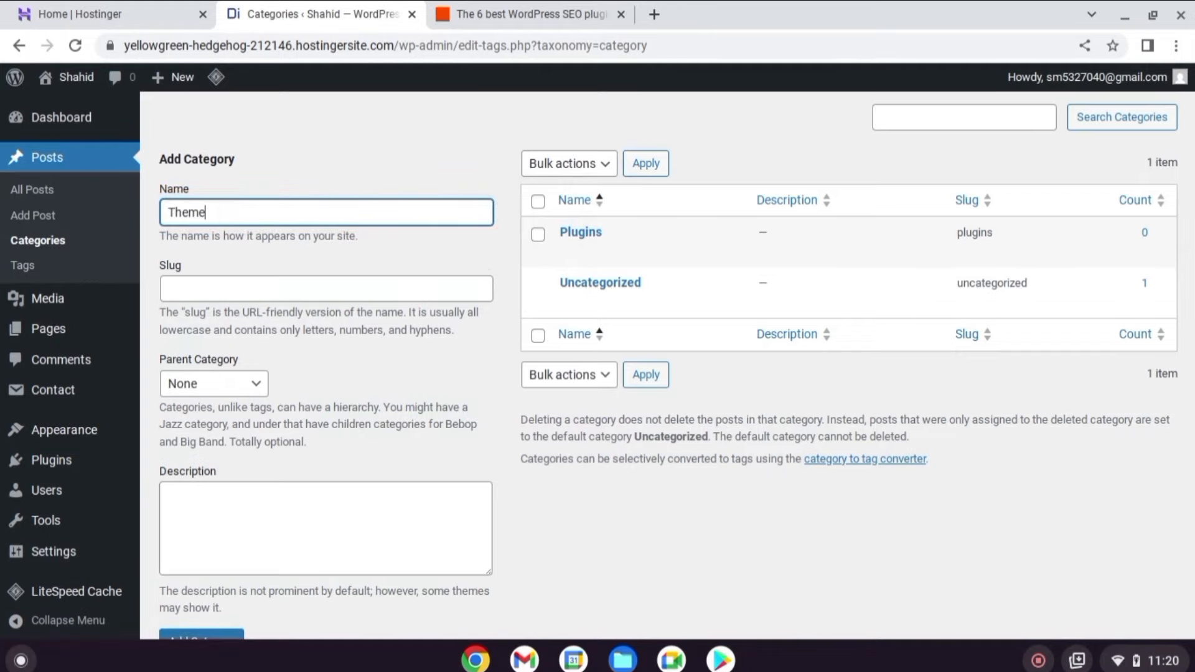
left_click(219, 288)
type("Themes")
scroll(200, 382, "down", 2)
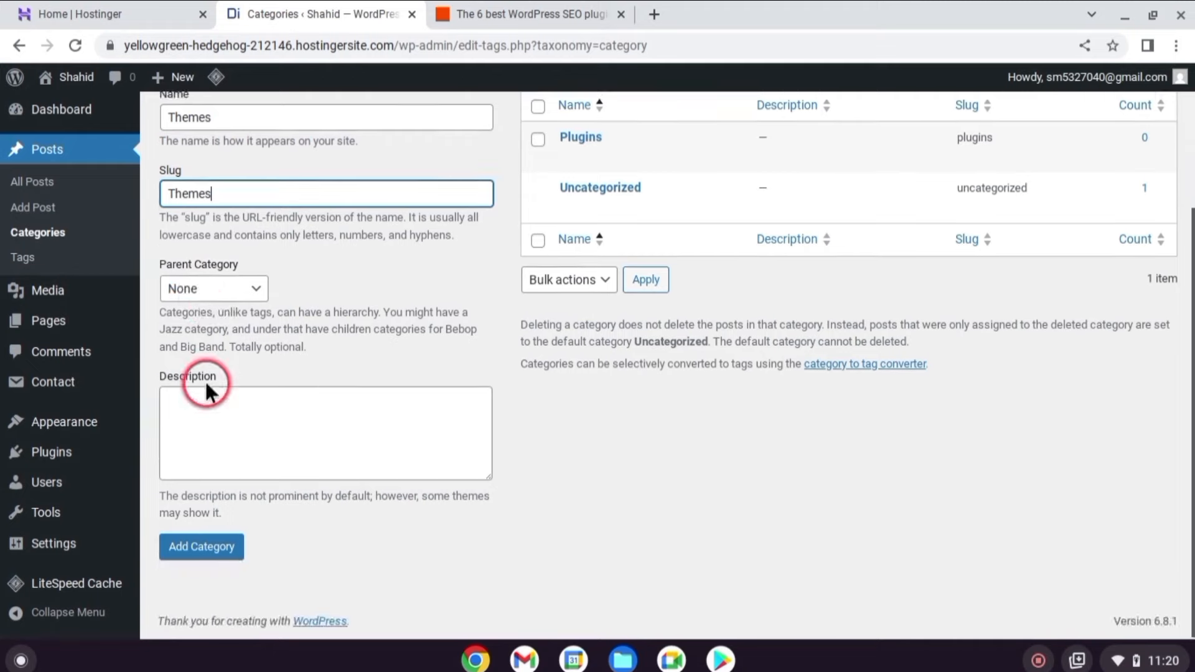
left_click(201, 546)
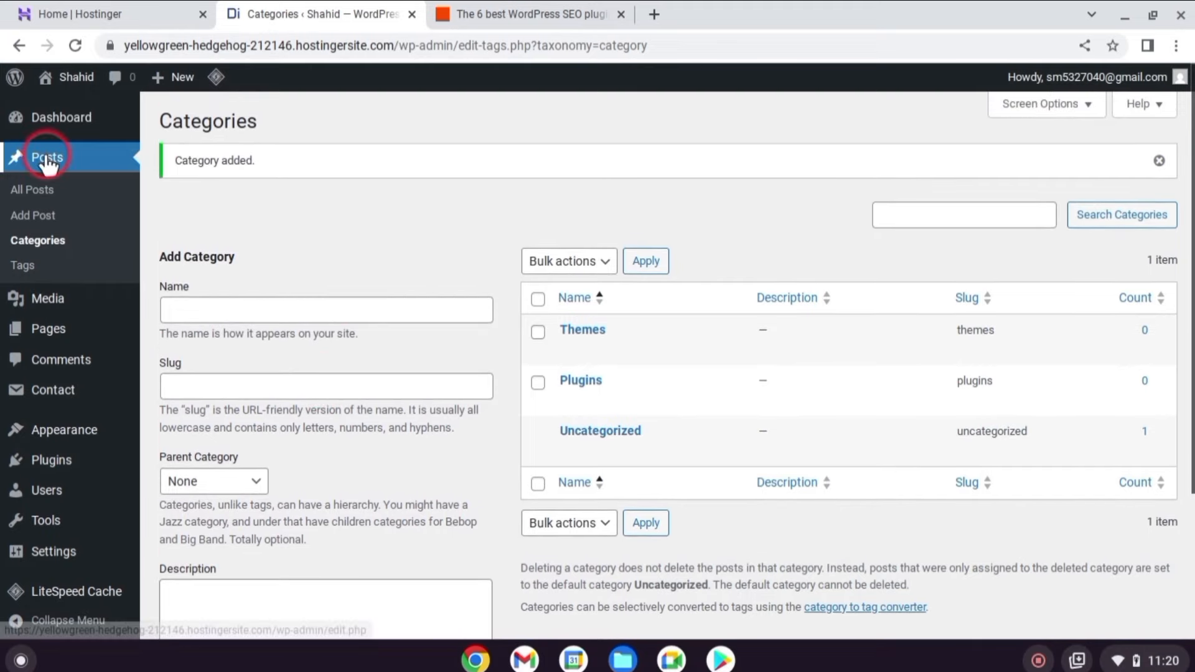
left_click(57, 214)
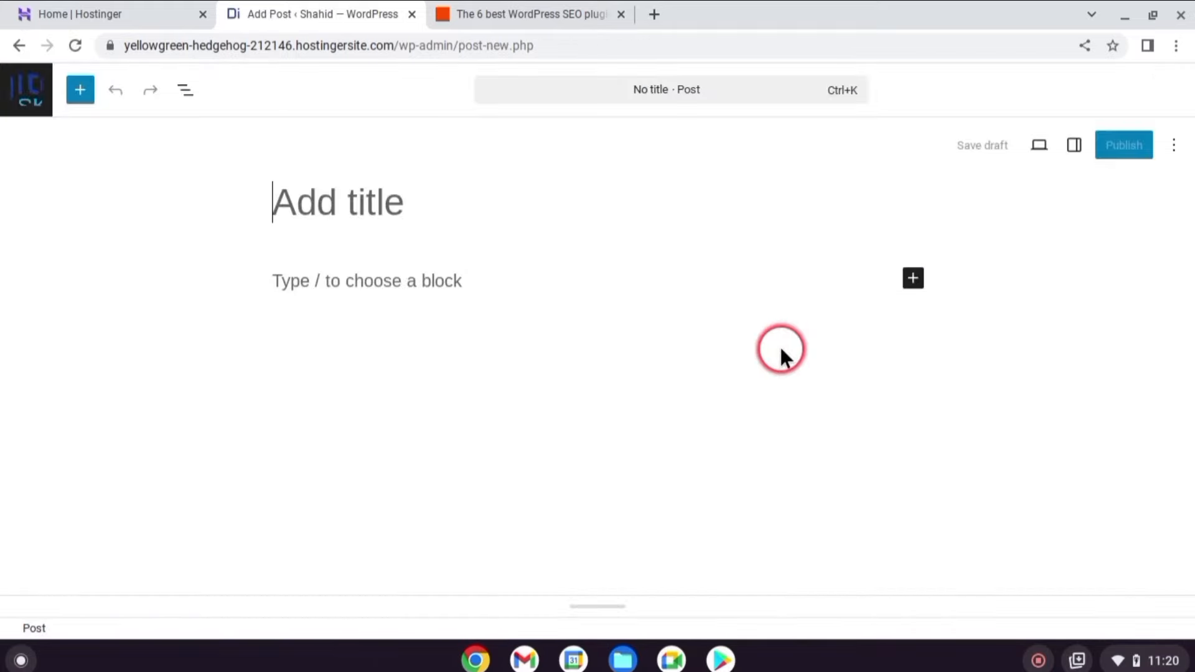
Enter the title 'The 5 best WordPress SEO plugins in 2025' and opening paragraph, then insert a Gallery block.
type("The 5 best WordPress SEO plugins in 2025")
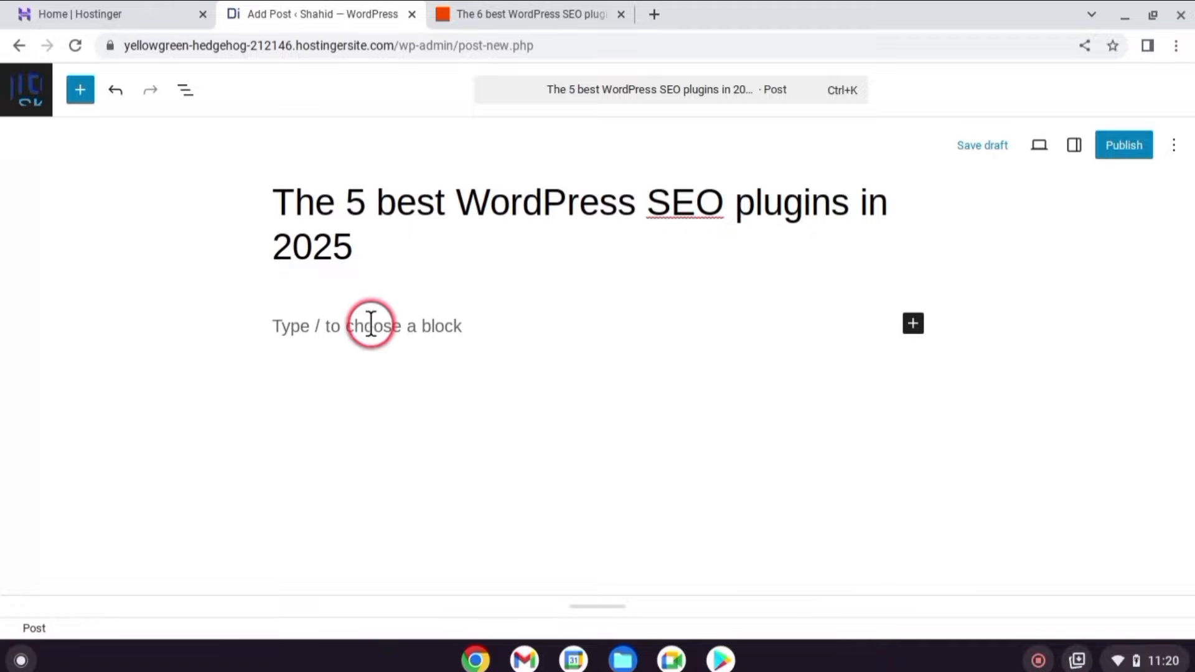
left_click(500, 329)
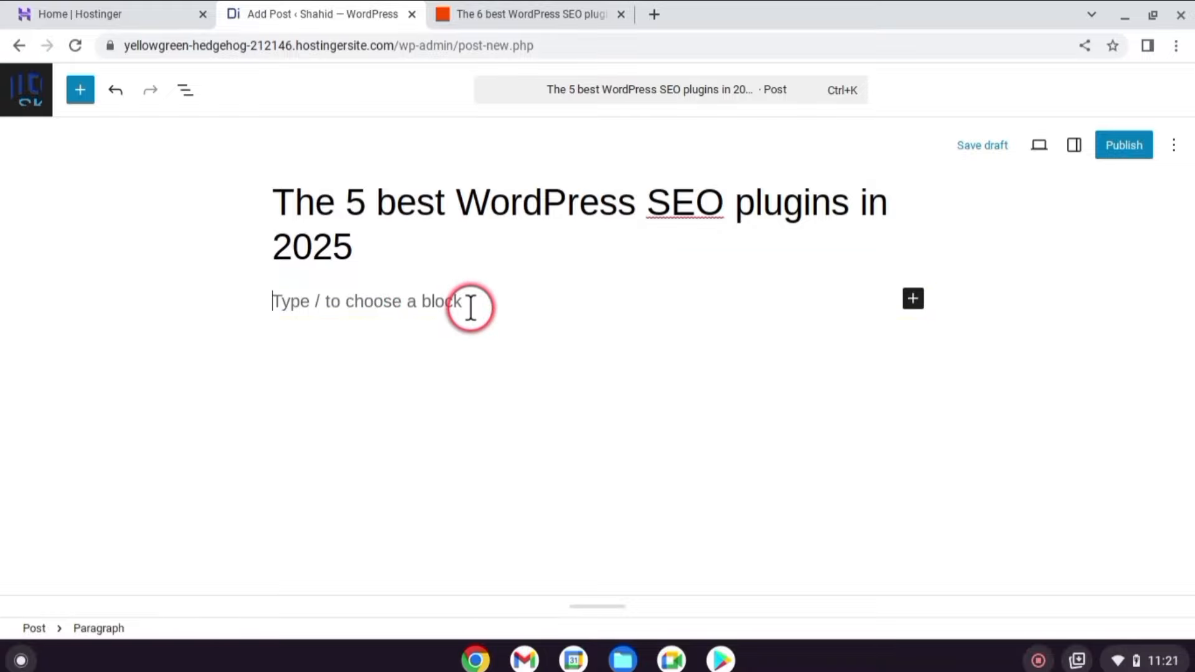
type("One of the first plugins I heard about when I started using WordPress was Yoast SEO. The name stuck—it rhymes with toast. I had no idea what SEO stood for, let alone why I needed an SEO plugin for WordPress. Since then, I've learned the value of SEO, and I've used both Yoast SEO or Rank Math on my WordPress sites. But they're not the only WordPress SEO plugins out there.")
key("Return")
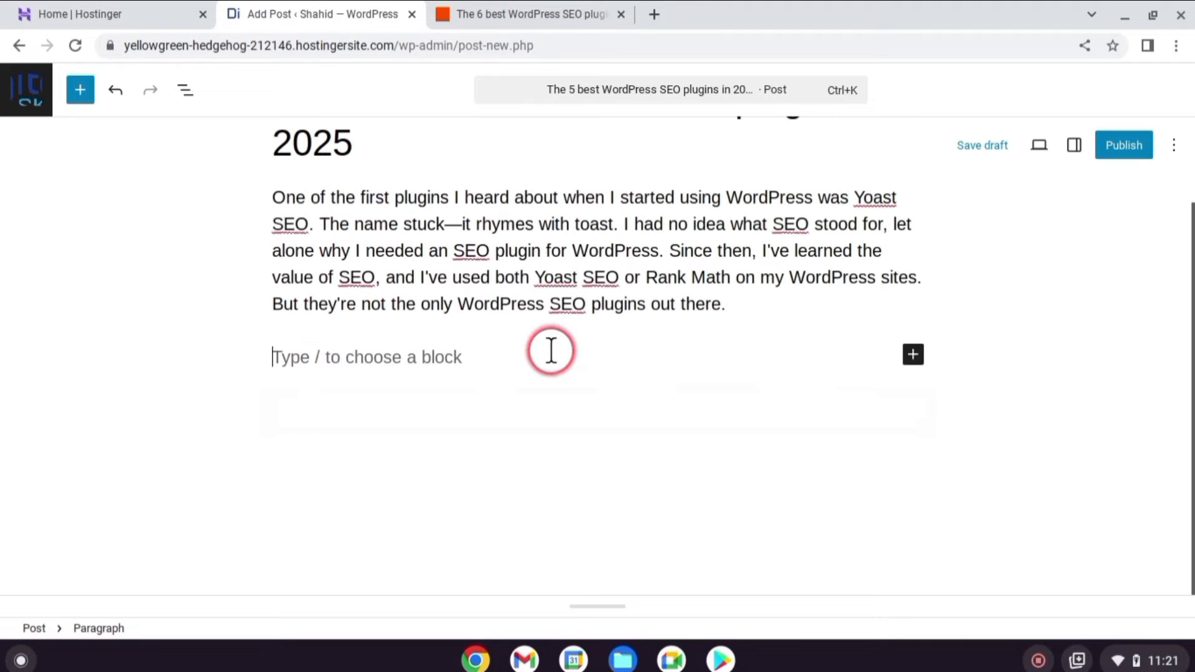
left_click(913, 355)
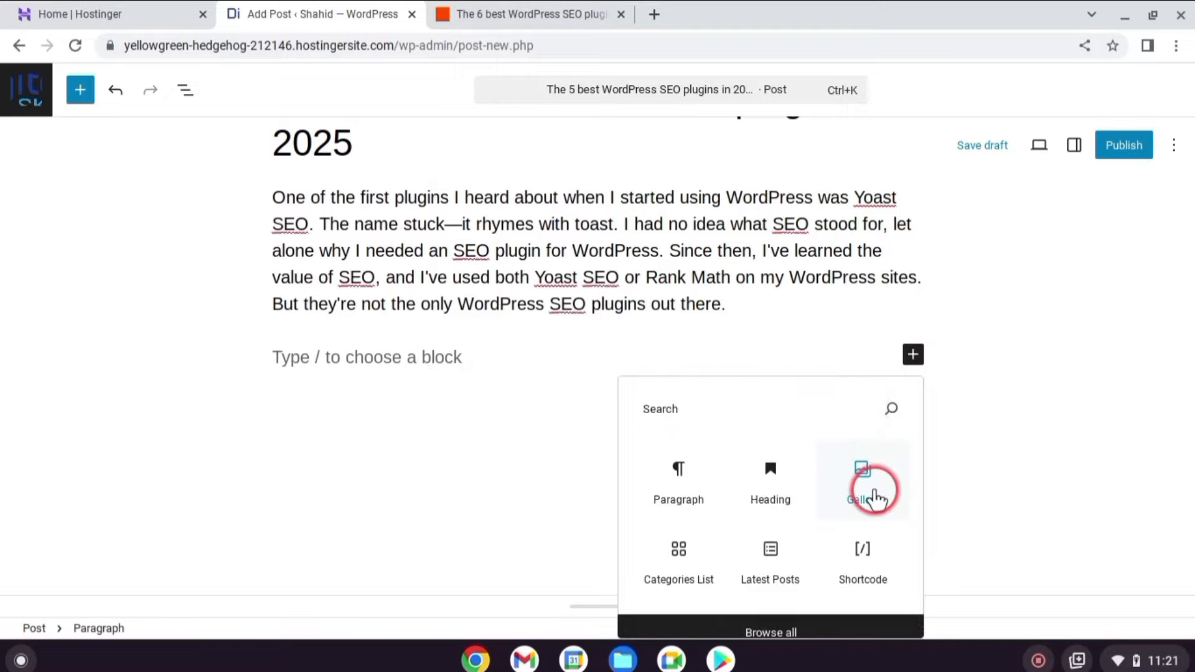
left_click(875, 498)
Add the SEO plugins image to the gallery and a level-2 heading 'Boost Up Your Website' beneath it.
left_click(974, 582)
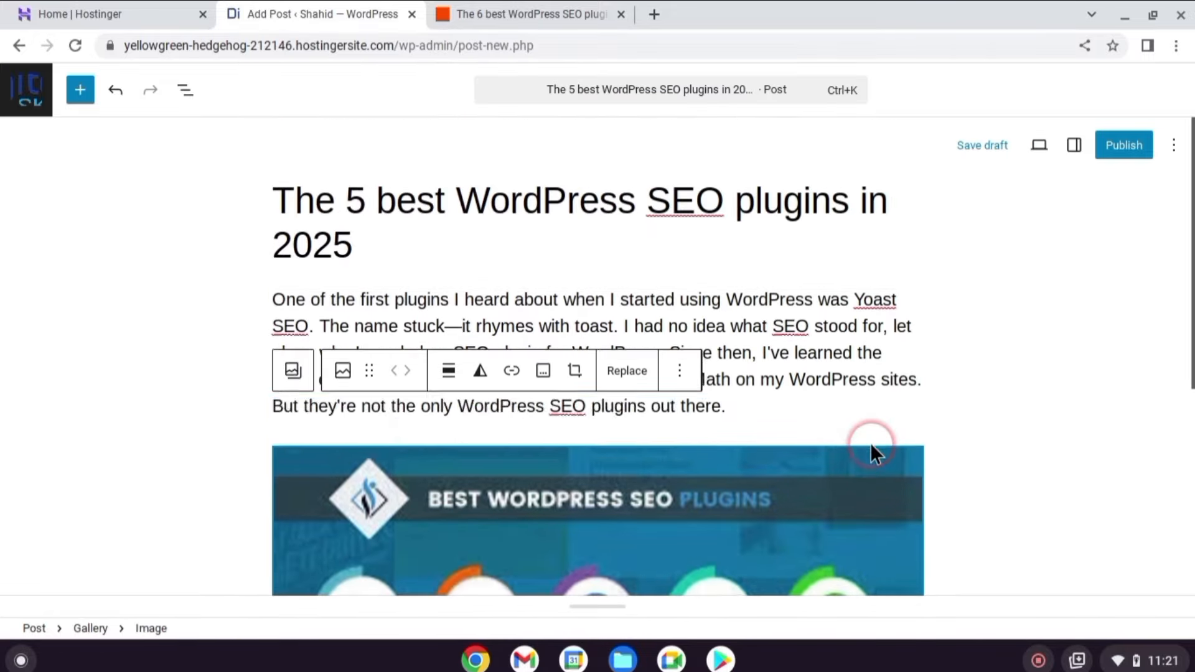
scroll(870, 443, "down", 5)
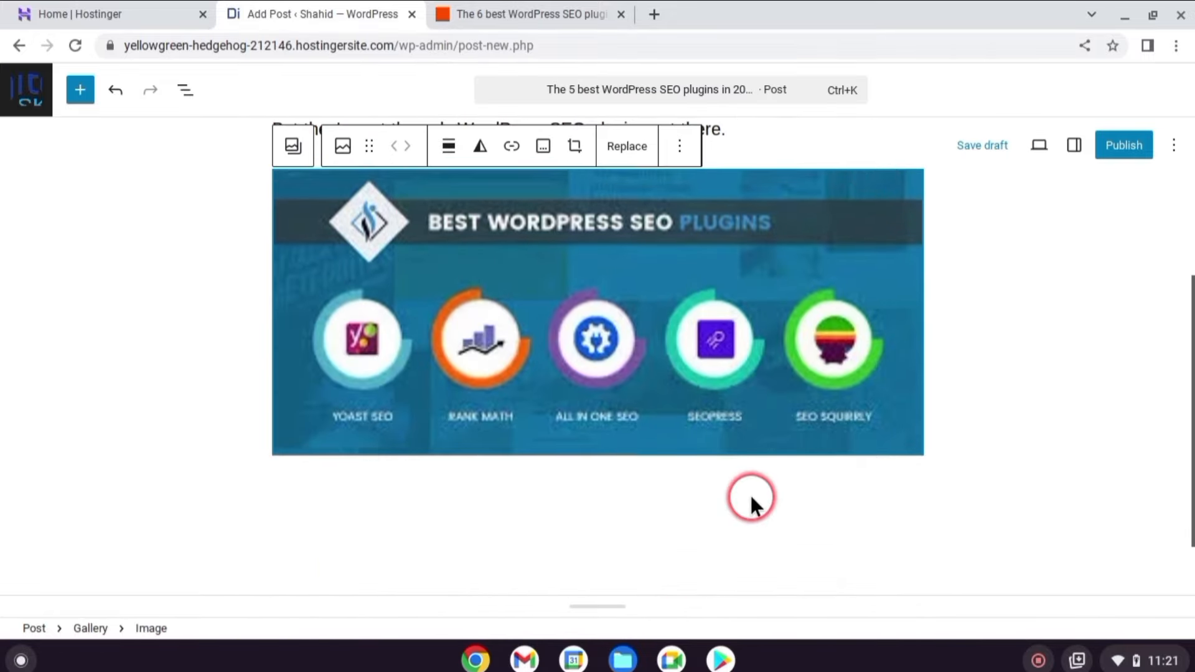
left_click(751, 498)
type("Boost Up Your Website")
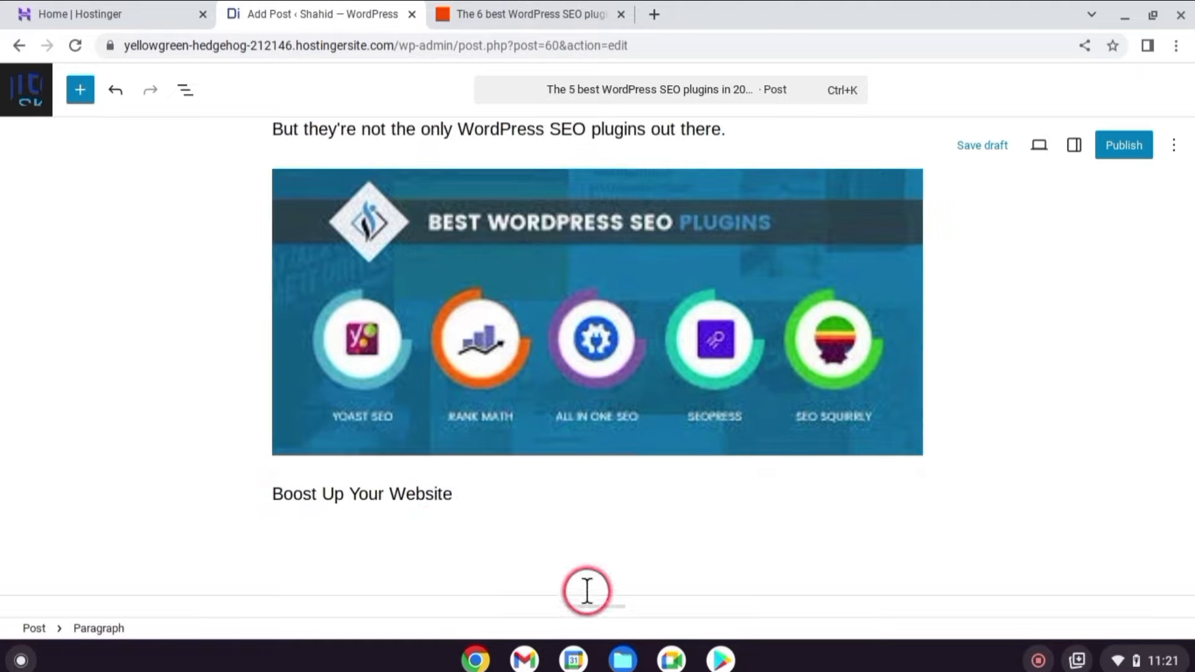
left_click(294, 456)
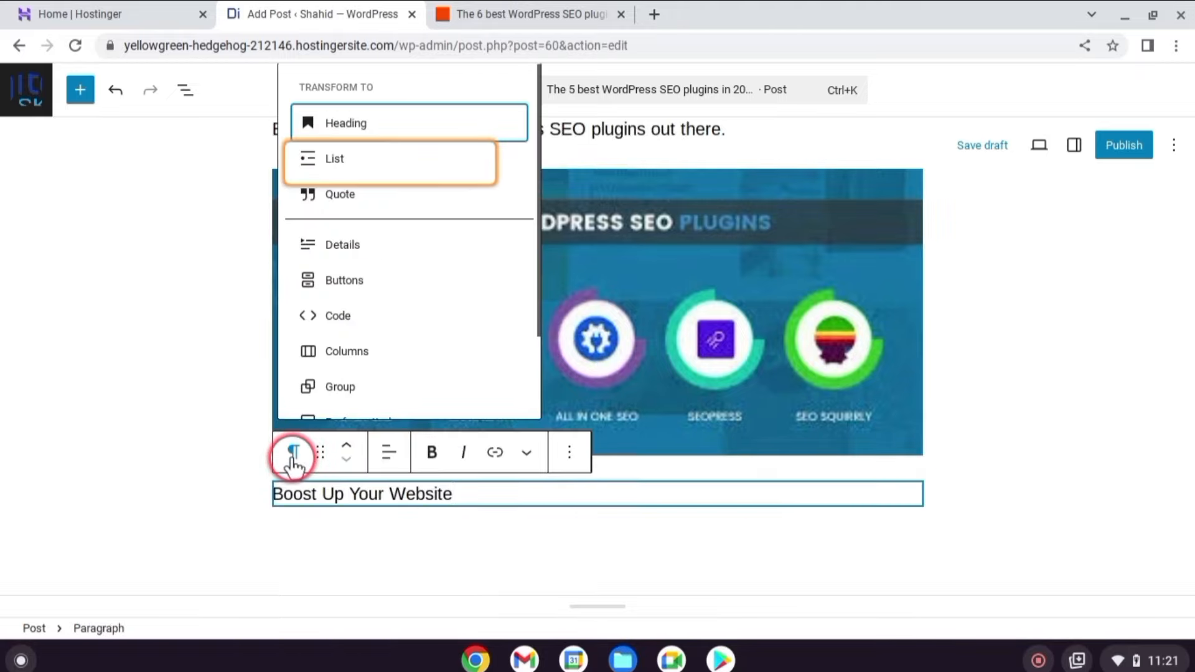
left_click(349, 124)
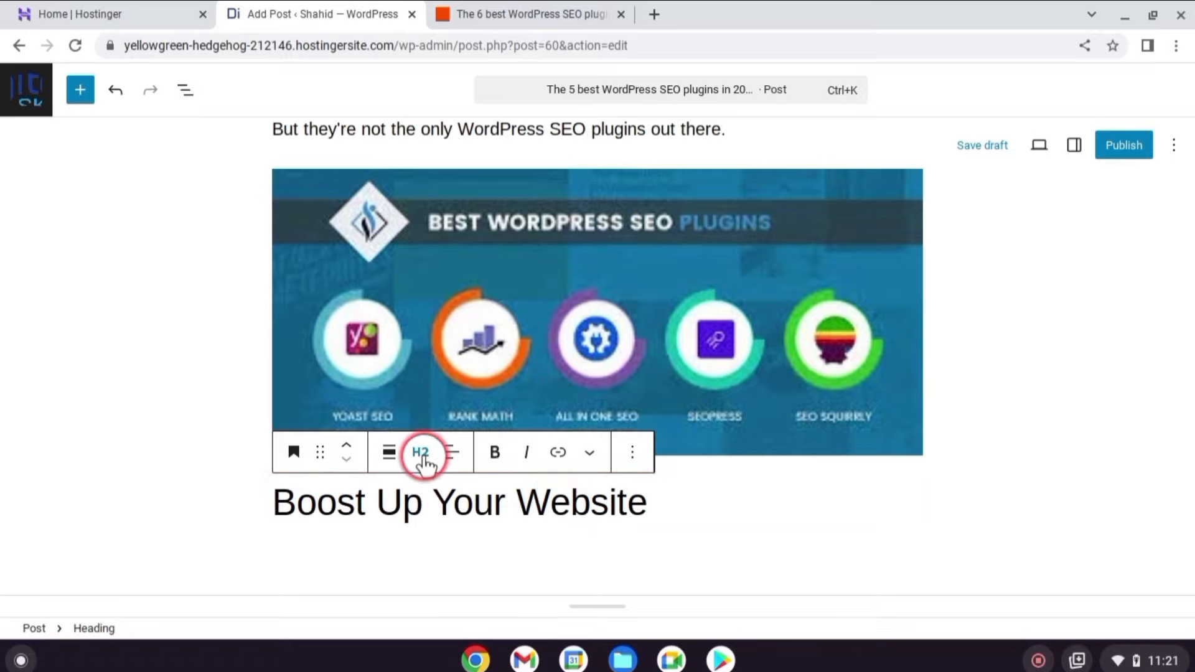
left_click(421, 459)
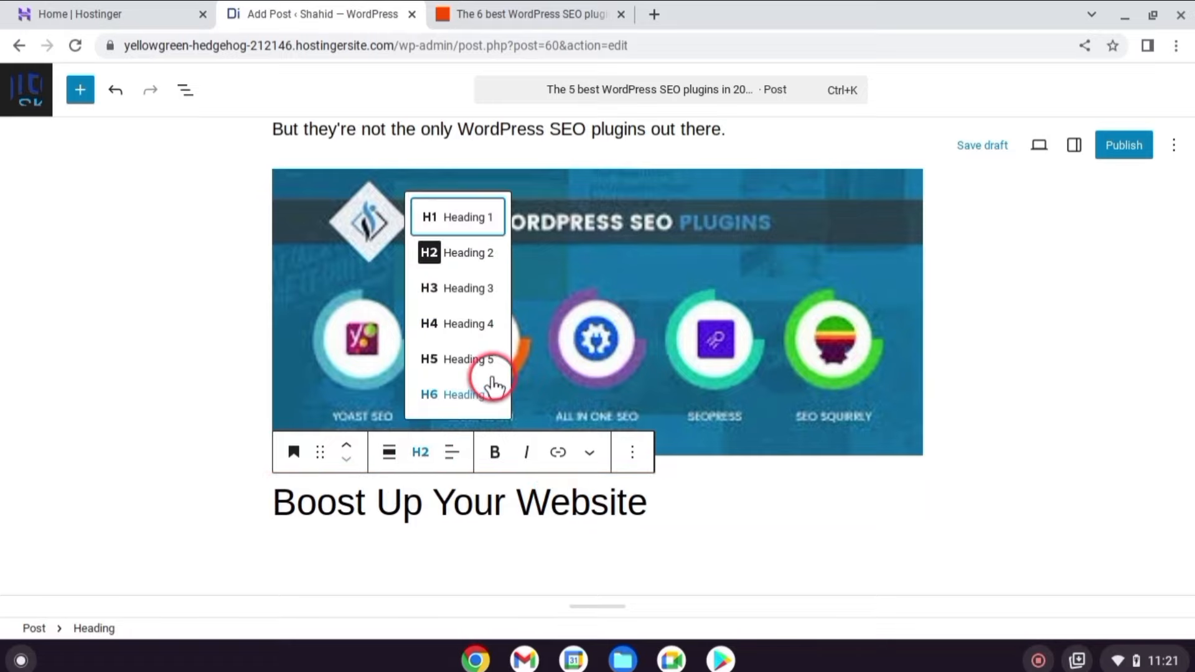
left_click(665, 499)
scroll(665, 498, "down", 3)
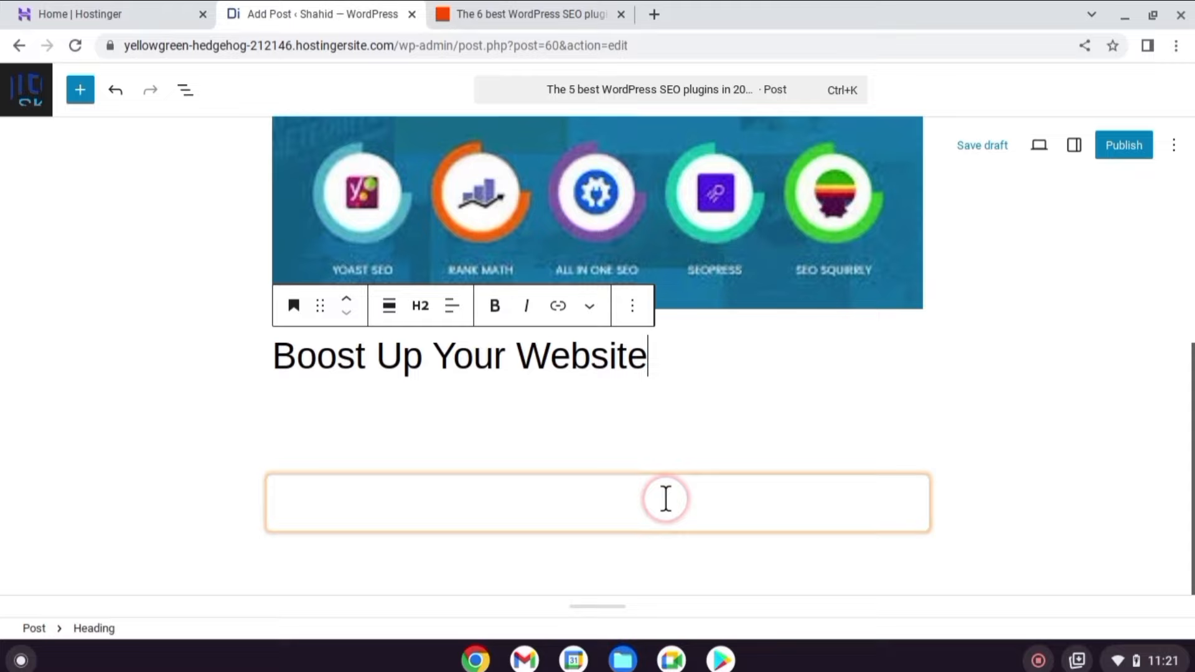
left_click(624, 404)
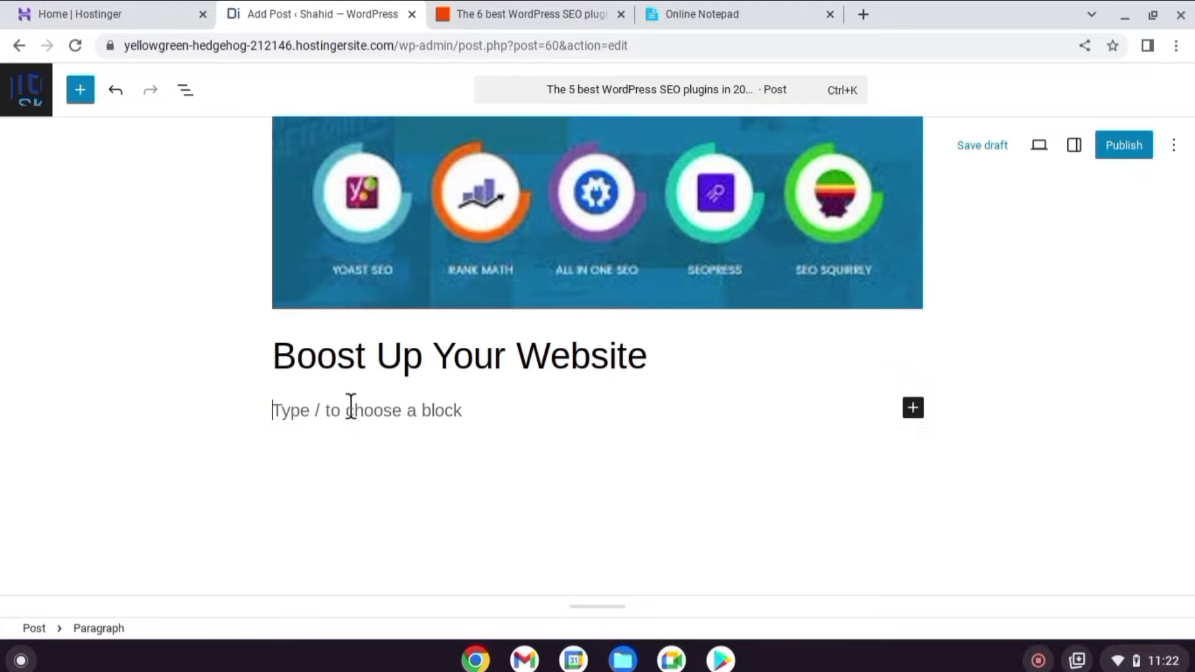
left_click(351, 406)
Turn the six pasted SEO plugin lines into a bulleted list.
type("Yoast SEO for content analysis and guidance Rank Math for a free plan and affordable scalability Squirrly SEO for AI-powered suggestions SmartCrawl for balancing features with simplicity The SEO Framework for speed and automation Slim SEO for beginners")
left_click_drag(269, 274, 458, 419)
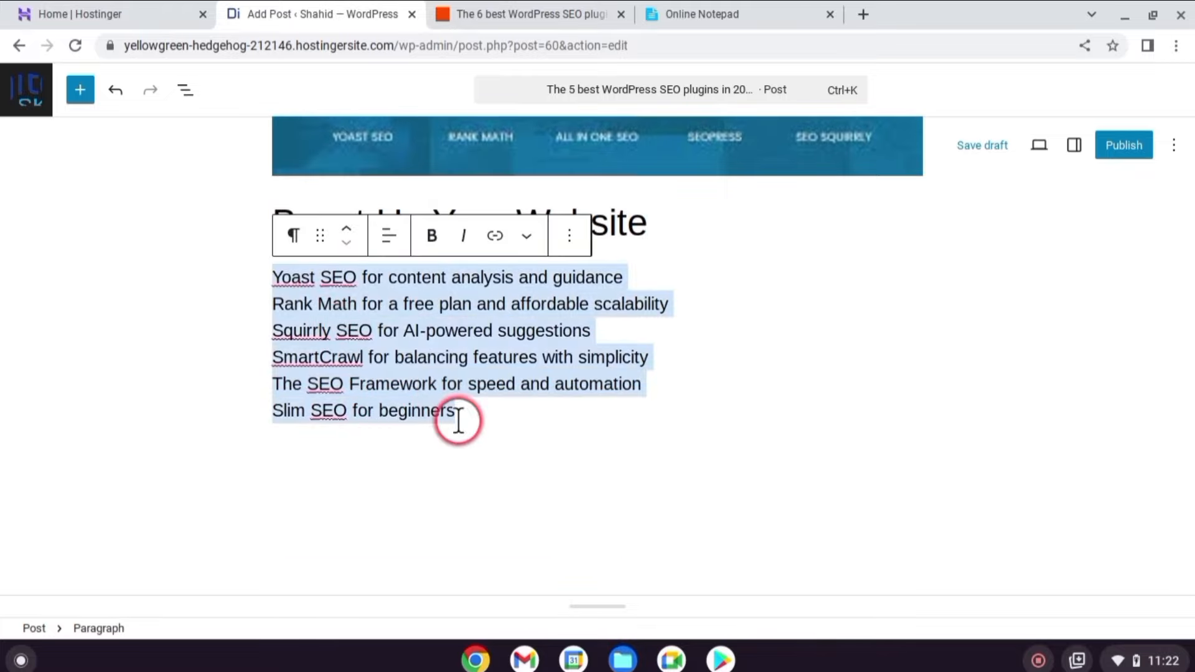
left_click(293, 236)
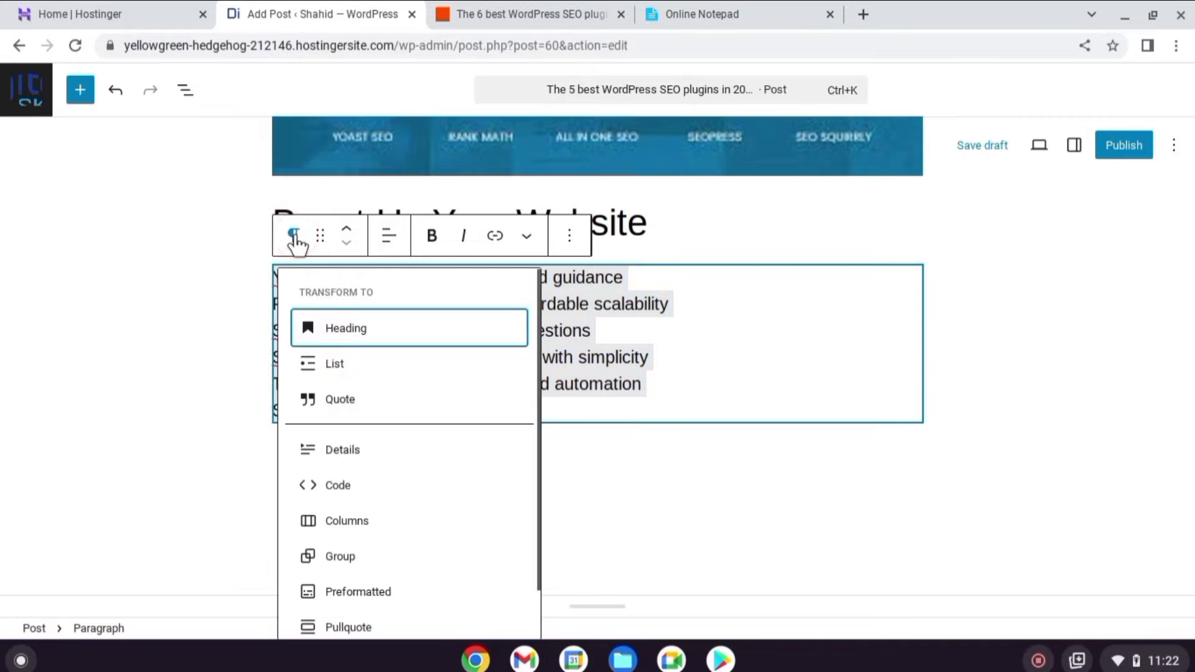
left_click(326, 364)
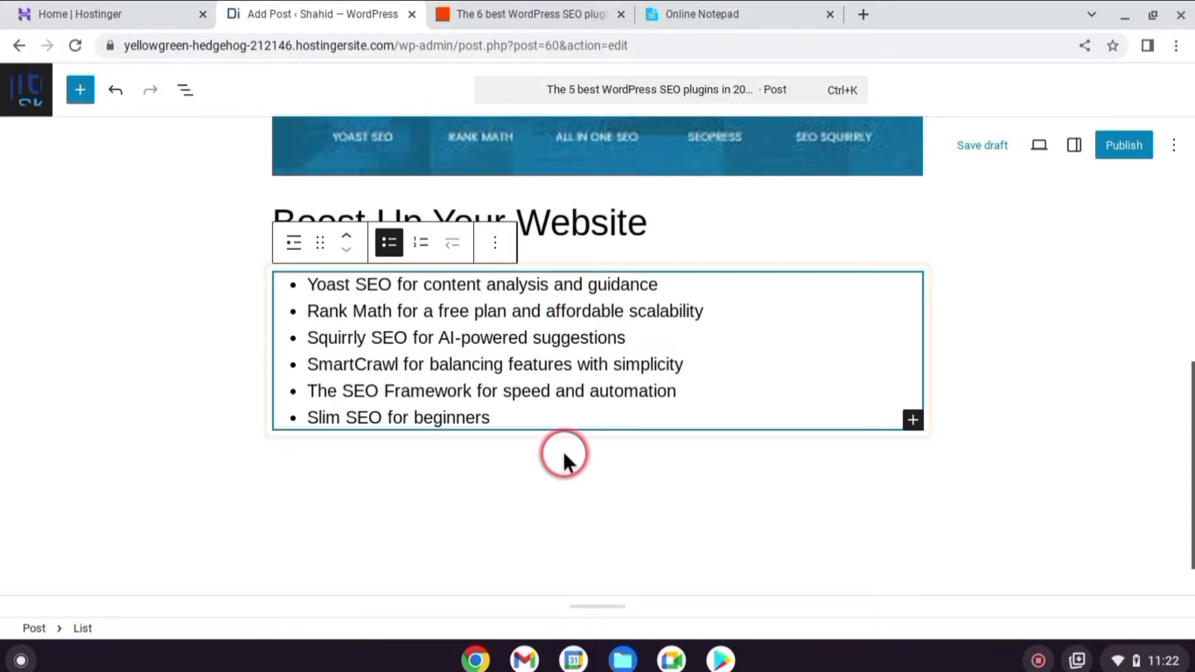
left_click(564, 453)
Embed the YouTube 'Complete SEO Course for Beginners' video below the list from its URL.
left_click(348, 386)
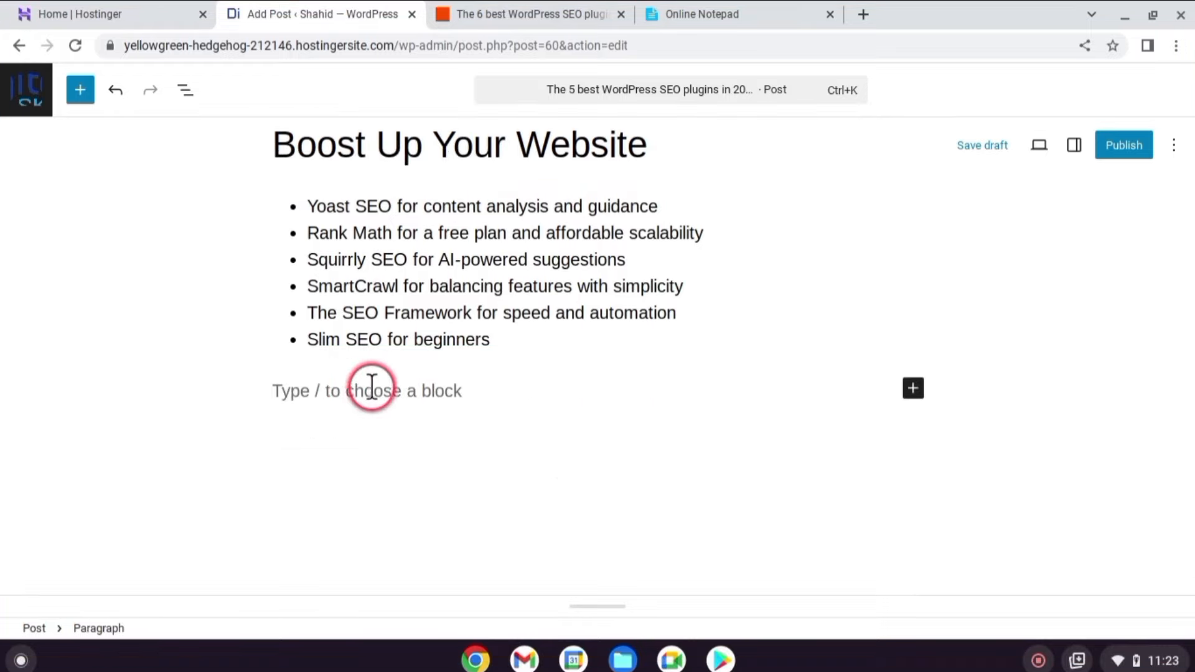
left_click(913, 389)
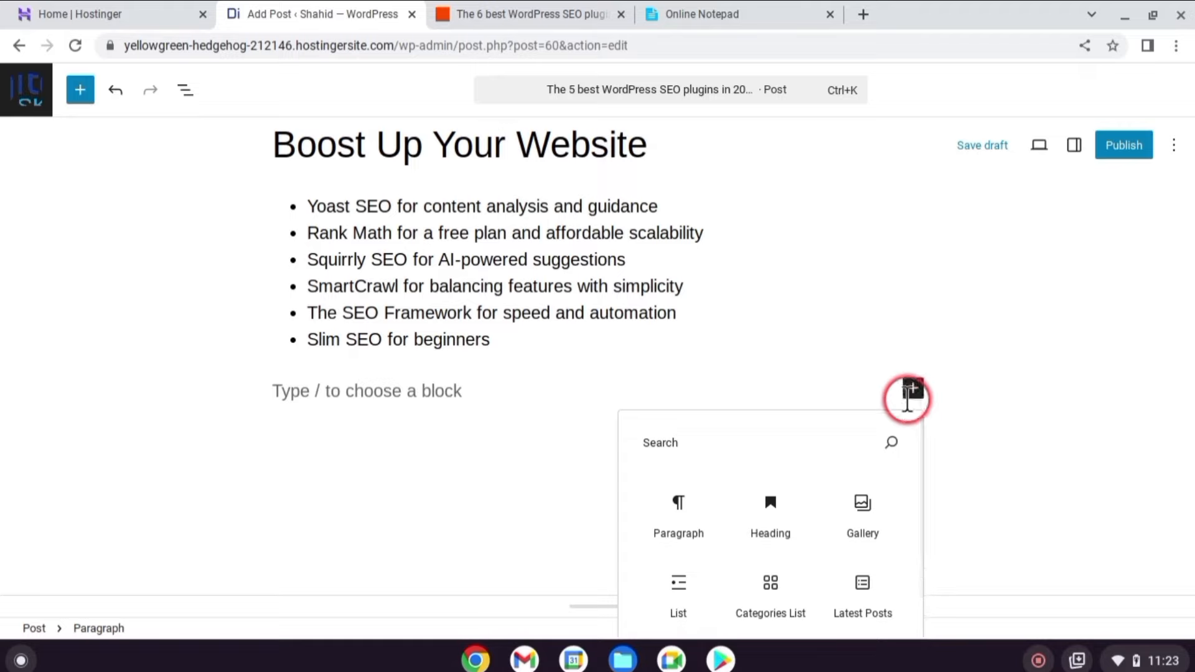
type("vide")
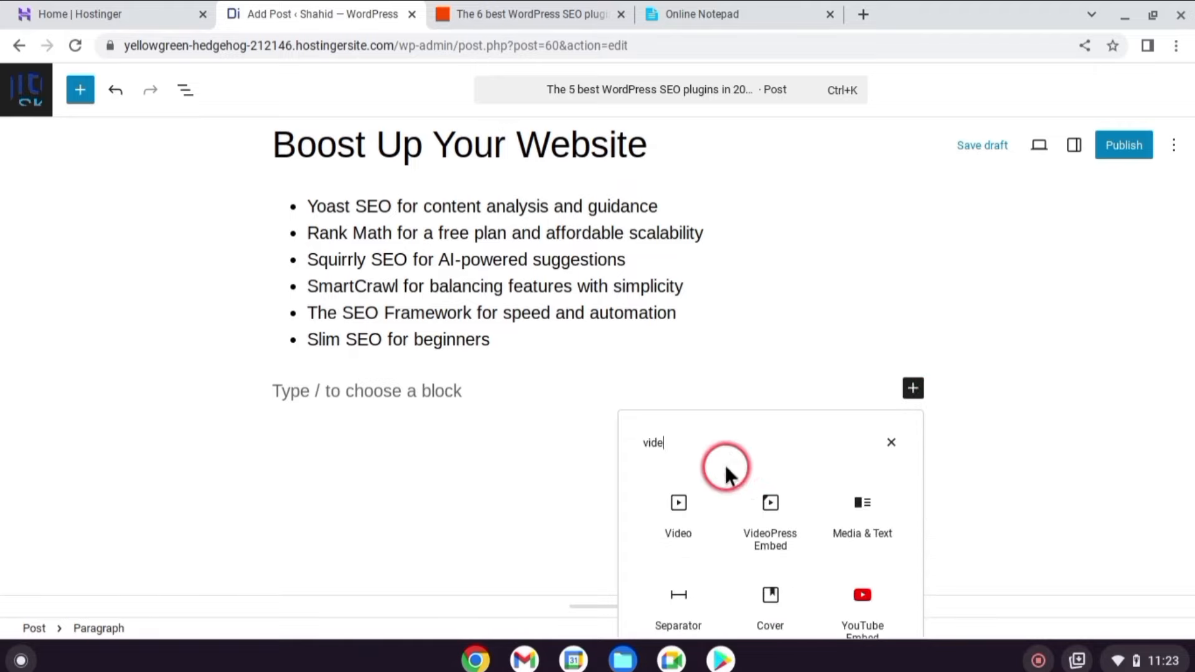
left_click(682, 505)
scroll(680, 511, "down", 3)
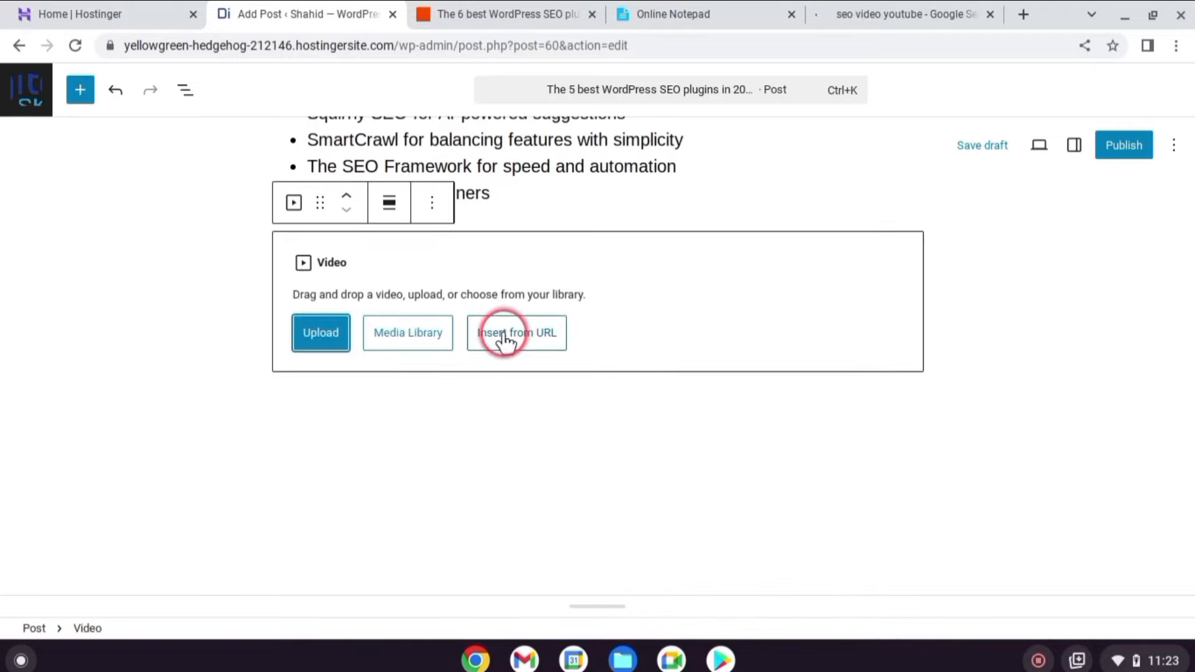
left_click(503, 333)
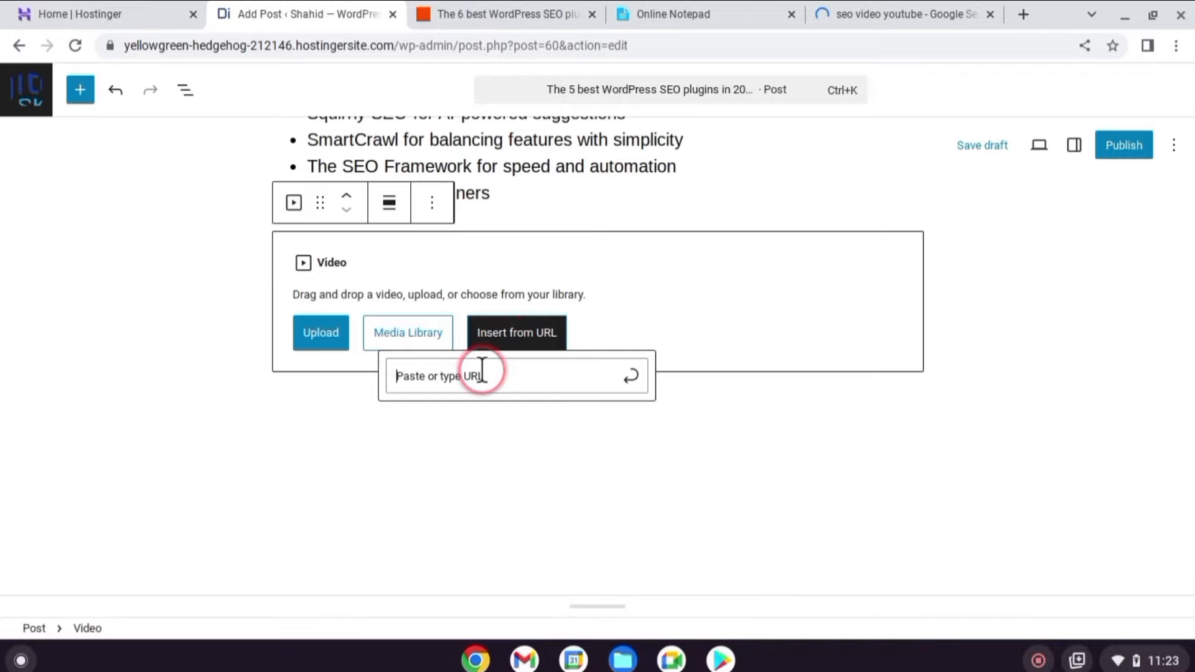
type("https://www.youtube.com/watch?v=xsVTqzratPs")
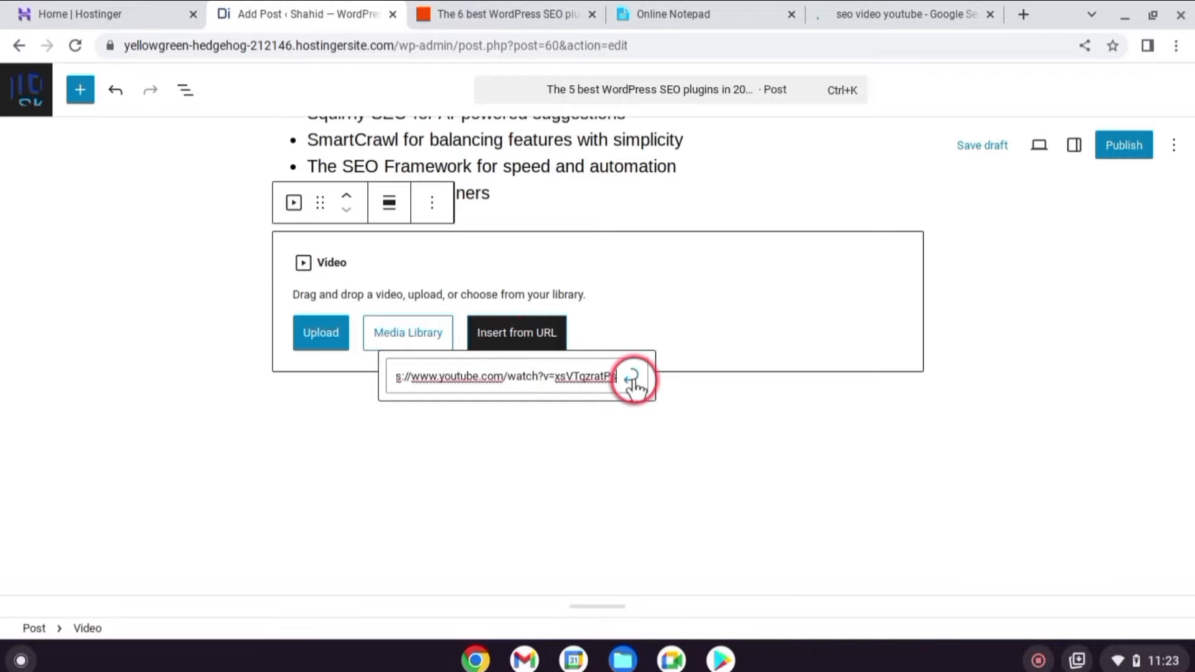
left_click(631, 378)
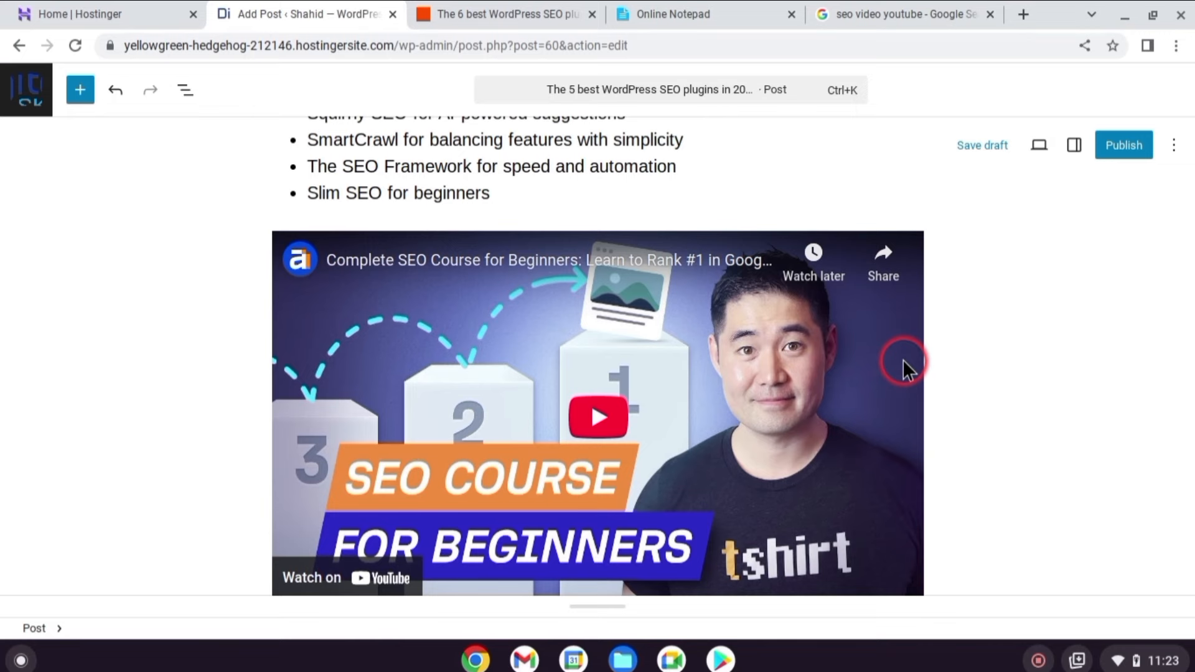
scroll(905, 360, "down", 2)
left_click(1075, 145)
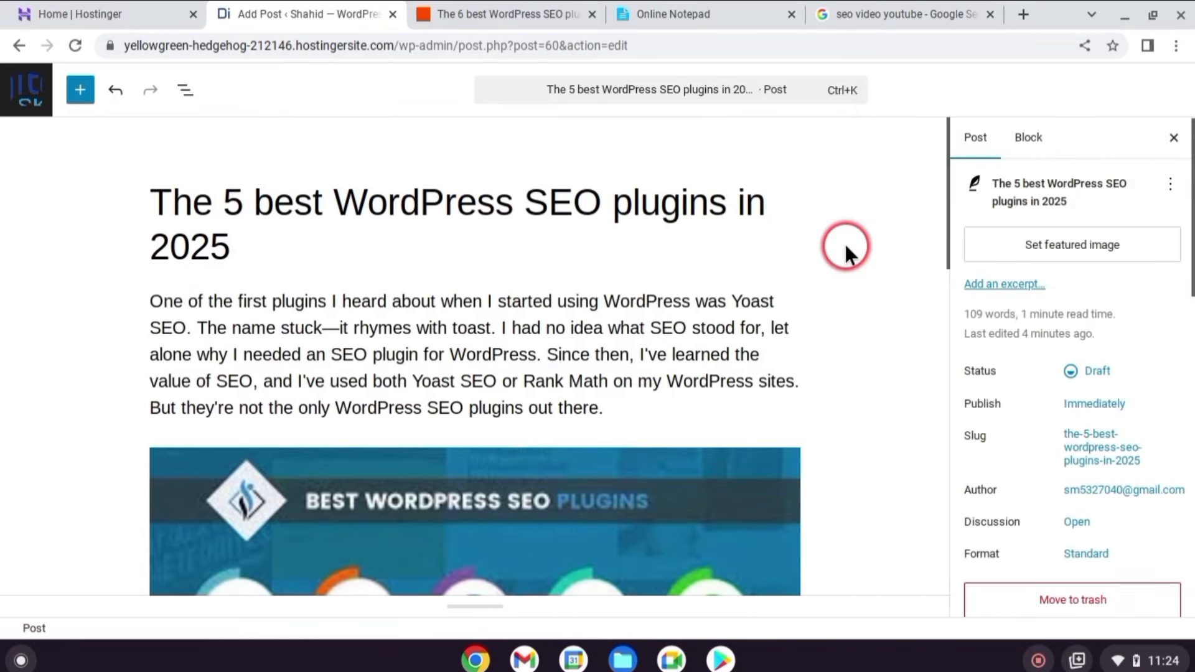
Set the seo plugin image as the featured image and file the post under Plugins.
left_click(1098, 252)
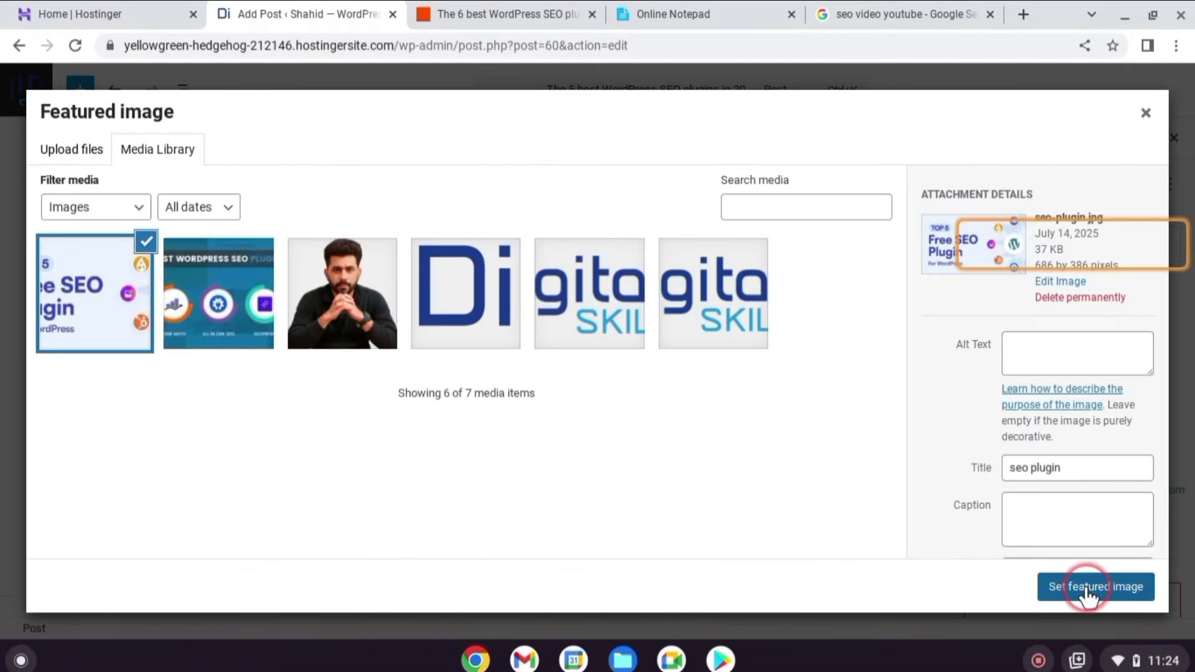
left_click(1089, 588)
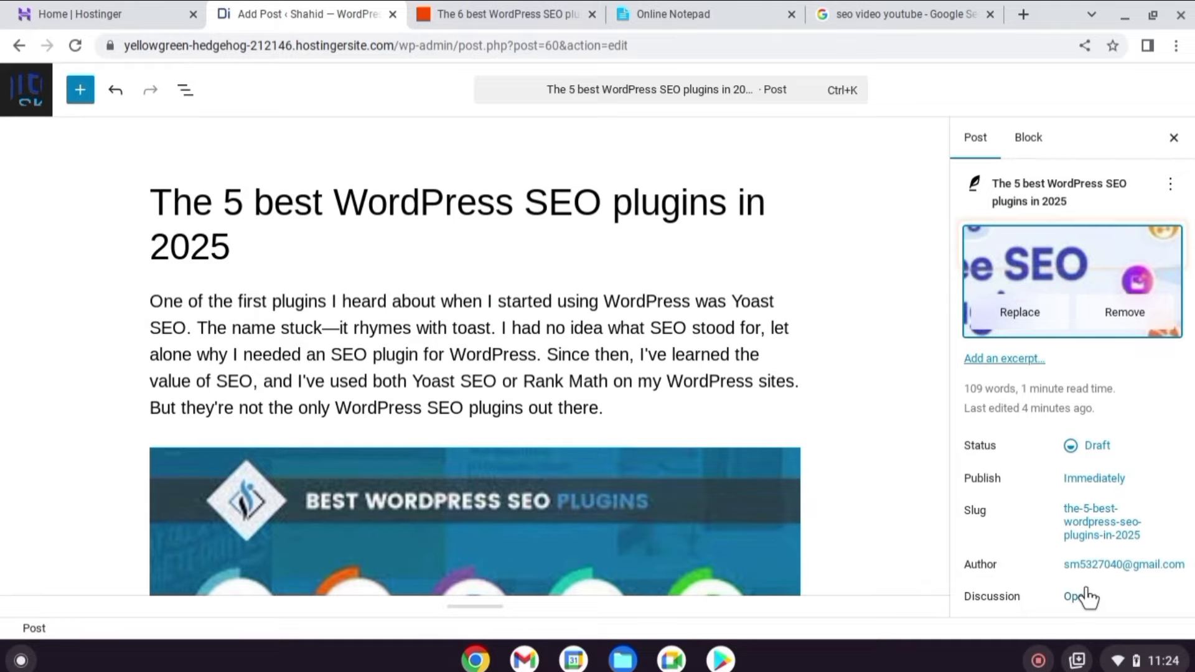
scroll(1006, 369, "down", 3)
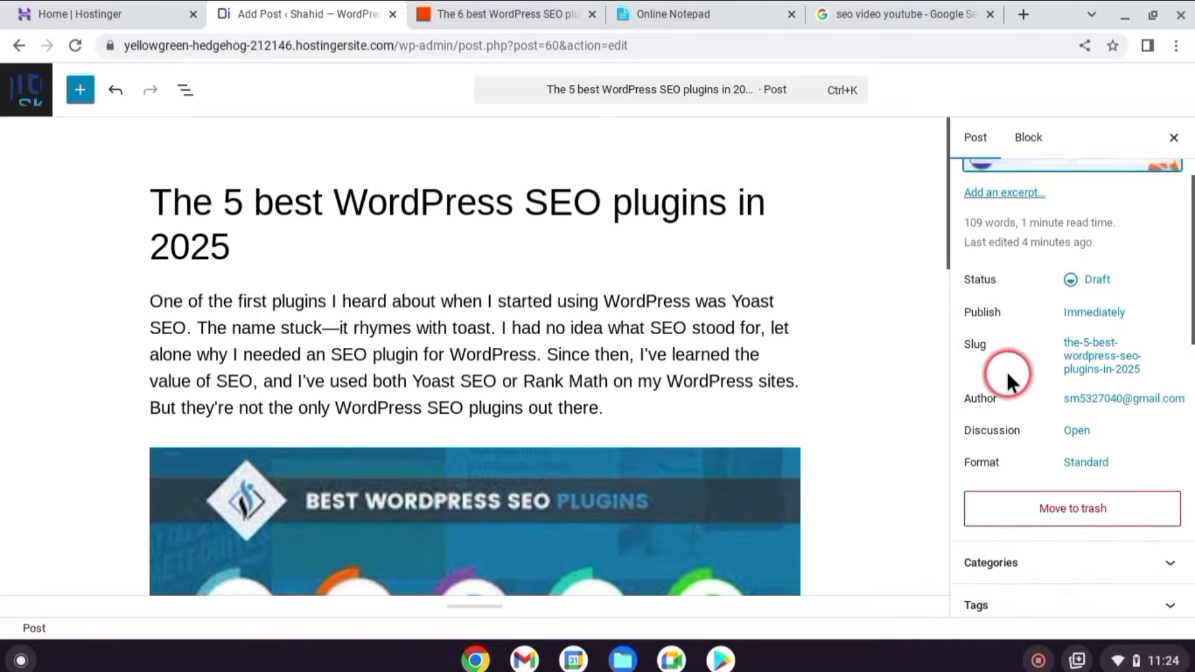
scroll(1006, 370, "down", 4)
left_click(1158, 345)
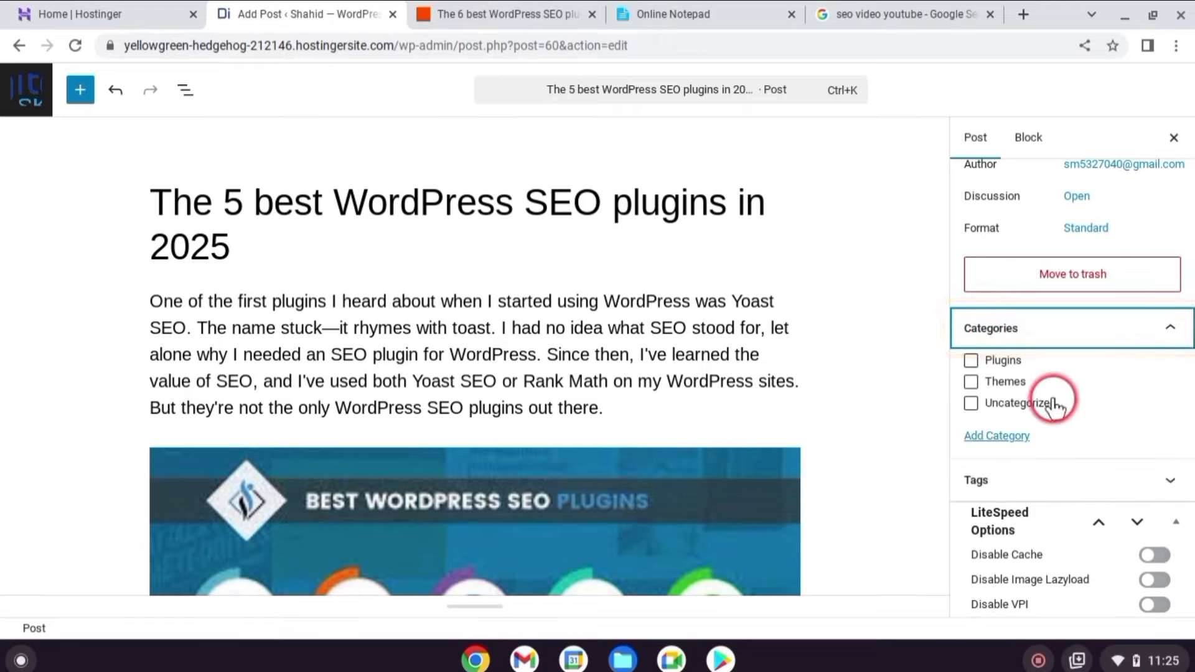
left_click(971, 361)
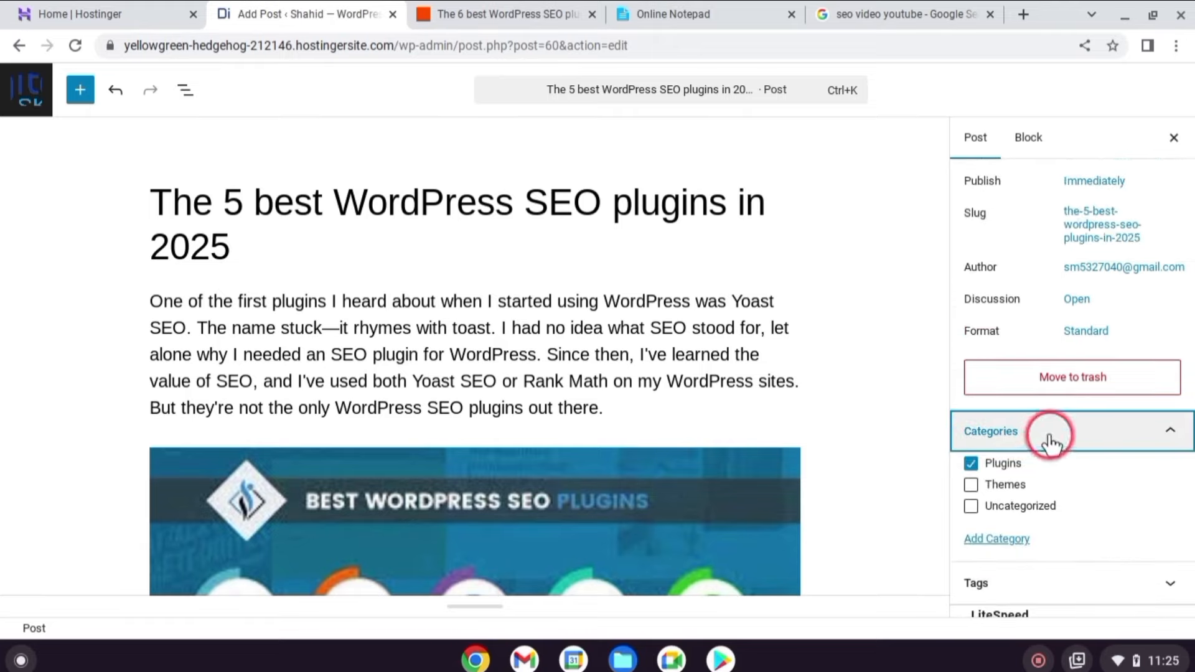
Tag the post with plugins and best plugins 2025.
scroll(1052, 435, "down", 2)
scroll(1054, 432, "down", 2)
left_click(1065, 393)
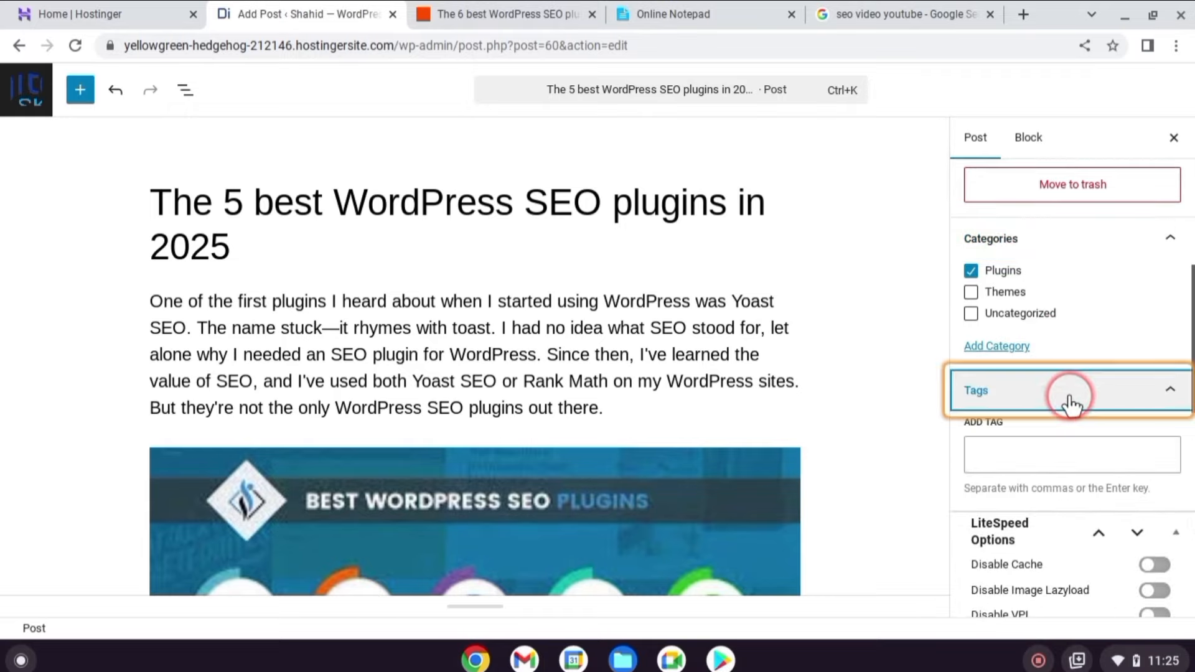
left_click(1030, 452)
type("plugins")
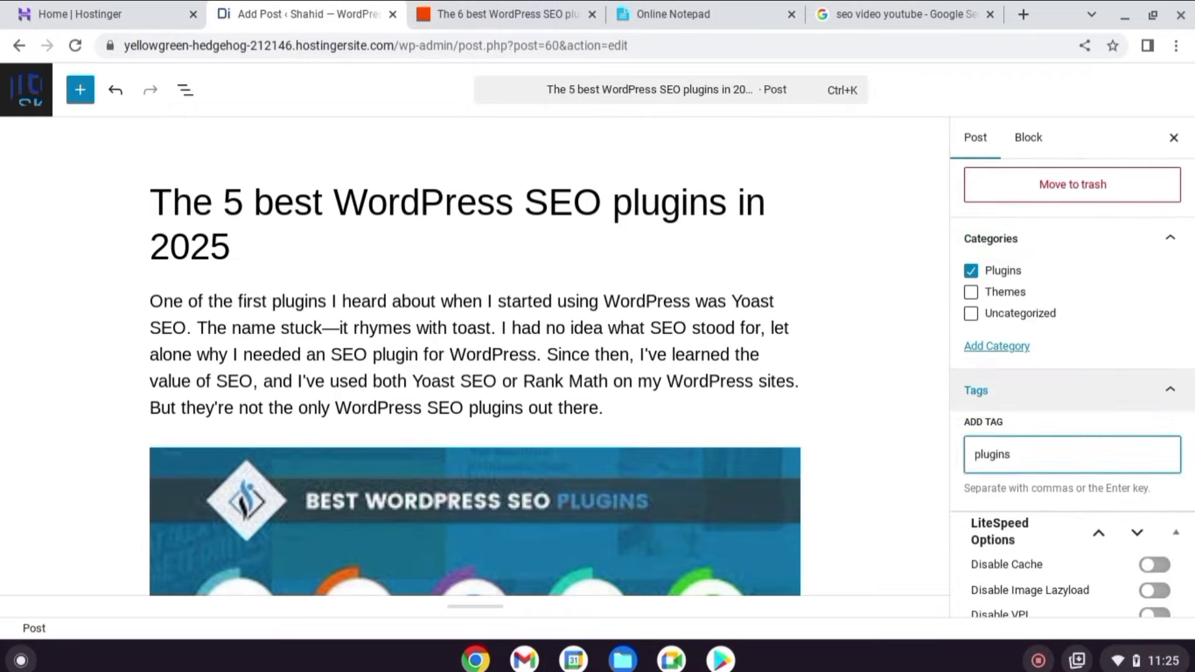
key("Return")
type("best WordPress SEO plugins in 2")
type("025")
key("Return")
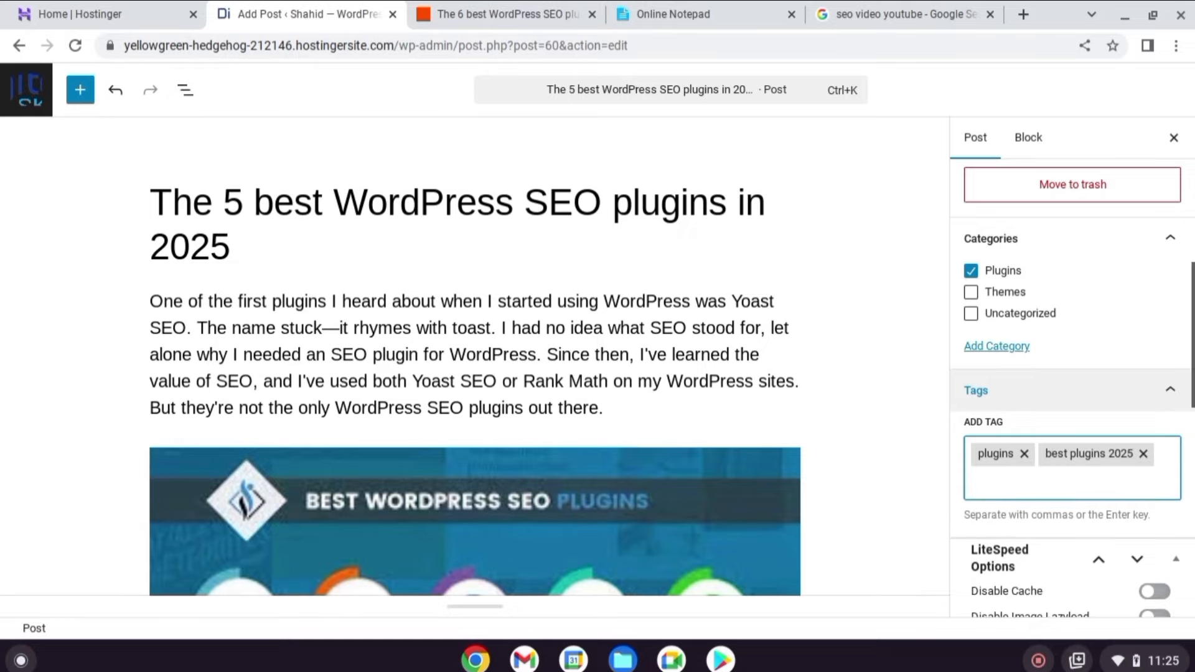
key("BackSpace")
left_click(1058, 466)
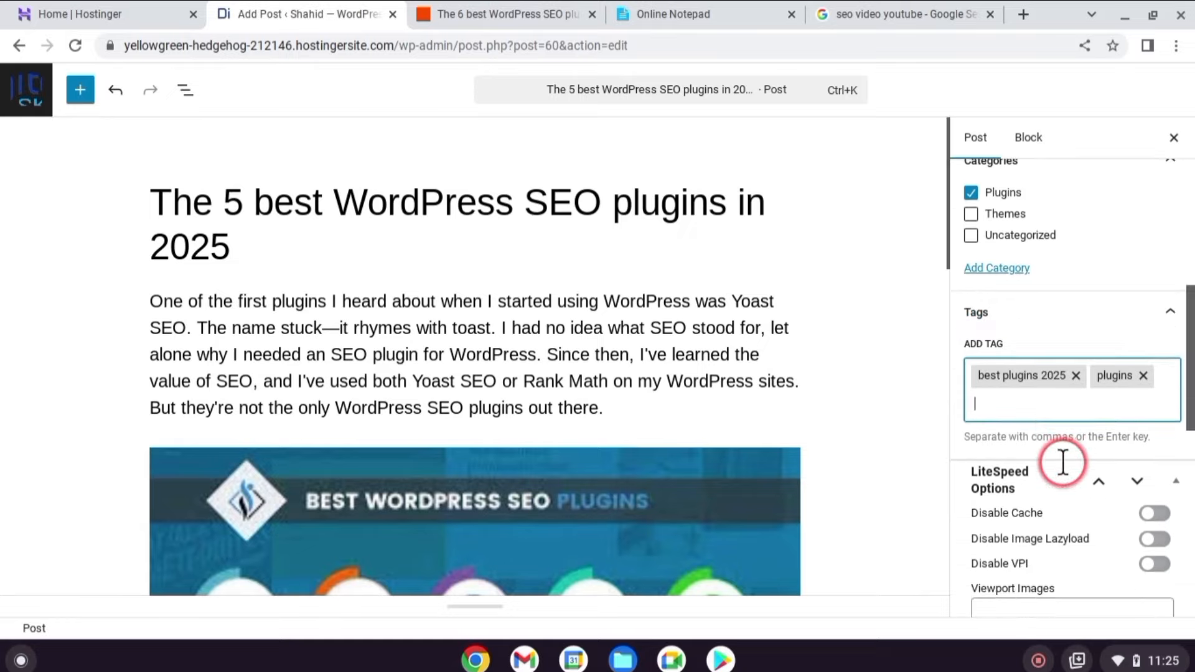
Close the post settings and publish the SEO plugins post.
scroll(1039, 439, "up", 10)
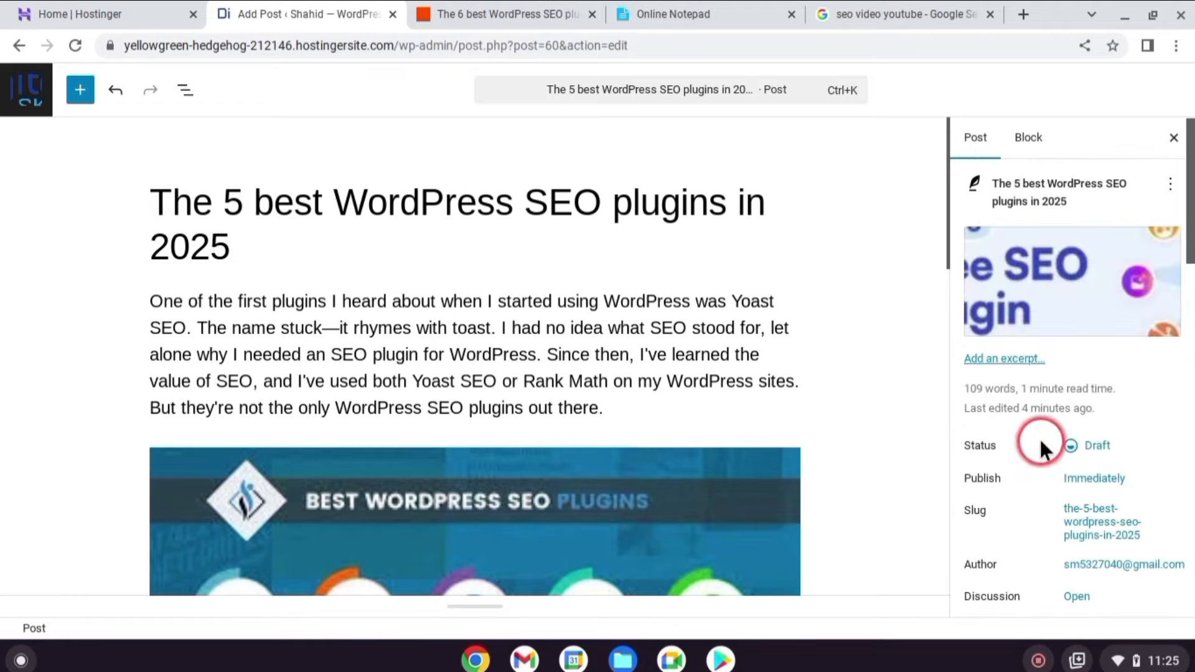
left_click(1175, 138)
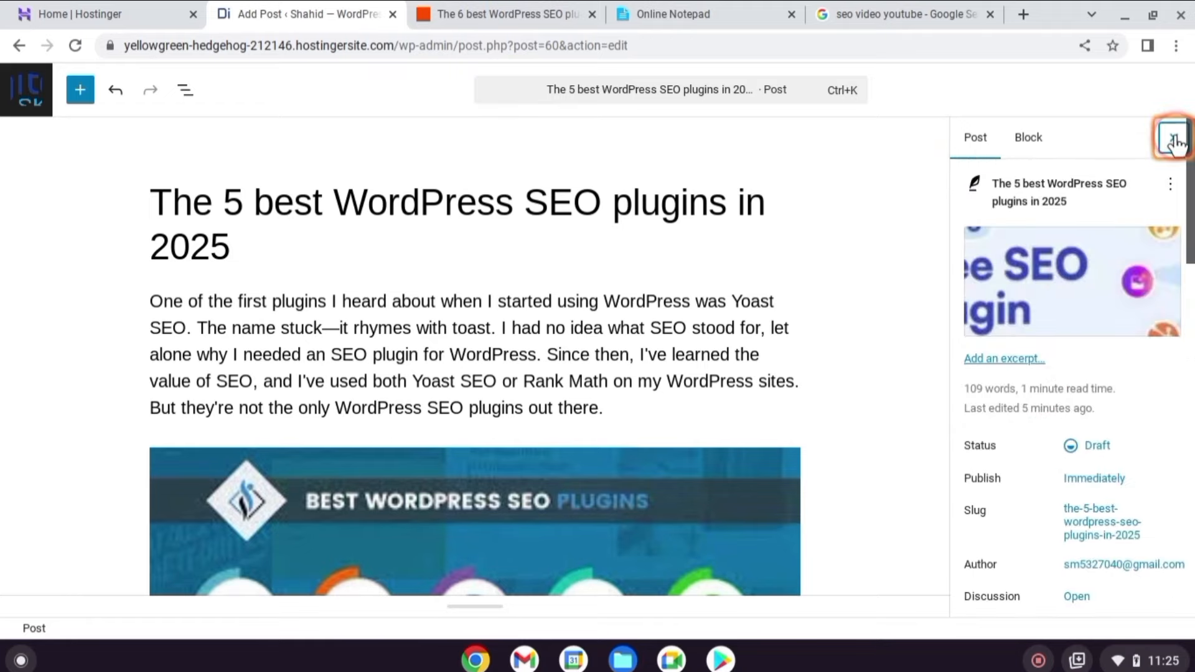
left_click(1111, 145)
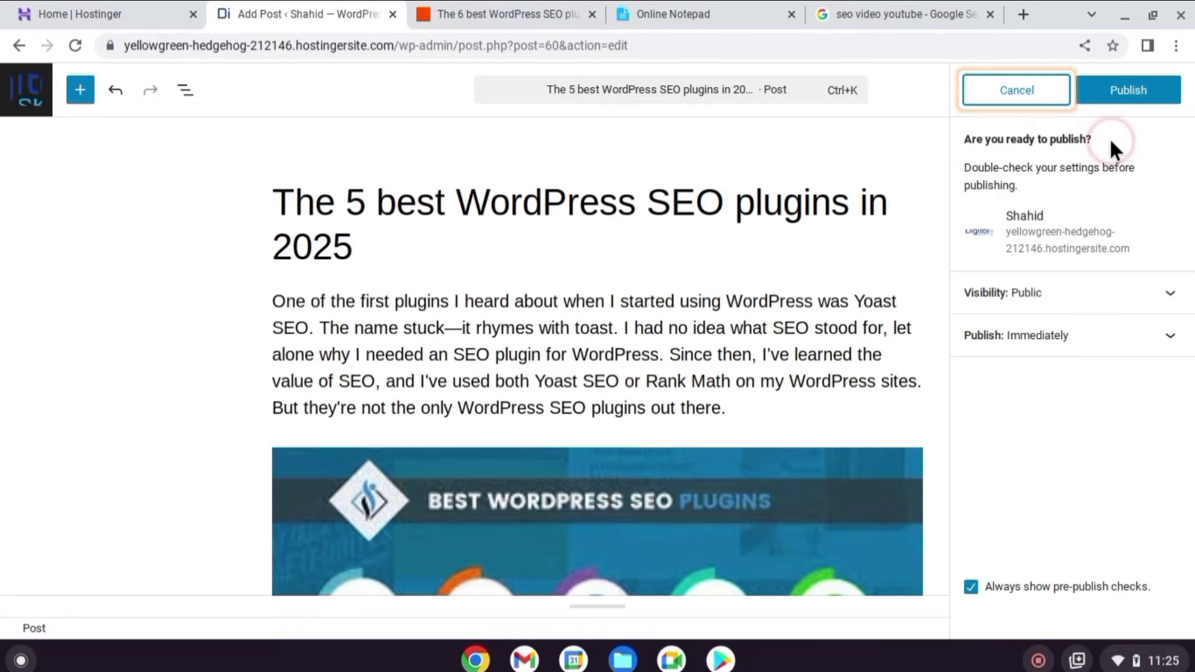
left_click(1124, 89)
left_click(116, 620)
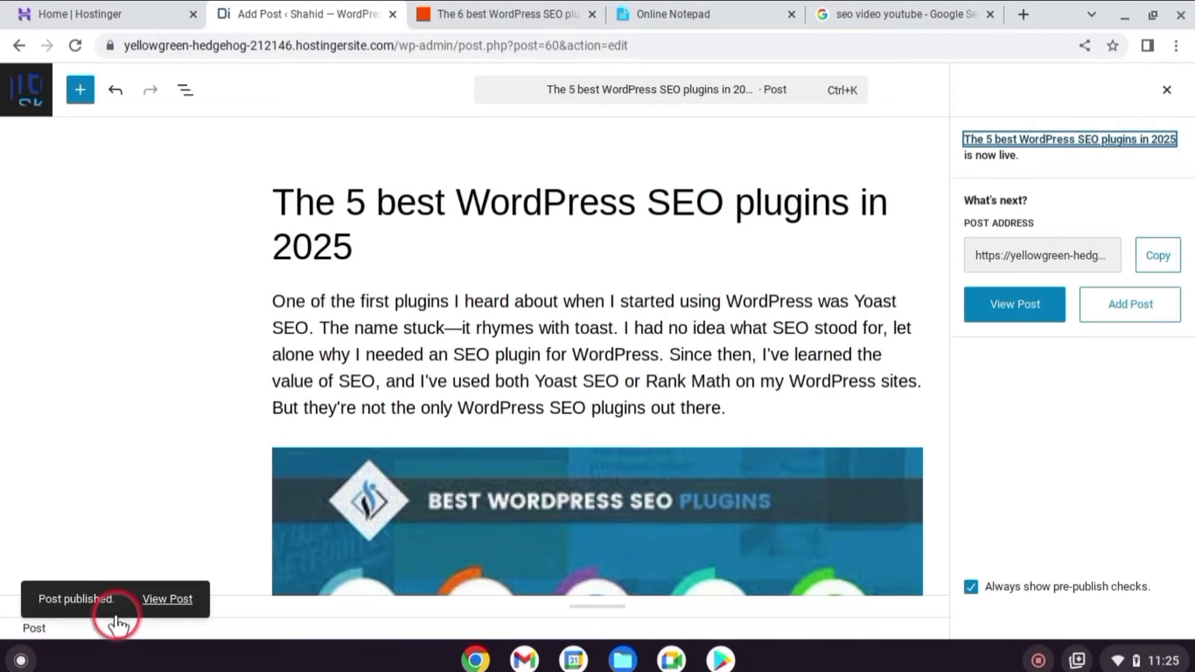
left_click(155, 599)
scroll(385, 443, "down", 5)
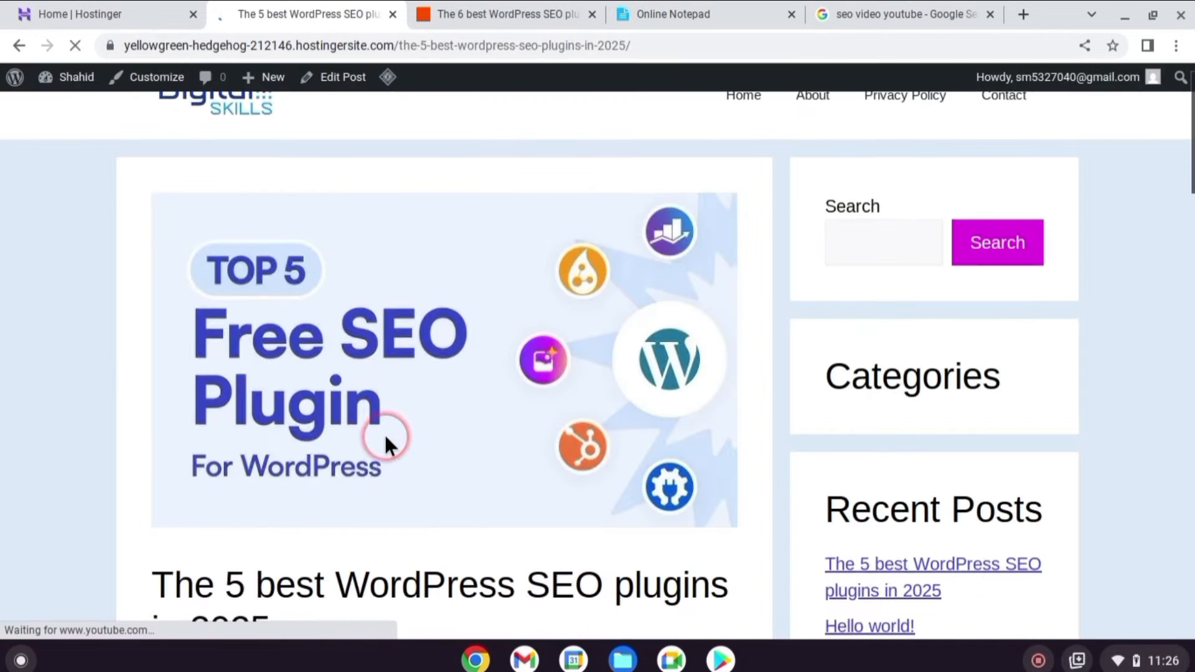
scroll(440, 411, "down", 3)
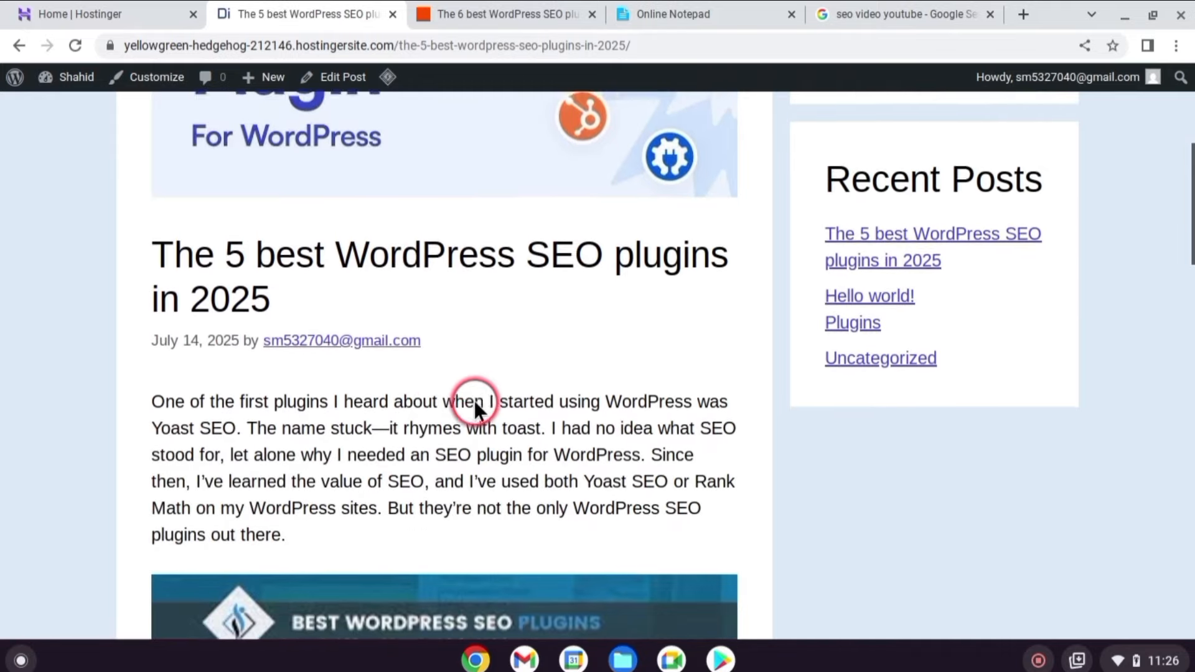
scroll(474, 408, "down", 1)
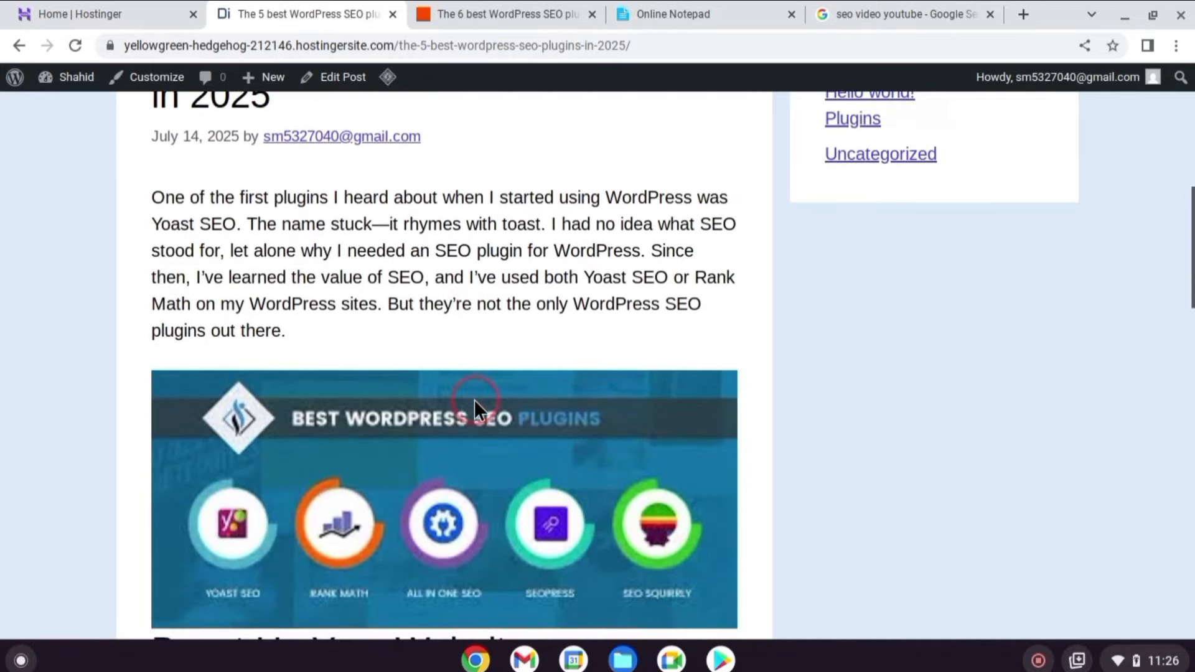
scroll(474, 403, "down", 5)
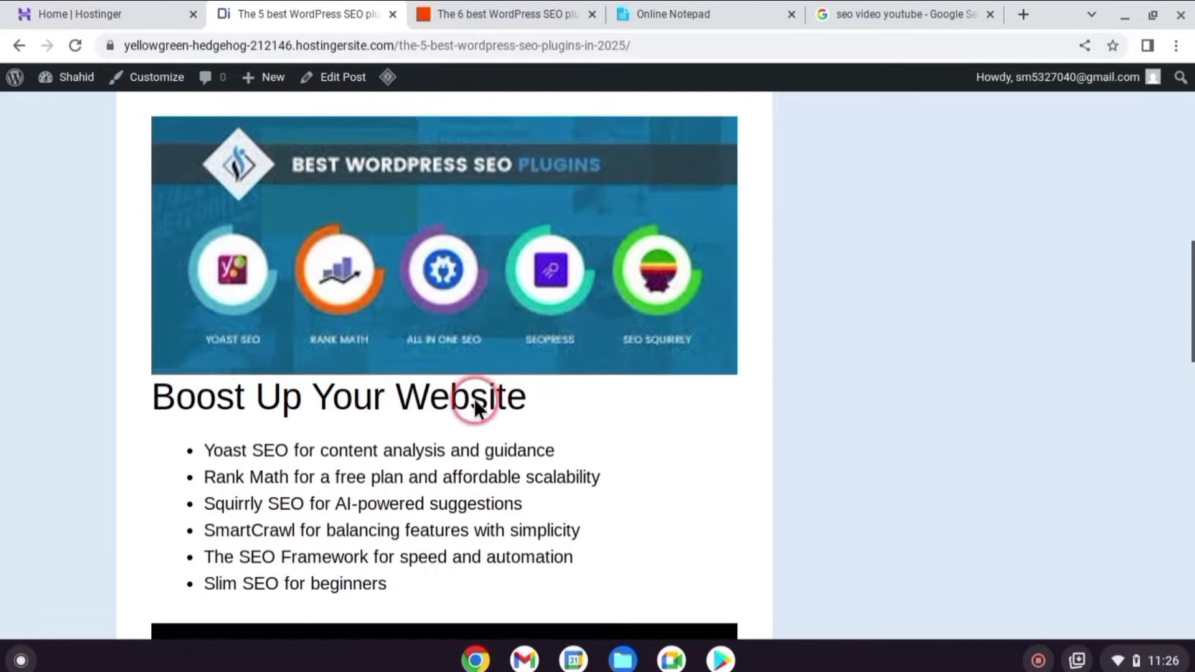
scroll(474, 404, "down", 9)
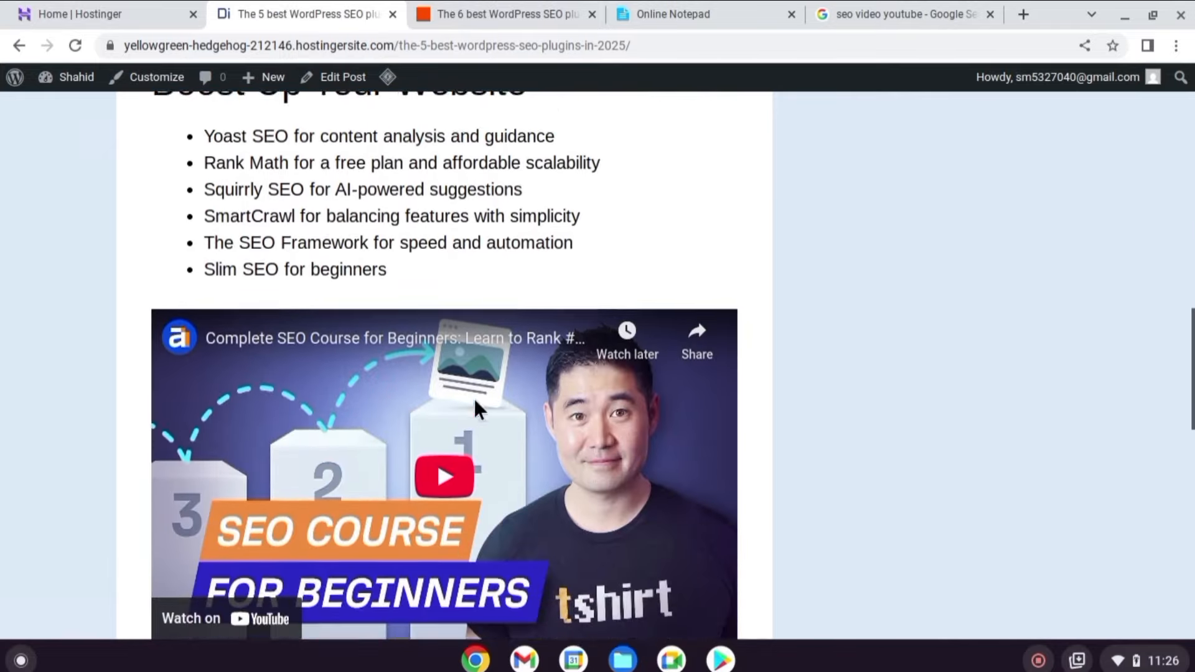
scroll(475, 408, "down", 10)
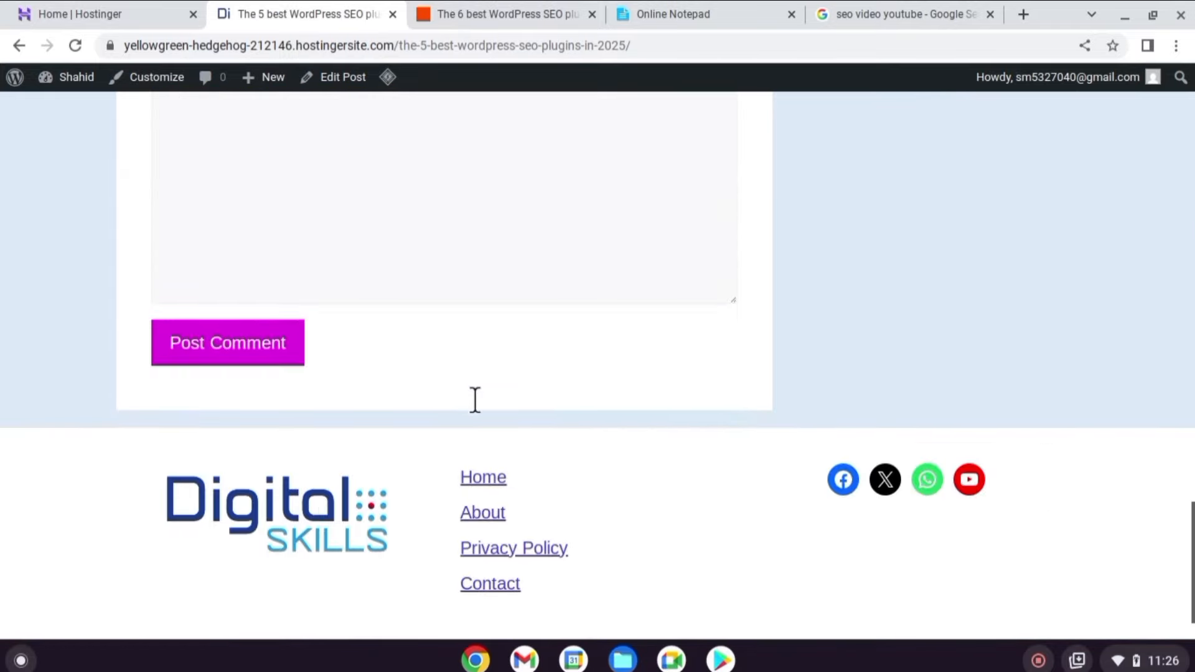
scroll(475, 409, "up", 2)
left_click(469, 344)
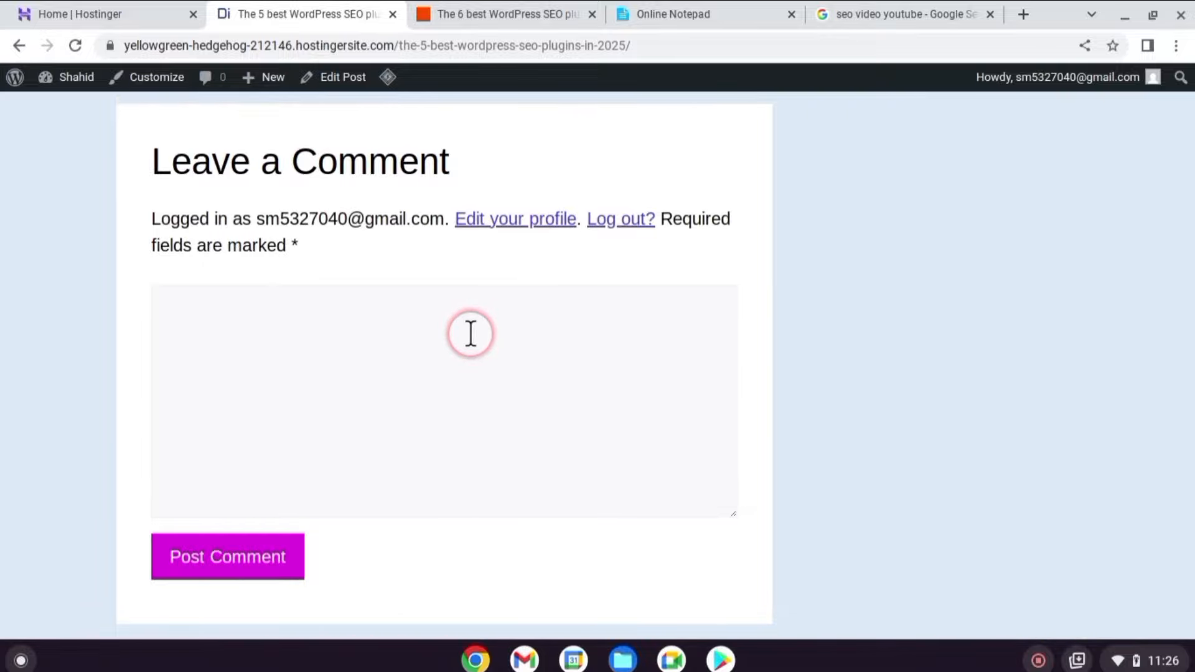
scroll(470, 335, "down", 4)
scroll(471, 336, "up", 20)
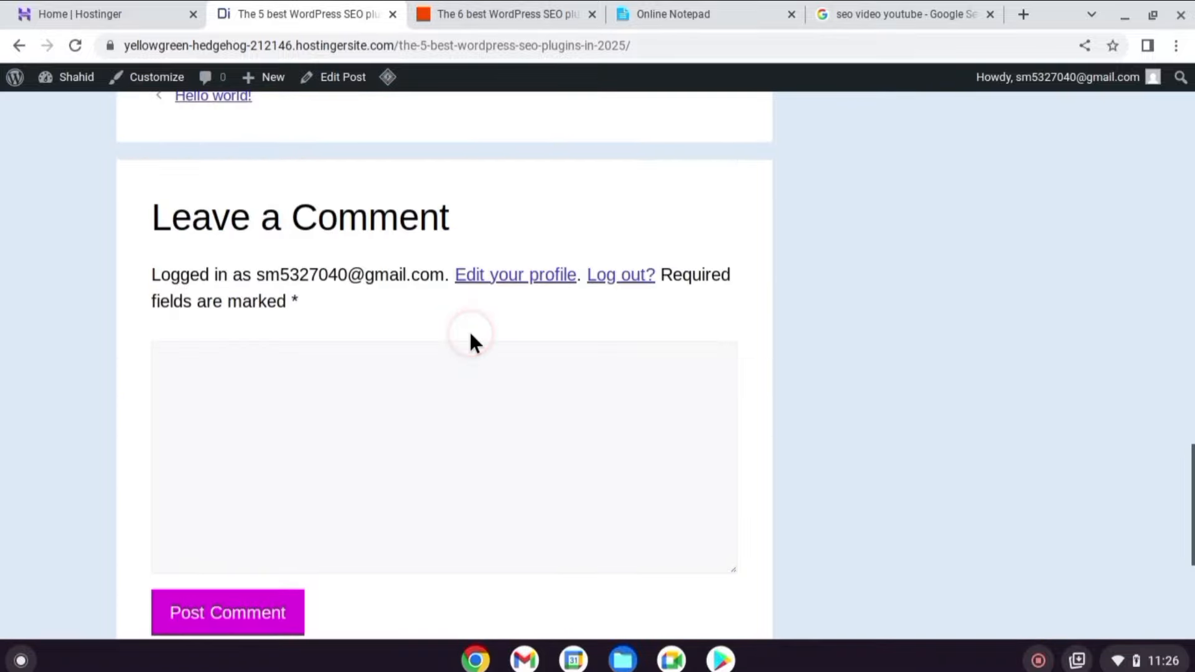
scroll(473, 371, "up", 10)
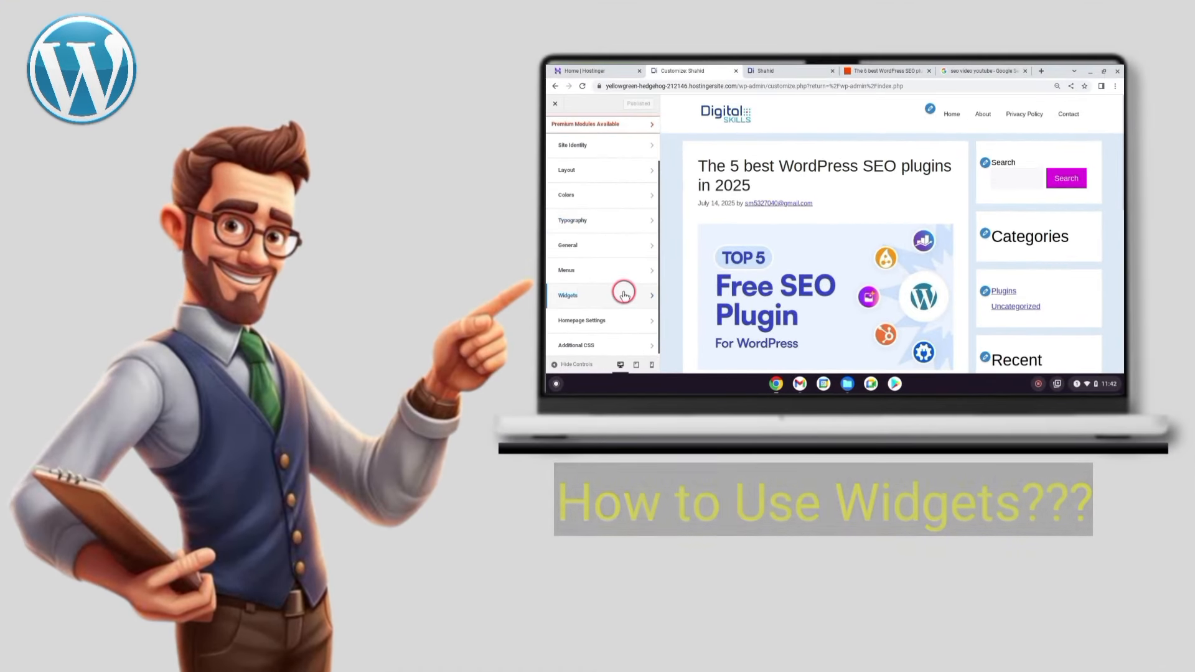
Delete the Search block from the Right Sidebar widgets in the Customizer.
left_click(589, 295)
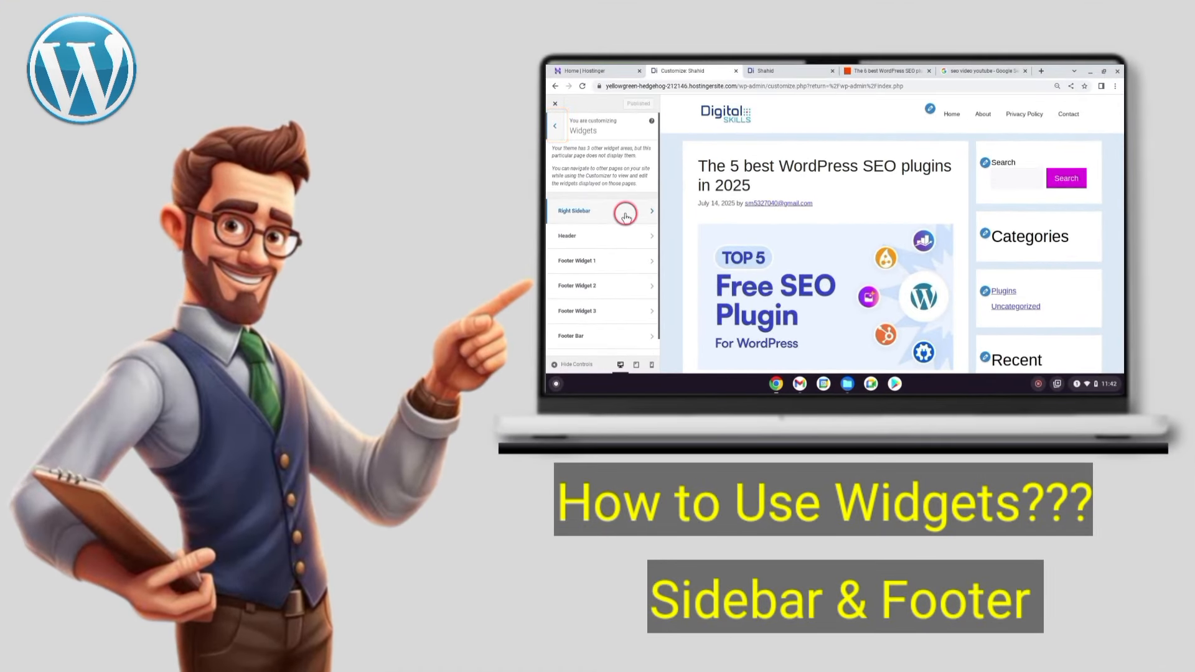
left_click(636, 215)
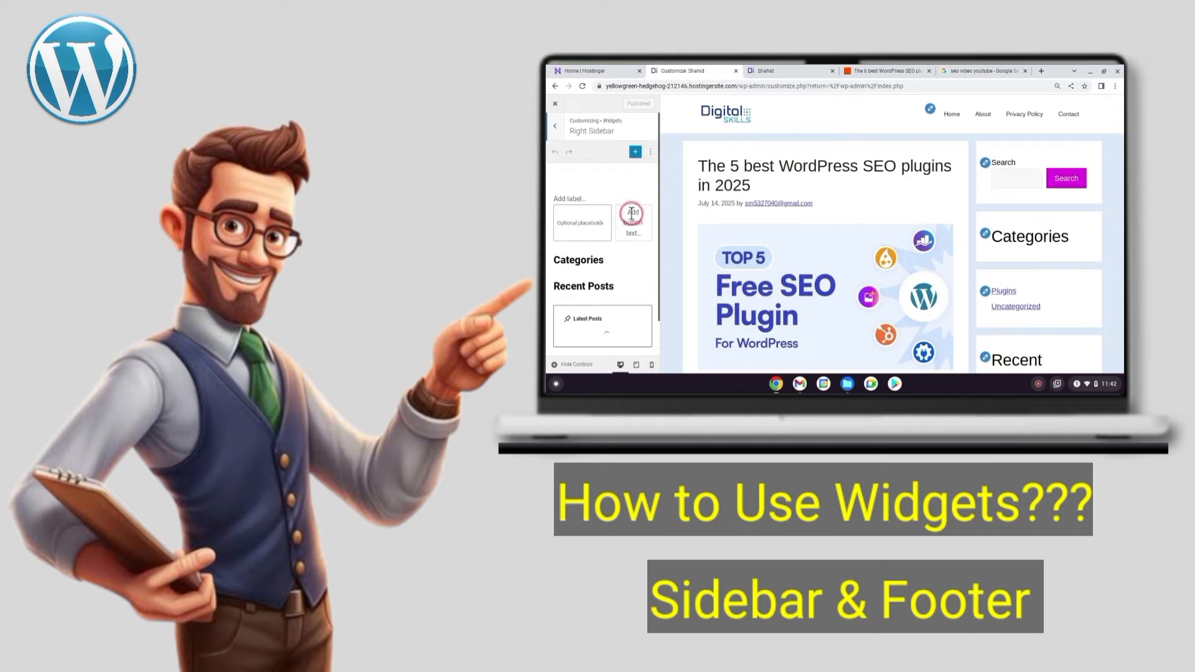
left_click(588, 223)
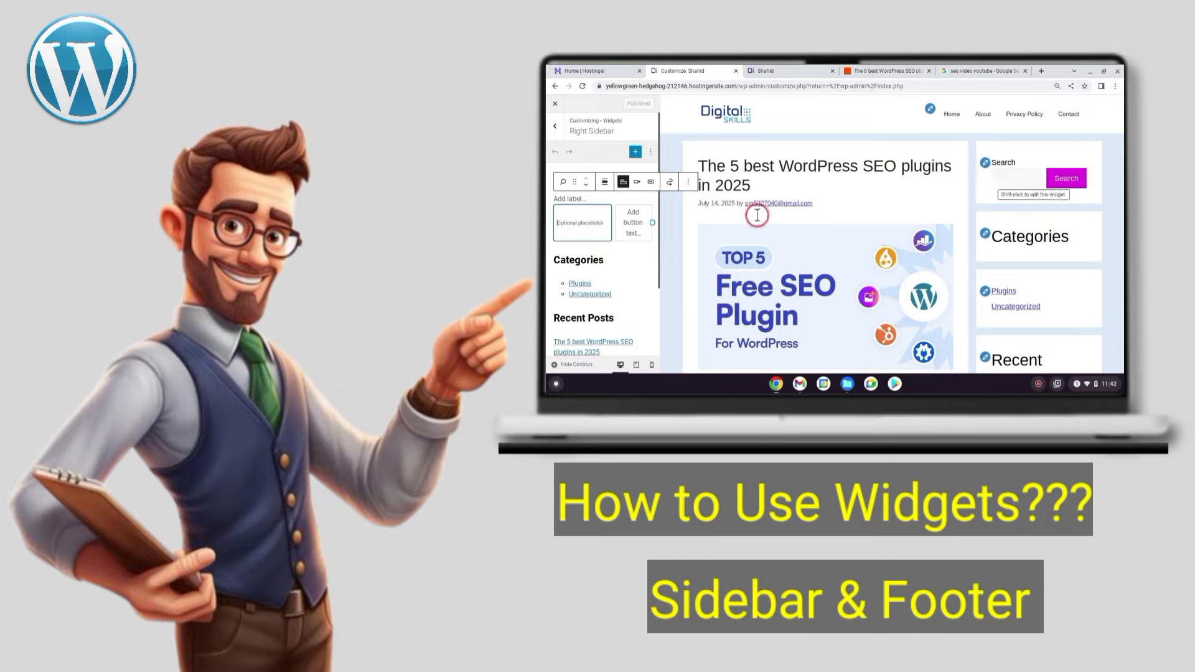
left_click(688, 182)
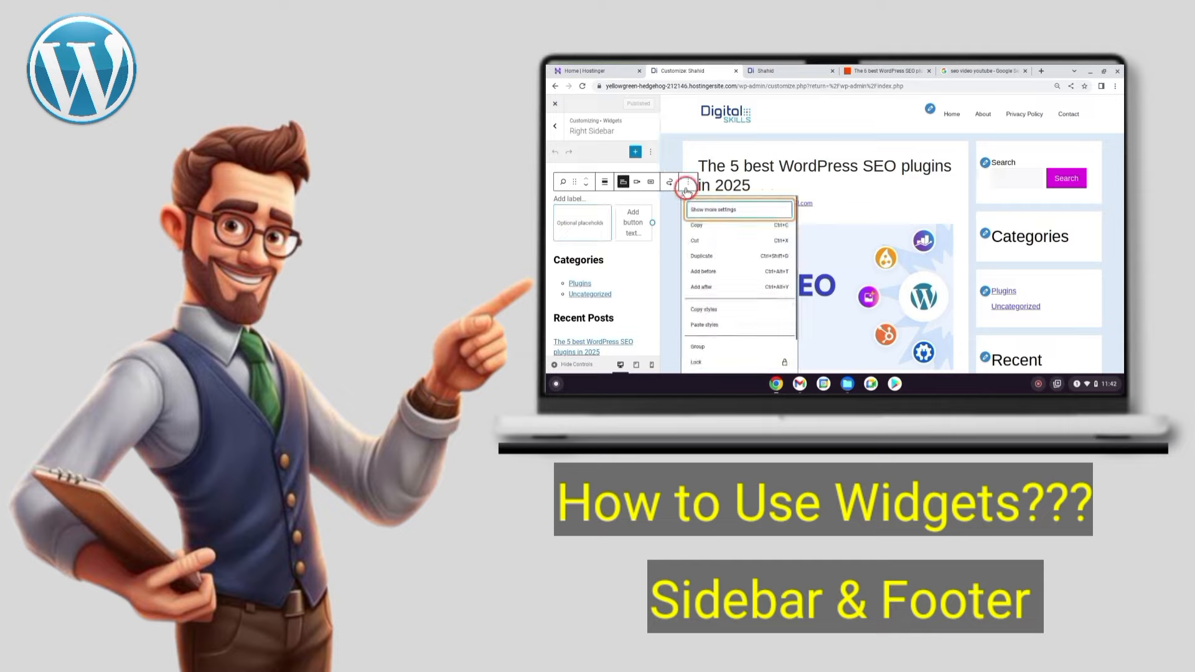
scroll(703, 292, "down", 2)
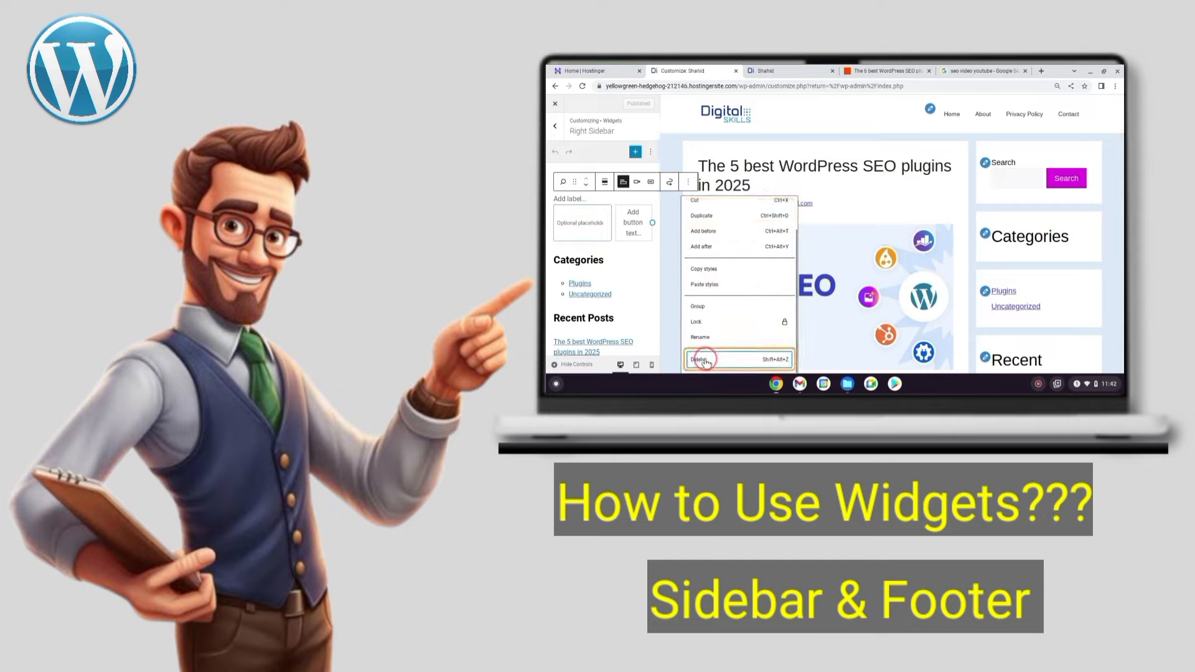
left_click(702, 360)
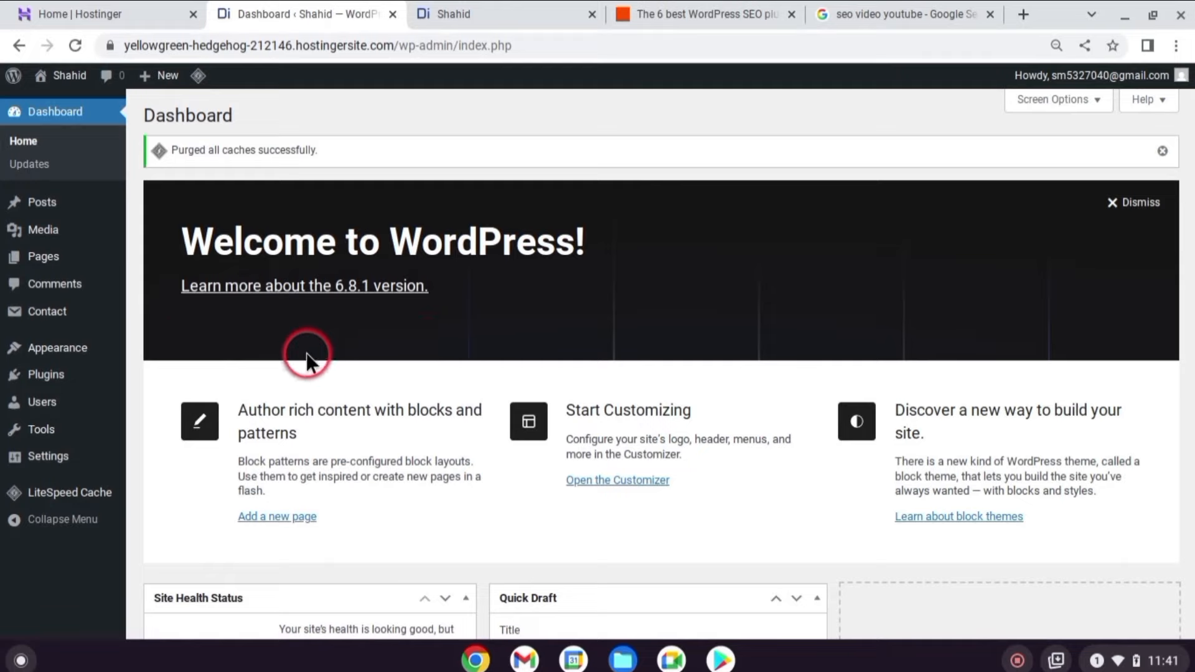
Go to Appearance > Customize > Widgets > Right Sidebar and select its Search block.
mouse_move(69, 348)
left_click(187, 391)
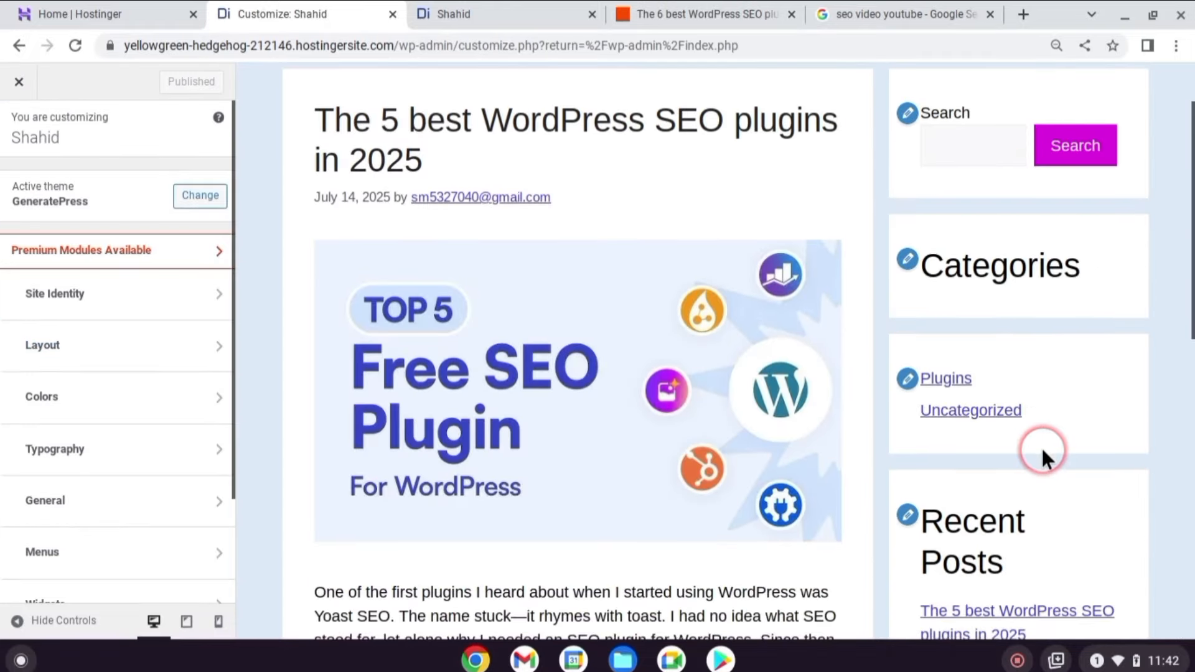
scroll(1041, 446, "down", 2)
scroll(1040, 446, "up", 3)
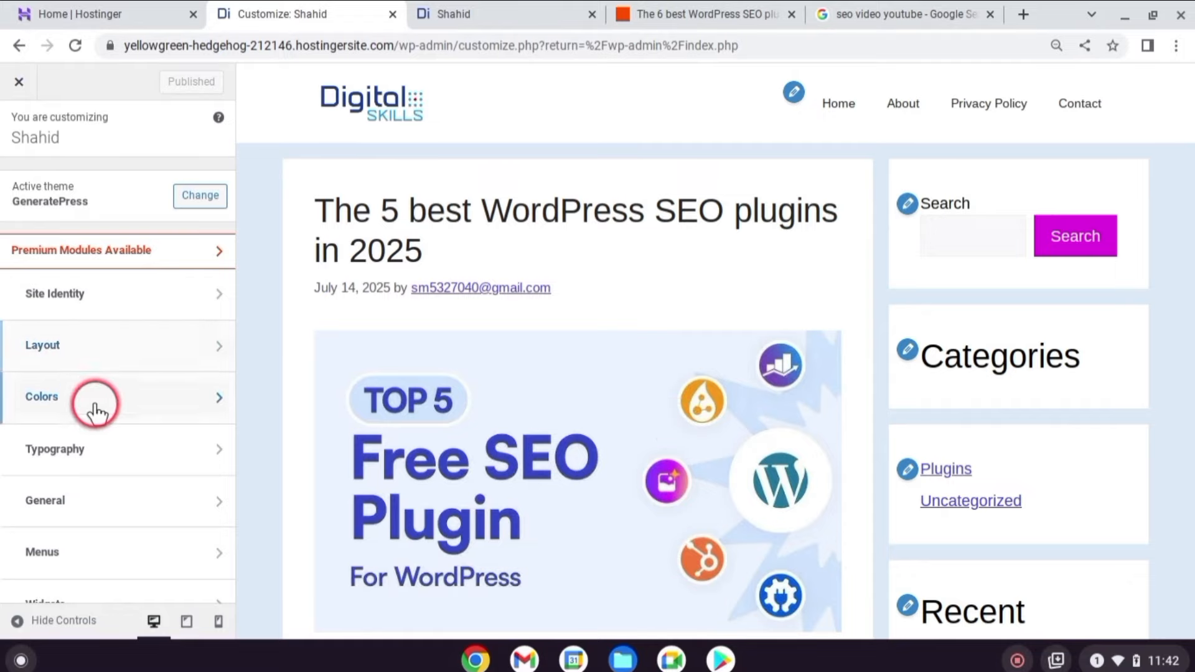
scroll(94, 473, "down", 2)
left_click(158, 475)
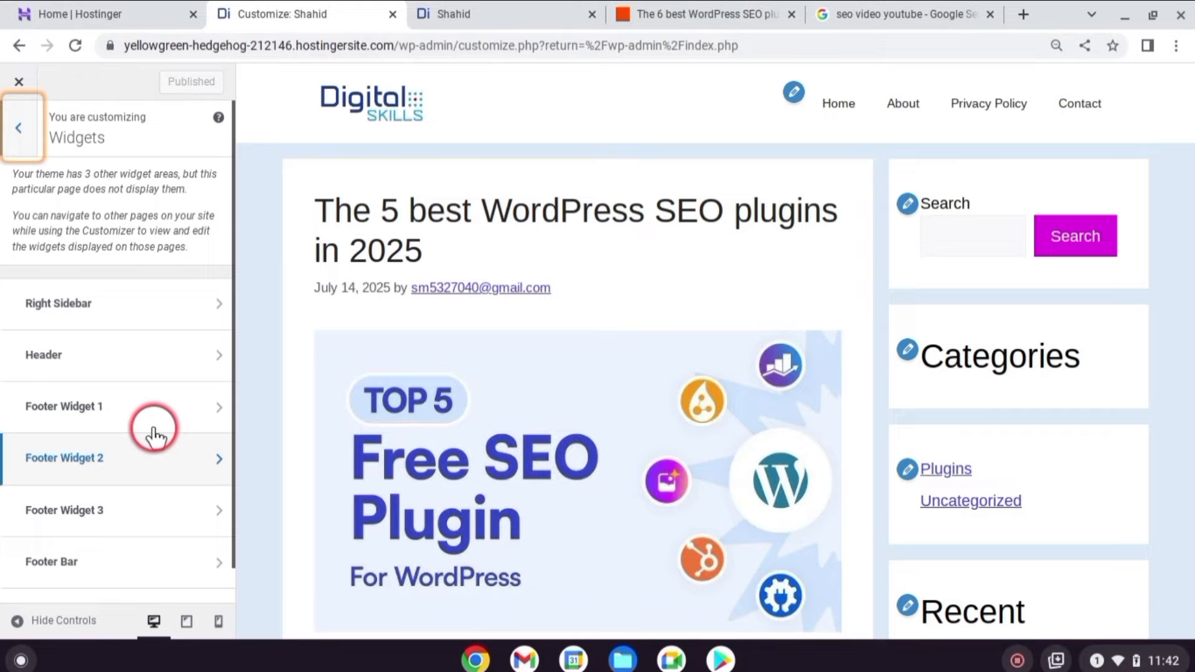
left_click(176, 304)
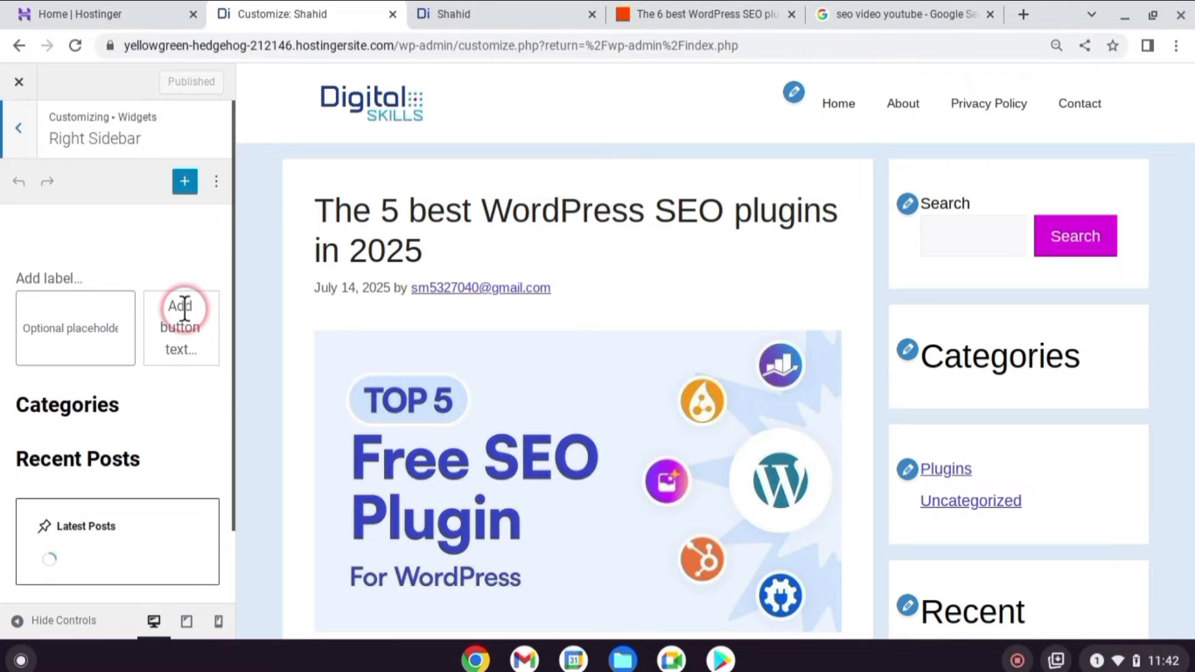
left_click(91, 324)
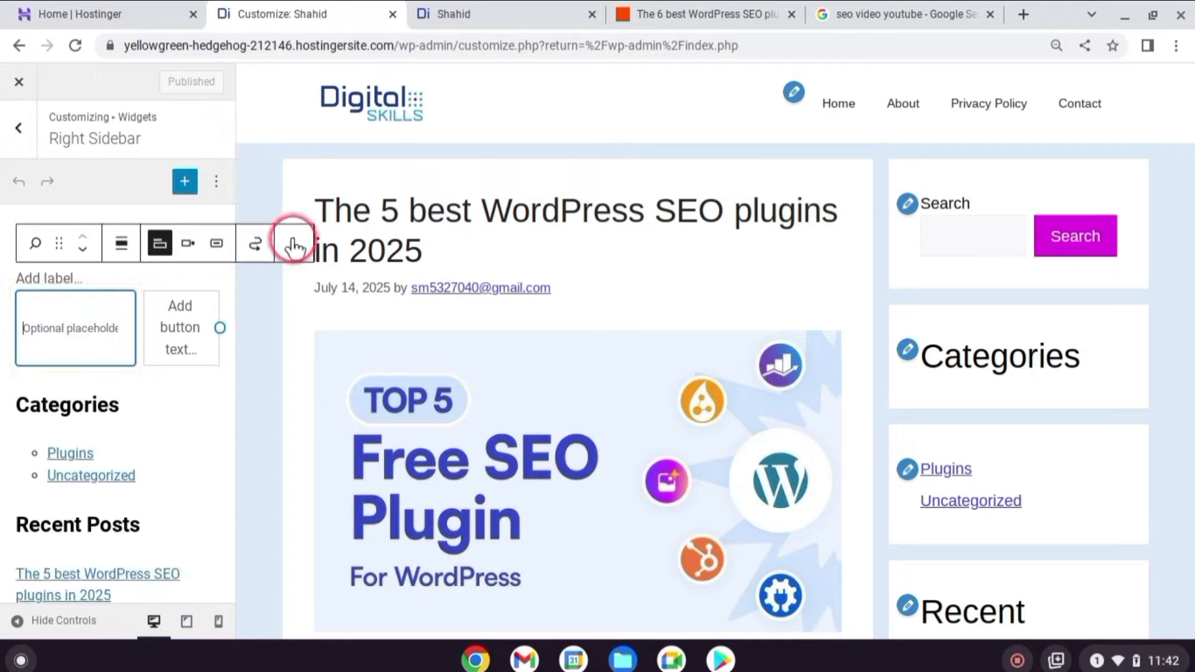
Delete the Search block from the Right Sidebar.
left_click(294, 248)
scroll(334, 436, "down", 2)
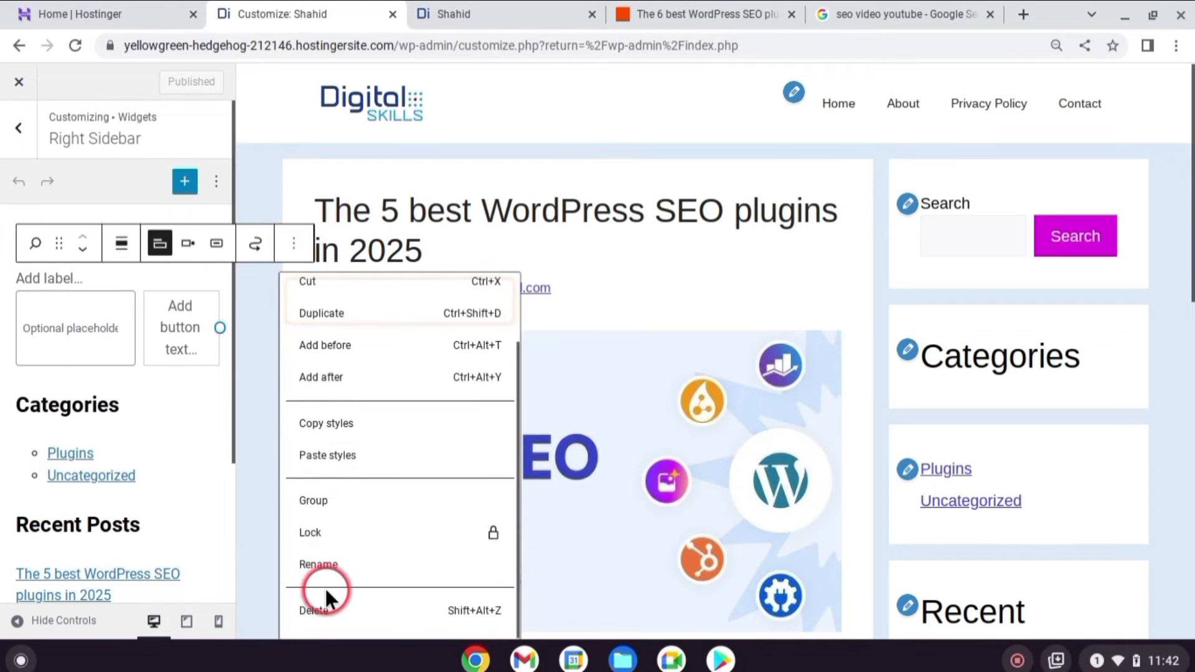
left_click(325, 609)
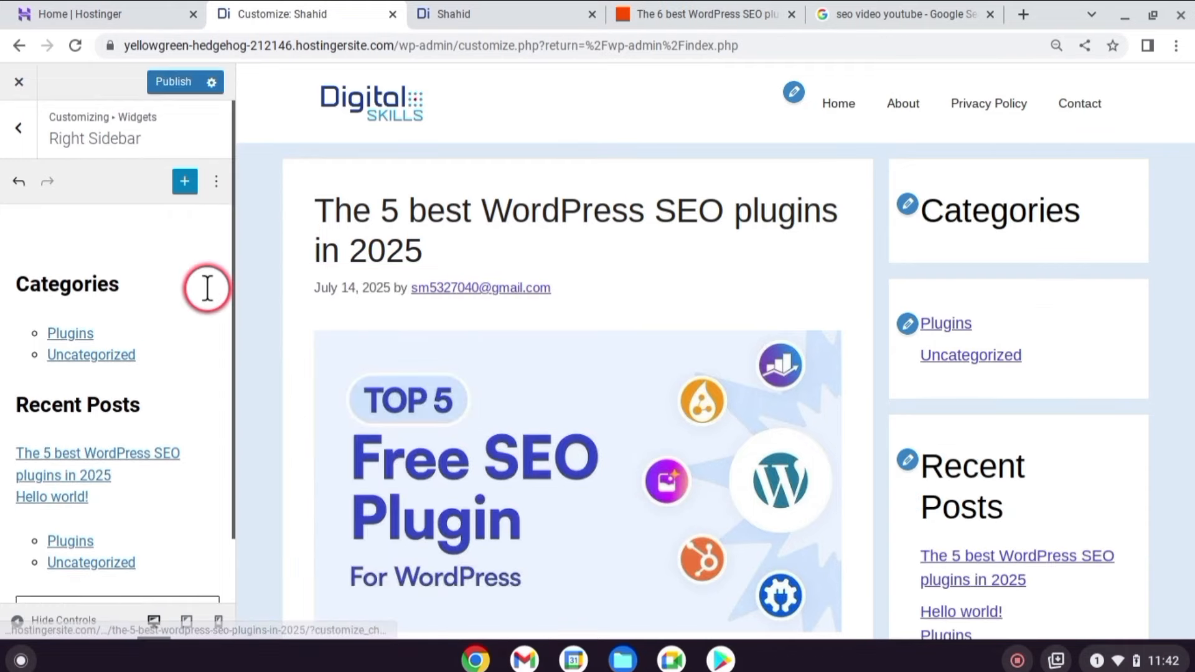
key("ctrl+z")
left_click(350, 320)
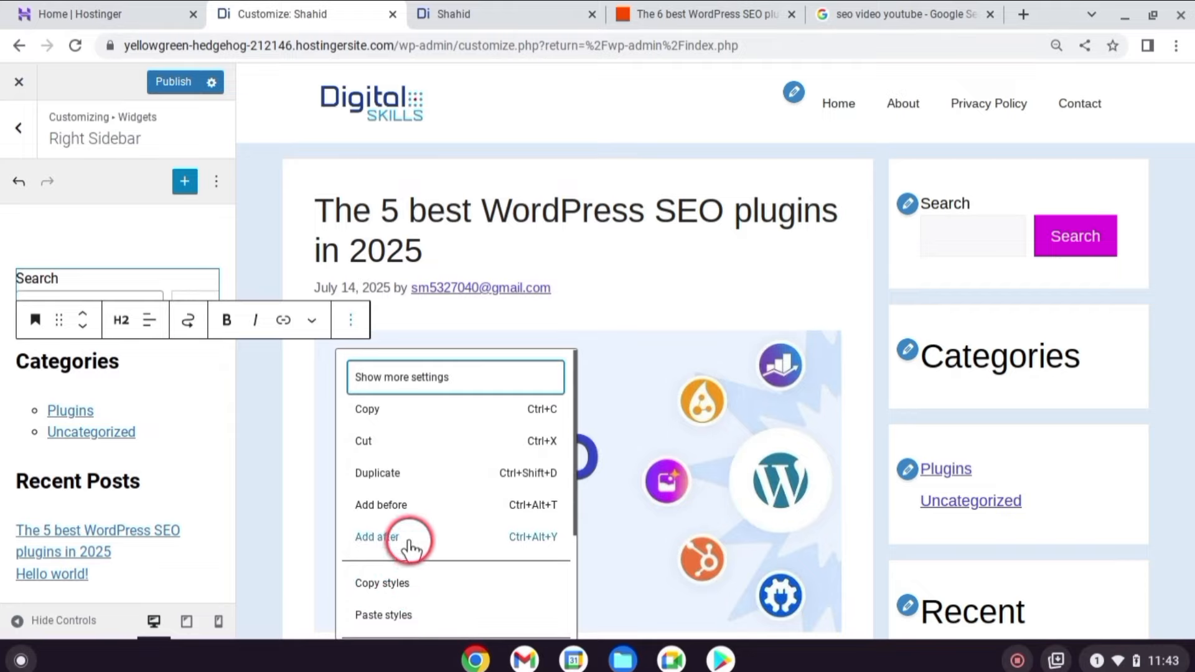
scroll(404, 550, "down", 2)
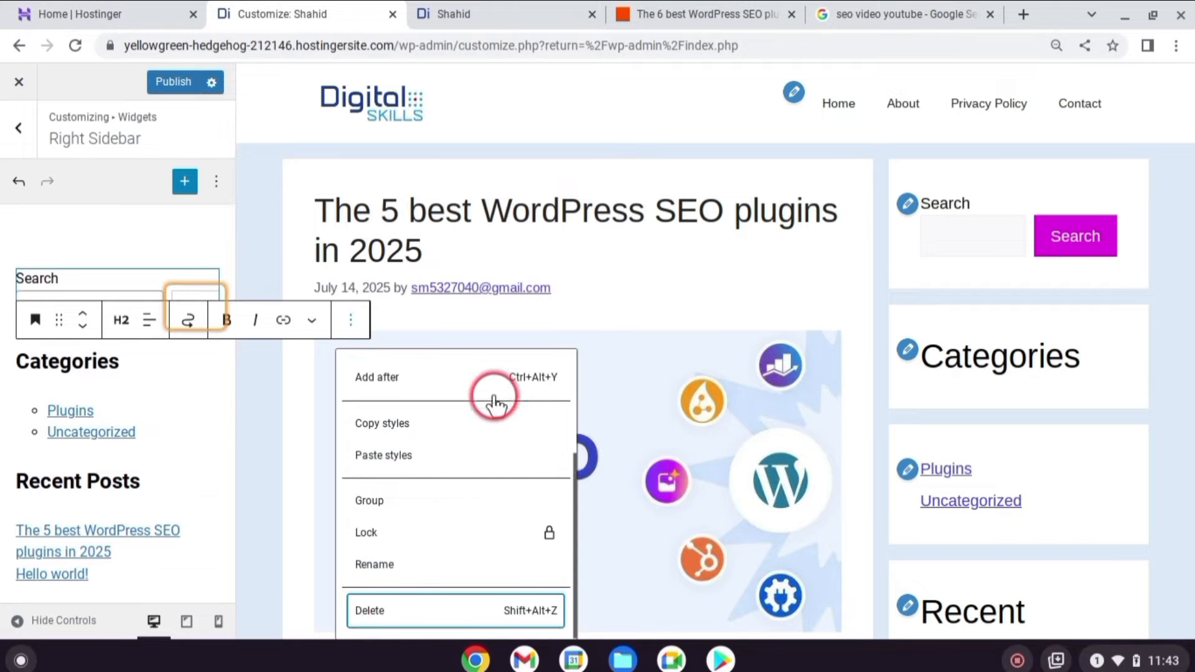
left_click(430, 611)
Remove the Categories and Recent Posts headings, the category list and the ungrouped latest-posts group.
left_click(389, 243)
left_click(423, 611)
left_click(230, 610)
left_click(118, 285)
left_click(396, 244)
left_click(430, 610)
left_click(203, 244)
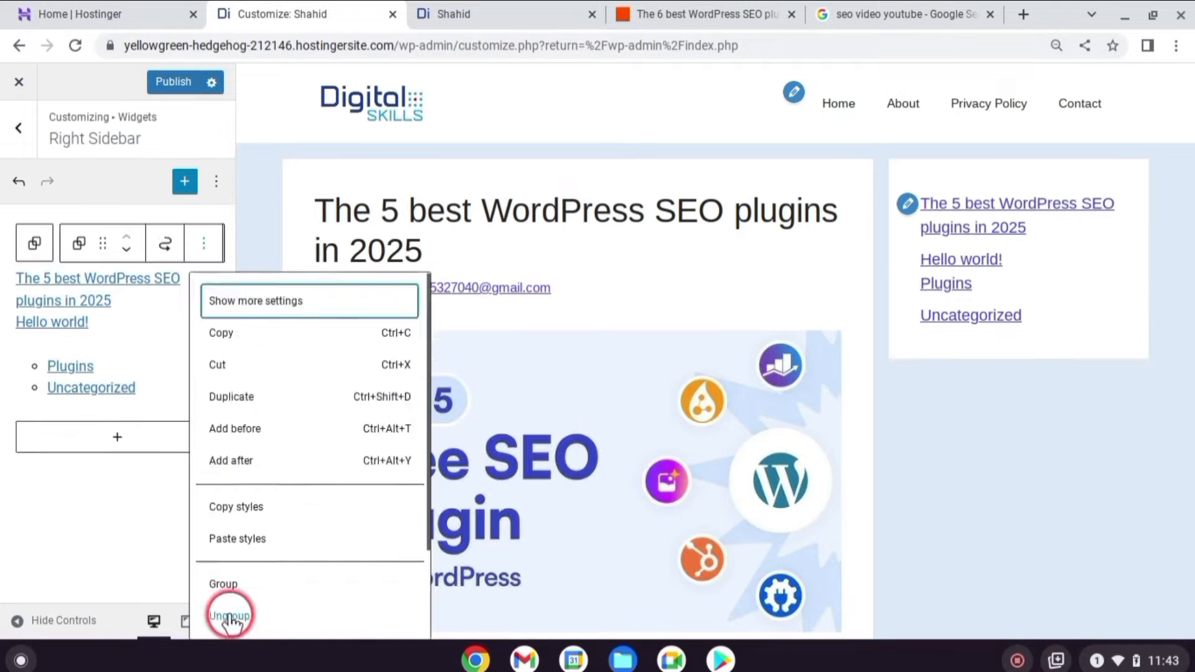
left_click(230, 616)
left_click(168, 607)
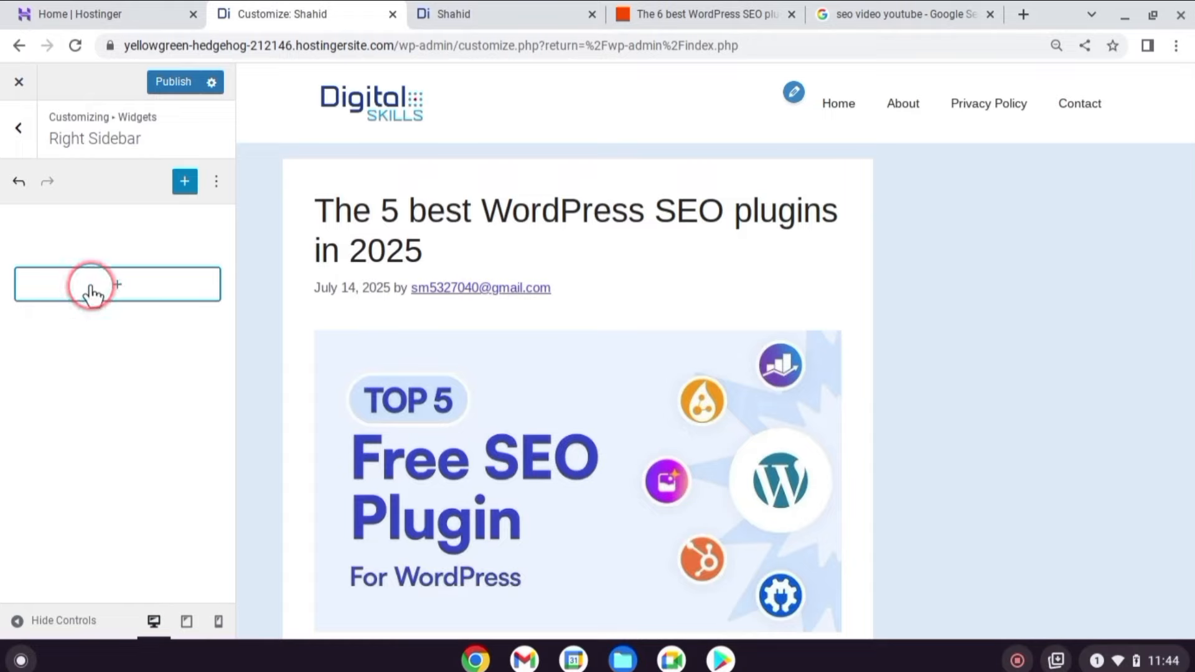
left_click(92, 293)
Add a Search block back to the Right Sidebar.
type("sea")
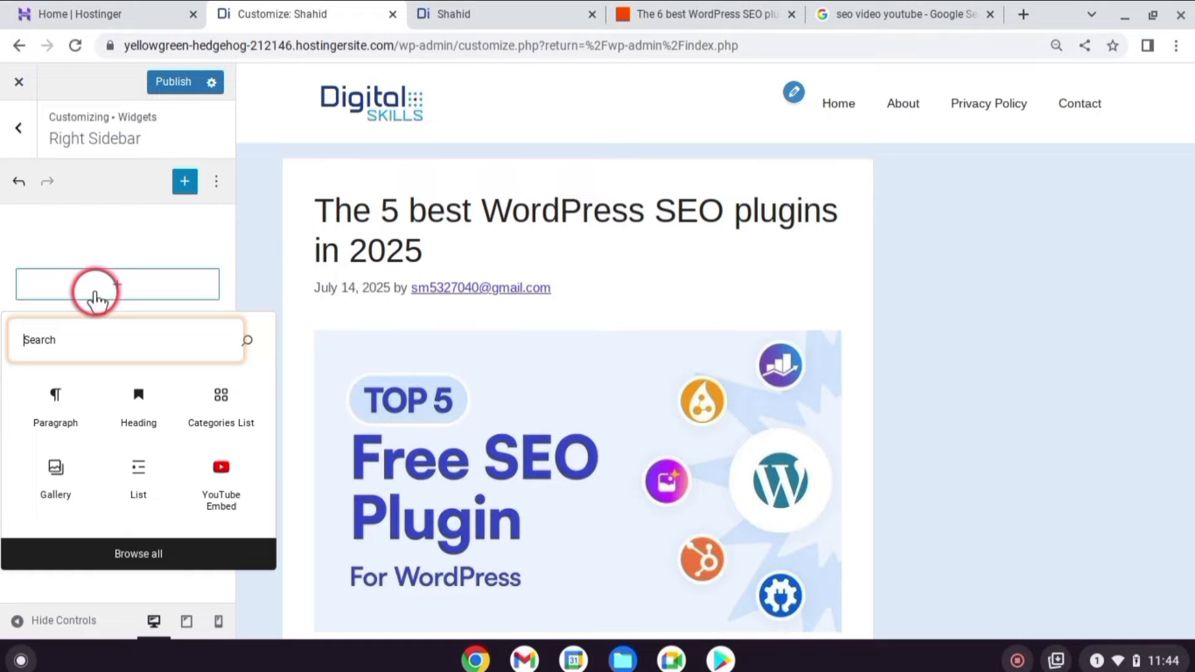
type("search")
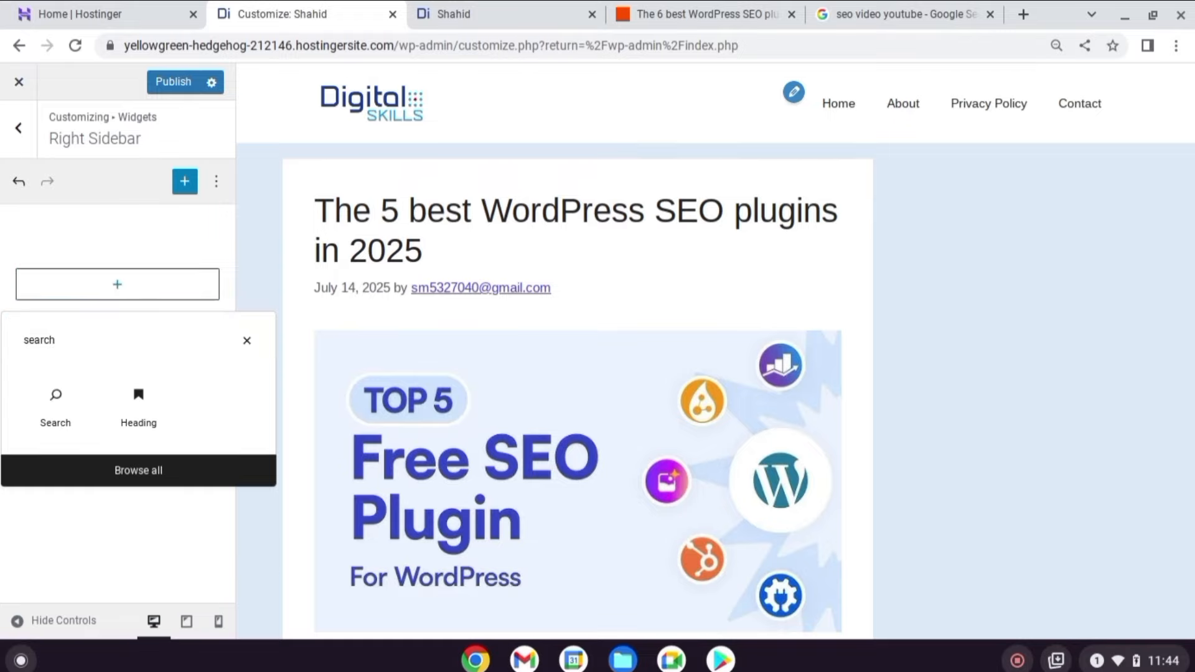
left_click(56, 412)
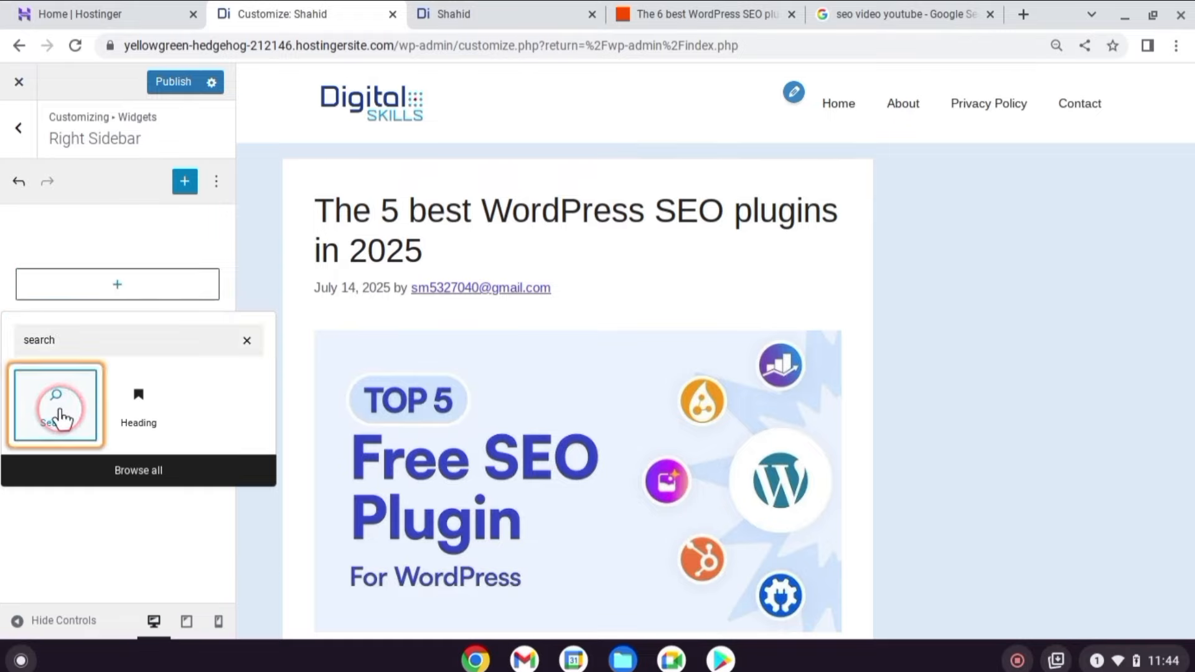
left_click(68, 391)
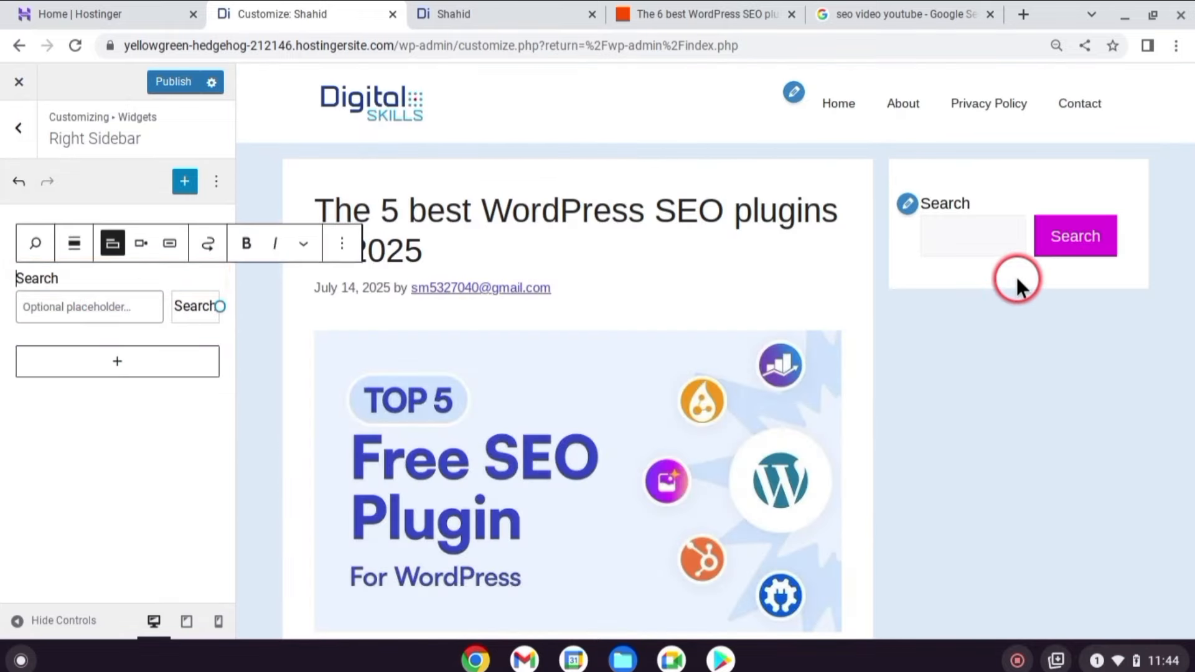
Add Categories List and Latest Posts blocks below the Search block.
left_click(121, 372)
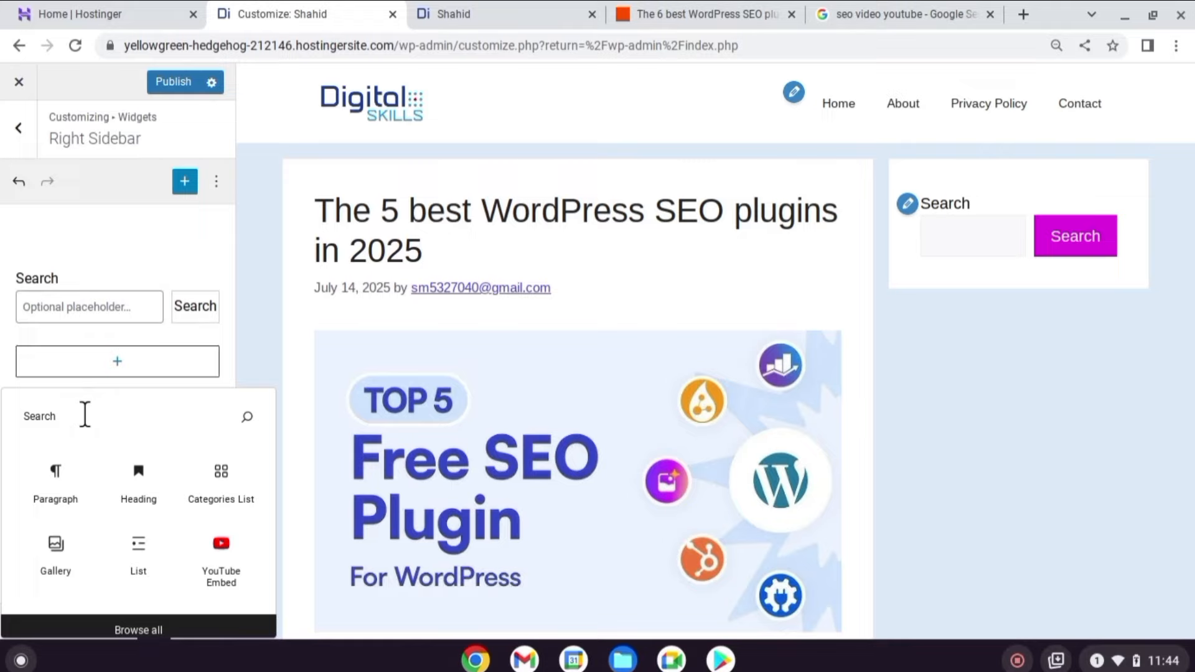
type("categ")
left_click(41, 494)
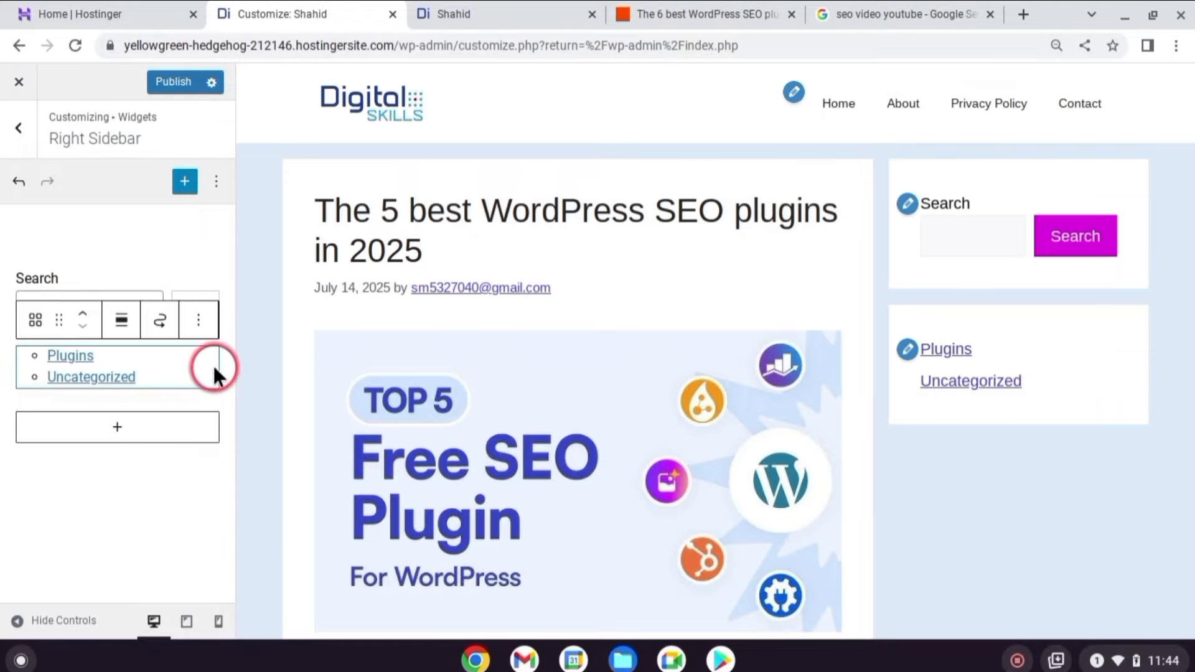
left_click(105, 439)
type("posts")
left_click(66, 537)
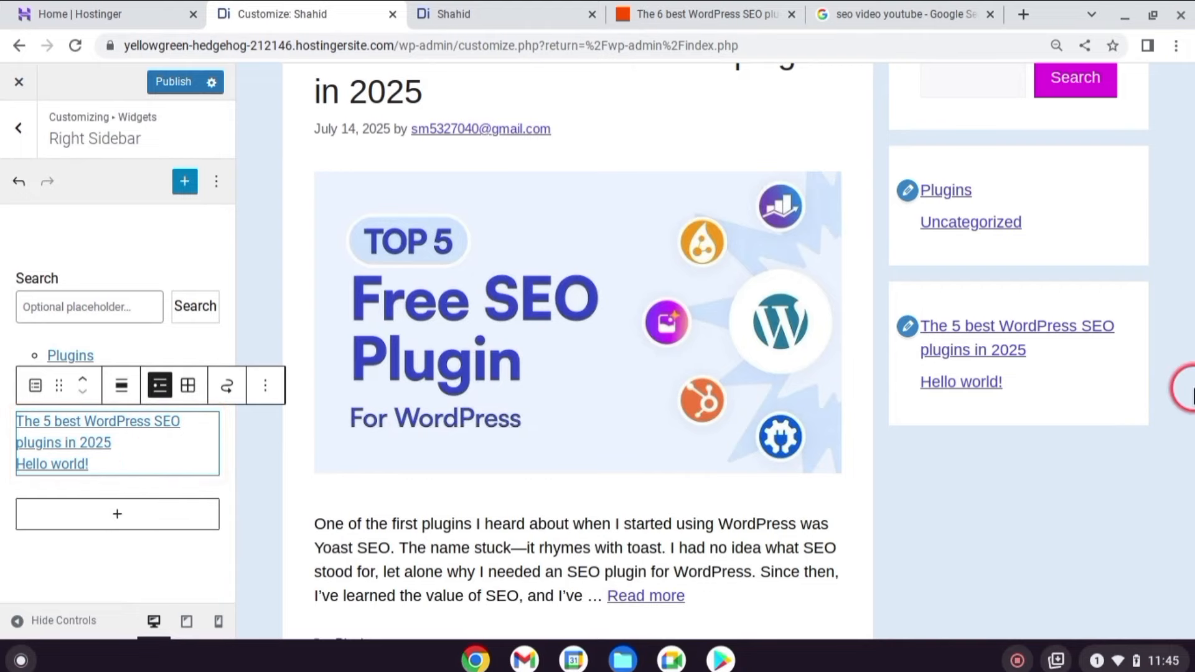
Publish the sidebar changes, verify them on the refreshed live site, and return to the widget areas.
scroll(1177, 373, "up", 3)
scroll(1089, 311, "down", 3)
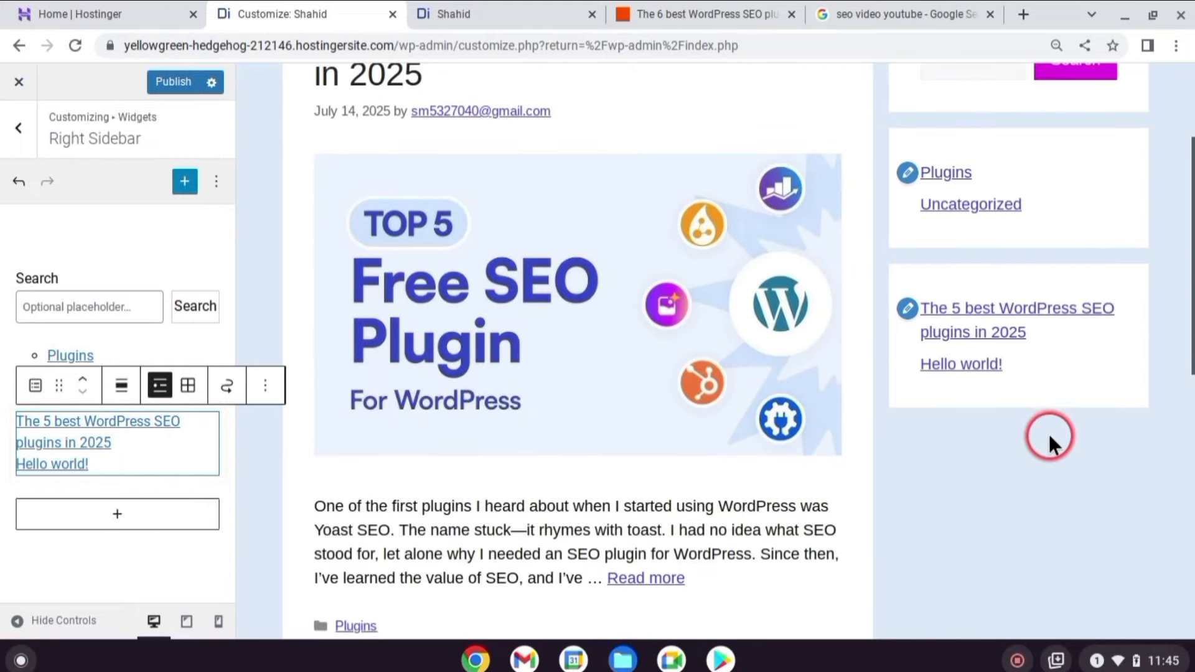
scroll(1054, 459, "up", 3)
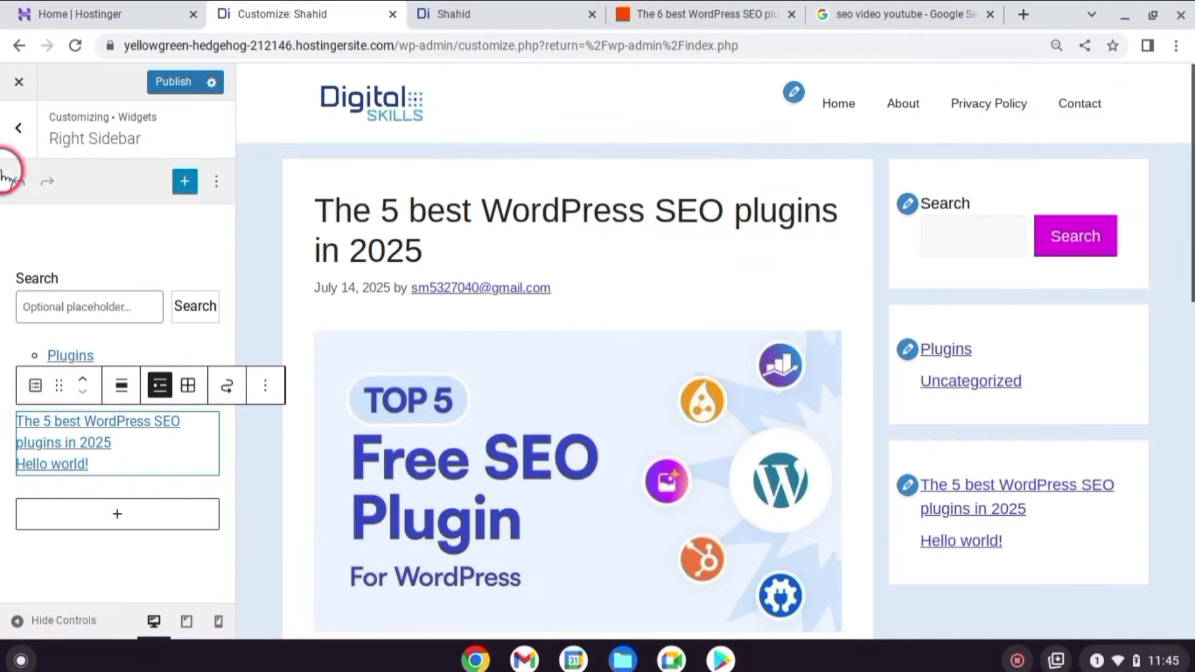
left_click(169, 82)
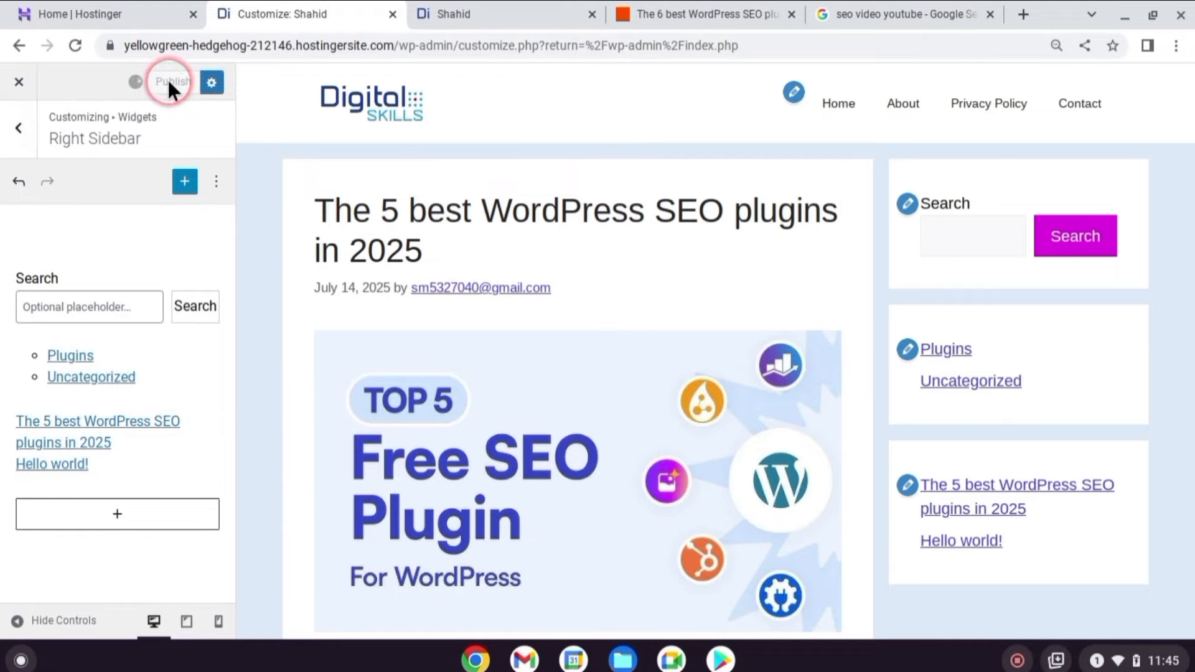
key("ctrl+Tab")
left_click(74, 45)
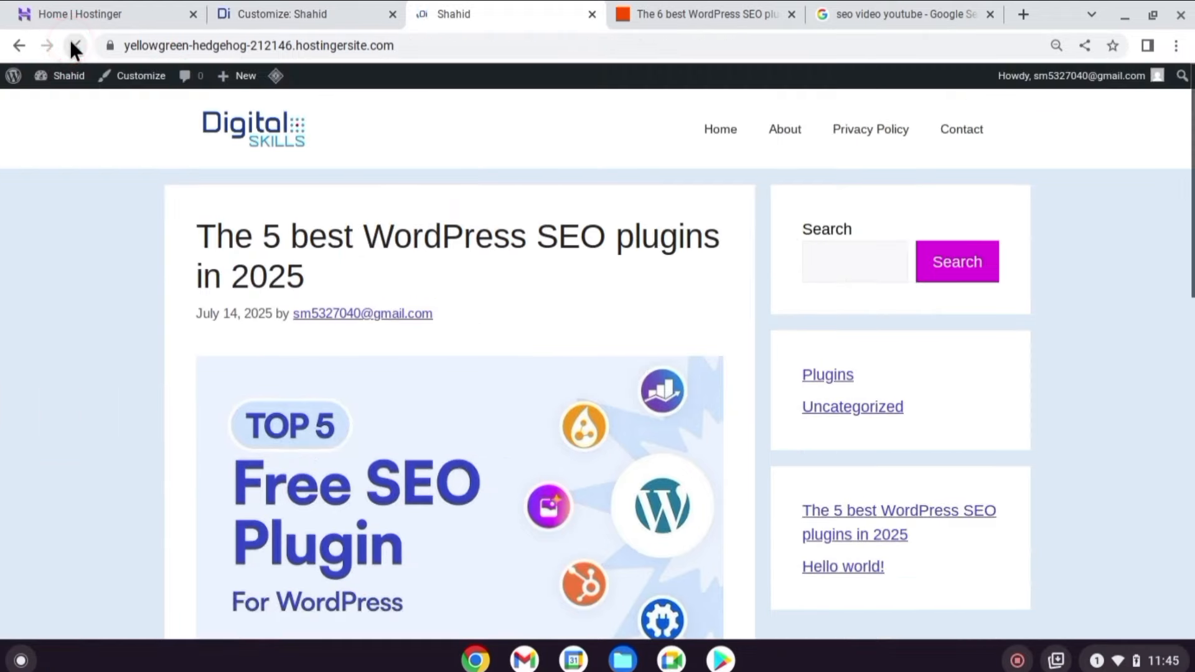
left_click(274, 77)
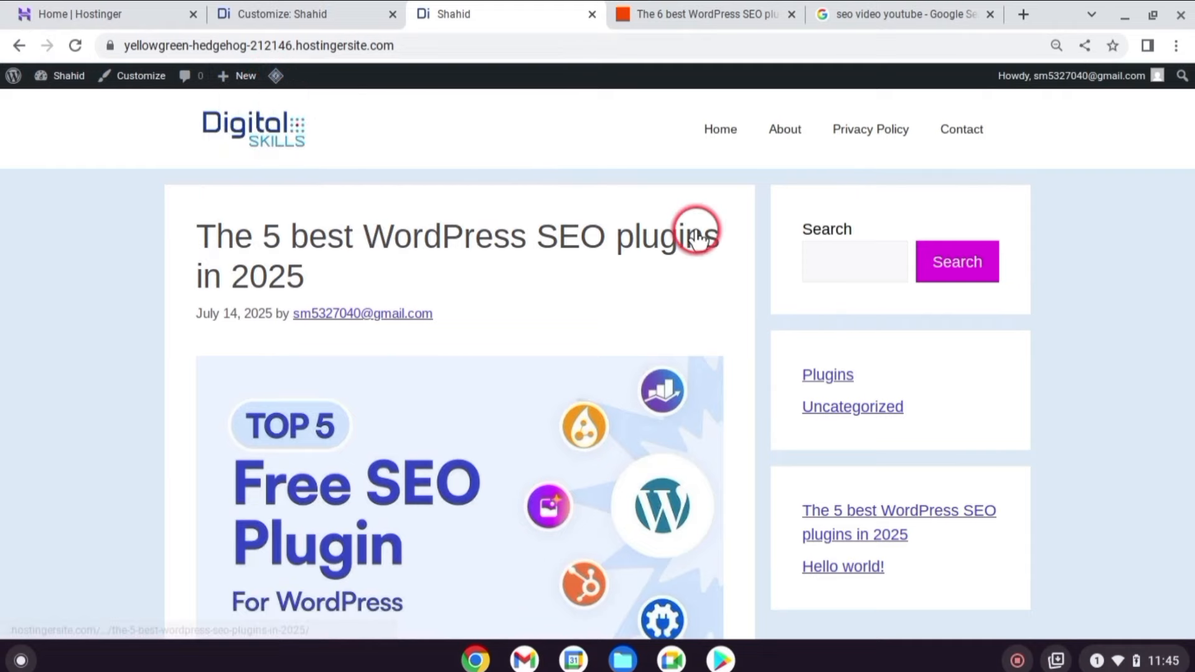
left_click(291, 11)
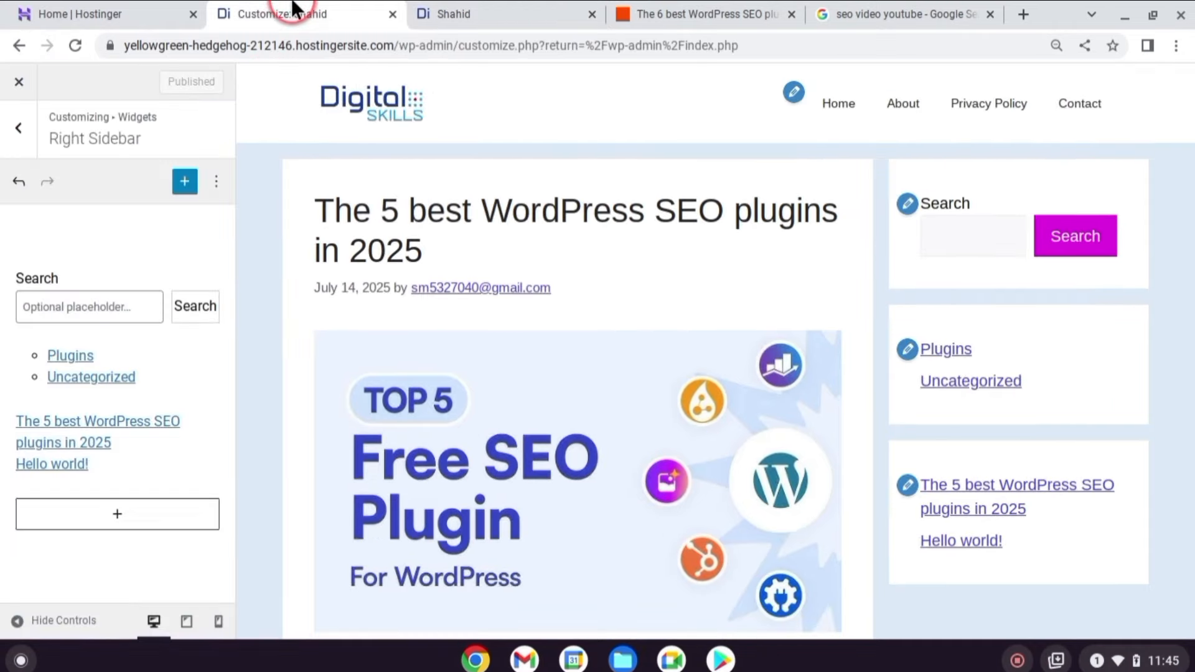
left_click(11, 124)
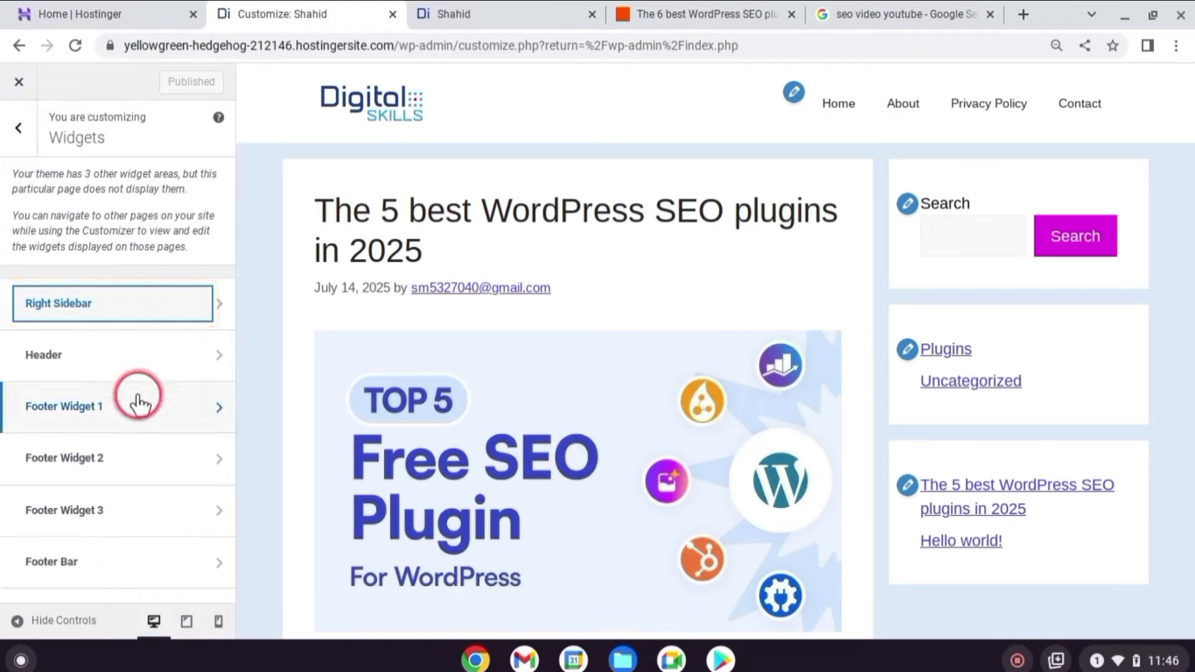
Add a Gallery block containing the Digital Skills logo to Footer Widget 1.
scroll(140, 403, "down", 1)
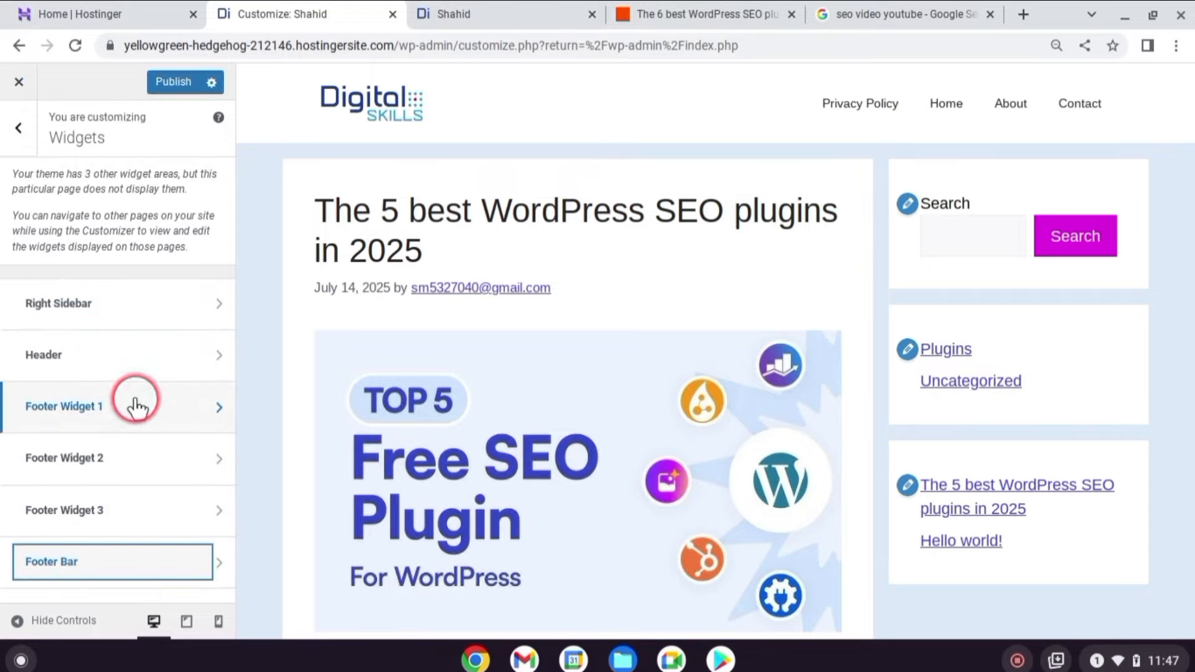
left_click(136, 408)
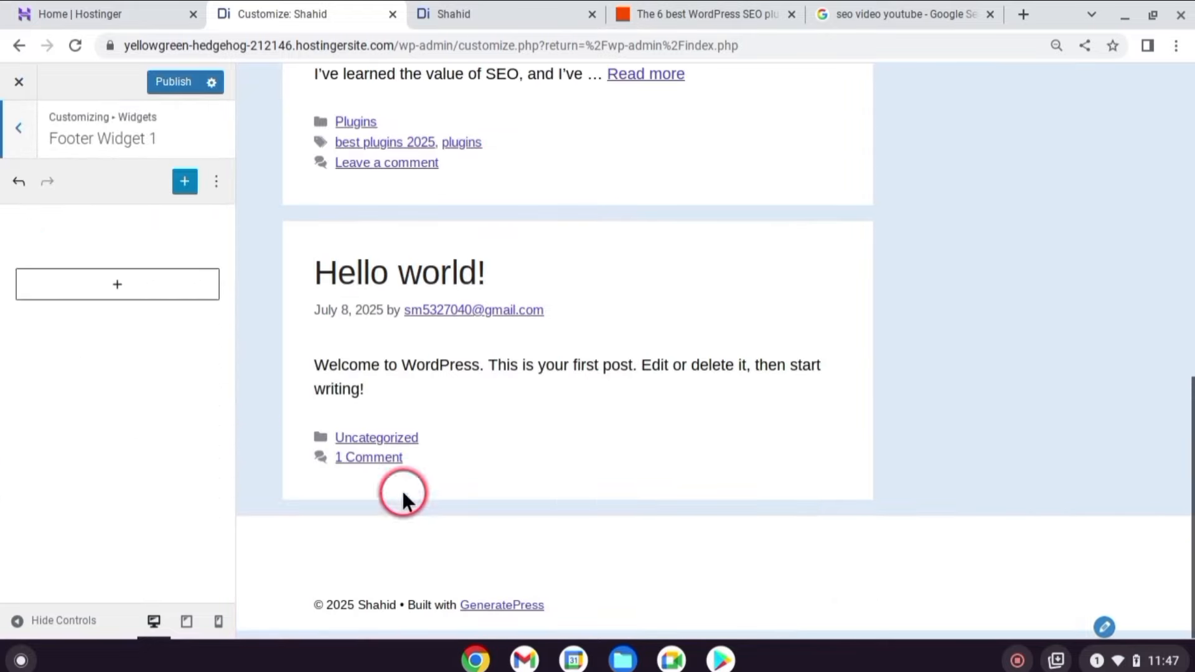
left_click(143, 281)
left_click(59, 481)
left_click(113, 381)
left_click(749, 282)
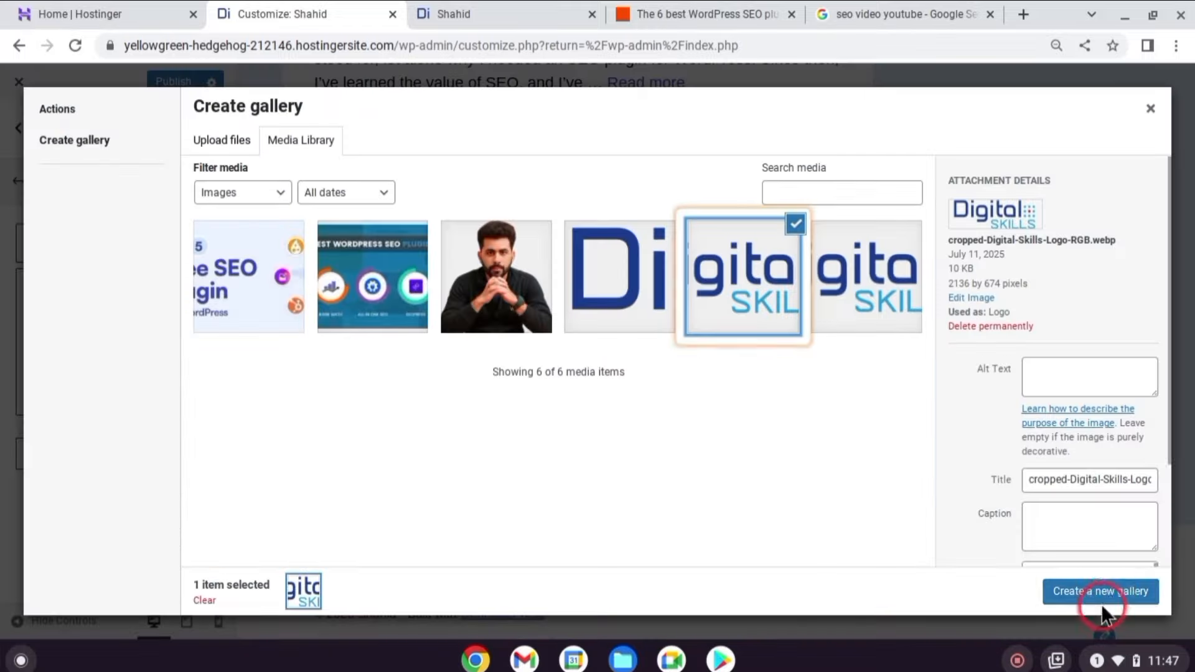
left_click(1100, 589)
left_click(1111, 592)
scroll(671, 488, "down", 2)
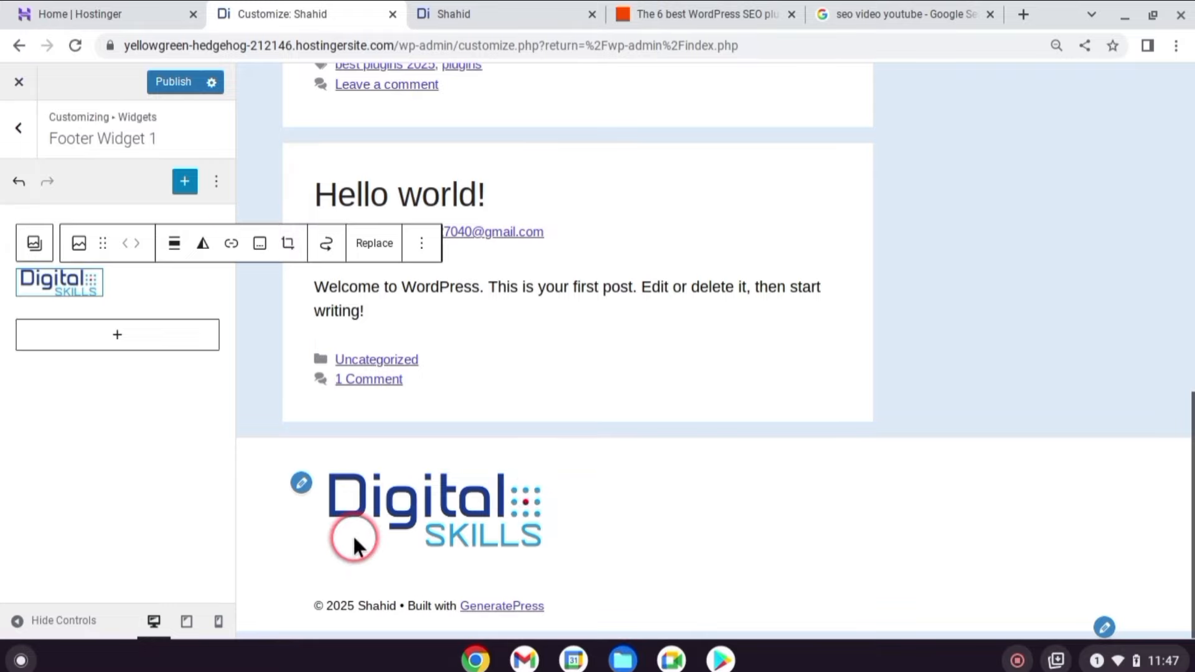
left_click(18, 132)
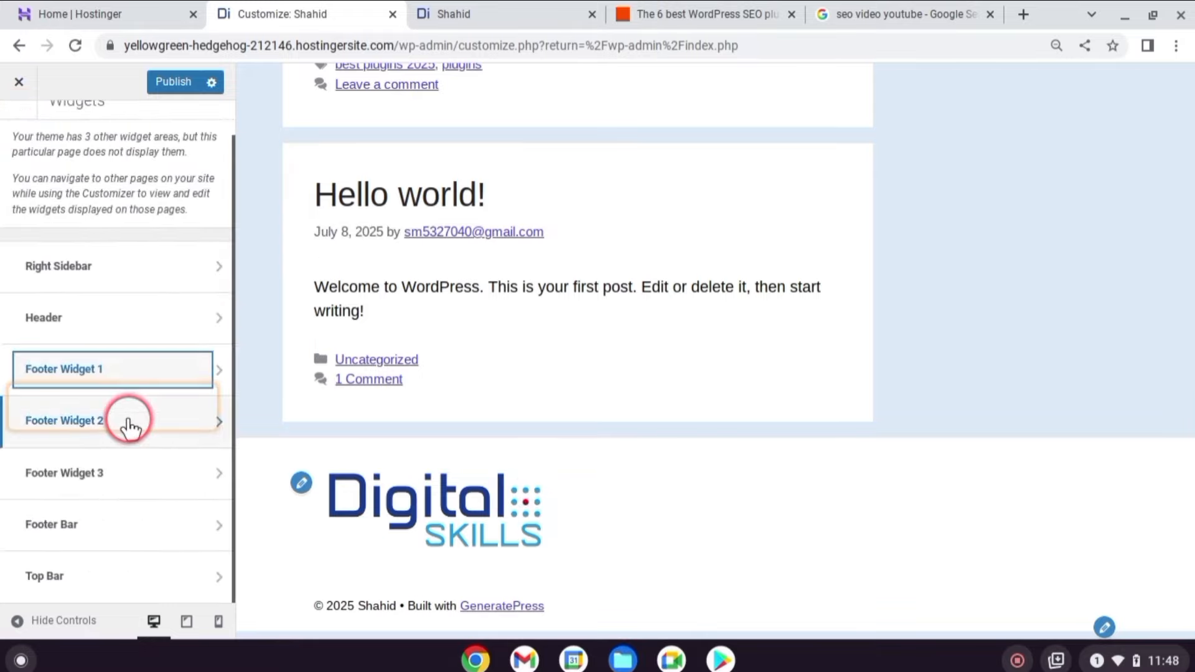
left_click(128, 419)
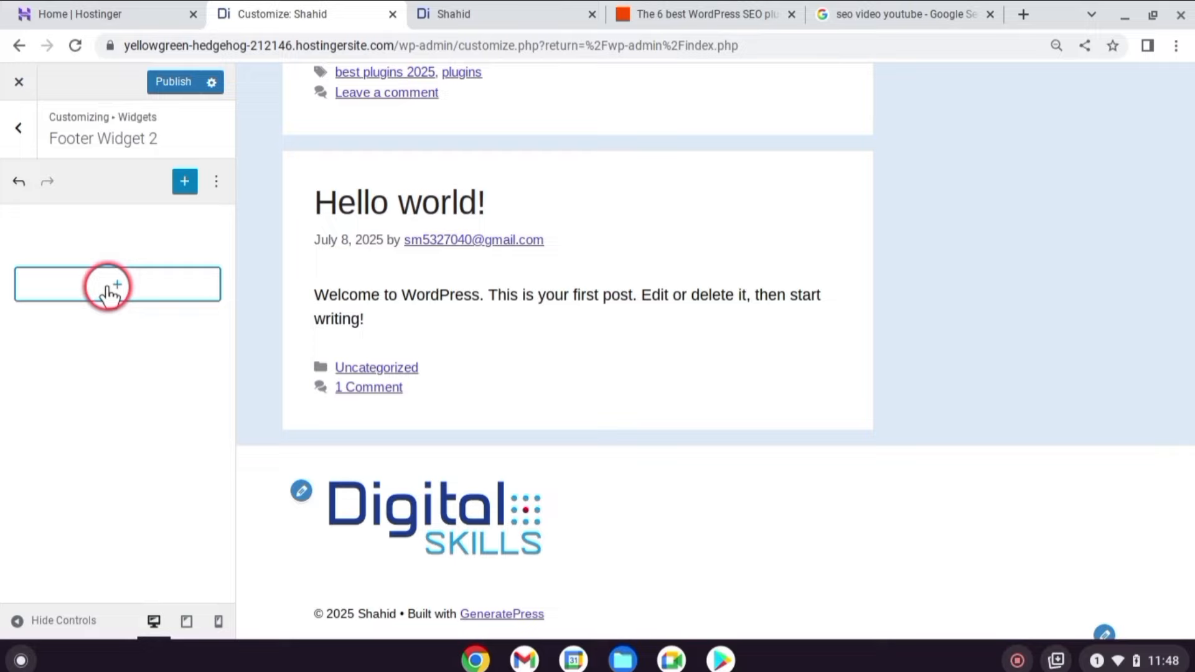
Add a Page List block to Footer Widget 2.
left_click(108, 288)
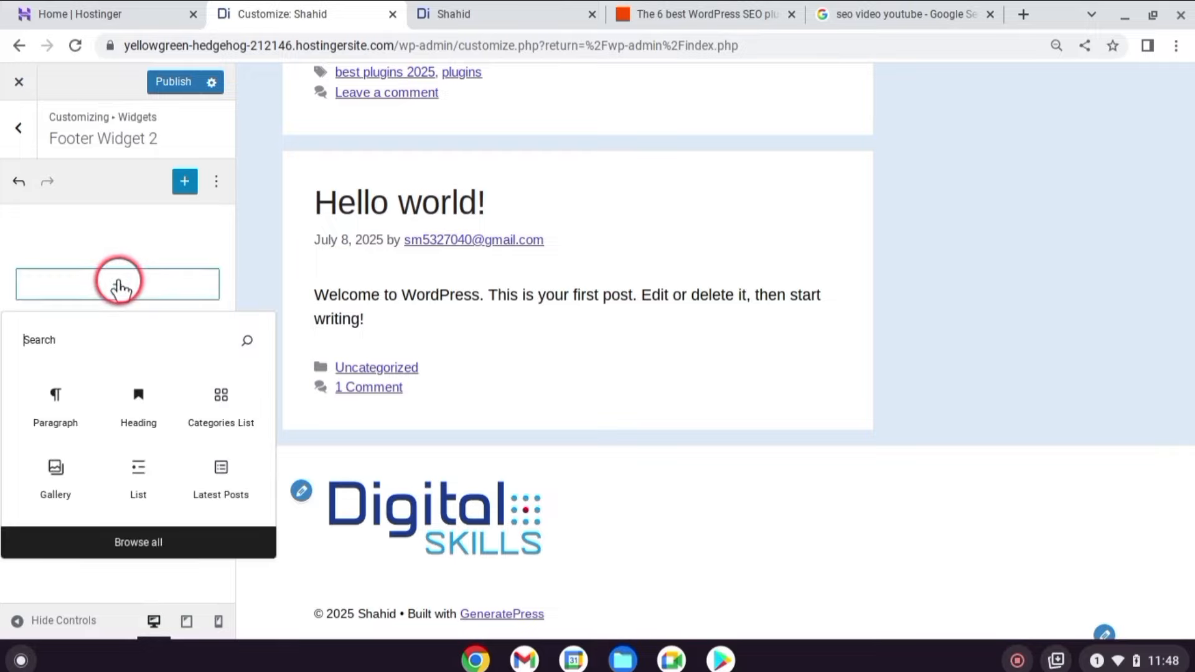
type("pag")
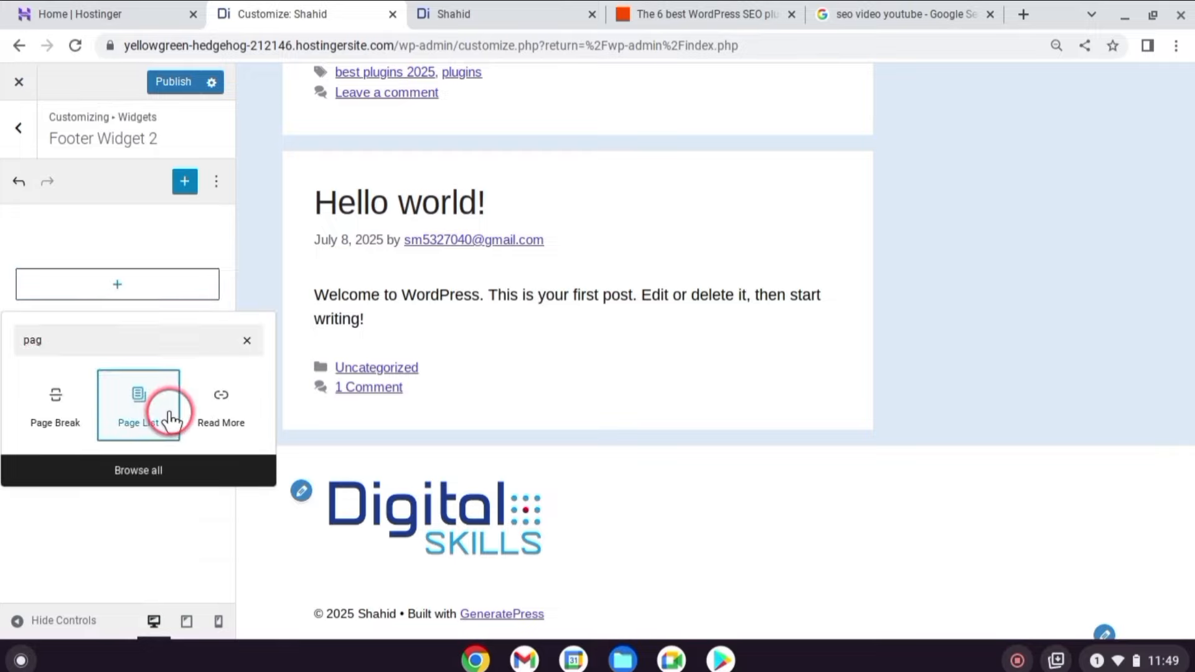
left_click(171, 422)
left_click(19, 127)
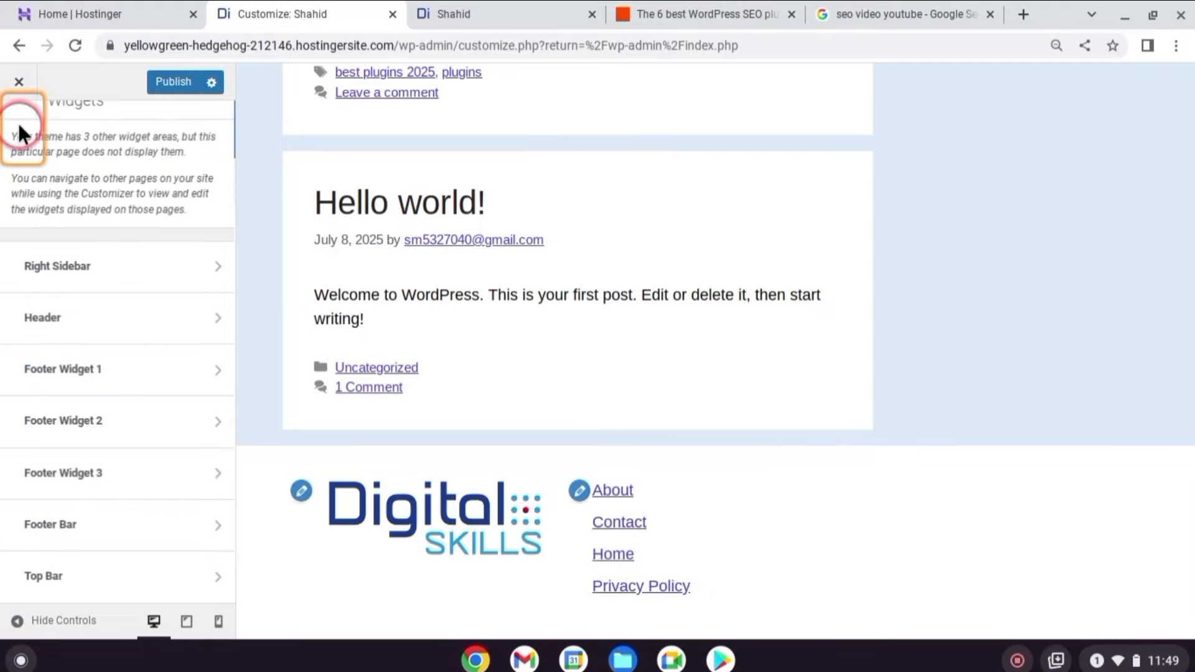
Add a Social Icons block to Footer Widget 3 with a YouTube icon linked to #.
left_click(88, 474)
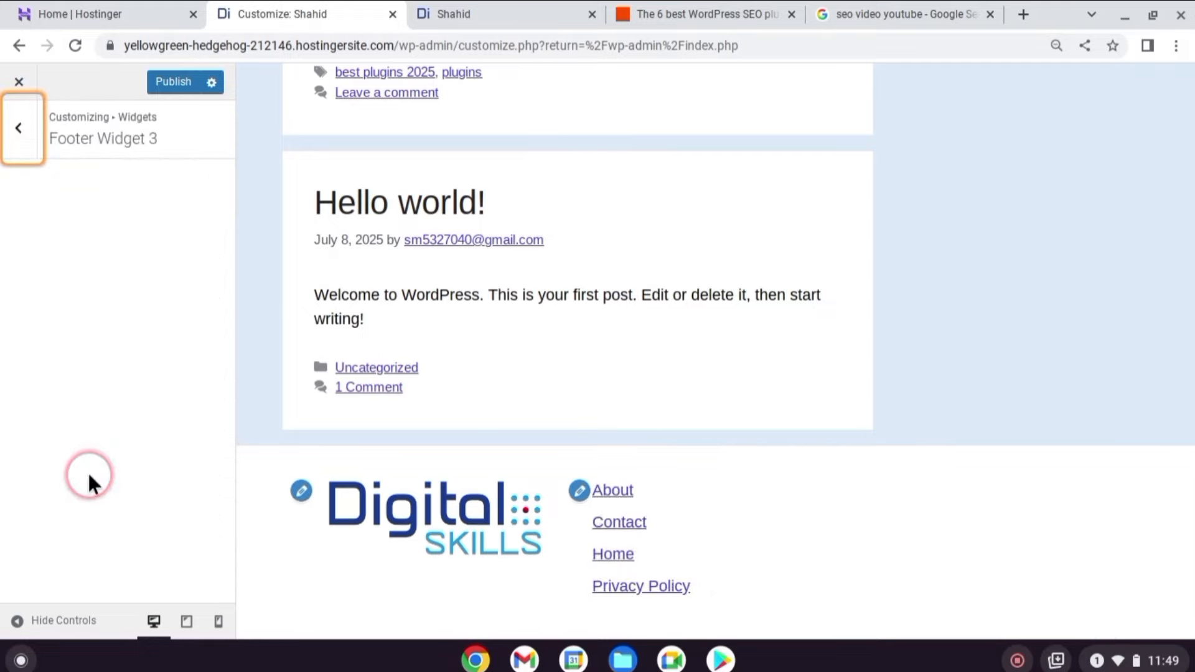
left_click(119, 287)
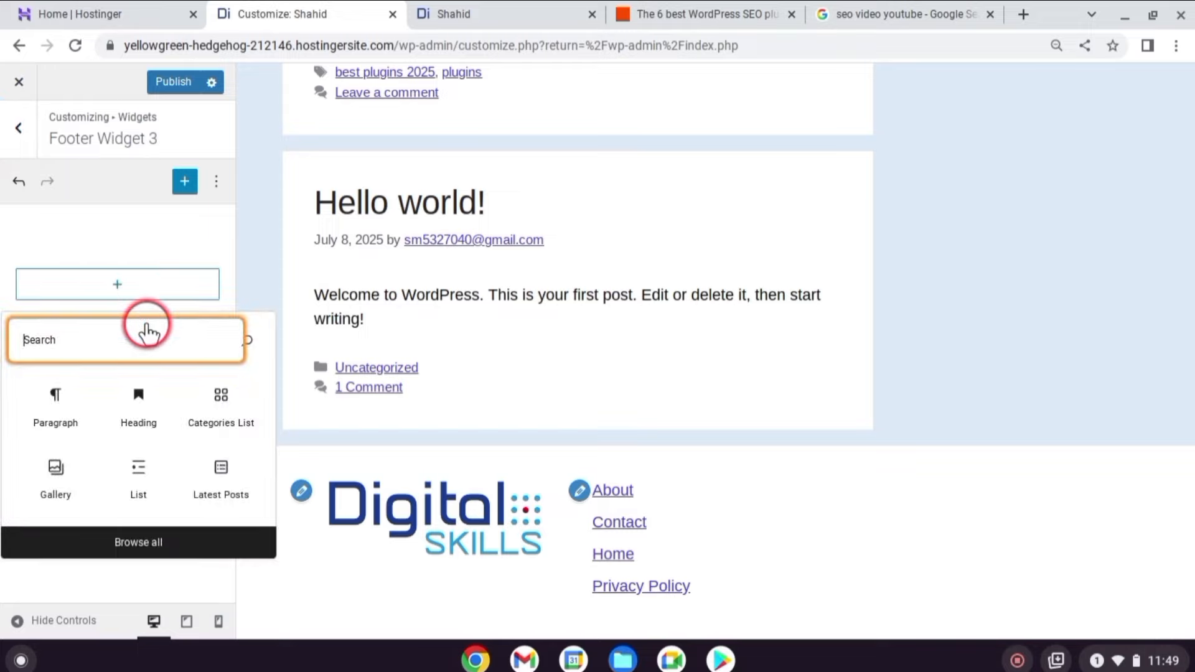
type("soci")
left_click(53, 399)
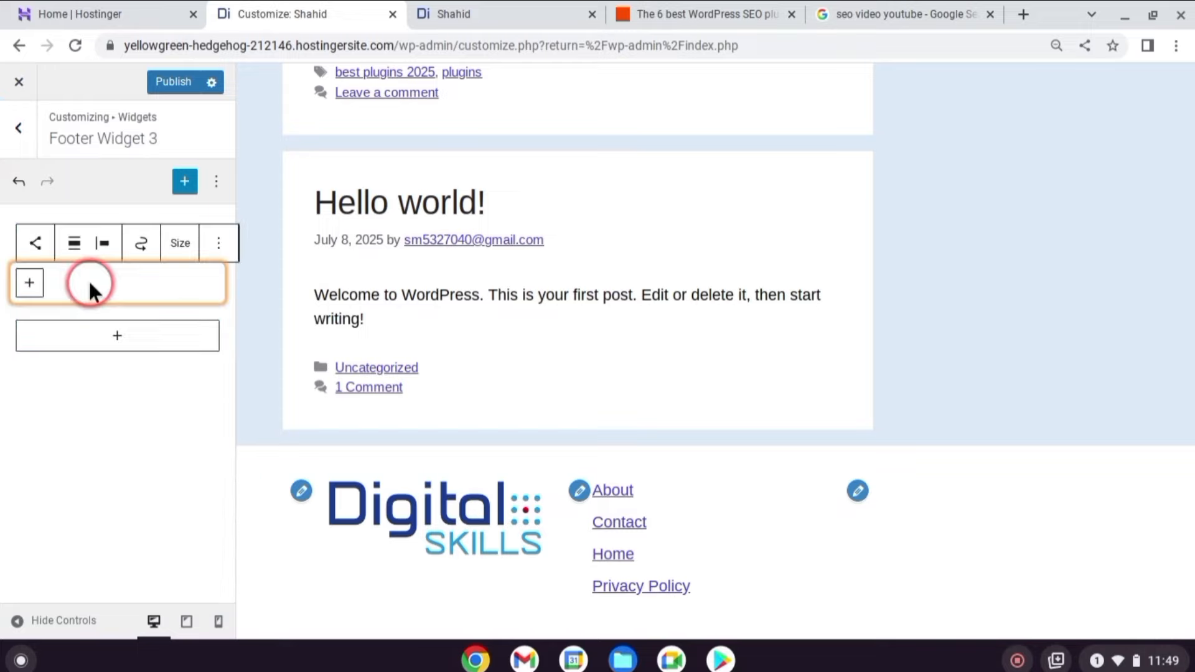
left_click(30, 284)
type("you")
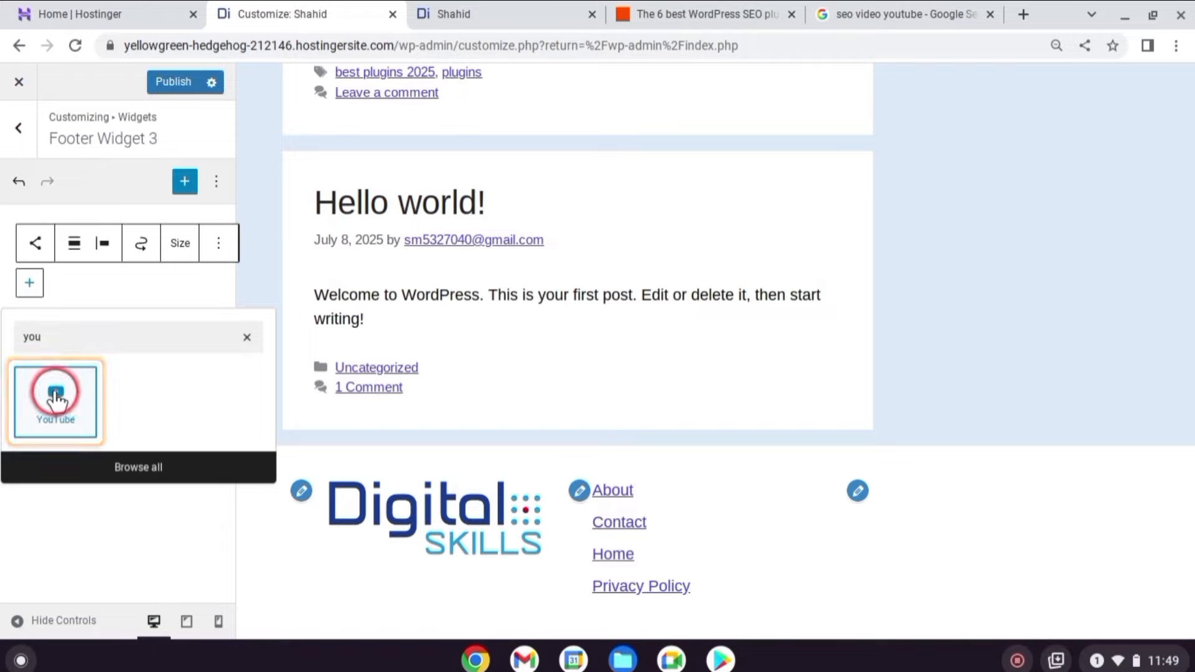
left_click(55, 399)
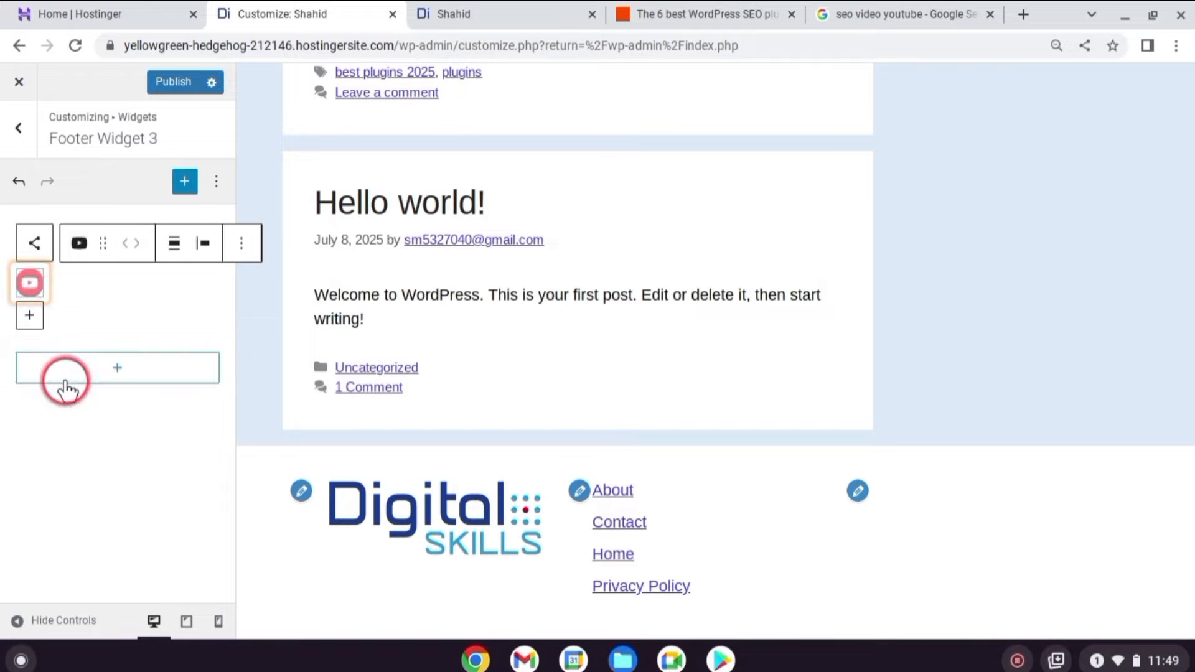
left_click(37, 286)
type("#")
left_click(56, 319)
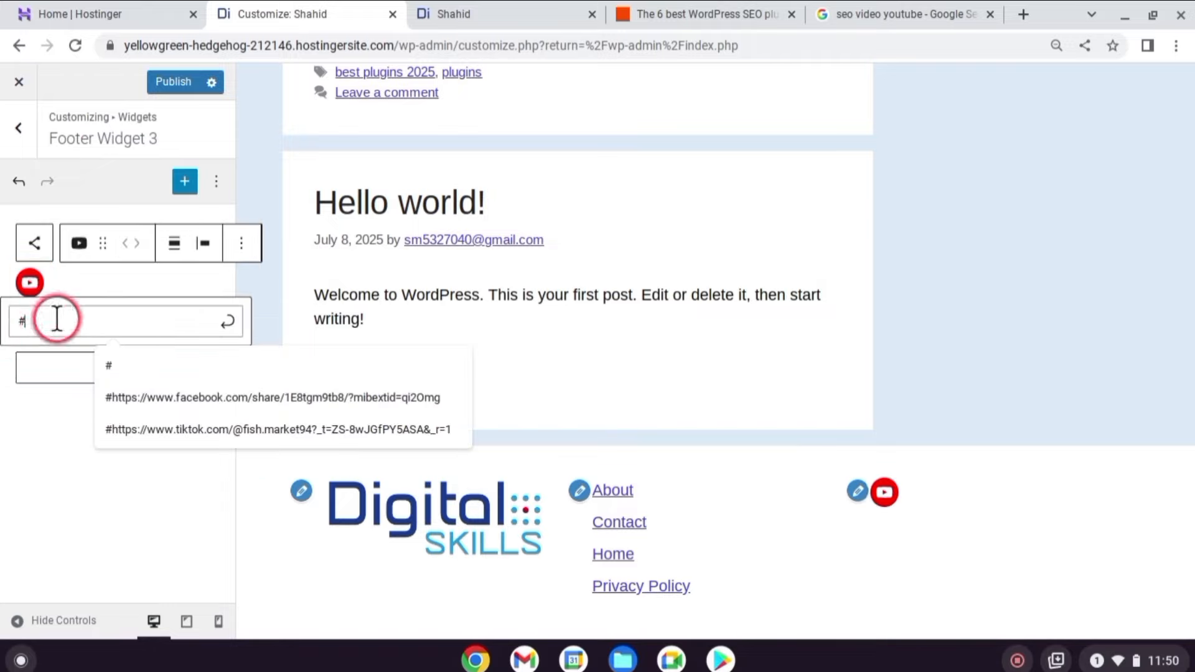
left_click(227, 317)
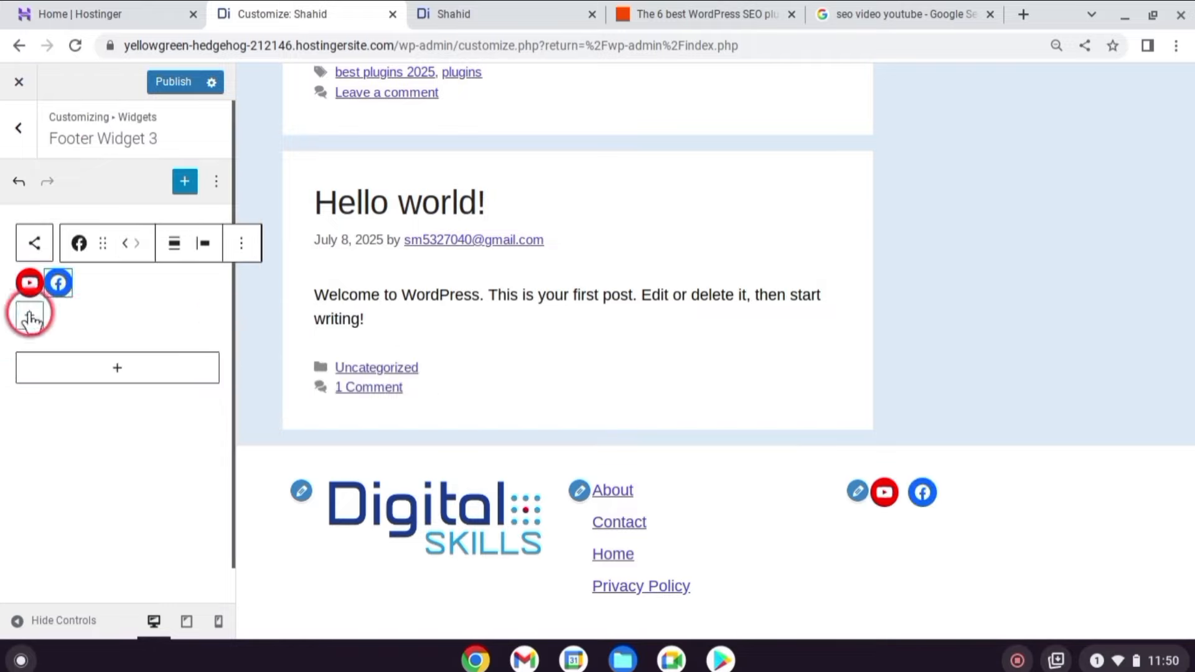
Add WhatsApp and LinkedIn icons and centre the social icons row.
left_click(29, 319)
left_click(138, 429)
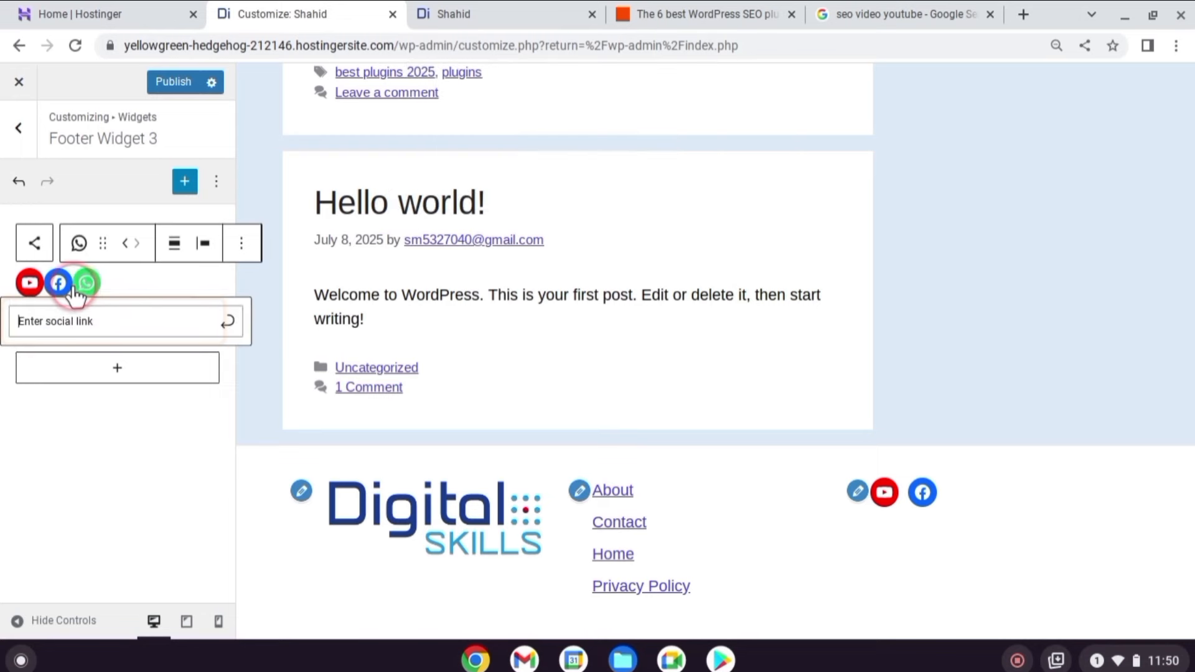
left_click(221, 318)
left_click(30, 315)
type("link")
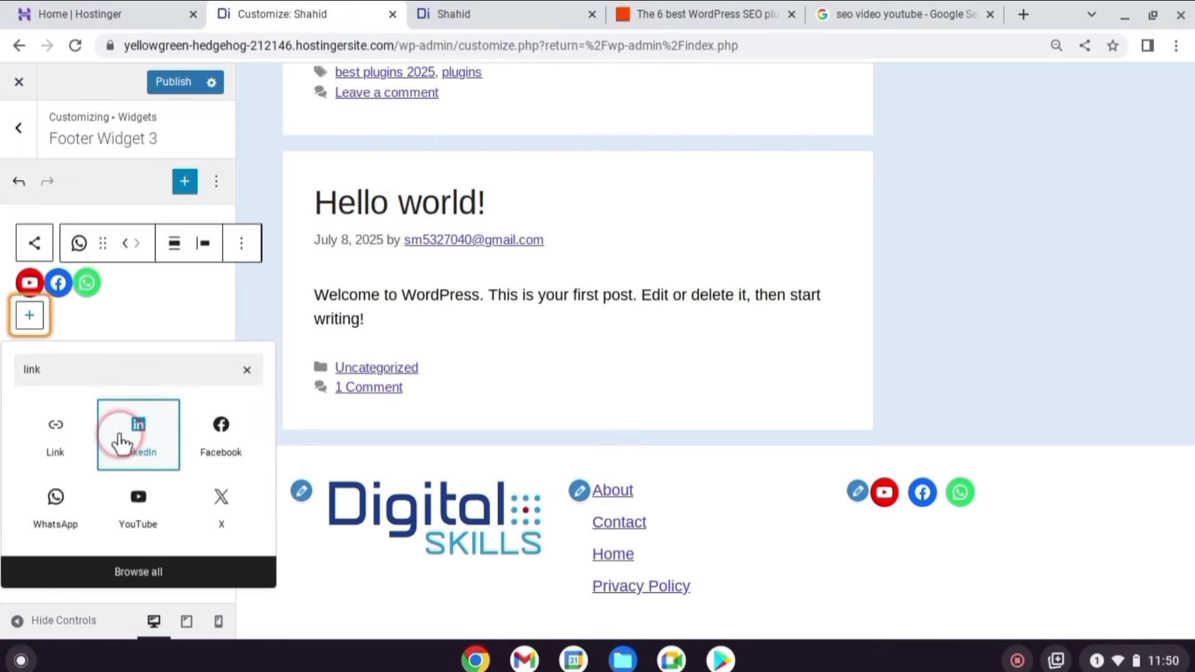
left_click(128, 427)
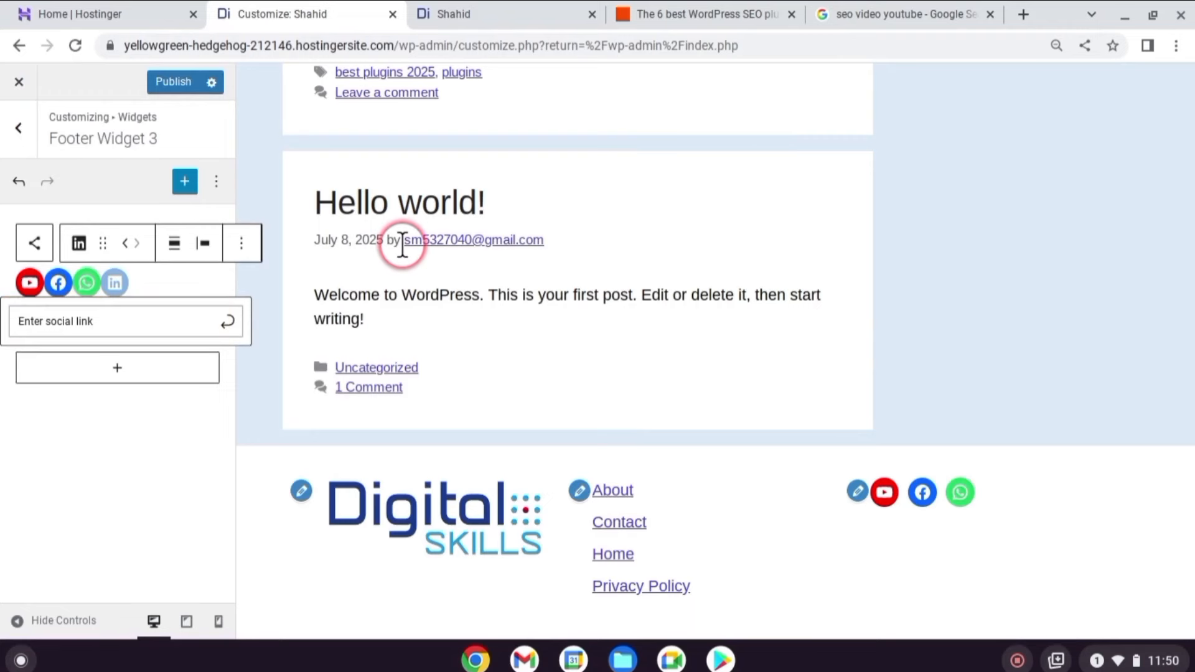
left_click(174, 243)
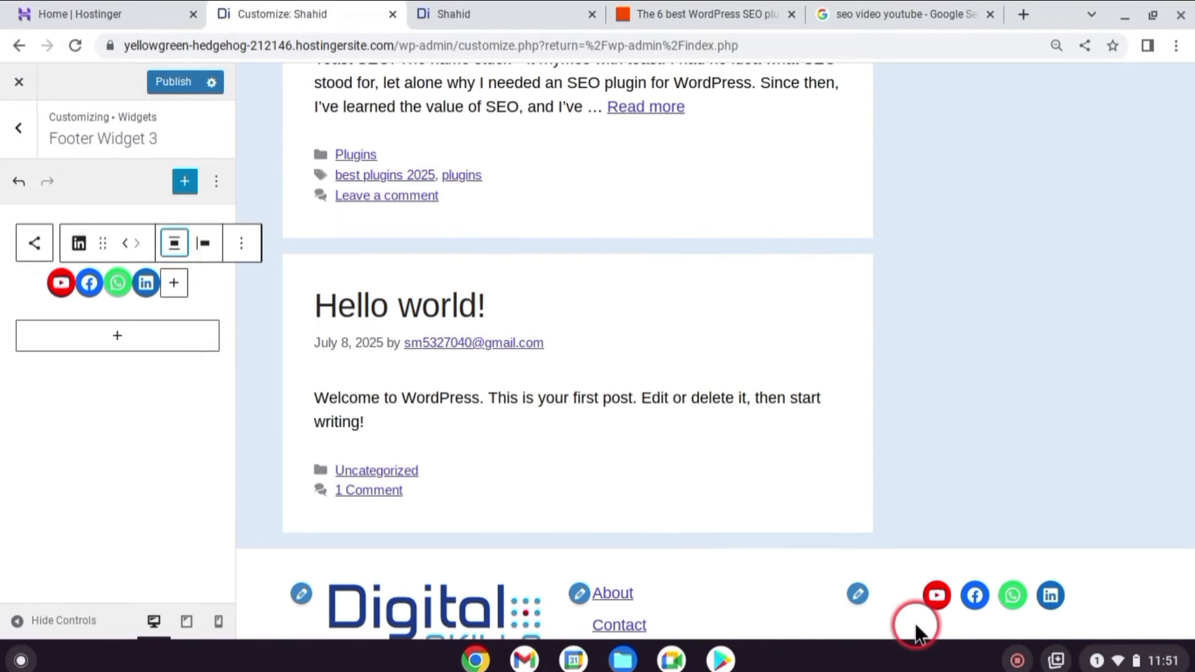
scroll(956, 598, "down", 2)
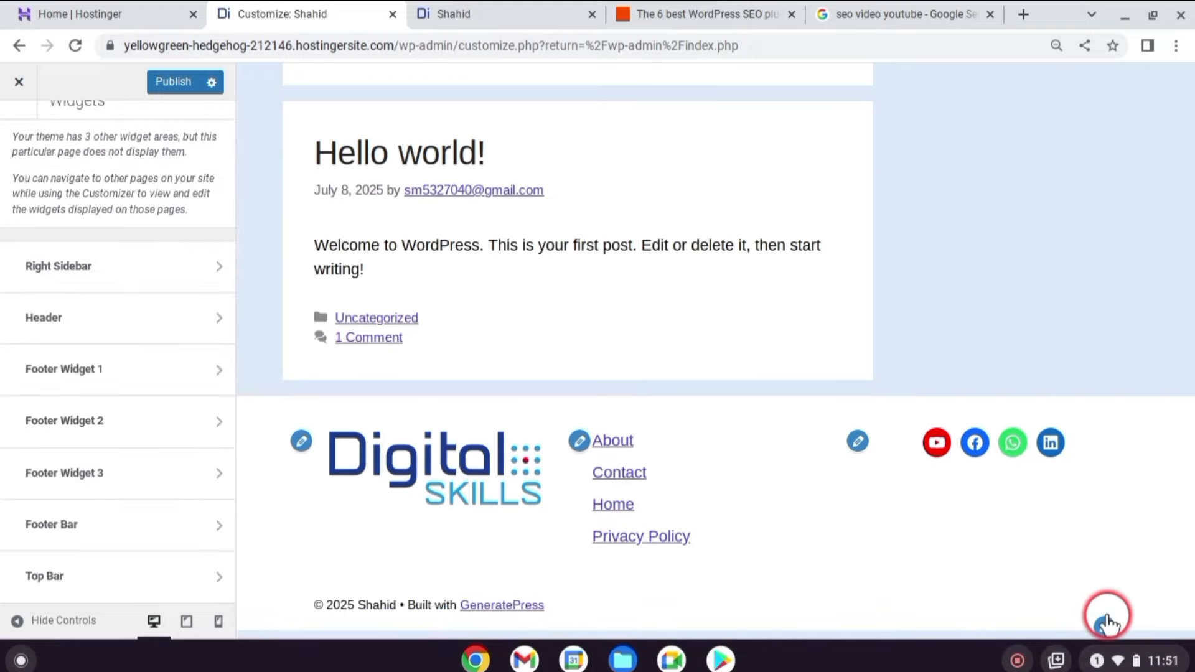
left_click(1107, 622)
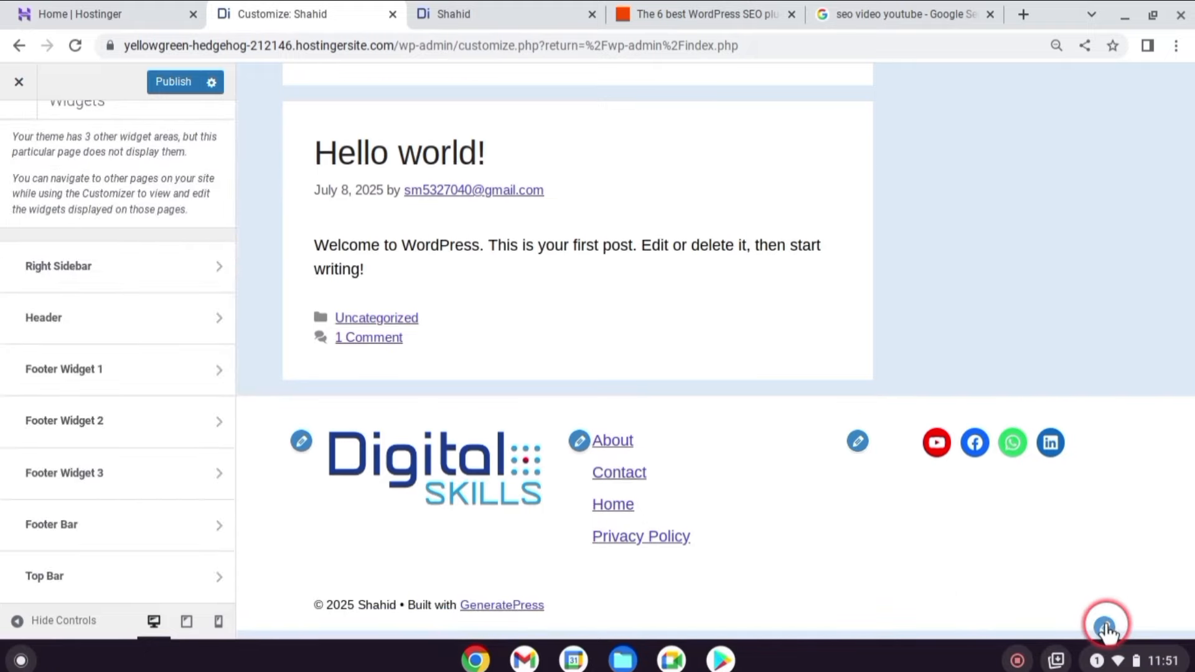
Insert a footer bar paragraph reading 'This Website is Made By HostifyLab'.
left_click(92, 274)
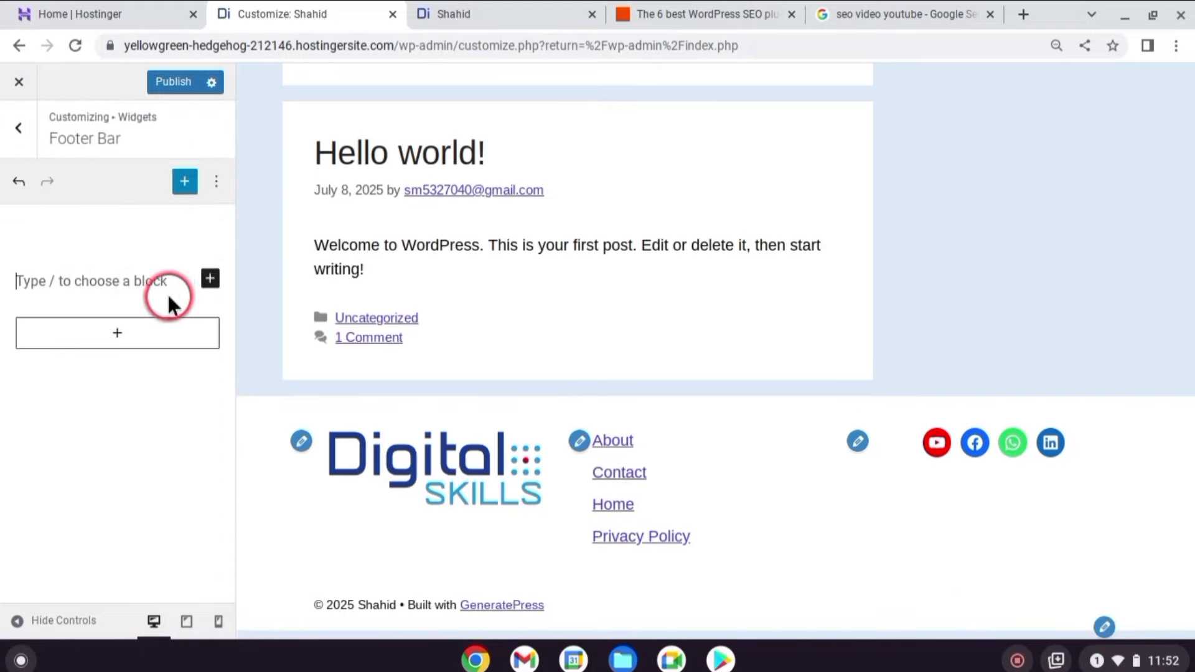
left_click(210, 278)
left_click(239, 392)
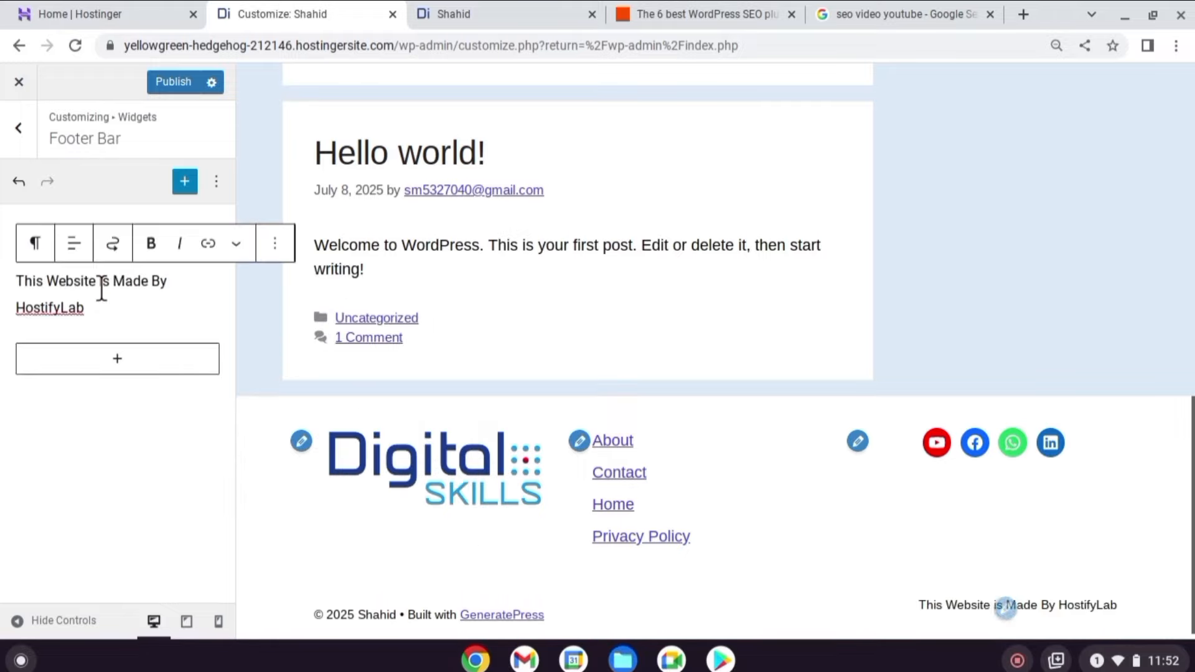
left_click(162, 311)
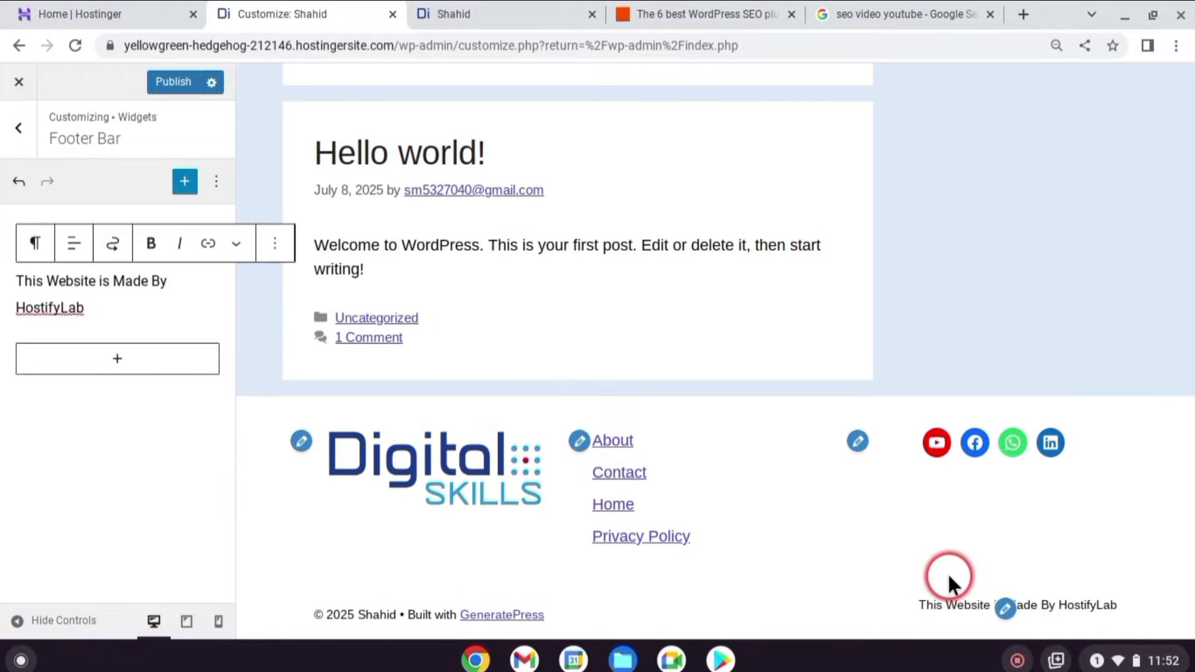
left_click(141, 450)
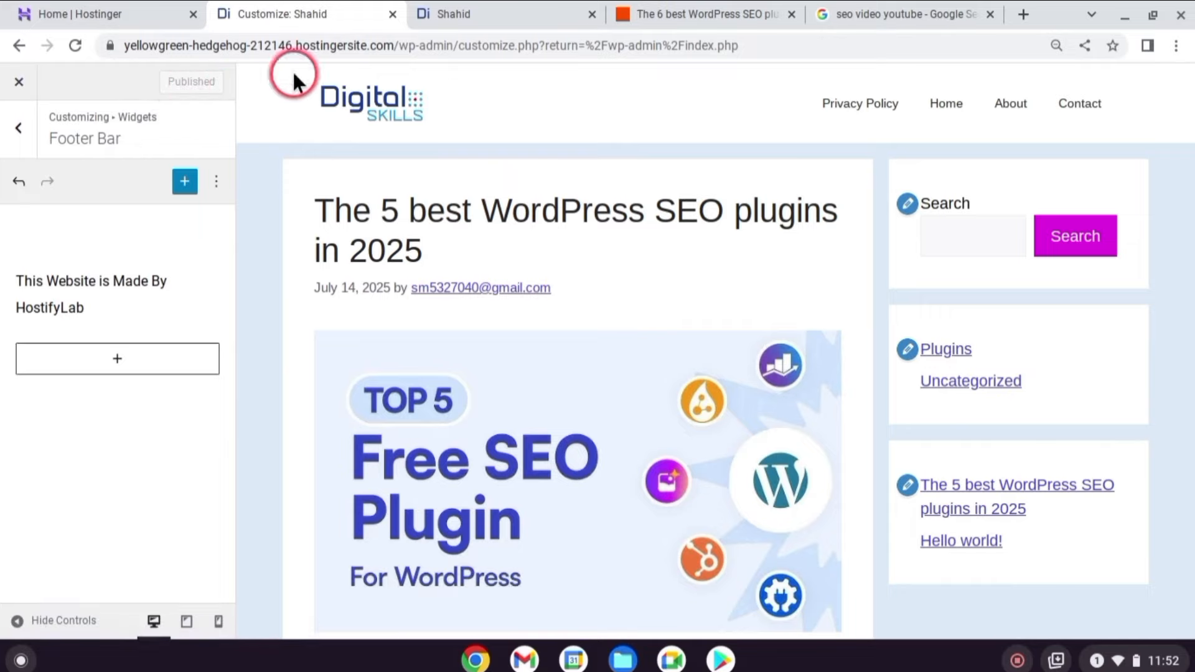
Reload the live site to see the new footer text.
left_click(506, 12)
left_click(74, 45)
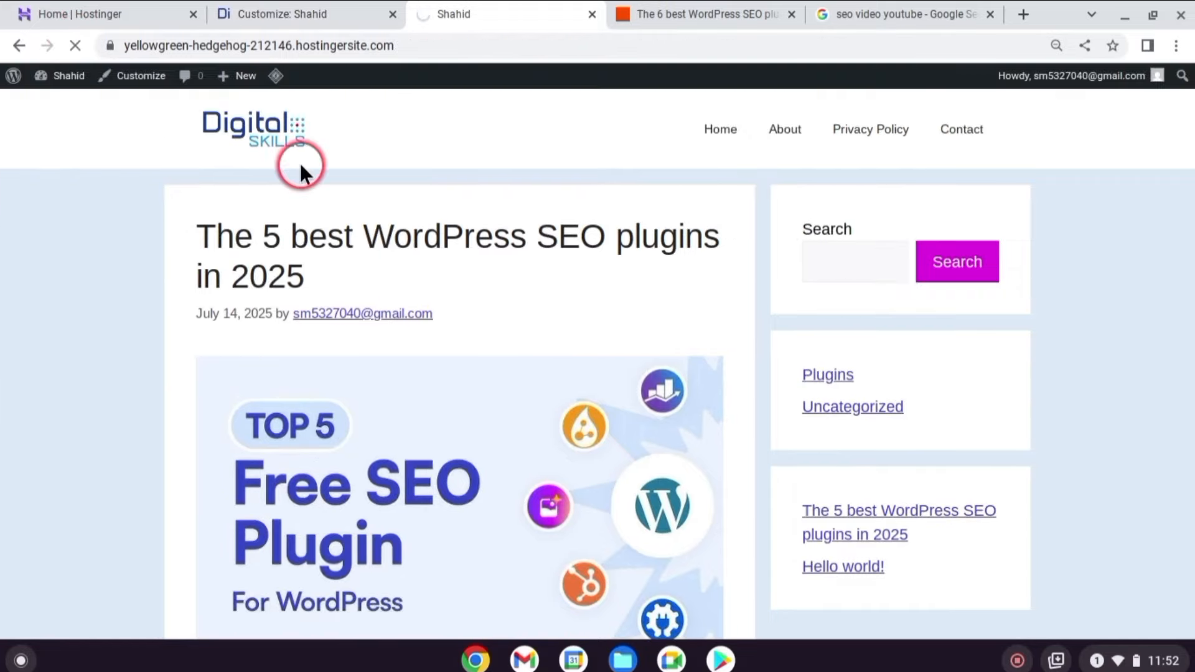
scroll(196, 157, "down", 15)
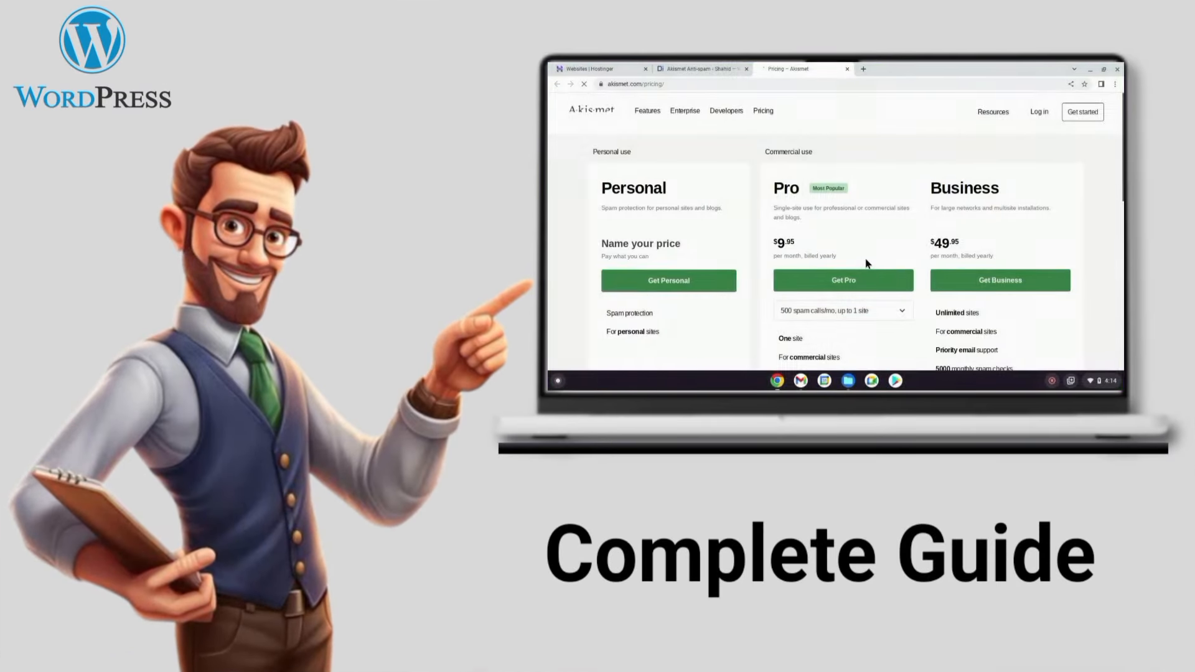
Navigate to the WordPress admin Dashboard at wp-admin/index.php.
scroll(666, 255, "down", 2)
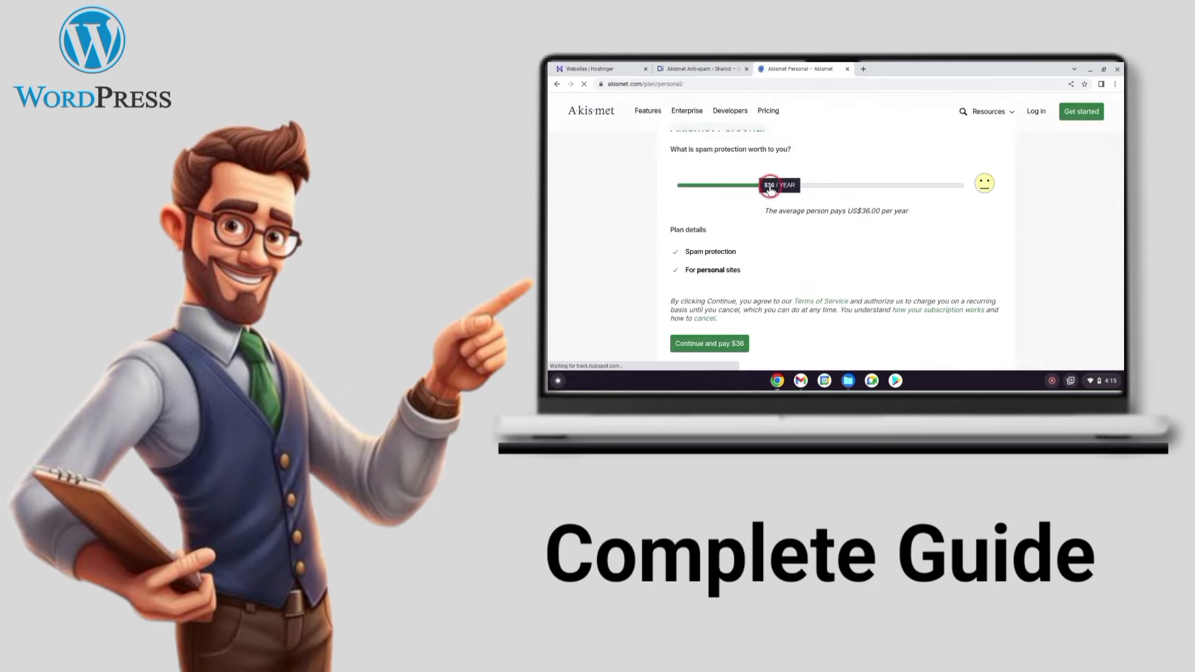
left_click_drag(770, 188, 706, 185)
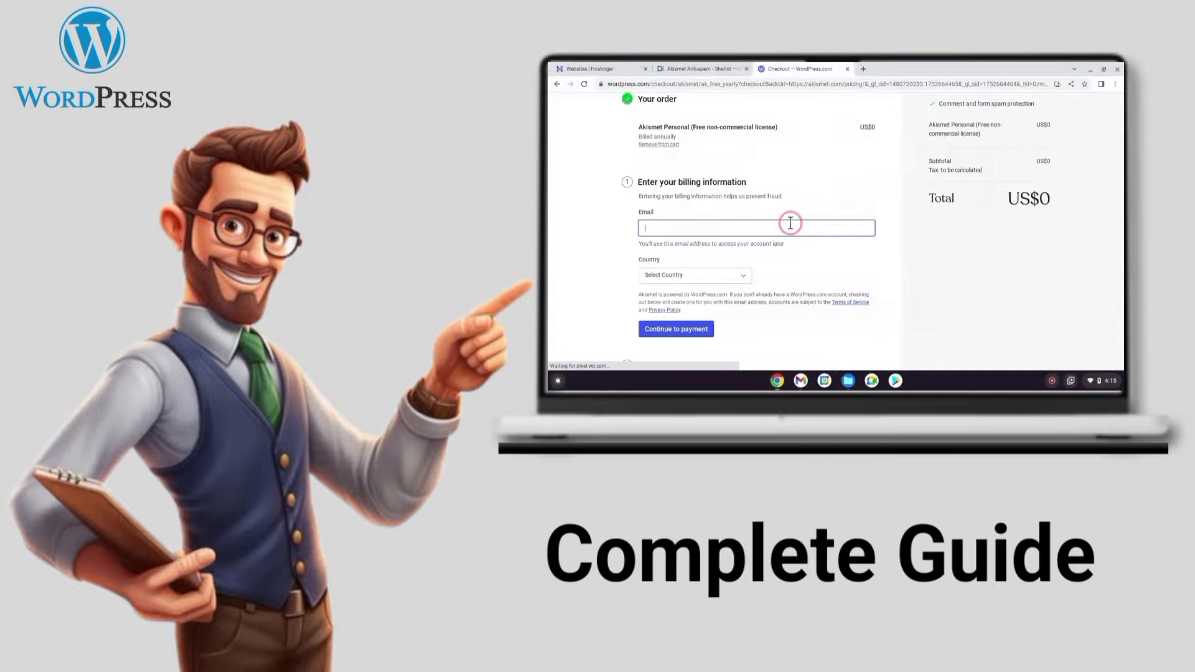
left_click(779, 231)
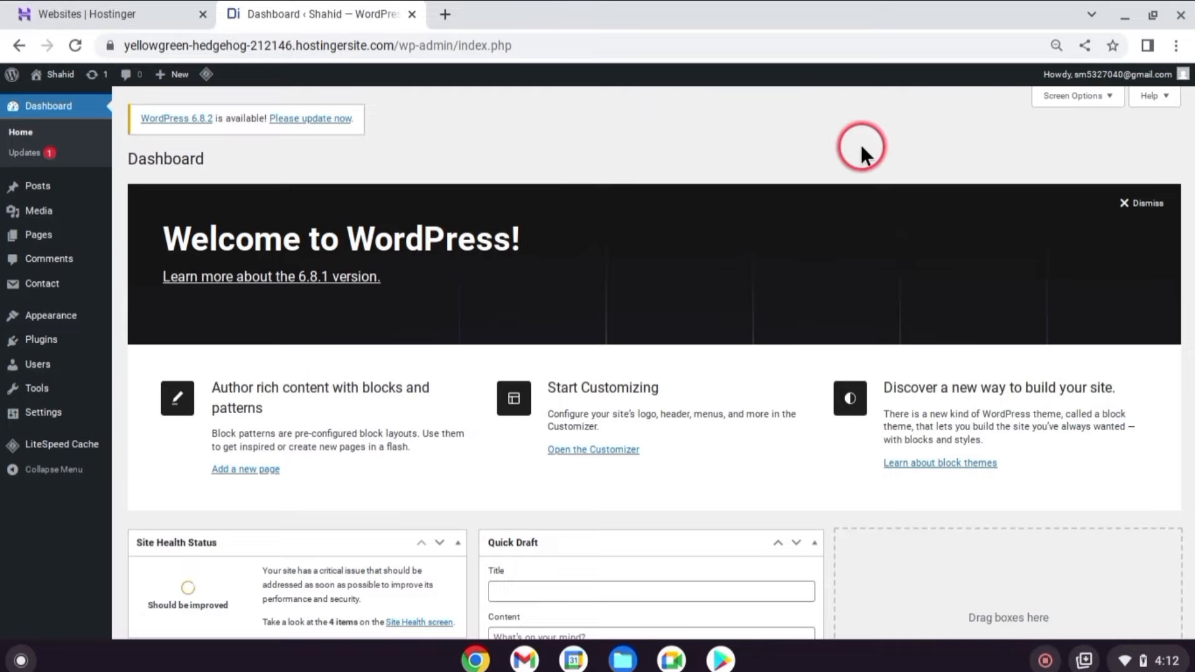
Trash the sample comment on Hello world! and show the All comments filter.
left_click(31, 261)
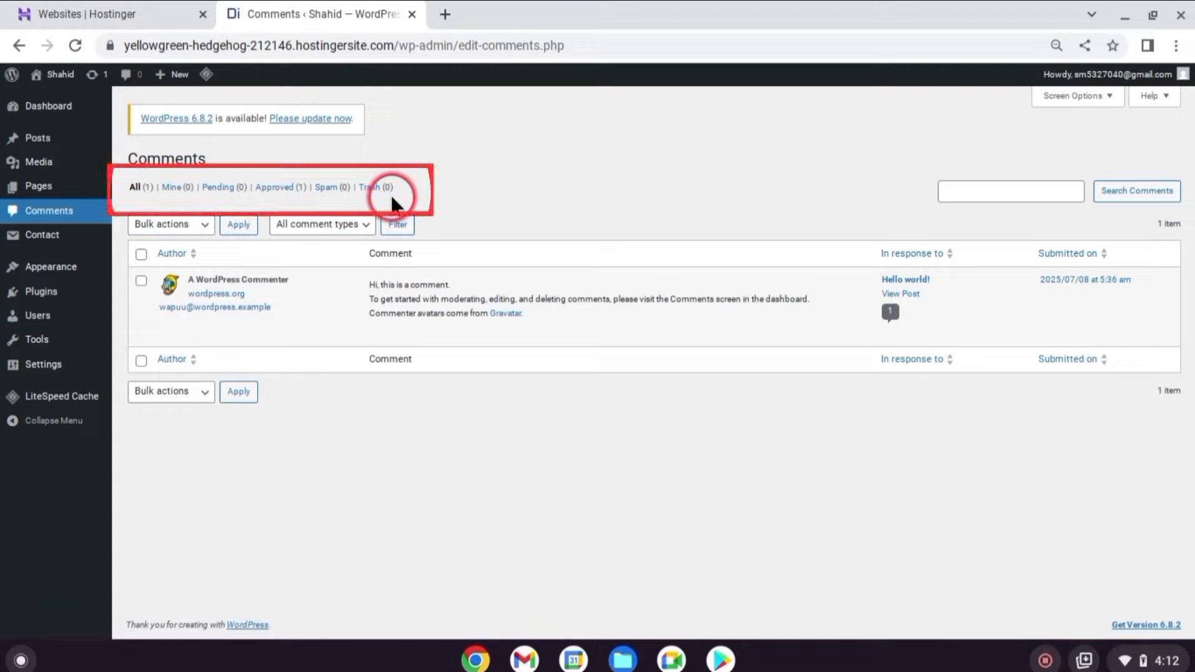
mouse_move(373, 322)
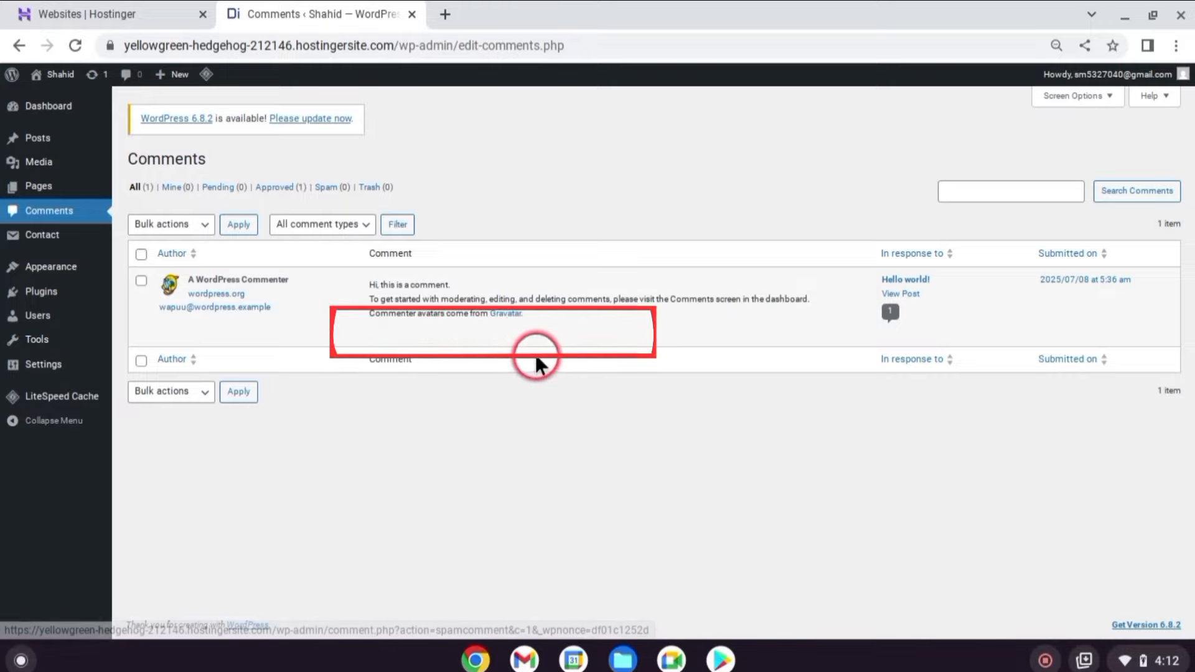
left_click(546, 334)
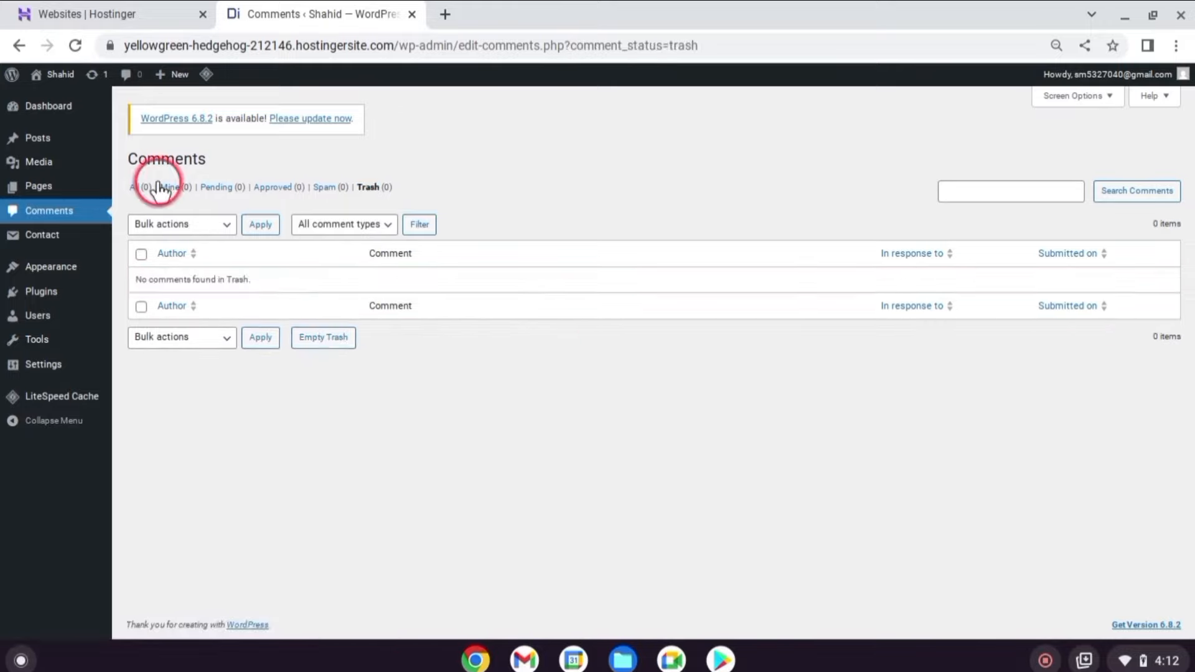
left_click(136, 186)
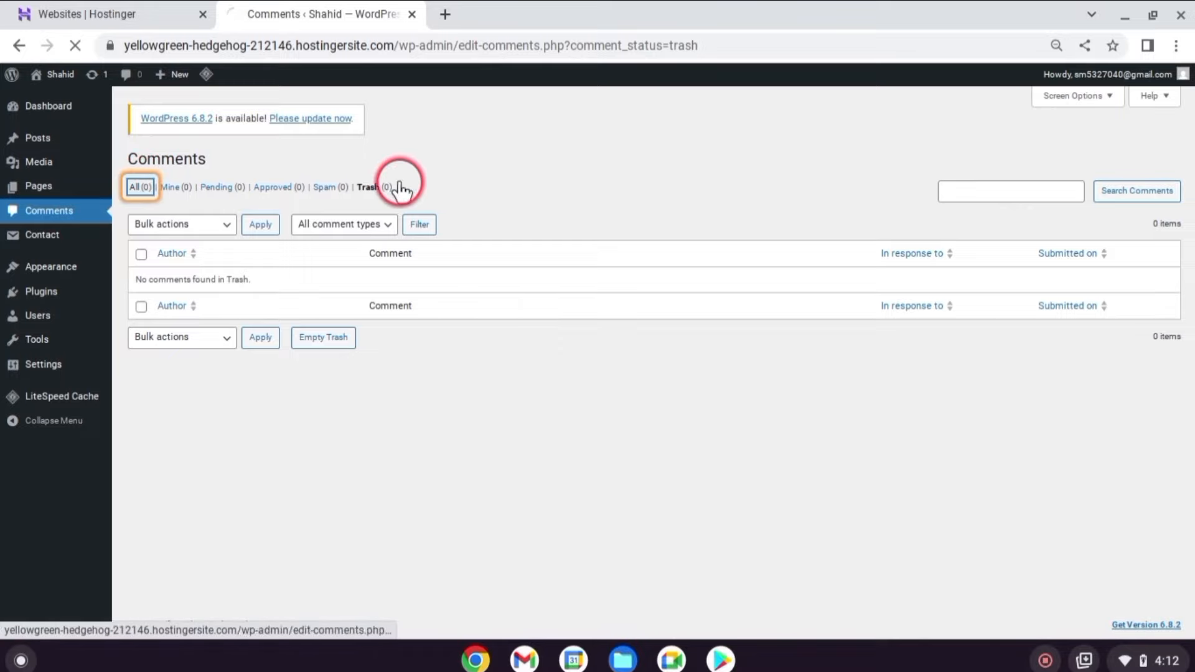
mouse_move(57, 375)
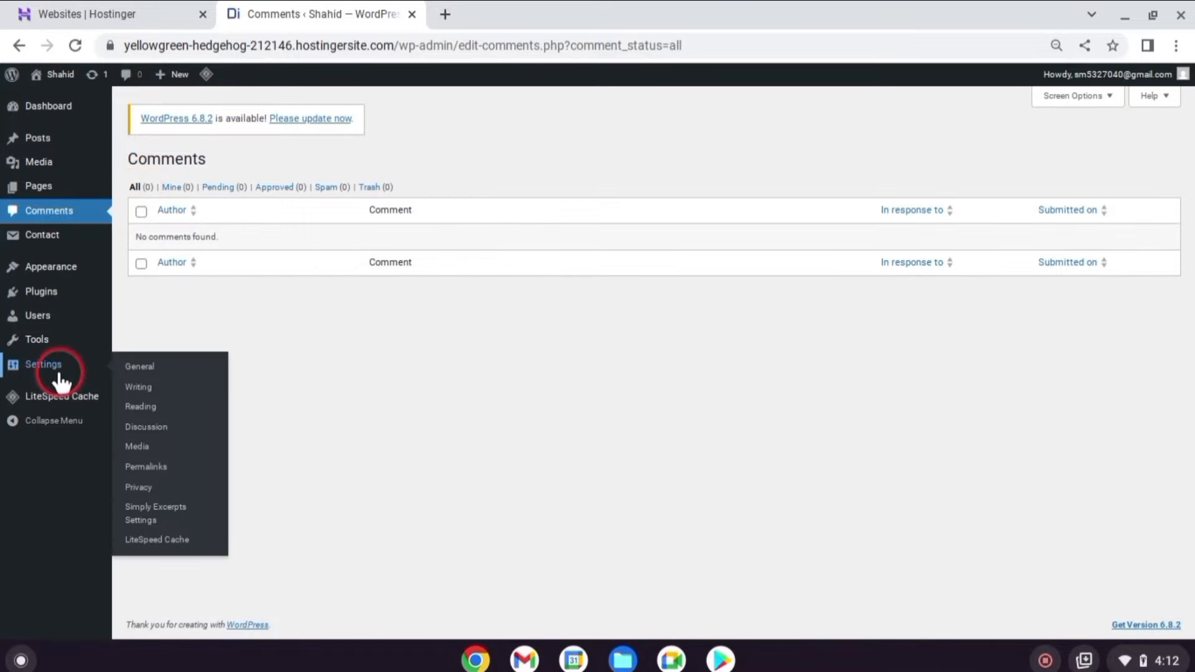
Tick 'Comment must be manually approved' in Discussion settings, save, then go to Plugins > Add Plugin.
left_click(166, 427)
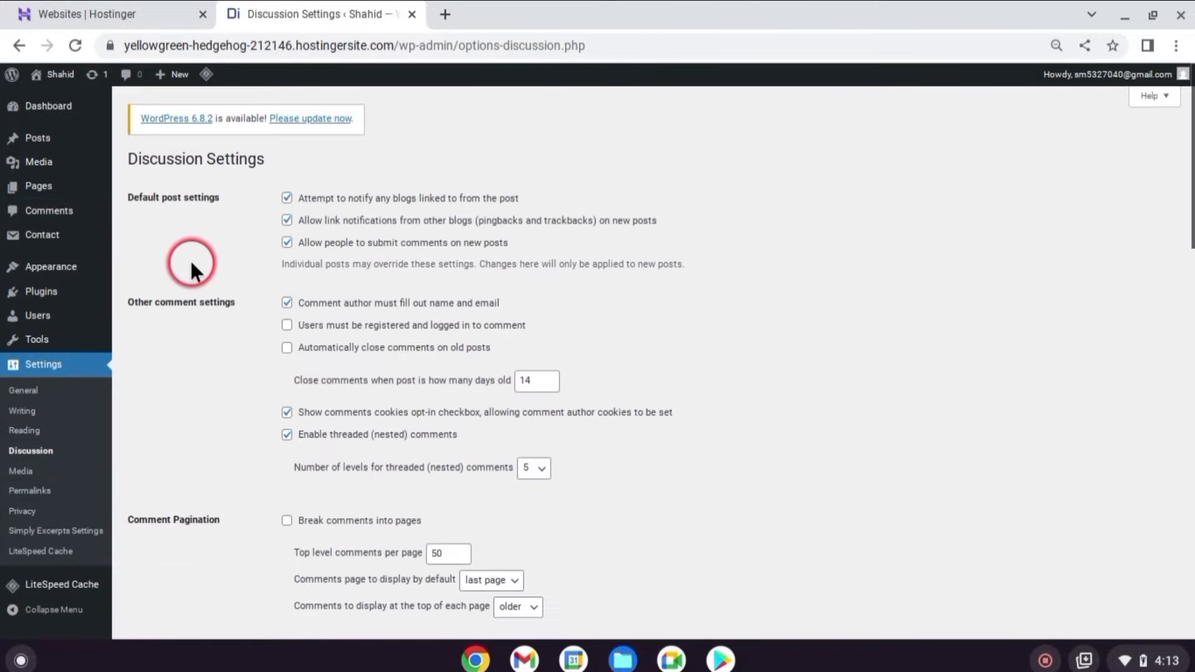
scroll(189, 258, "down", 3)
scroll(199, 299, "down", 5)
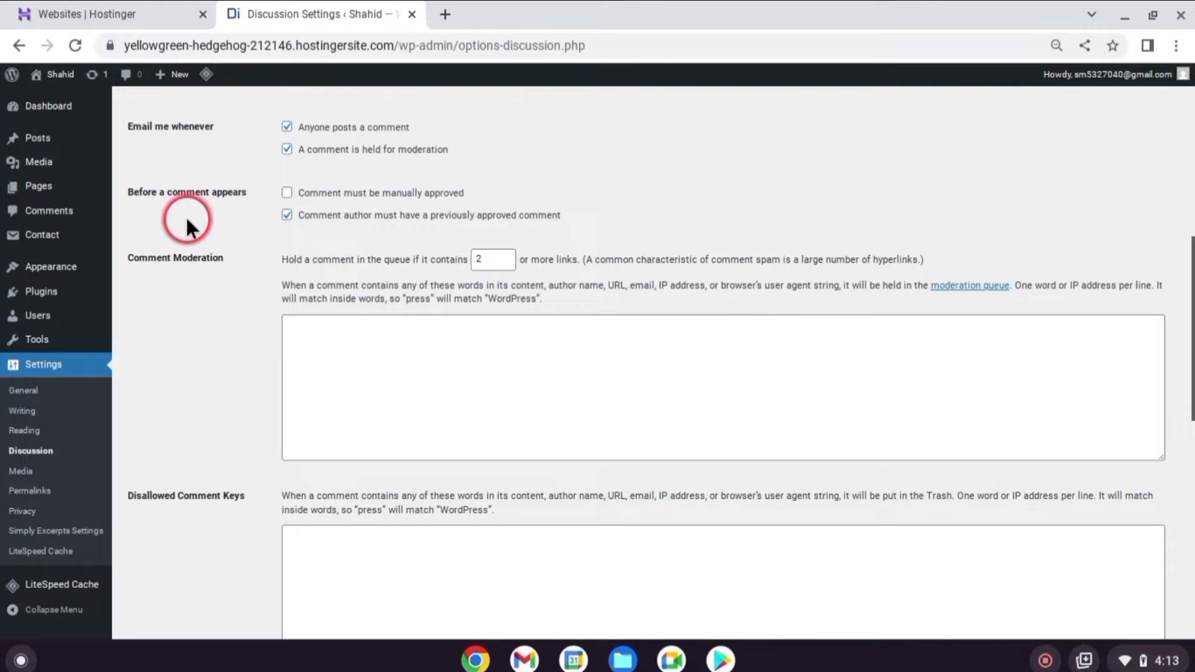
left_click(286, 193)
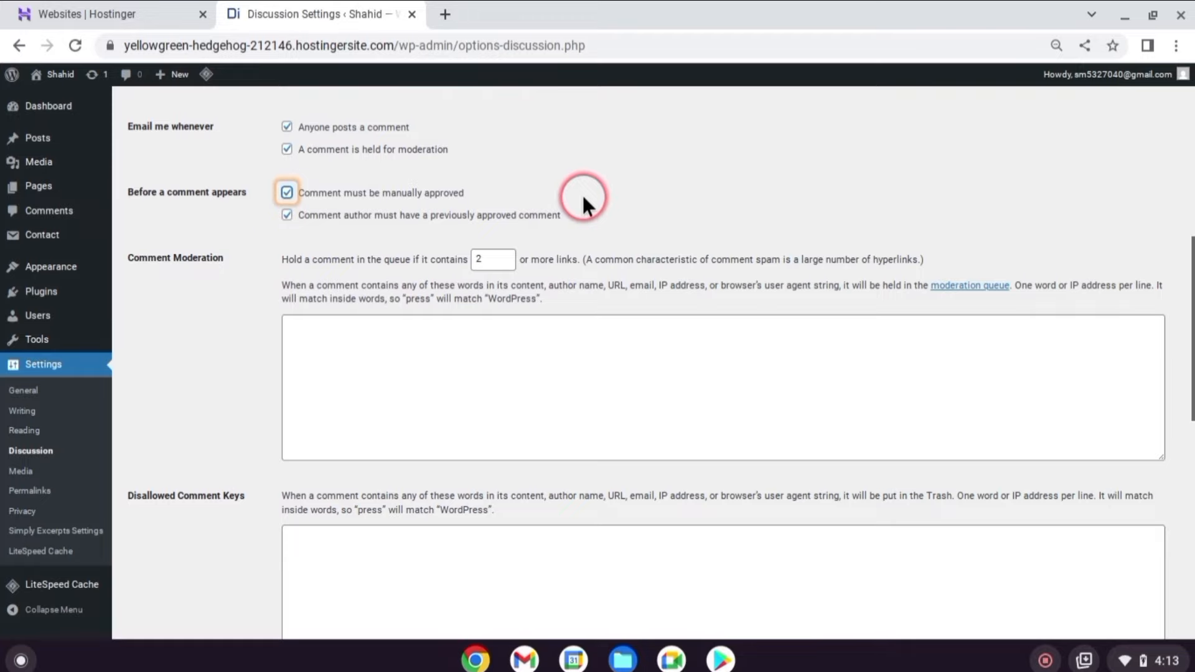
scroll(579, 194, "down", 10)
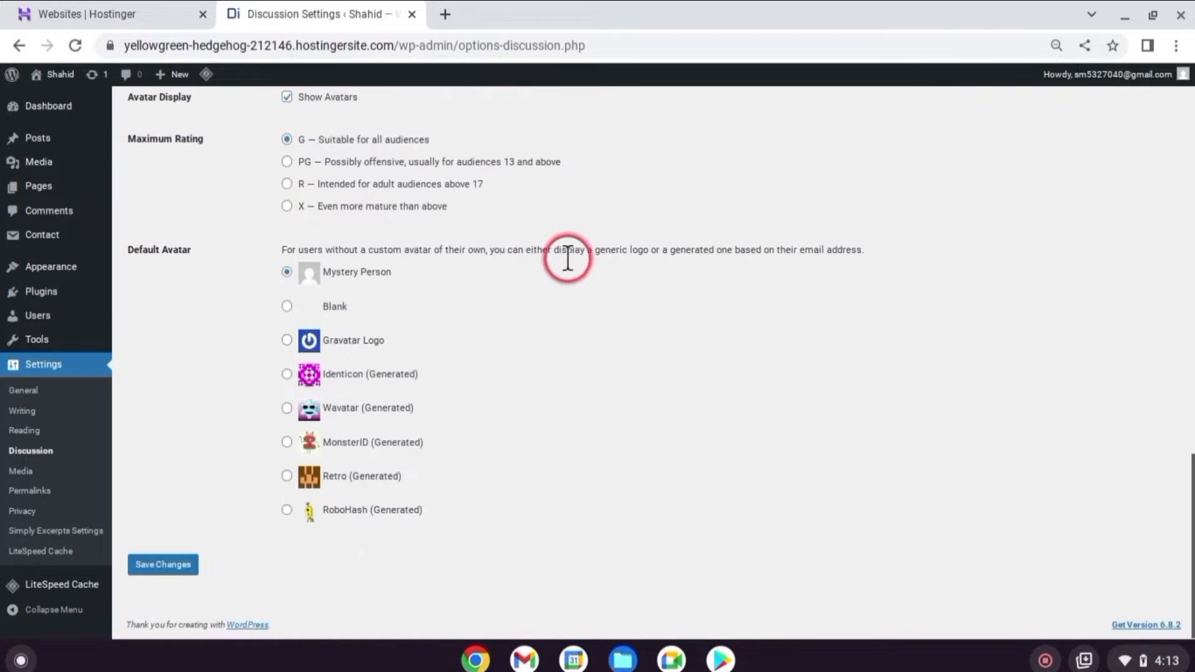
left_click(180, 565)
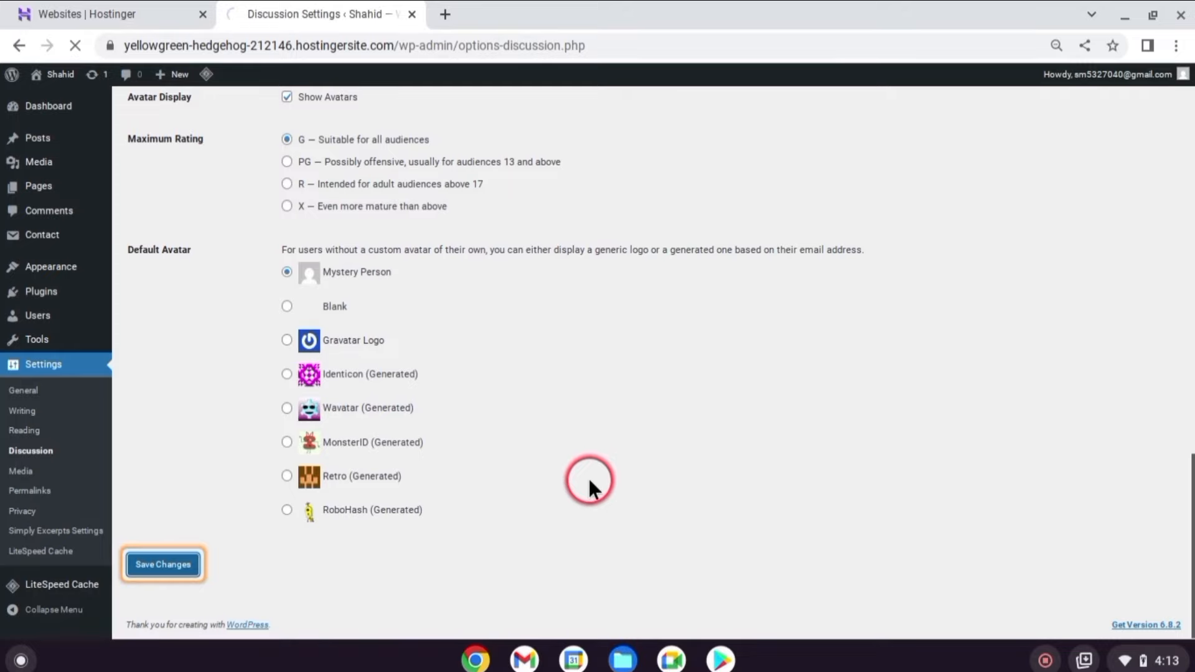
mouse_move(116, 301)
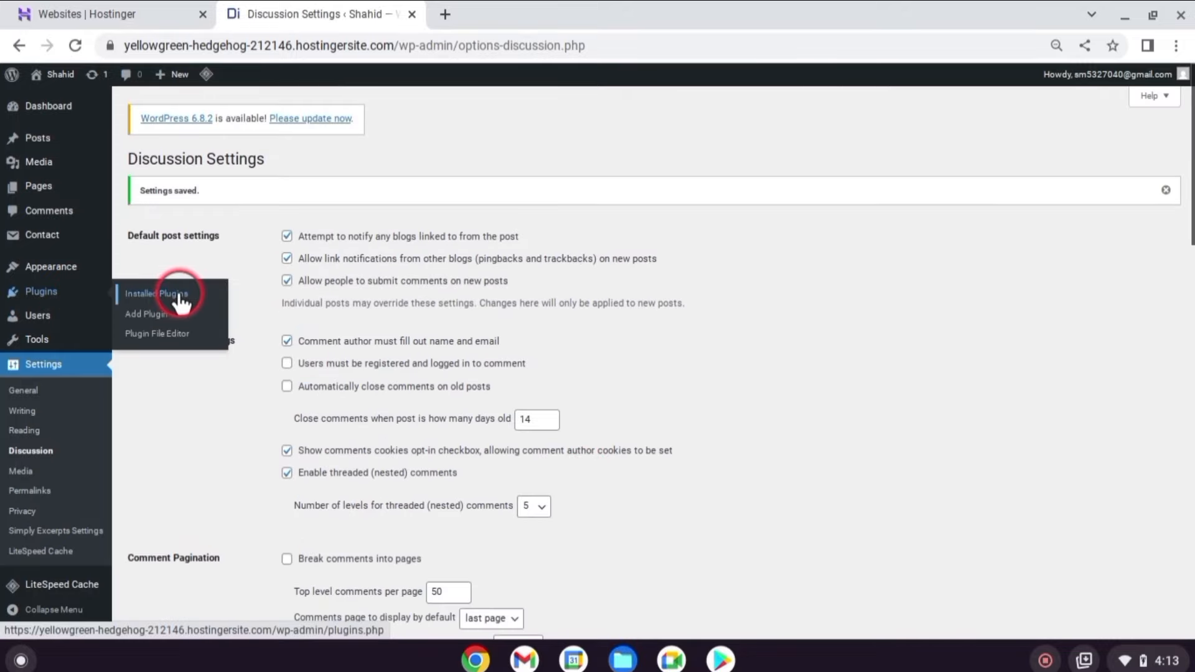
left_click(163, 313)
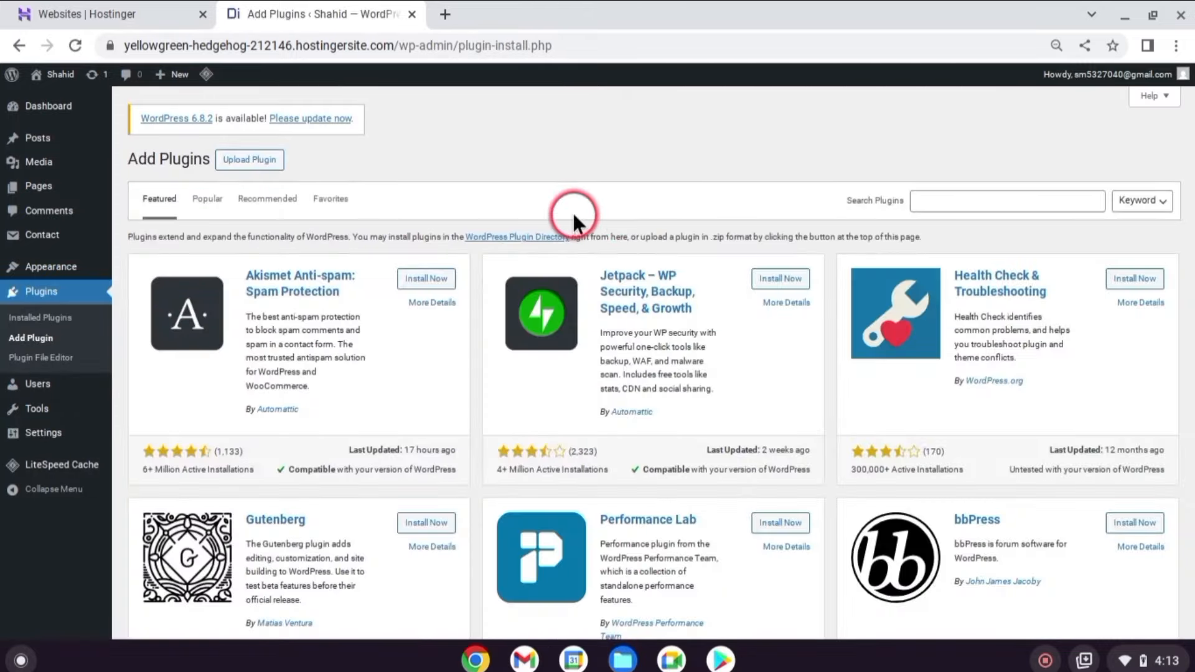
Install and activate Akismet Anti-spam, then open its plan list to view Akismet pricing.
left_click(408, 287)
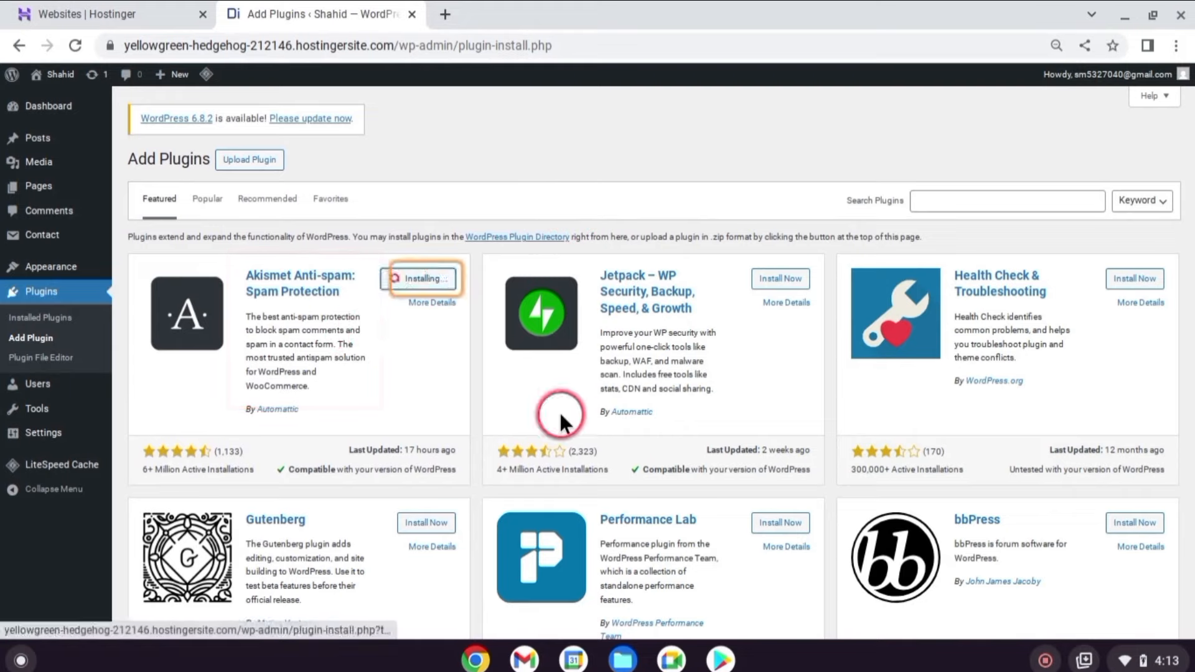
left_click(416, 280)
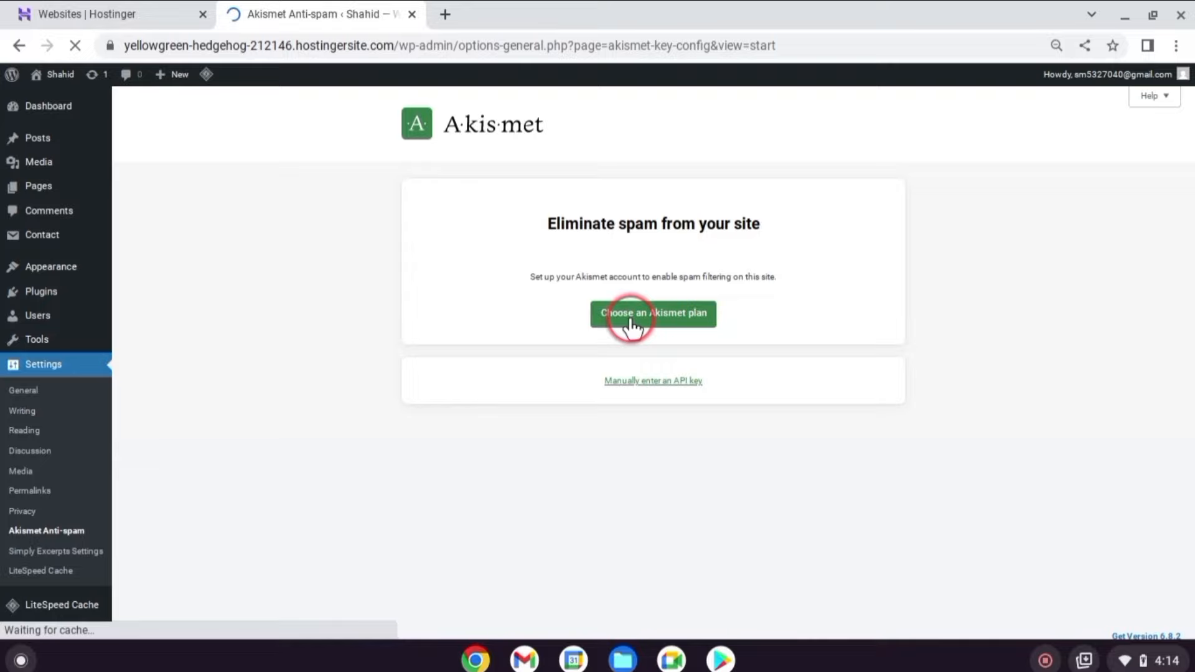
left_click(631, 324)
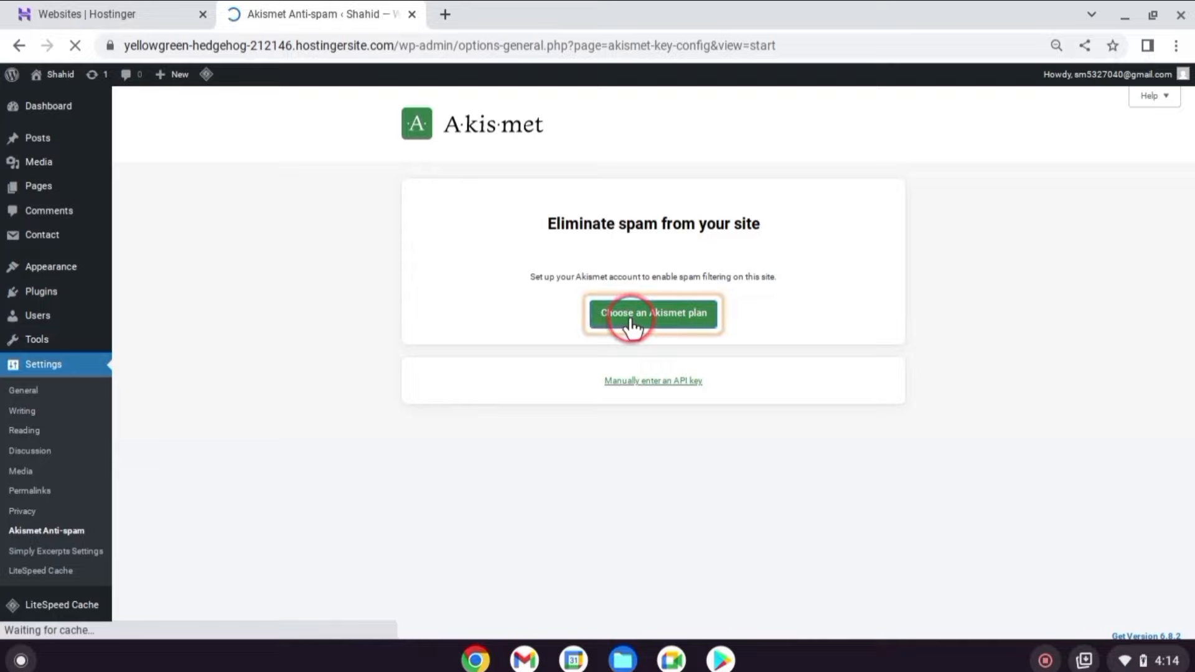
scroll(435, 374, "down", 2)
left_click(251, 364)
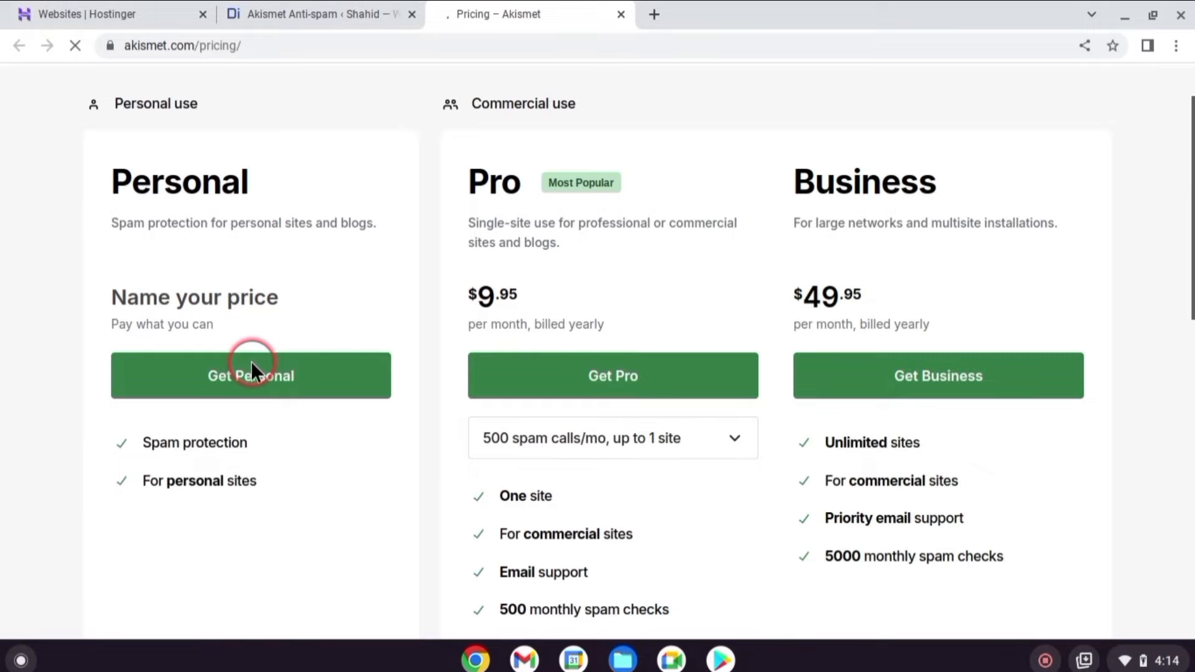
Pick the Personal plan at no cost, confirming the site sells nothing and promotes no business.
scroll(252, 361, "down", 1)
left_click(251, 367)
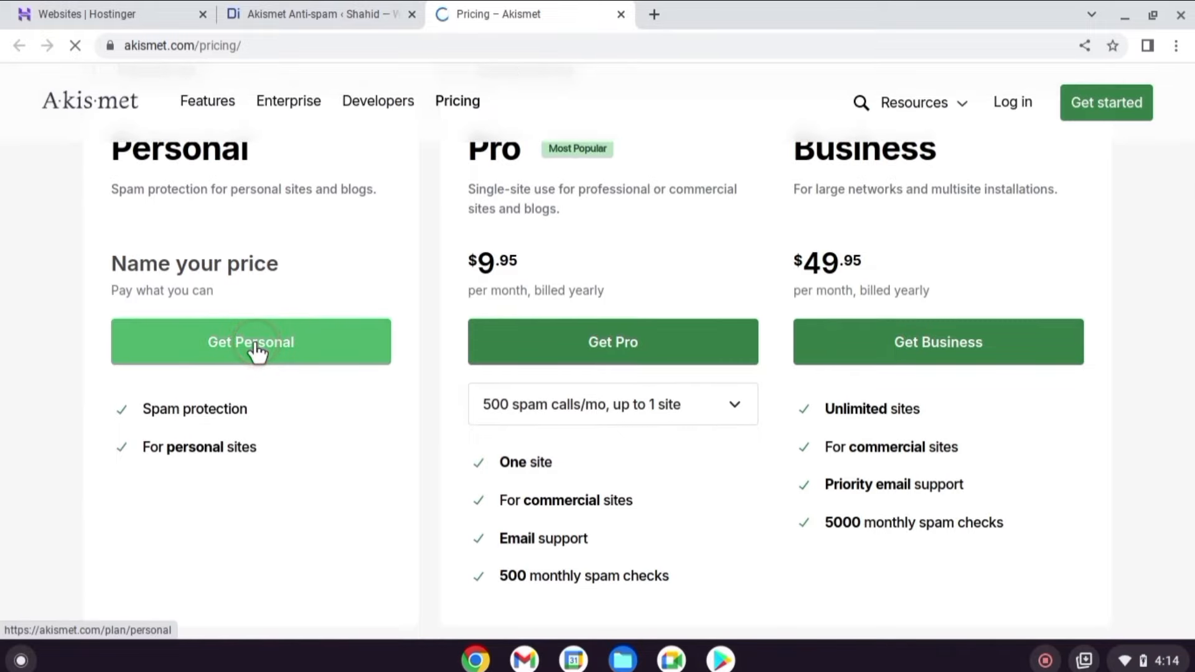
scroll(427, 361, "down", 4)
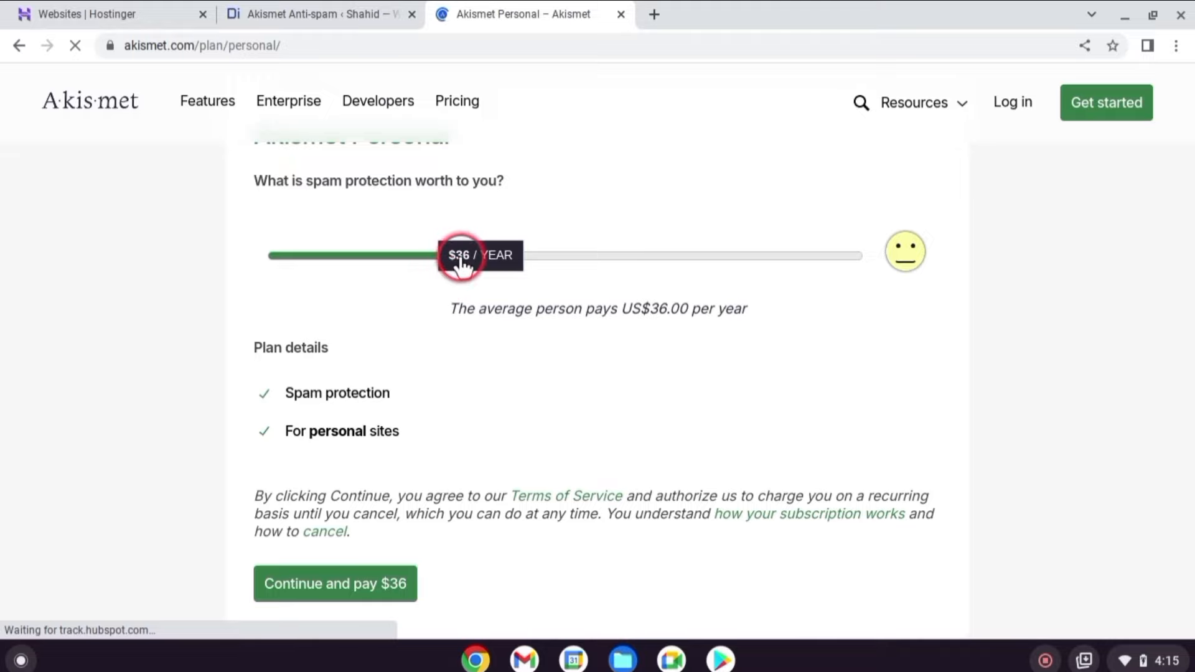
left_click_drag(459, 264, 213, 259)
scroll(342, 387, "down", 2)
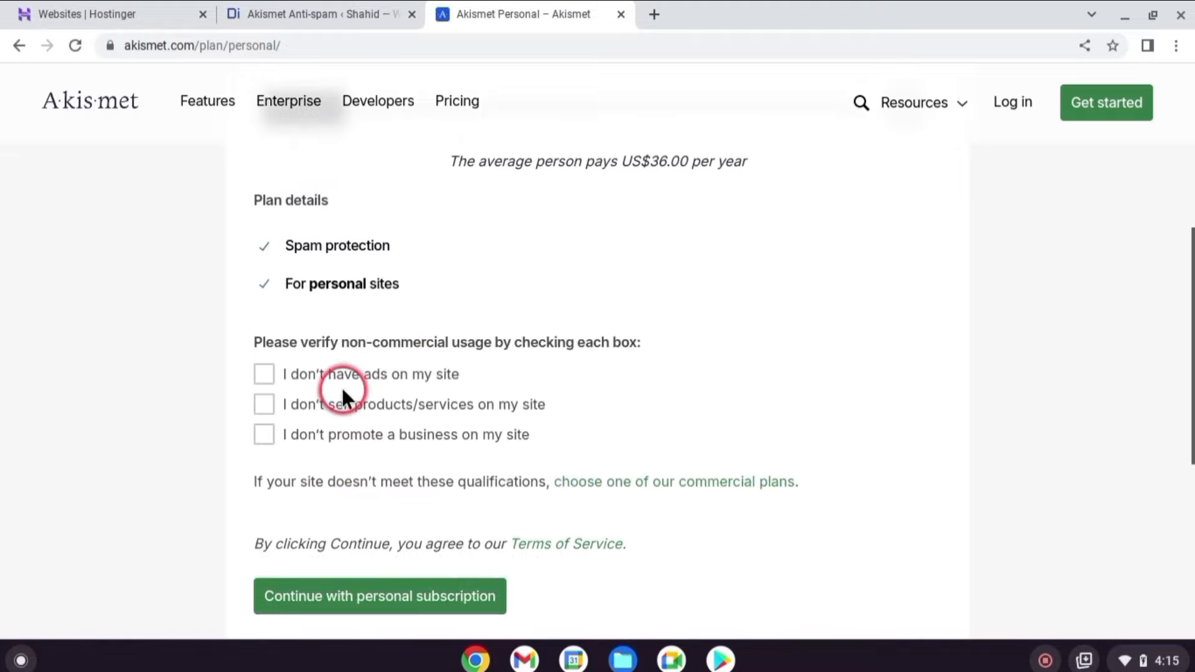
left_click(270, 411)
left_click(268, 435)
scroll(268, 434, "down", 2)
left_click(380, 473)
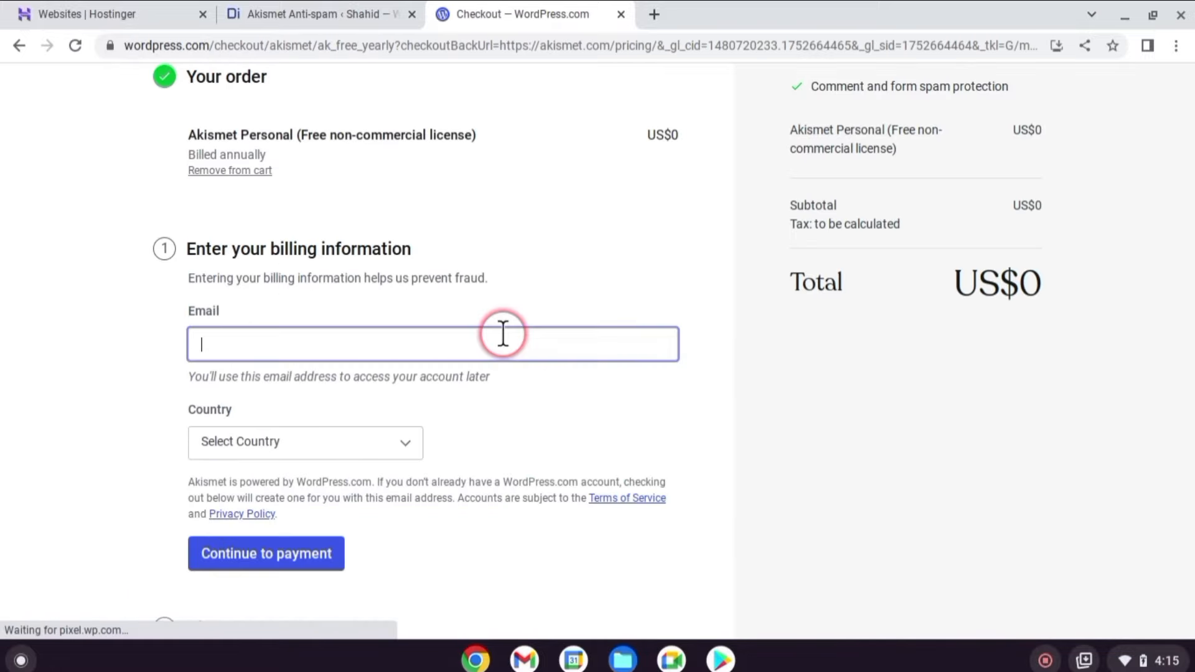
Enter the billing e-mail, complete the free checkout, and copy the issued Akismet API key.
left_click(503, 334)
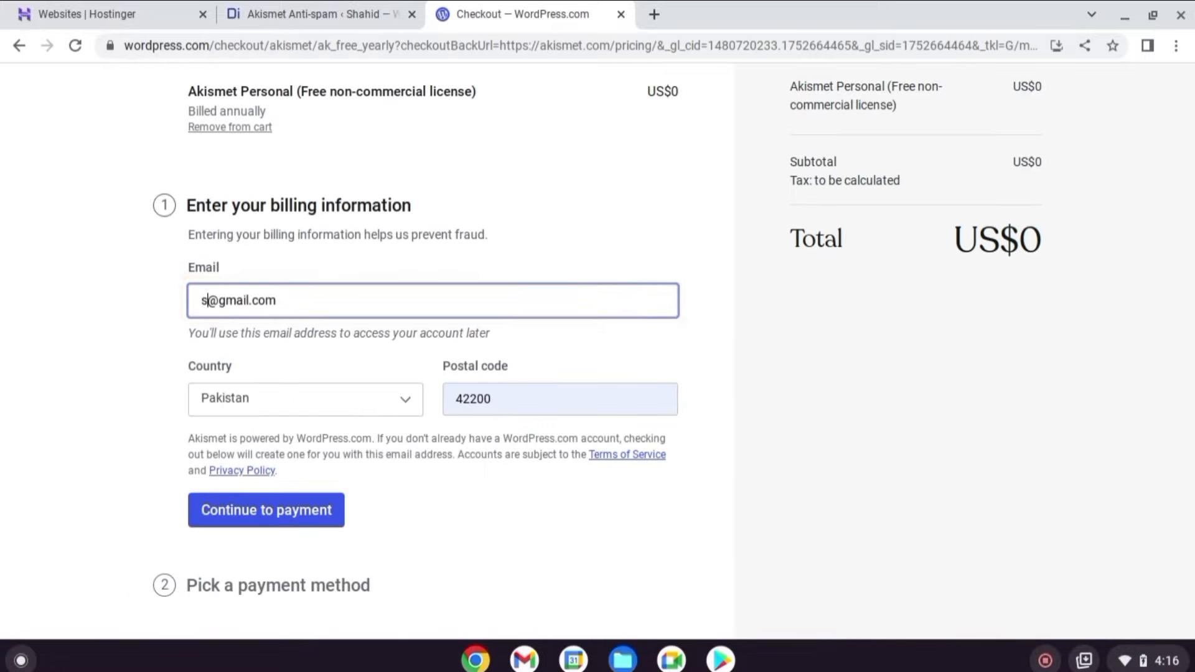
type("m532")
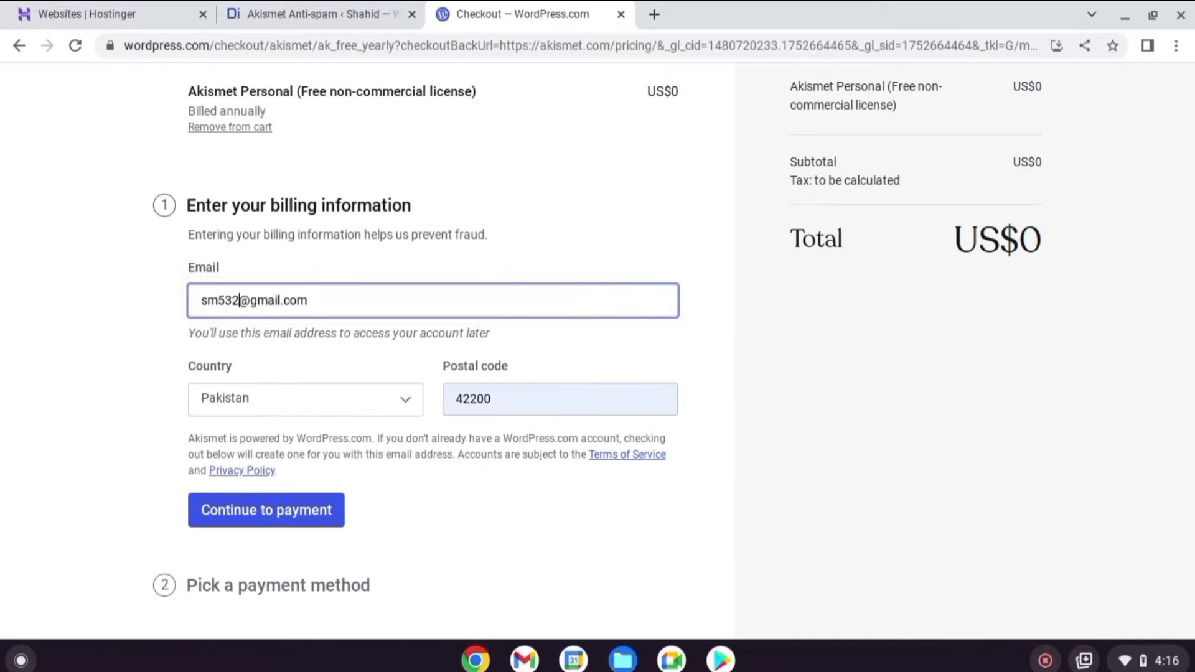
type("7040")
left_click(313, 522)
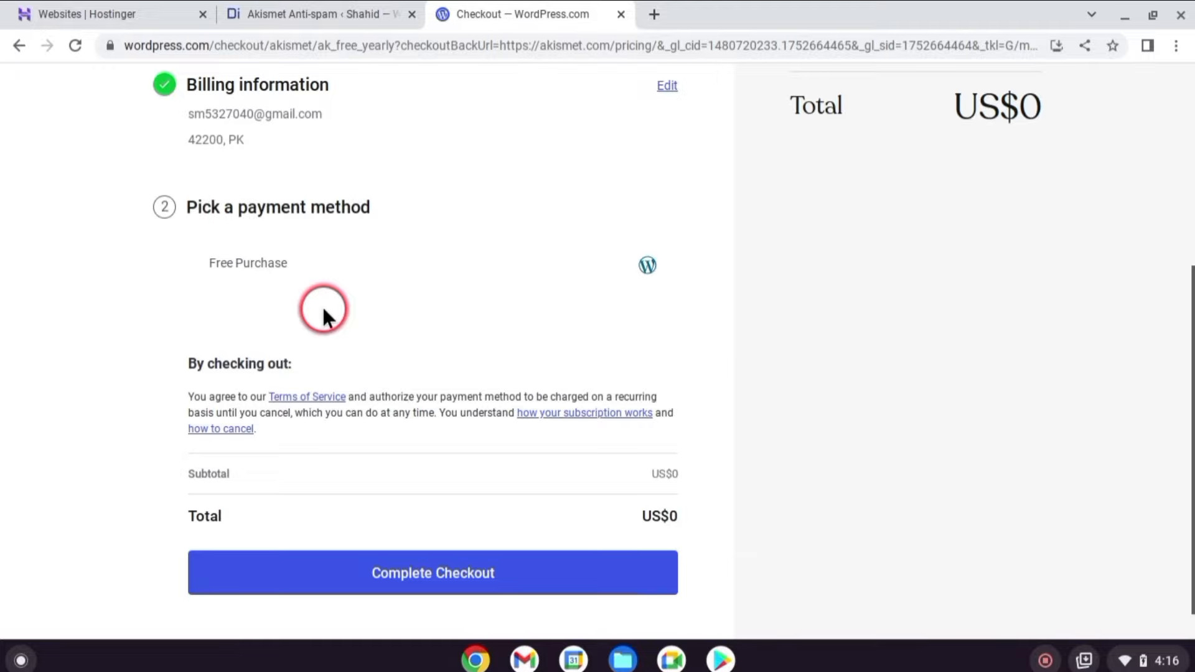
left_click(473, 577)
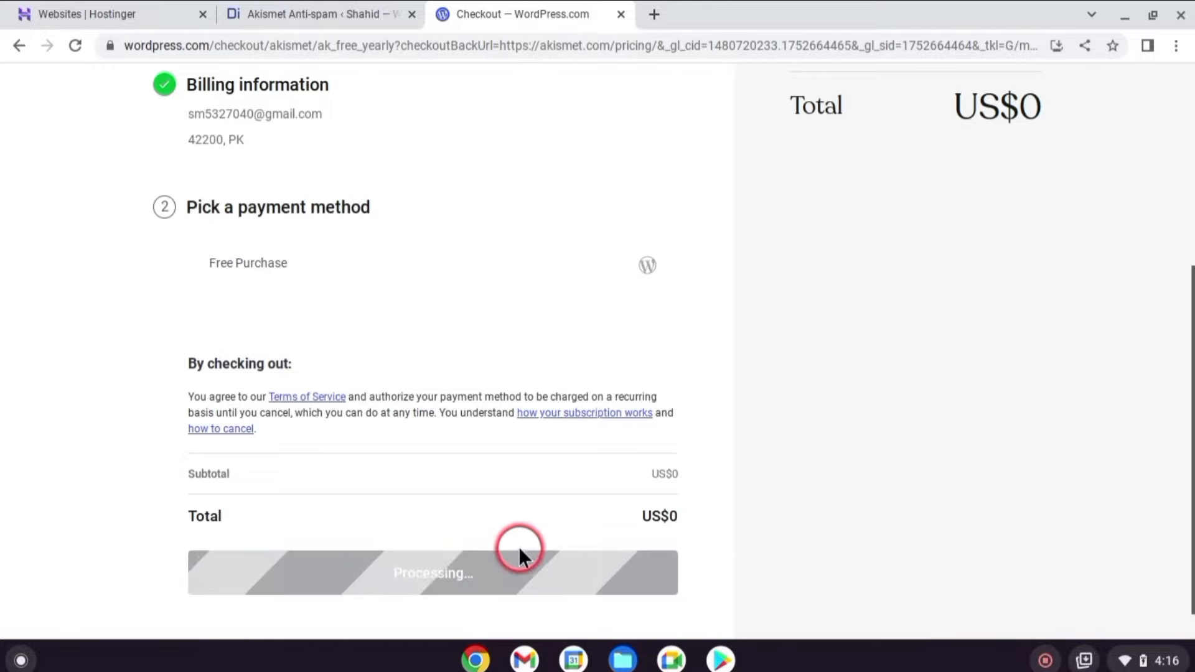
scroll(625, 401, "down", 3)
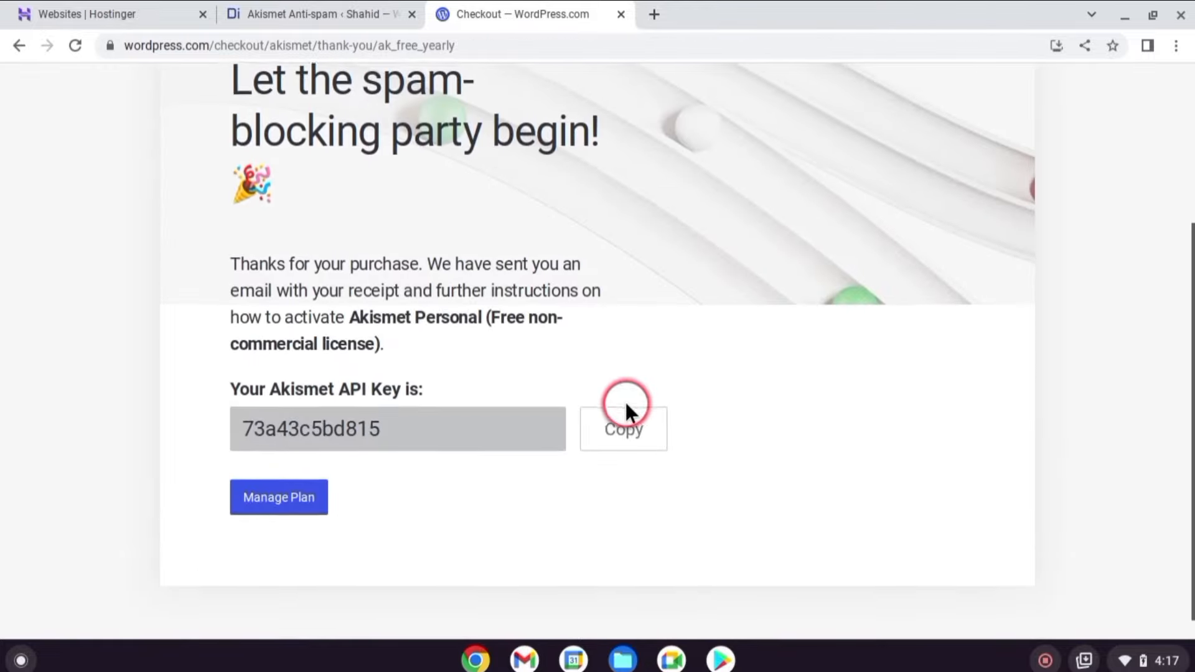
left_click(604, 430)
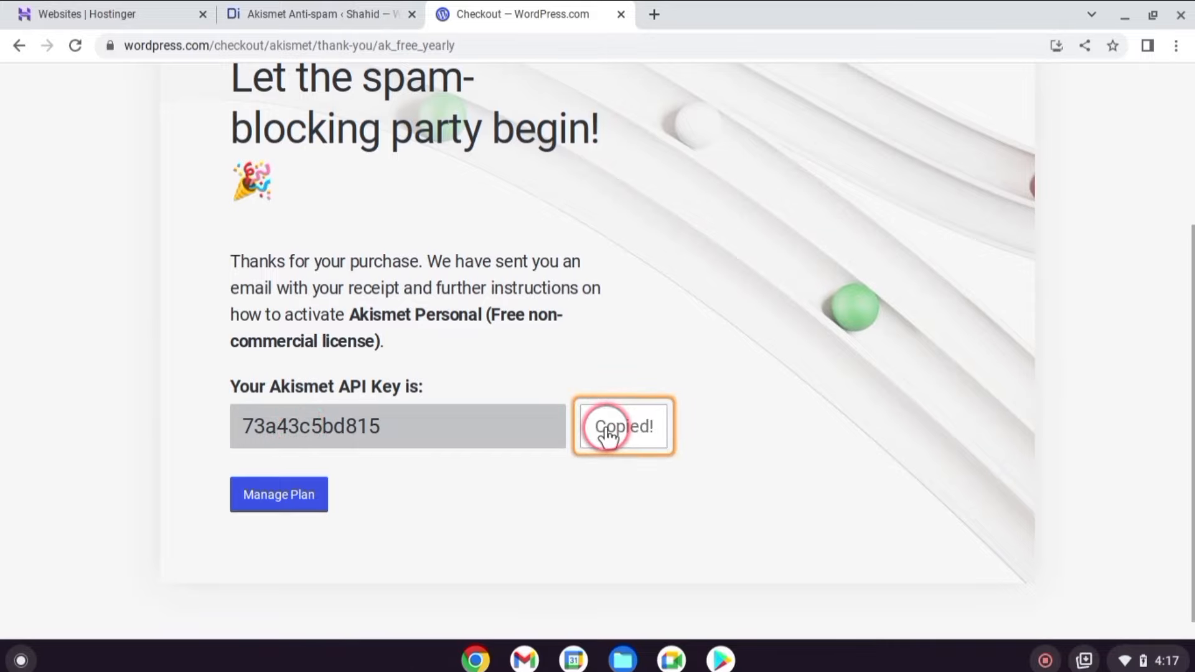
left_click(305, 13)
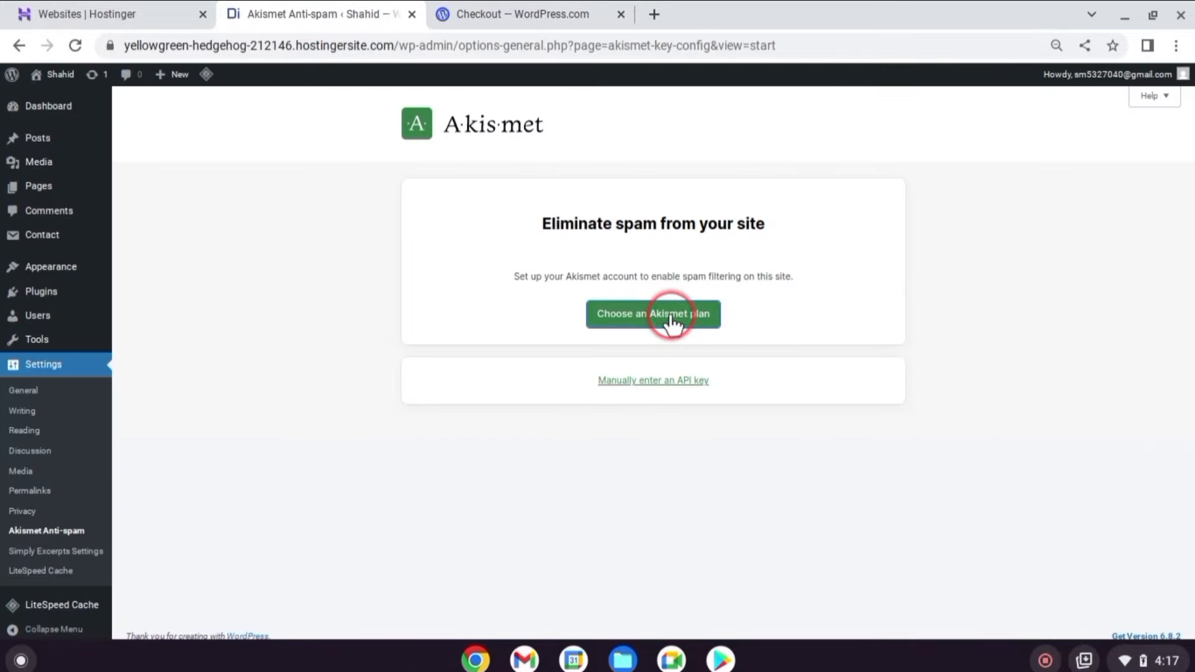
Paste the copied API key into the manual key field and connect Akismet.
left_click(674, 380)
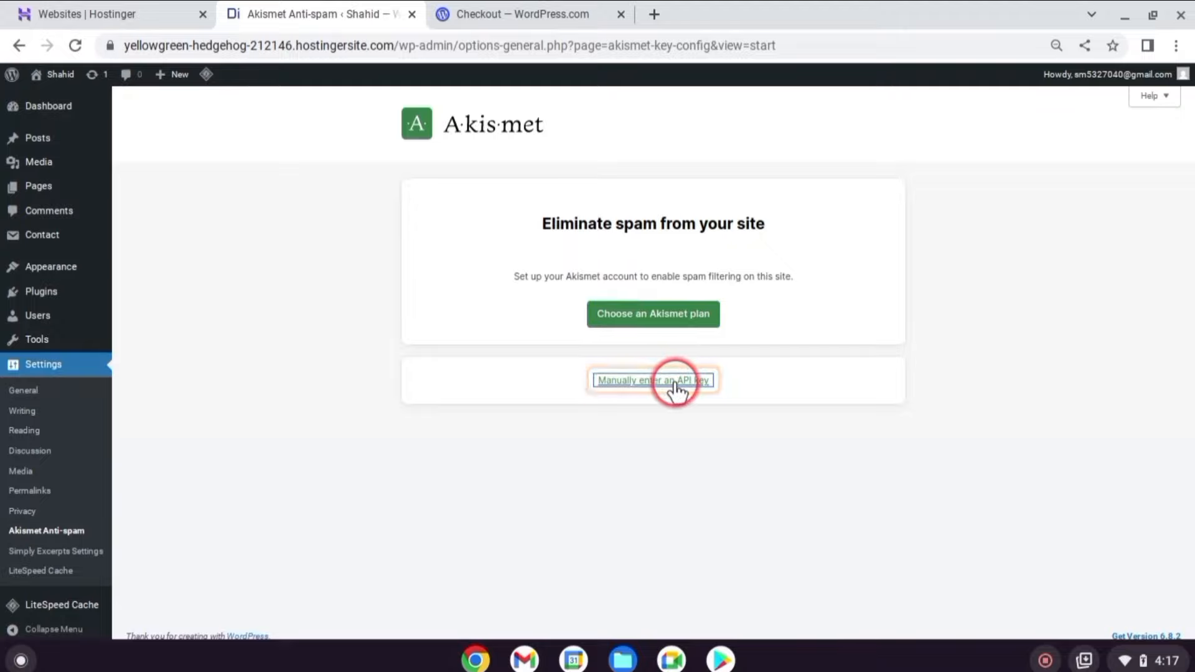
left_click(549, 412)
right_click(551, 417)
left_click(605, 230)
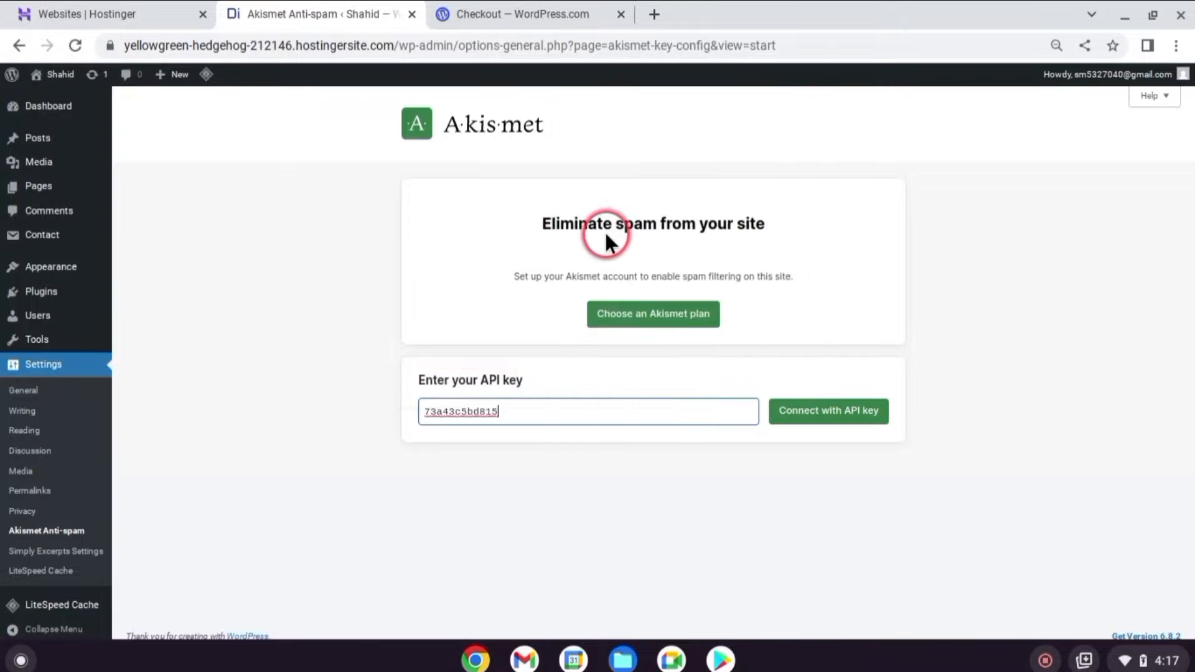
left_click(828, 412)
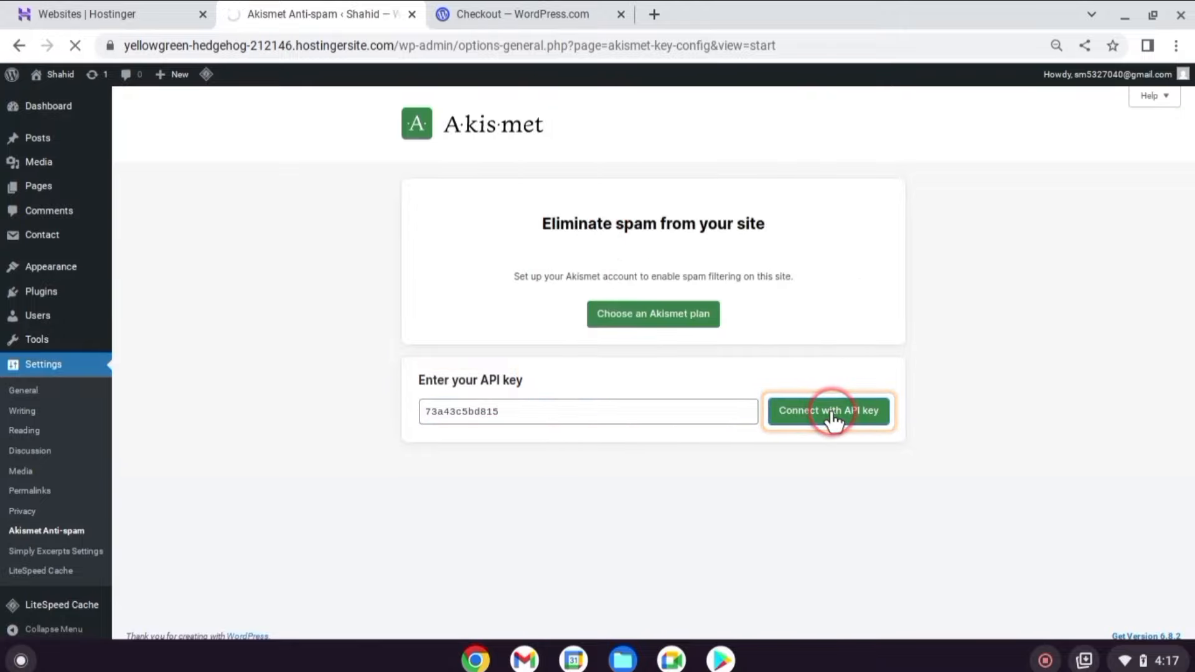
Enable approved-comment counts, silent discarding of the worst spam, and the comment-form privacy notice, then save.
scroll(573, 339, "down", 7)
left_click(421, 372)
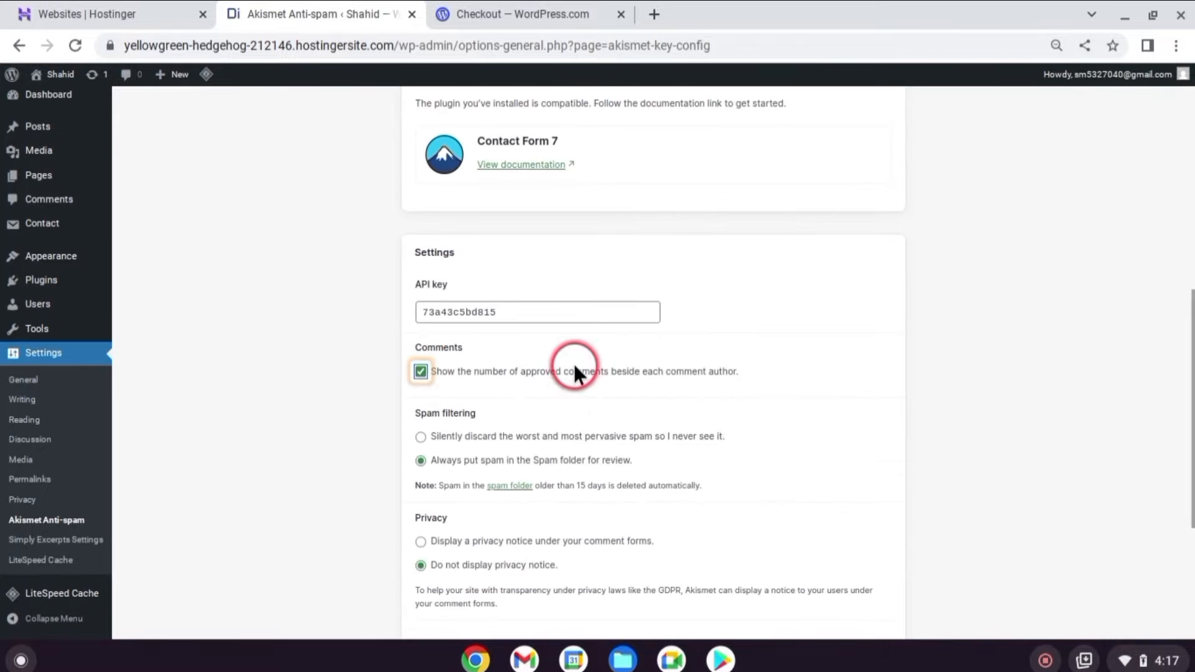
left_click(440, 436)
scroll(574, 281, "down", 4)
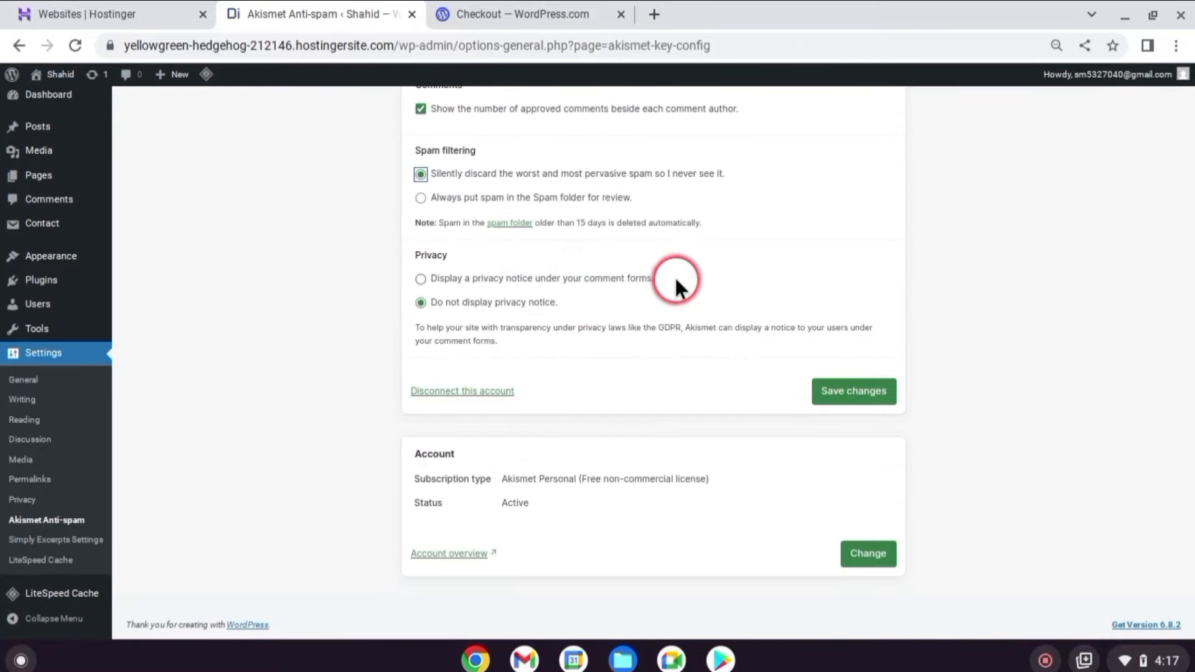
left_click(421, 278)
left_click(870, 390)
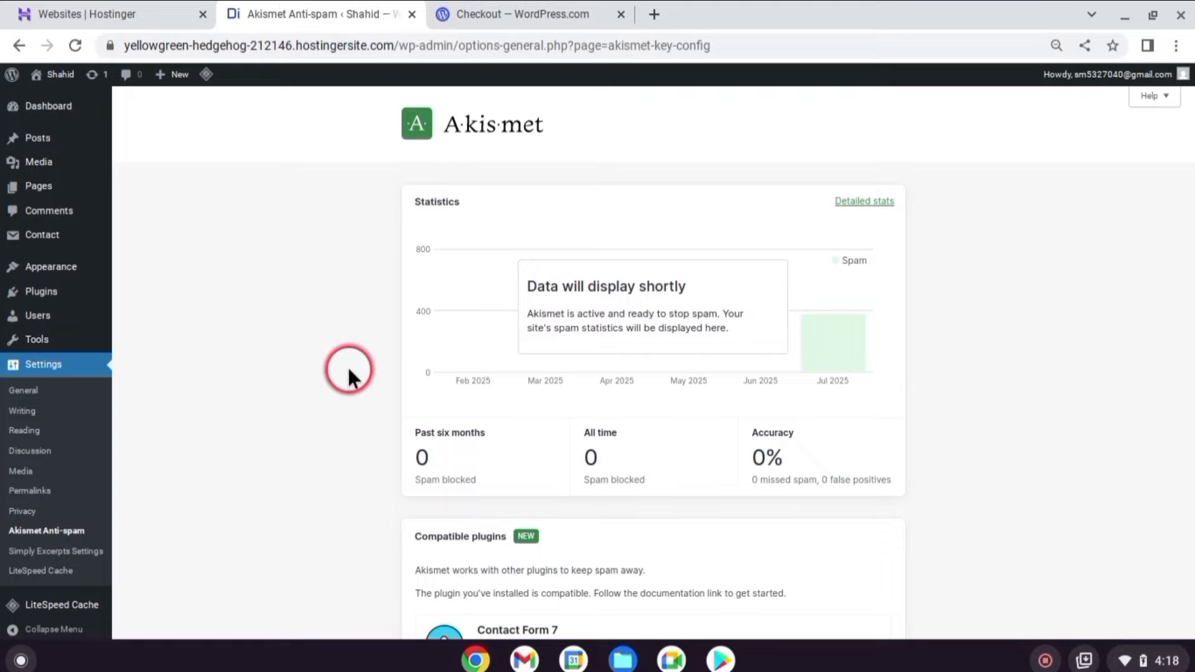
scroll(376, 340, "down", 4)
scroll(375, 340, "up", 4)
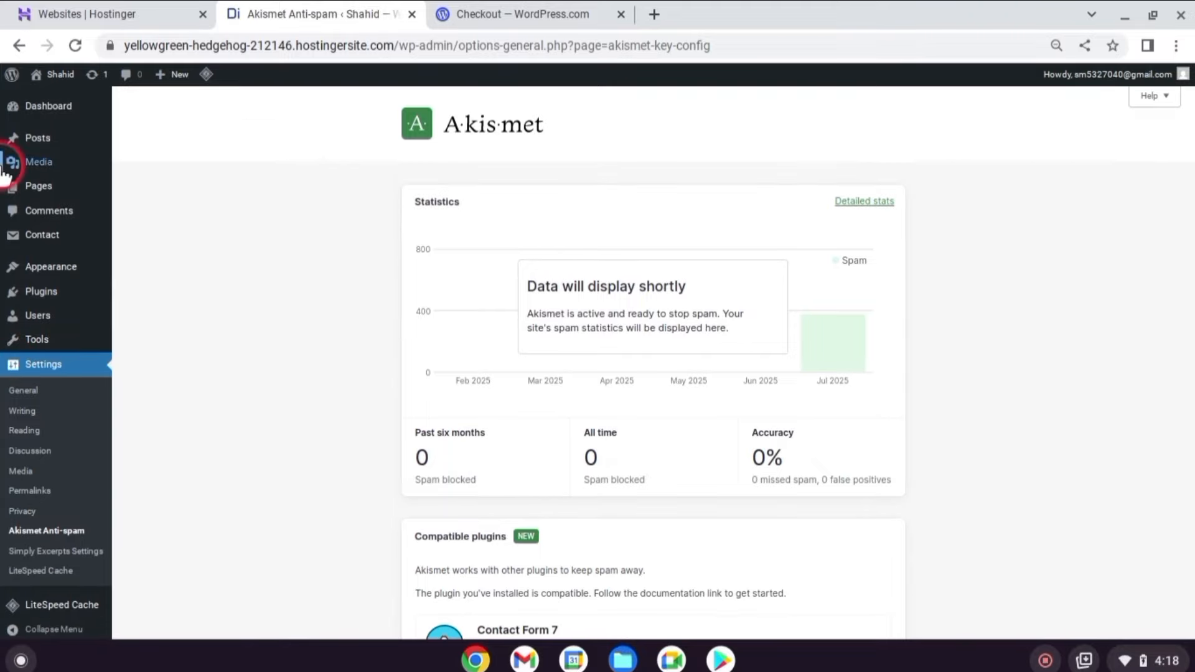
Open the About page editor in a new tab and leave its Discussion setting Closed.
left_click(171, 193)
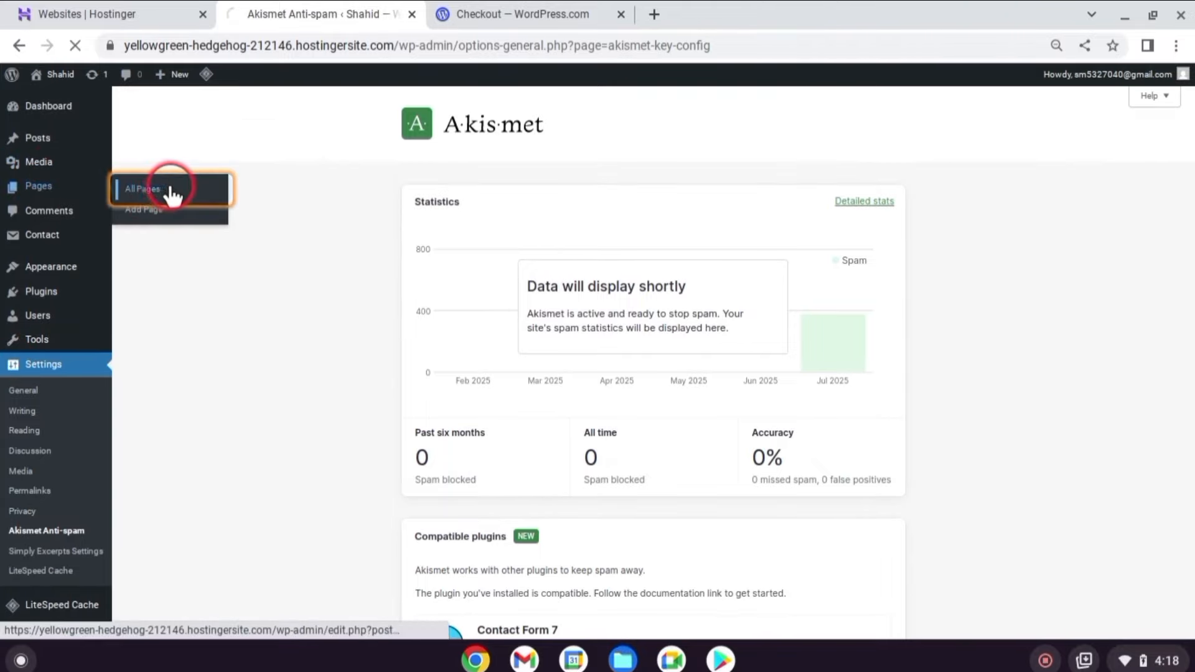
right_click(165, 298)
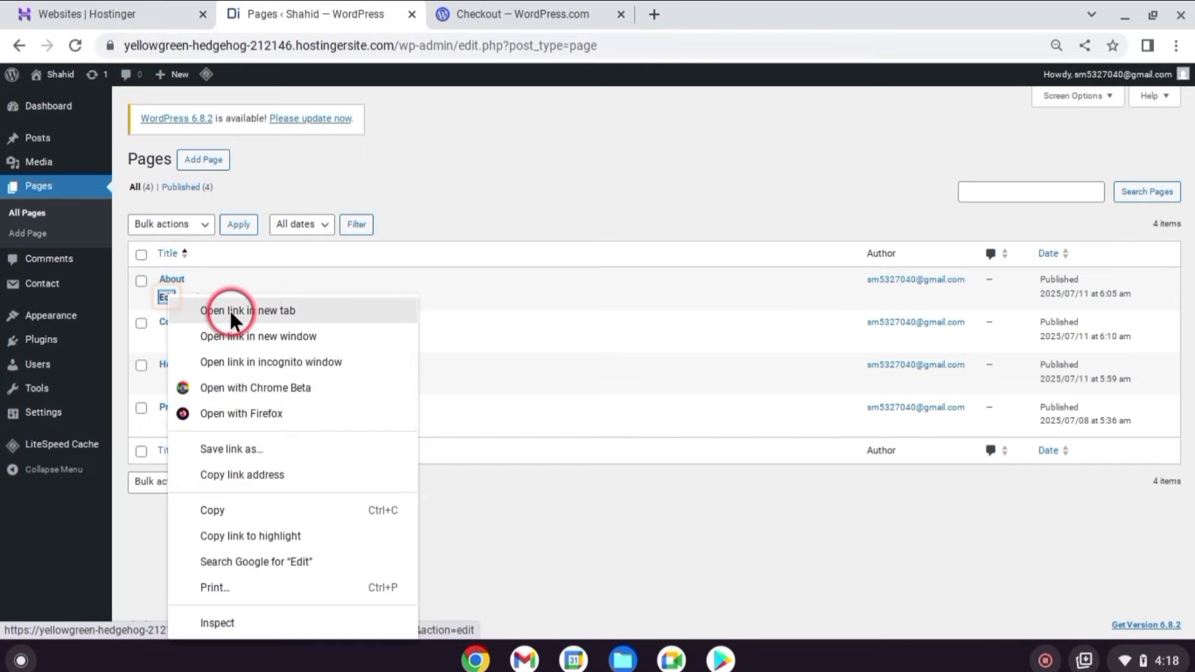
left_click(230, 311)
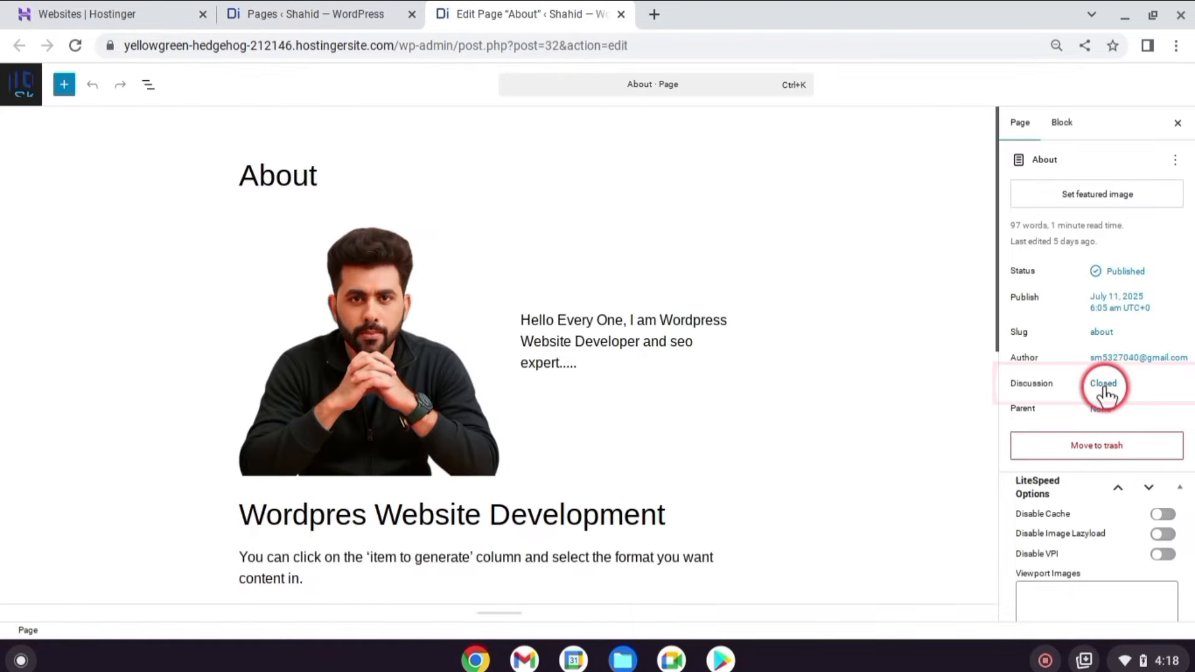
left_click(1103, 384)
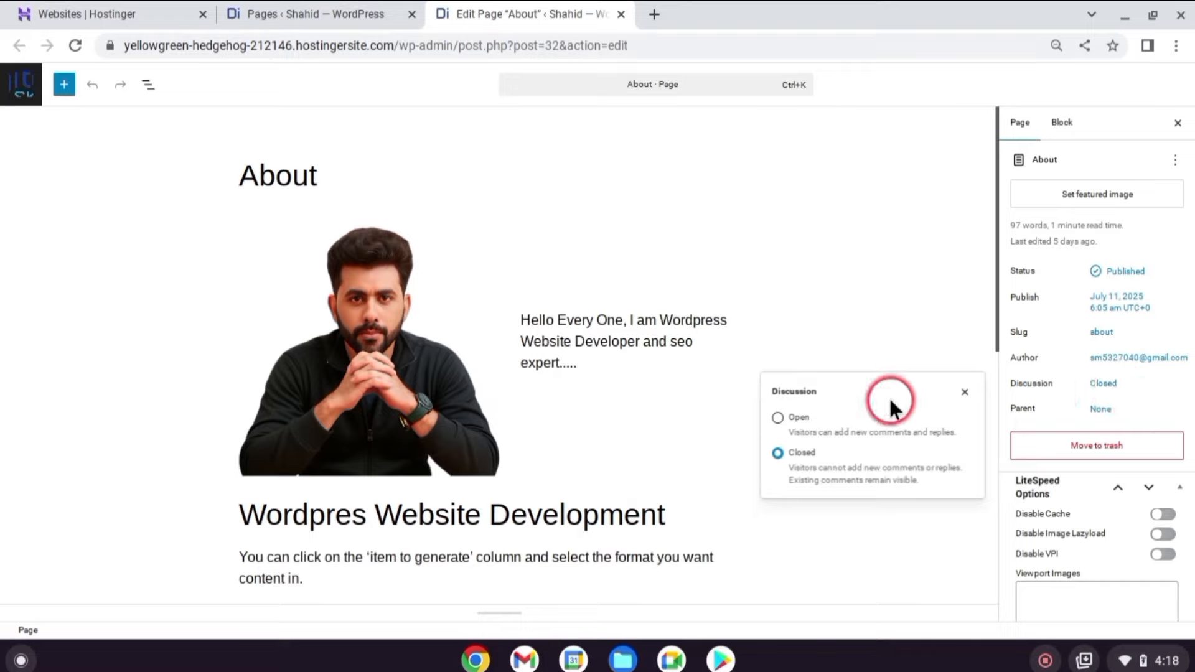
left_click(789, 416)
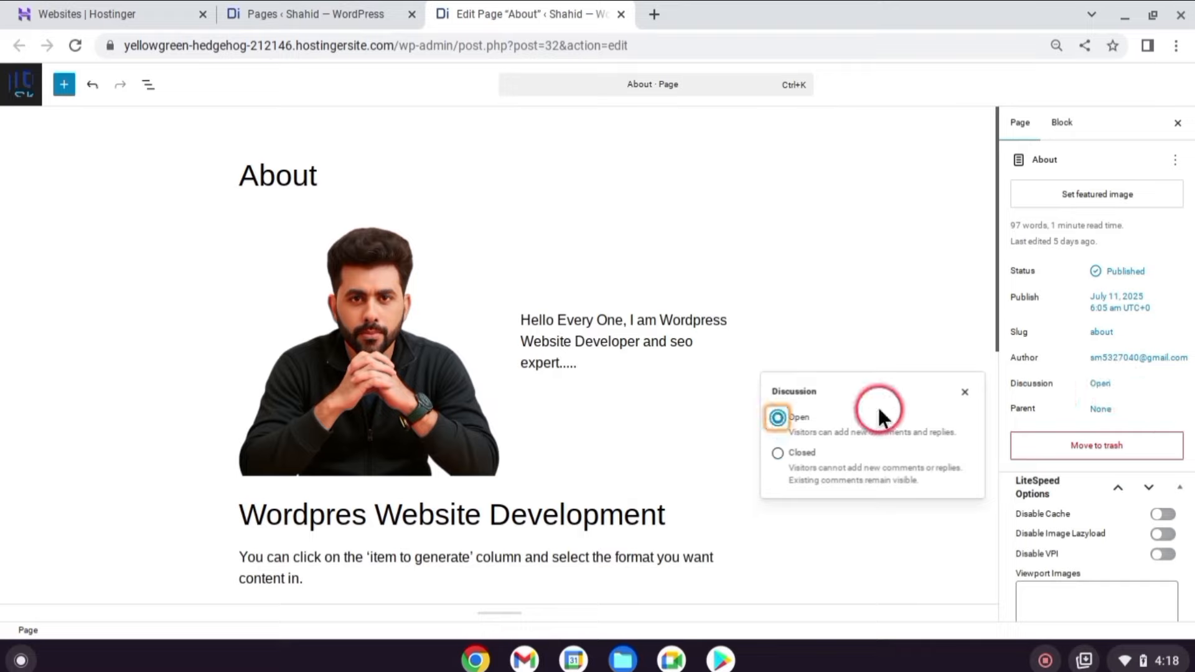
left_click(778, 453)
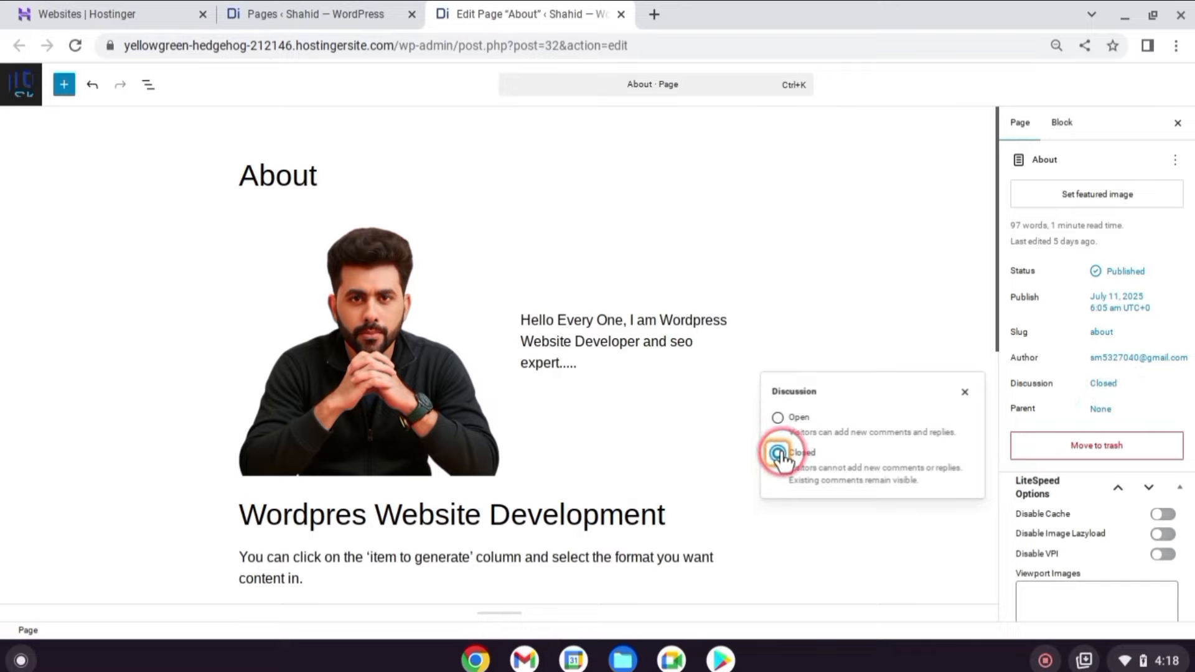
left_click(944, 324)
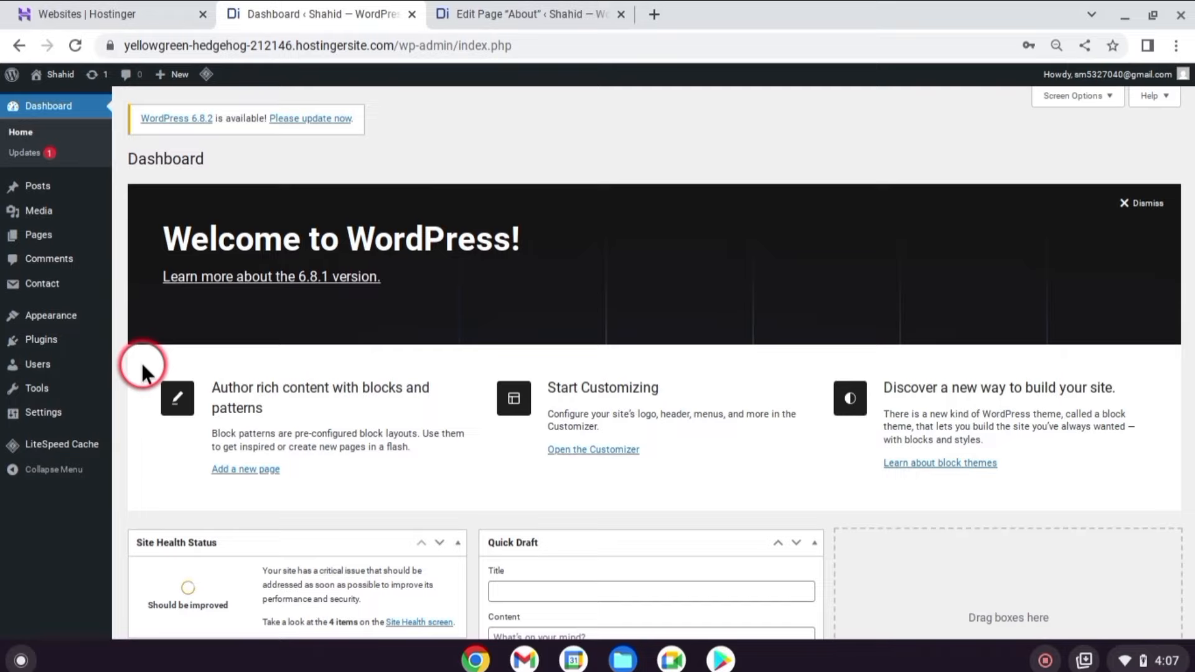
Create a new user with the generated password and the Editor role.
left_click(41, 361)
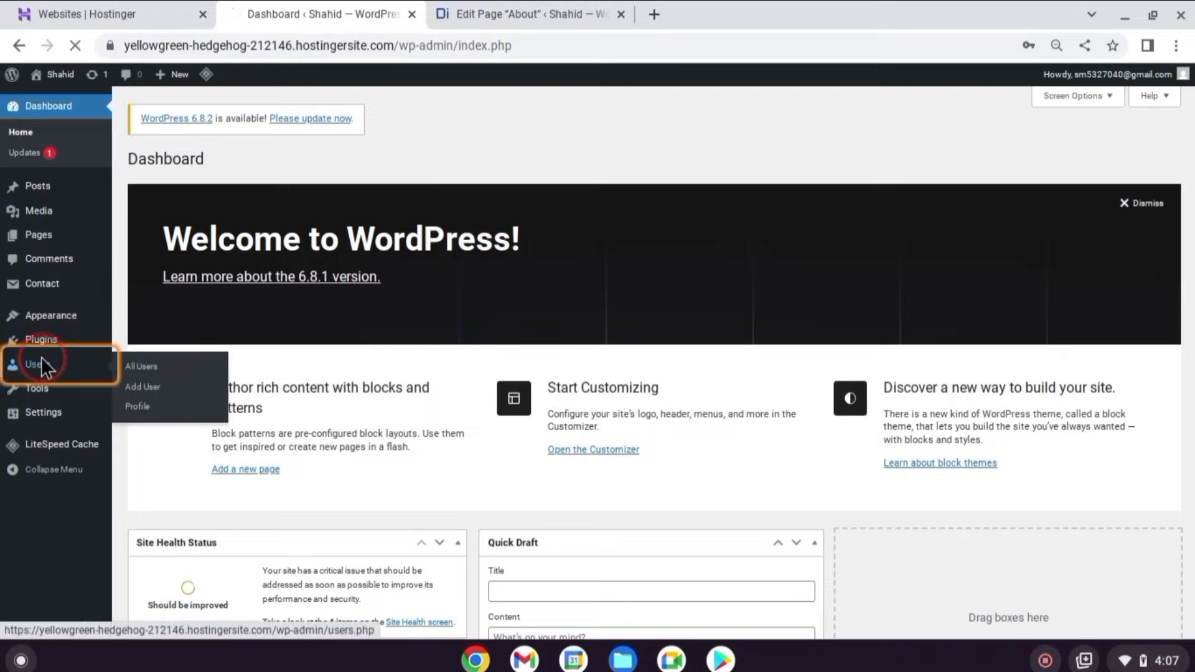
left_click(201, 162)
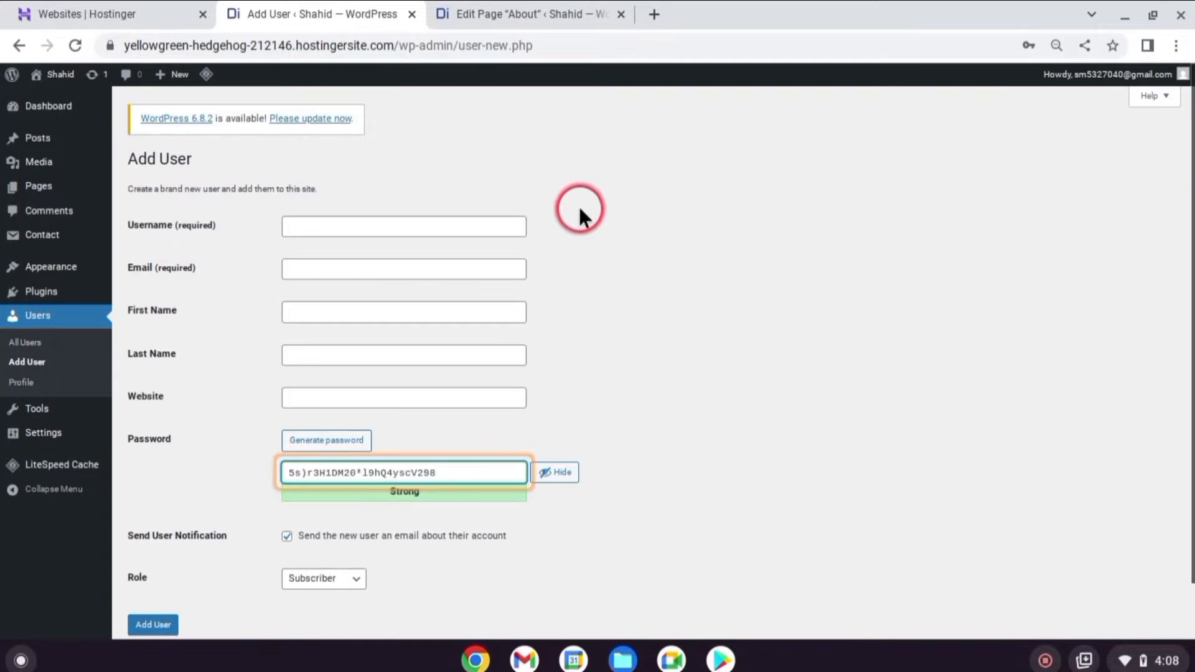
scroll(612, 252, "down", 1)
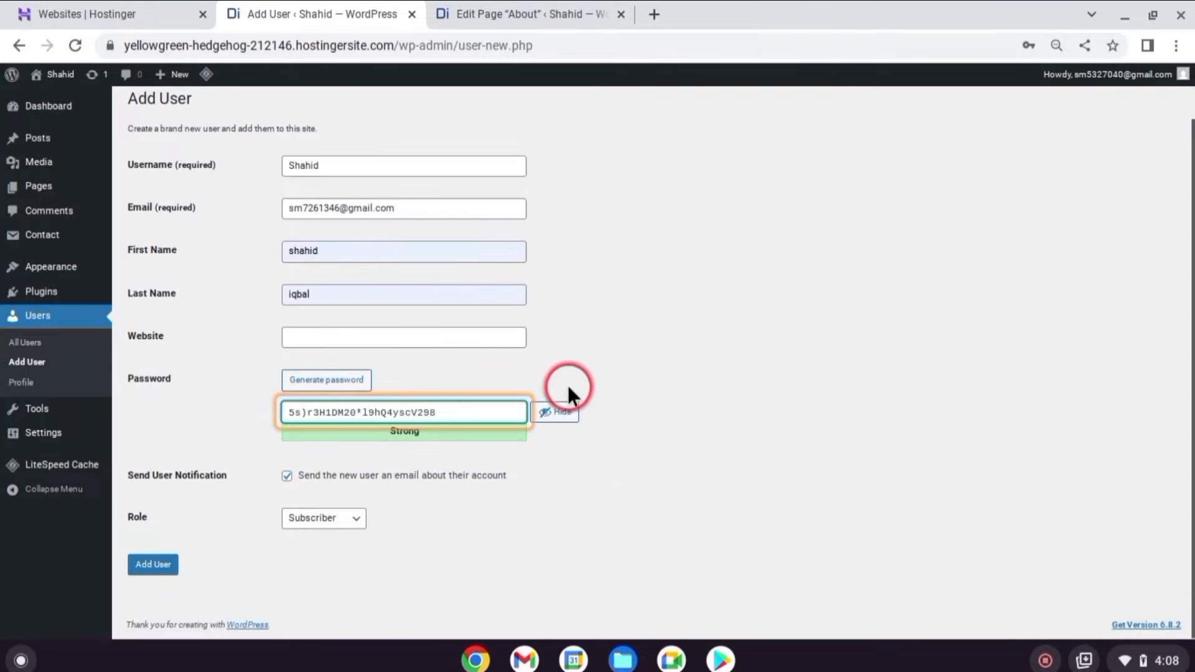
left_click(464, 412)
left_click(324, 518)
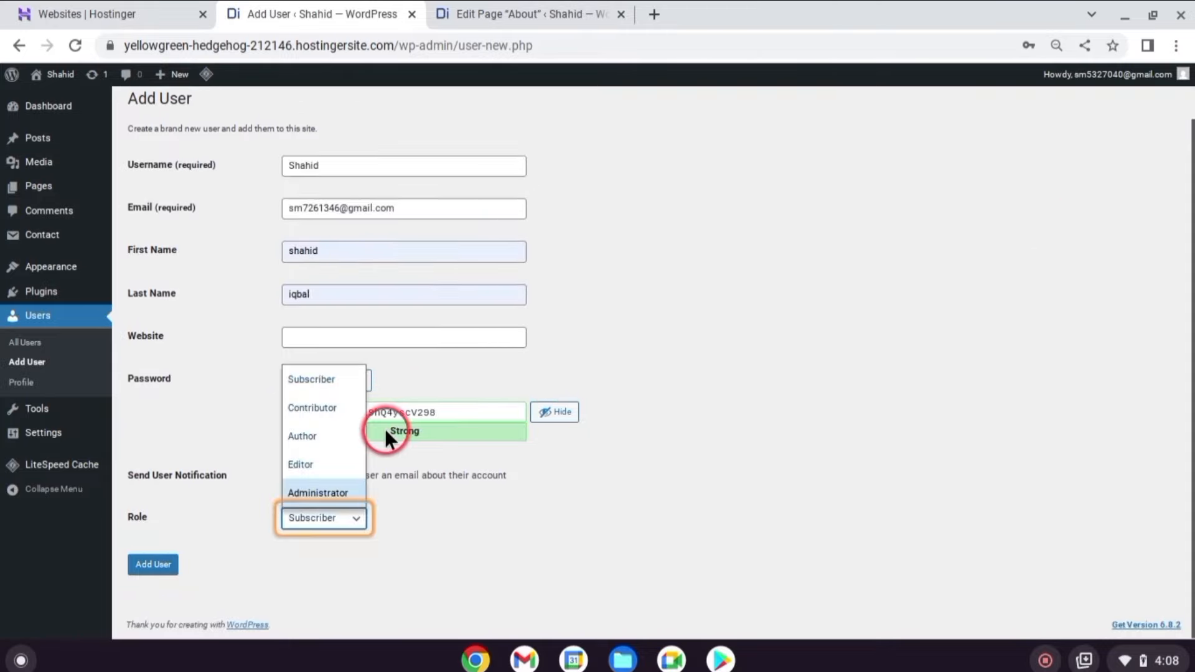
left_click(310, 461)
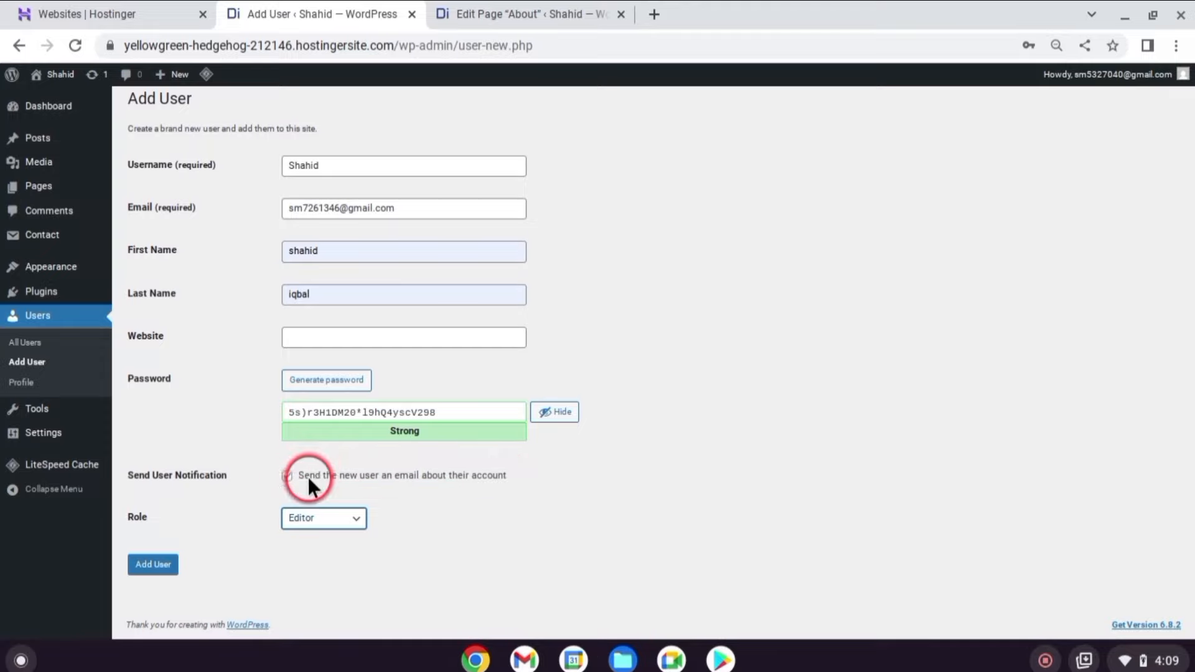
left_click(153, 564)
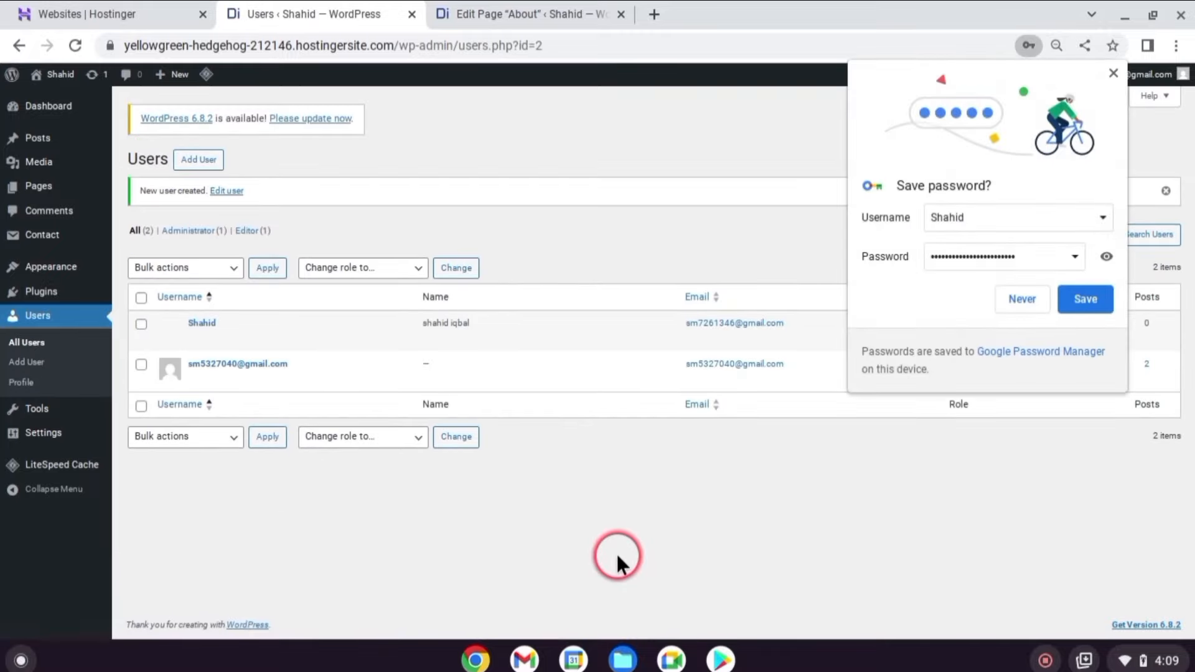
Save the new user's password in the browser and open the Editor user's profile for review.
left_click(1086, 300)
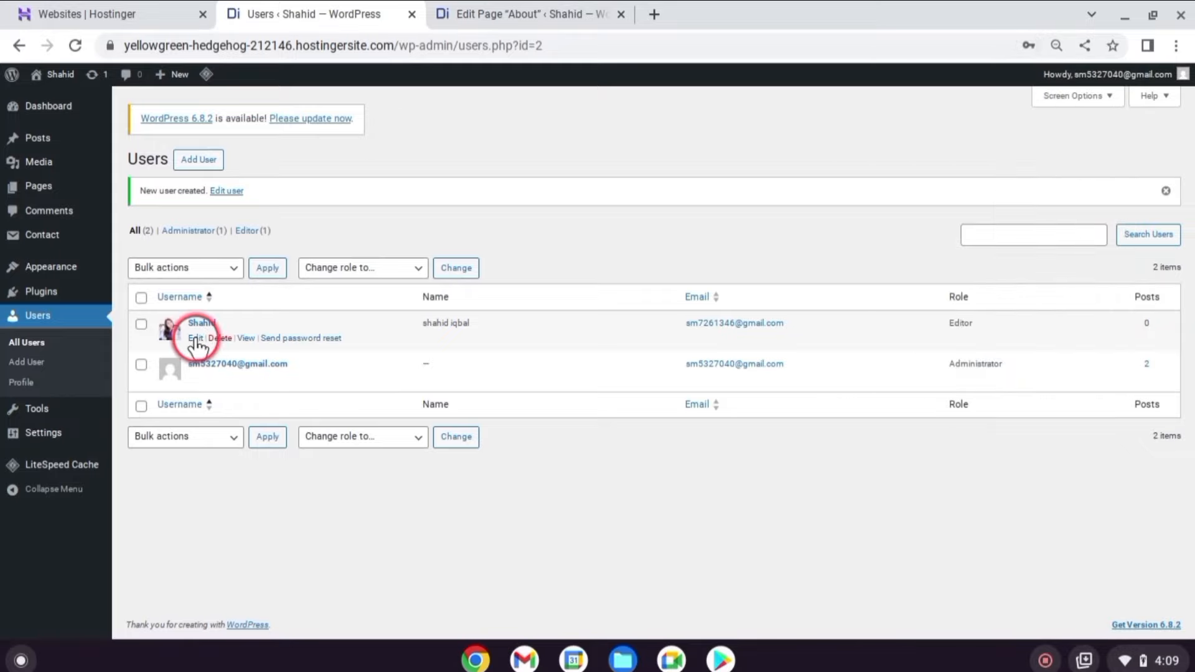
left_click(196, 338)
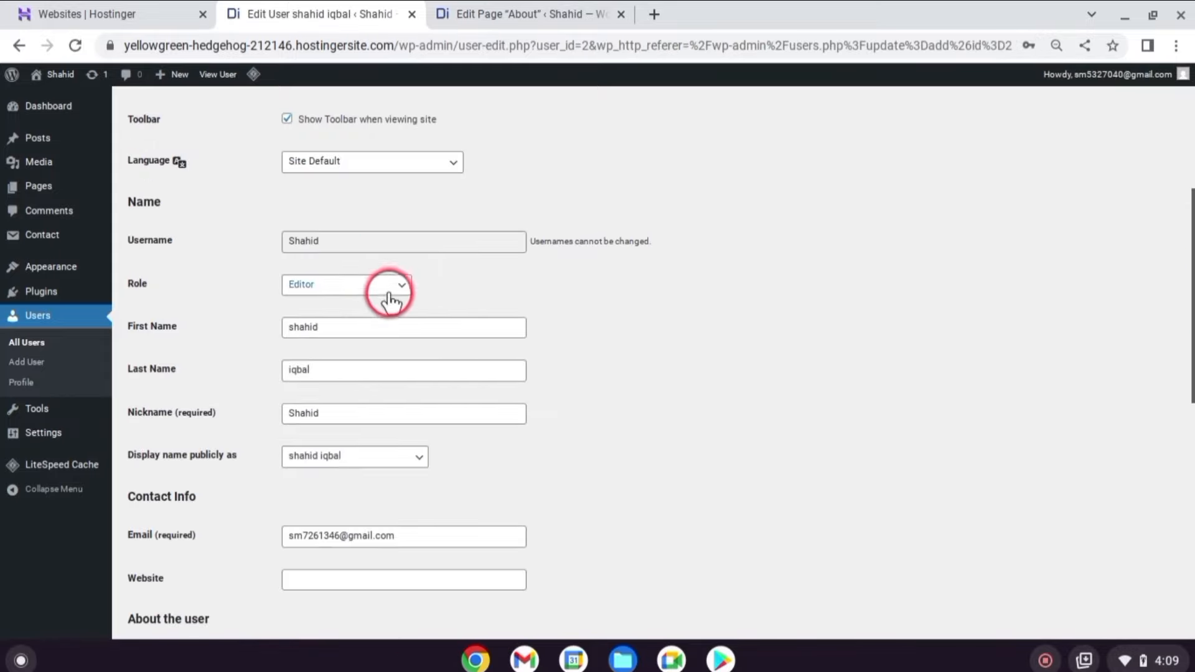
scroll(399, 323, "down", 15)
scroll(414, 351, "down", 1)
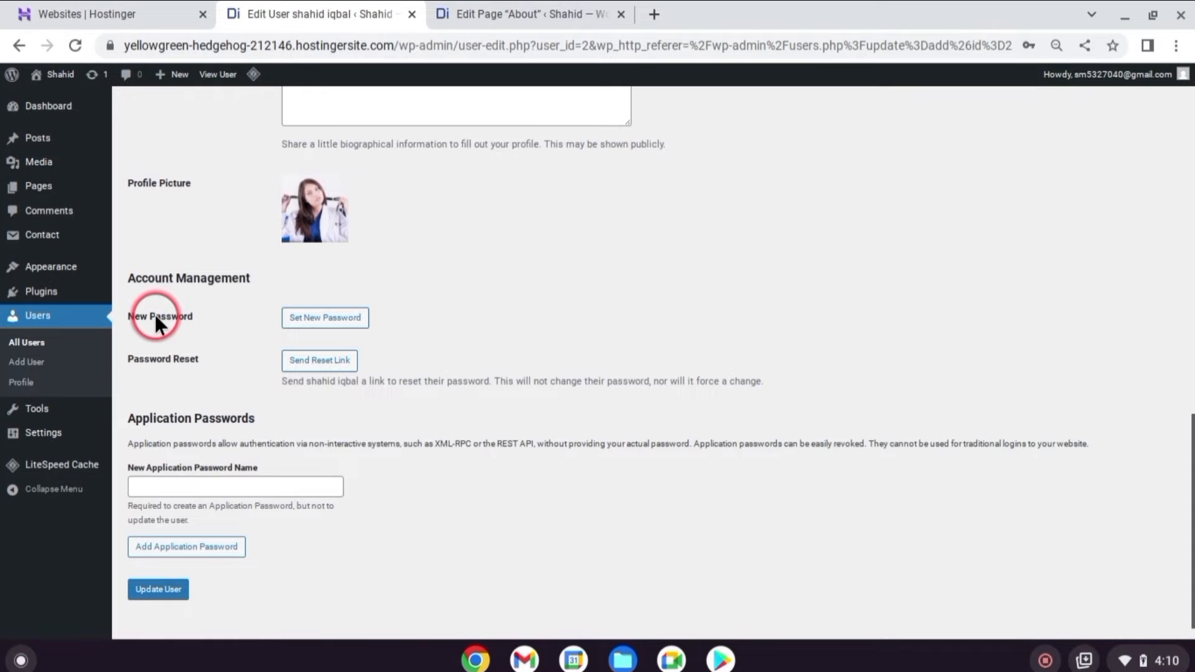
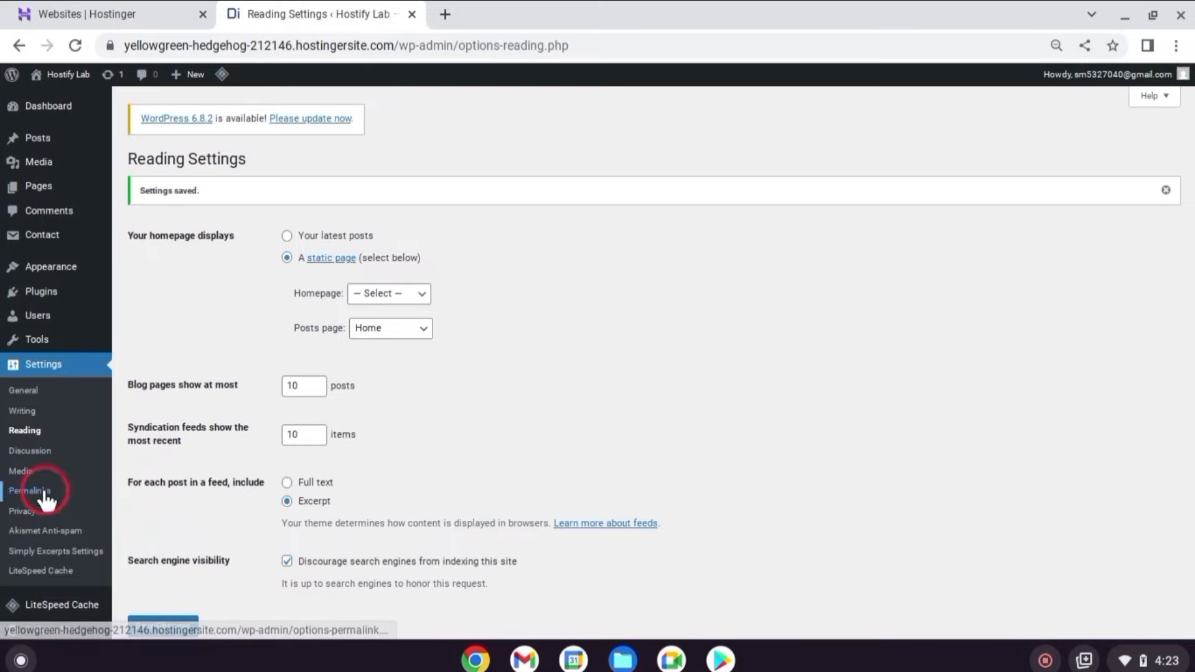
Keep the Post name permalink structure selected and save it.
left_click(38, 492)
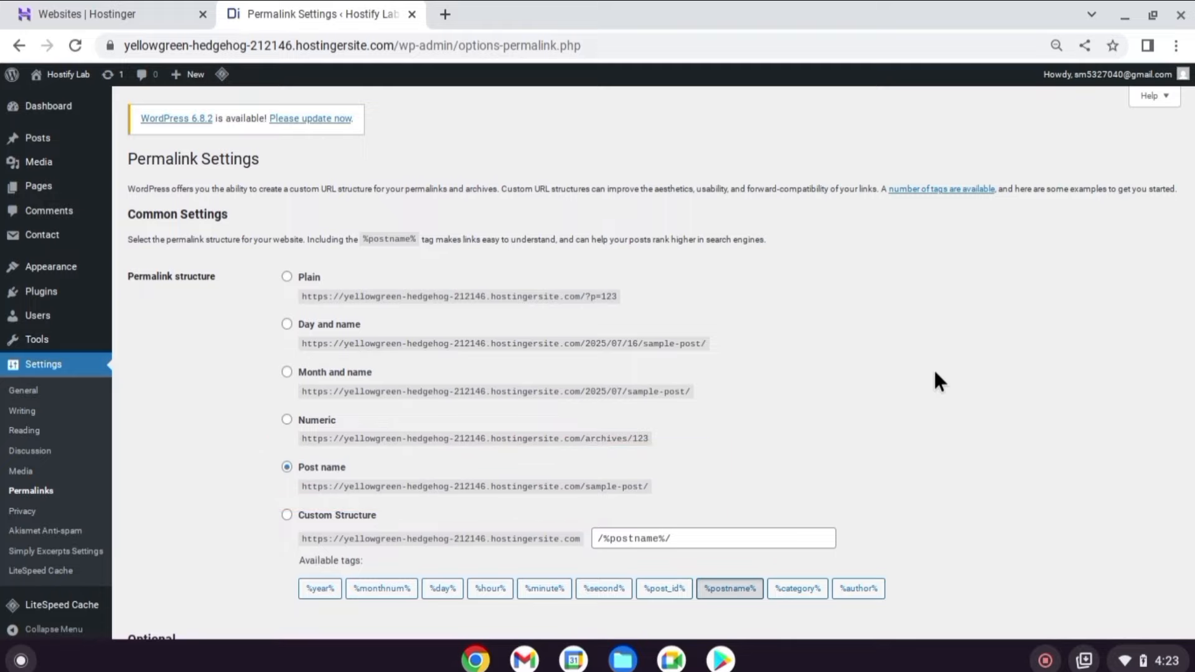
scroll(773, 301, "down", 4)
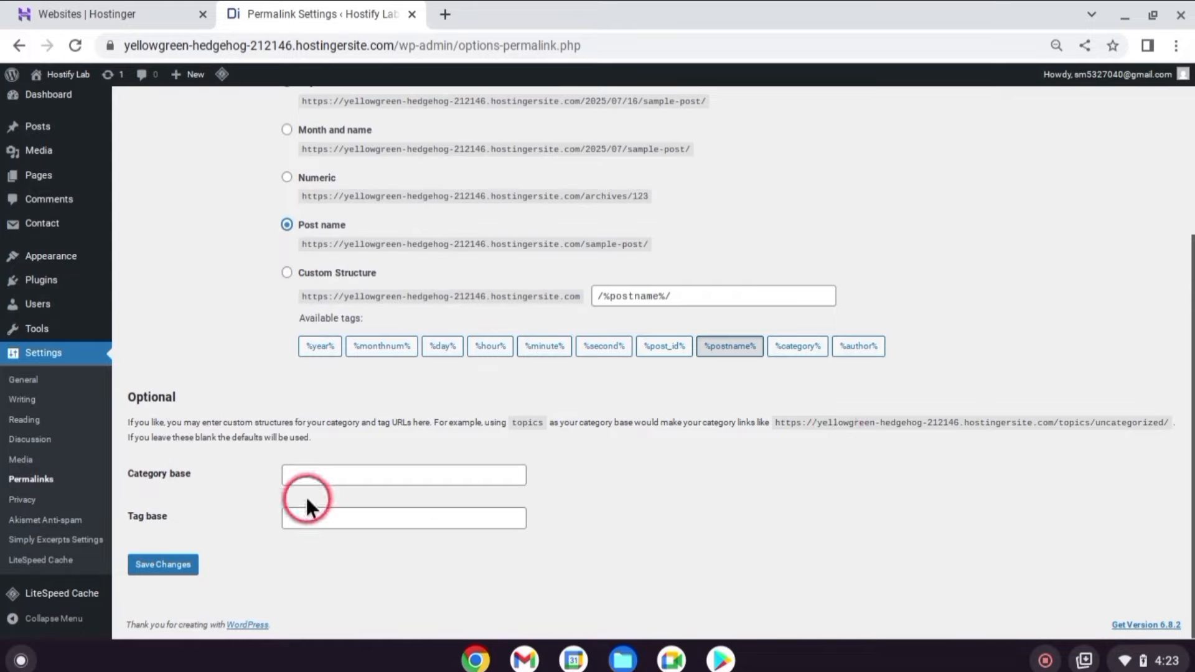
left_click(157, 563)
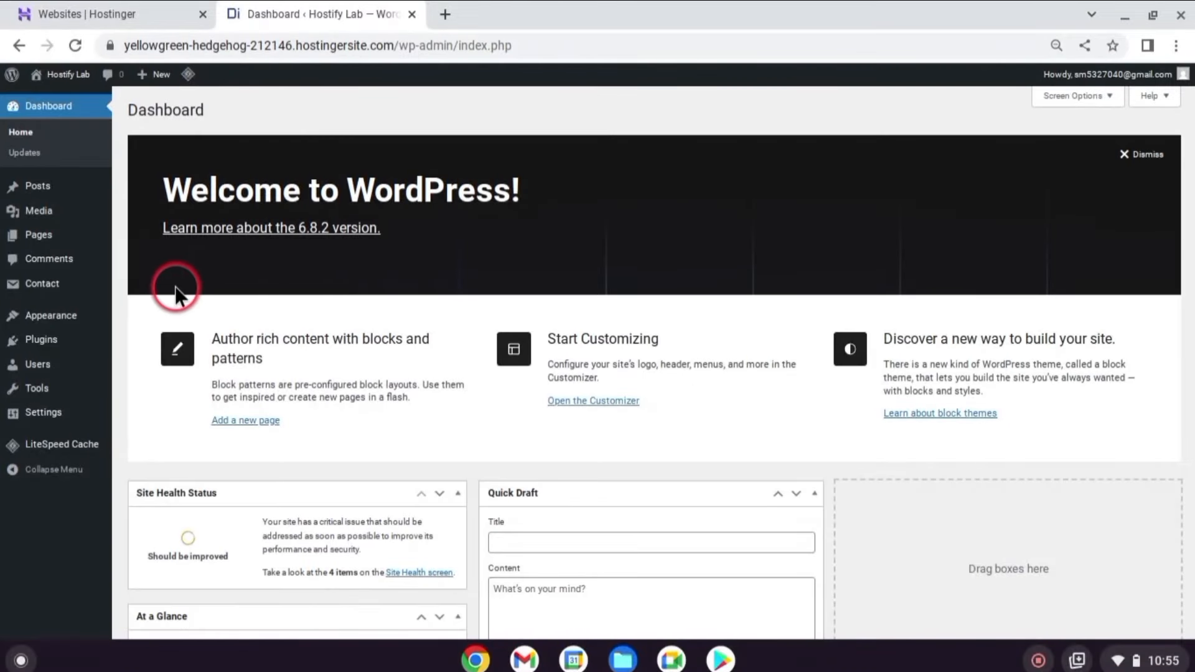
Install the Wordfence Security plugin from the Add Plugin page.
mouse_move(42, 338)
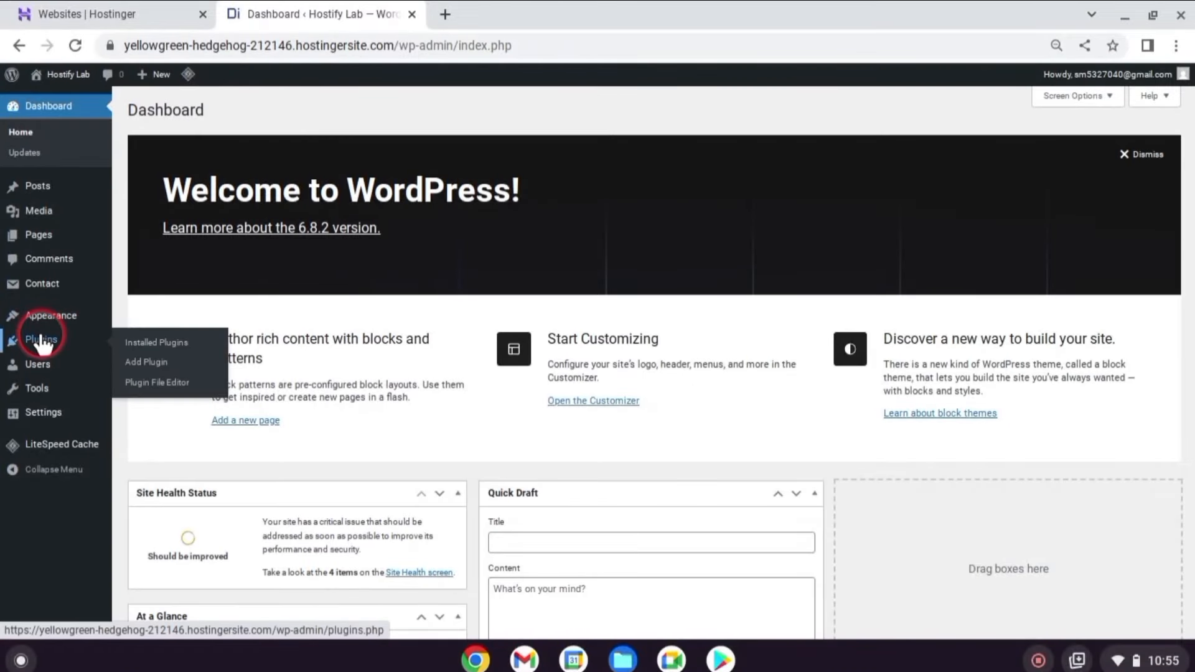
left_click(143, 363)
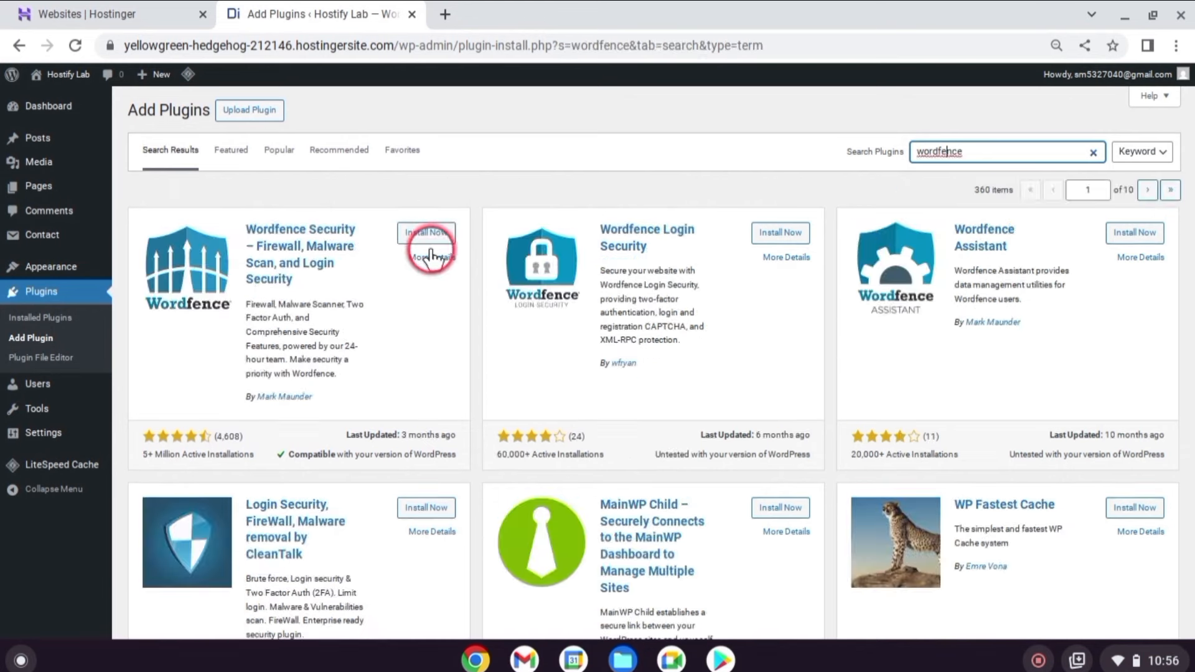
left_click(429, 245)
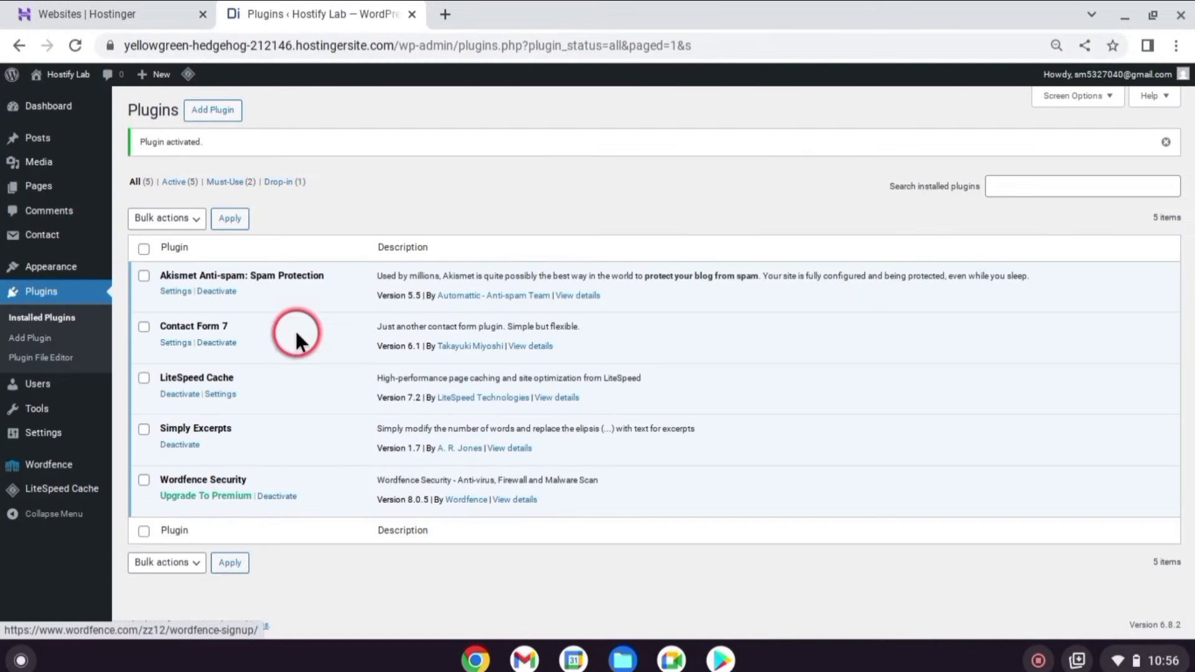
Search 'attempts', then install and activate Limit Login Attempts Reloaded.
left_click(214, 109)
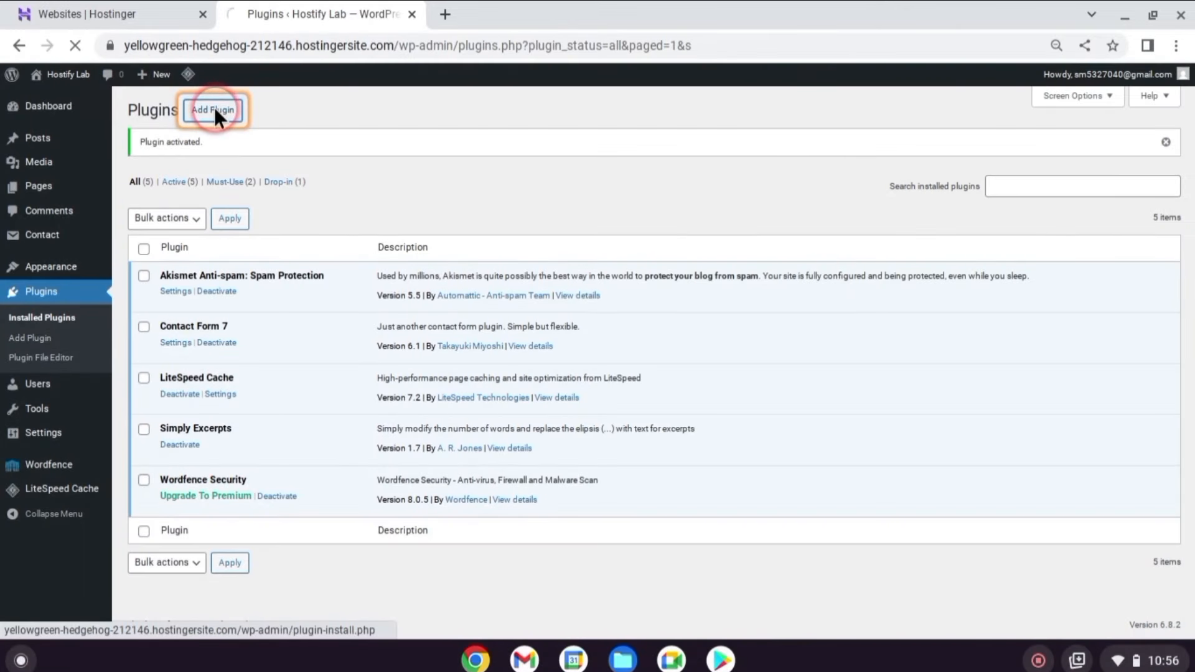
type("attempts")
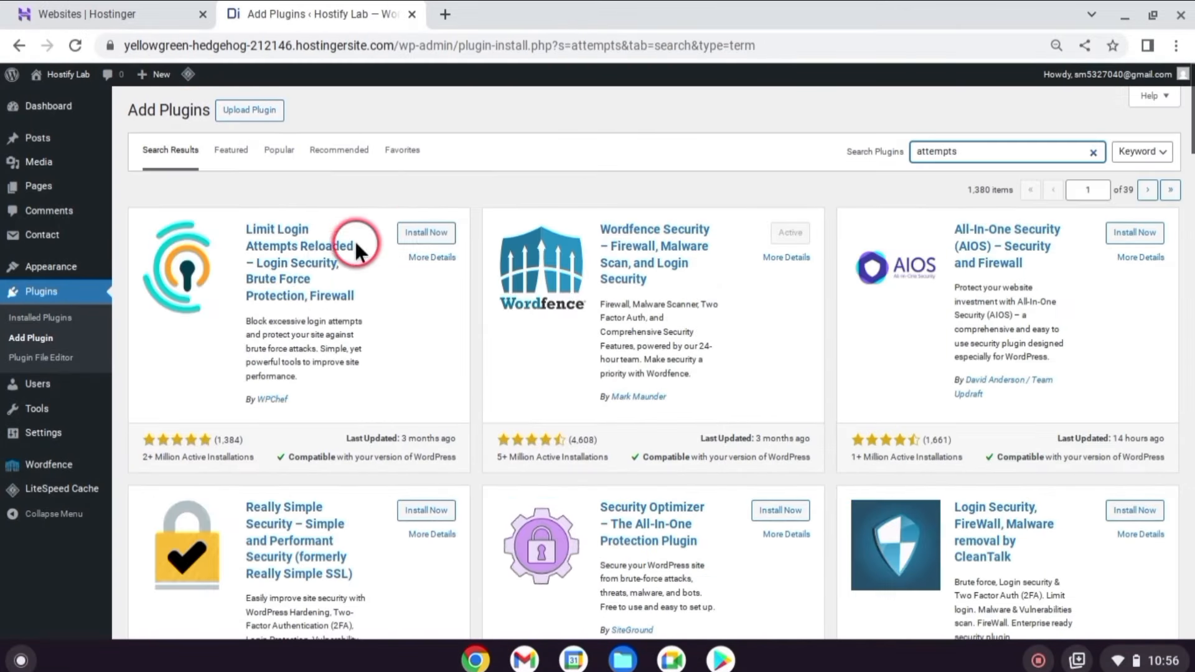
left_click(439, 234)
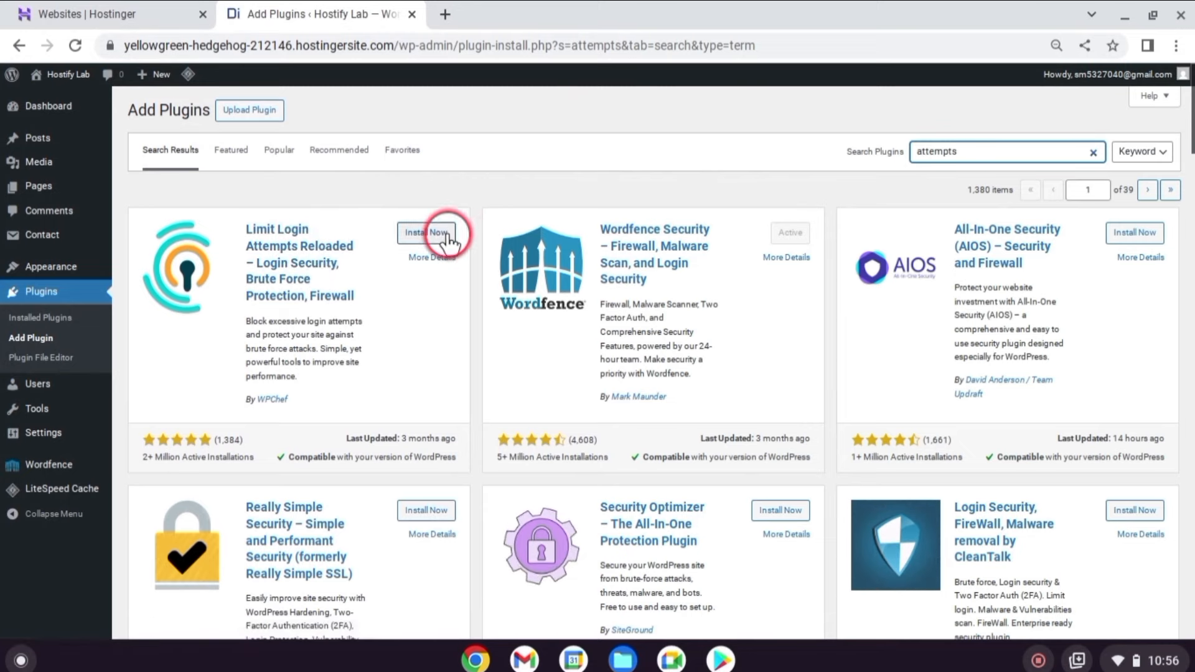
left_click(438, 238)
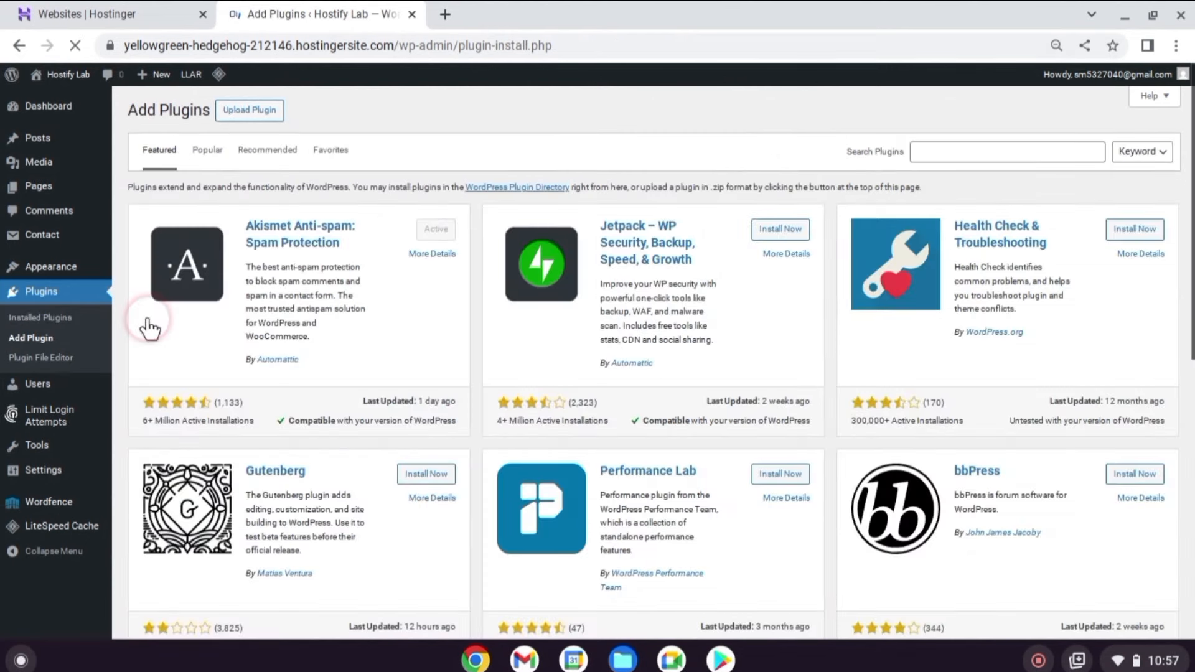
Search 'hide wp' and install the WPS Hide Login plugin.
left_click(967, 147)
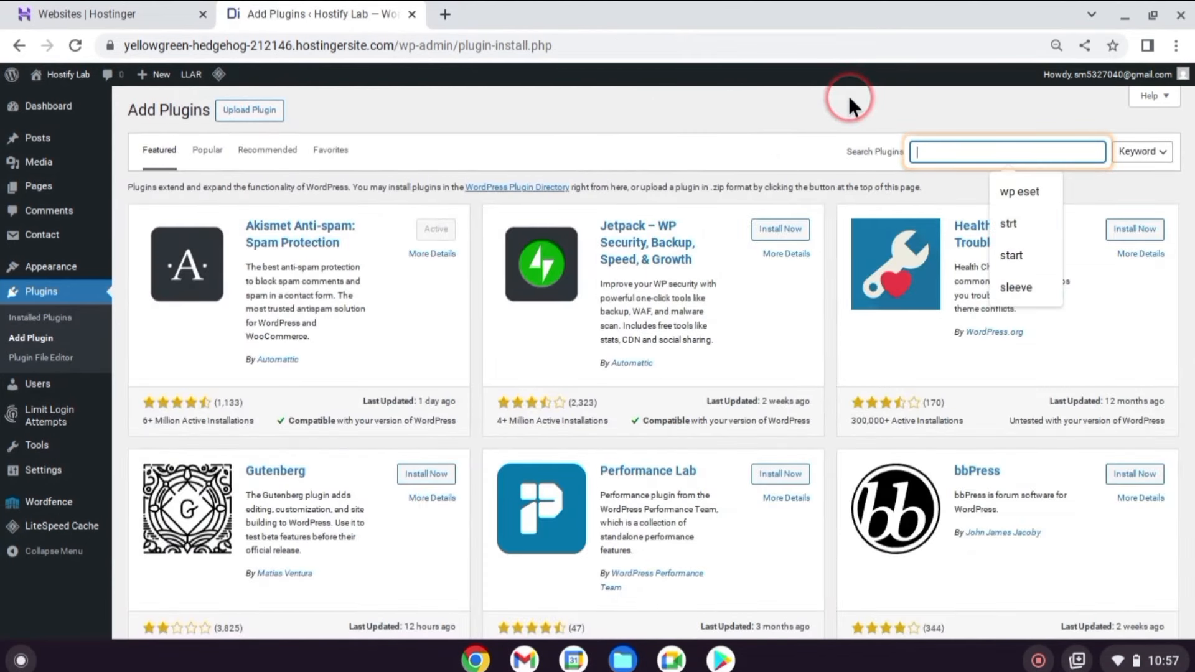
type("hide wp")
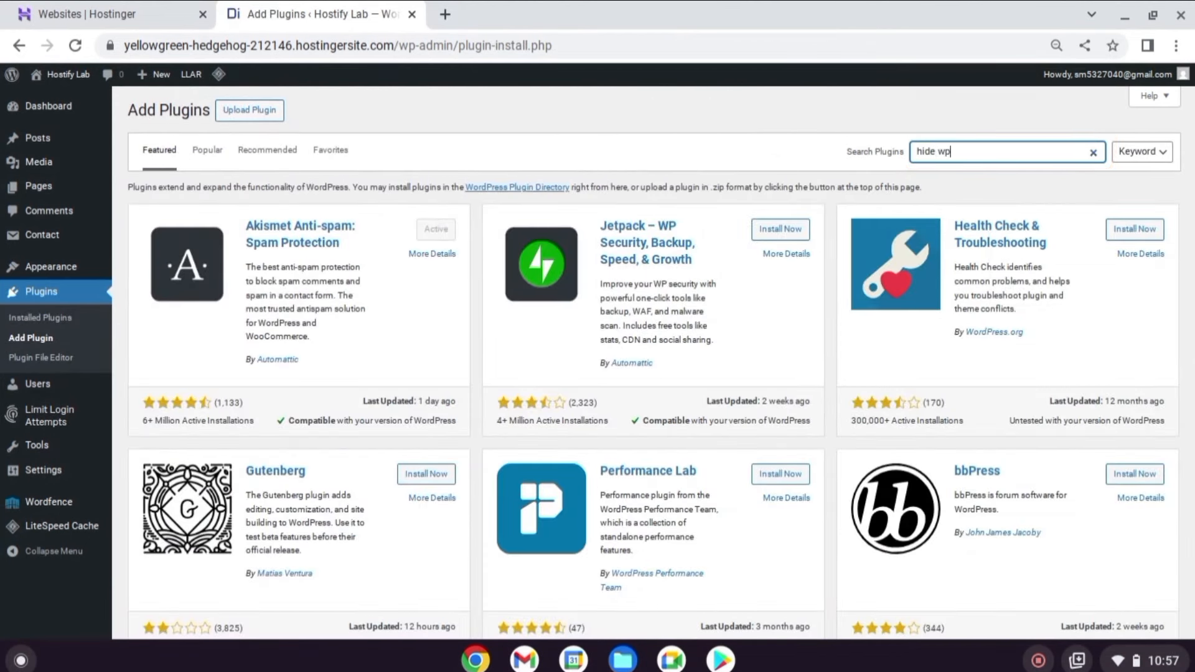
left_click(429, 232)
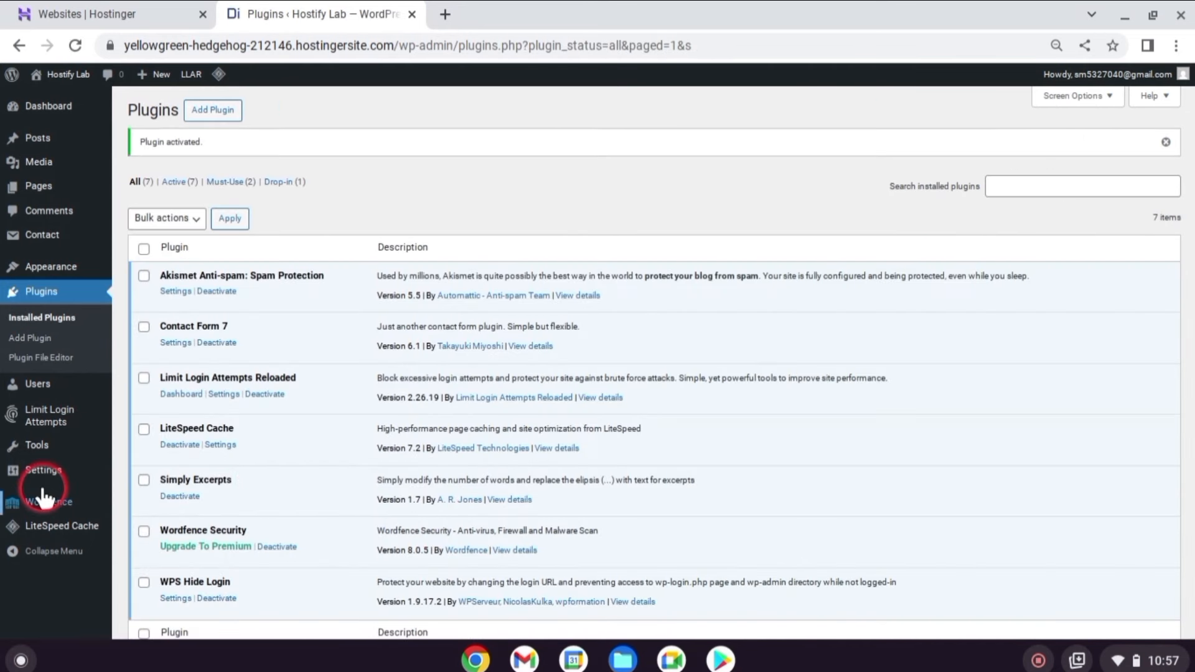
mouse_move(42, 473)
scroll(44, 479, "down", 1)
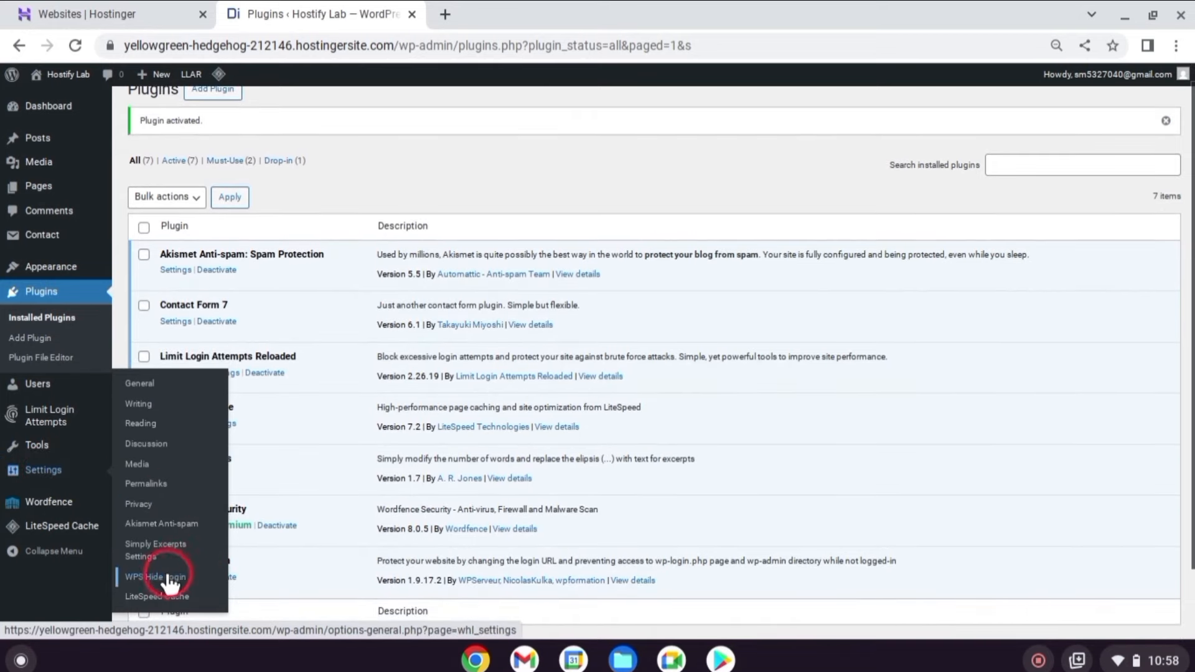
Change the WPS Hide Login URL slug from 'login' to 'Chand' and save.
left_click(189, 582)
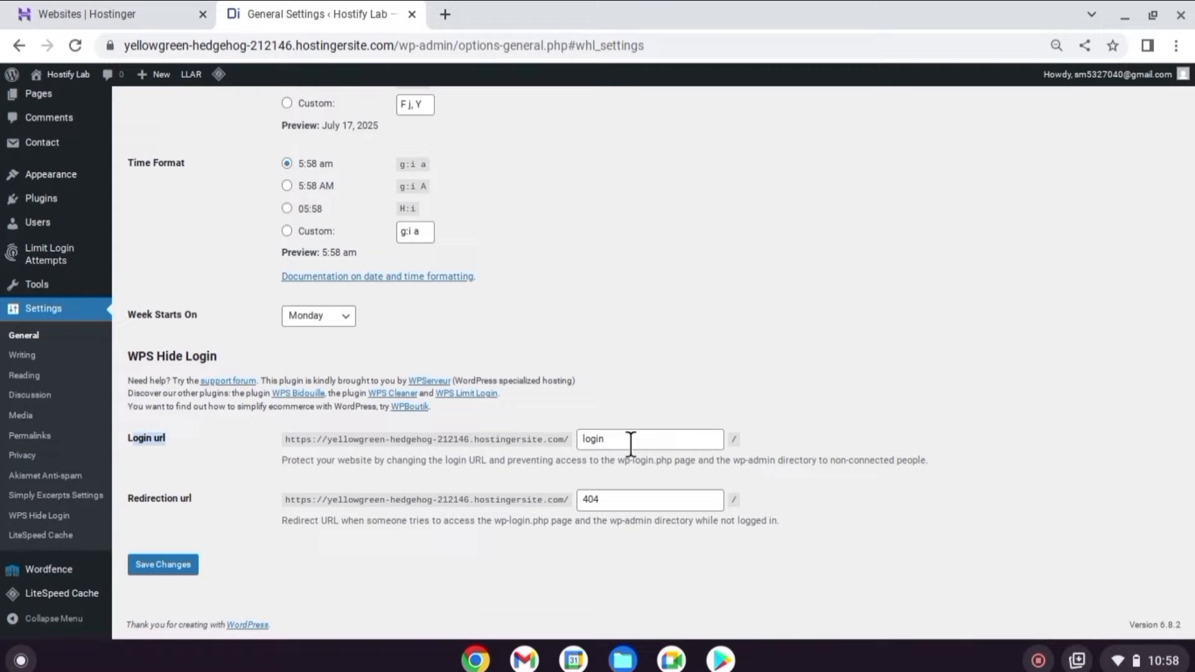
left_click_drag(630, 443, 518, 428)
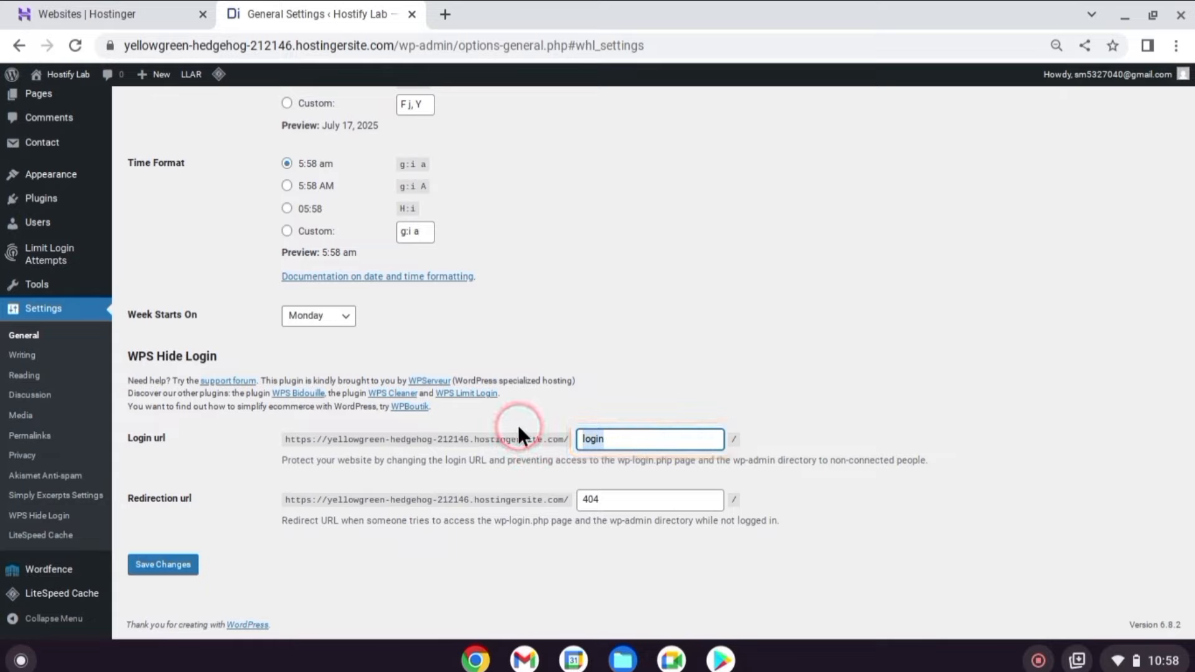
type("Chand")
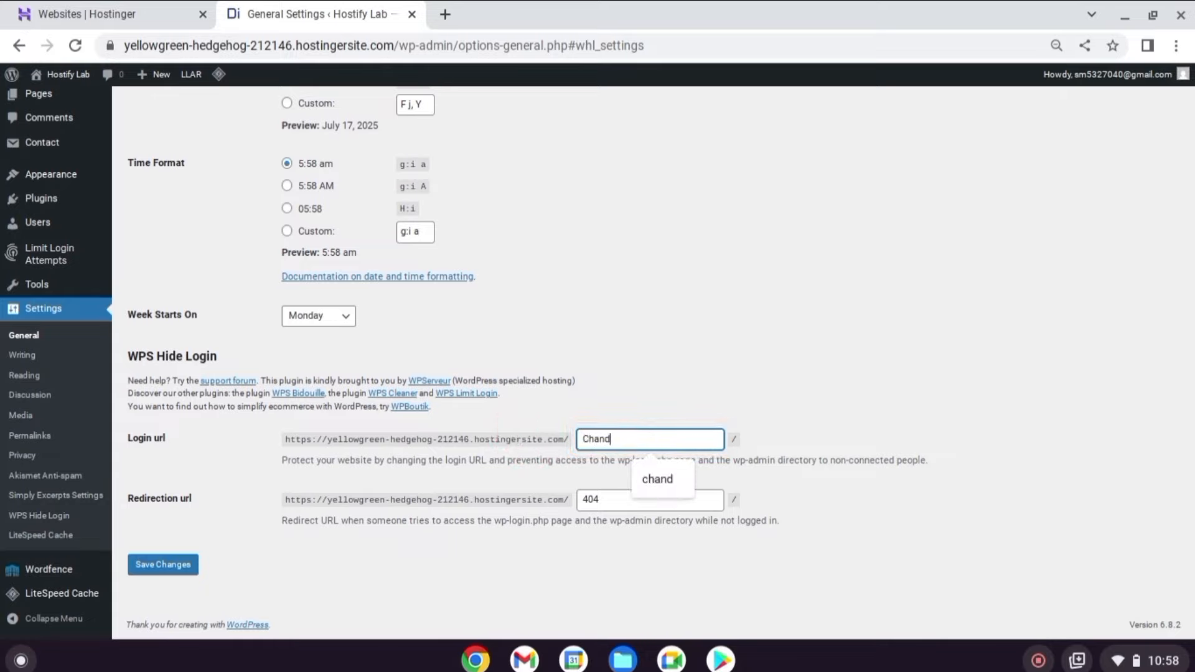
left_click(941, 453)
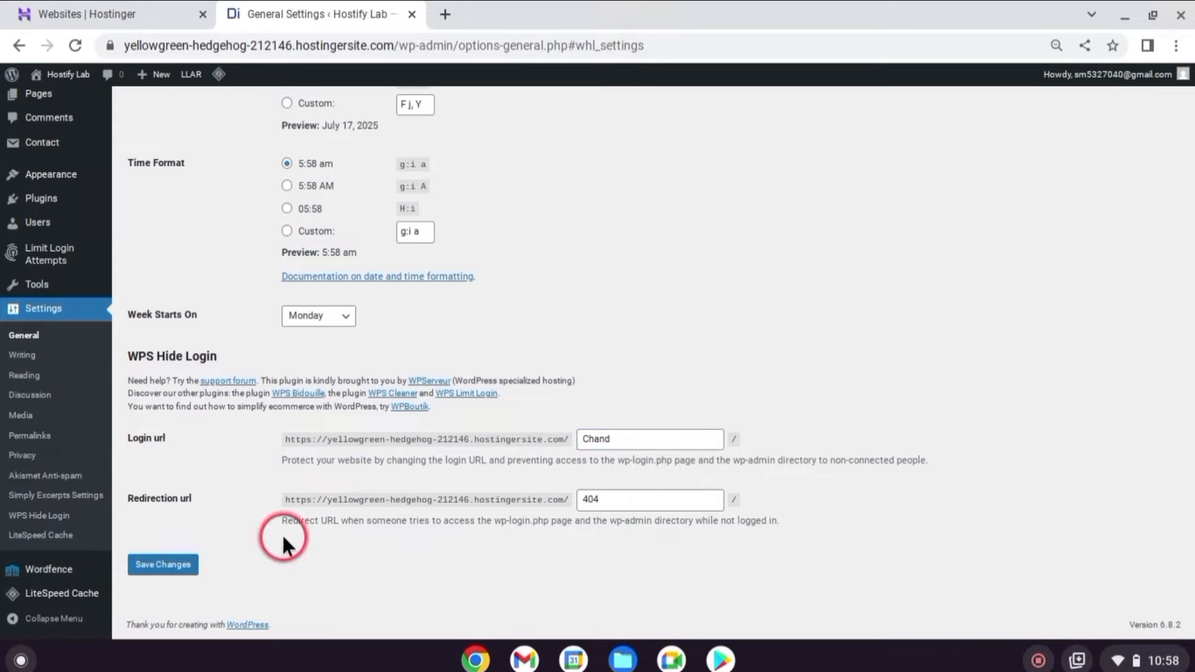
left_click(163, 566)
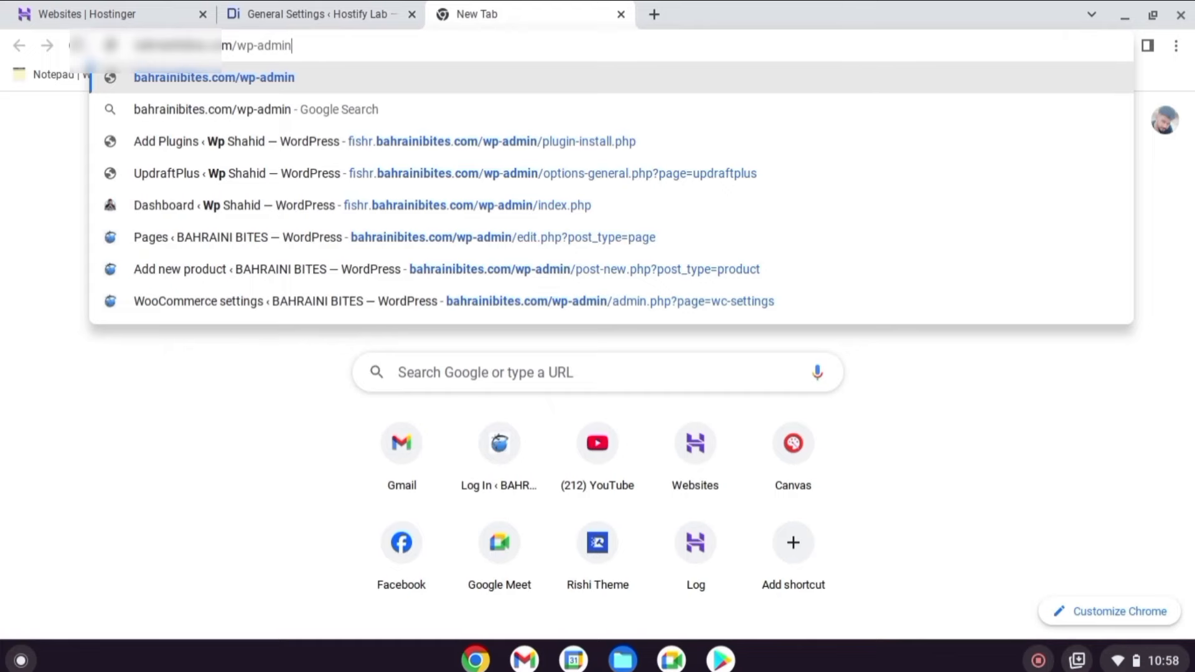
key("Return")
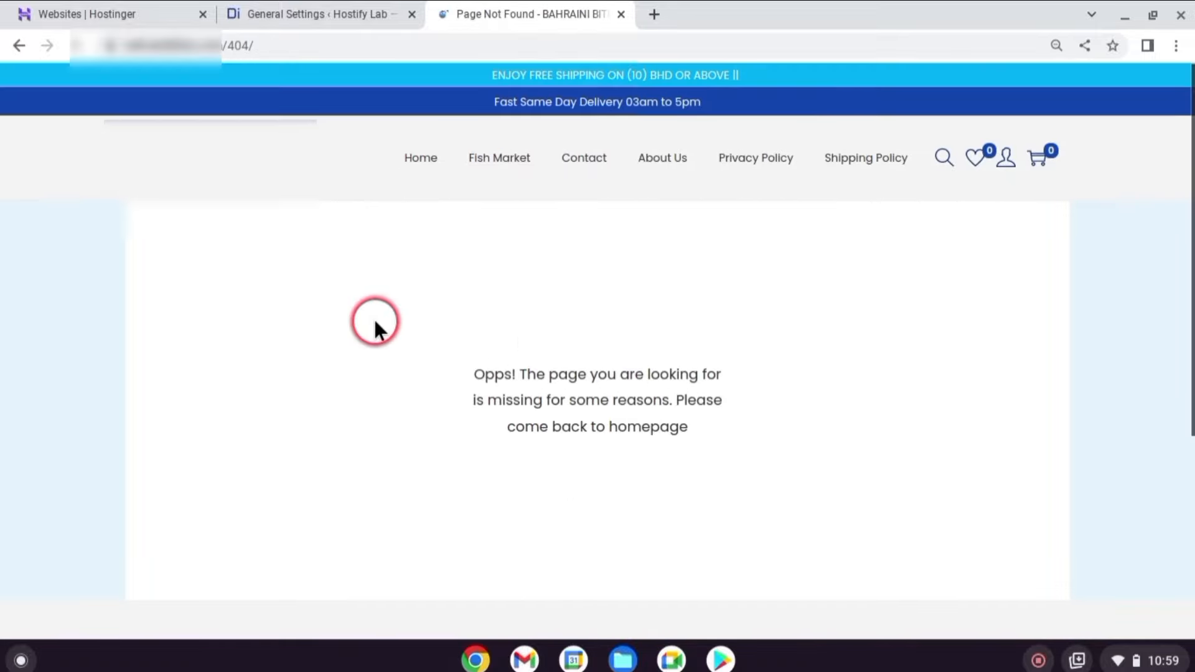
Load the old /login address to confirm it shows Page Not Found.
left_click(277, 43)
type("https://bahrainibites.com/login")
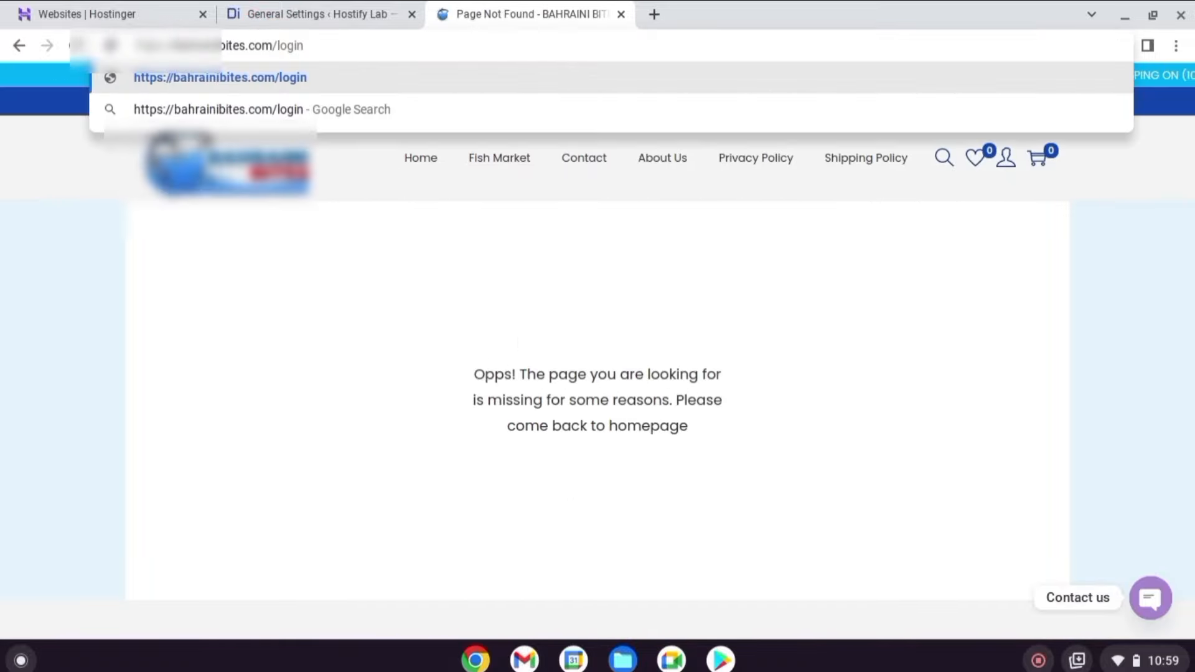
key("Return")
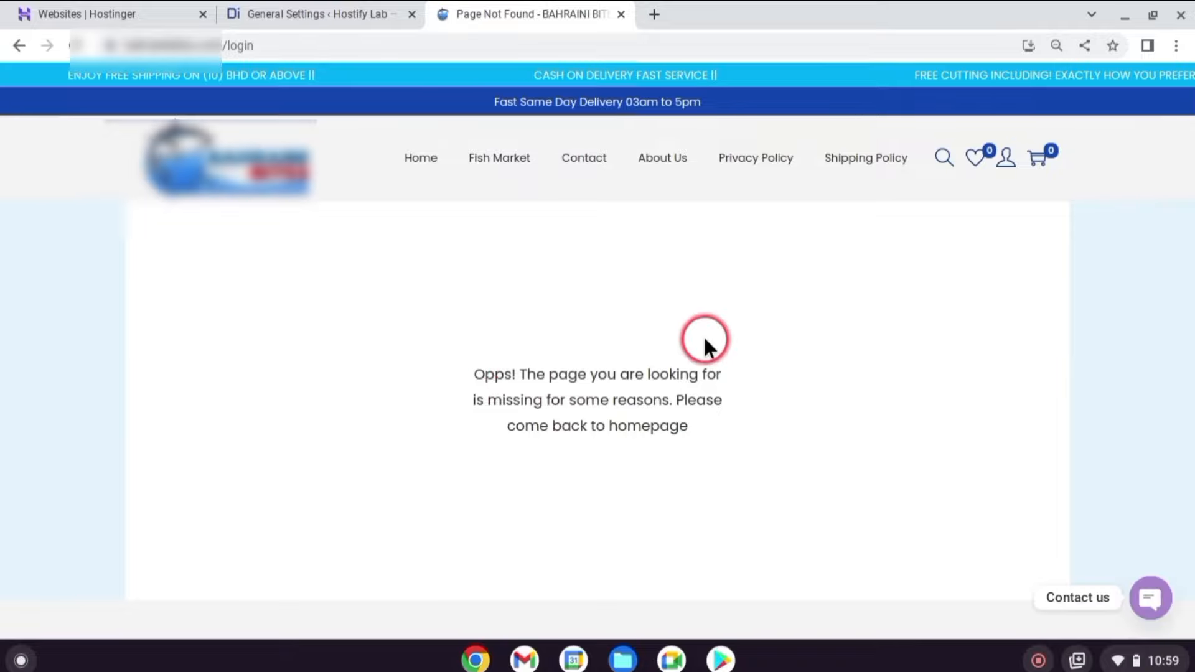
left_click_drag(717, 432, 469, 467)
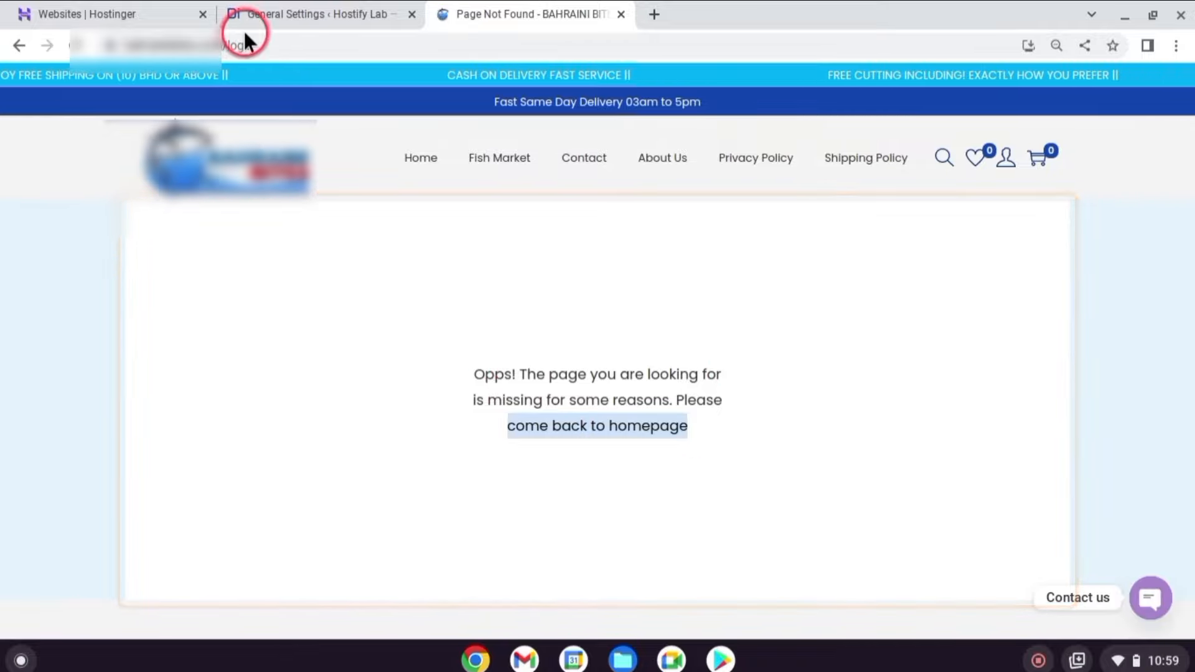
Open the new /chand address to reach the login page, then return to the Dashboard.
left_click(262, 44)
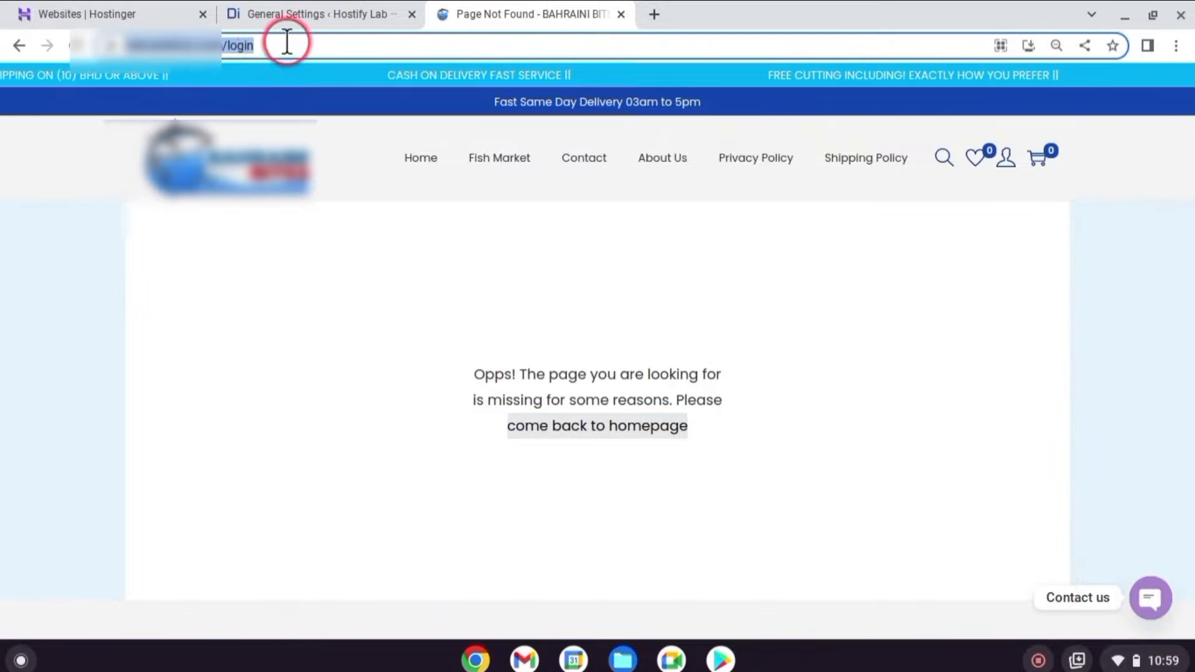
left_click(286, 42)
key("BackSpace")
key("BackSpace")
key("BackSpace")
key("BackSpace")
key("BackSpace")
type("chand")
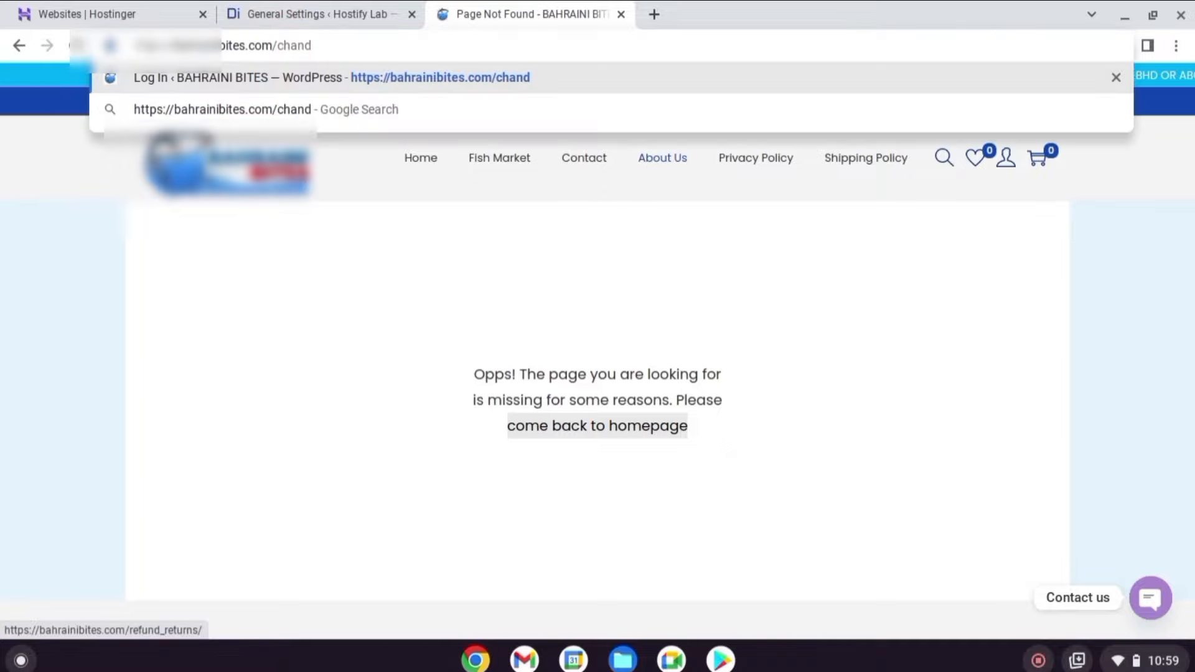
key("Return")
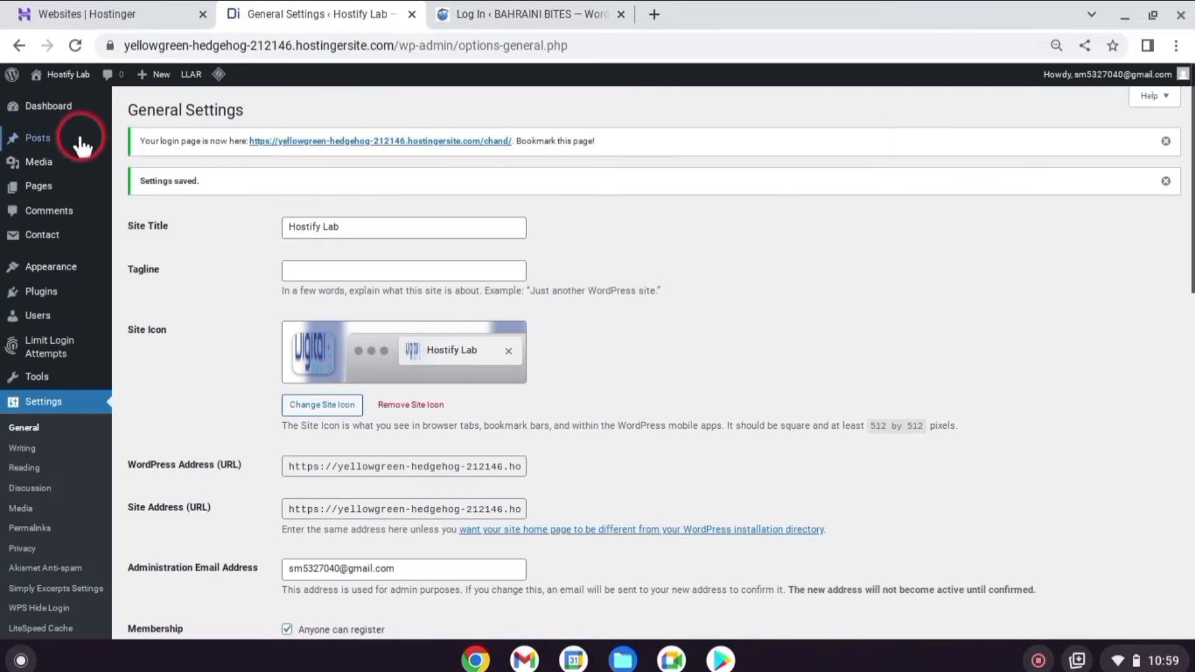
left_click(82, 114)
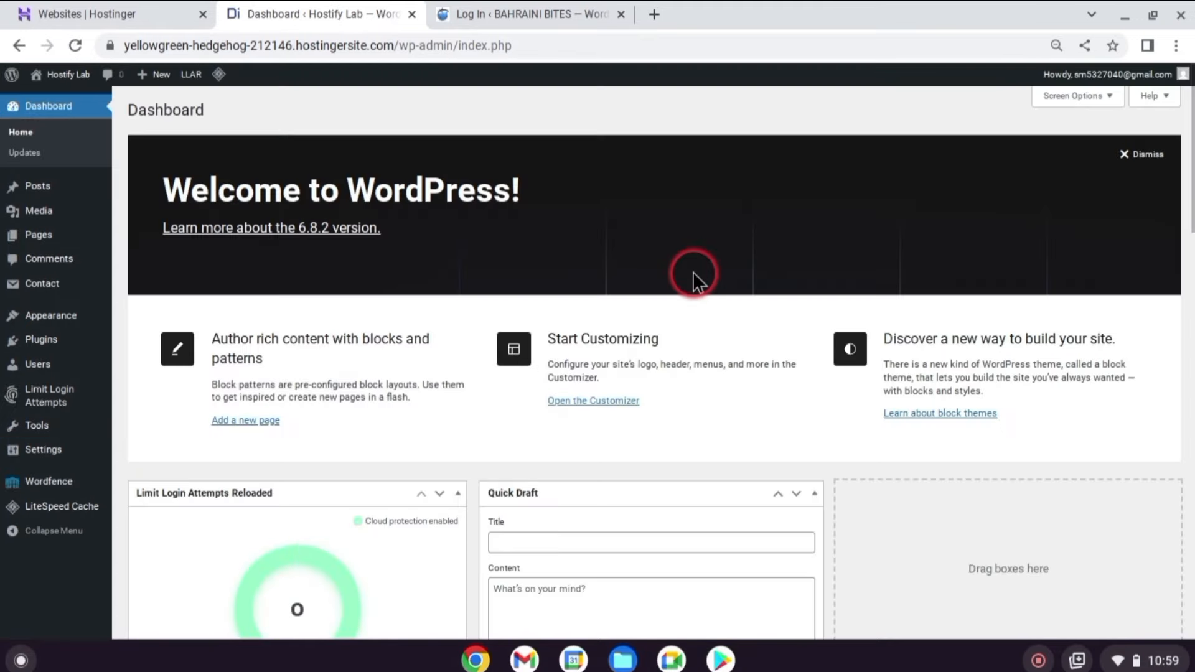
scroll(692, 272, "down", 3)
scroll(689, 270, "up", 3)
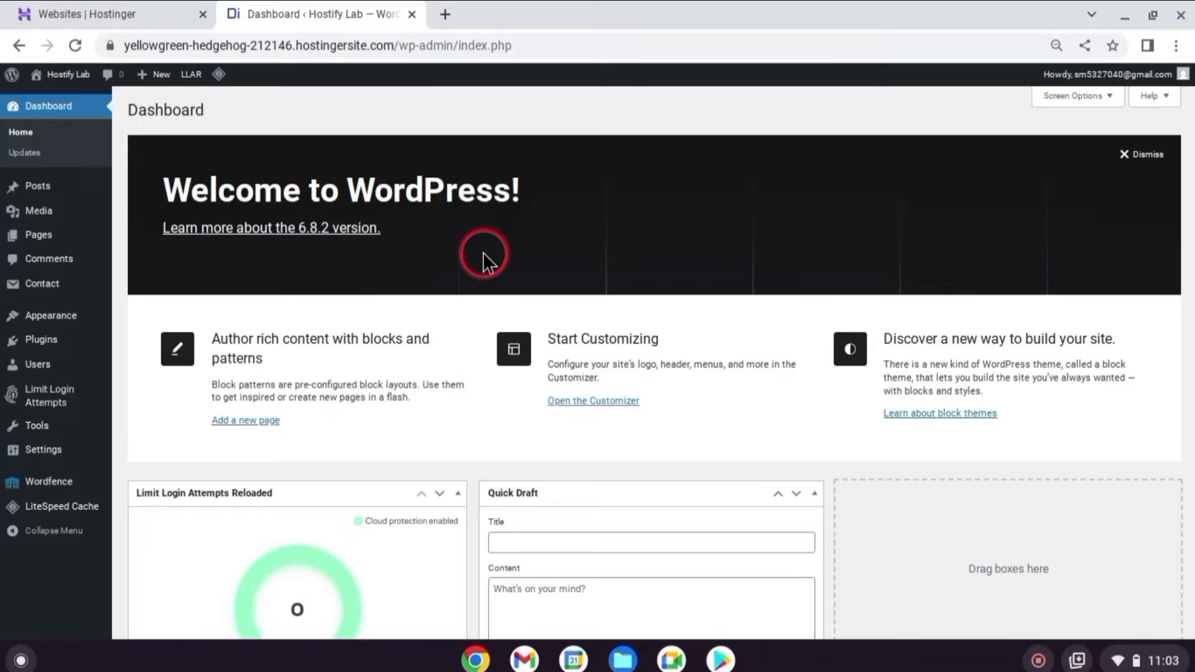
Search 'updraft' and install the UpdraftPlus backup plugin.
mouse_move(34, 339)
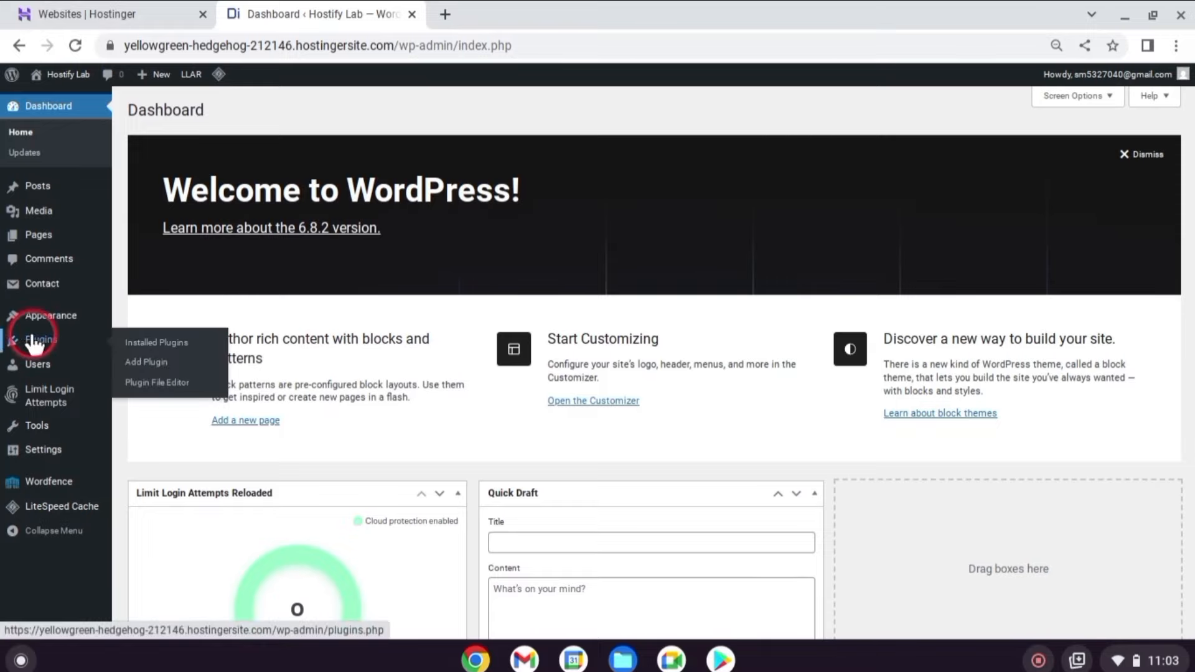
left_click(173, 360)
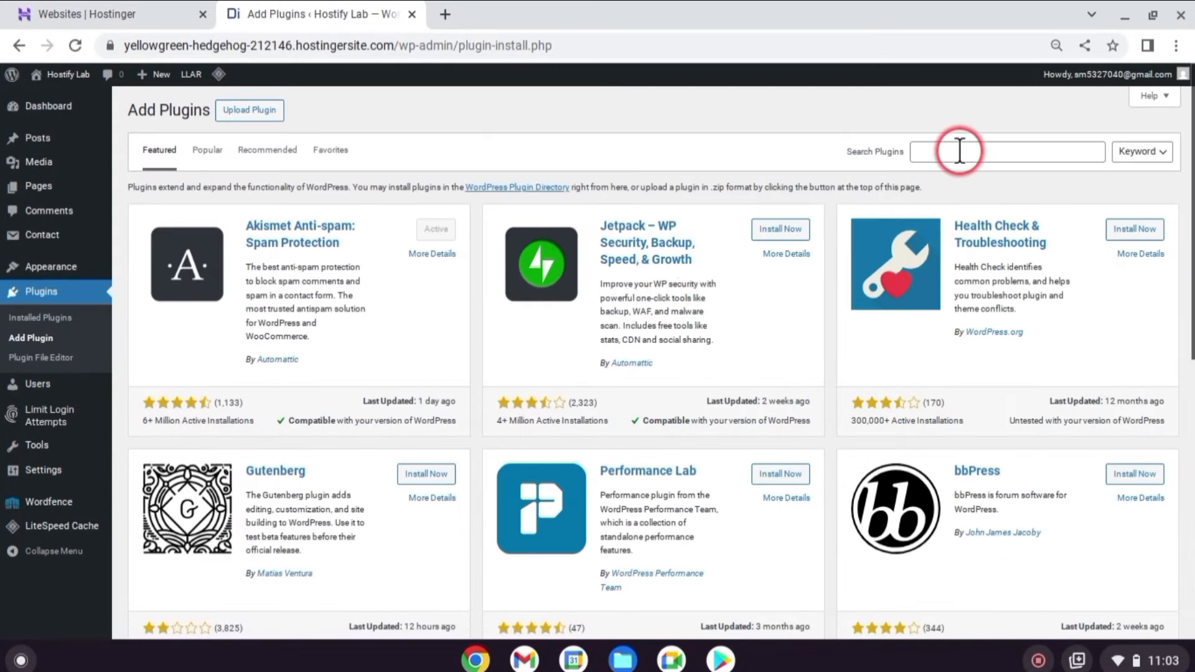
left_click(955, 151)
type("updraft")
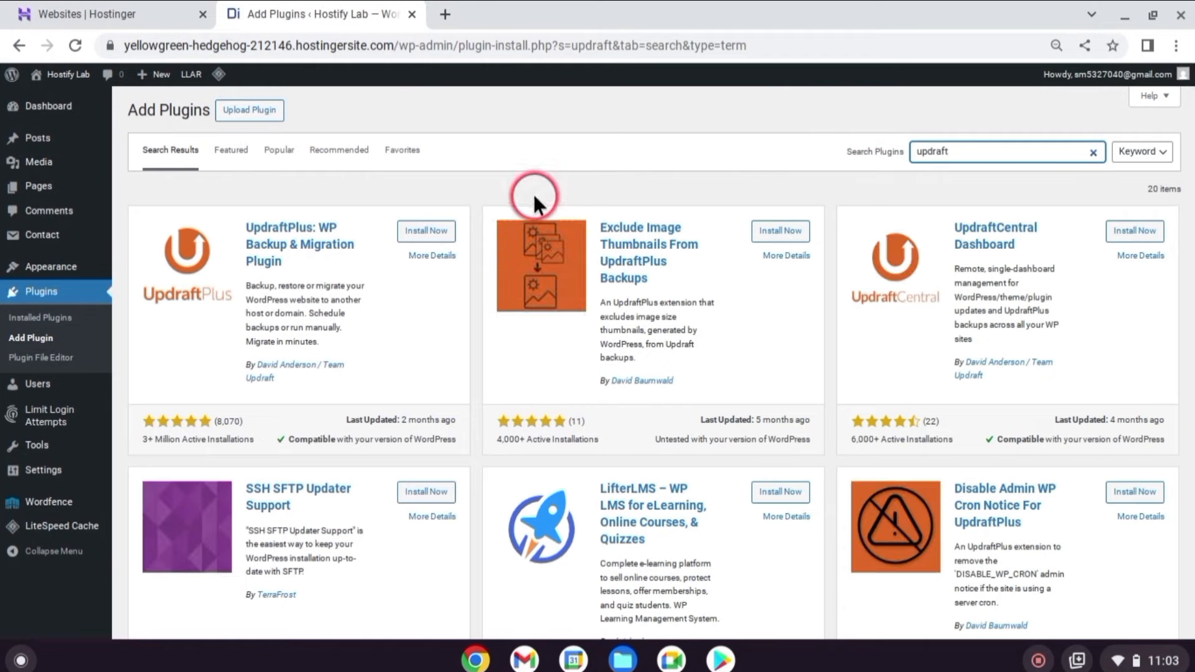
left_click(423, 231)
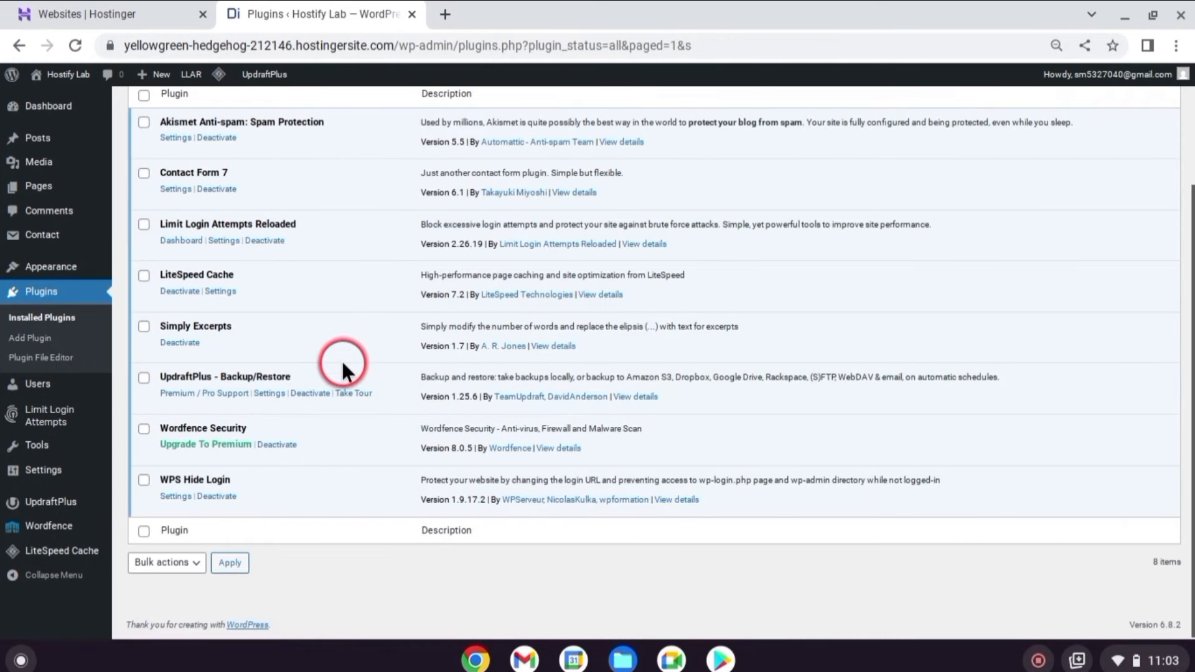
Open the UpdraftPlus page and bring up the Backup Now options.
scroll(343, 364, "up", 3)
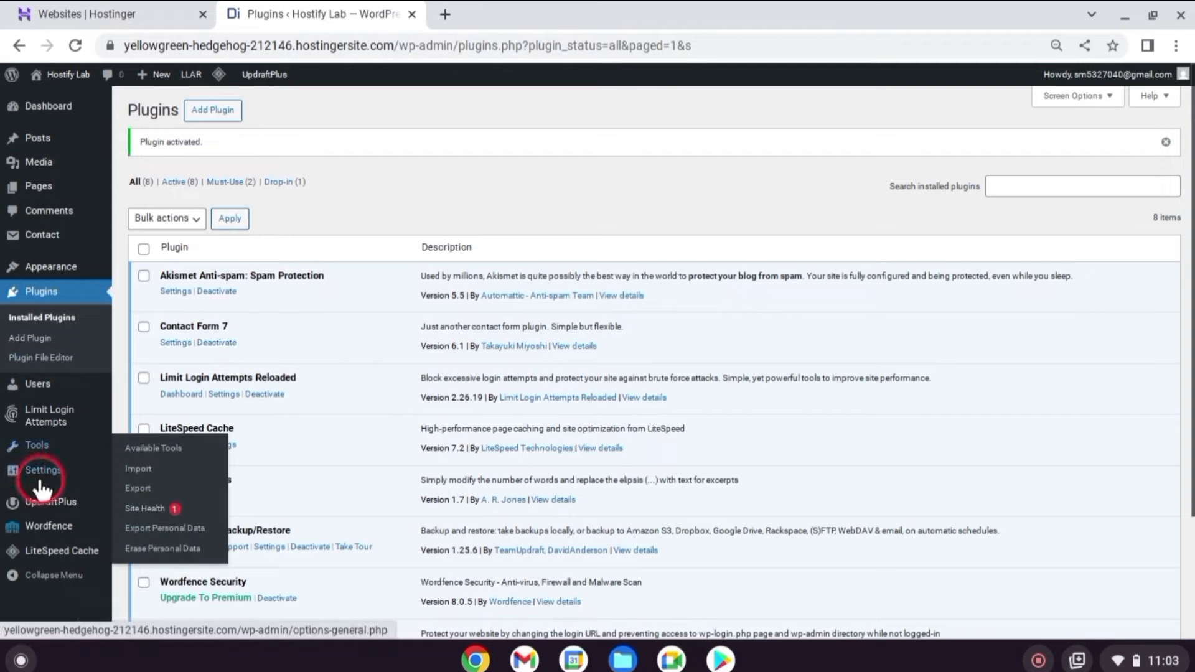
left_click(70, 503)
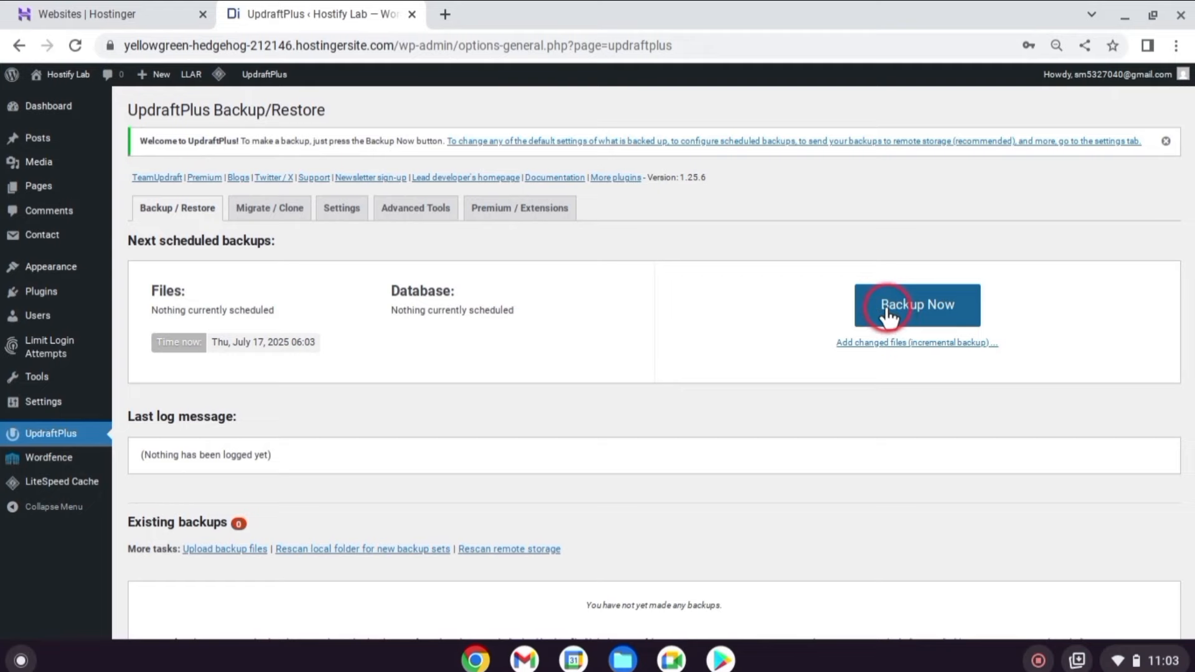
left_click(894, 305)
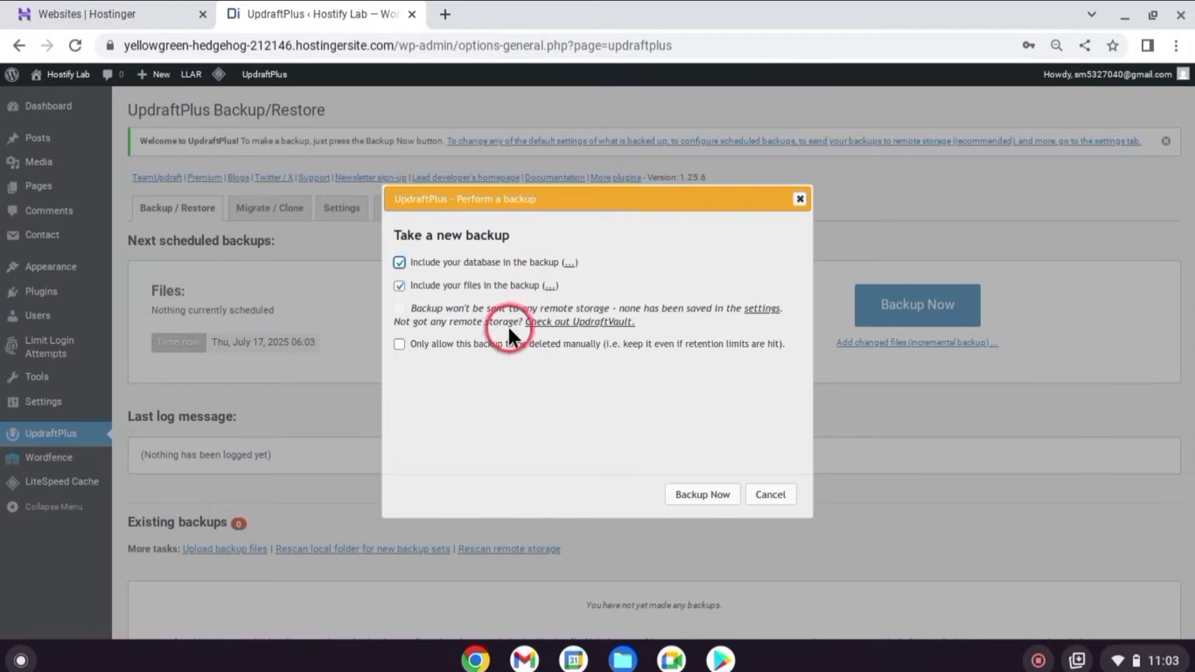
Back up the database and files with UpdraftPlus, then close the finished message.
left_click(713, 495)
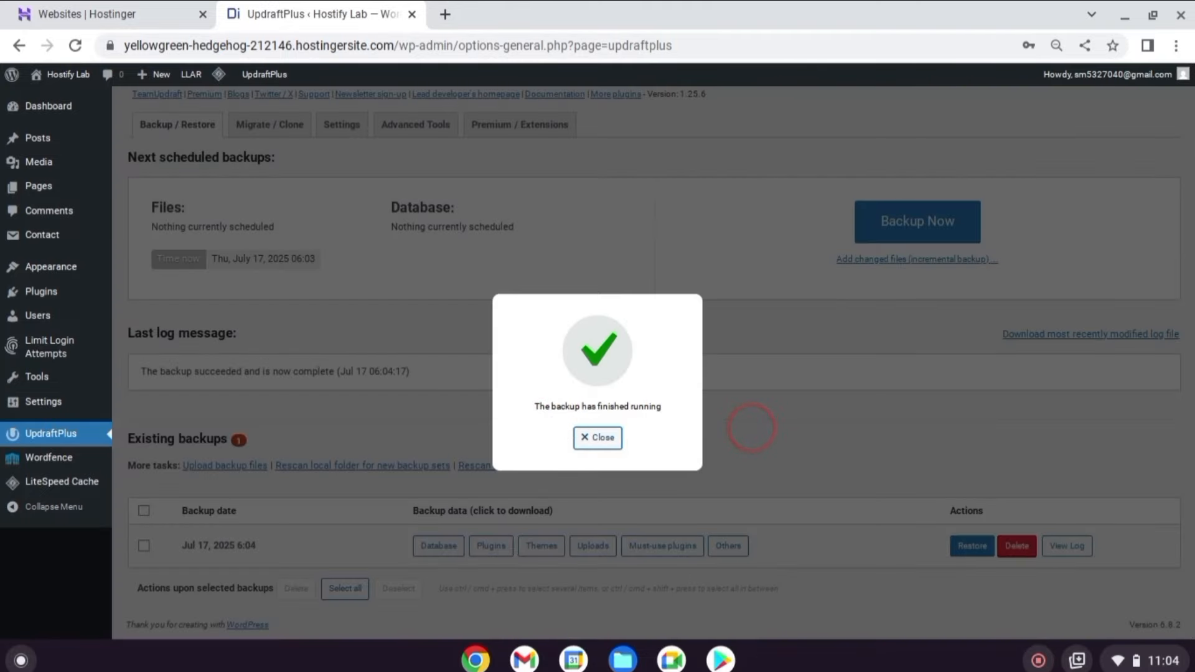
left_click(585, 439)
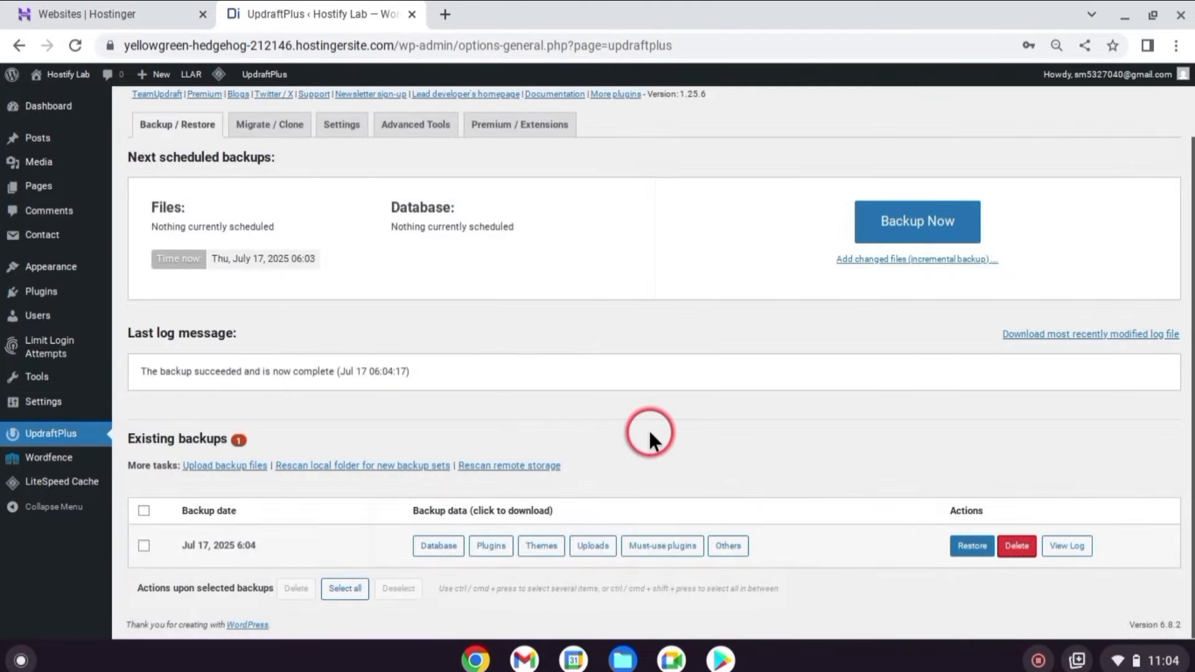
Download the 254.54 KB database backup archive to the computer.
left_click(446, 550)
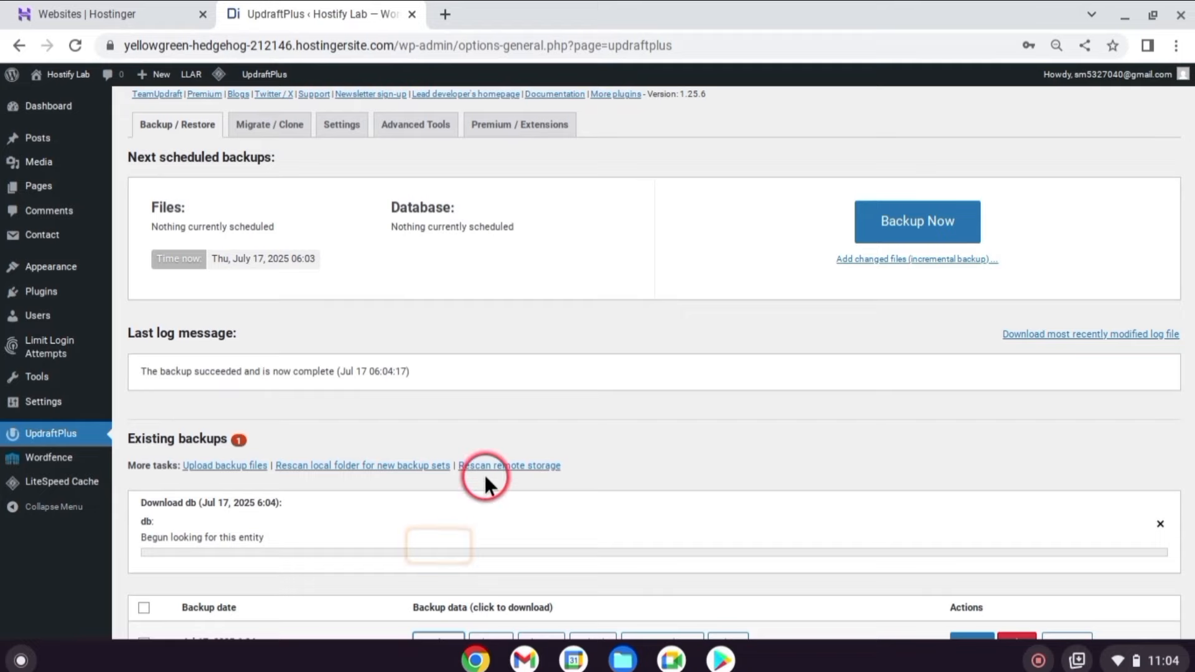
scroll(483, 473, "down", 2)
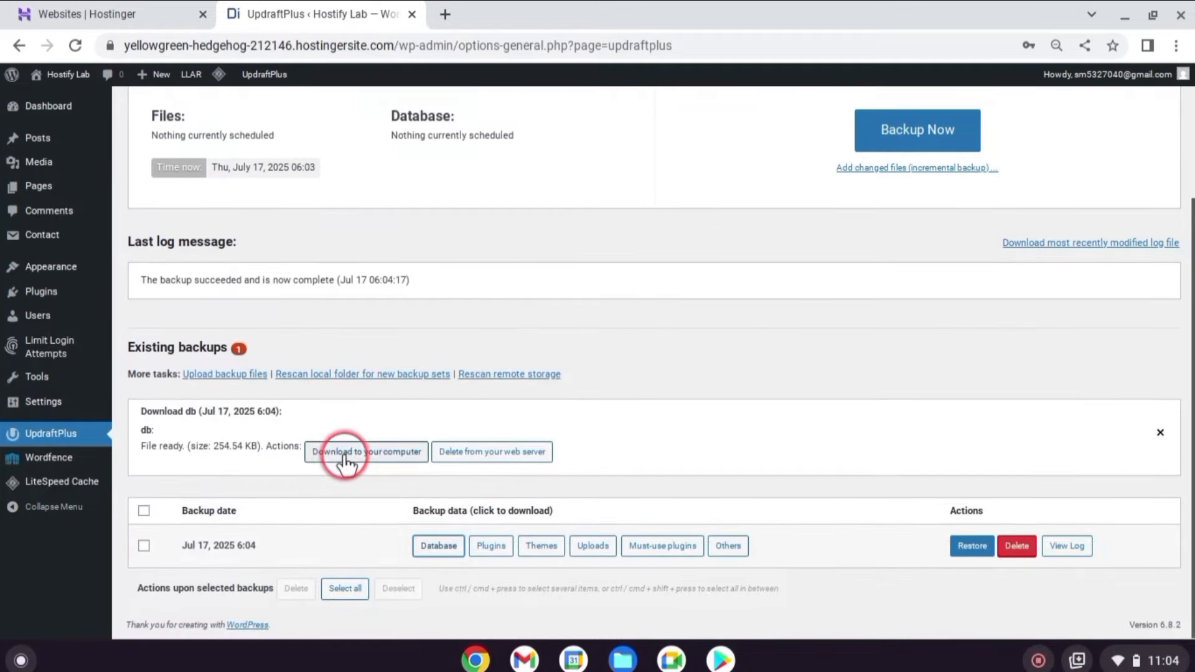
left_click(316, 454)
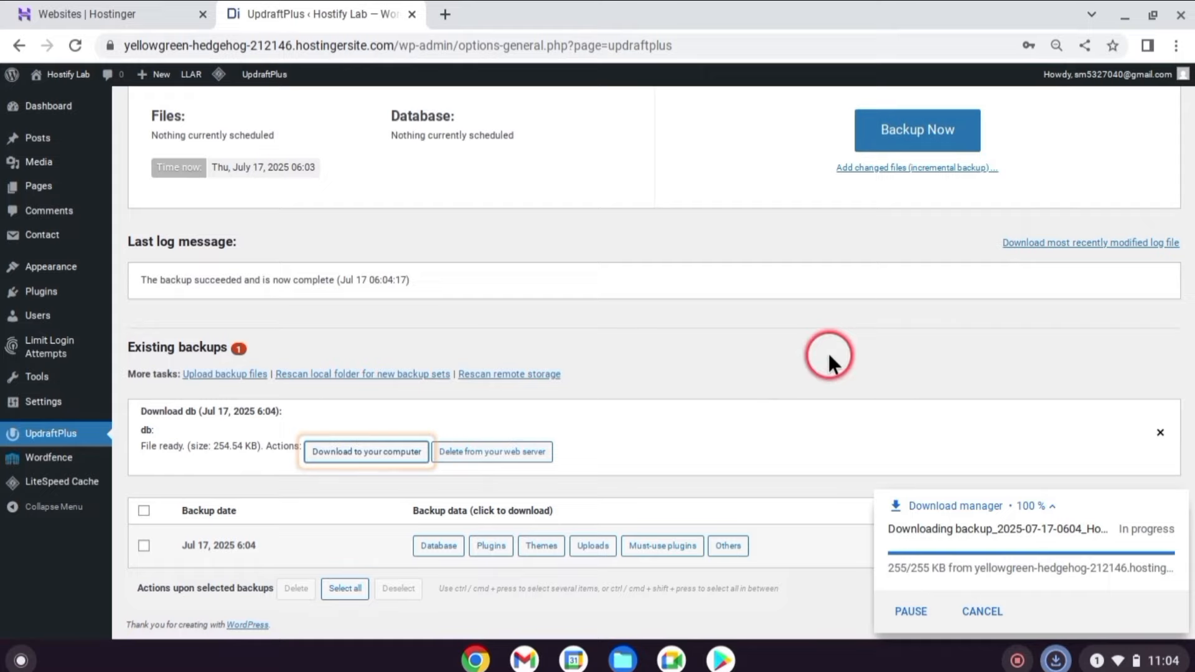
Prepare the 18.33 MB plugins archive for download and show the upload-backup-files area.
left_click(491, 546)
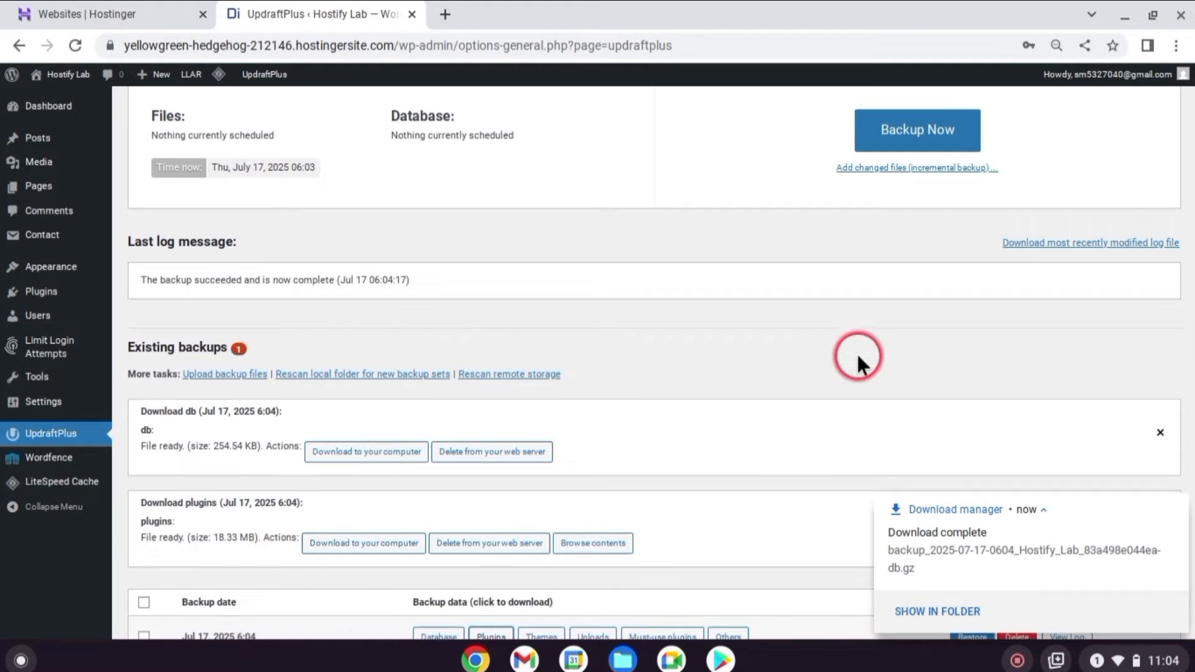
scroll(747, 373, "down", 3)
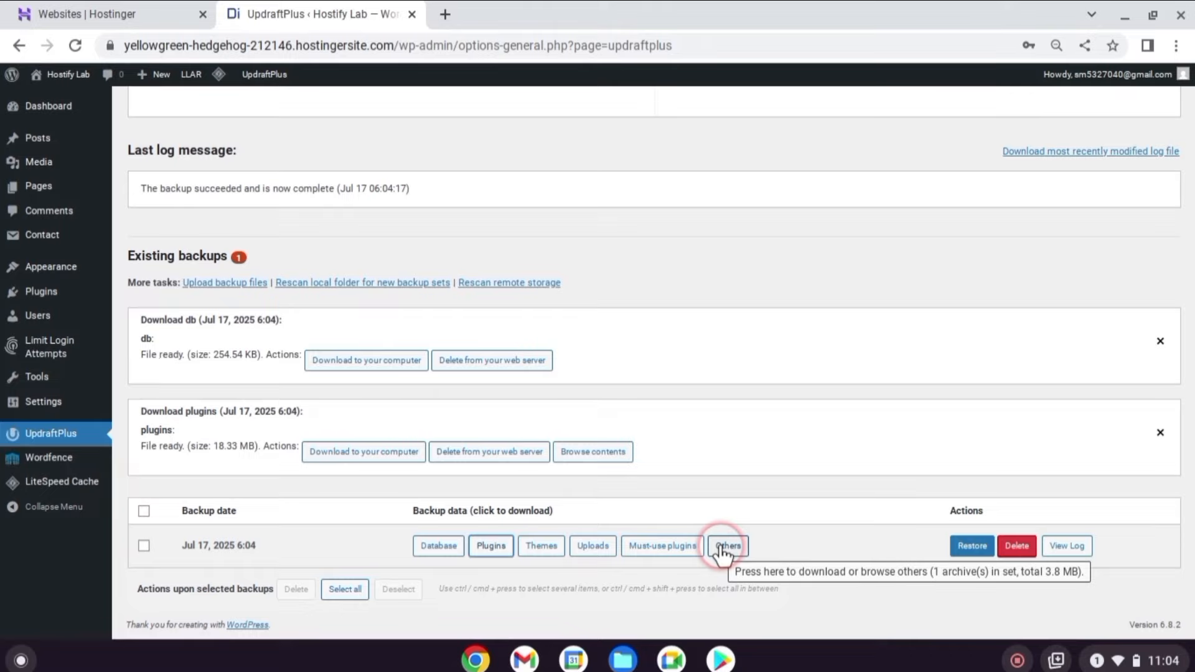
left_click(724, 547)
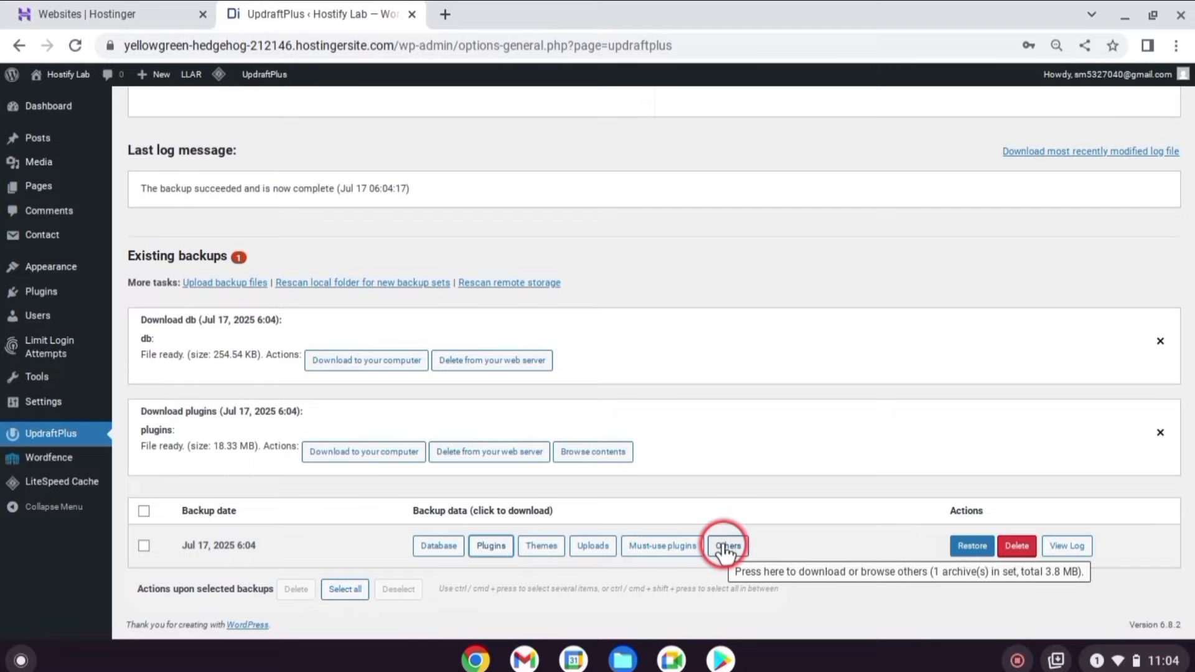
left_click(229, 283)
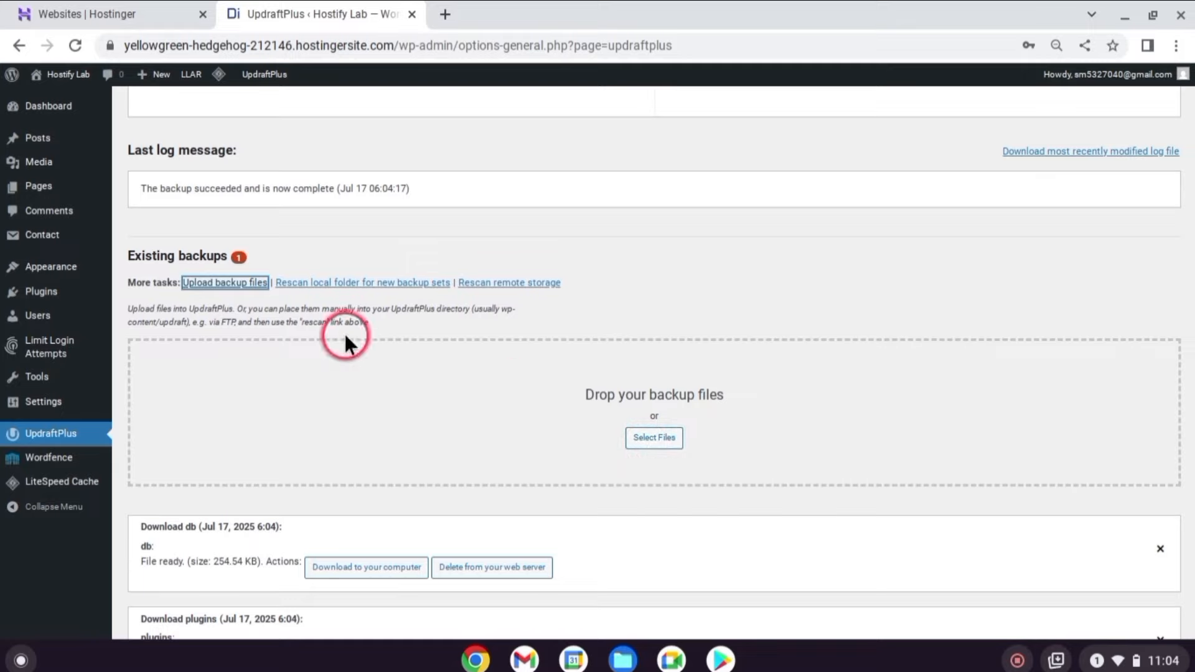
scroll(716, 330, "down", 3)
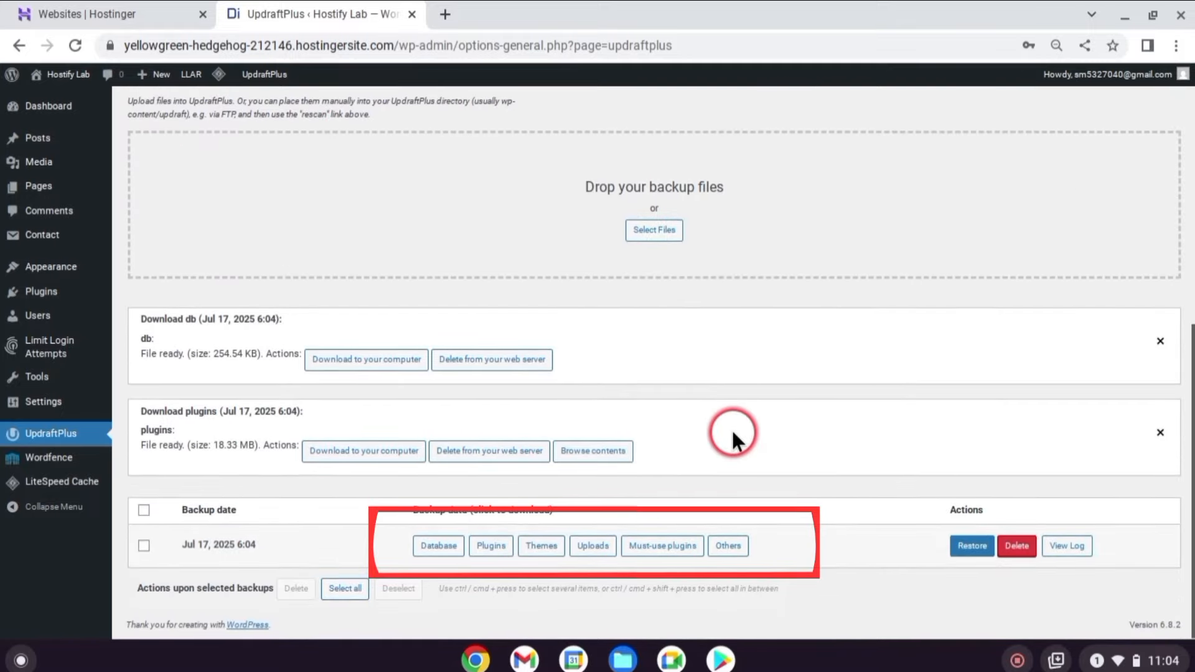
Restore the Jul 17, 2025 6:04 backup including uploads, must-use plugins, others and database.
left_click(972, 548)
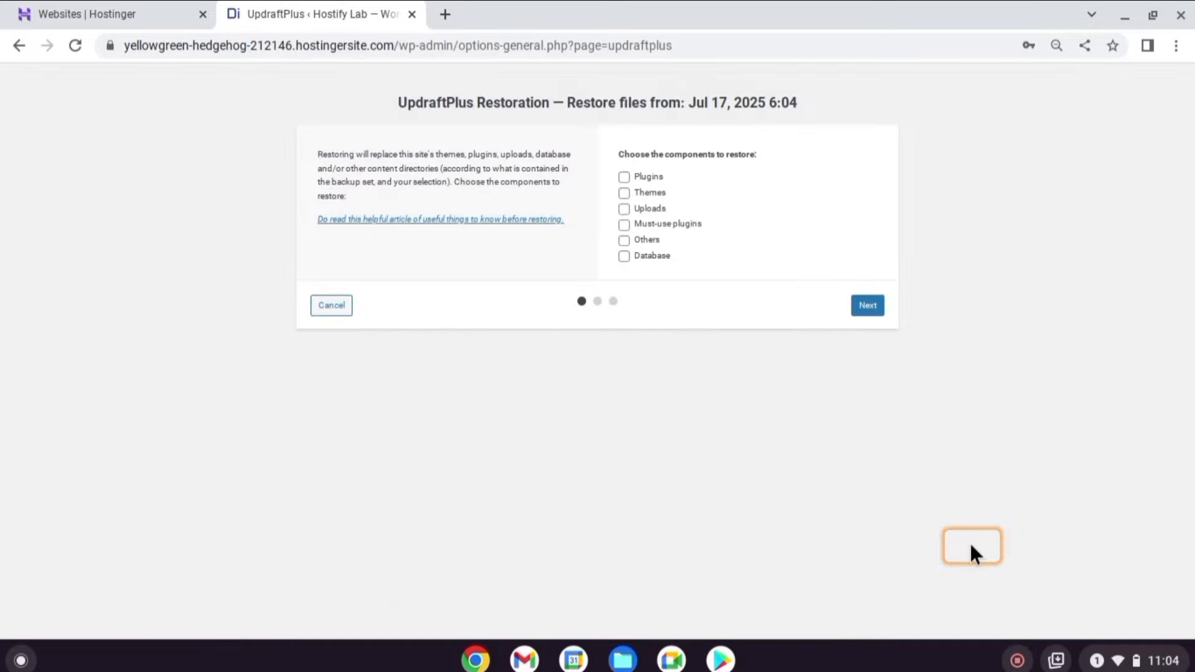
left_click(624, 209)
left_click(623, 224)
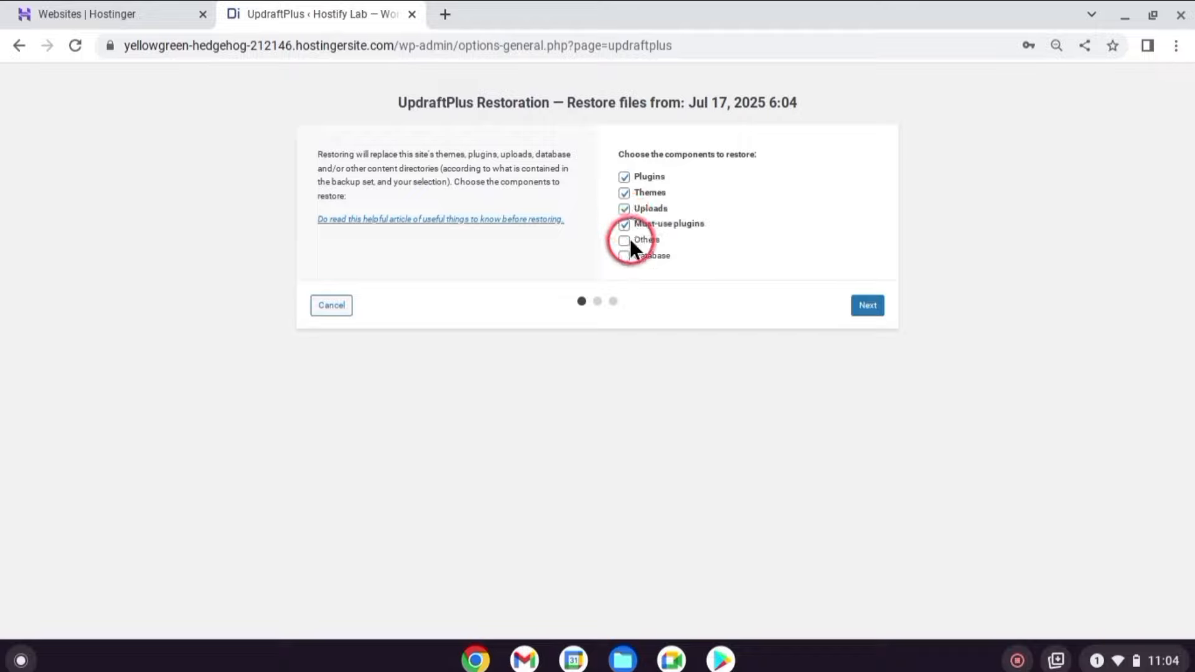
left_click(624, 240)
left_click(623, 256)
left_click(868, 305)
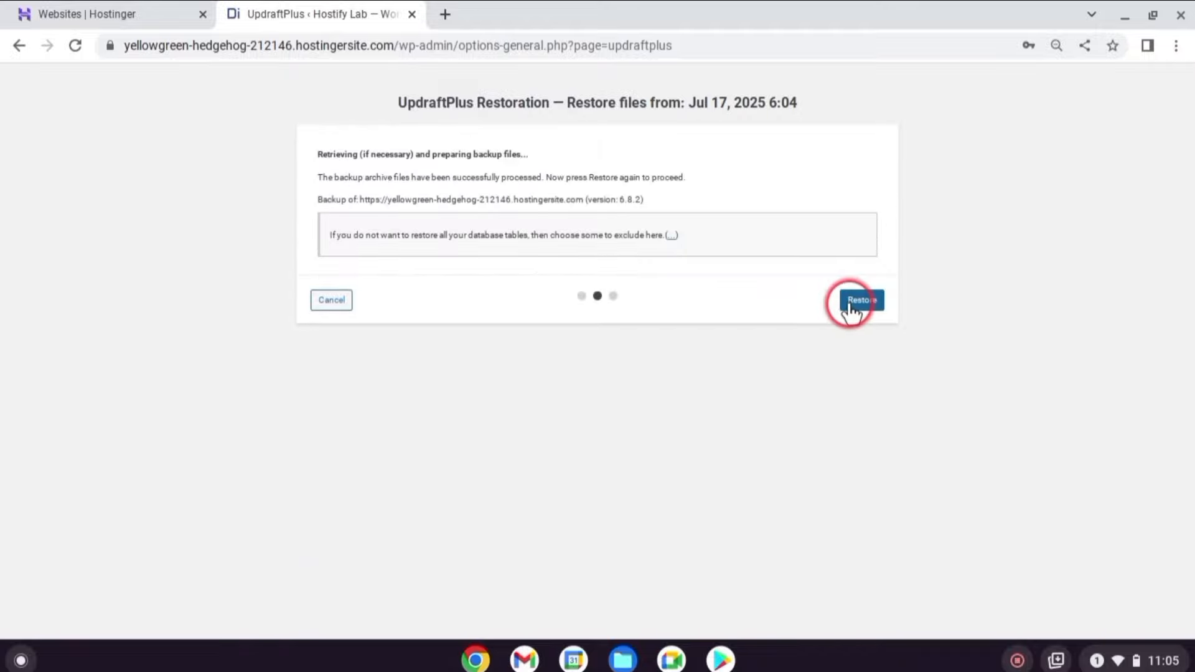
left_click(864, 304)
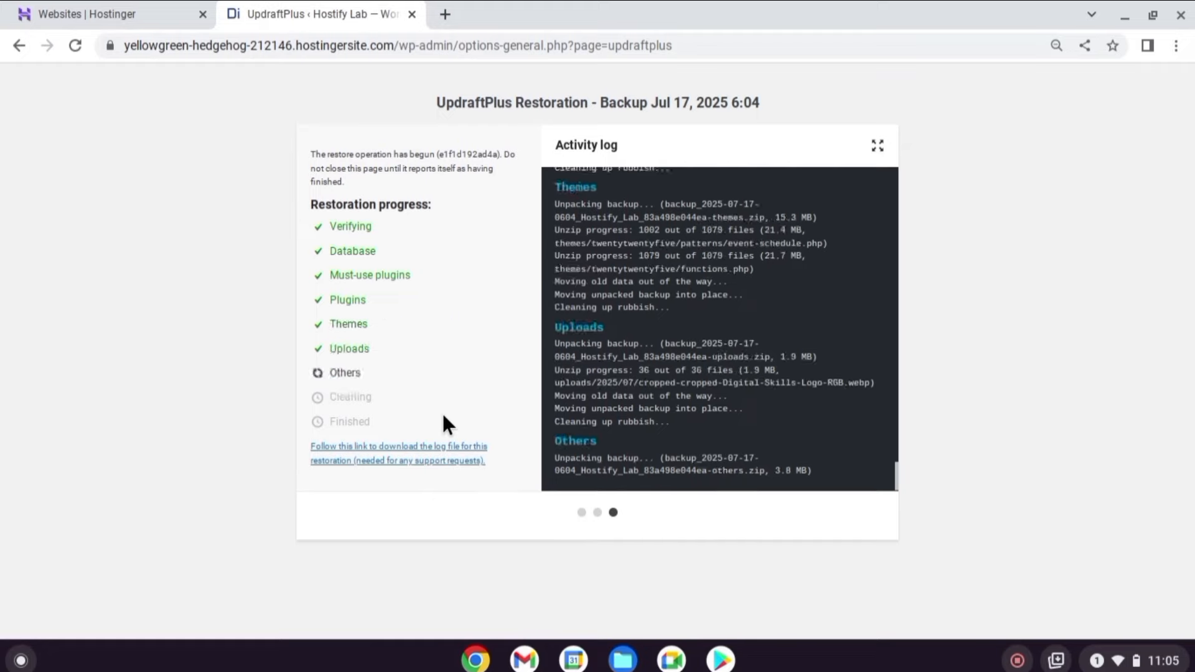
left_click(440, 265)
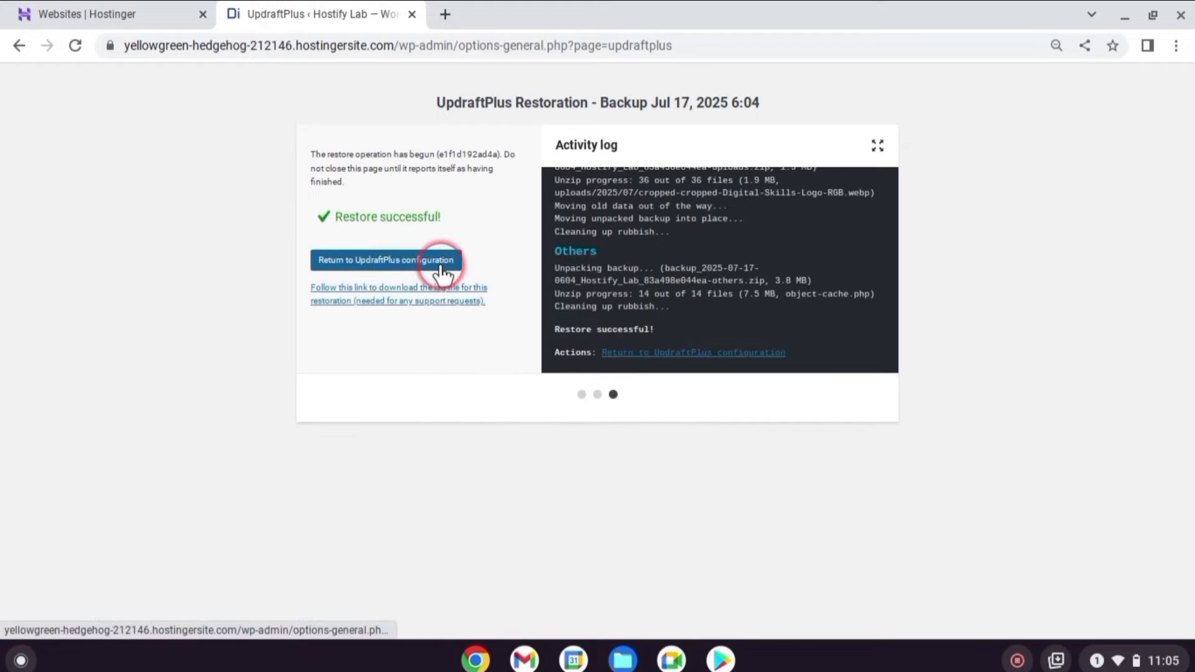
left_click(439, 264)
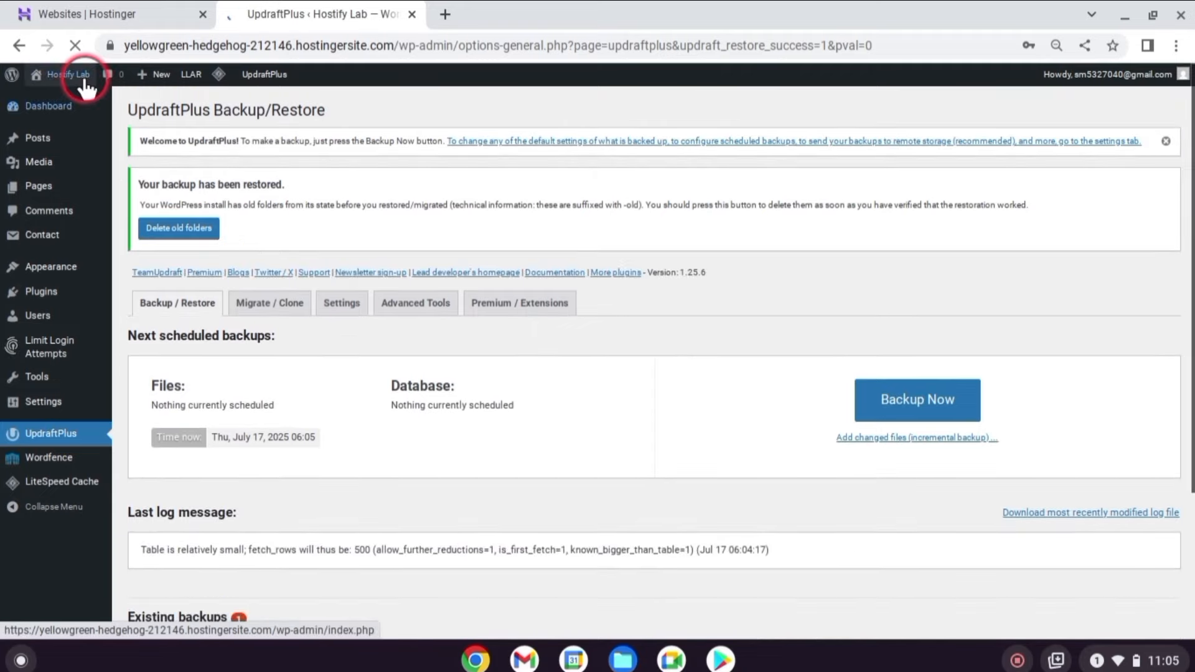
View the site's front page in a new tab, then go back to the admin Dashboard.
right_click(84, 75)
left_click(199, 94)
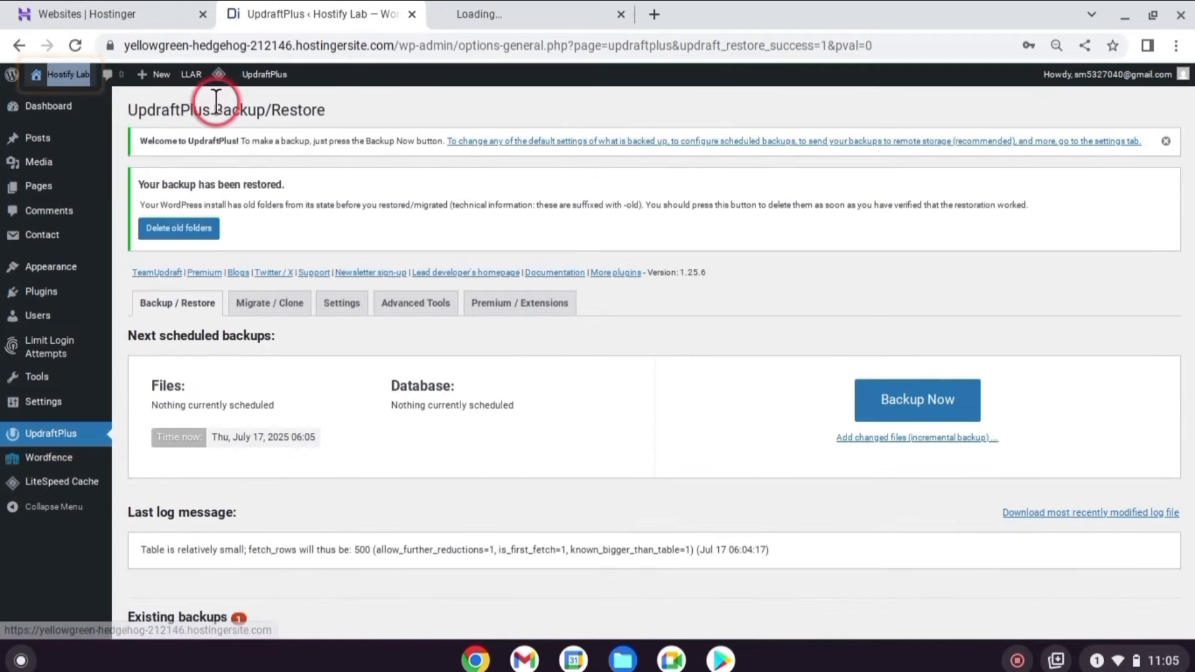
left_click(557, 9)
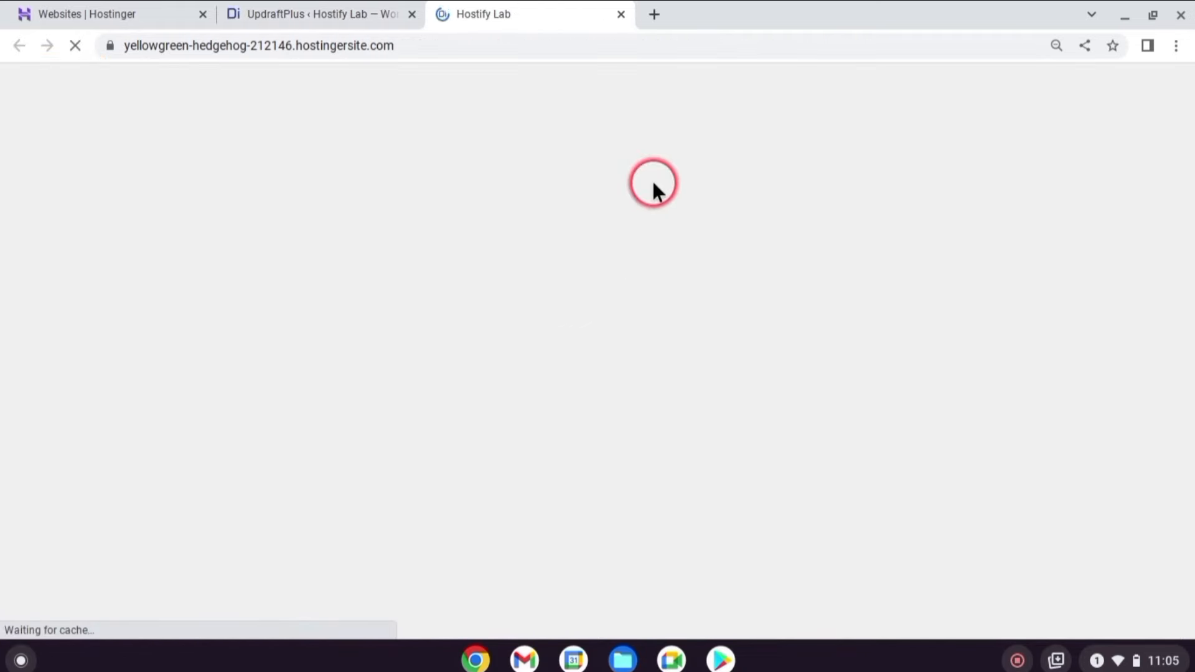
scroll(652, 178, "down", 9)
scroll(648, 181, "up", 6)
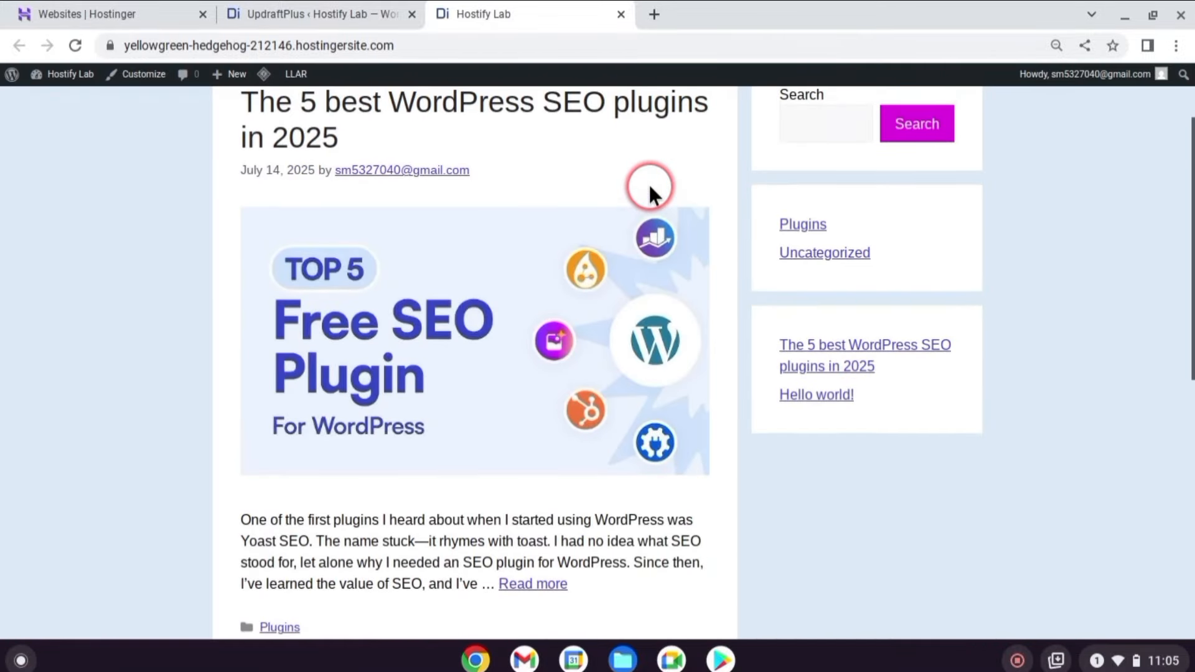
left_click(309, 10)
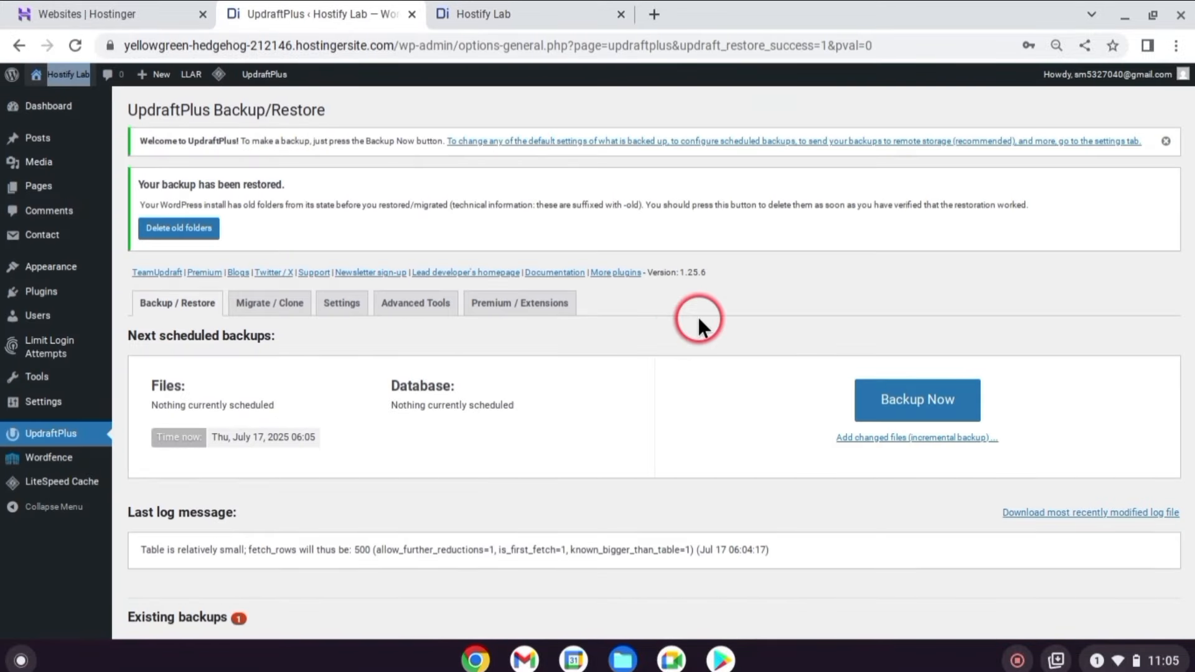
left_click(58, 111)
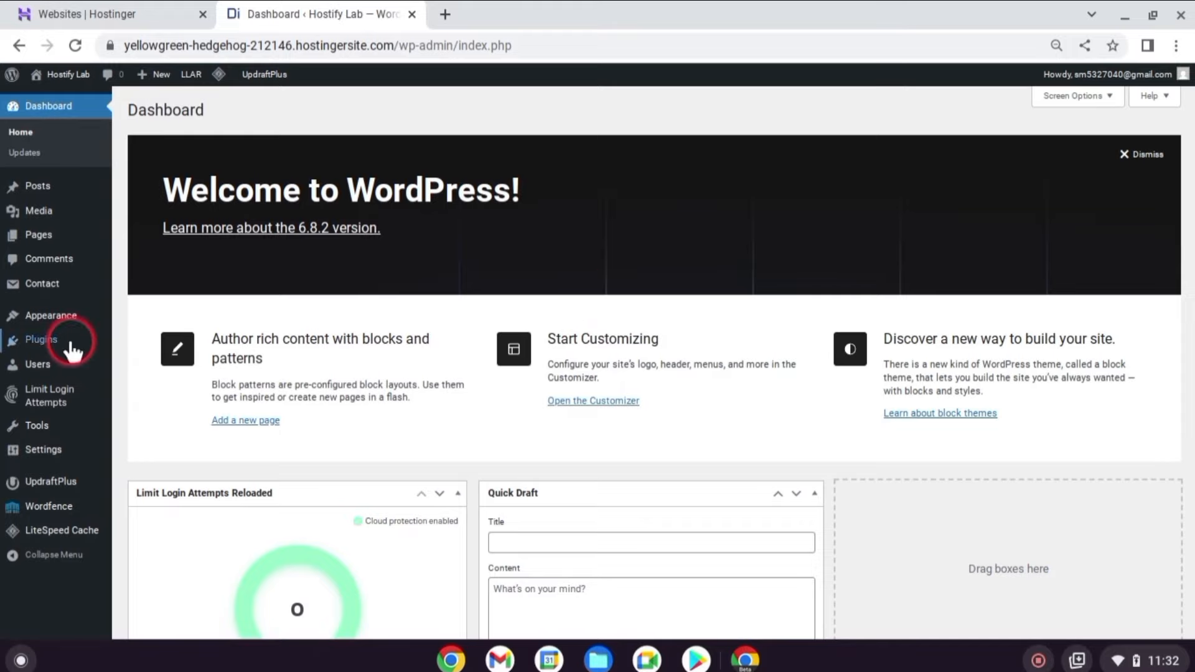
Search the plugin directory for 'rank math', activate Rank Math SEO, and open its setup wizard.
mouse_move(72, 351)
left_click(159, 359)
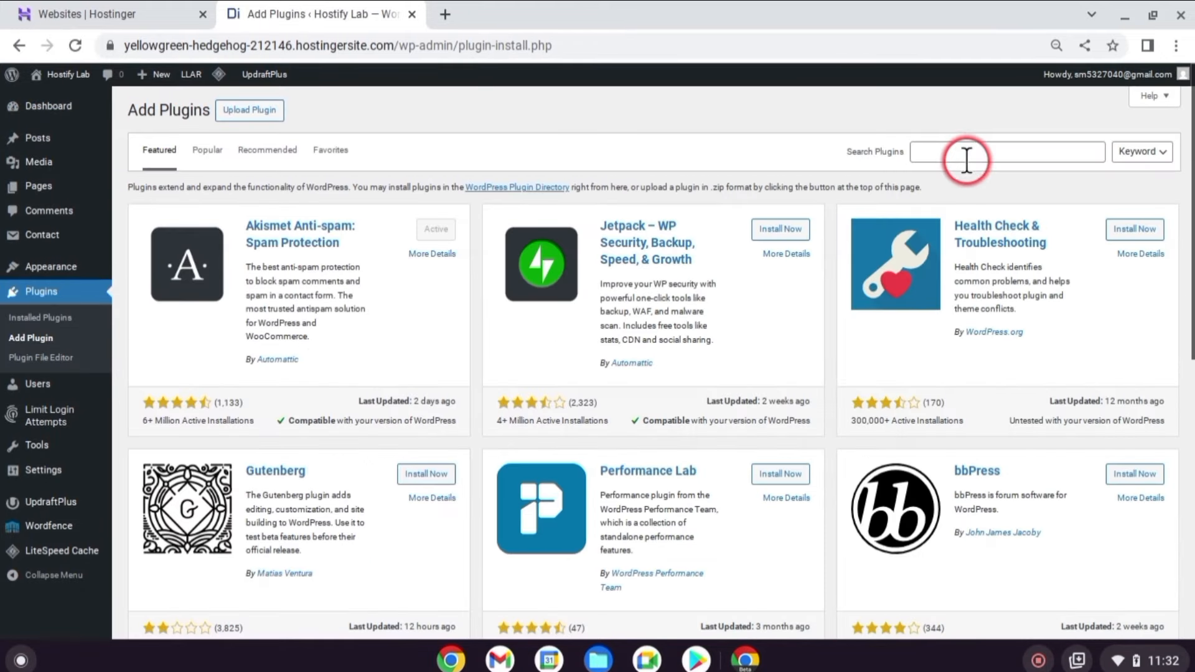
left_click(967, 156)
type("rank math")
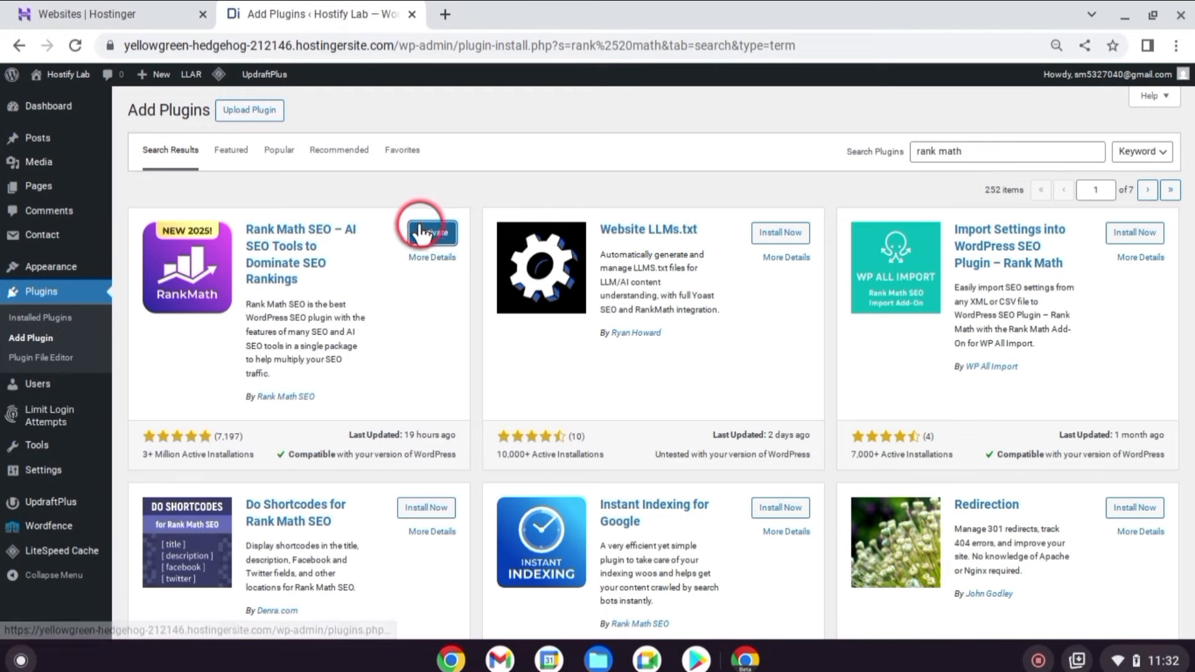
left_click(420, 233)
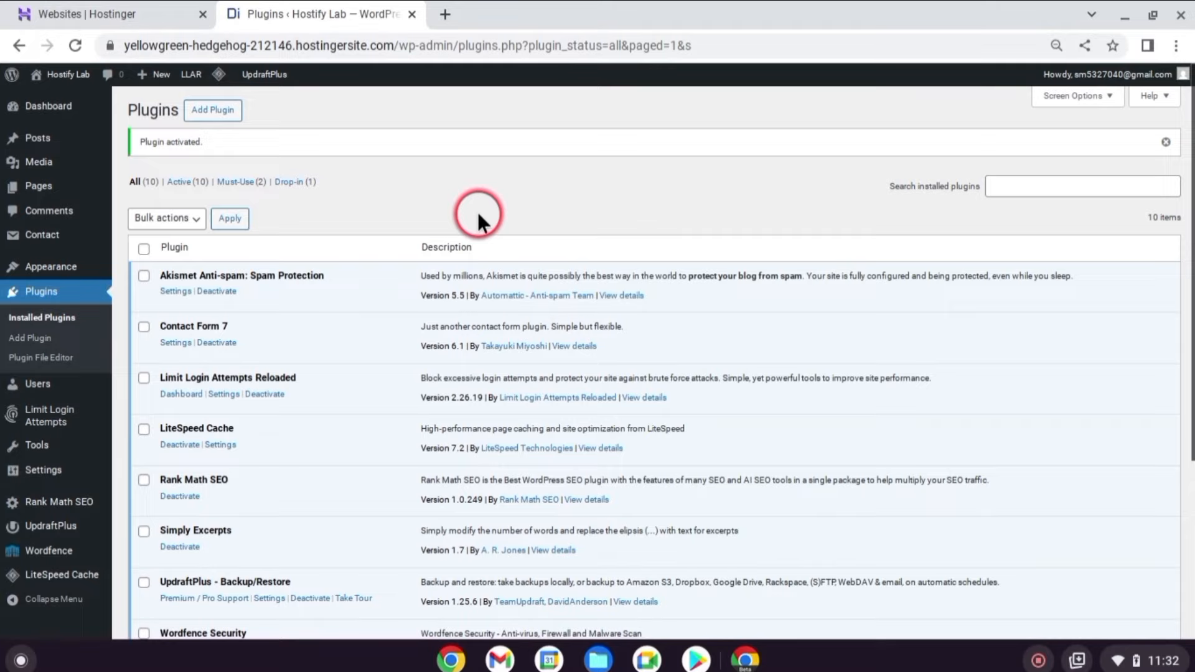
left_click(84, 506)
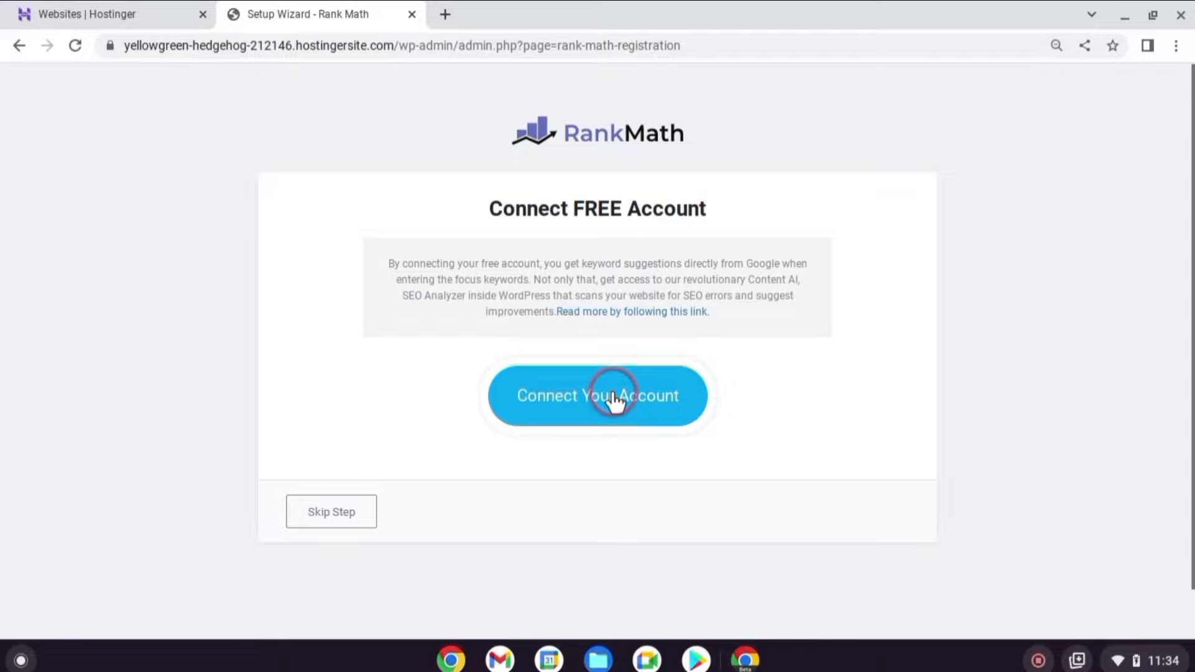
Skip the Rank Math account connection and start the wizard in Easy mode.
left_click(338, 509)
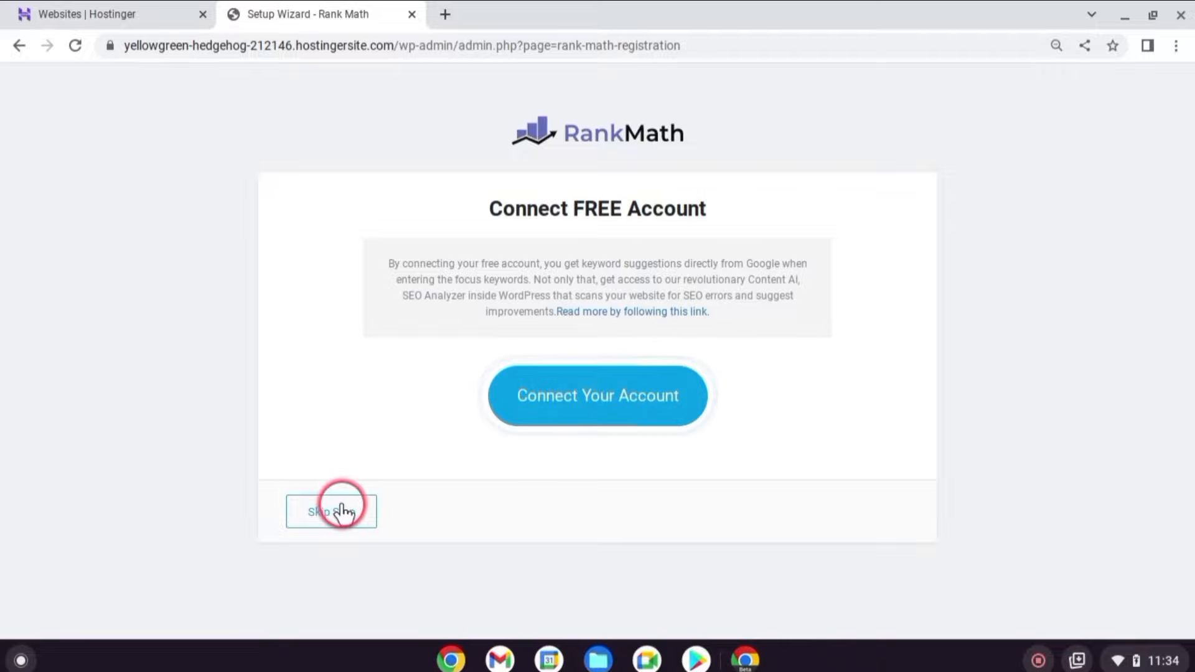
left_click(346, 322)
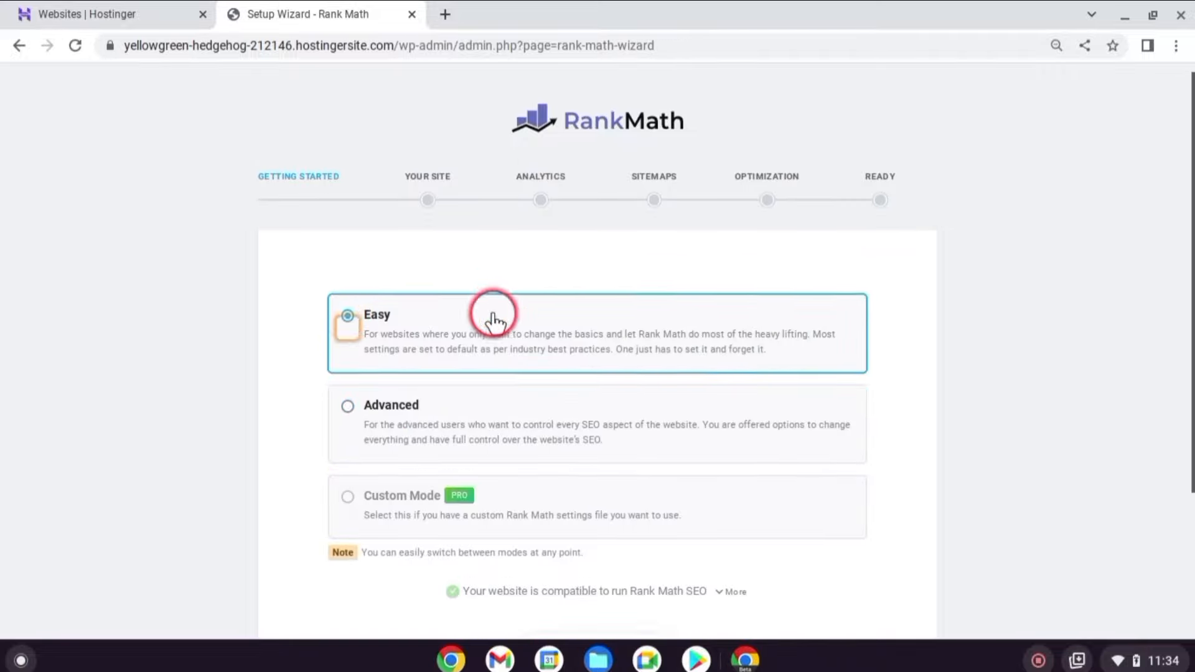
scroll(498, 321, "down", 2)
left_click(593, 548)
Keep Personal Blog as the site type with Hostify Lab details, and save.
left_click(666, 260)
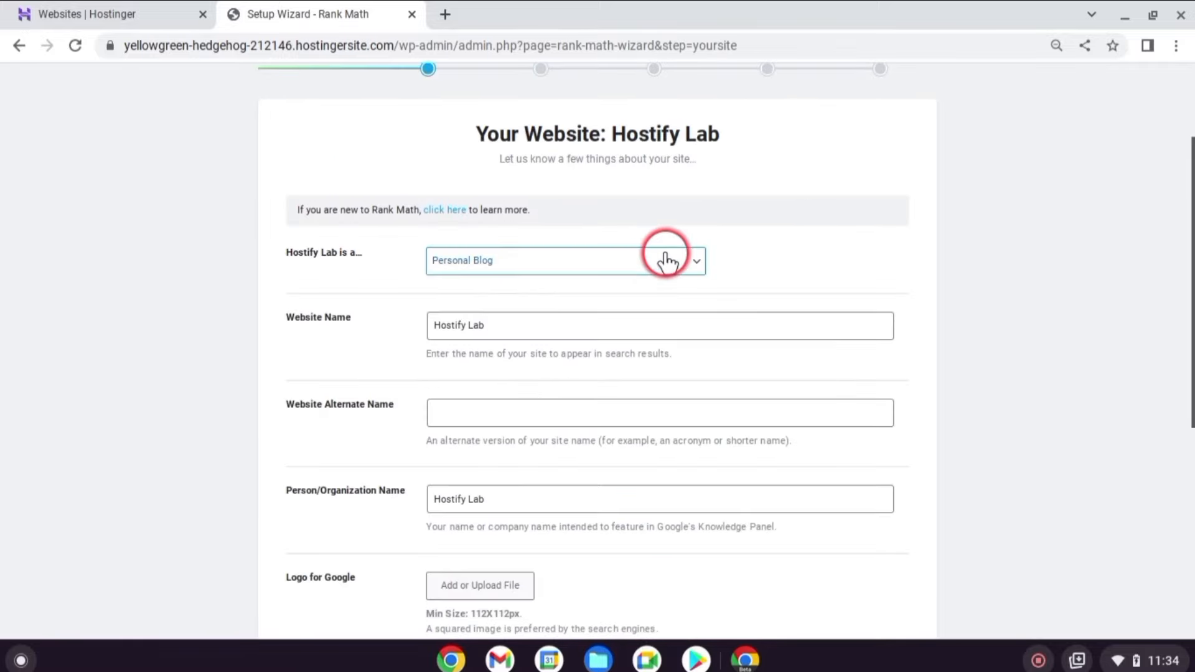
left_click(683, 263)
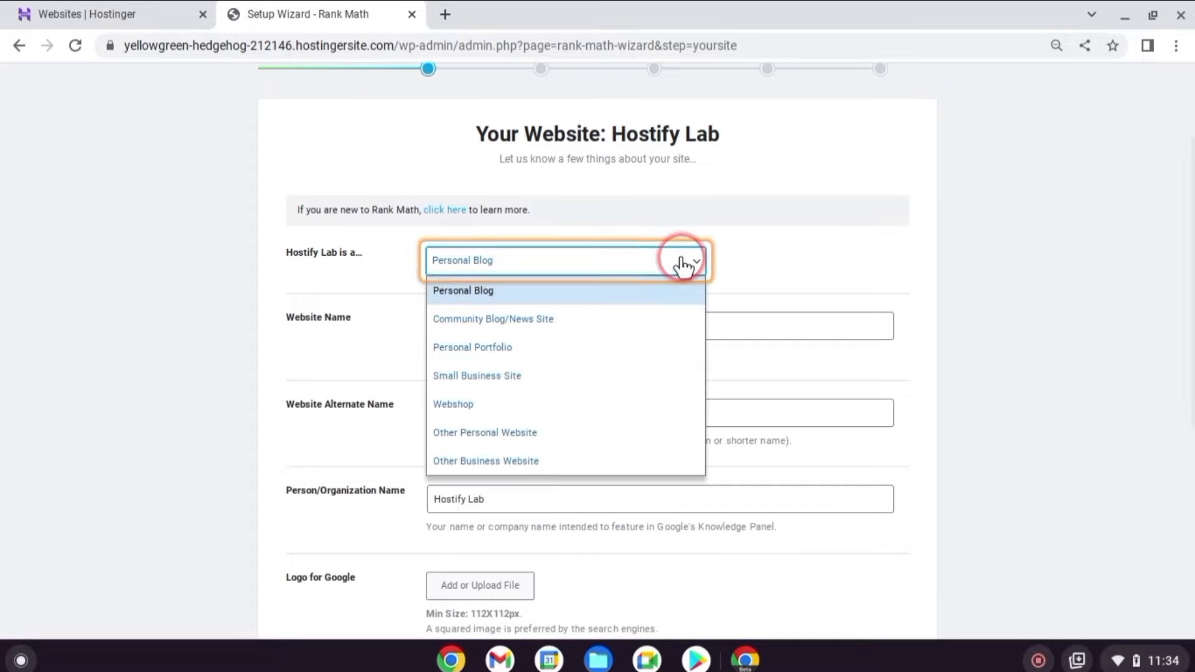
scroll(536, 454, "down", 1)
left_click(536, 454)
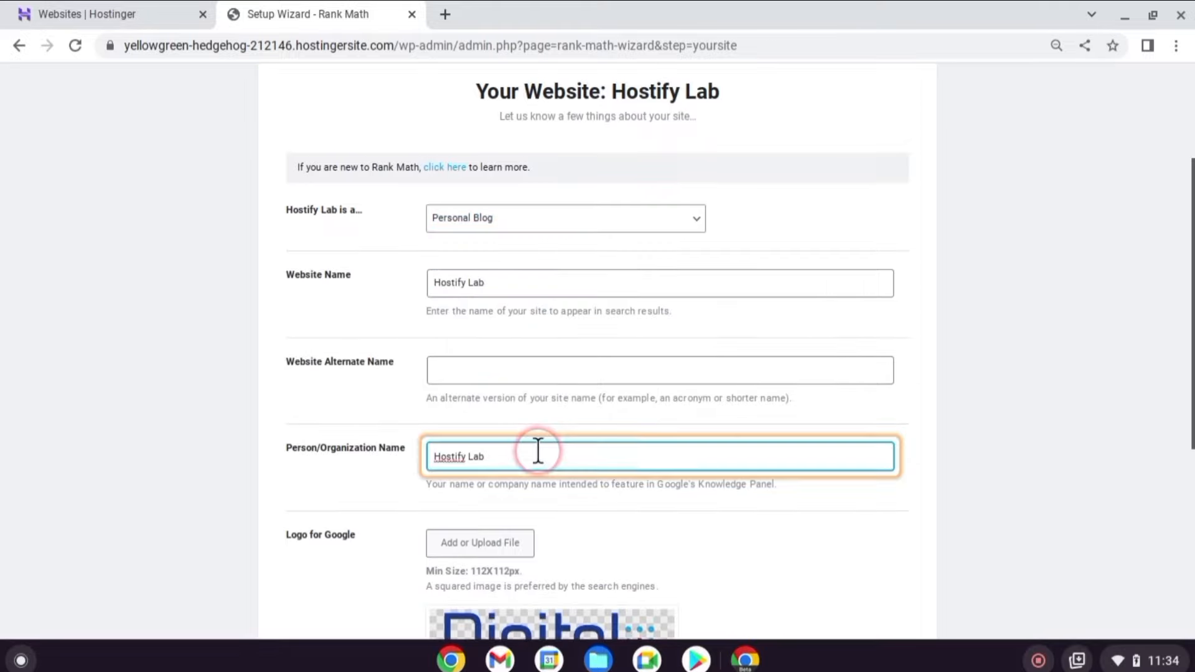
scroll(537, 450, "down", 2)
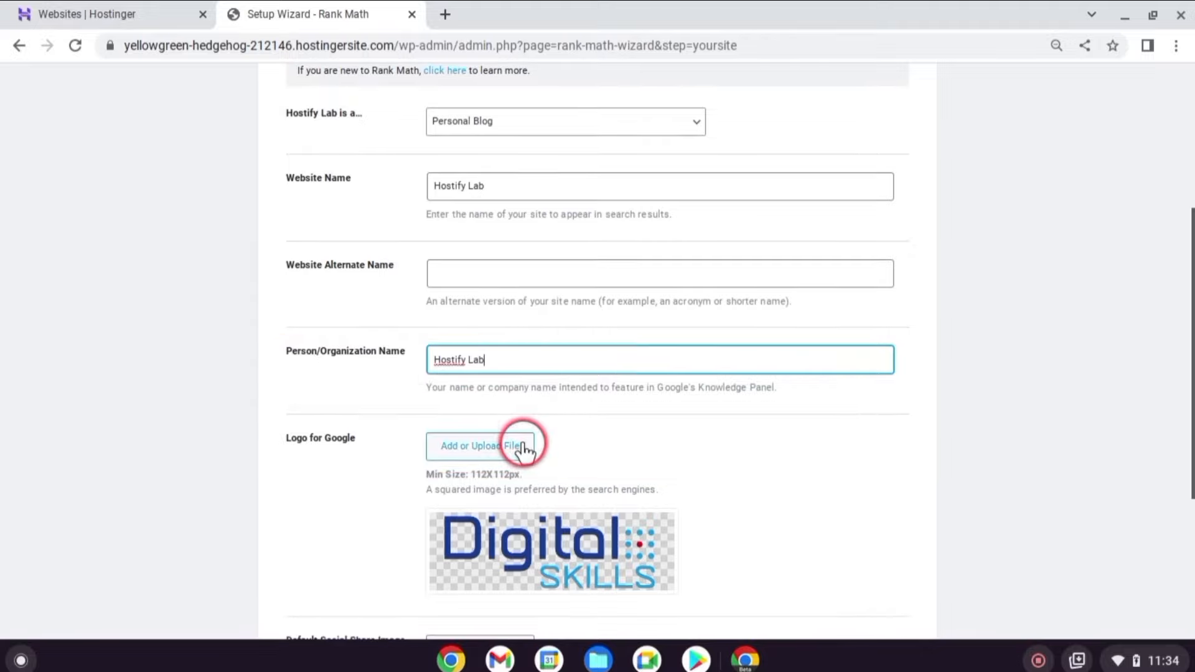
scroll(548, 442, "down", 1)
scroll(559, 439, "down", 3)
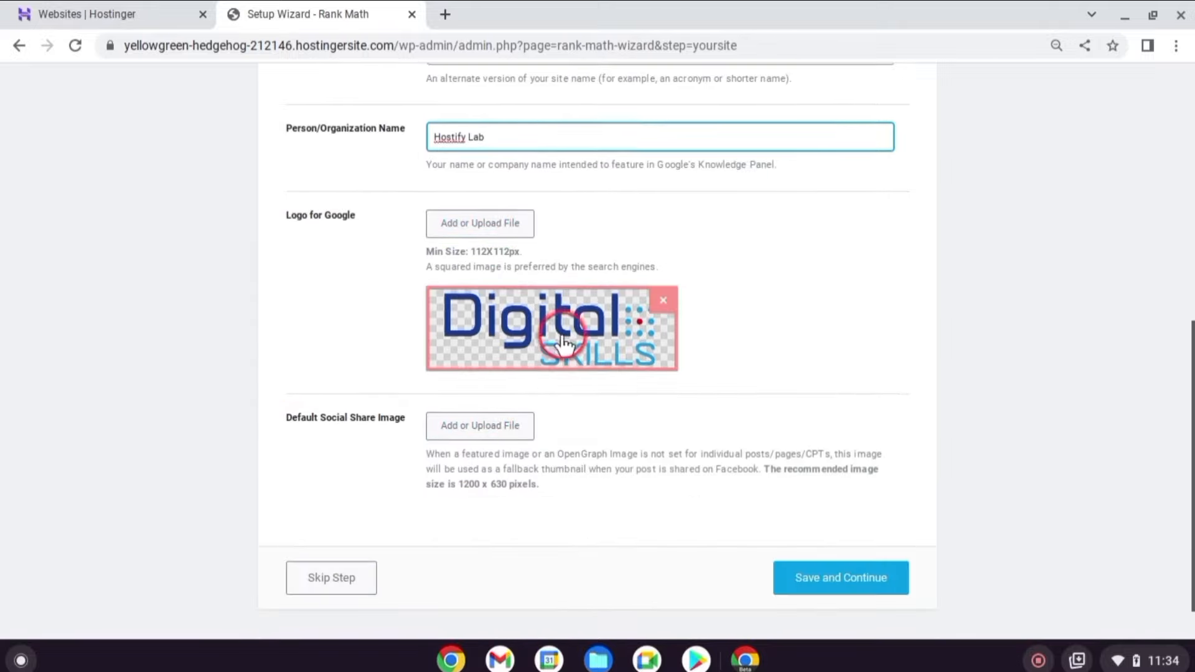
left_click(823, 582)
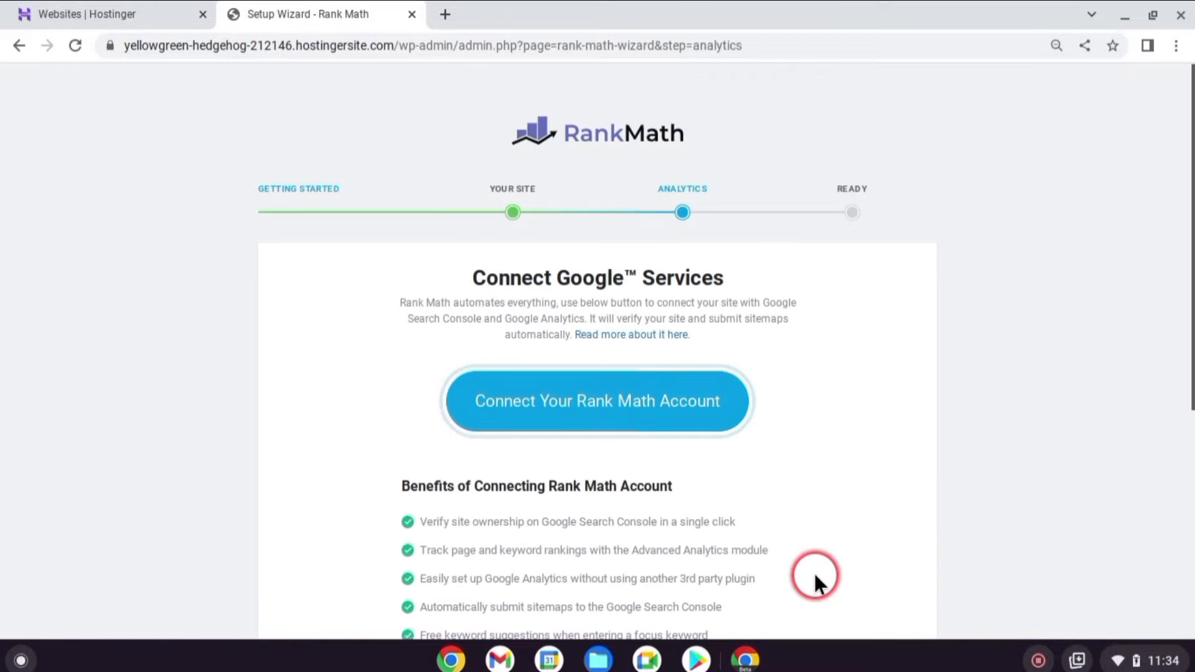
Skip connecting Google services and return to the Rank Math dashboard.
scroll(813, 571, "down", 5)
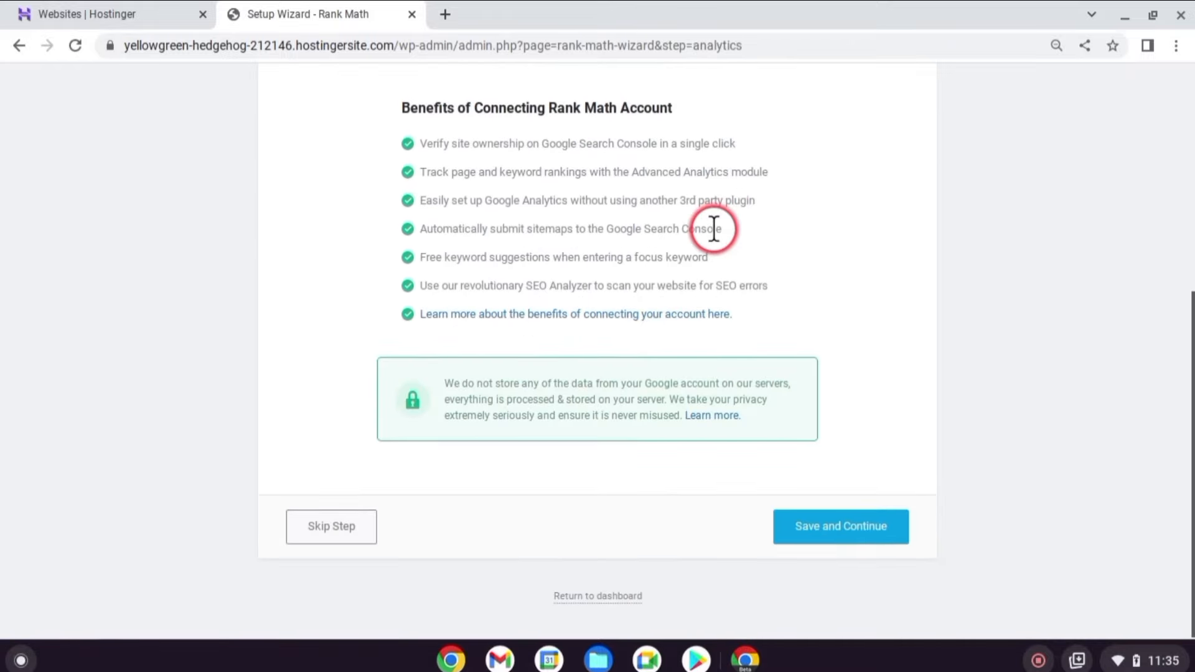
left_click(342, 525)
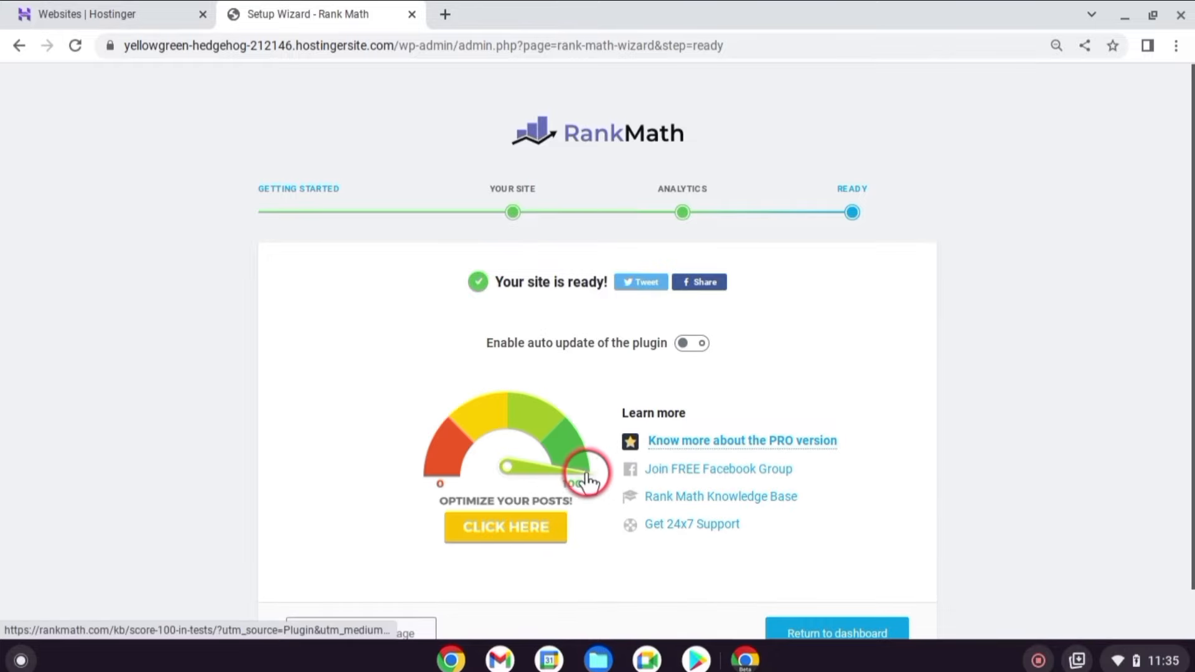
scroll(617, 432, "down", 1)
left_click(829, 568)
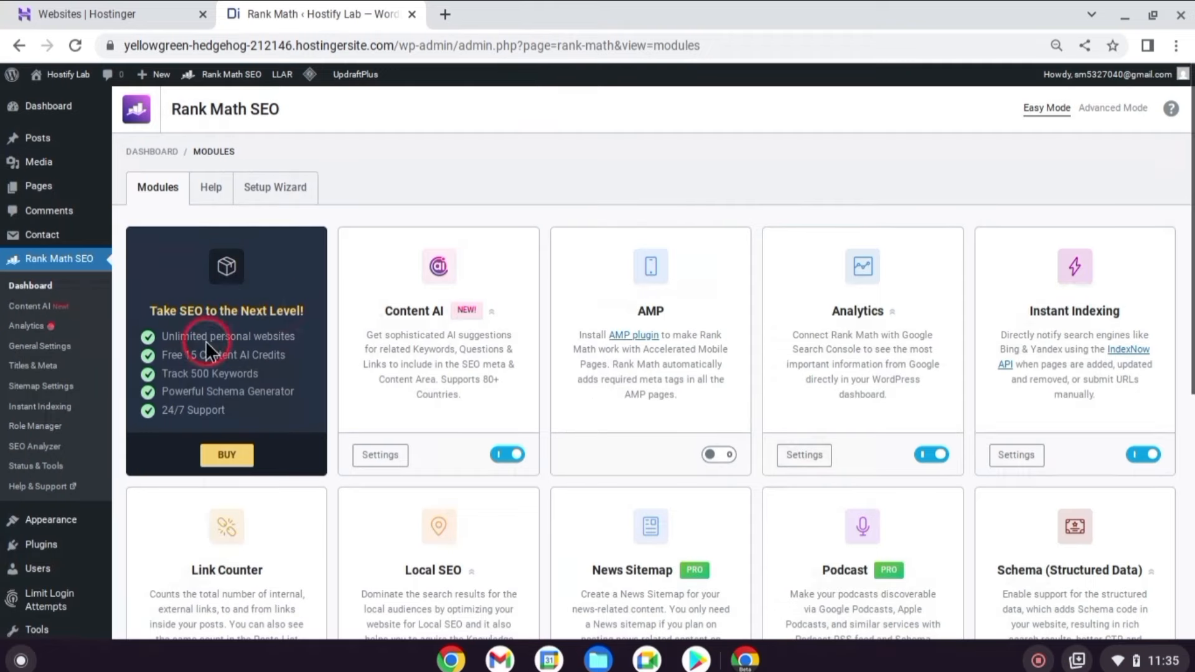
Create a new post titled 'Top 10 Best SEO Plugins' and paste the title as its first paragraph.
mouse_move(111, 135)
left_click(148, 159)
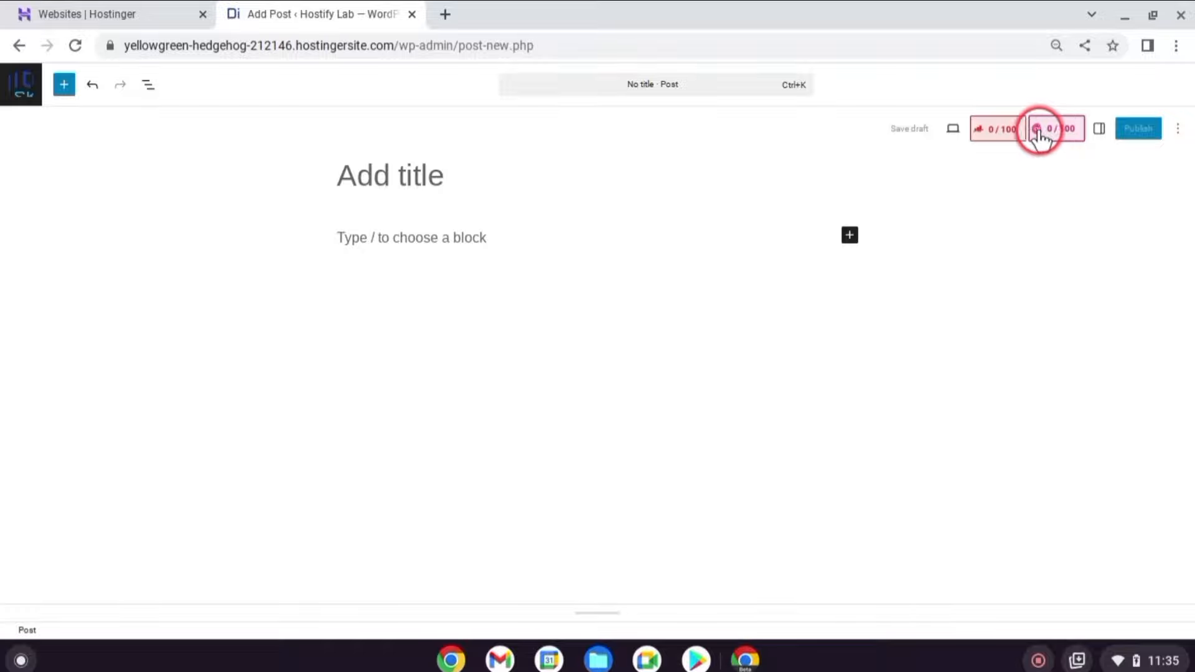
left_click_drag(672, 175, 345, 169)
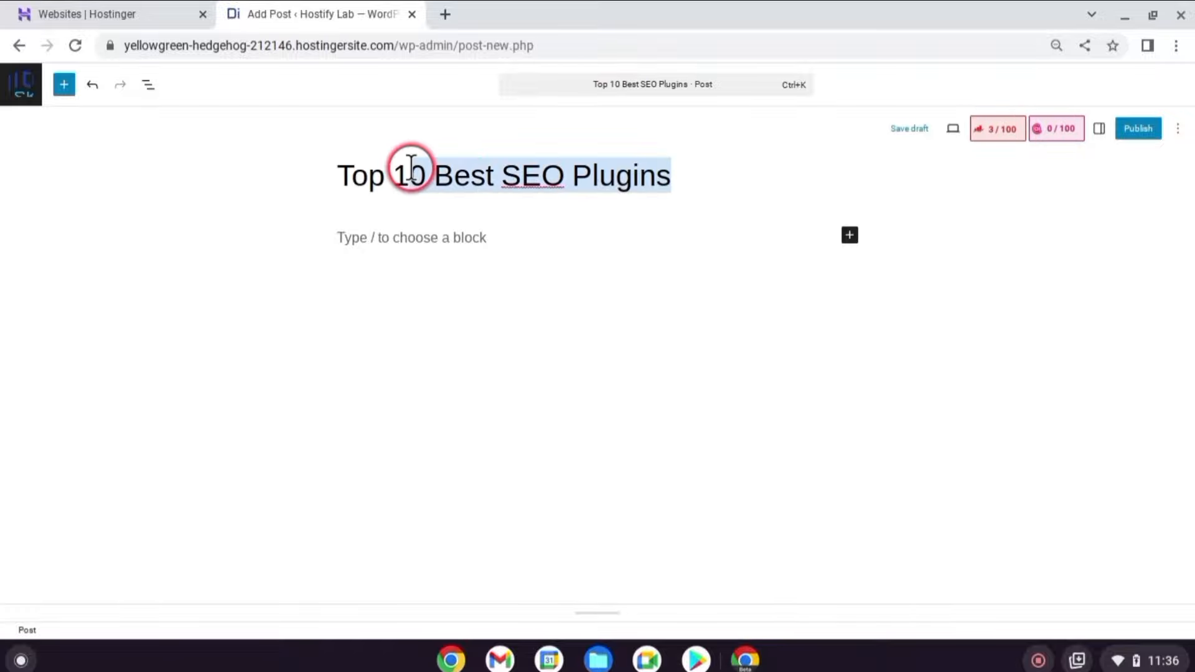
right_click(413, 175)
left_click(467, 222)
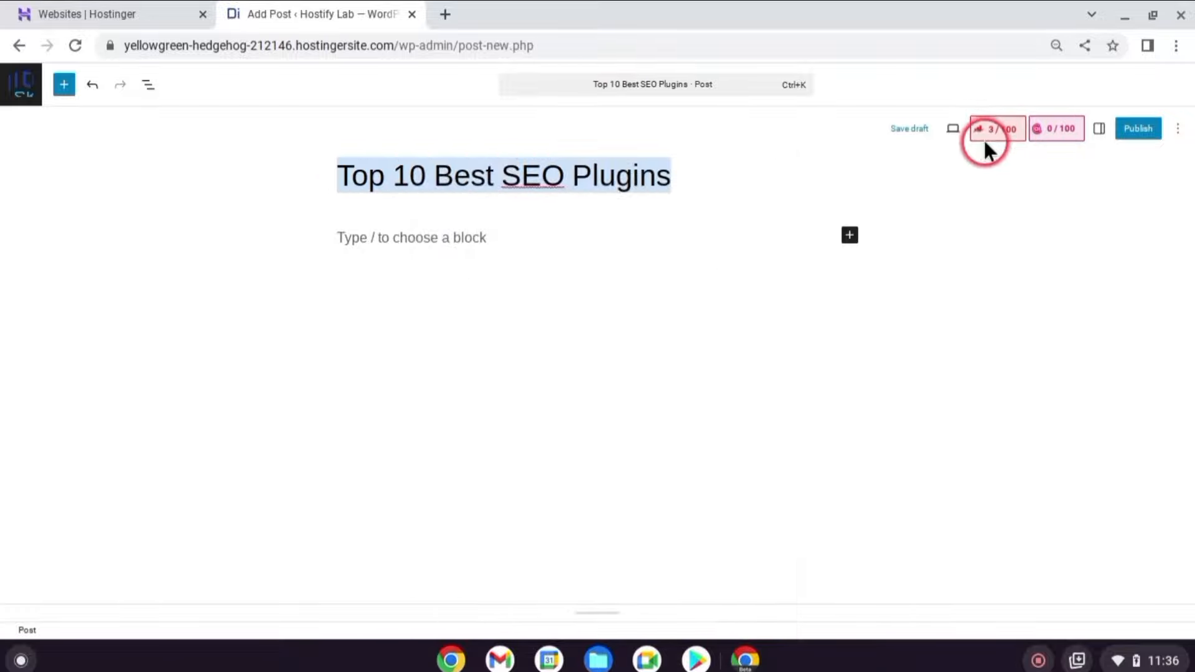
left_click(466, 230)
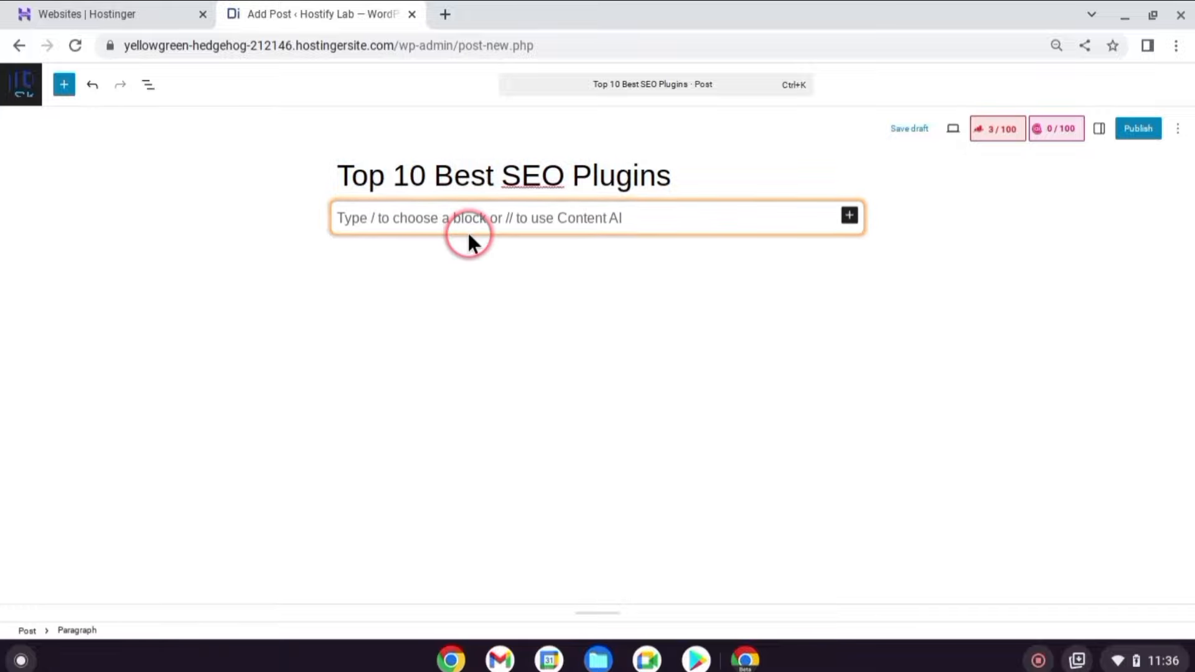
key("ctrl+v")
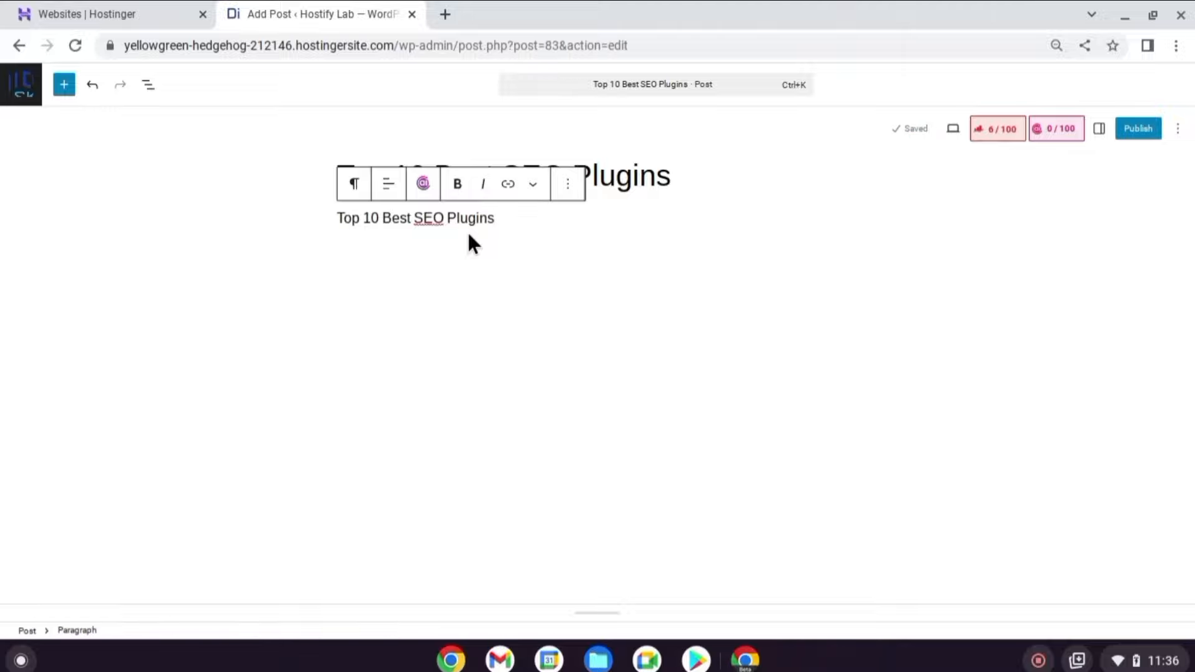
Add some filler text, then leave the editor without saving.
type("fjkhkjasfk")
left_click(19, 94)
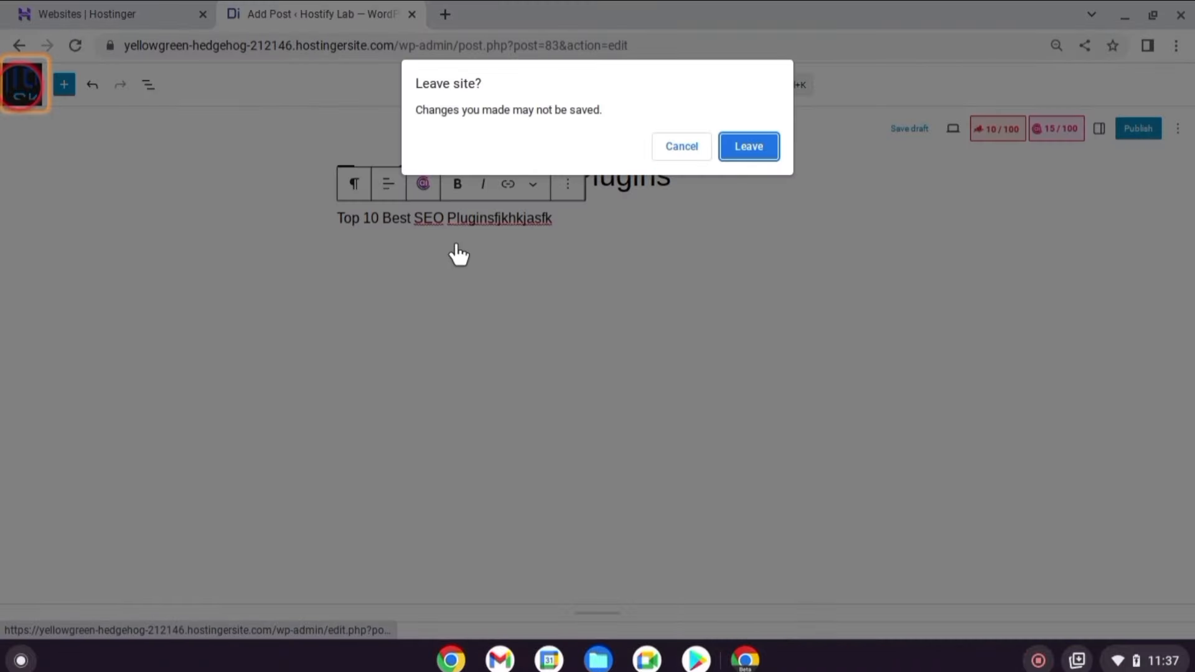
left_click(750, 151)
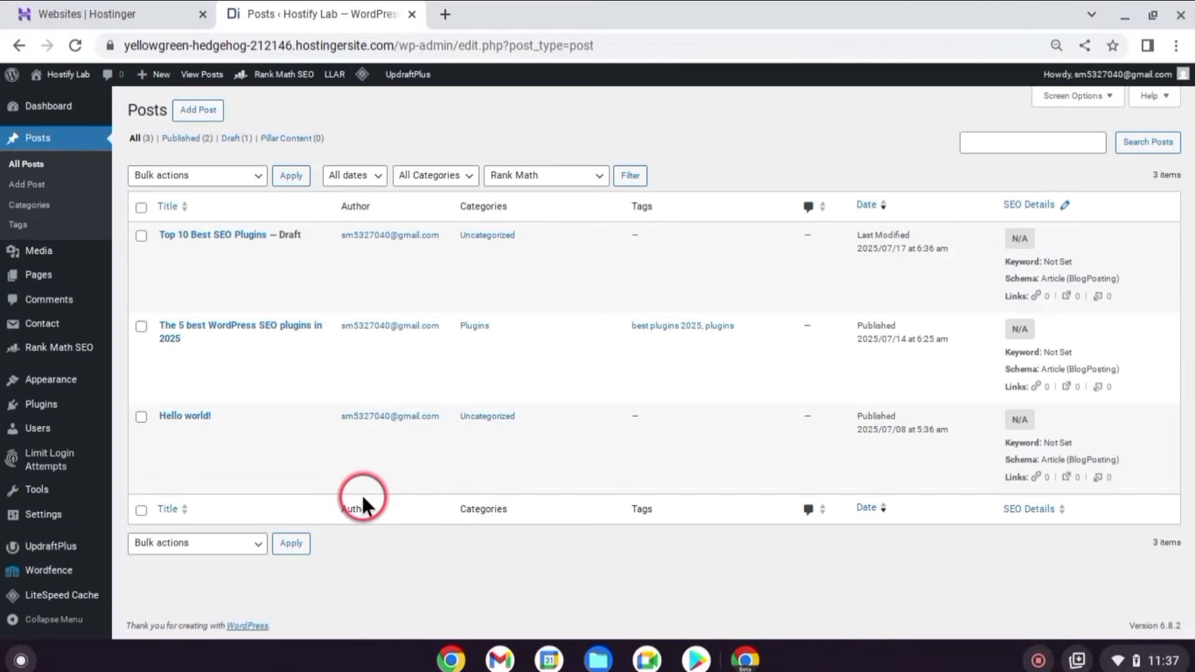
Return to the WordPress admin Dashboard and scroll through its home page.
left_click(59, 107)
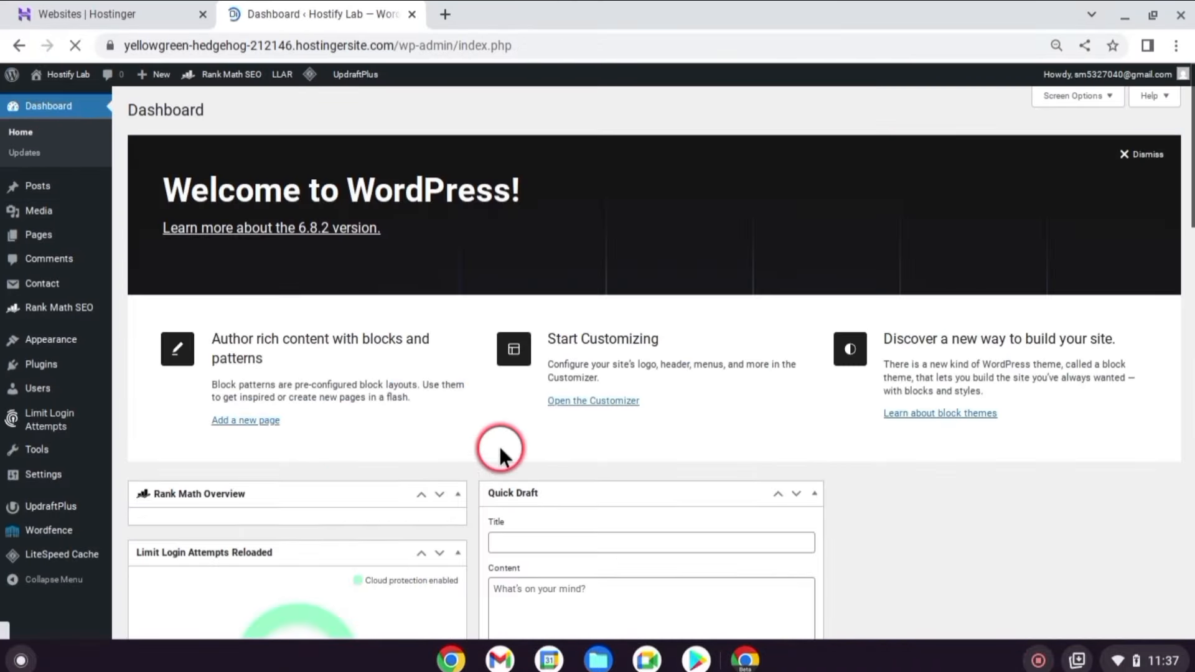
scroll(535, 426, "down", 2)
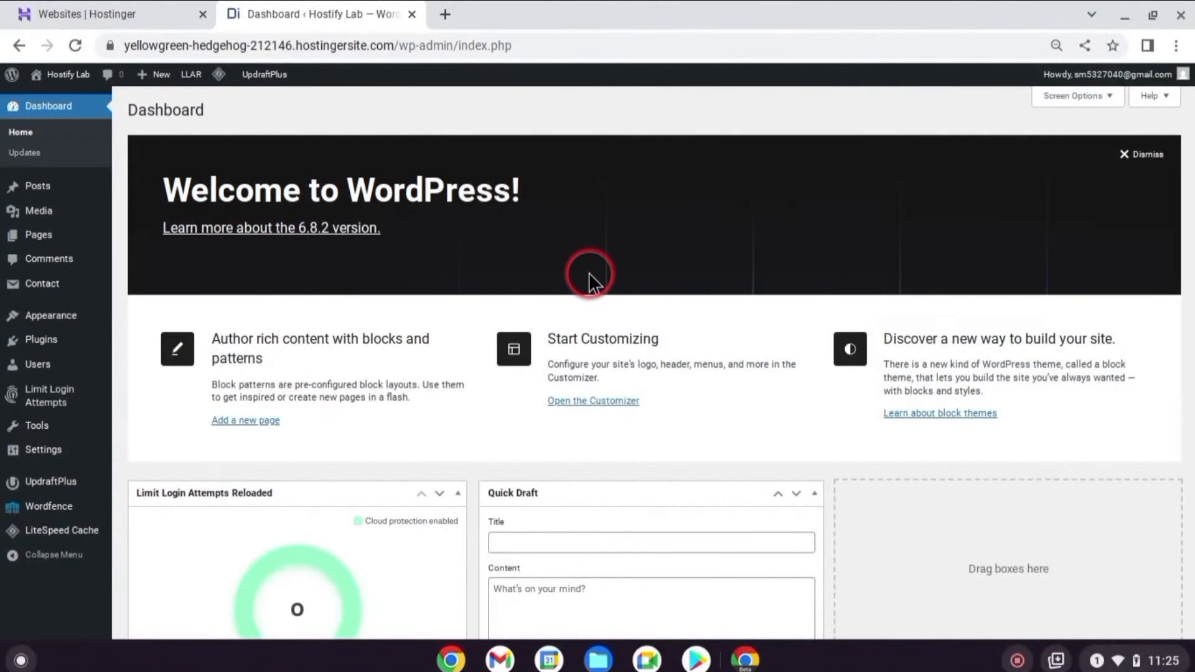
scroll(589, 273, "down", 3)
scroll(592, 273, "up", 2)
scroll(592, 273, "up", 1)
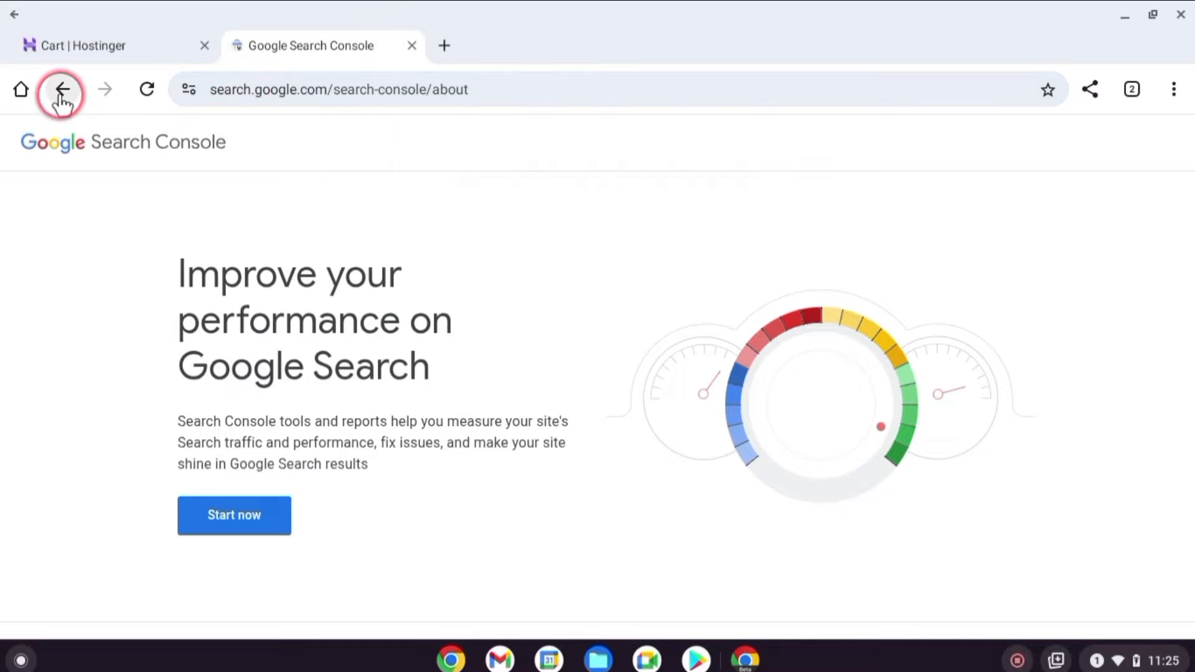
Add the site's address as a Search Console URL-prefix property and copy its HTML verification tag.
left_click(244, 521)
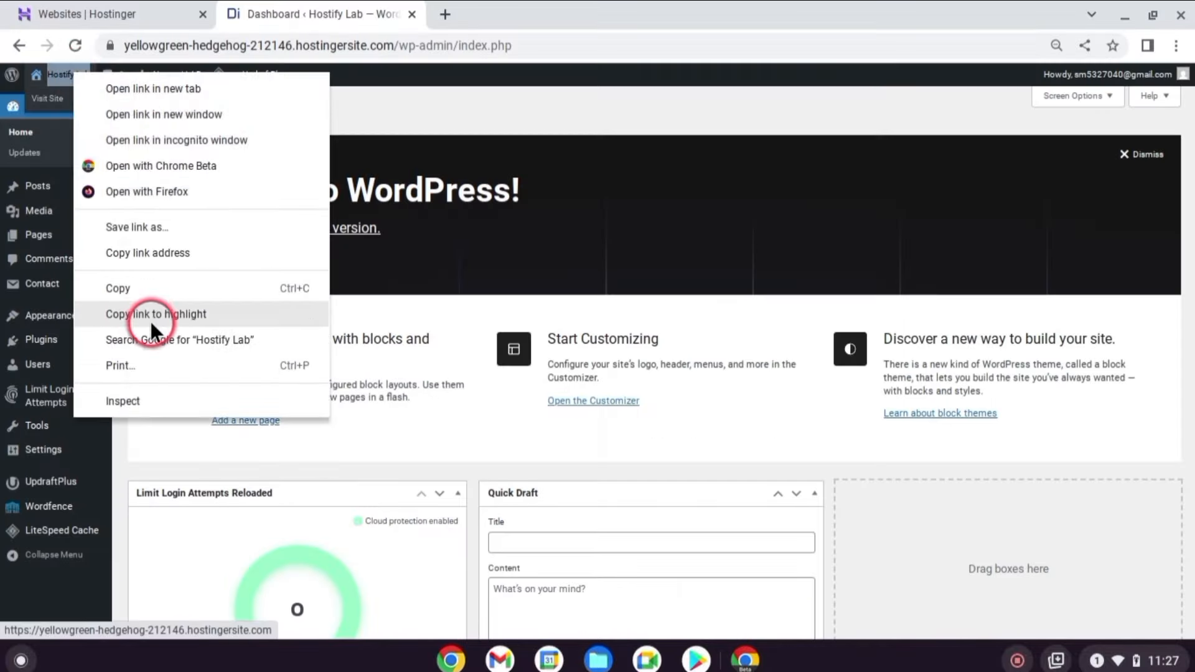
left_click(159, 283)
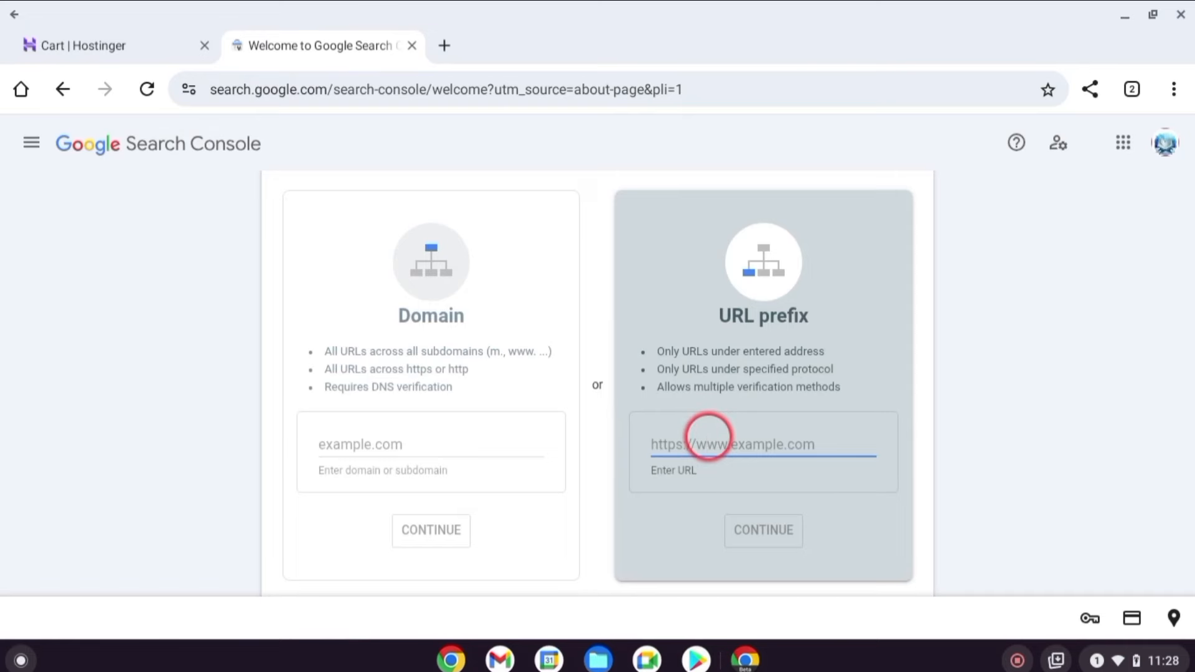
key("ctrl+v")
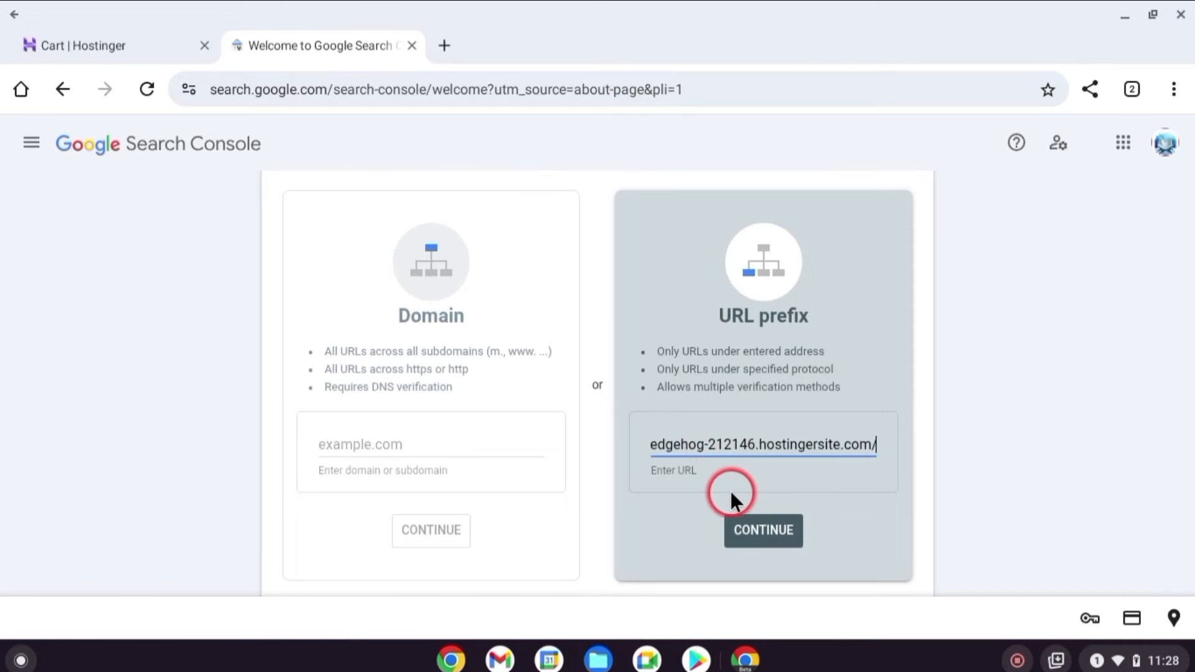
left_click(766, 531)
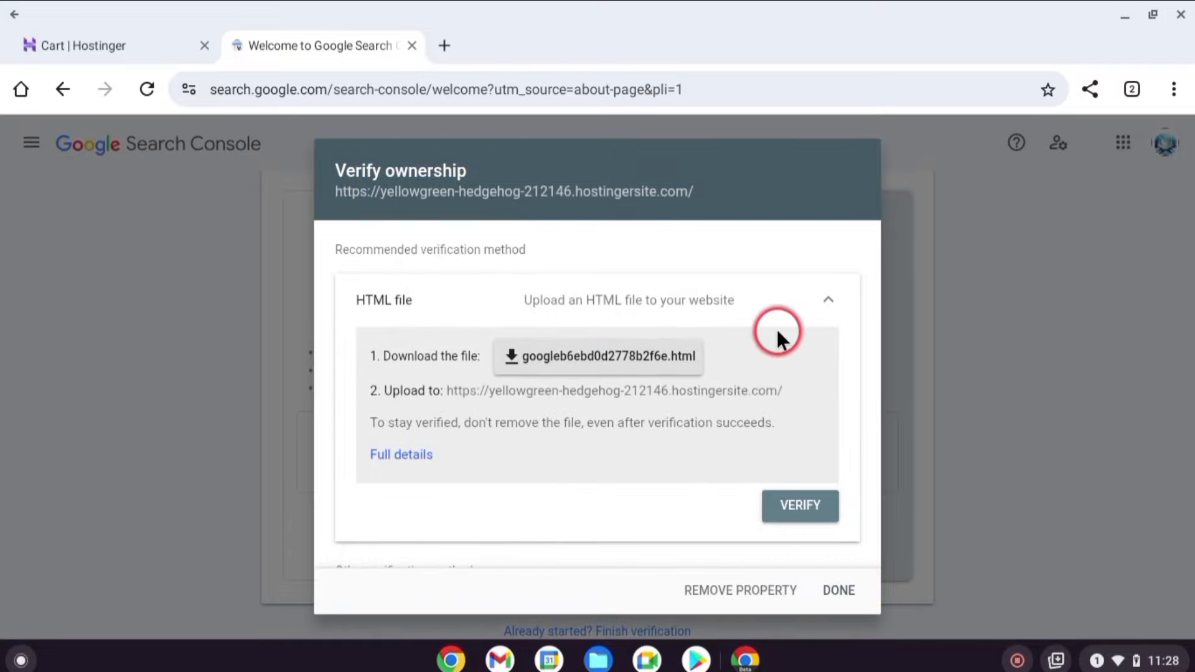
left_click(825, 310)
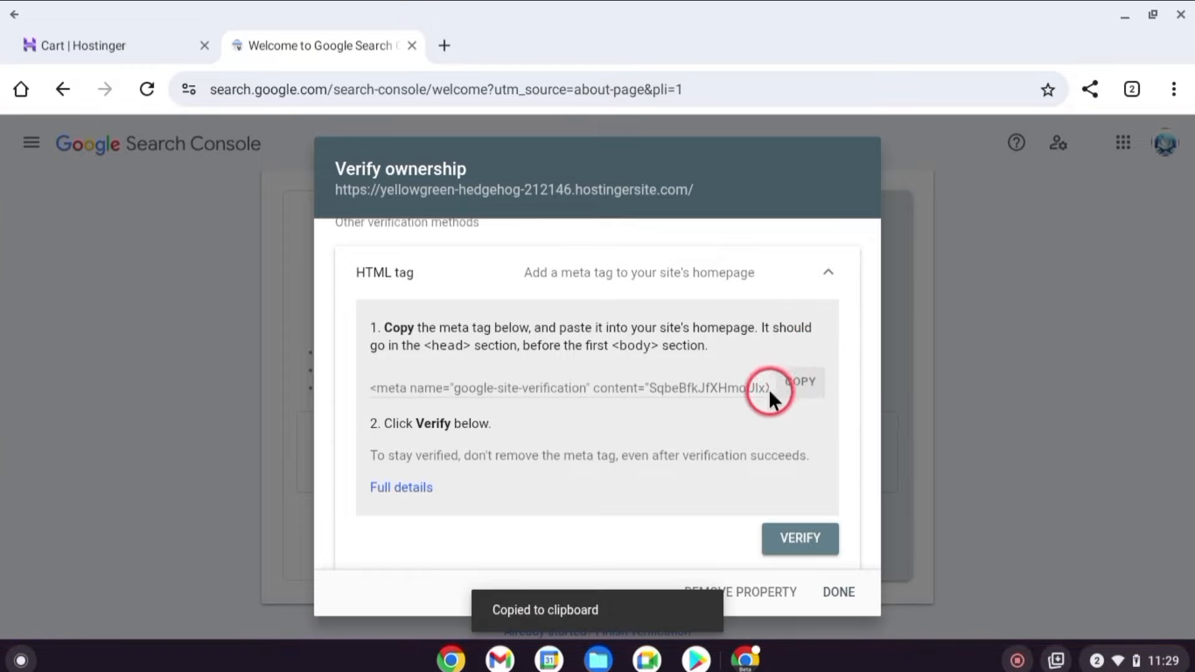
left_click(97, 363)
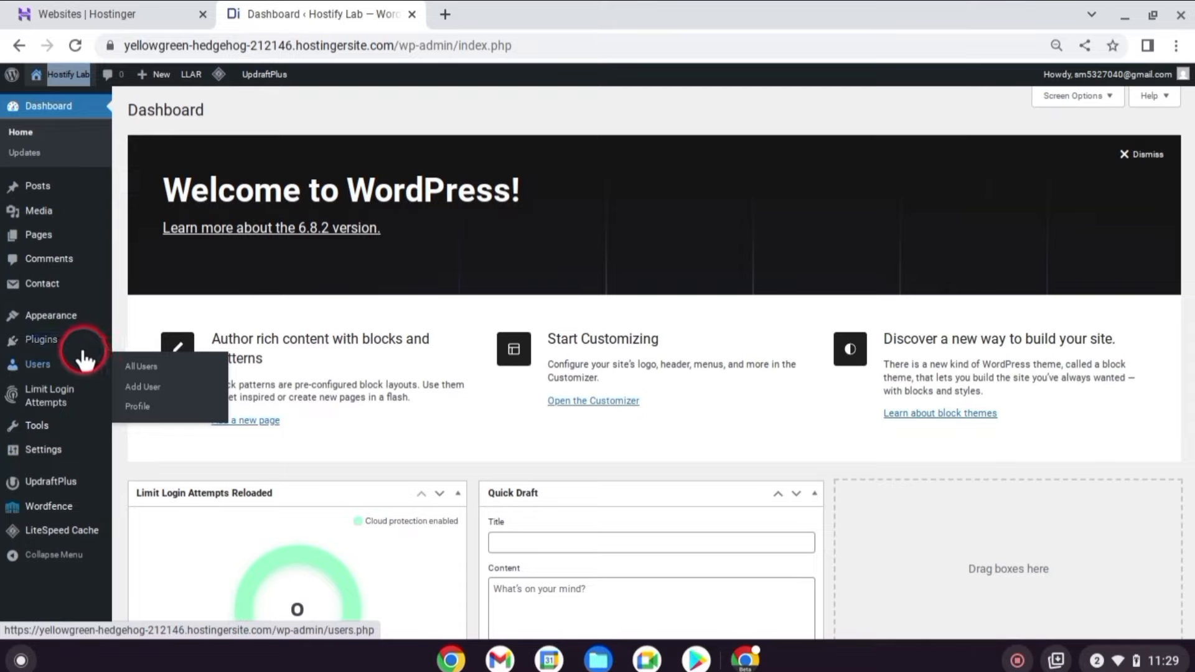
Open the Insert Headers and Footers settings page.
left_click(155, 363)
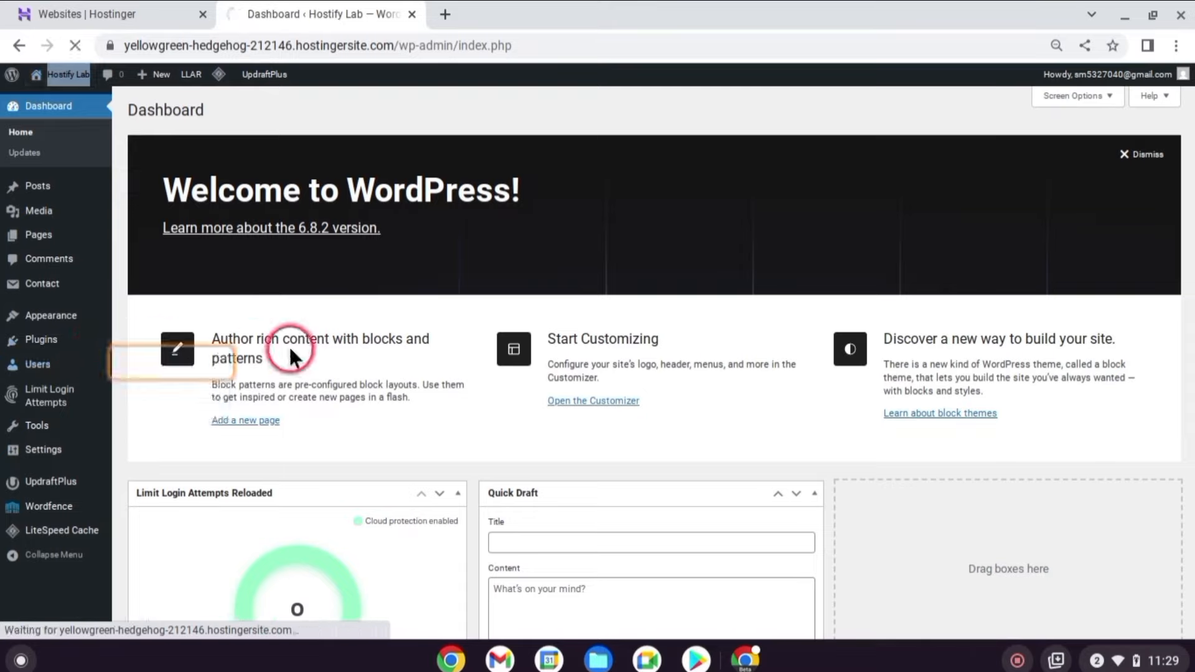
left_click(958, 249)
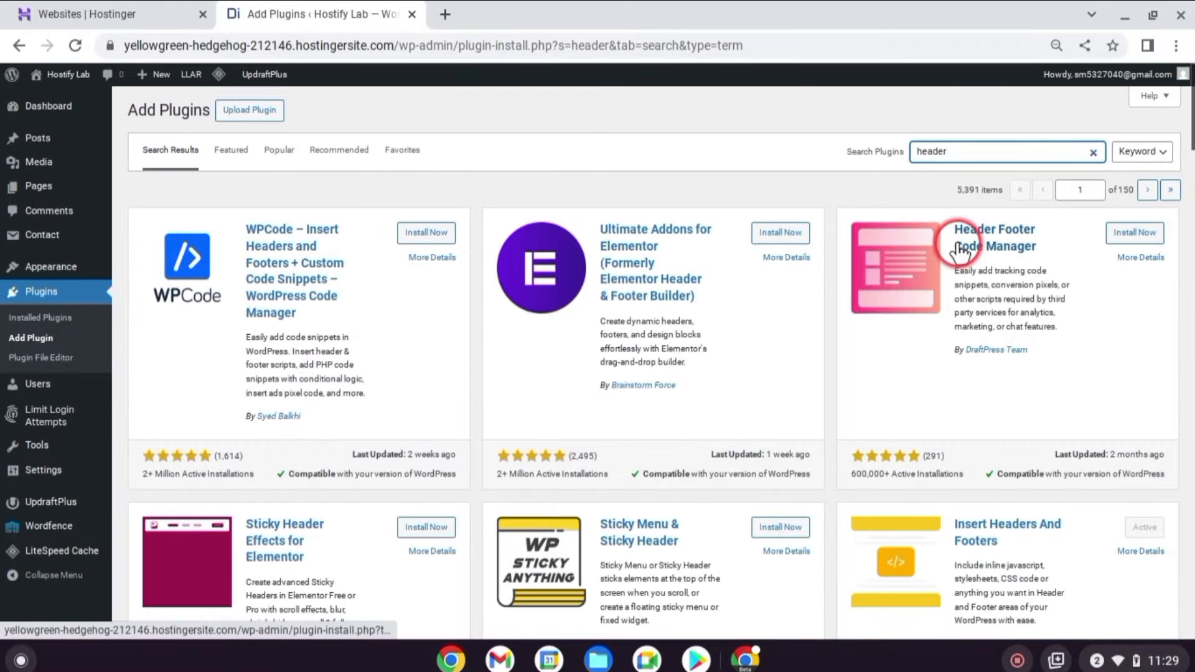
scroll(996, 262, "down", 5)
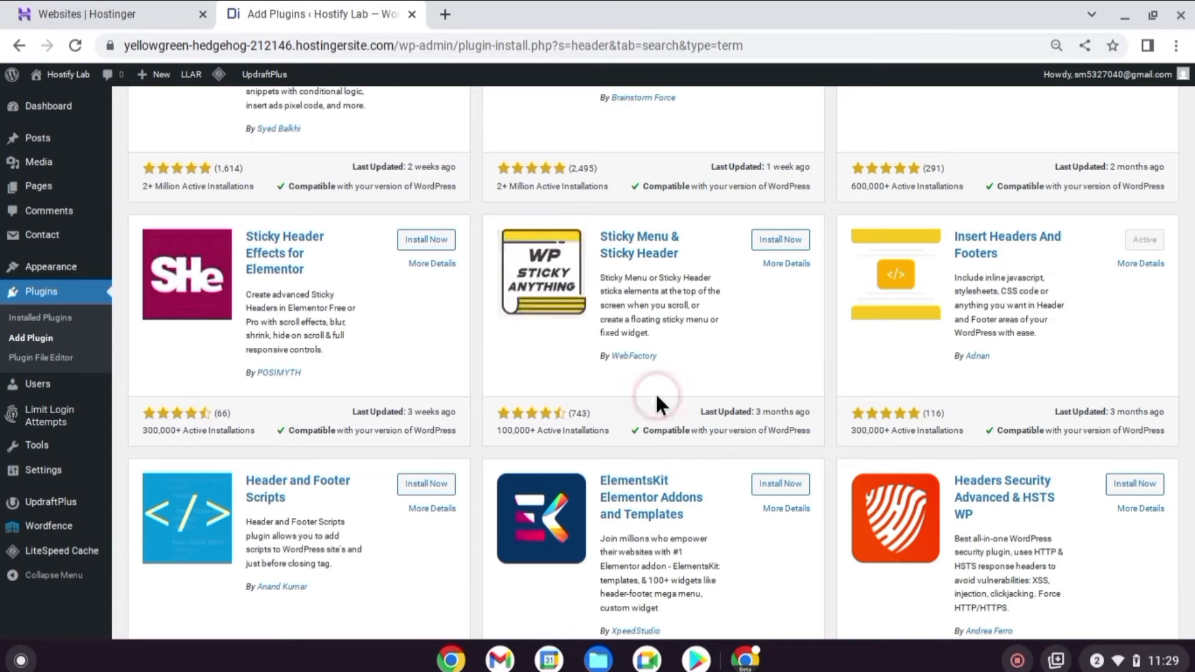
mouse_move(58, 464)
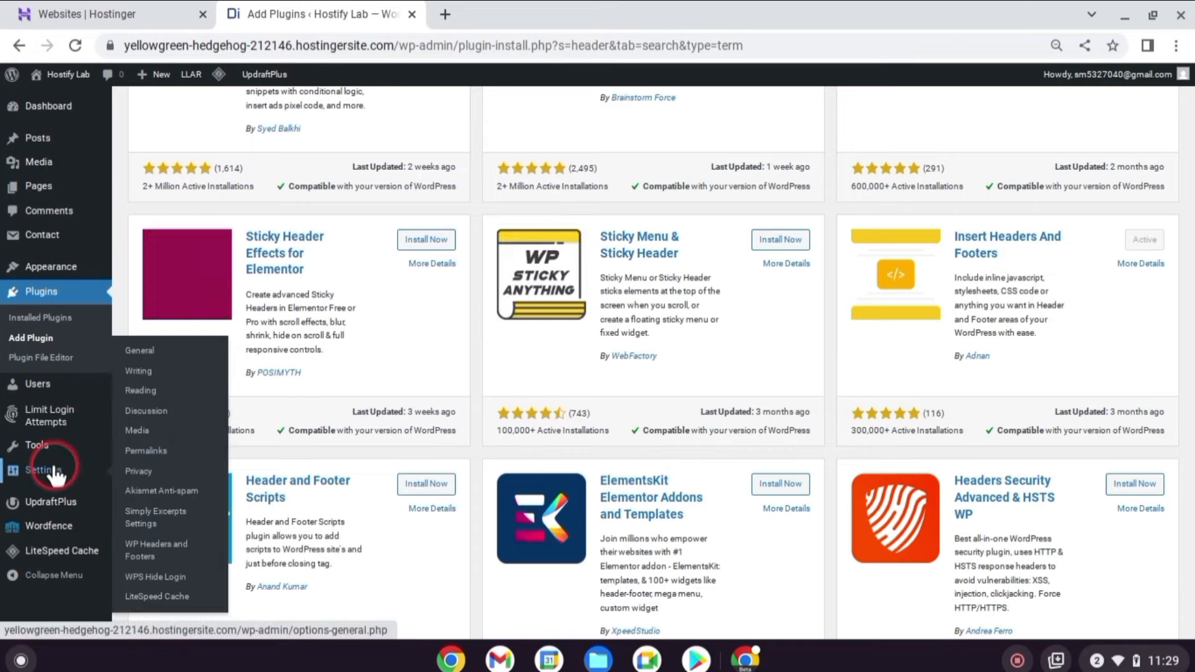
left_click(177, 551)
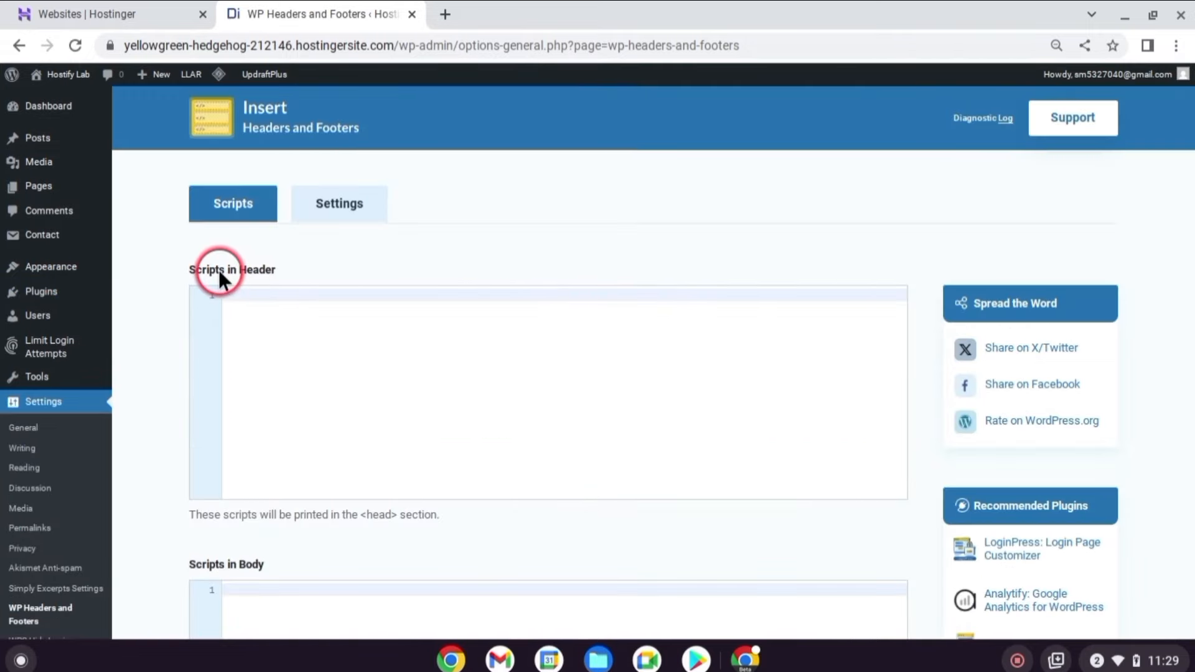
Paste the google-site-verification meta tag into Scripts in Header and save changes.
left_click(289, 289)
type("<meta name=\"google-site-verification\" content=\"SqbeBfkJfXHmoUIxXEmizDJGmiNnarq4Y0FS00_gy10\" />")
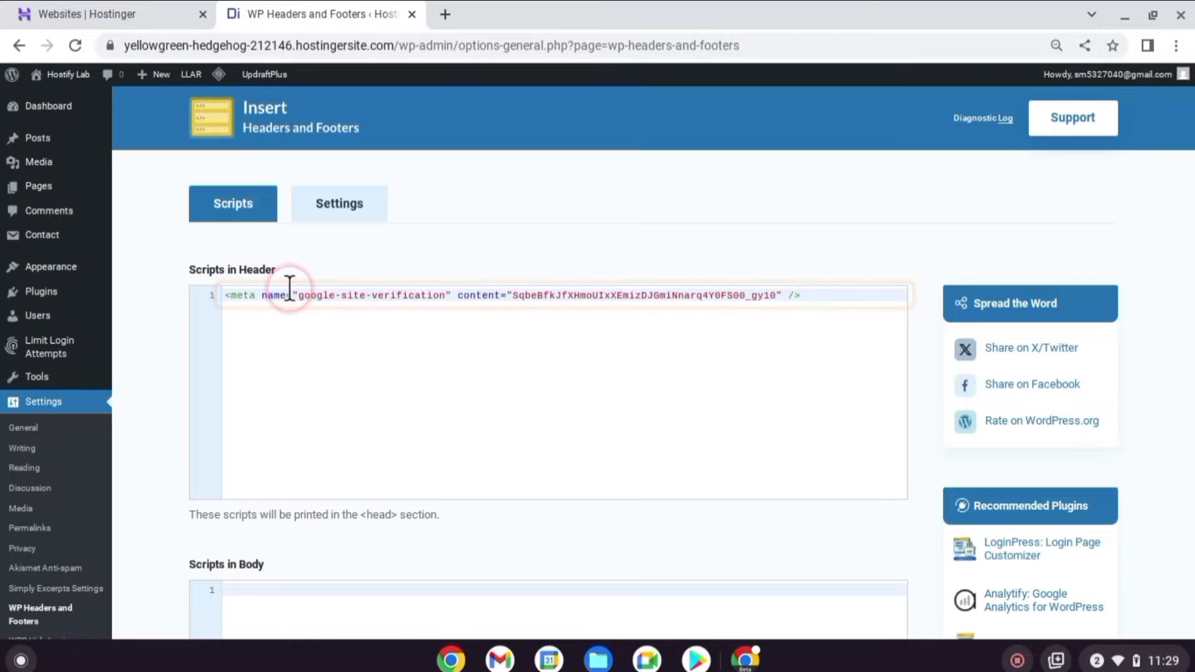
scroll(318, 354, "down", 10)
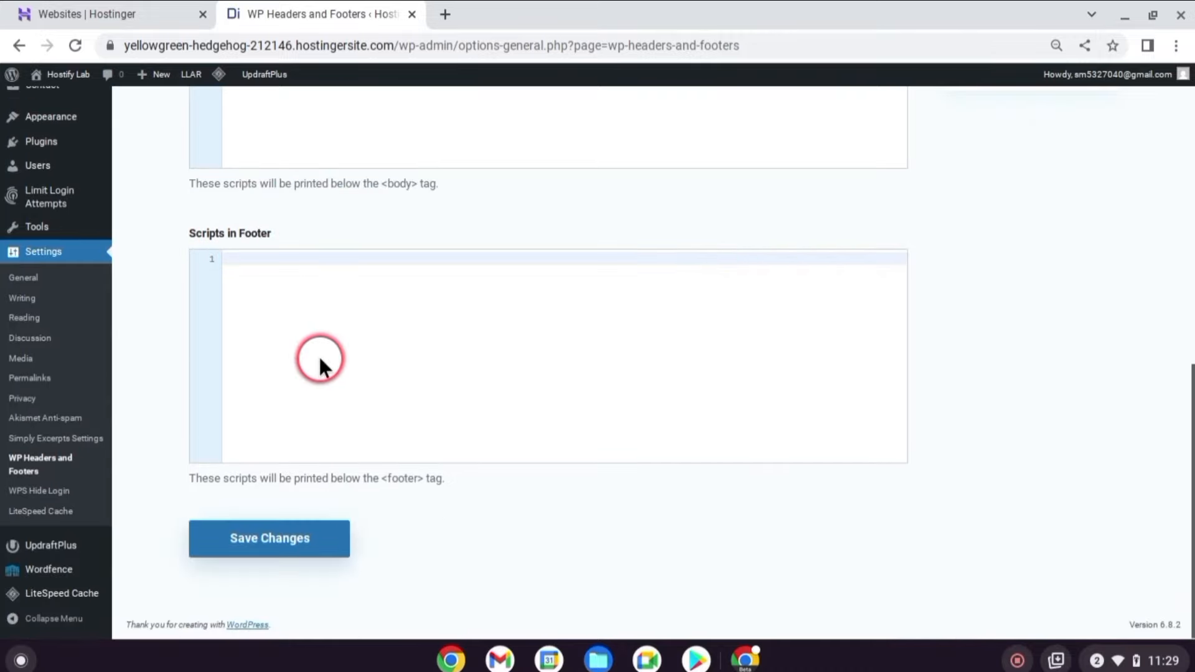
left_click(322, 551)
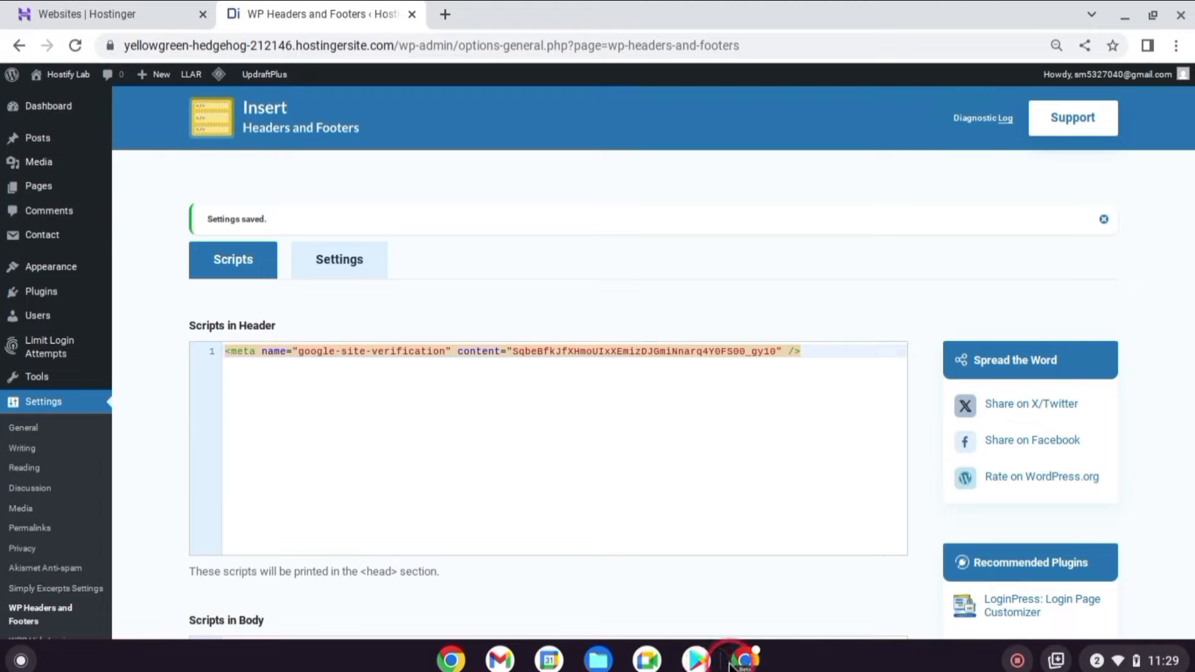
Verify site ownership in Search Console and go to the new property.
left_click(744, 659)
left_click(804, 547)
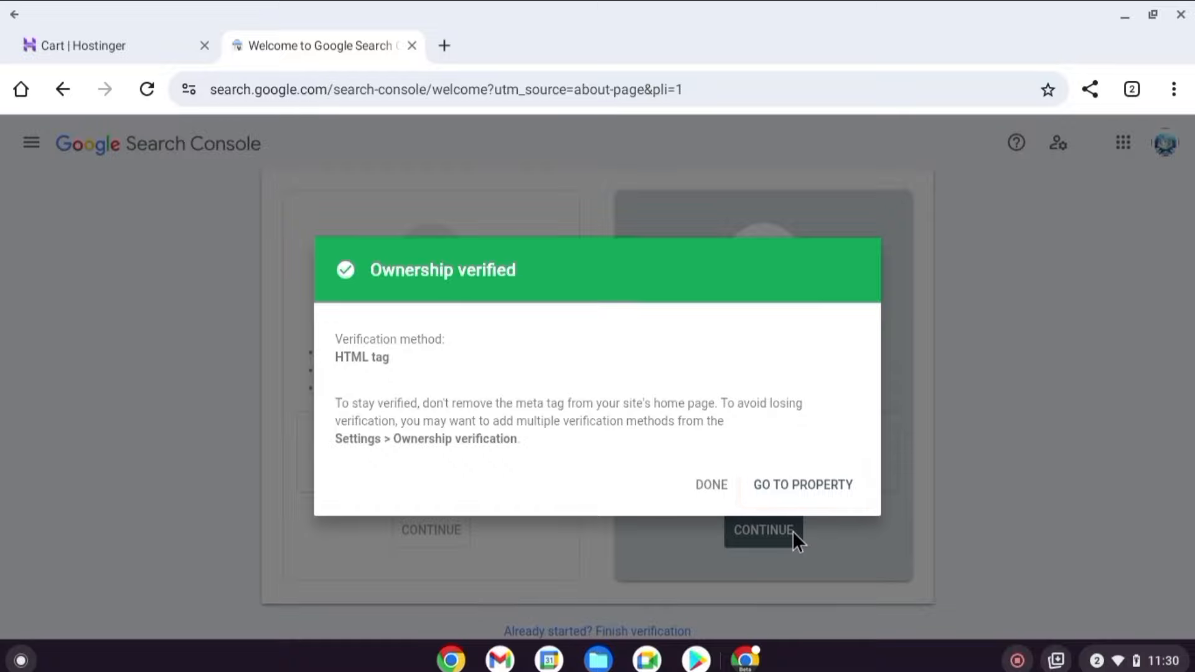
left_click(797, 486)
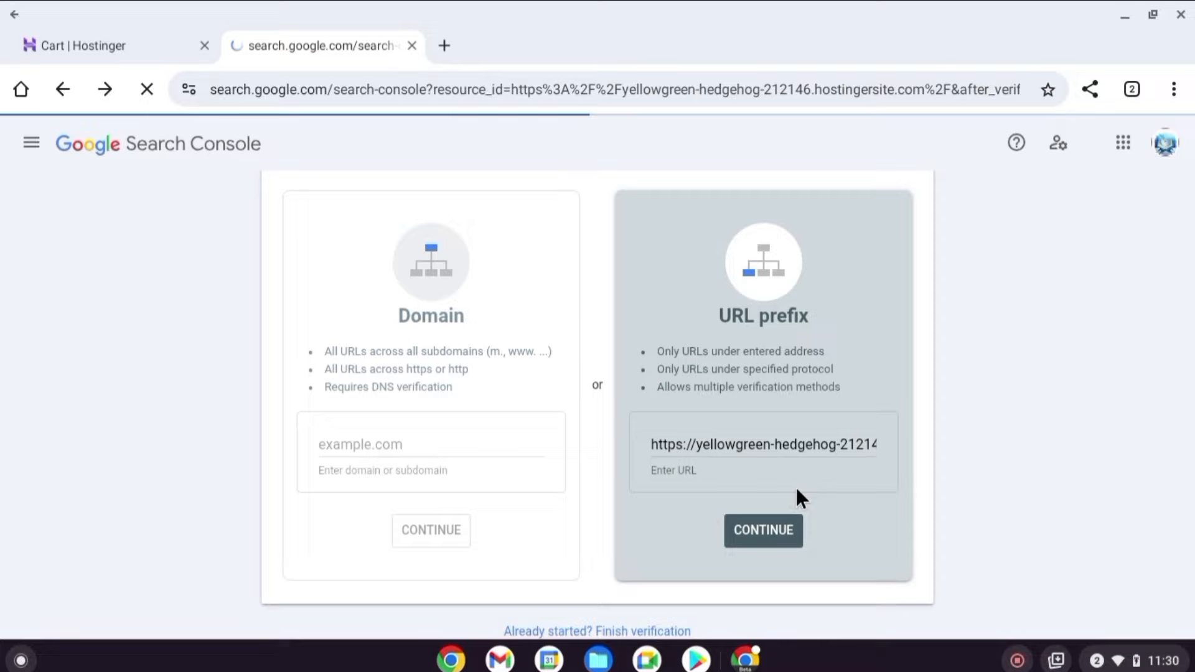
Open the property's Sitemaps page and focus the new sitemap URL field.
left_click(201, 235)
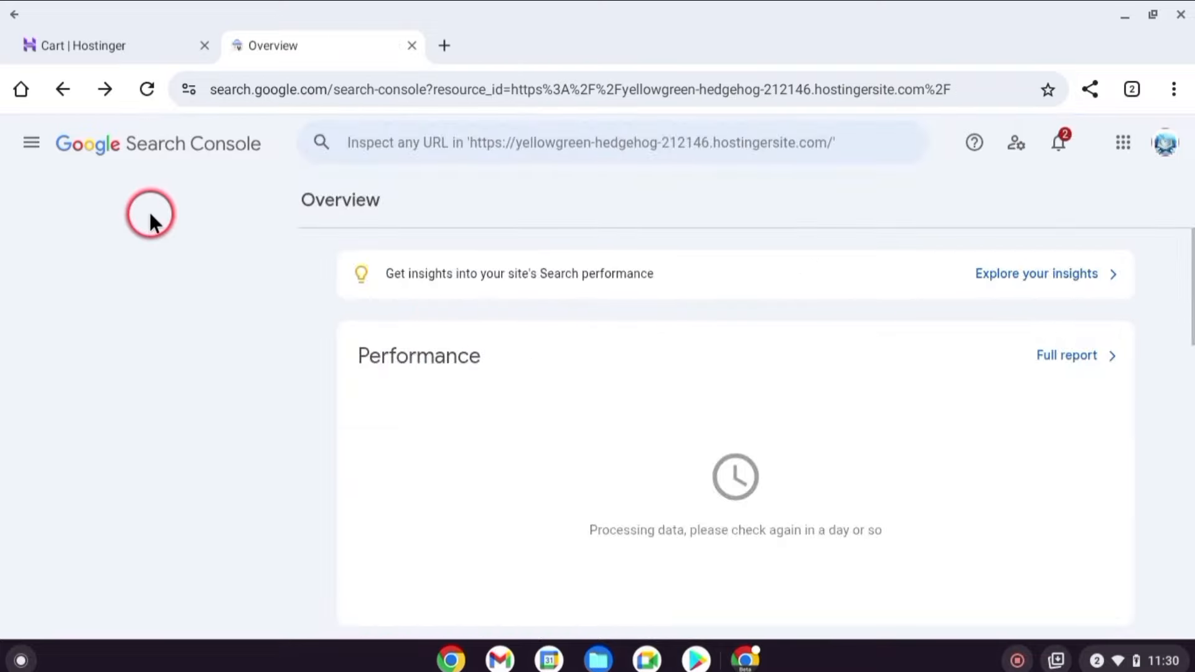
left_click(36, 144)
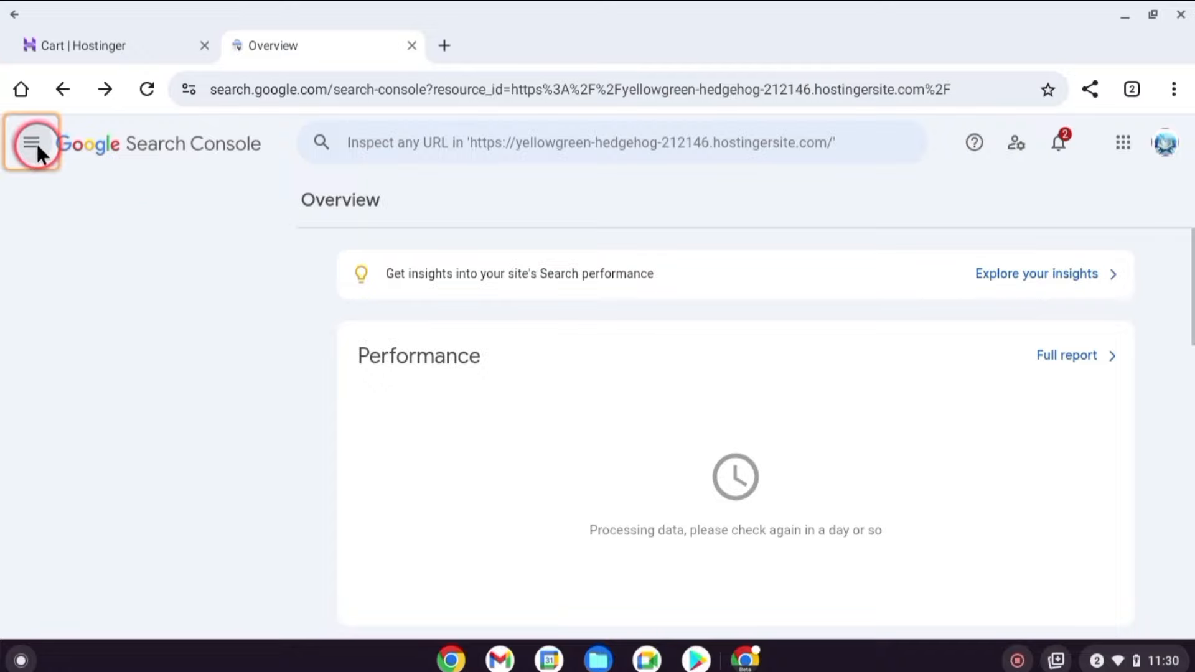
left_click(87, 420)
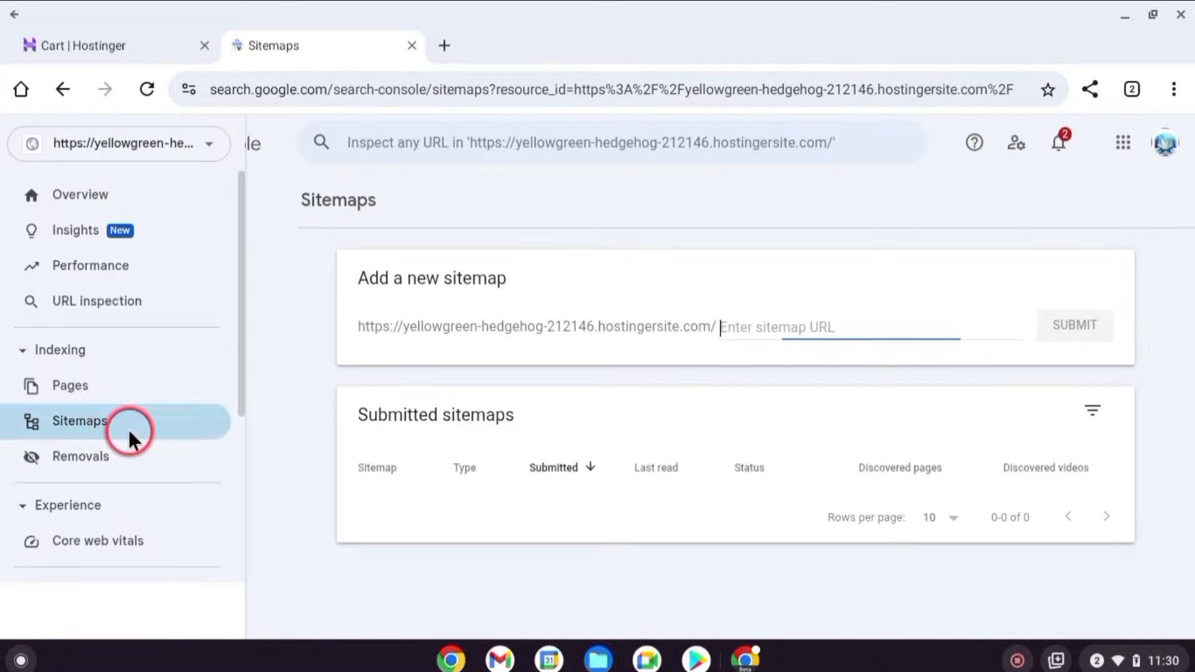
left_click(825, 330)
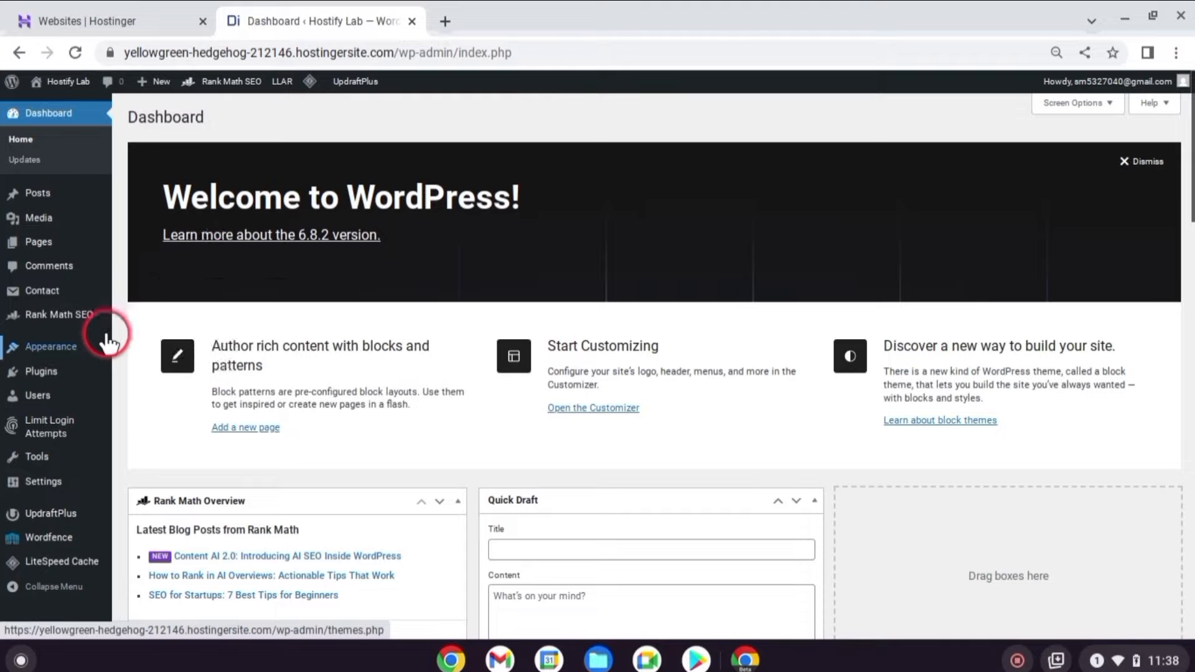
Copy the sitemap_index.xml link from Rank Math's Sitemap Settings page.
mouse_move(85, 320)
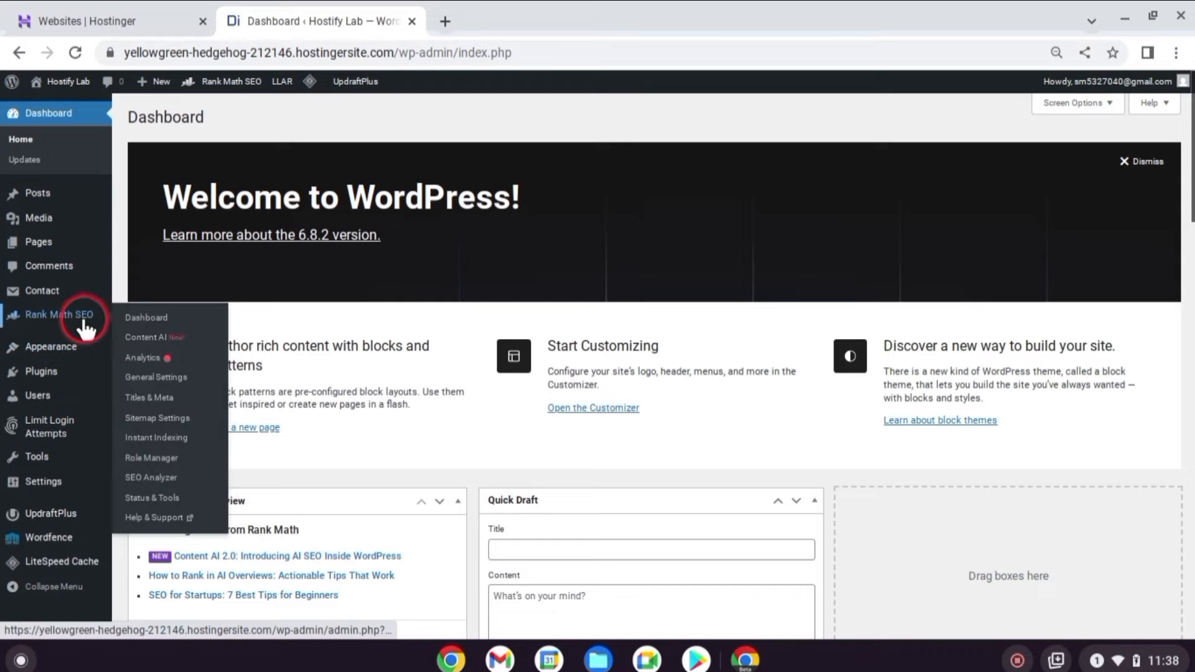
left_click(133, 318)
scroll(495, 398, "down", 15)
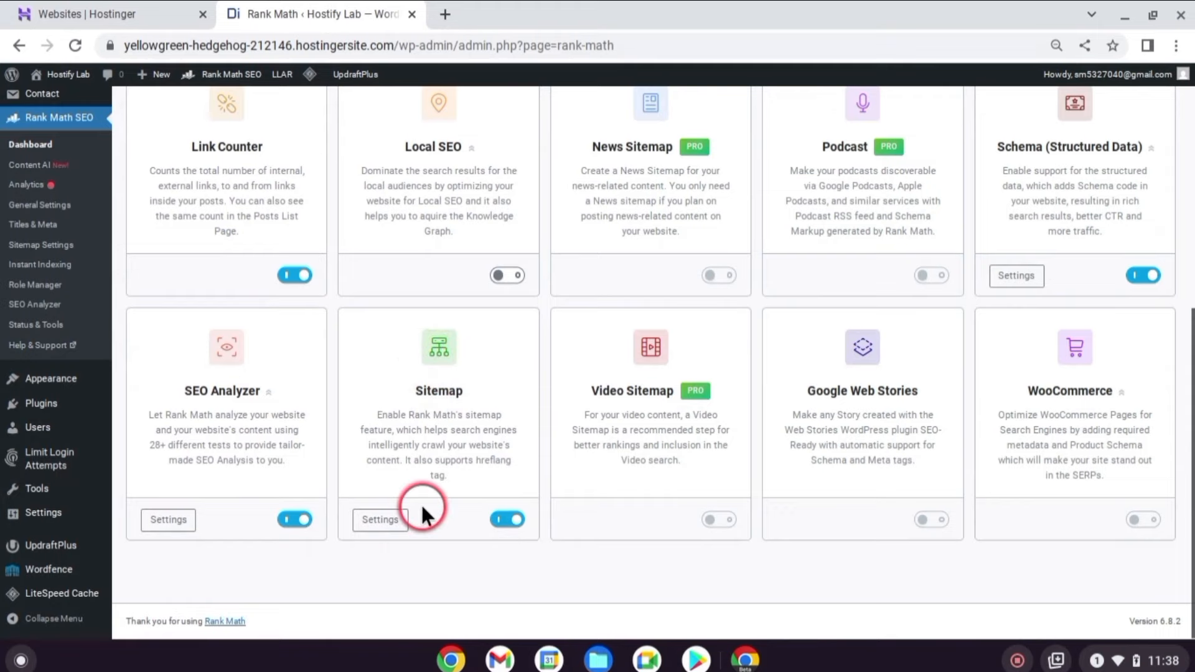
left_click(377, 520)
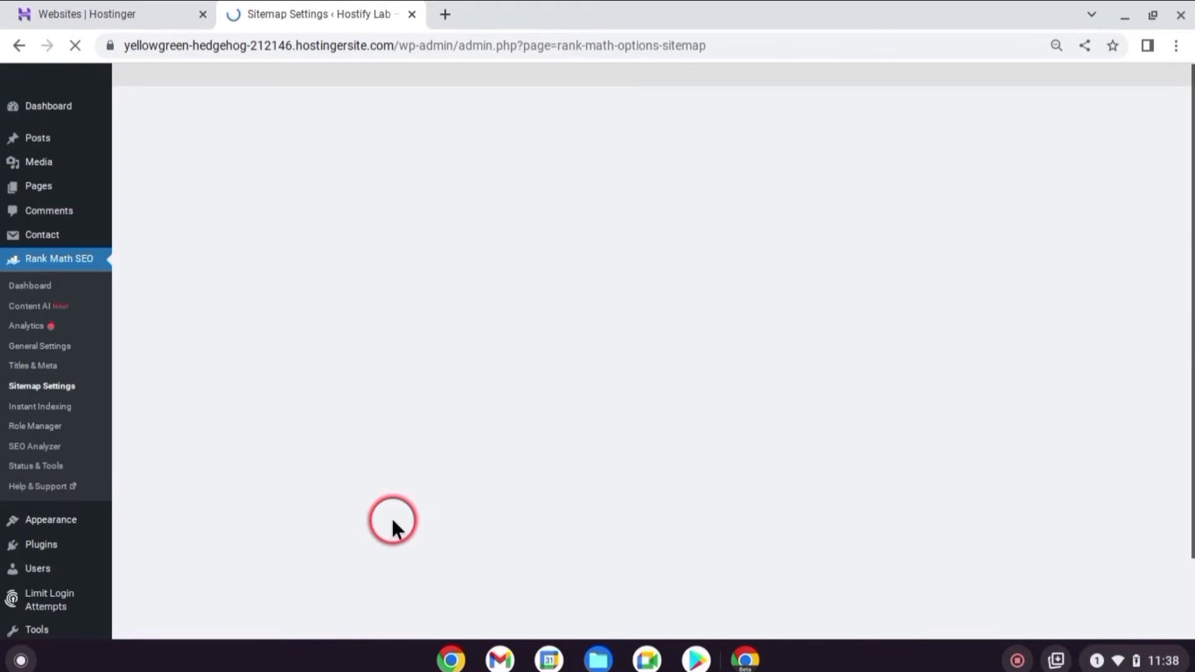
right_click(481, 343)
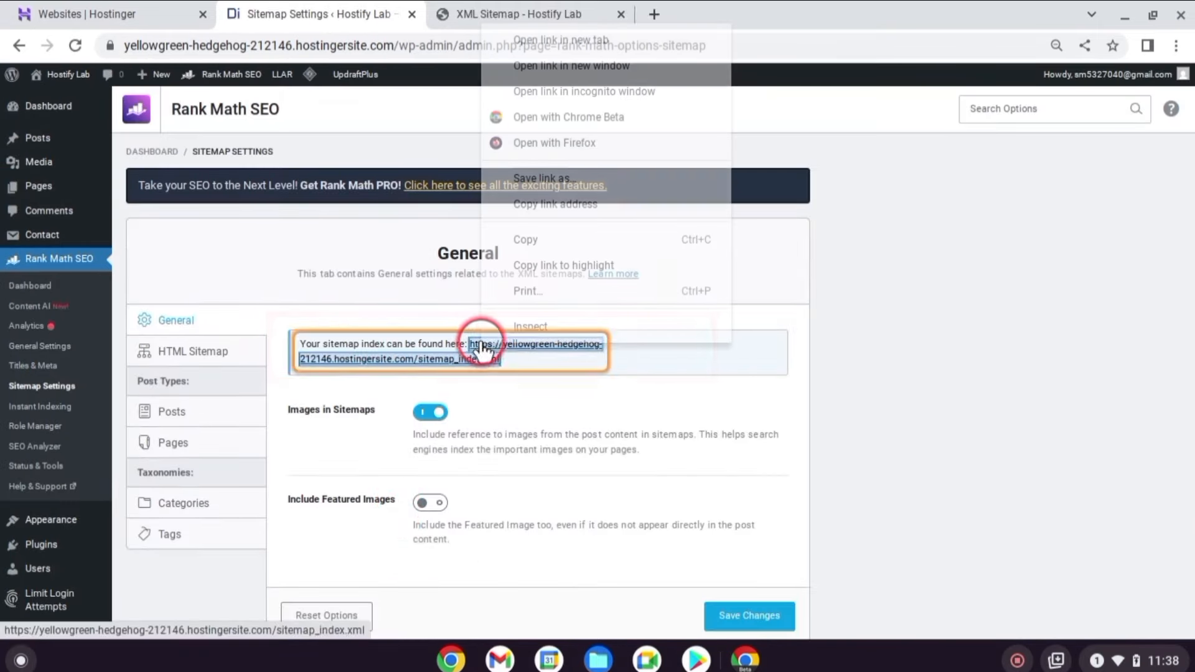
left_click(534, 235)
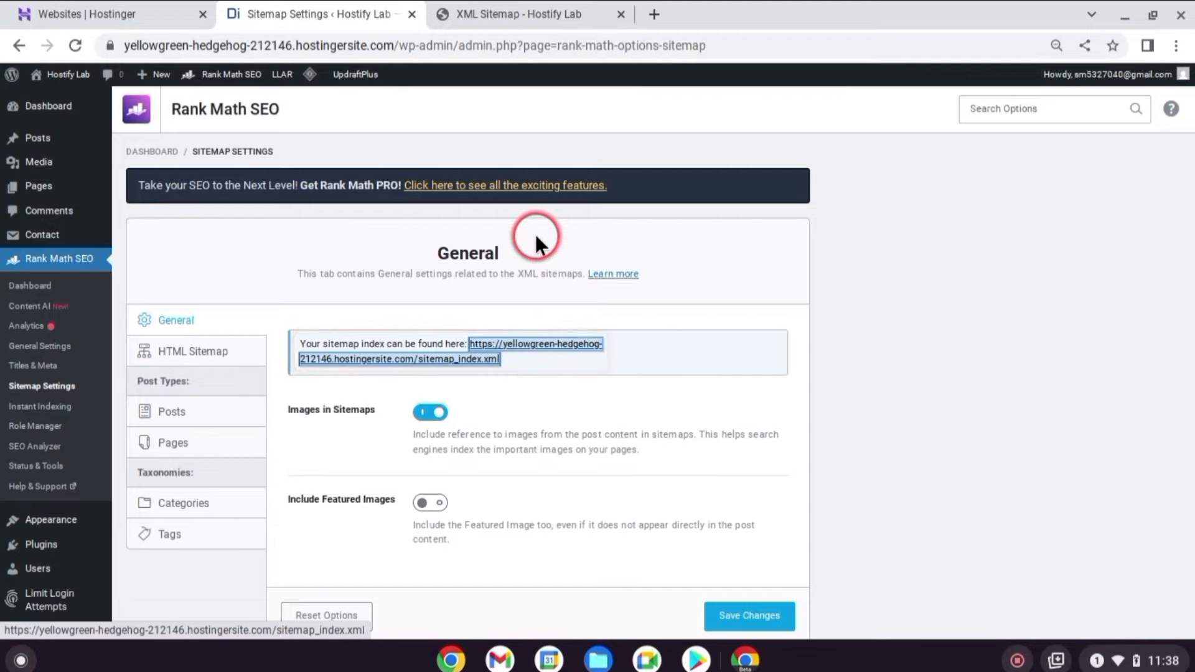
Submit the pasted sitemap_index.xml URL in Search Console and dismiss the success message.
left_click(464, 665)
left_click(816, 314)
type("https://yellowgreen-hedgehog-212146.hostingersite.com/sitemap_index.xml")
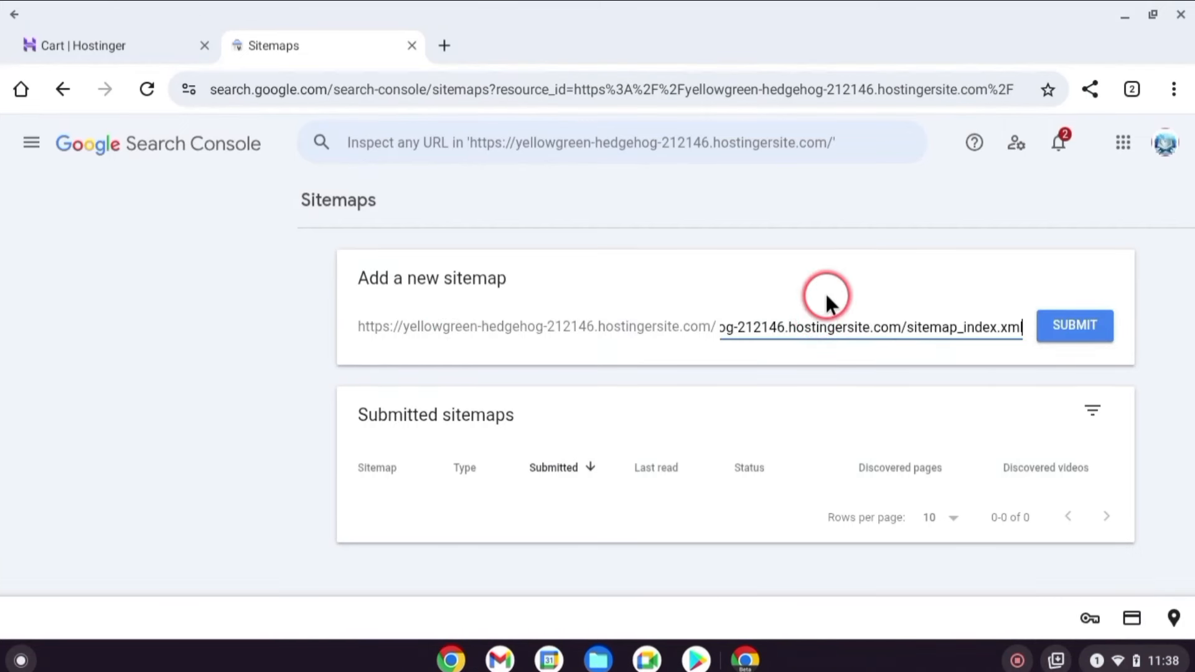
left_click(1081, 325)
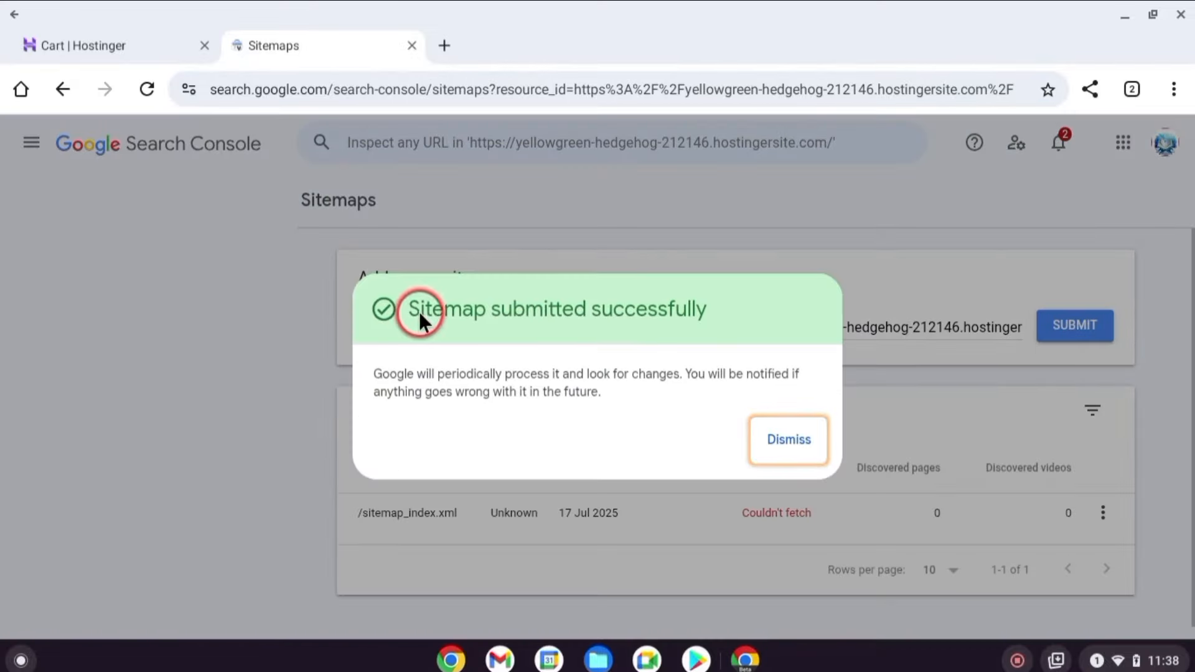
left_click(803, 536)
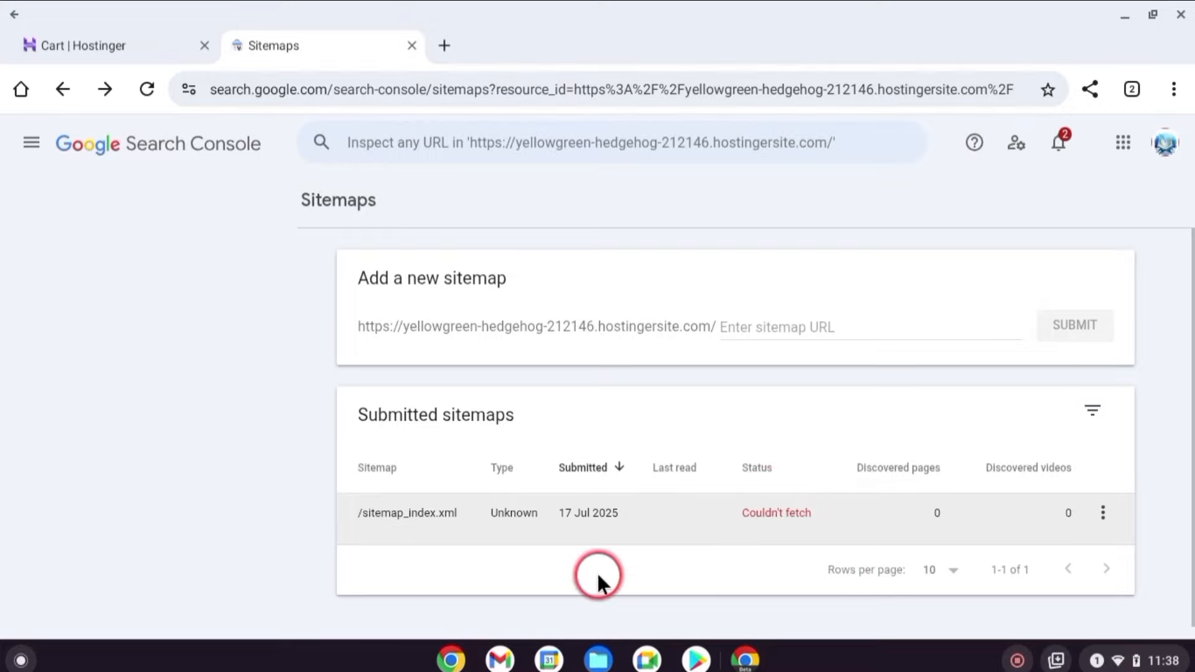
left_click(448, 658)
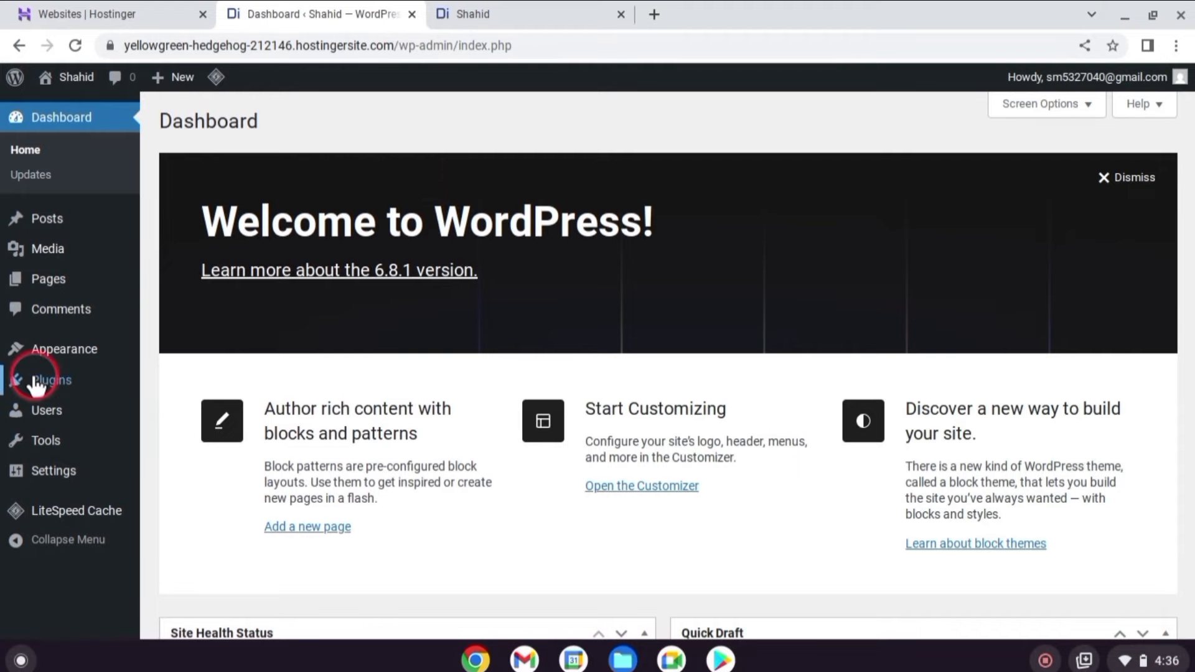
Open Reading Settings and set the homepage to display a static page.
left_click(52, 473)
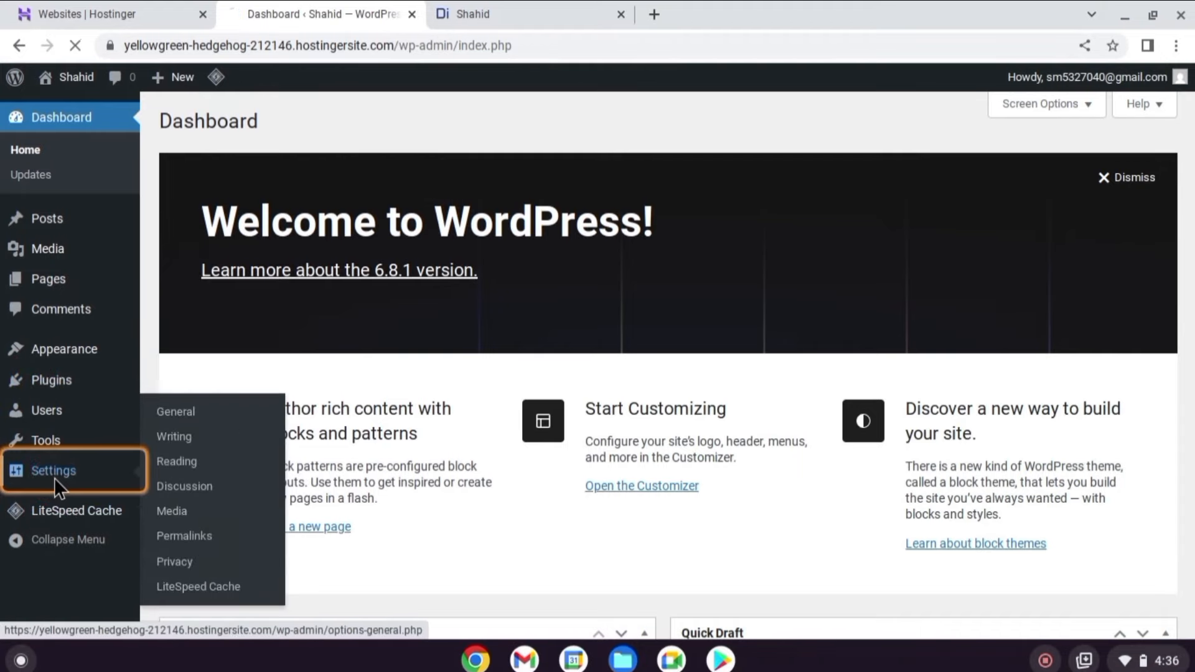
left_click(48, 463)
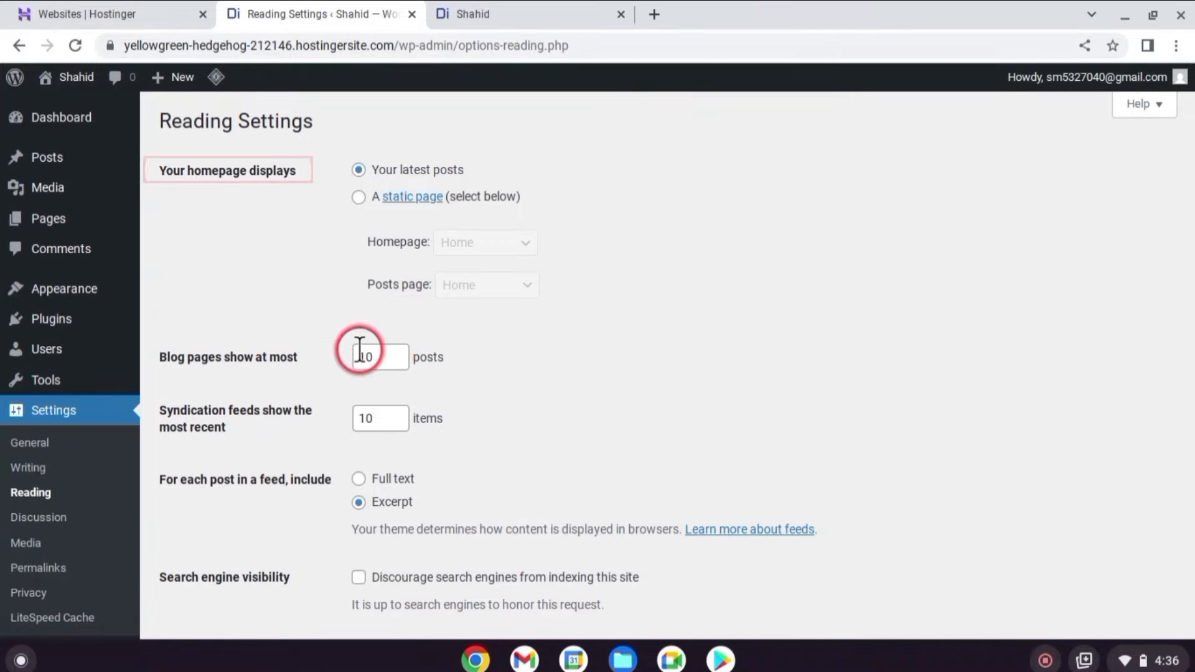
left_click_drag(163, 170, 296, 173)
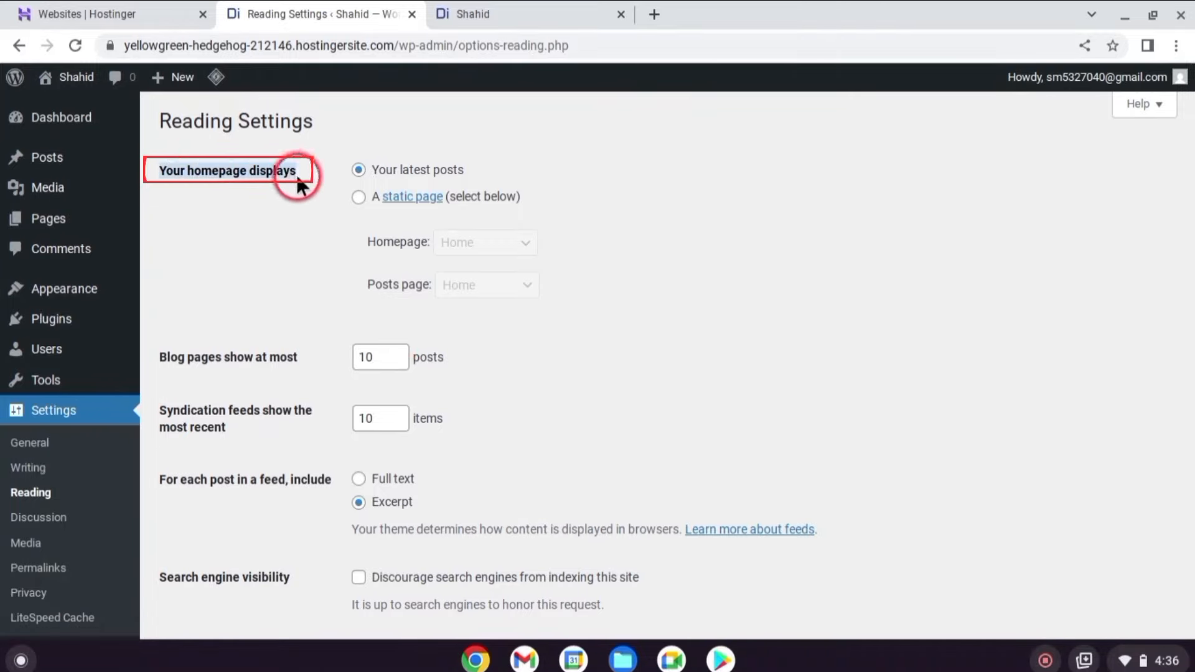
left_click(234, 236)
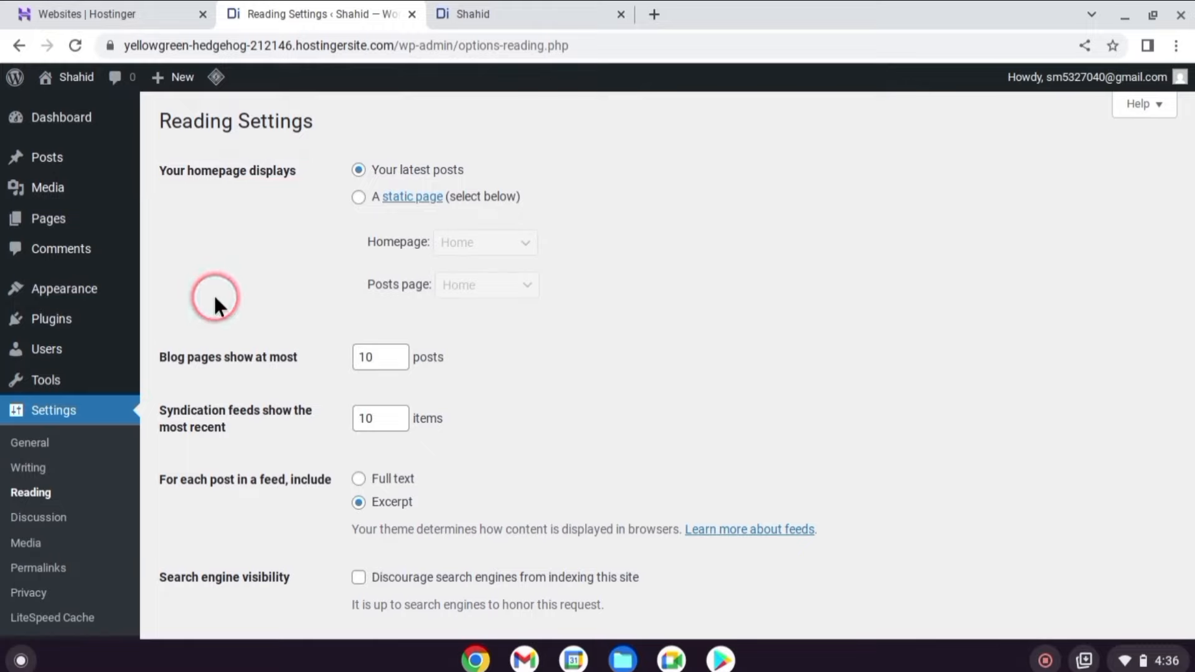
left_click(359, 197)
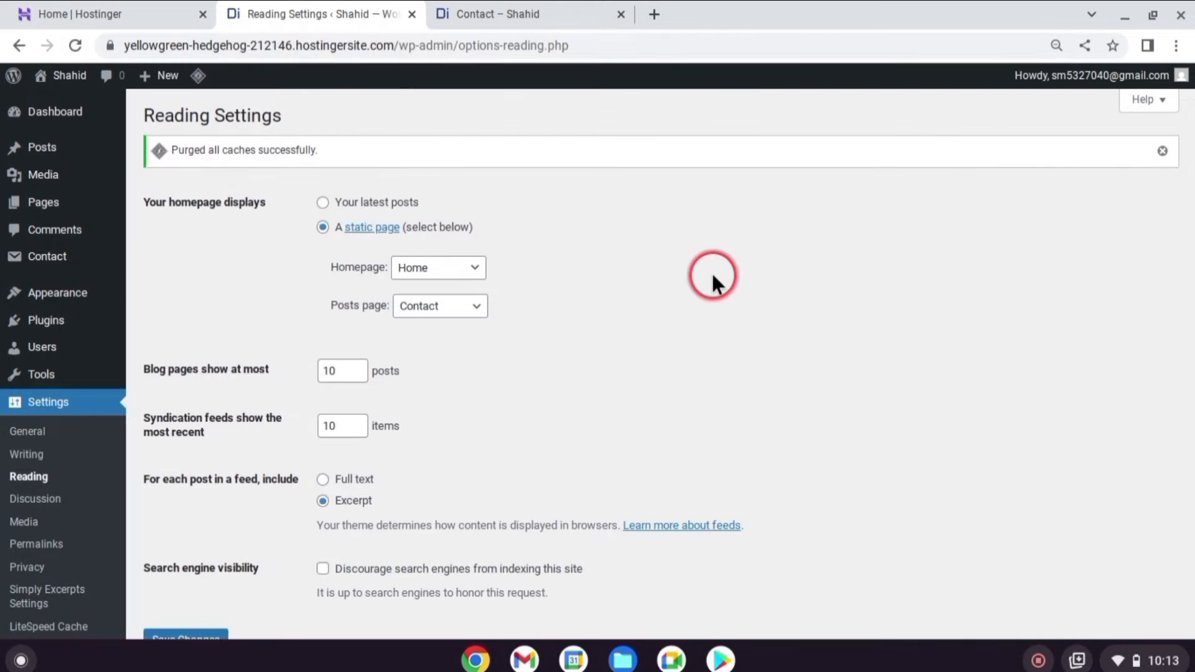
Leave the static homepage as '— Select —' and make Home the posts page.
left_click(476, 269)
left_click(446, 294)
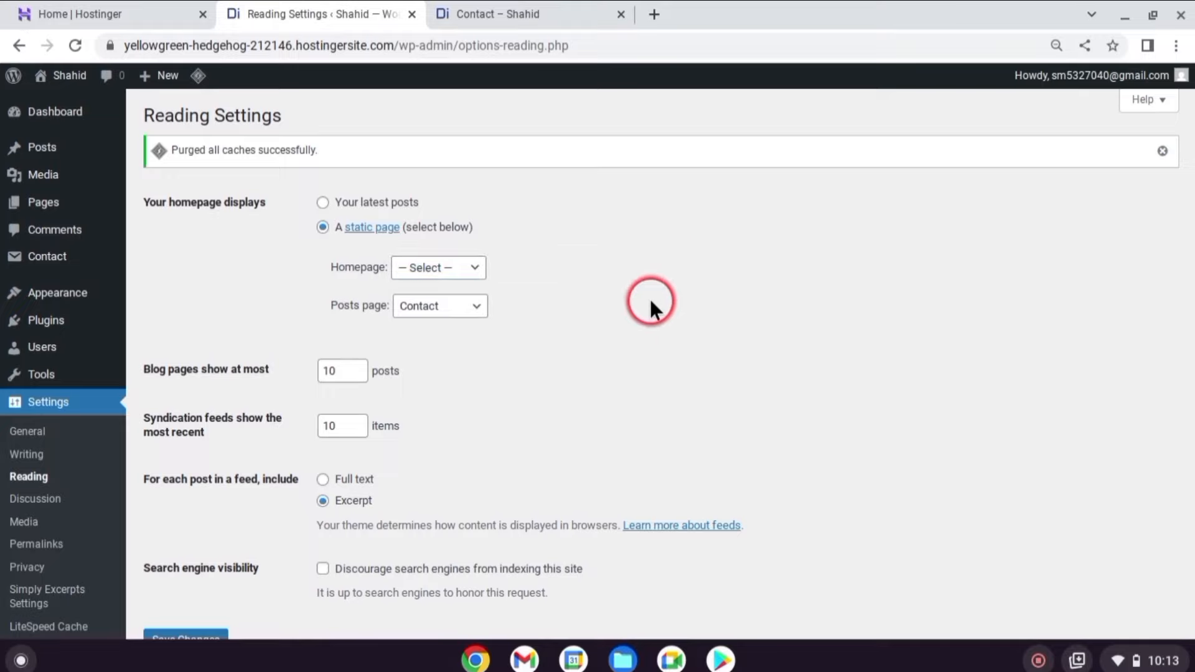
left_click(440, 311)
left_click(420, 414)
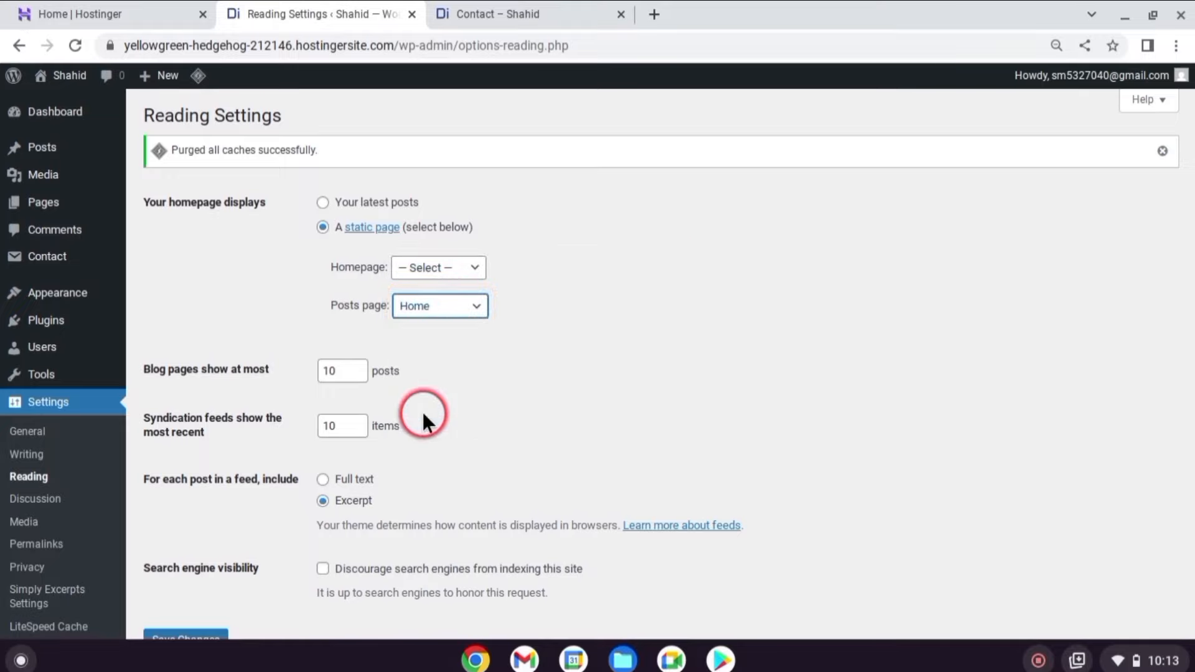
Save the reading settings and switch to the live Contact page tab.
scroll(585, 323, "down", 3)
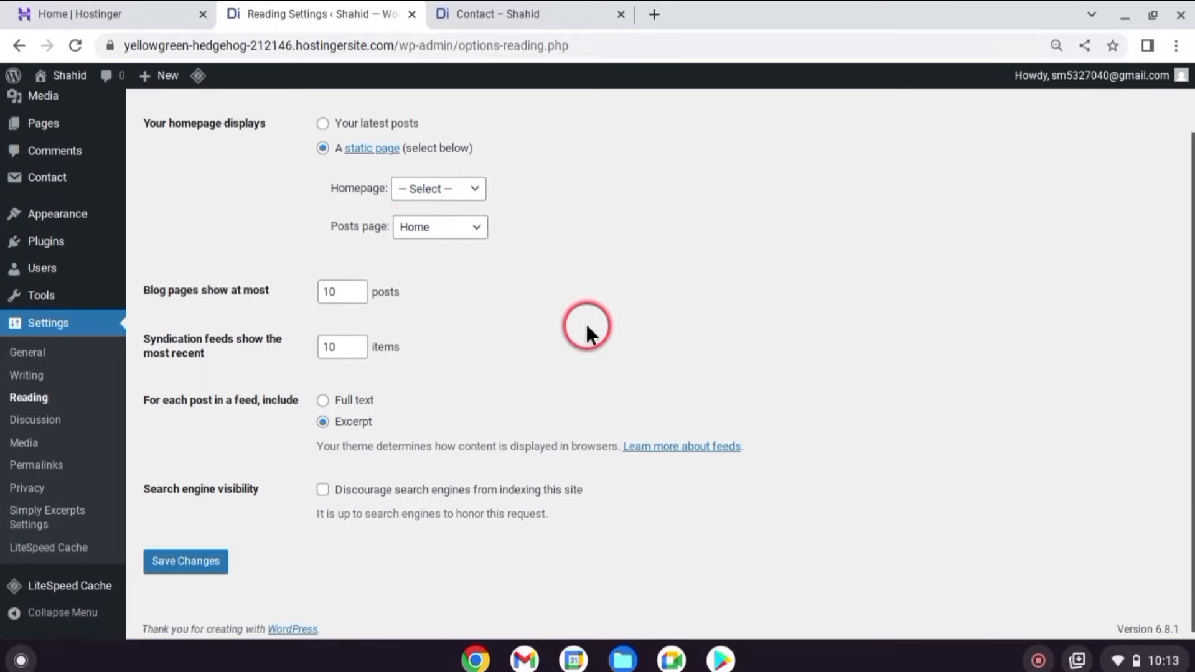
left_click(218, 556)
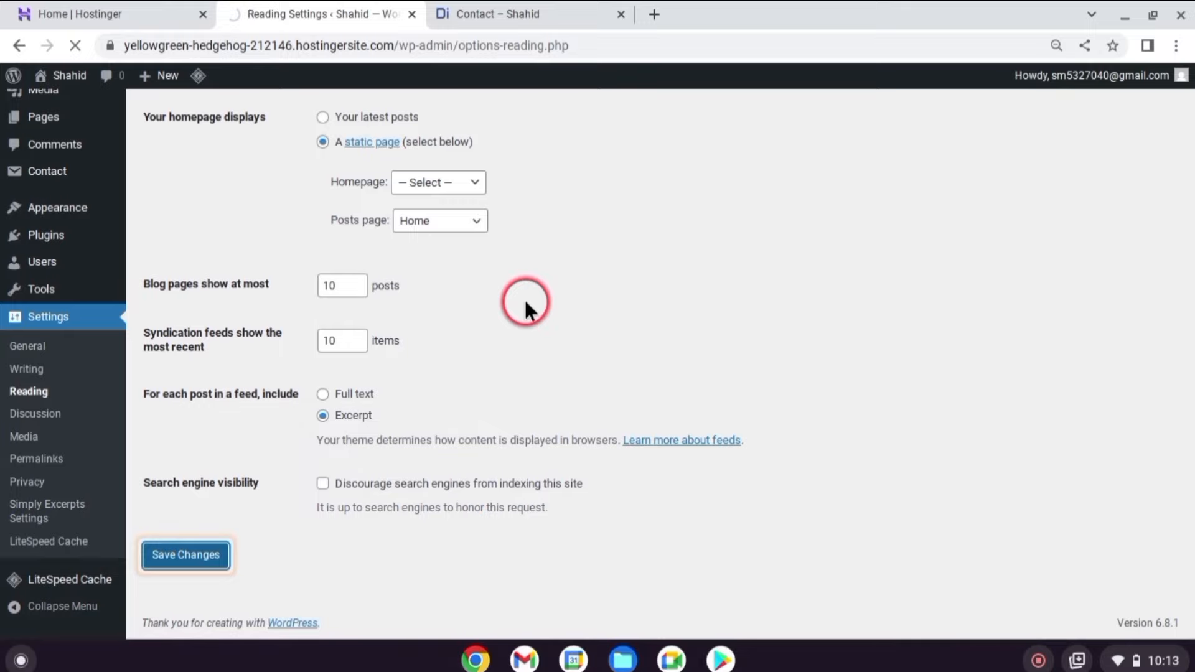
left_click(506, 13)
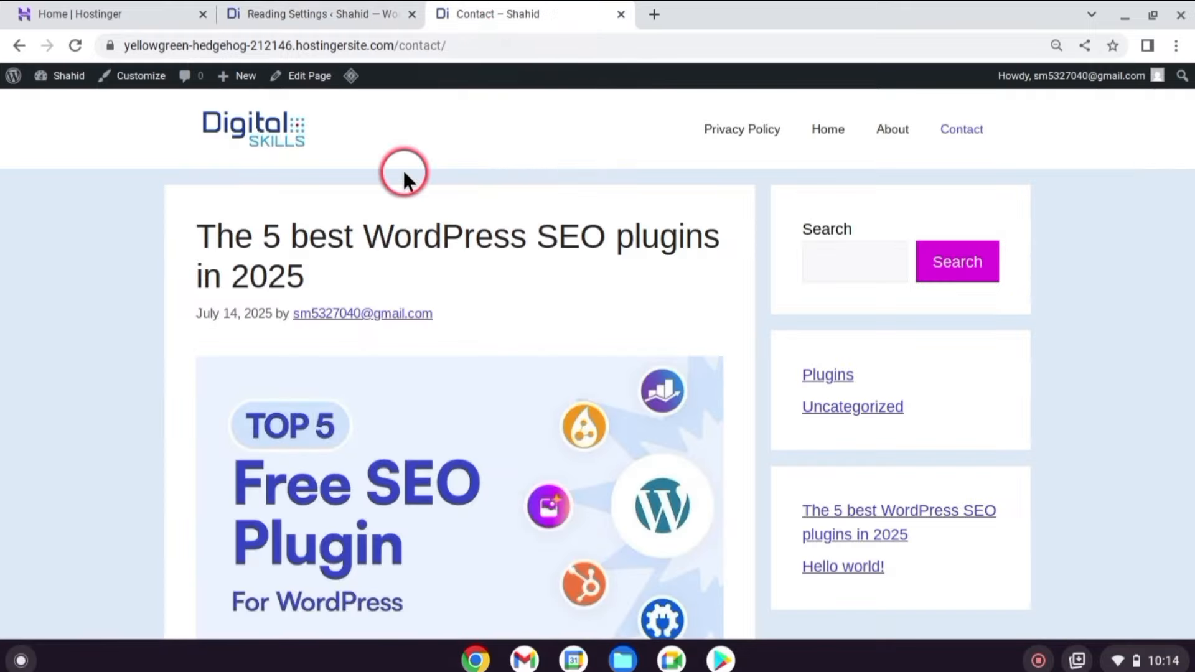
Browse the live site's homepage from the logo, then its Contact and Home pages.
left_click(269, 130)
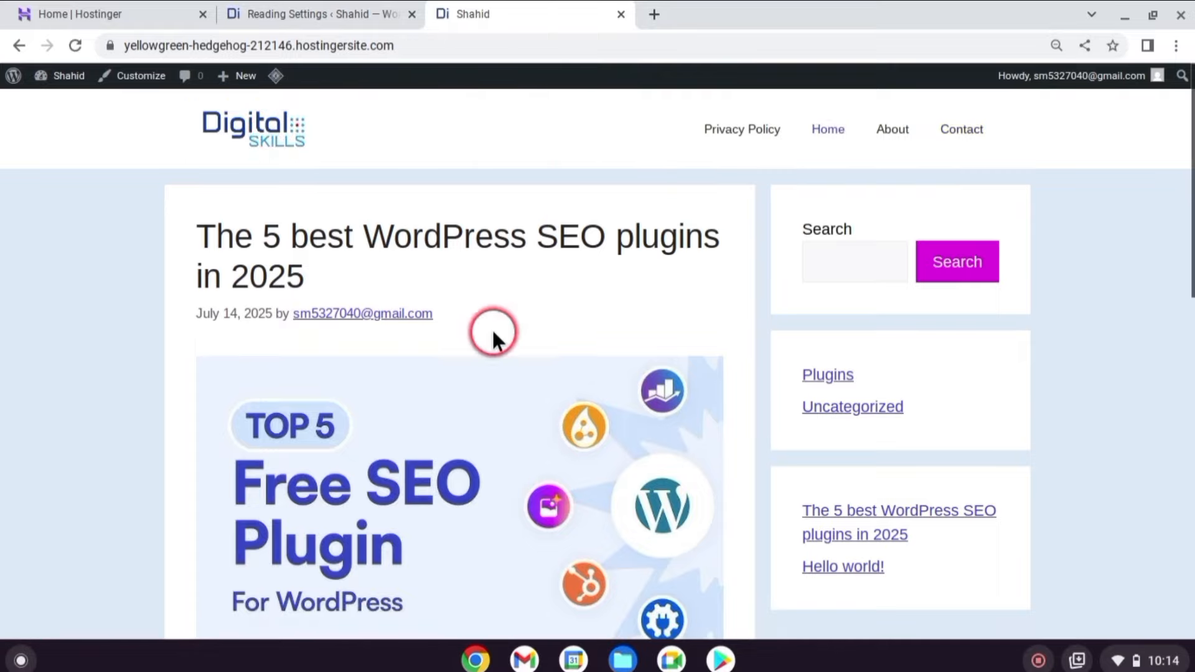
scroll(493, 334, "down", 3)
scroll(516, 592, "up", 4)
left_click(961, 130)
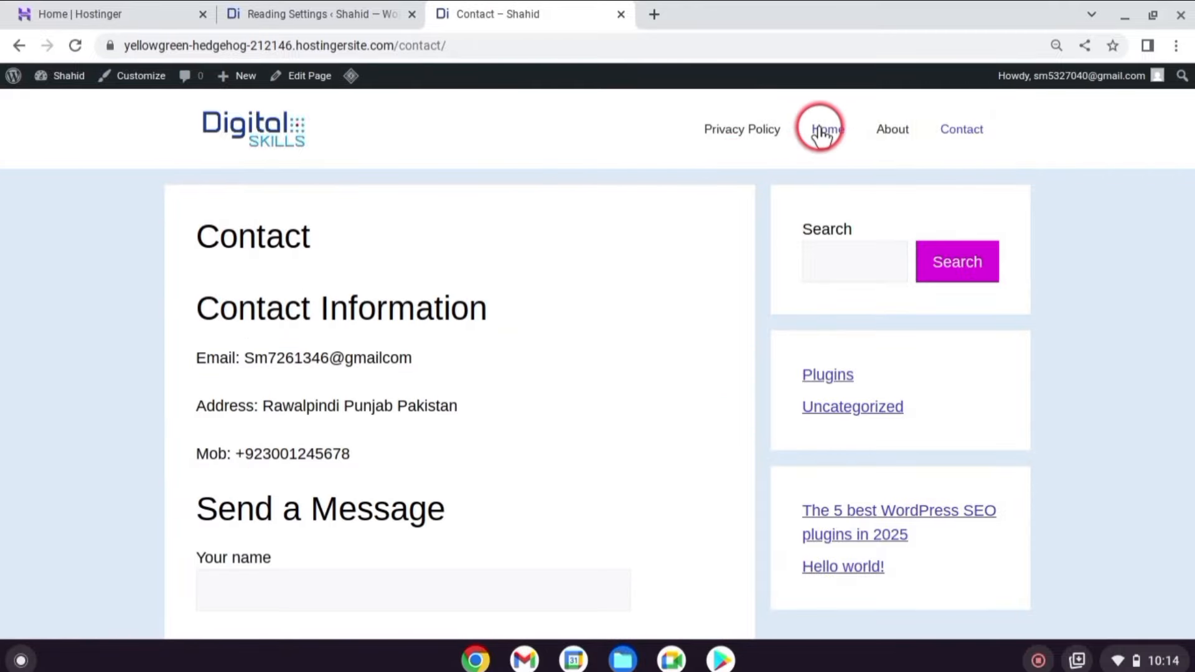
left_click(820, 132)
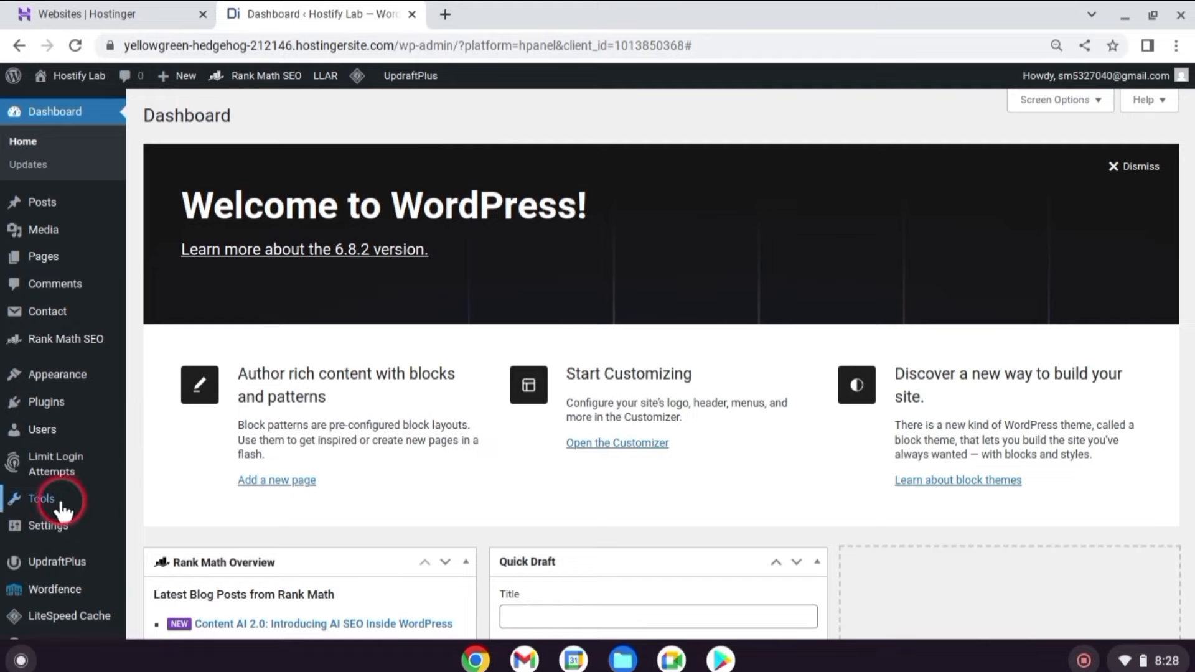
Visit the Available Tools, Import, Export and Site Health pages from the Tools menu.
scroll(56, 507, "down", 2)
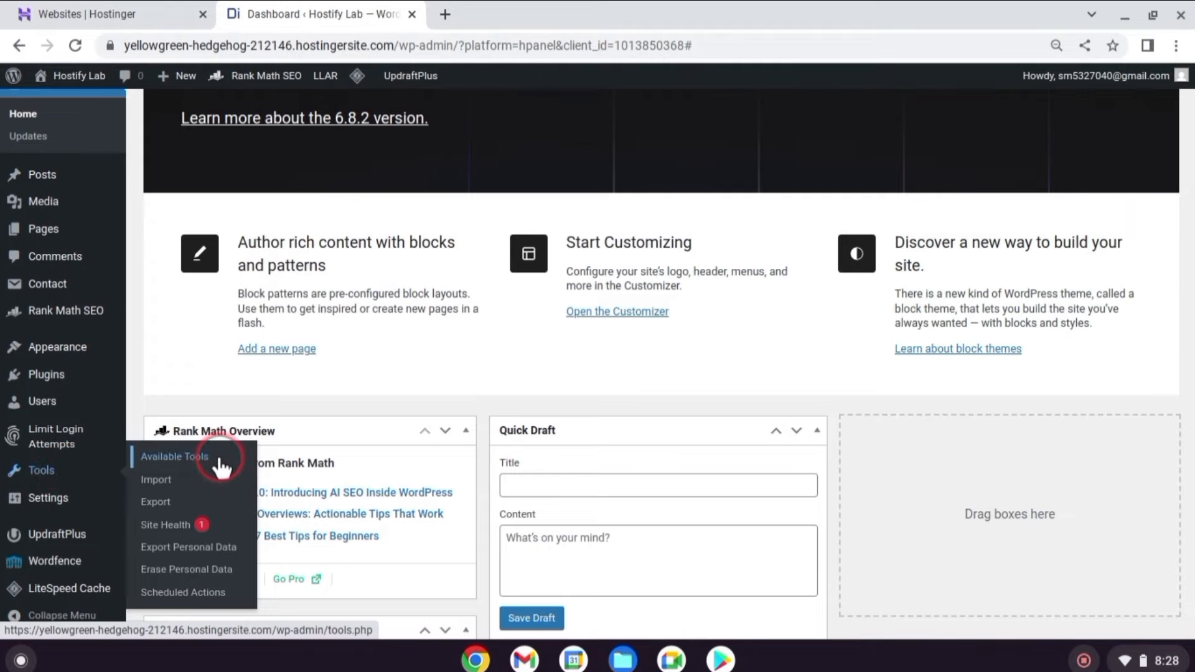
left_click(238, 458)
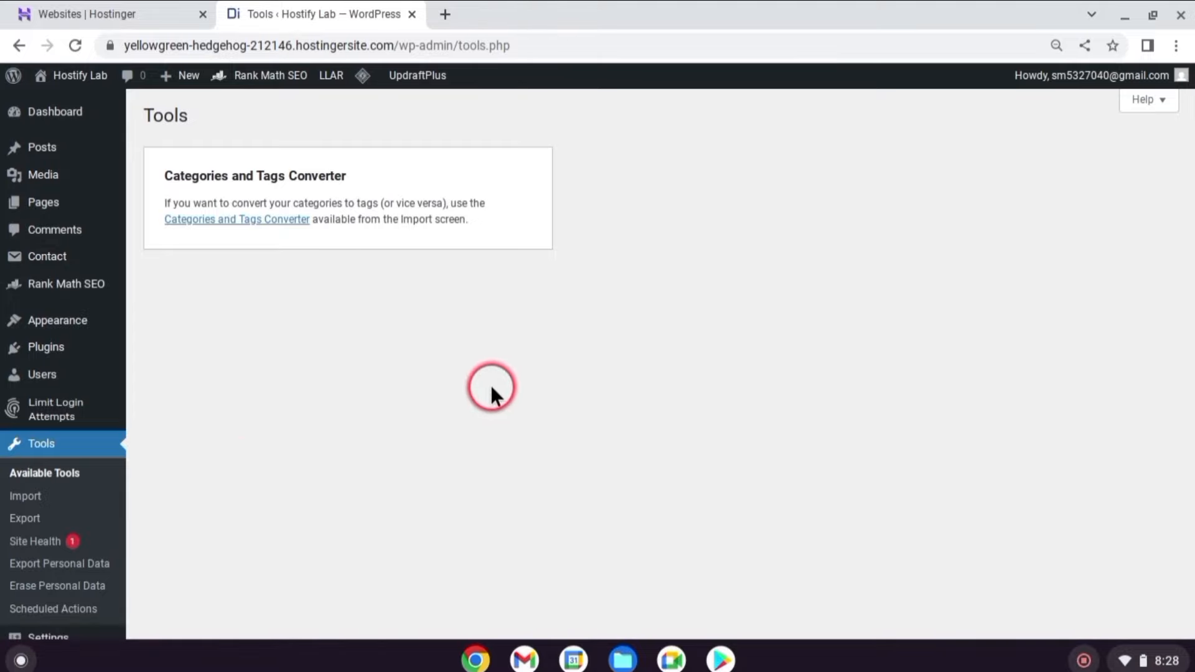
left_click(55, 498)
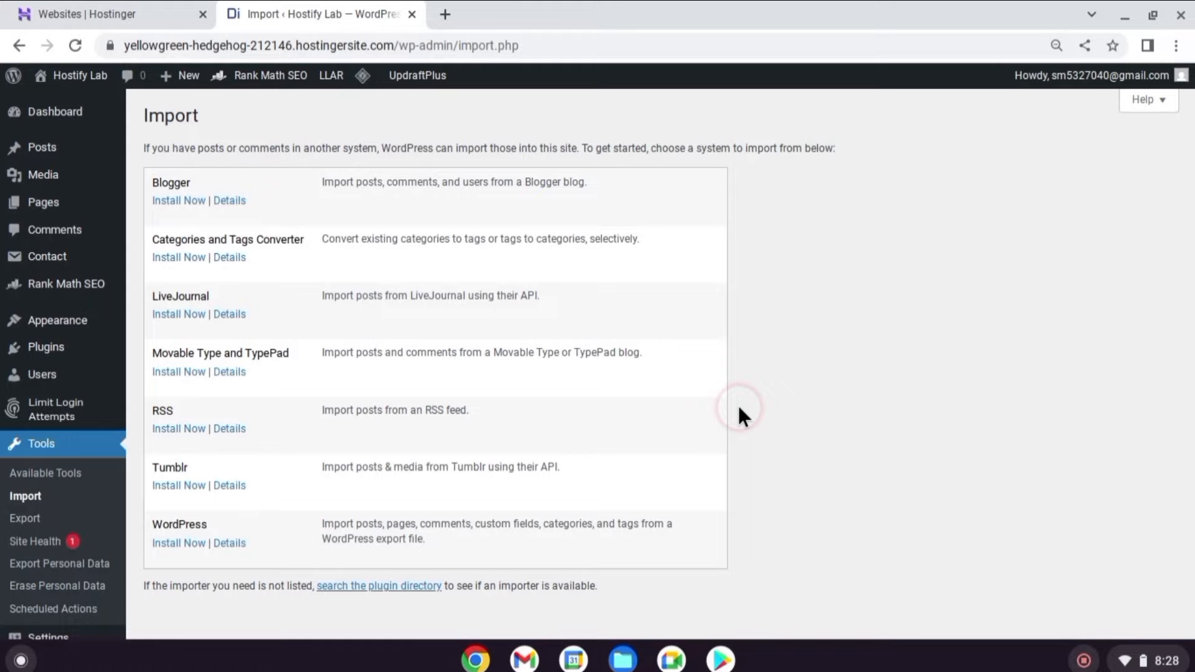
left_click(65, 520)
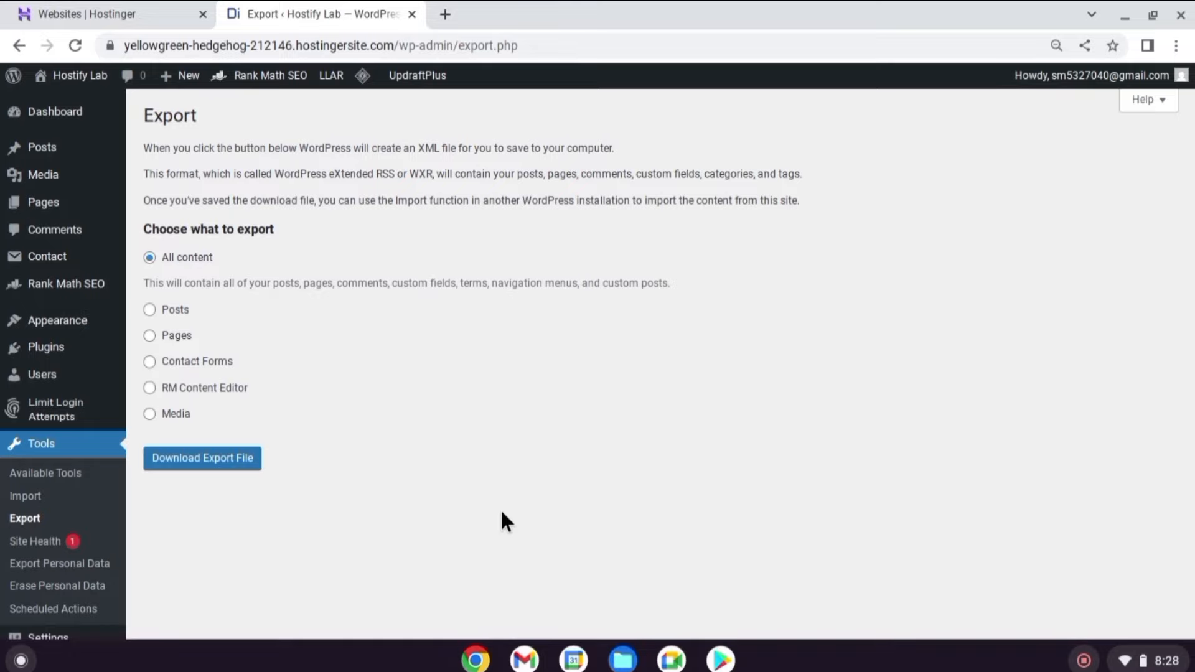
left_click(49, 540)
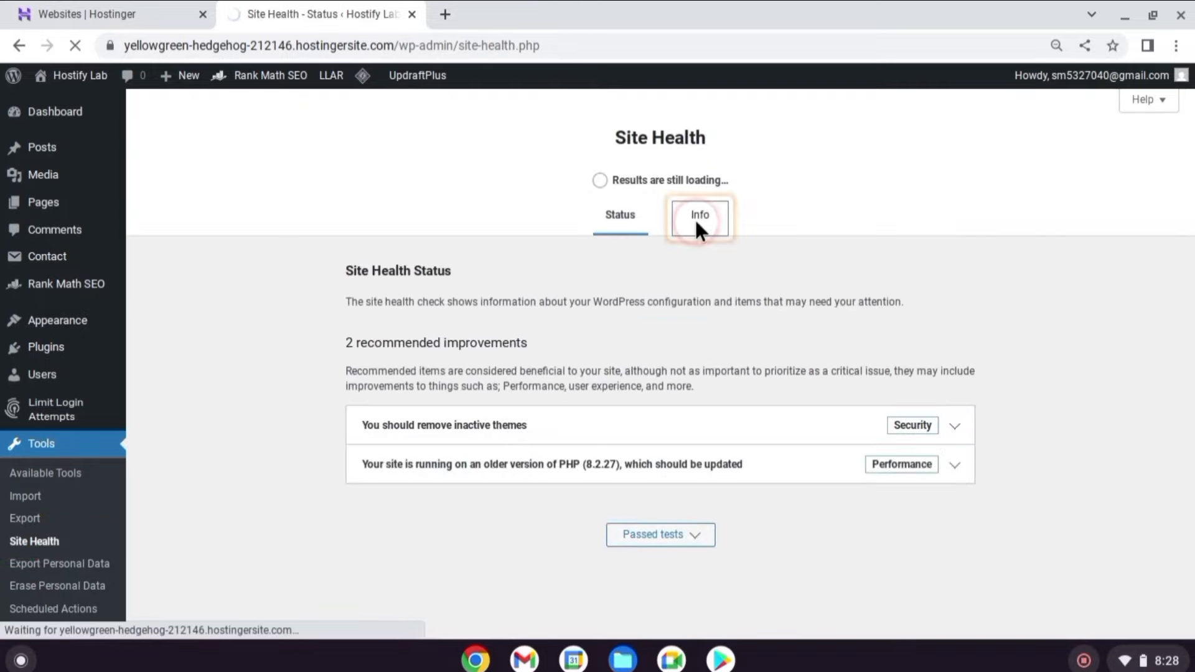
Check the Site Health Info and Status tabs, then open Tools > Export Personal Data.
left_click(695, 228)
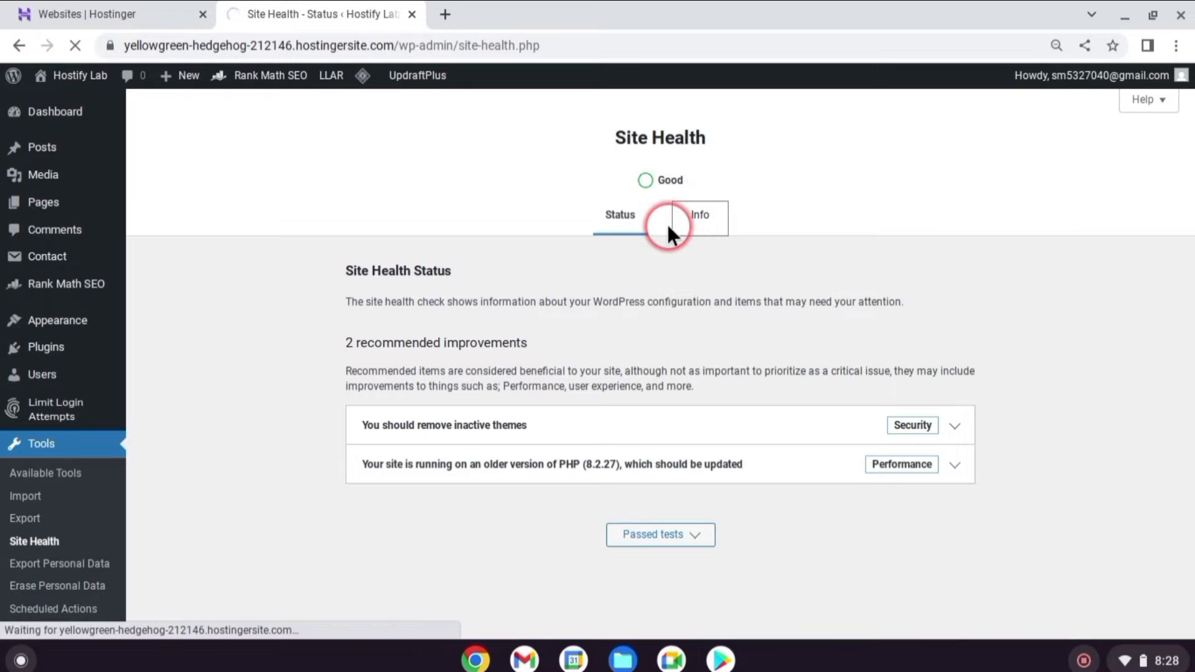
left_click(621, 216)
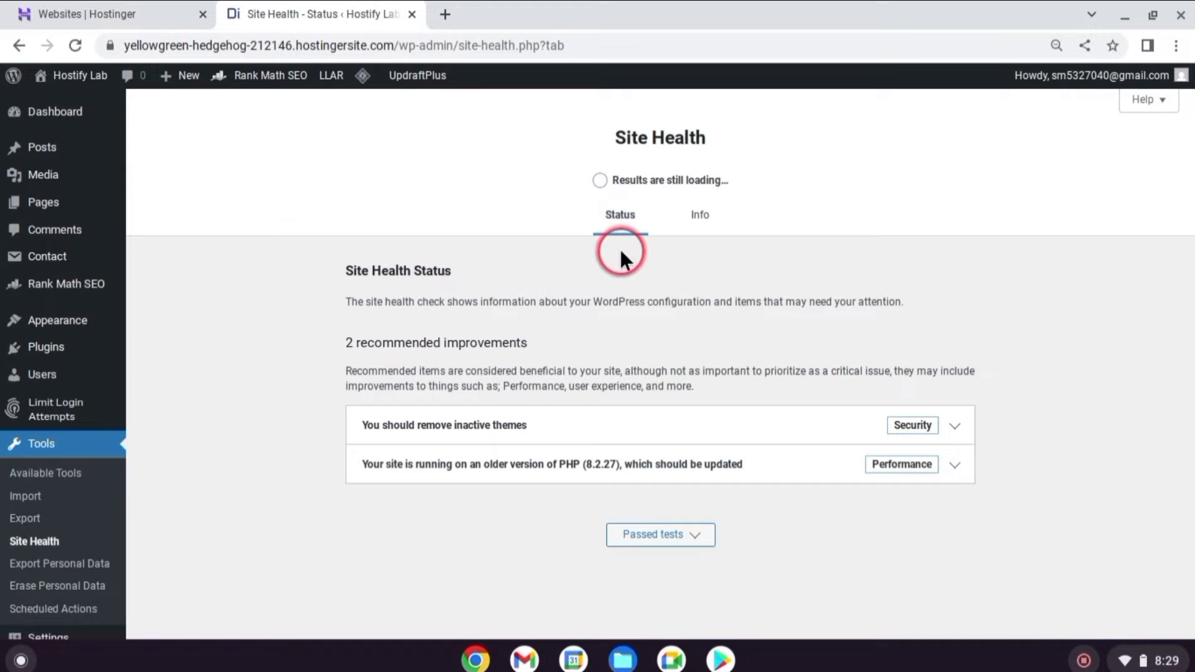
scroll(236, 448, "down", 1)
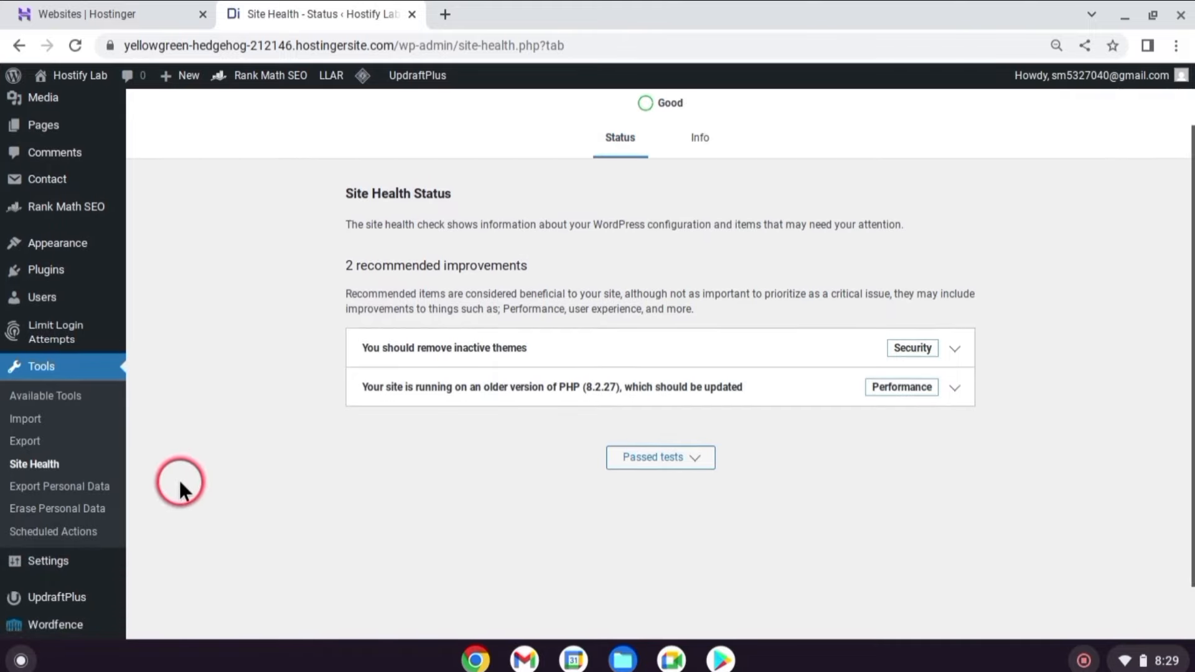
left_click(100, 488)
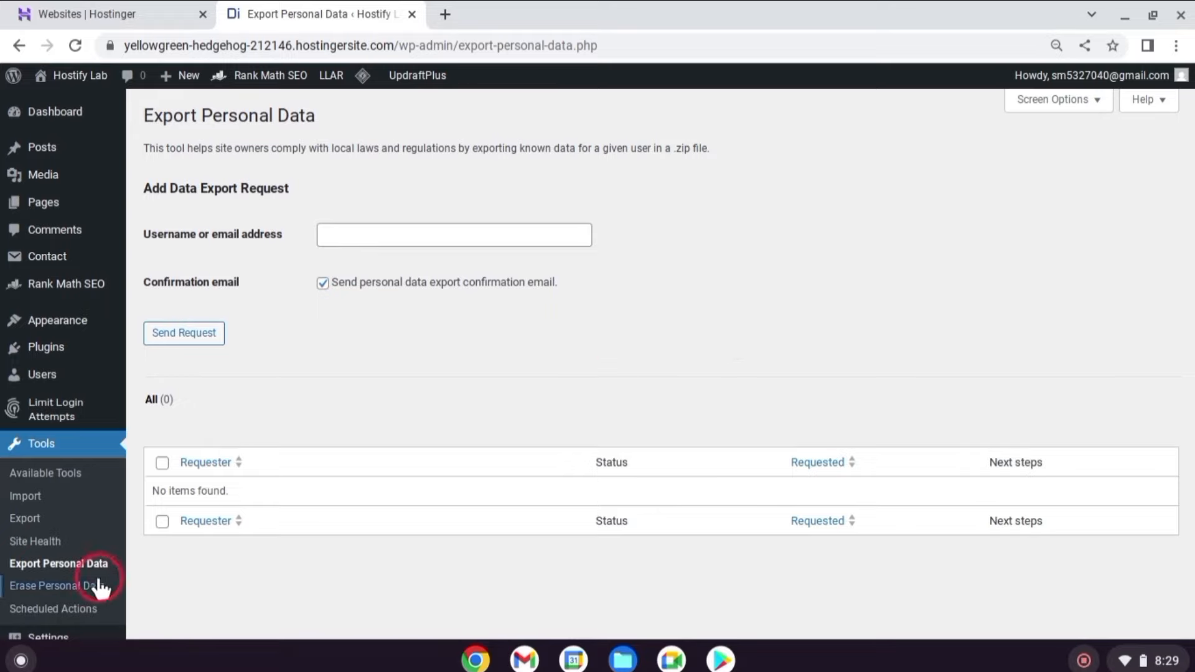
Look over Erase Personal Data and the Scheduled Actions list, then return to the Dashboard.
left_click(25, 585)
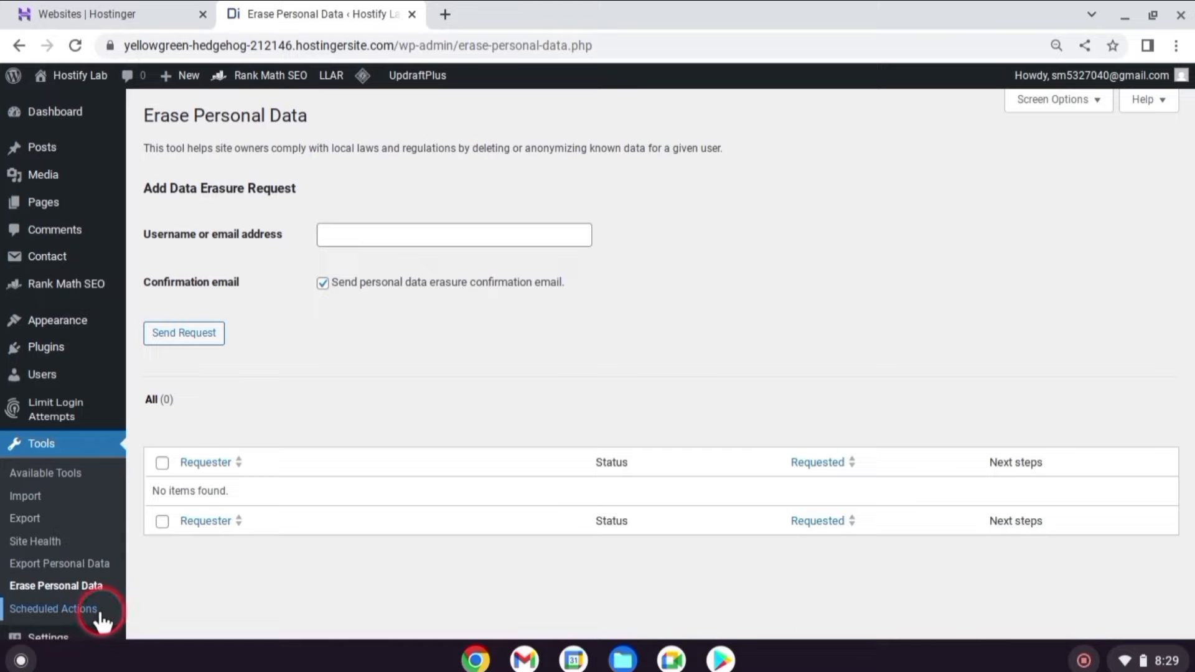
left_click(56, 609)
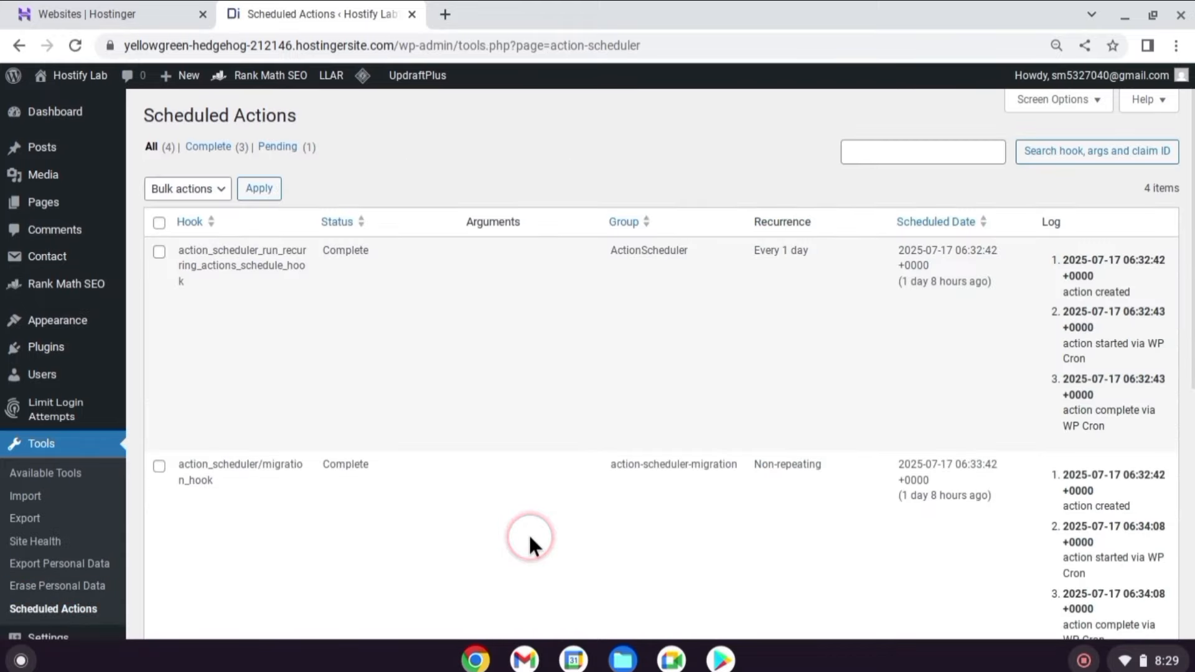
scroll(596, 405, "down", 1)
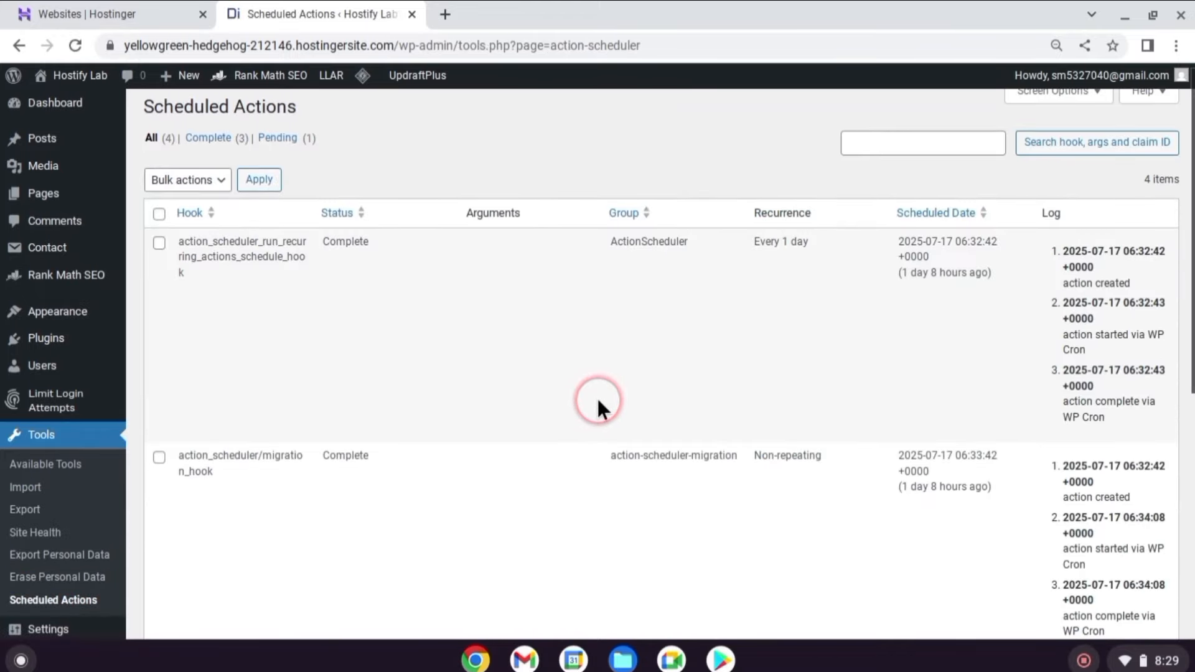
scroll(597, 401, "down", 3)
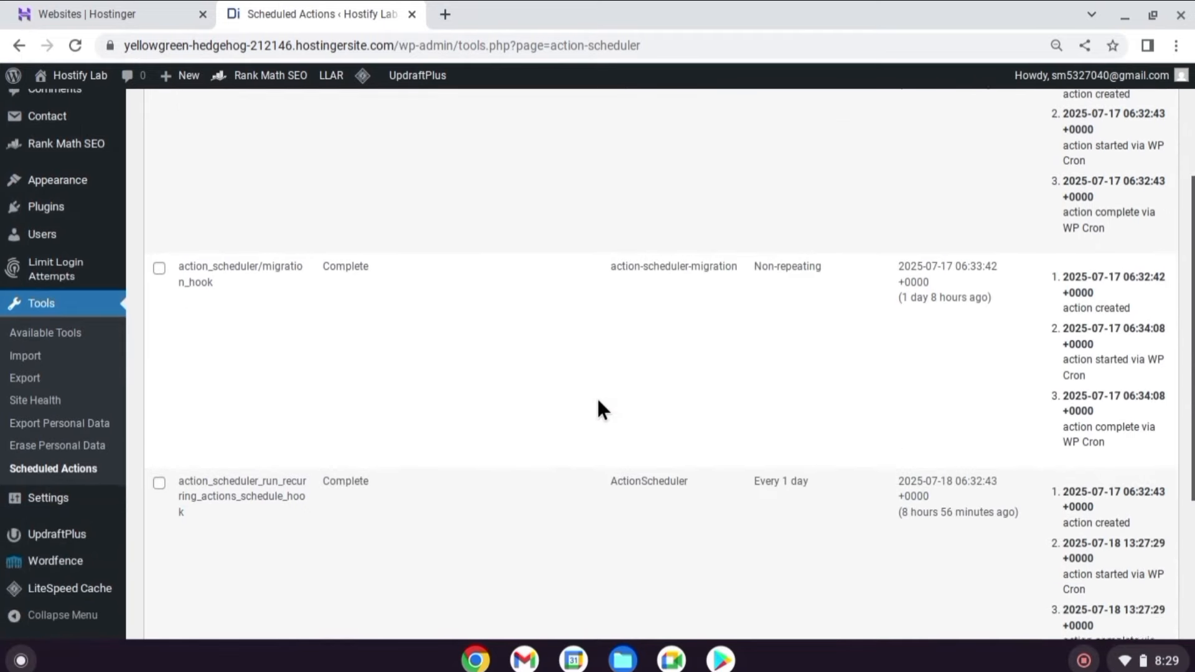
scroll(598, 401, "down", 3)
scroll(597, 401, "up", 8)
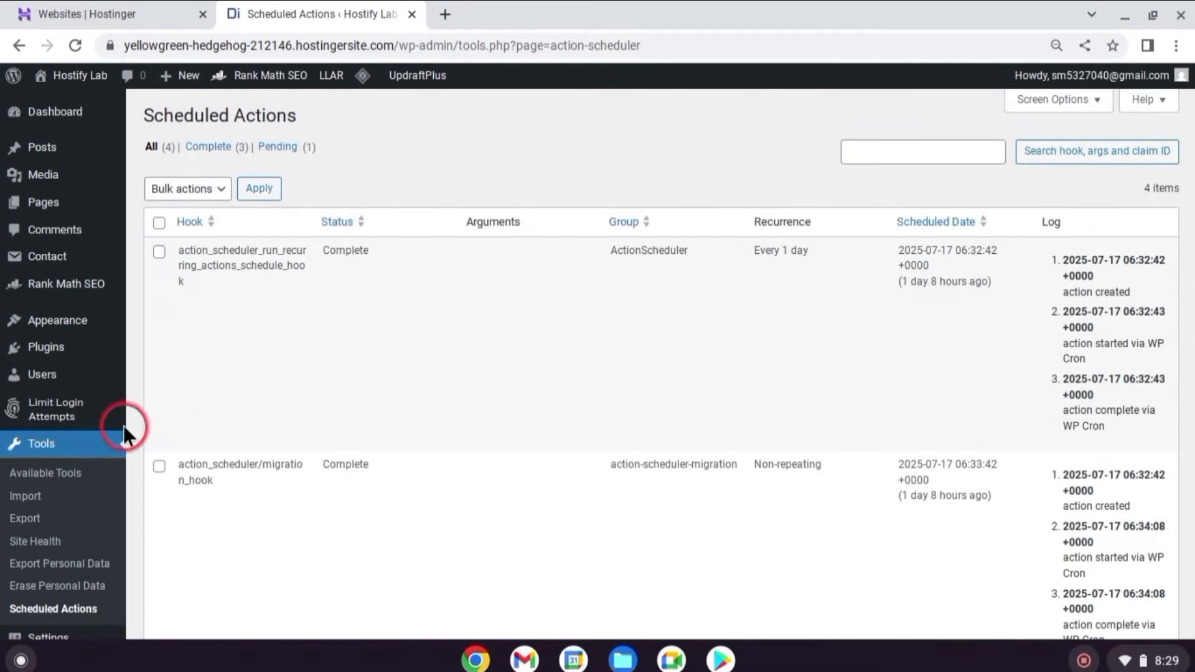
left_click(54, 114)
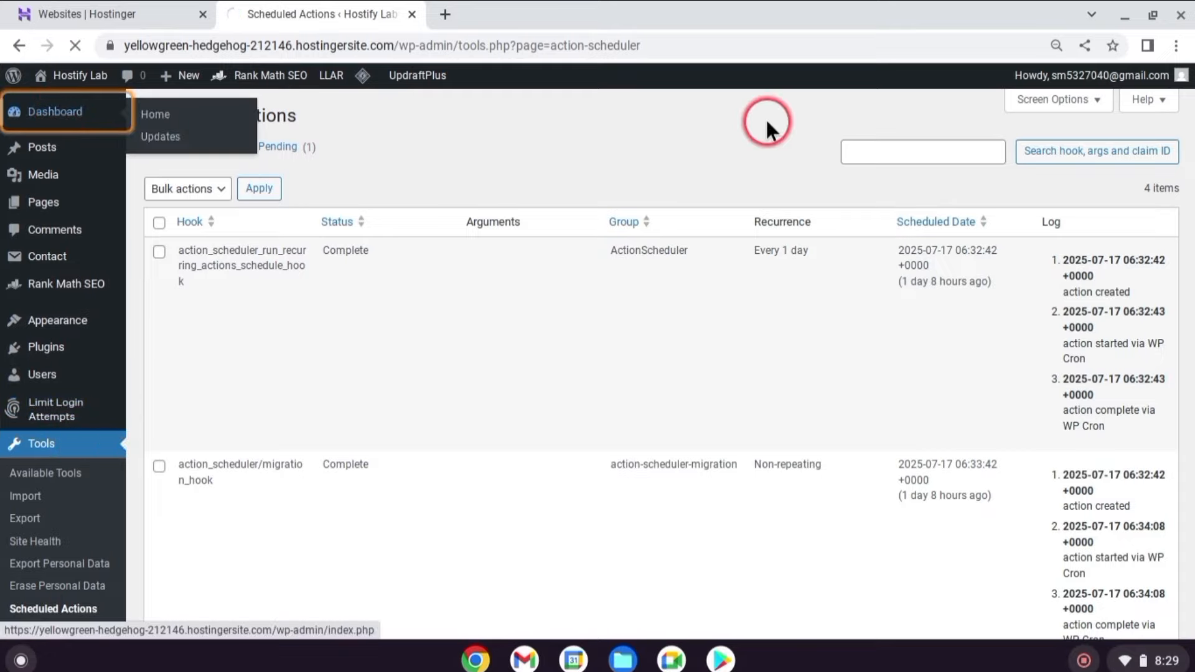